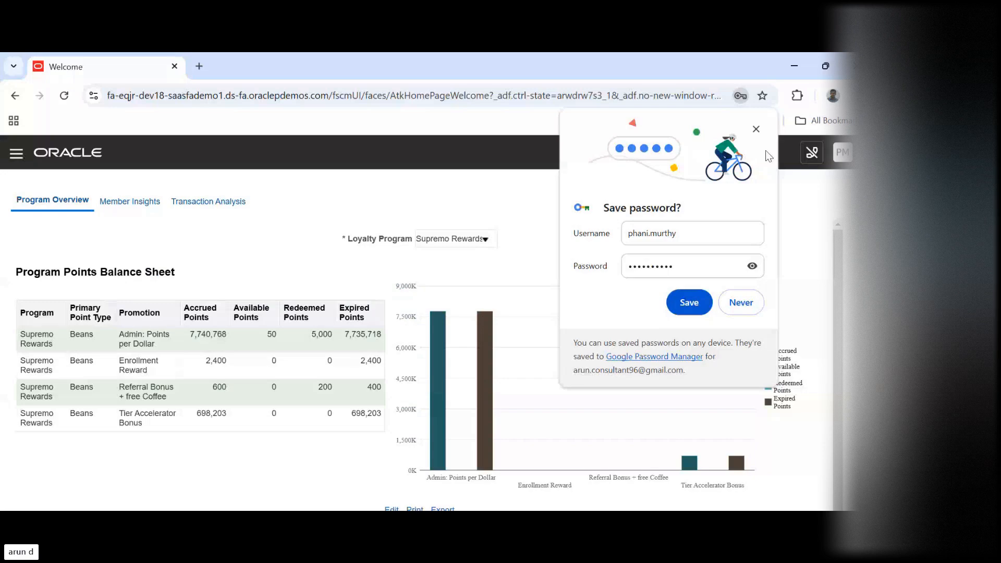
# Decline saving the sign-in password in the browser and go to the application home page
pyautogui.click(735, 295)
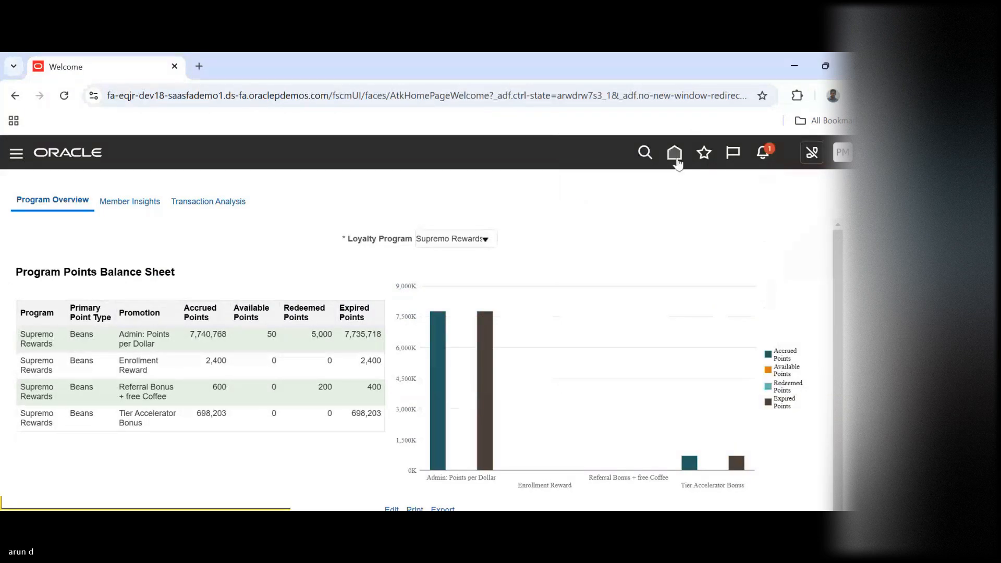
pyautogui.click(676, 160)
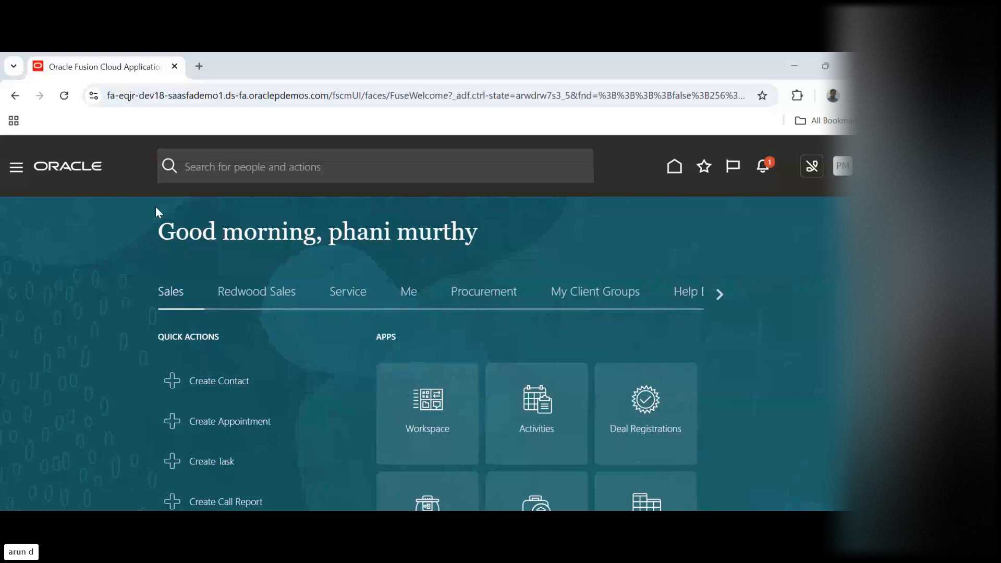
pyautogui.click(720, 294)
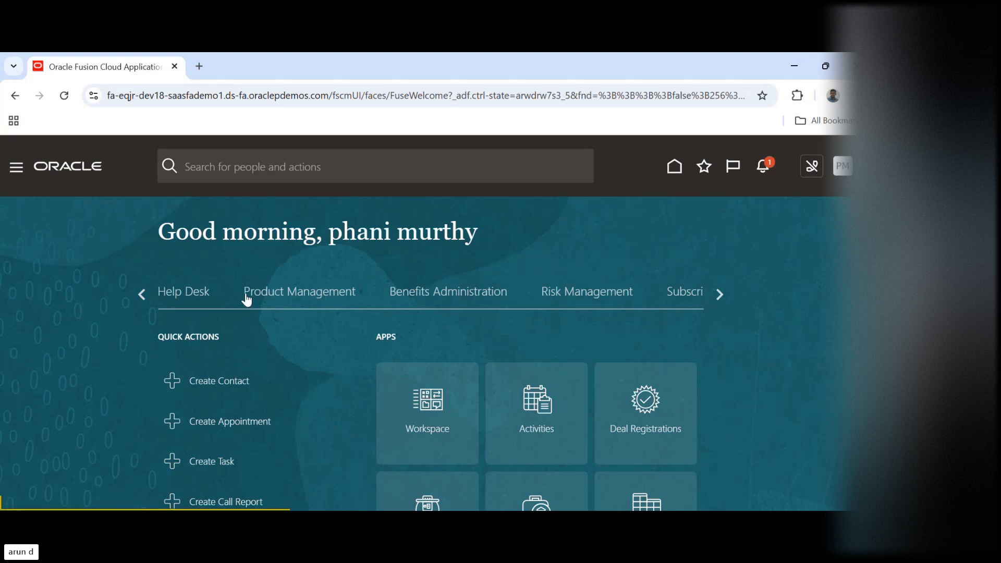
pyautogui.click(719, 294)
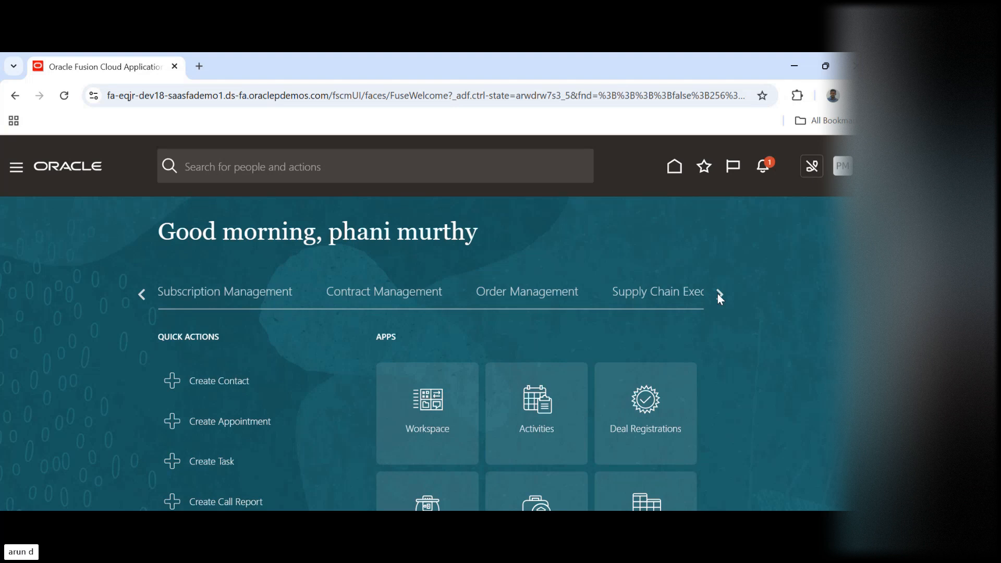
pyautogui.click(719, 295)
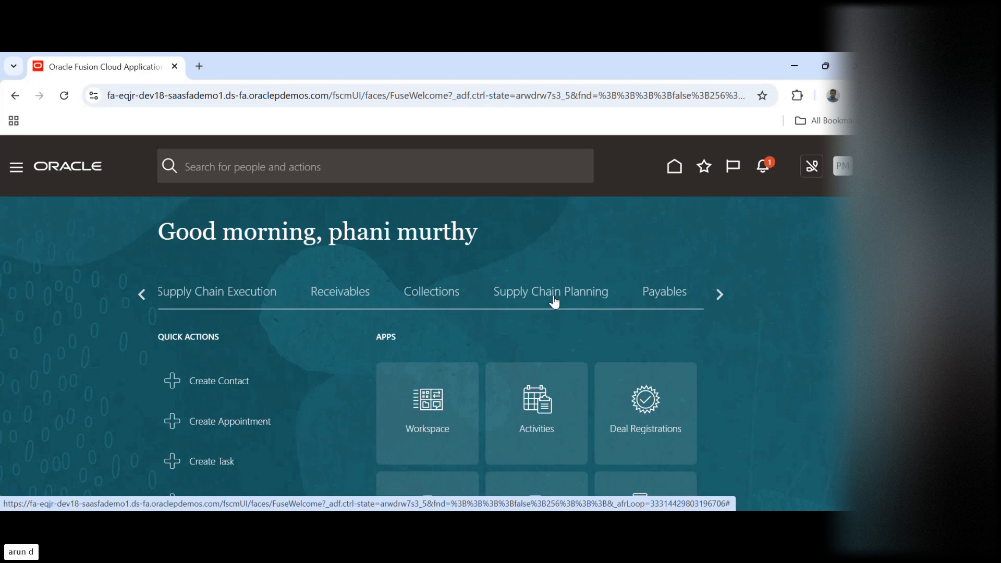
# Open the Security Console from the Tools group and show its User Accounts page
pyautogui.click(16, 171)
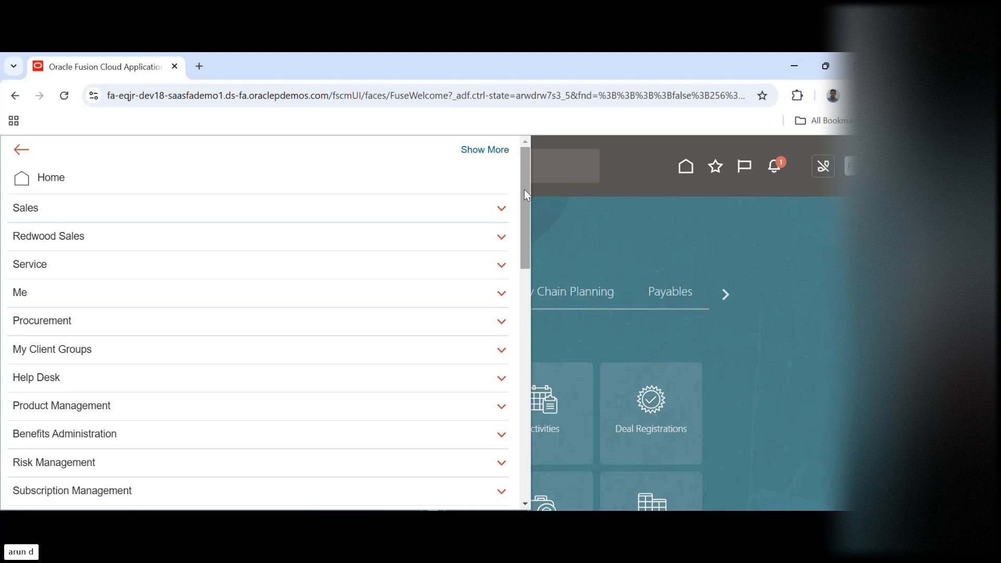
pyautogui.moveTo(525, 190); pyautogui.dragTo(512, 458)
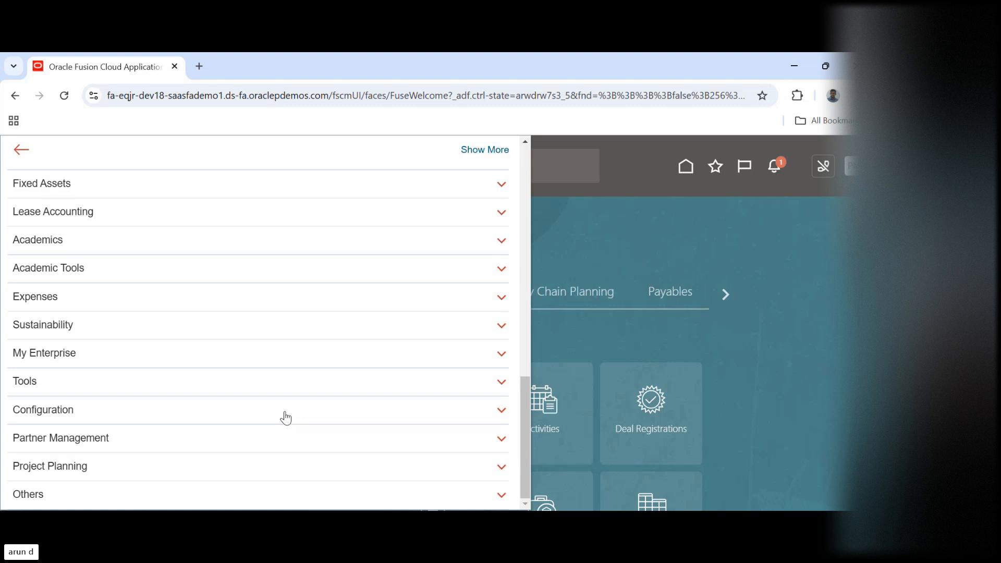
pyautogui.click(86, 387)
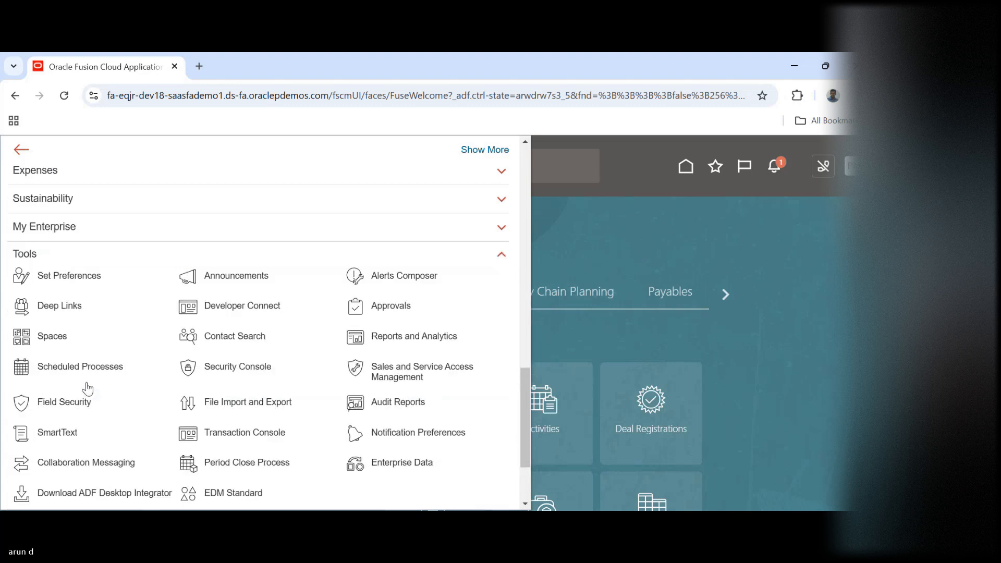
pyautogui.click(248, 368)
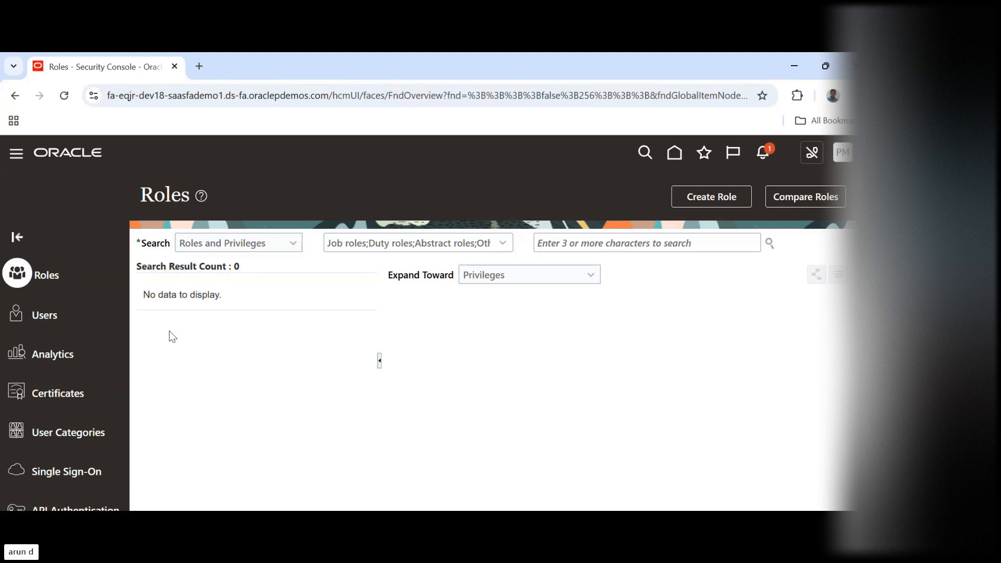
pyautogui.click(42, 316)
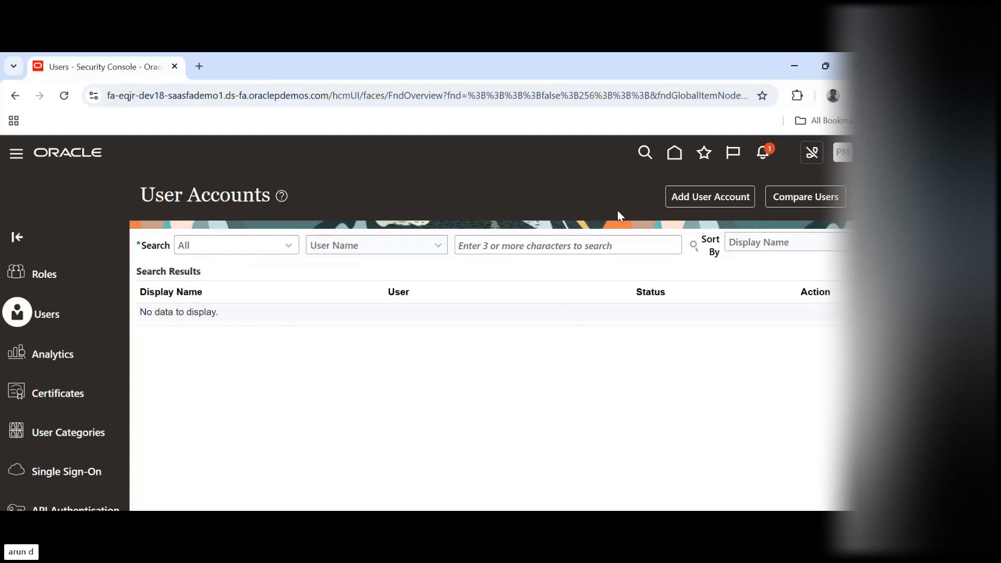
# Start a new user account and enter "Buddy power User" as the last name
pyautogui.click(707, 196)
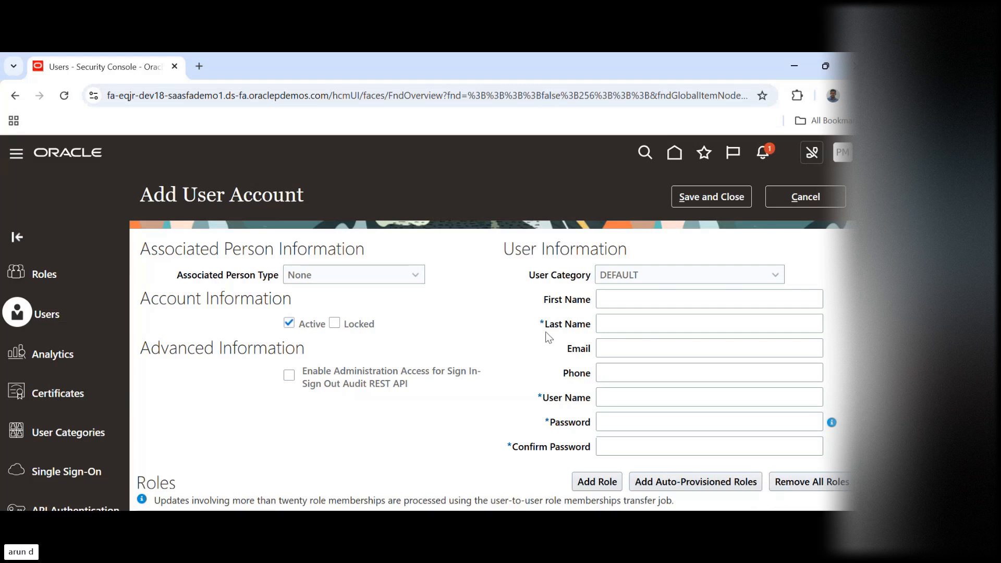
pyautogui.click(660, 322)
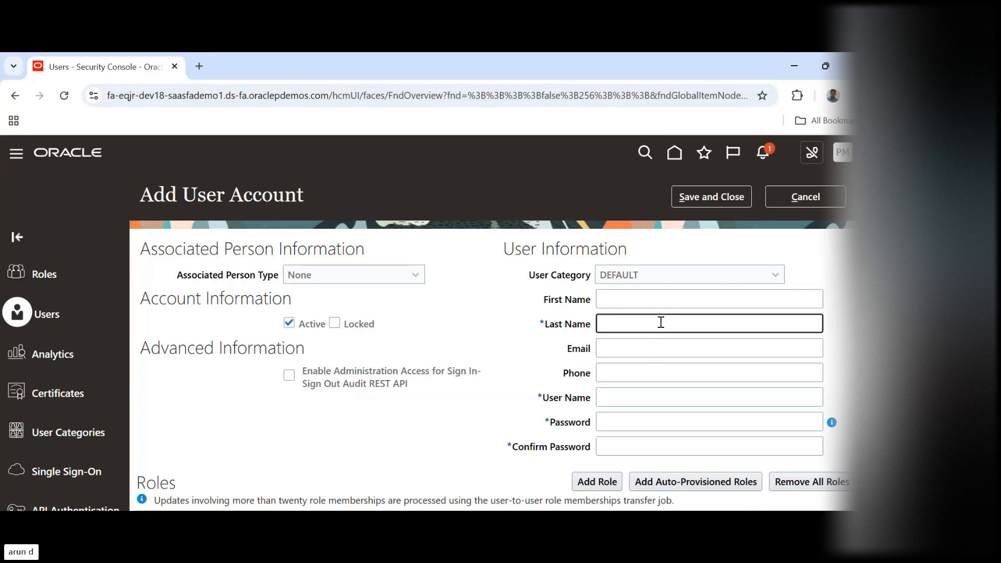
pyautogui.write('Buddy ')
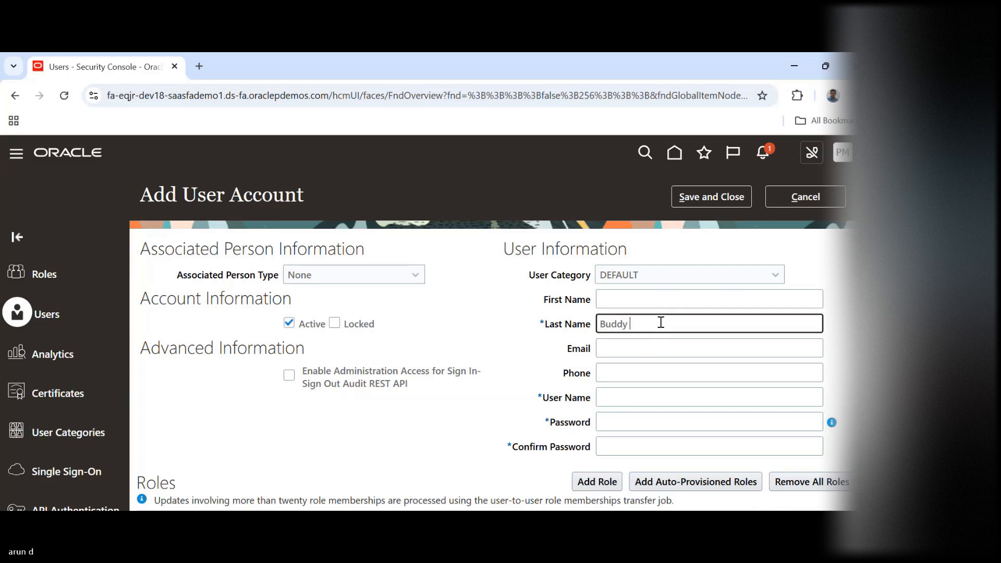
pyautogui.write('power User')
pyautogui.press('Tab')
# Enter the new account's password and repeat it in the confirmation field
pyautogui.press('Tab')
pyautogui.press('Tab')
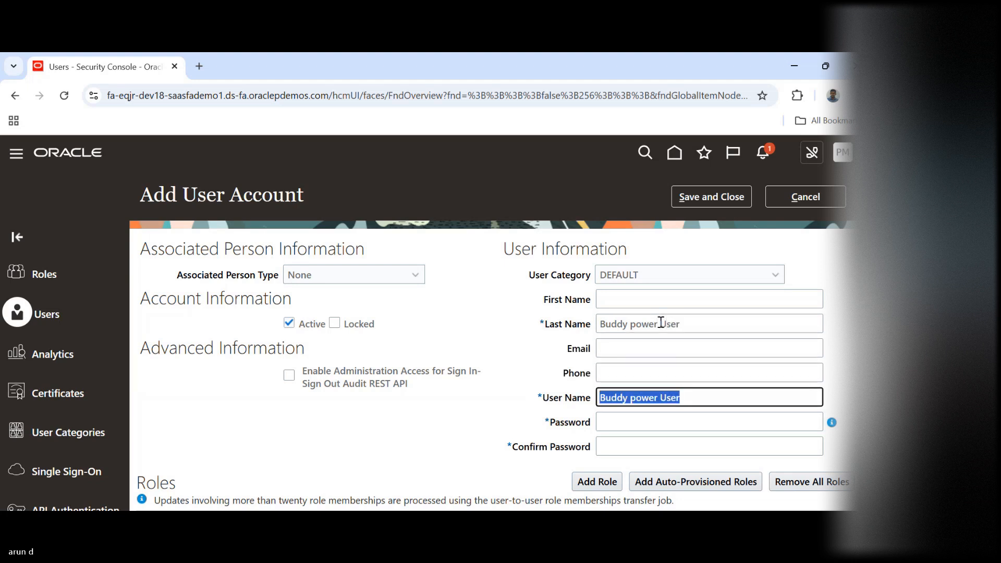
pyautogui.press('Tab')
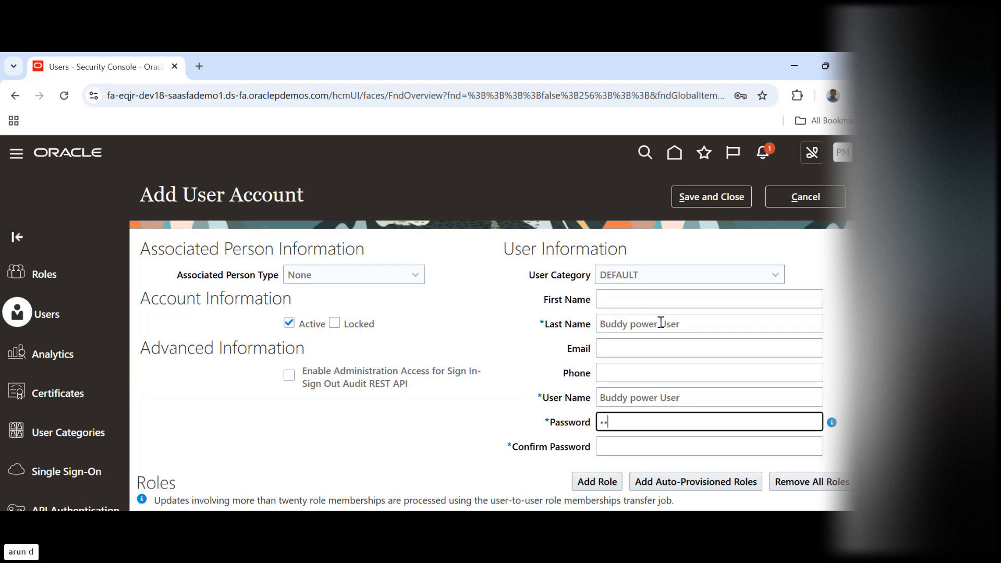
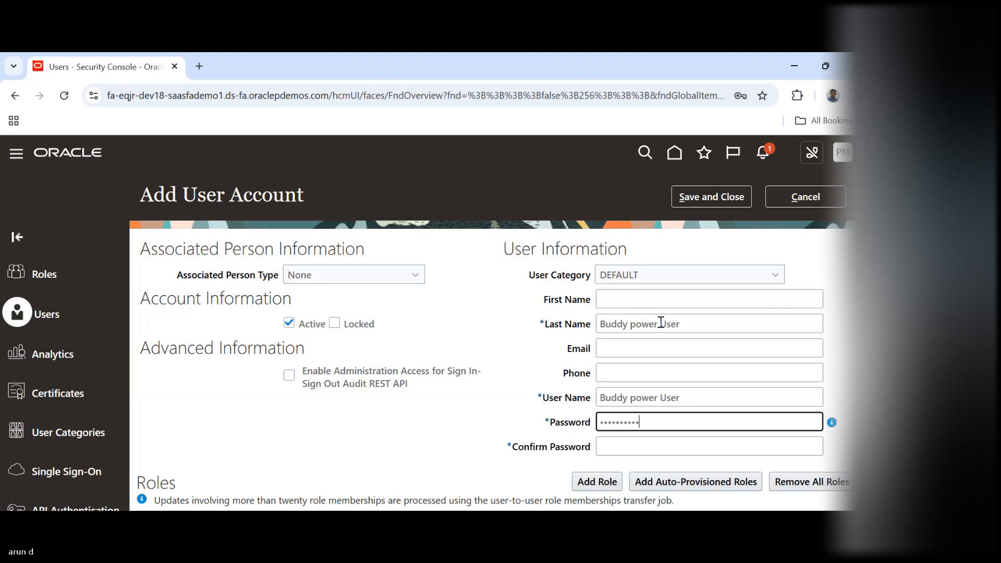
pyautogui.press('Tab')
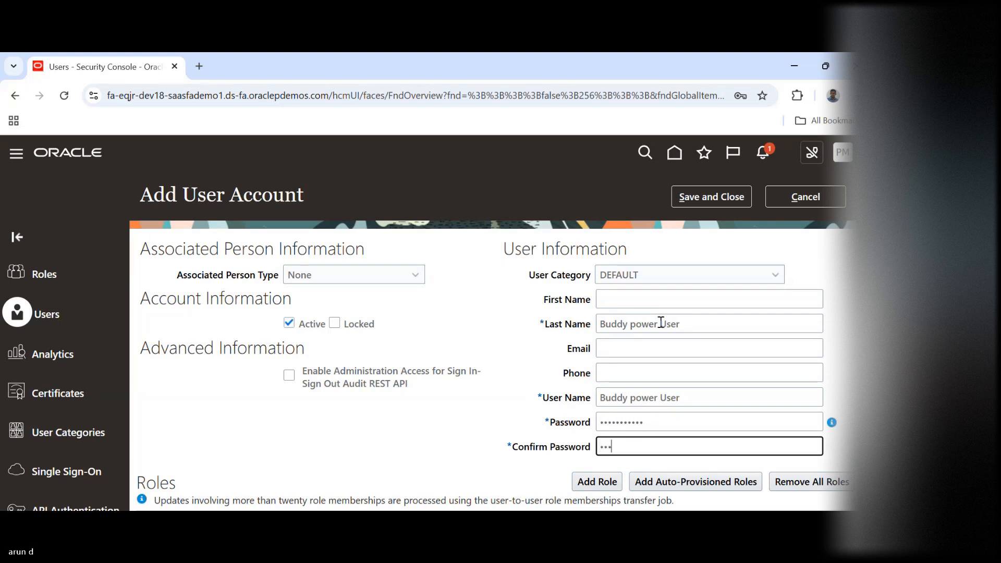
# Add the Application Implementation Consultant role (ORA_ASM_APPLICATION_IMPLEMENTATION_CONSULTANT_JOB) to the new user account
pyautogui.scroll(-2, 661, 322)
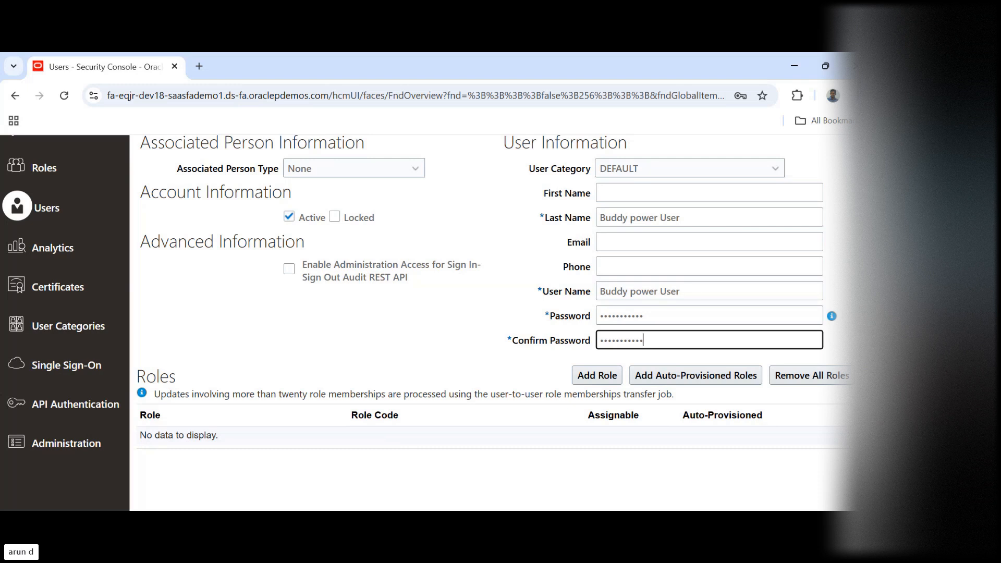
pyautogui.scroll(-1, 623, 355)
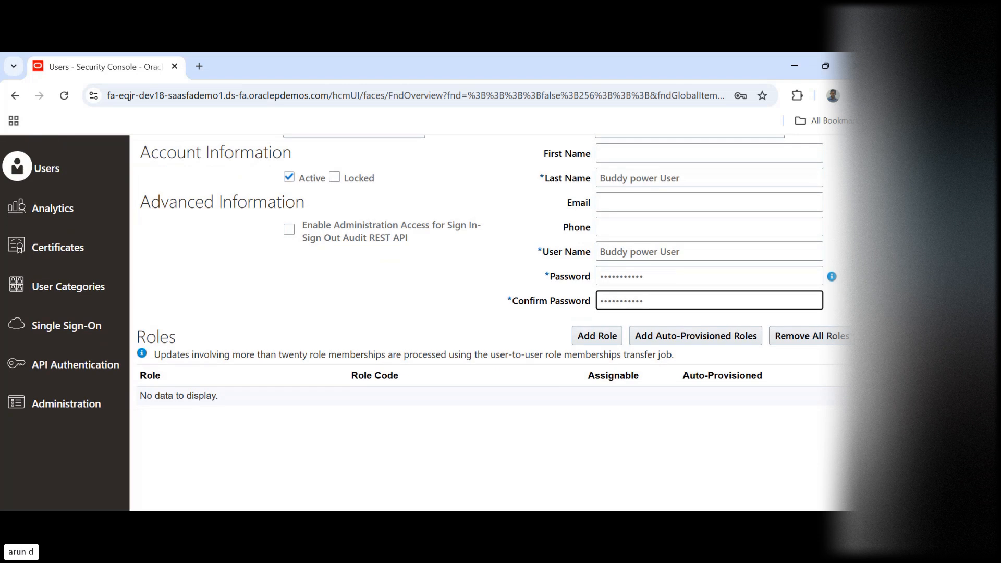
pyautogui.click(595, 336)
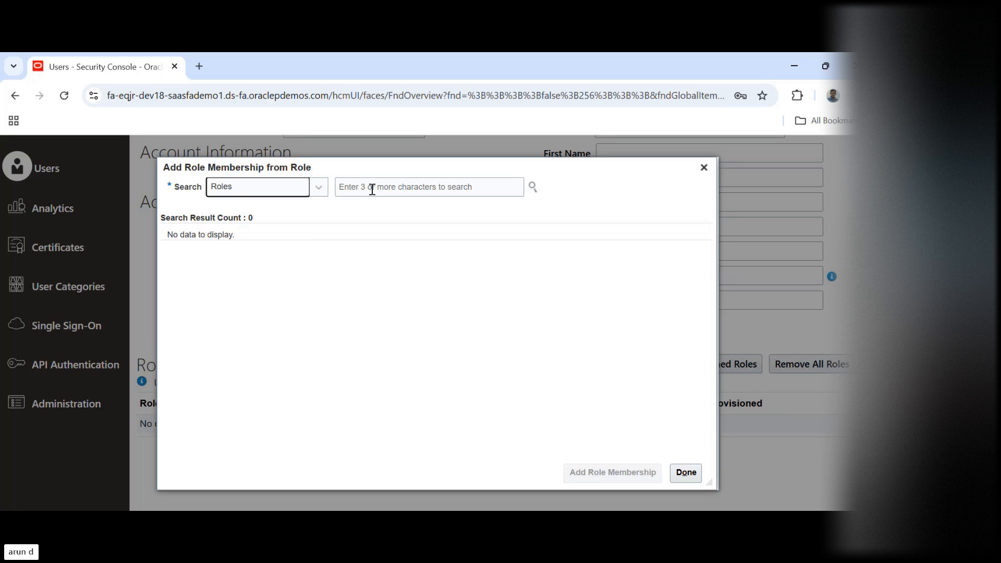
pyautogui.click(372, 189)
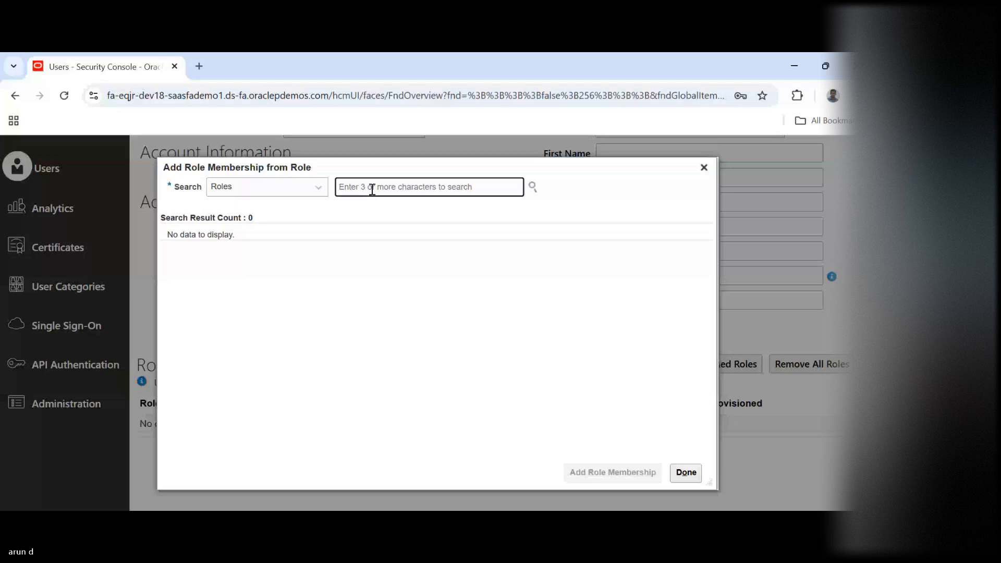
pyautogui.write('Application men')
pyautogui.press('BackSpace')
pyautogui.press('BackSpace')
pyautogui.press('BackSpace')
pyautogui.write('im')
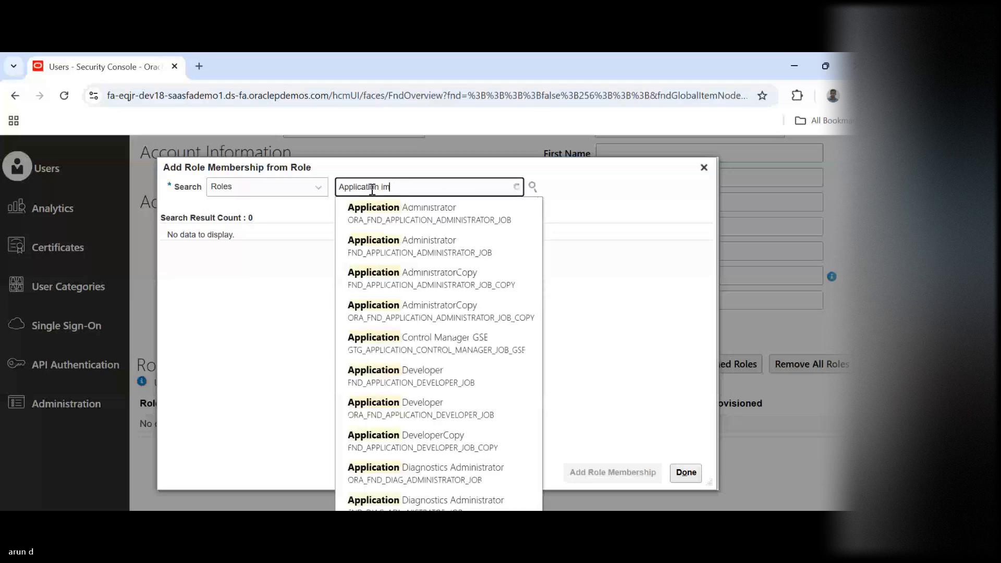
pyautogui.write('pl')
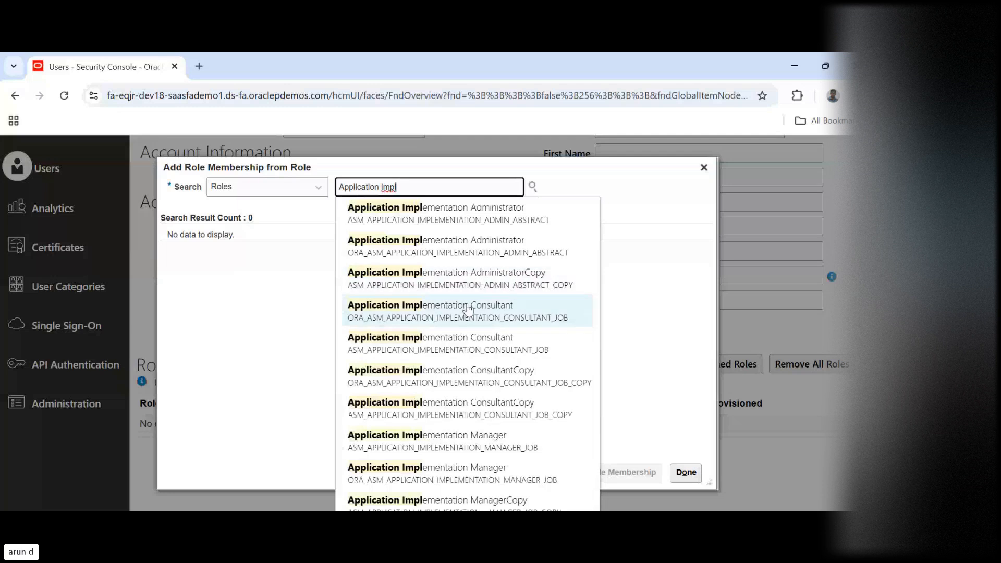
pyautogui.click(396, 311)
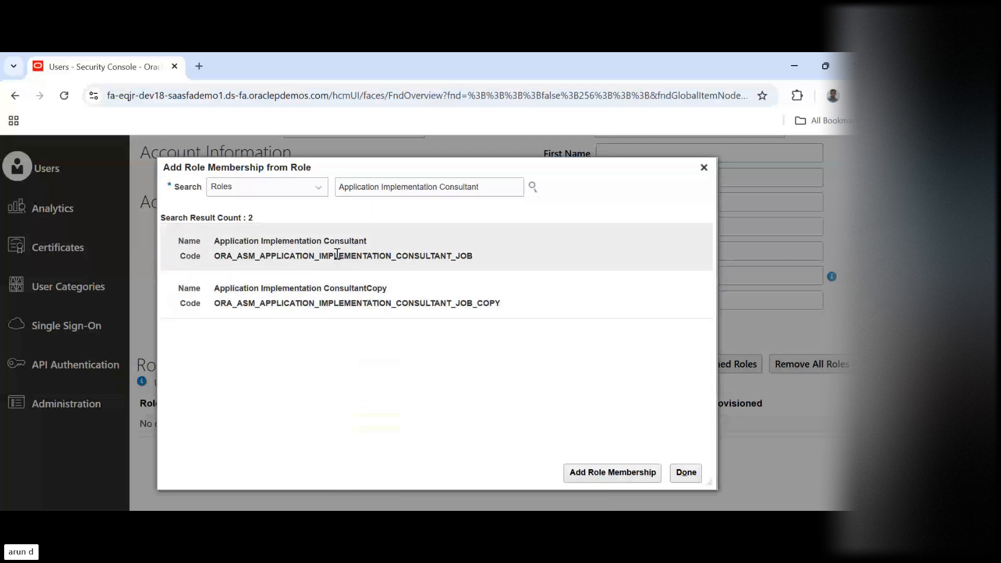
pyautogui.click(337, 253)
pyautogui.click(612, 474)
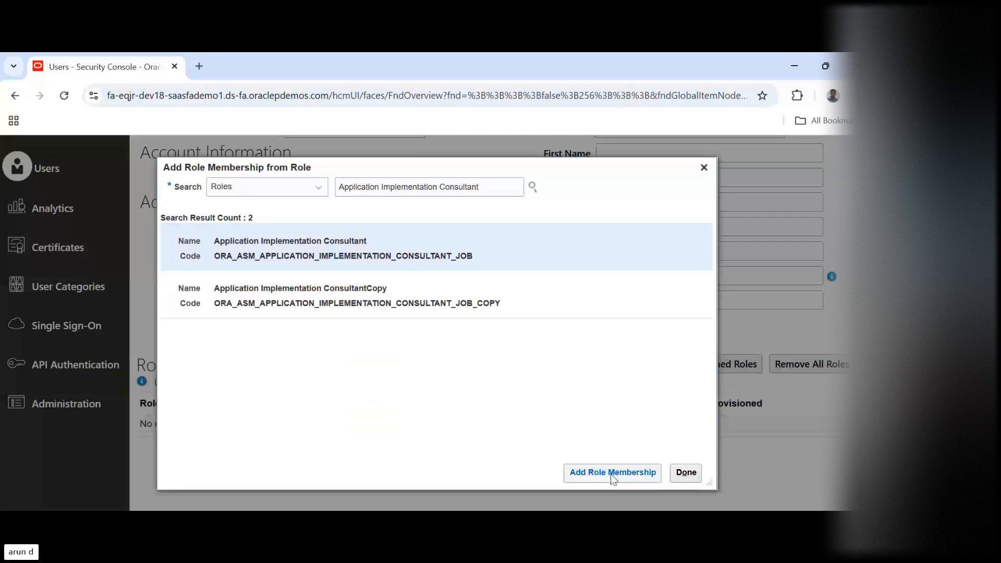
# Add the IT Security Manager role with code ORA_FND_IT_SECURITY_MANAGER_JOB to the new user account
pyautogui.tripleClick(493, 185)
pyautogui.press('BackSpace')
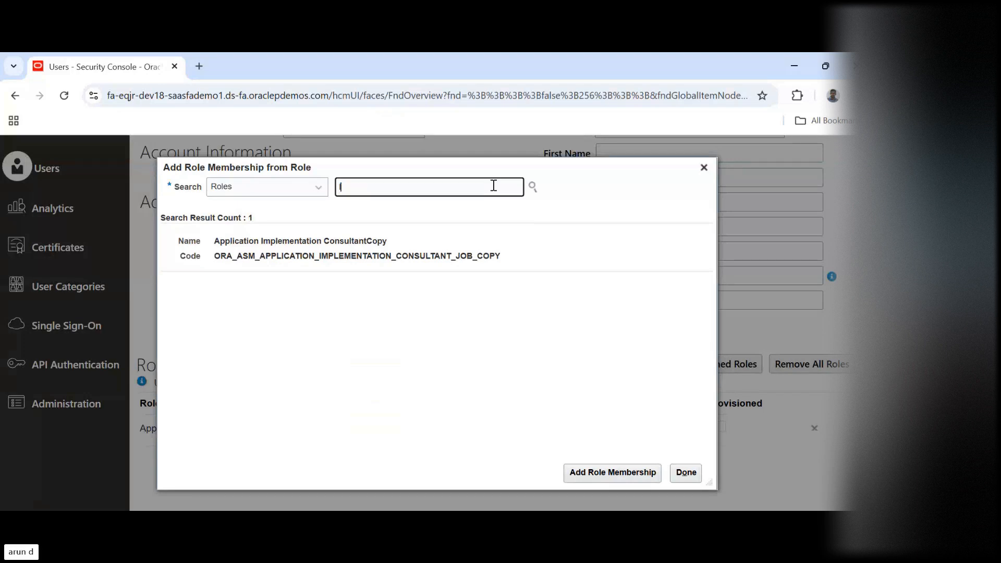
pyautogui.write('IT secur')
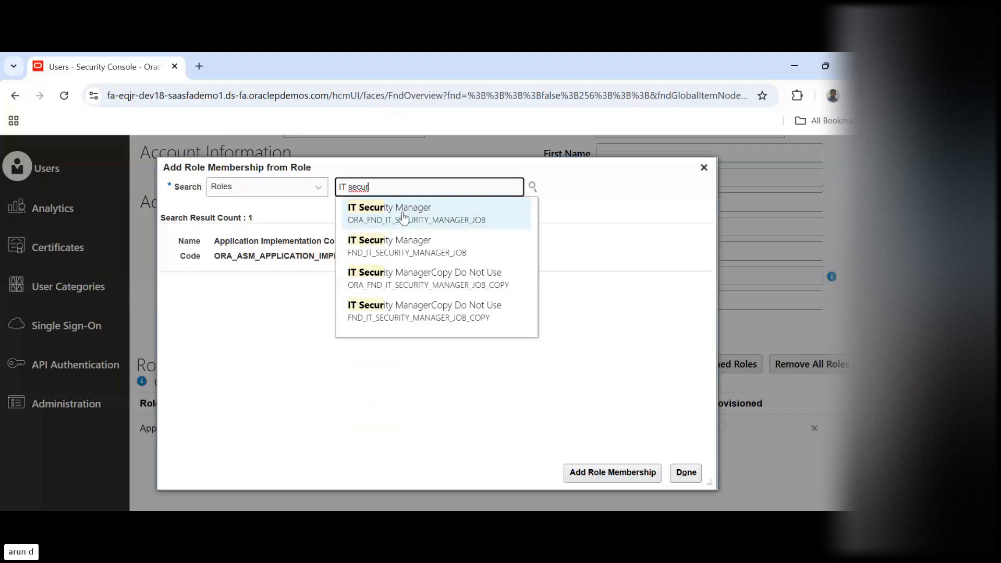
pyautogui.click(456, 215)
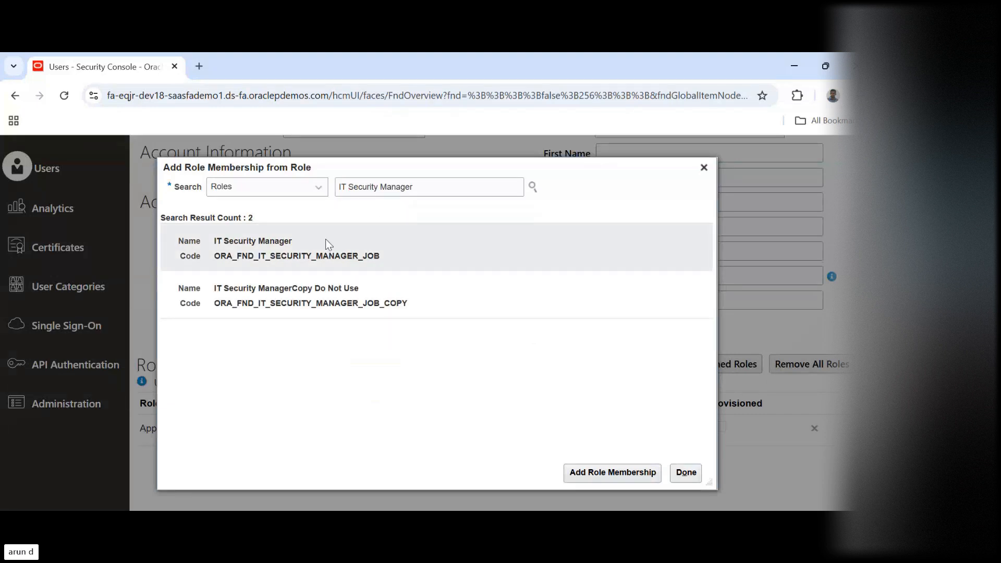
pyautogui.click(312, 245)
pyautogui.click(593, 471)
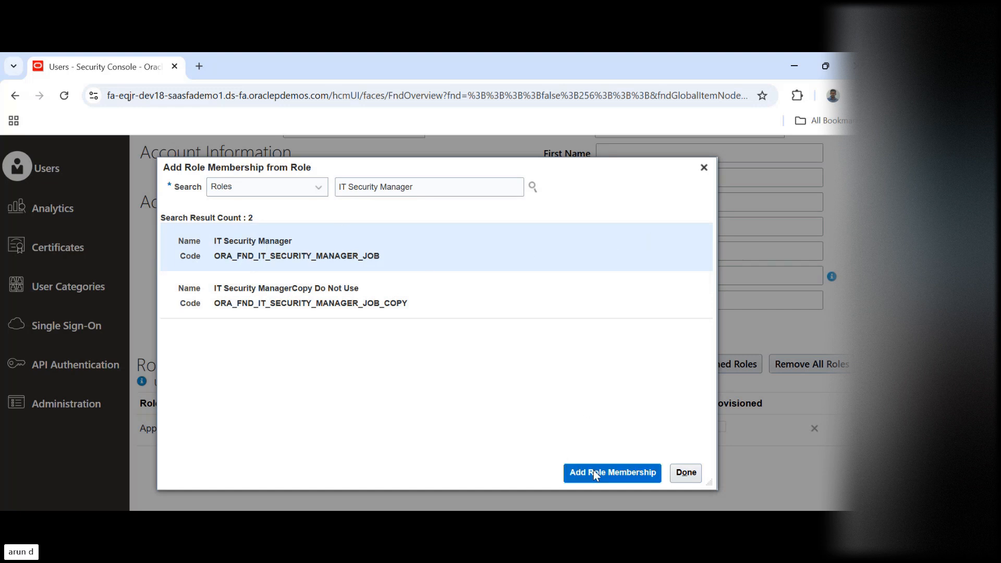
# Add the General Accountant role with code ORA_GL_GENERAL_ACCOUNTANT_JOB to the new user account
pyautogui.tripleClick(454, 188)
pyautogui.write('Gener')
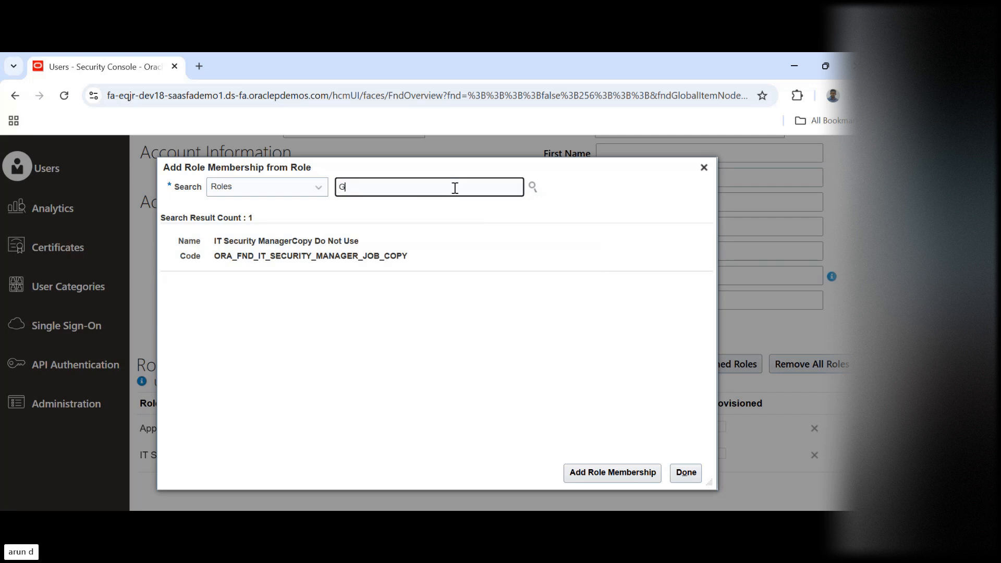
pyautogui.write('l')
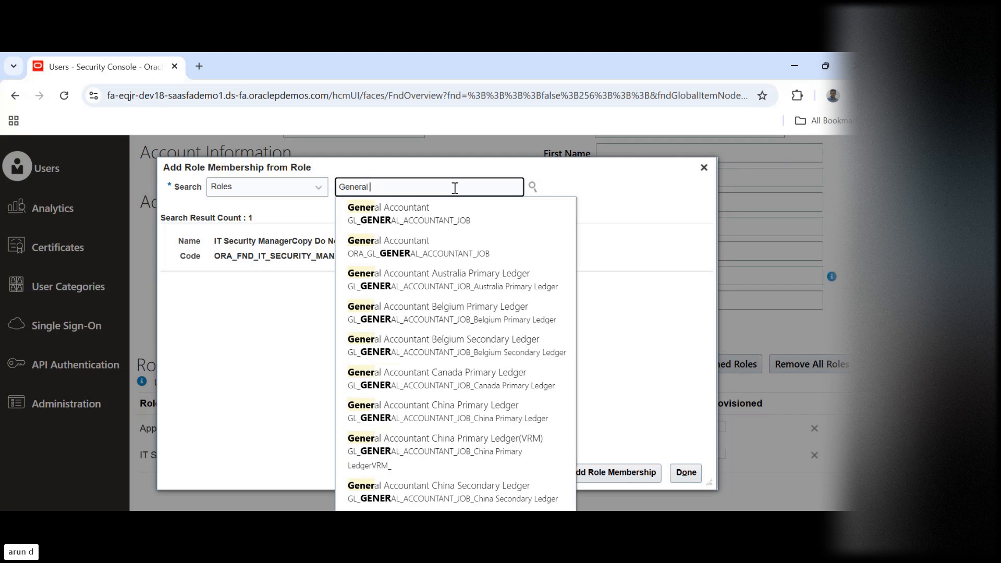
pyautogui.click(412, 243)
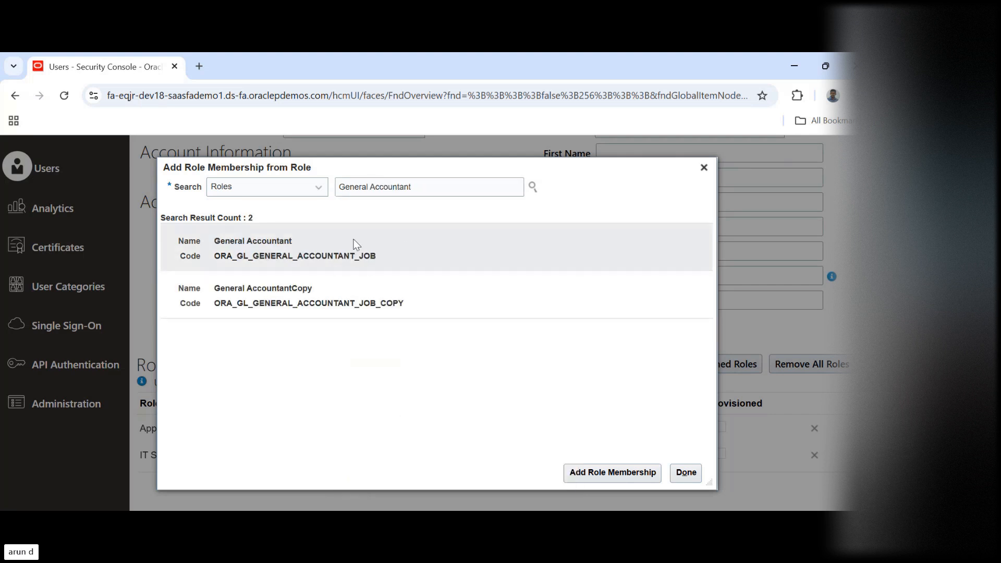
pyautogui.click(612, 472)
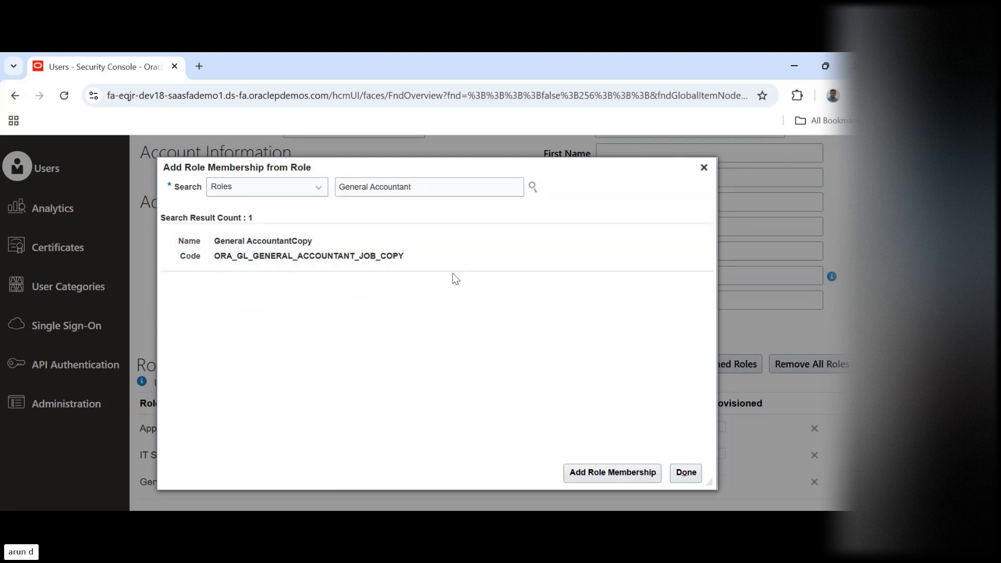
# Add the General Accounting Manager role with code ORA_GL_GENERAL_ACCOUNTING_MANAGER_JOB to the new user account and finish adding roles
pyautogui.tripleClick(437, 188)
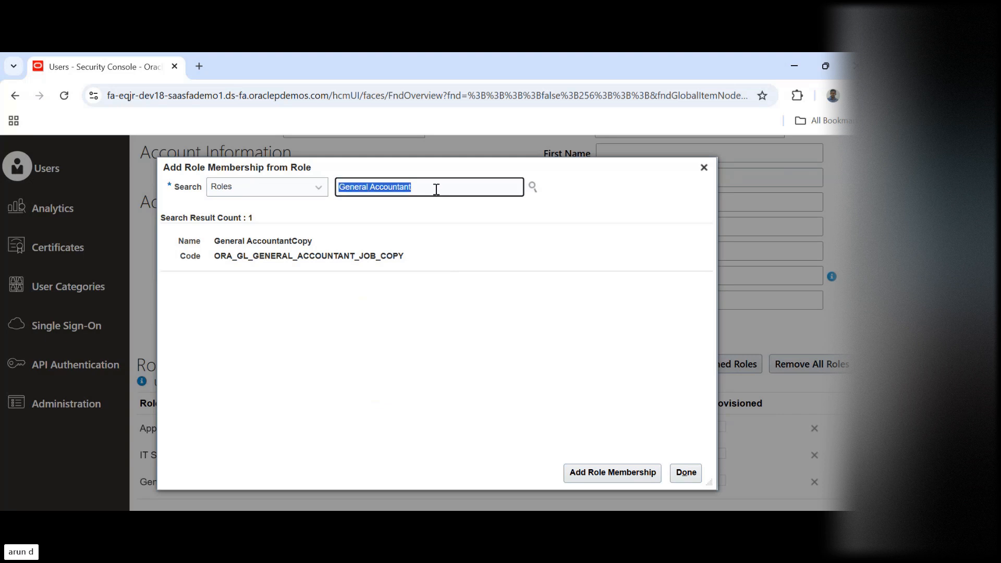
pyautogui.write('General')
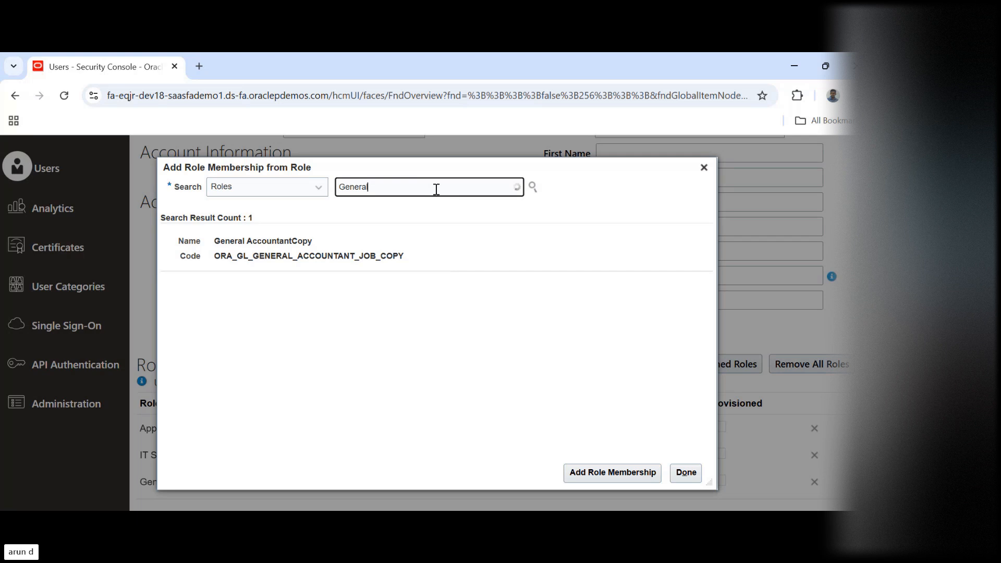
pyautogui.write(' un')
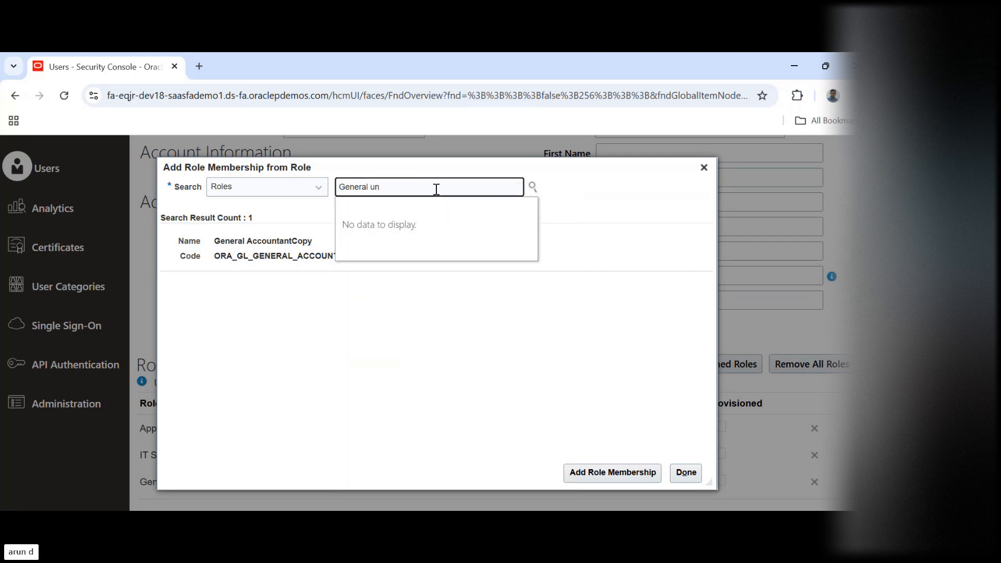
pyautogui.press('BackSpace')
pyautogui.press('BackSpace')
pyautogui.write('acco')
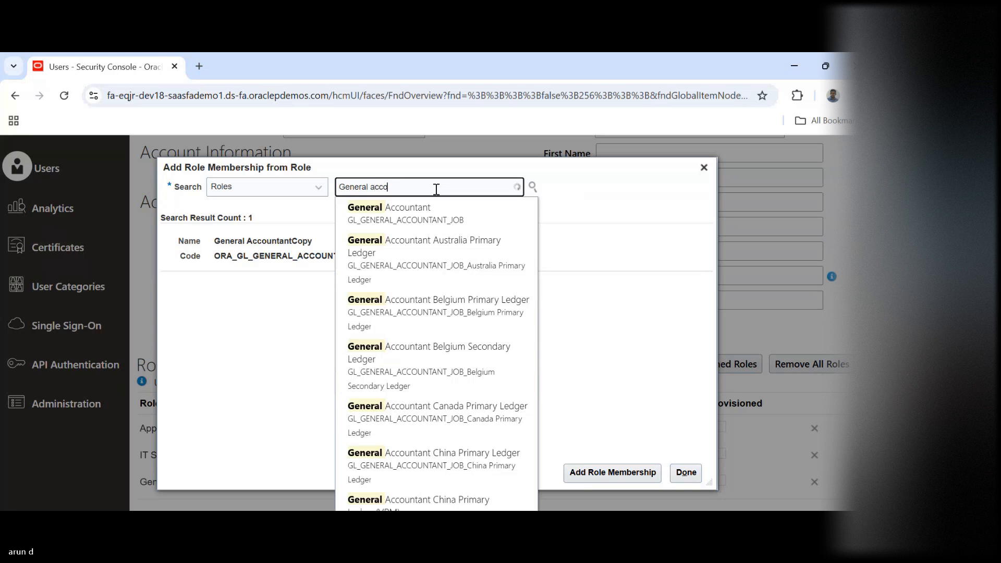
pyautogui.write('unt')
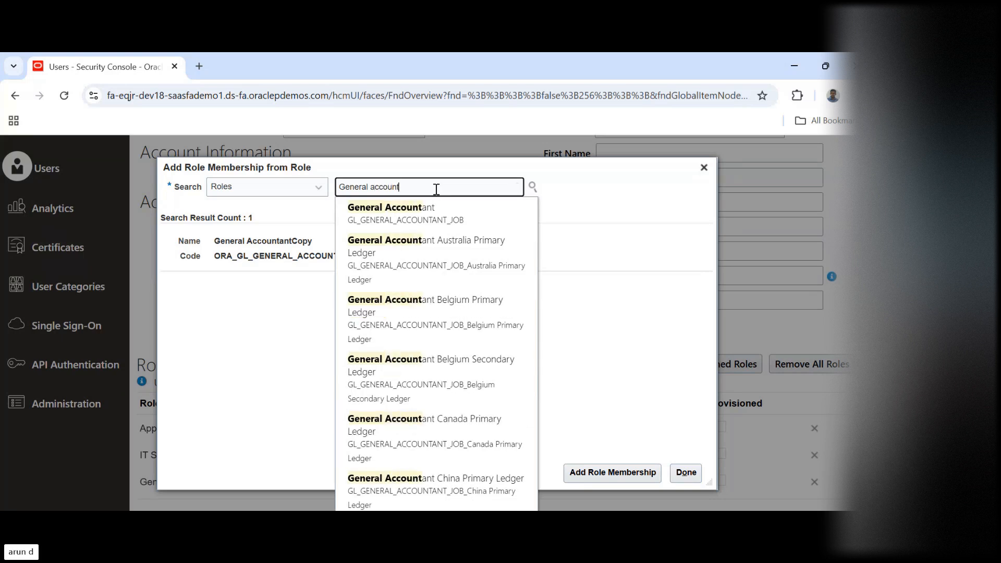
pyautogui.write('i')
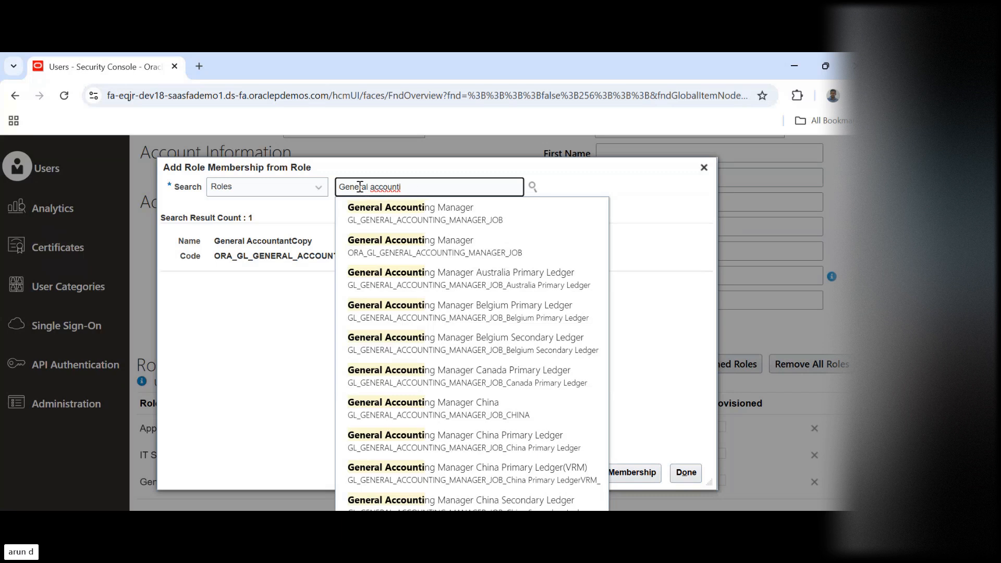
pyautogui.click(438, 249)
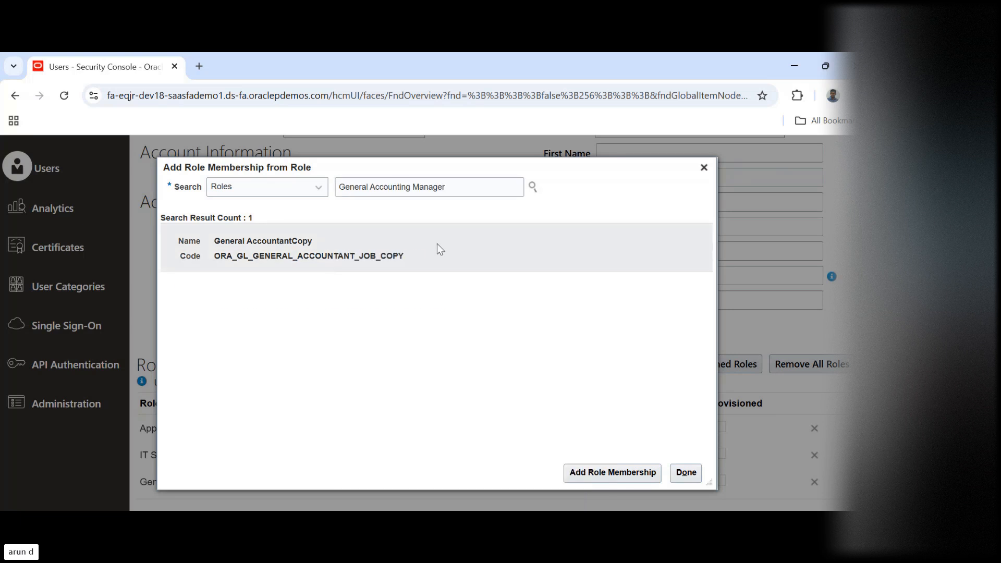
pyautogui.click(310, 247)
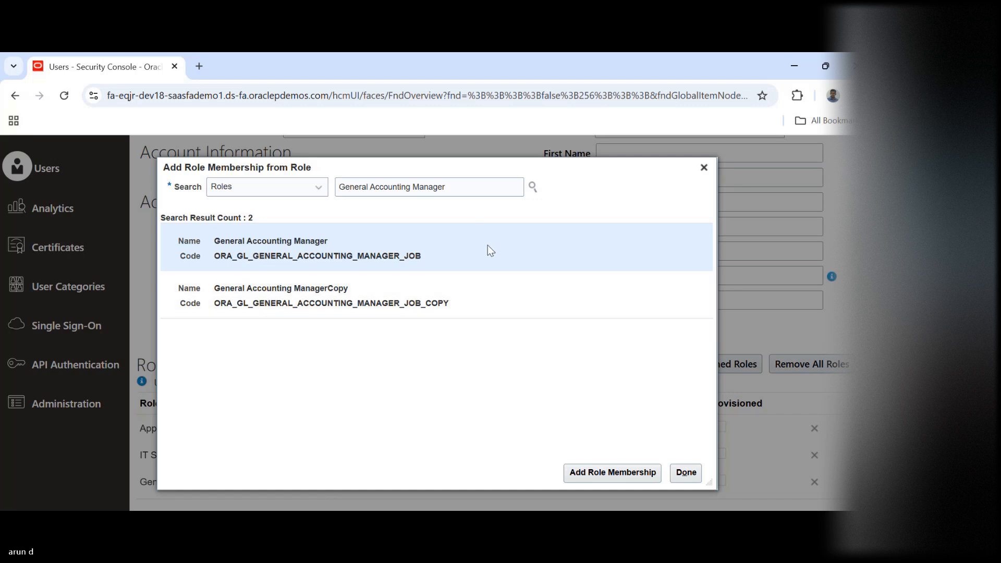
pyautogui.click(605, 474)
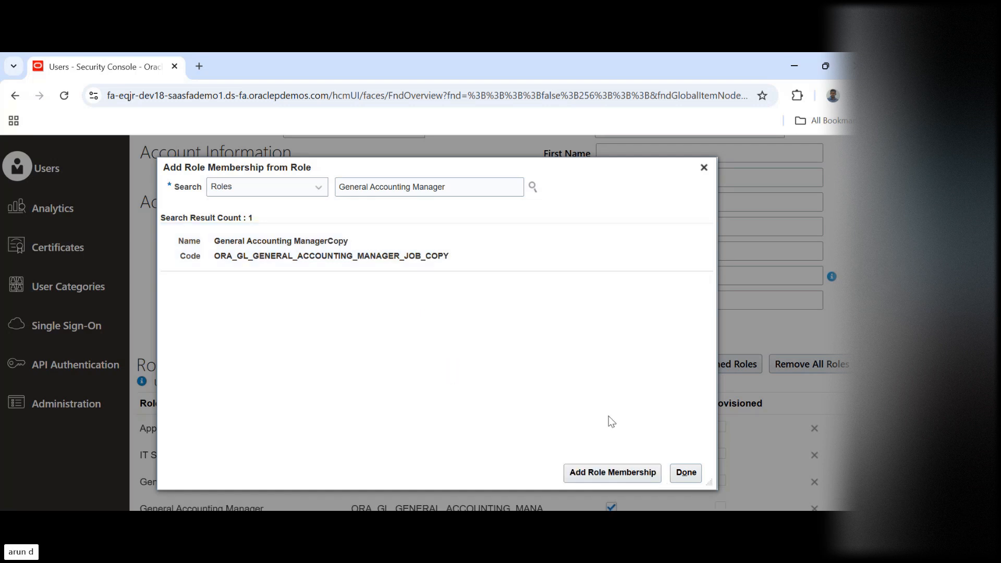
pyautogui.click(688, 473)
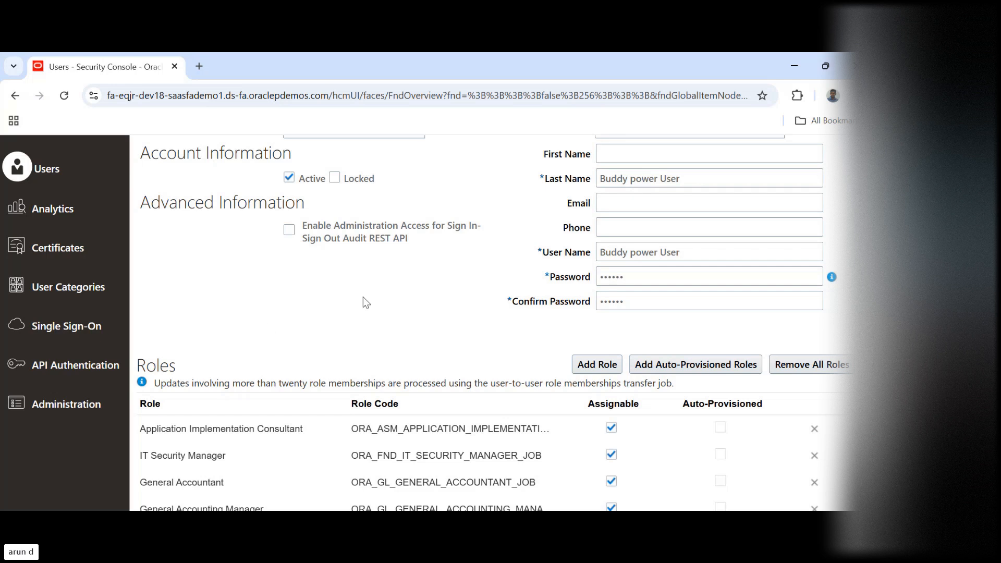
# Search the web in a new browser tab for "general accountant role in oracle fusion"
pyautogui.click(199, 67)
pyautogui.write('g')
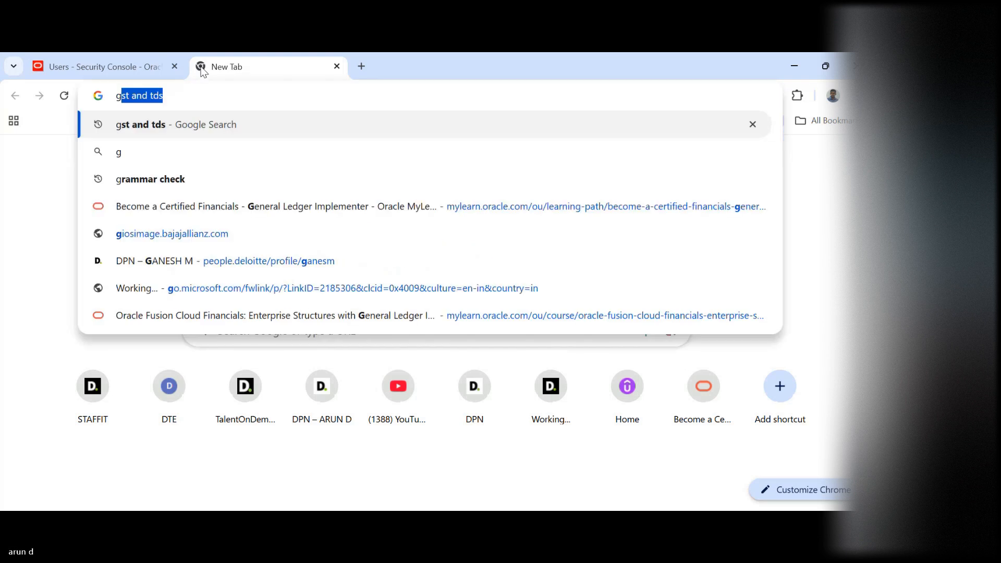
pyautogui.write('enera')
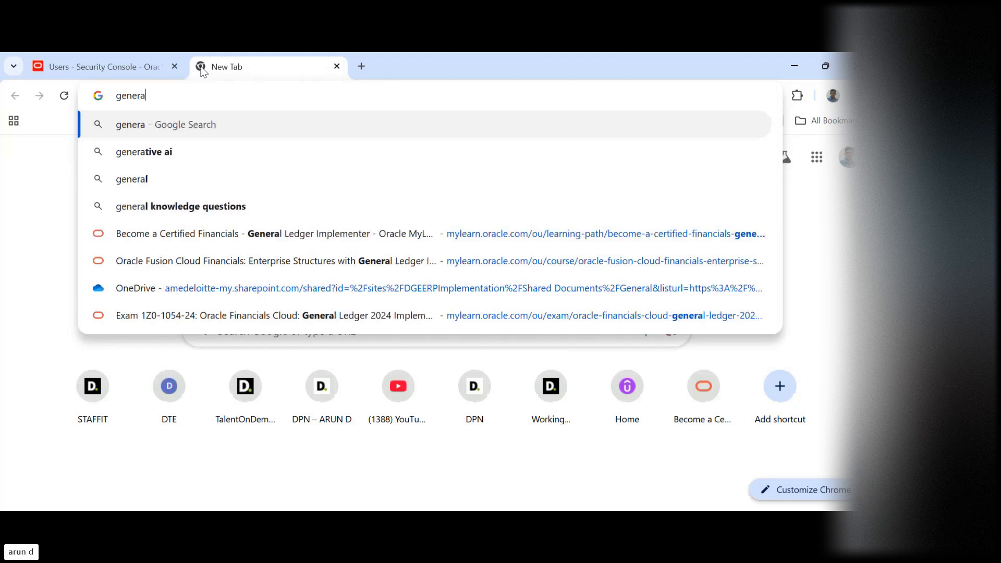
pyautogui.write('l accountant role i')
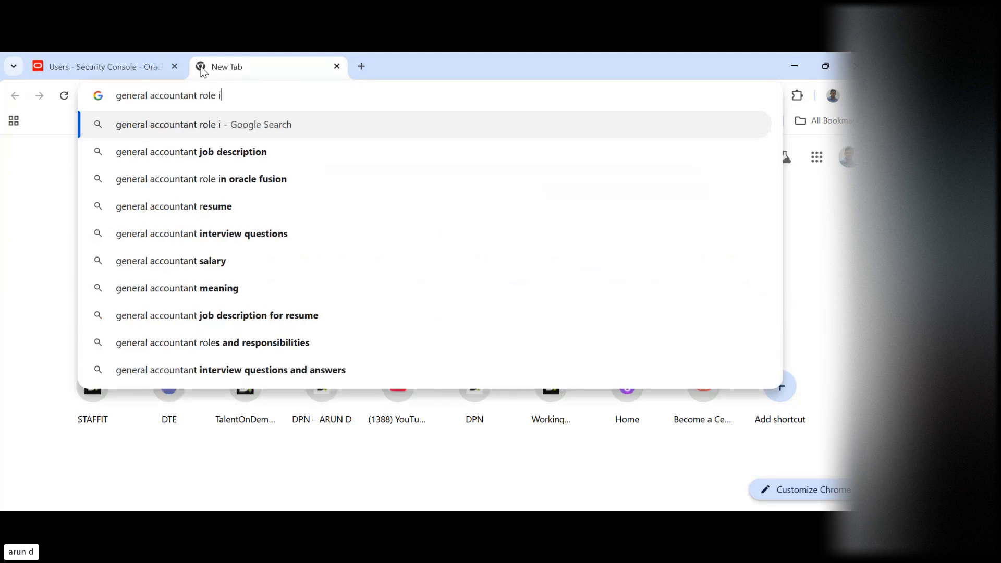
pyautogui.write('n oracle')
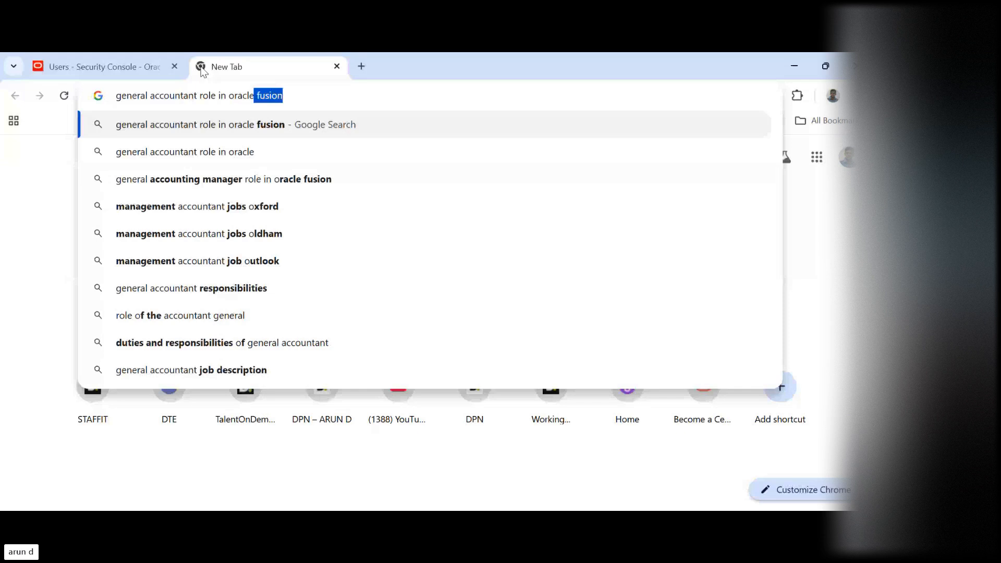
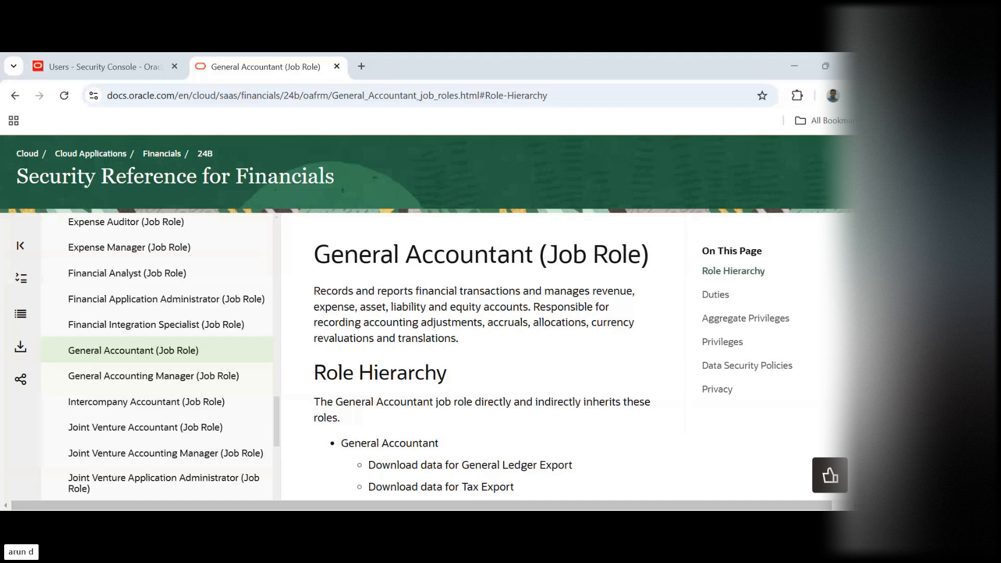
# Review the General Accountant job role description and the list of job roles in the Security Reference for Financials
pyautogui.scroll(2, 485, 323)
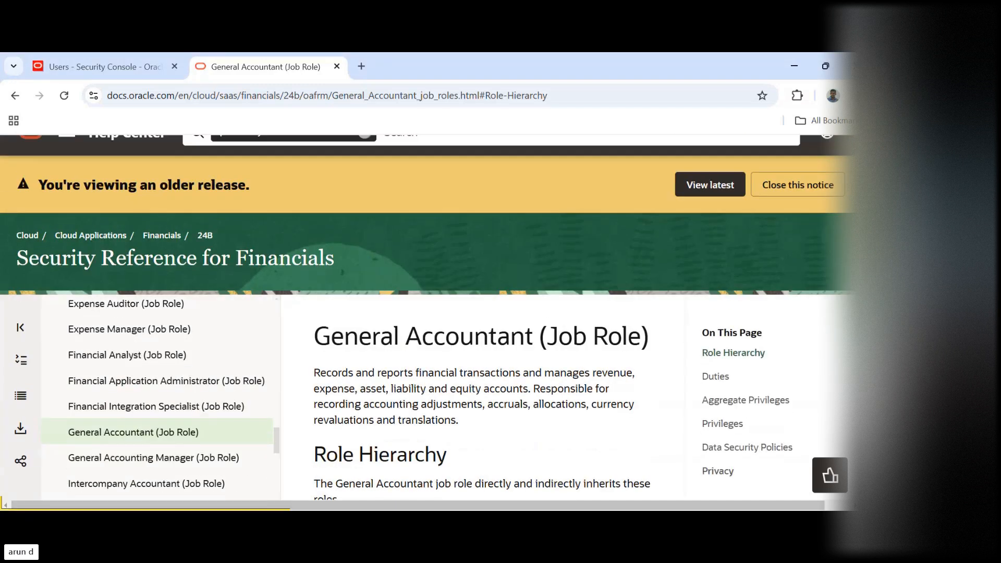
pyautogui.scroll(-3, 433, 323)
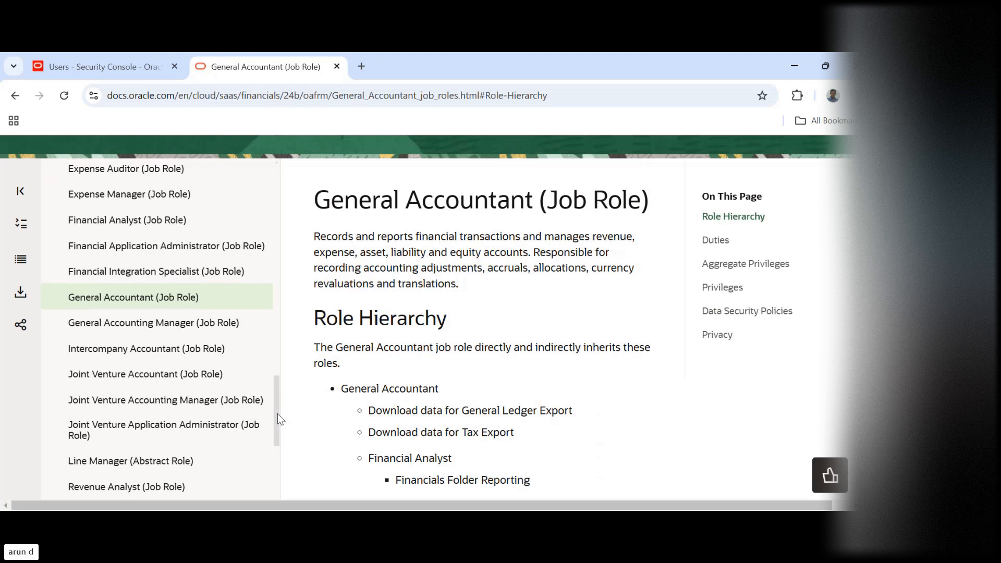
pyautogui.scroll(1, 280, 414)
pyautogui.scroll(3, 277, 406)
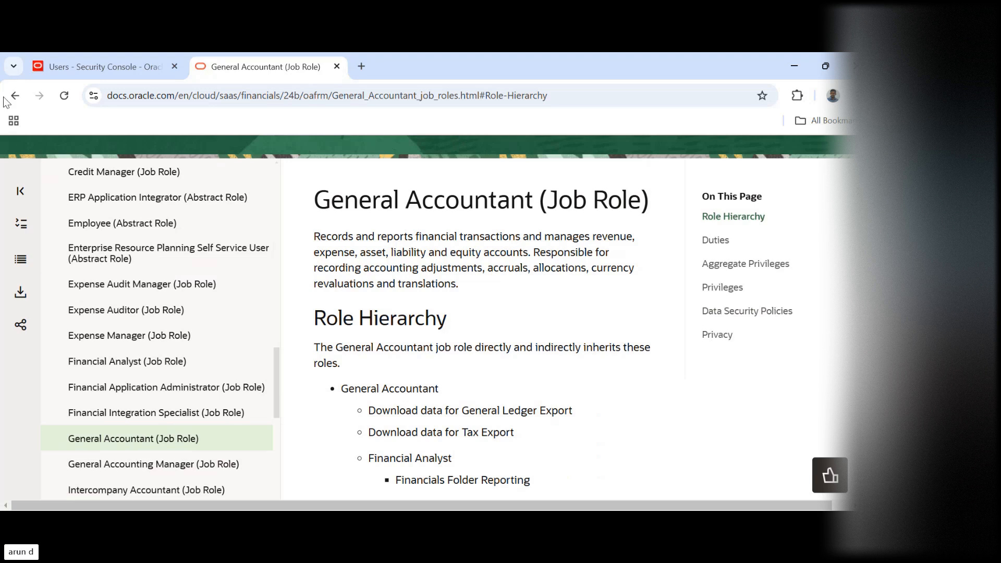
# Return to the Security Console and save and close the new user account with its assigned roles
pyautogui.click(106, 62)
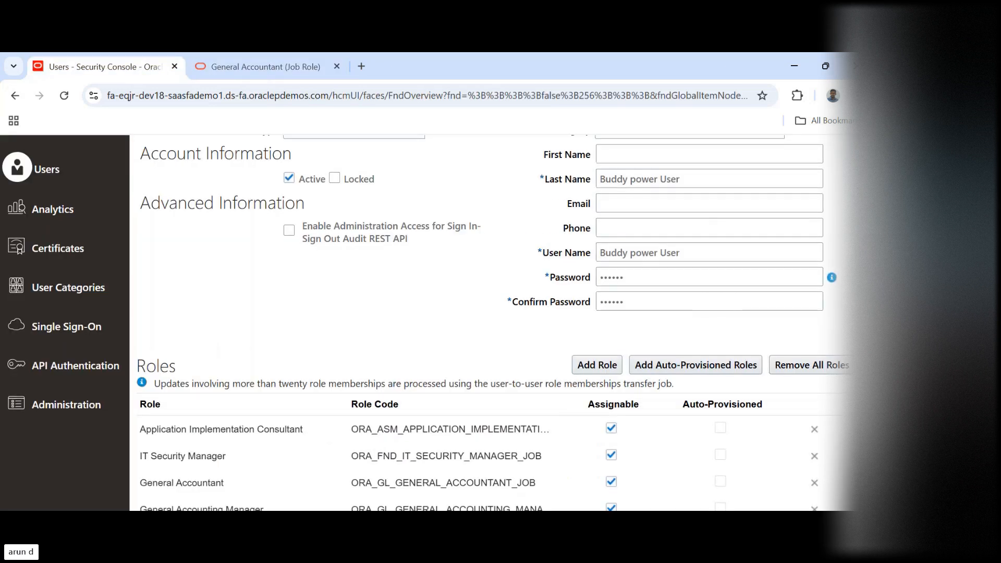
pyautogui.scroll(3, 490, 324)
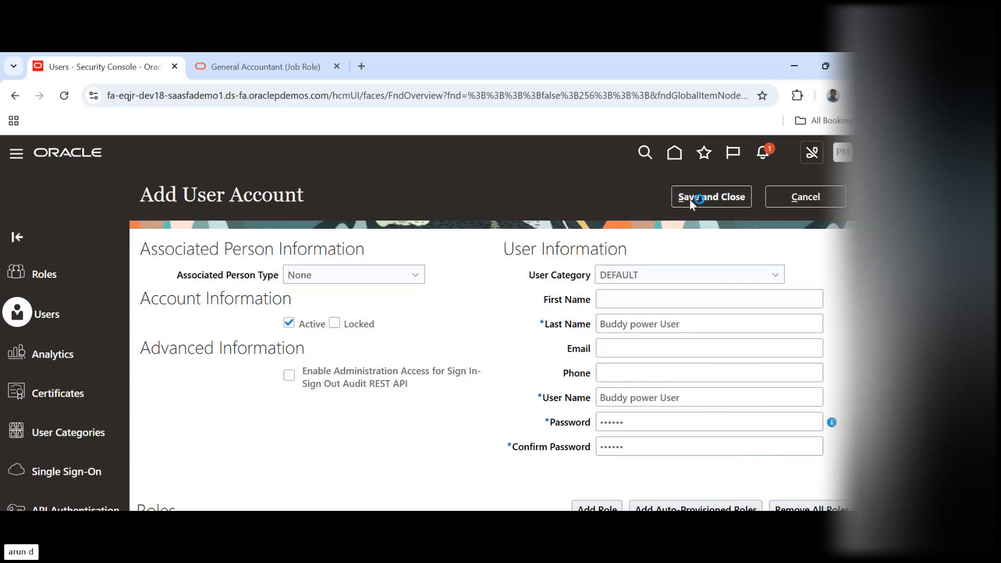
pyautogui.click(689, 199)
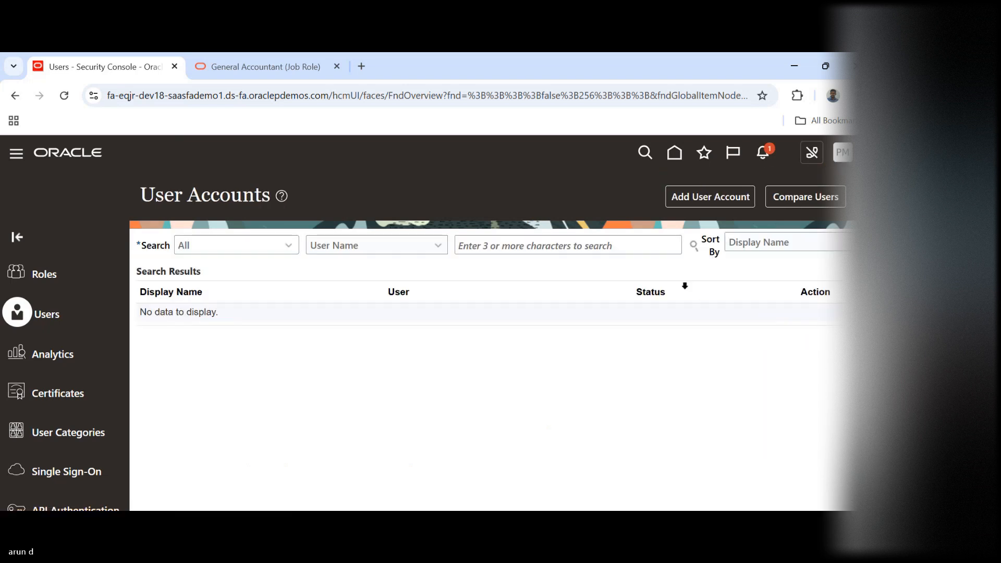
# Sign out of the current Oracle Applications Cloud session and confirm the single sign-off
pyautogui.click(841, 160)
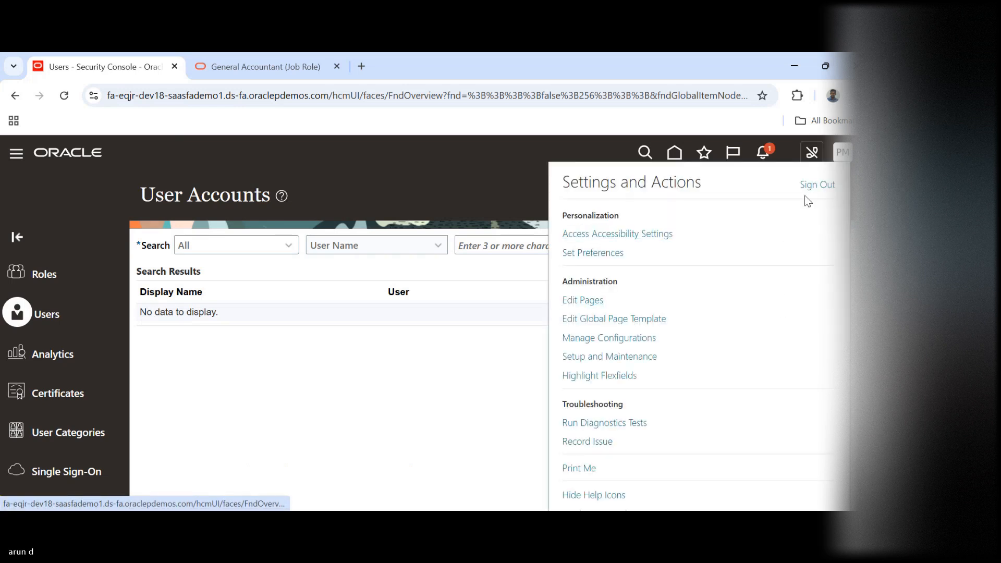
pyautogui.click(818, 185)
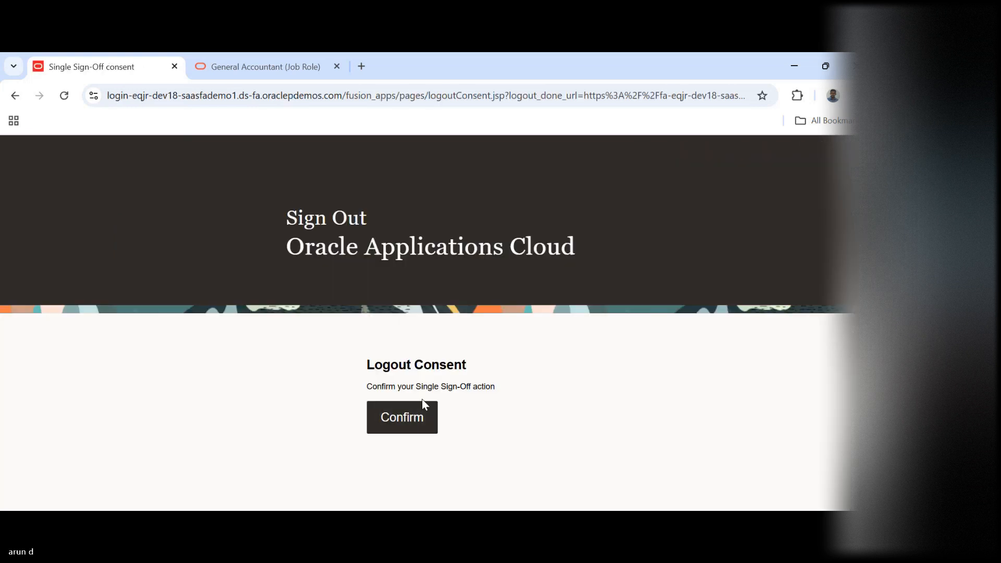
pyautogui.click(419, 427)
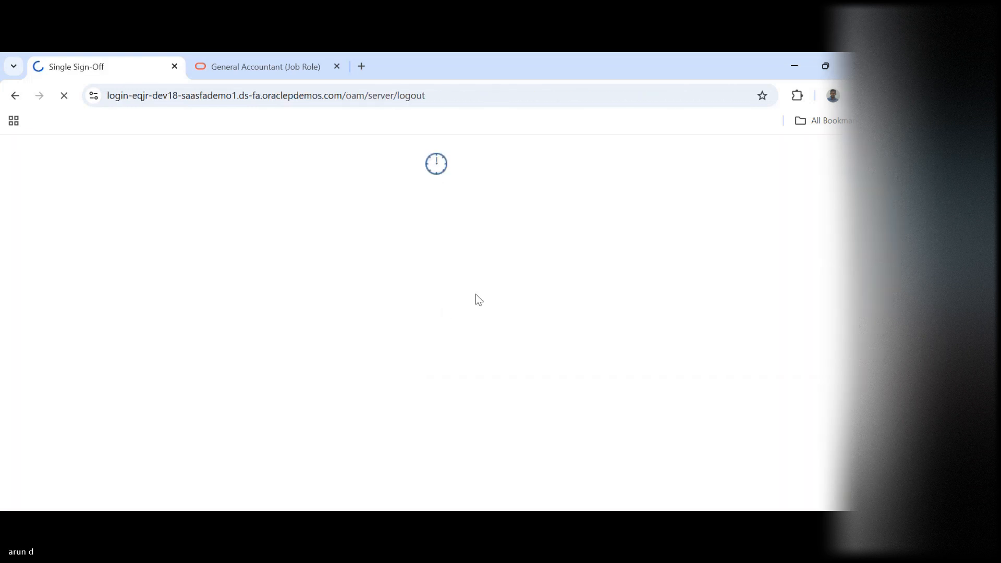
# Sign in with the user ID "Buddy power user" and enter the account password
pyautogui.write('B')
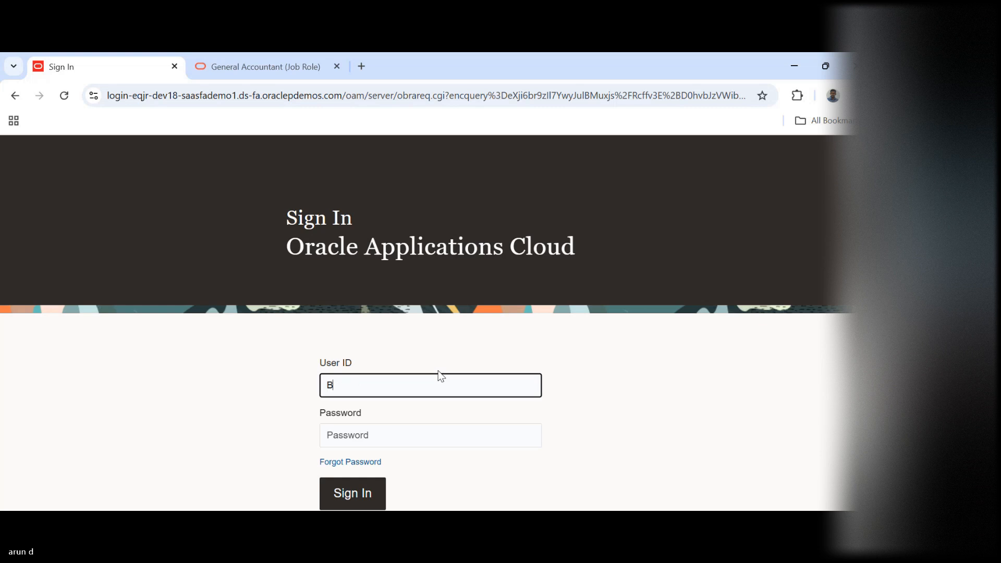
pyautogui.write('uddy power user')
pyautogui.press('Tab')
pyautogui.write('••••••')
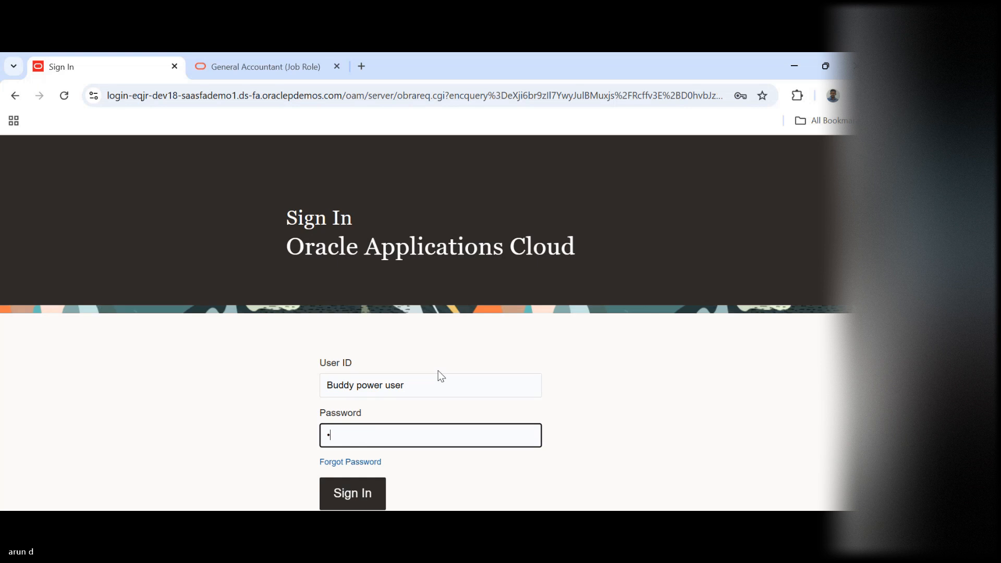
pyautogui.write('•••••')
pyautogui.press('Return')
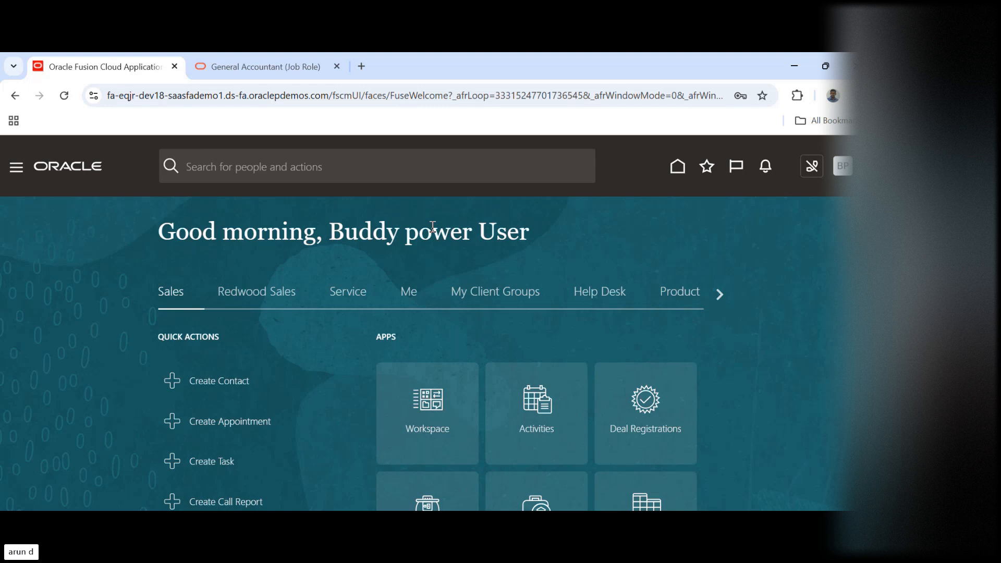
# Open Journals from General Accounting and dismiss the data access set prompt without choosing a value
pyautogui.click(717, 296)
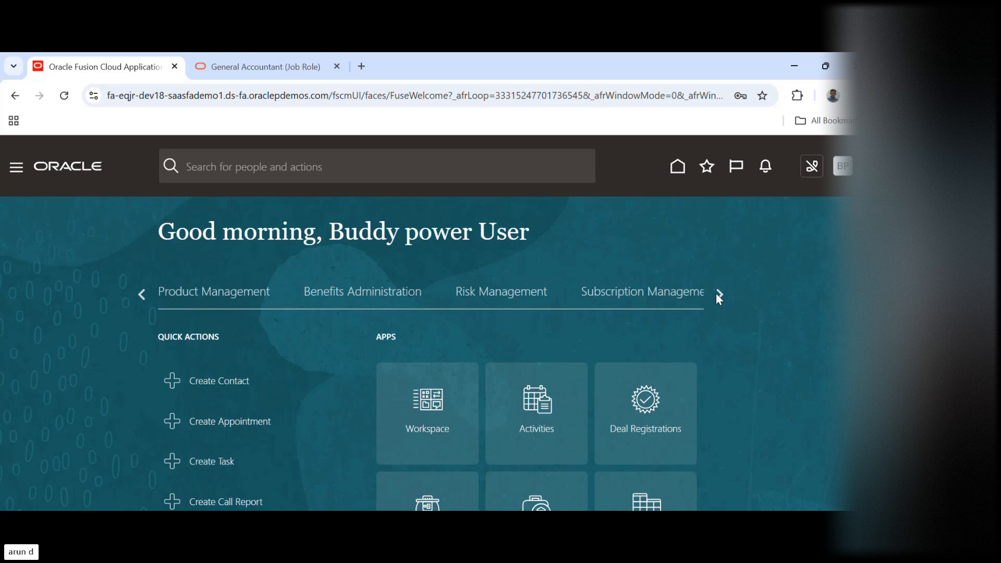
pyautogui.click(719, 295)
pyautogui.click(717, 294)
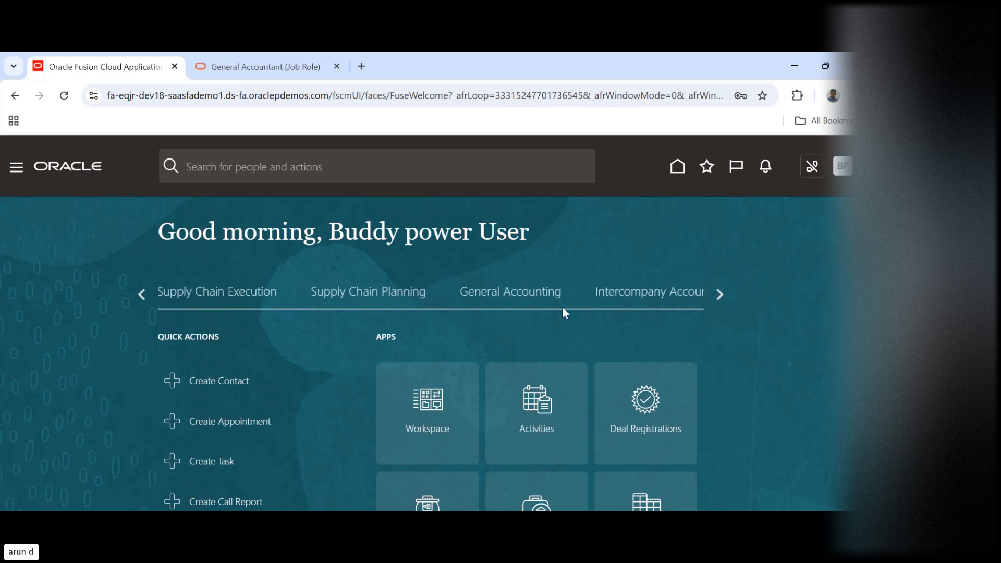
pyautogui.click(532, 295)
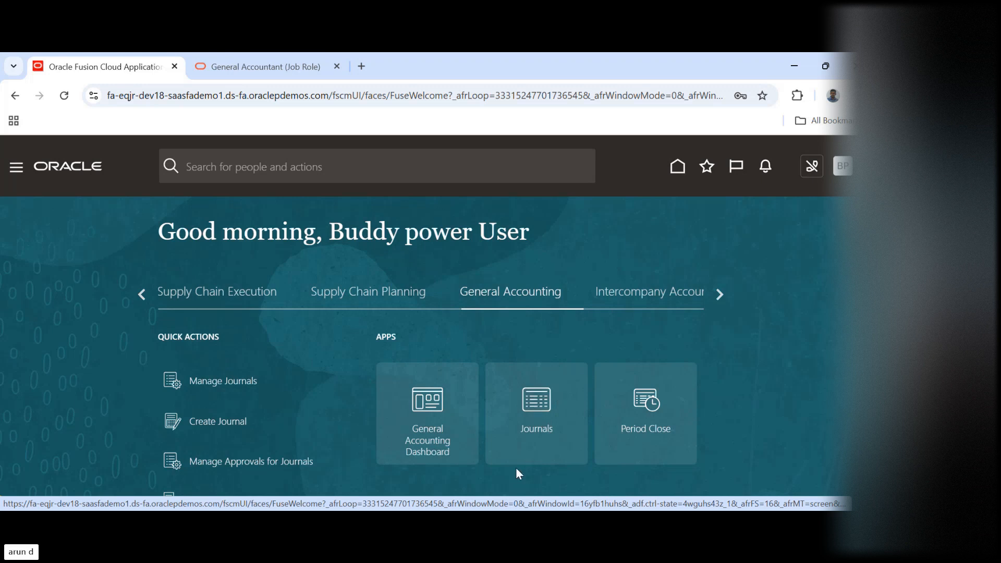
pyautogui.click(539, 400)
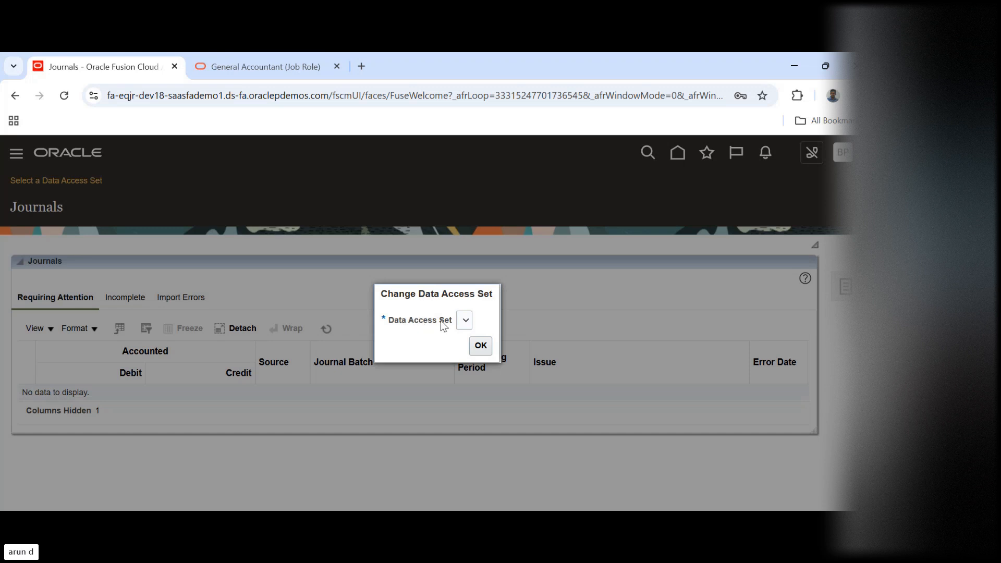
pyautogui.click(480, 346)
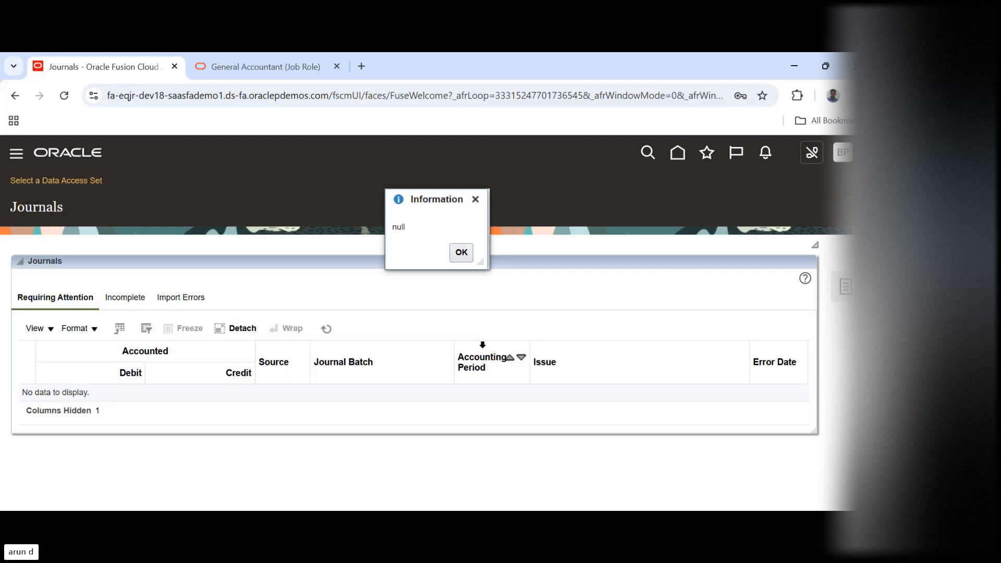
pyautogui.click(461, 252)
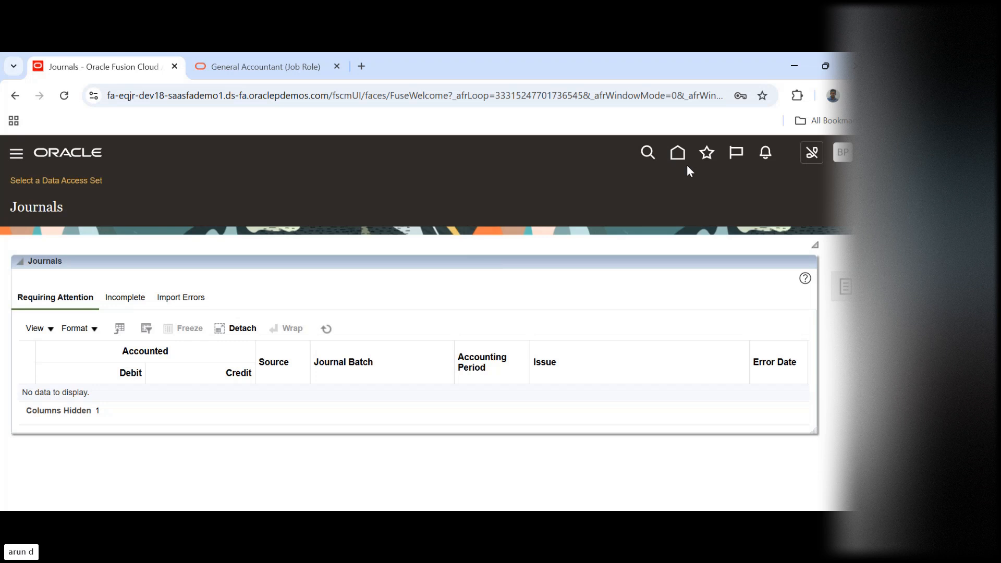
# Go to Setup and Maintenance and open its search page for tasks, task lists and business objects
pyautogui.click(843, 155)
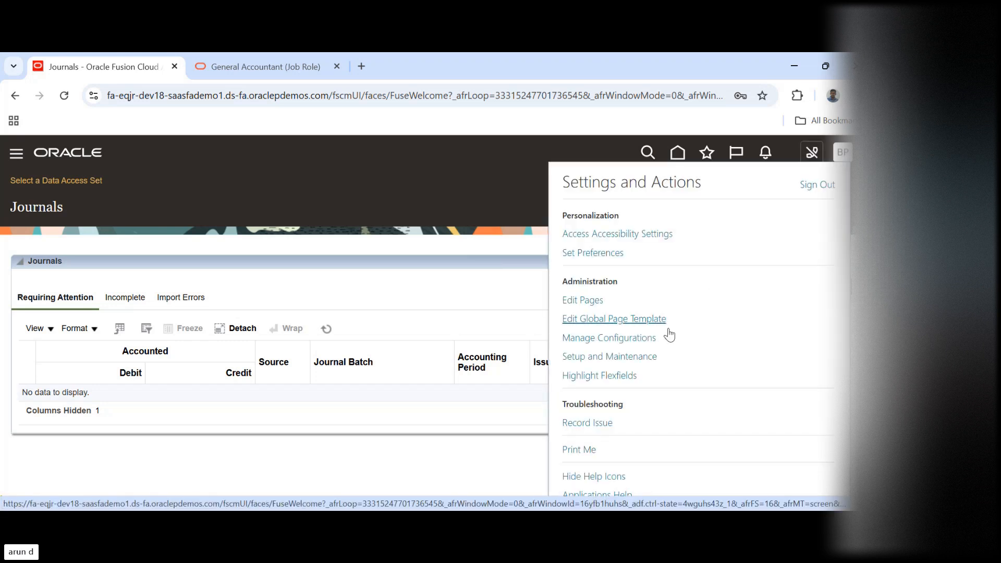
pyautogui.click(614, 360)
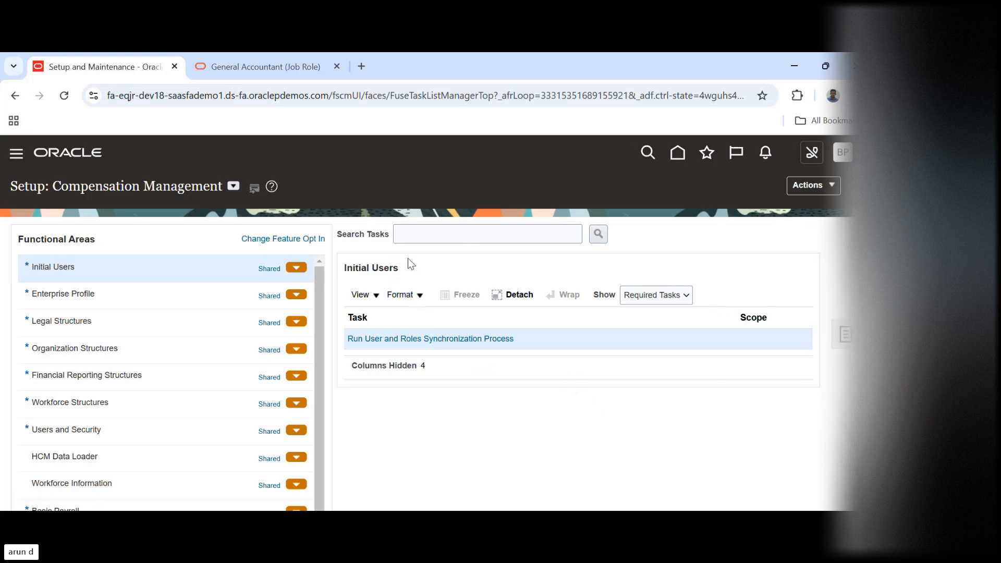
pyautogui.click(480, 229)
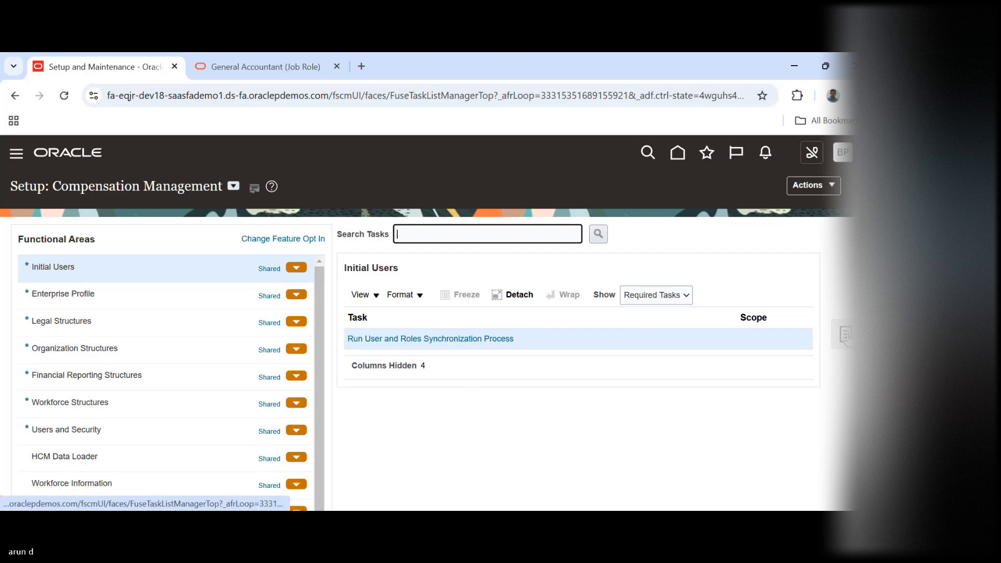
pyautogui.click(846, 336)
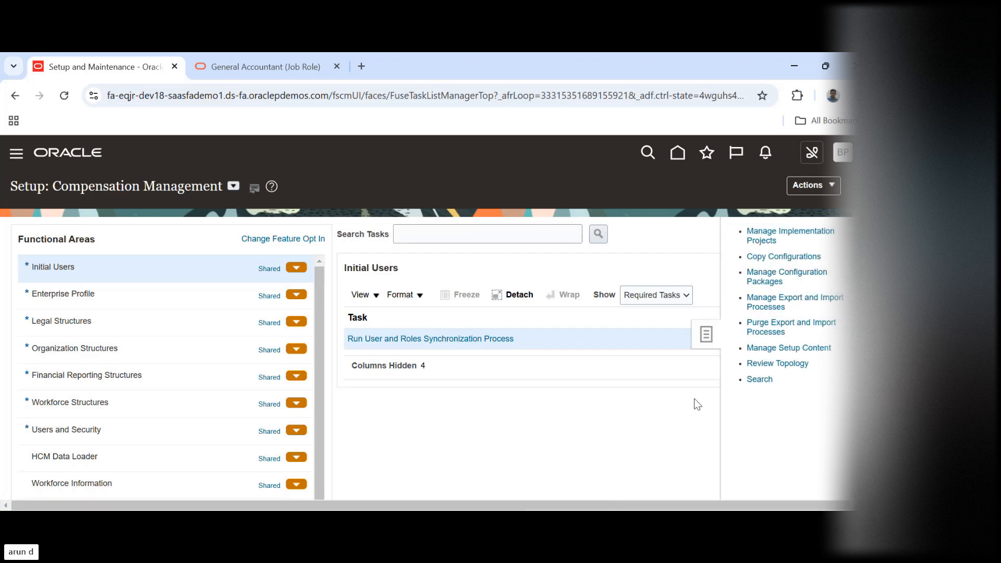
pyautogui.click(763, 379)
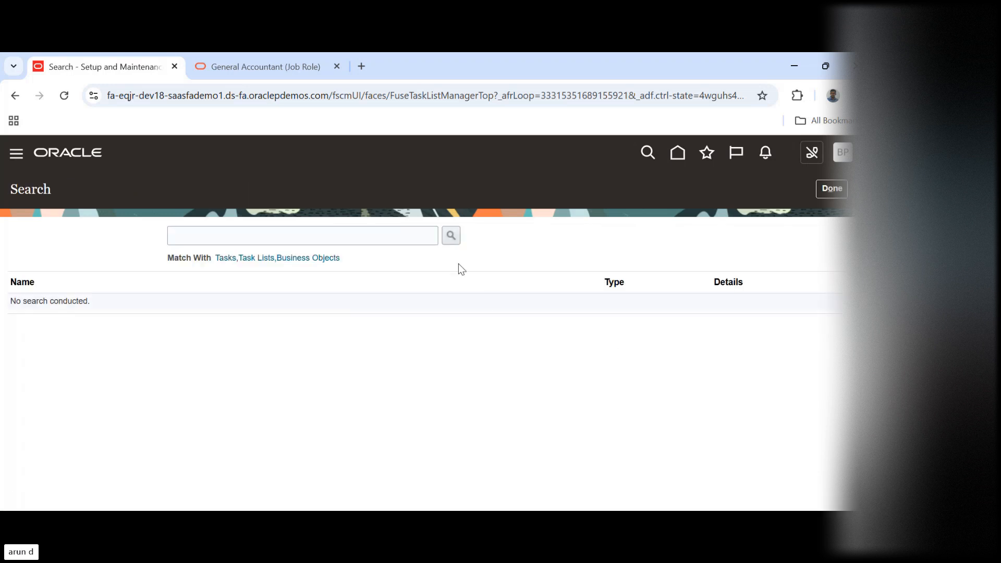
# Search for "Manage data access for" and open the Manage Data Access for Users task
pyautogui.click(286, 235)
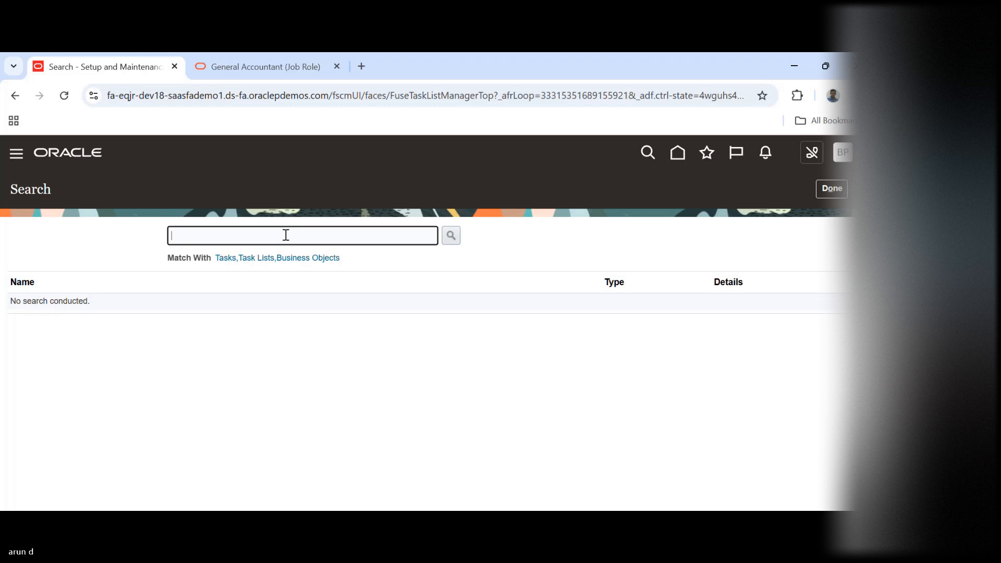
pyautogui.write('Manage d')
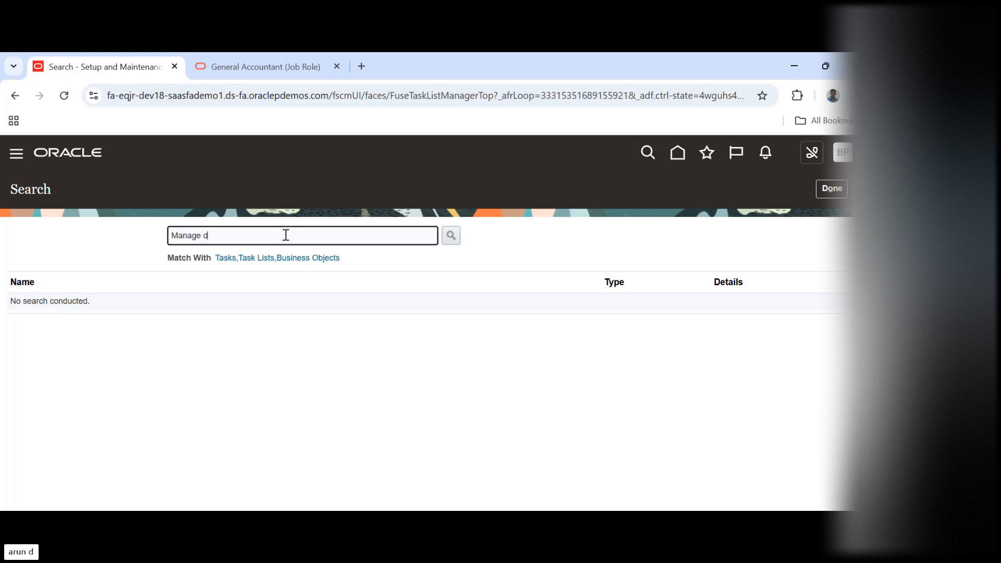
pyautogui.write('ata acc')
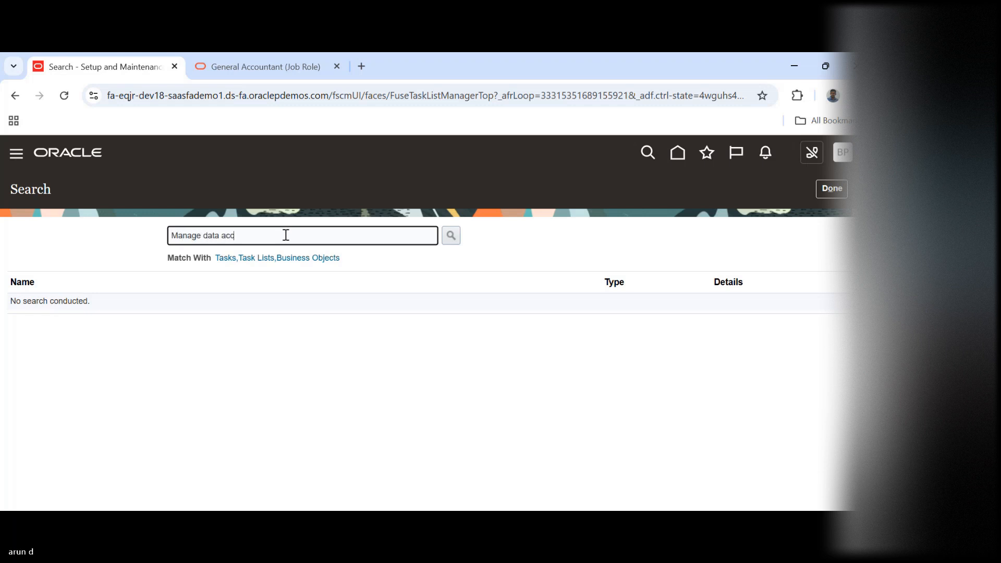
pyautogui.write('ess for')
pyautogui.press('Return')
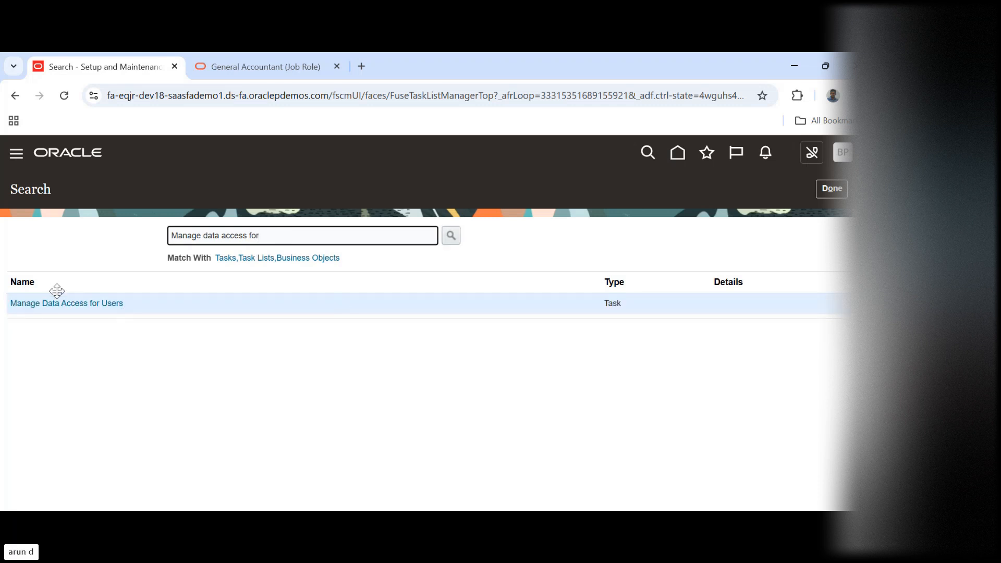
pyautogui.click(71, 303)
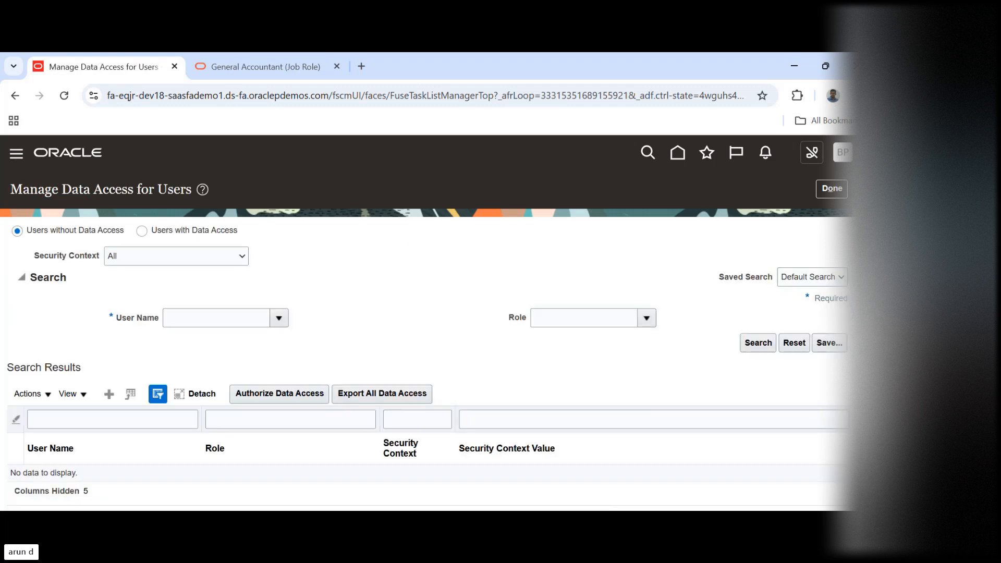
# Start a new data access entry for users and set its user name to Buddy power User
pyautogui.scroll(-1, 201, 274)
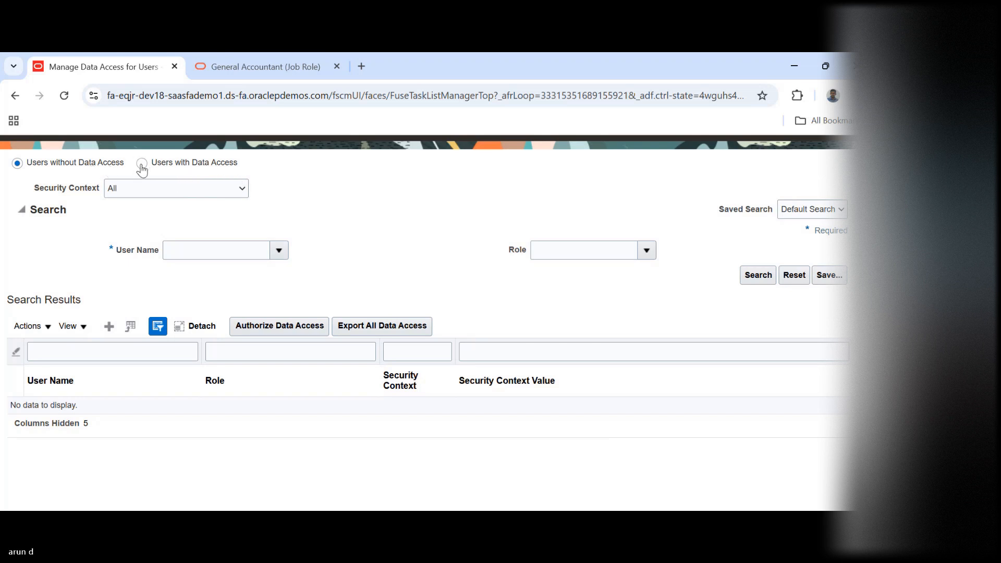
pyautogui.click(110, 338)
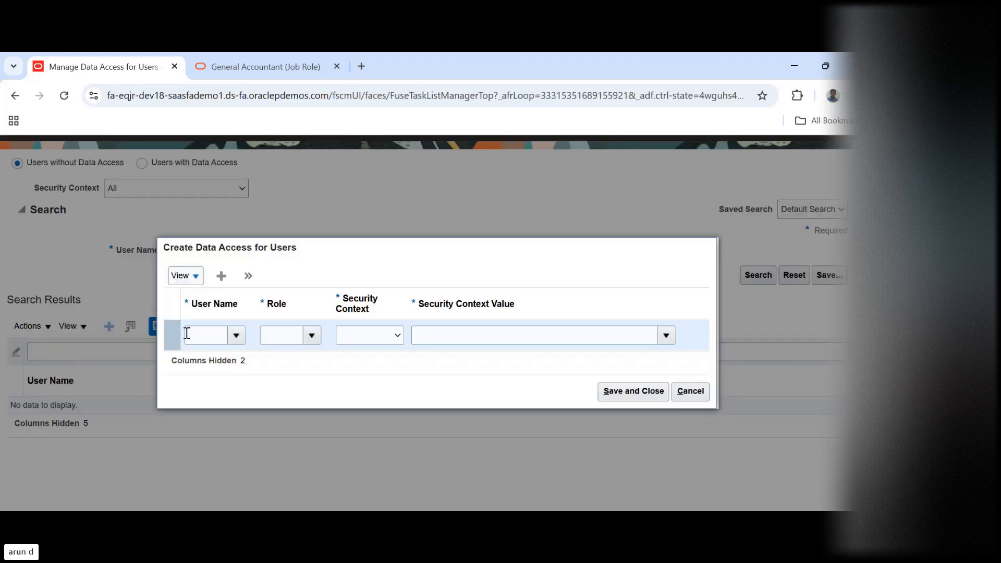
pyautogui.click(209, 336)
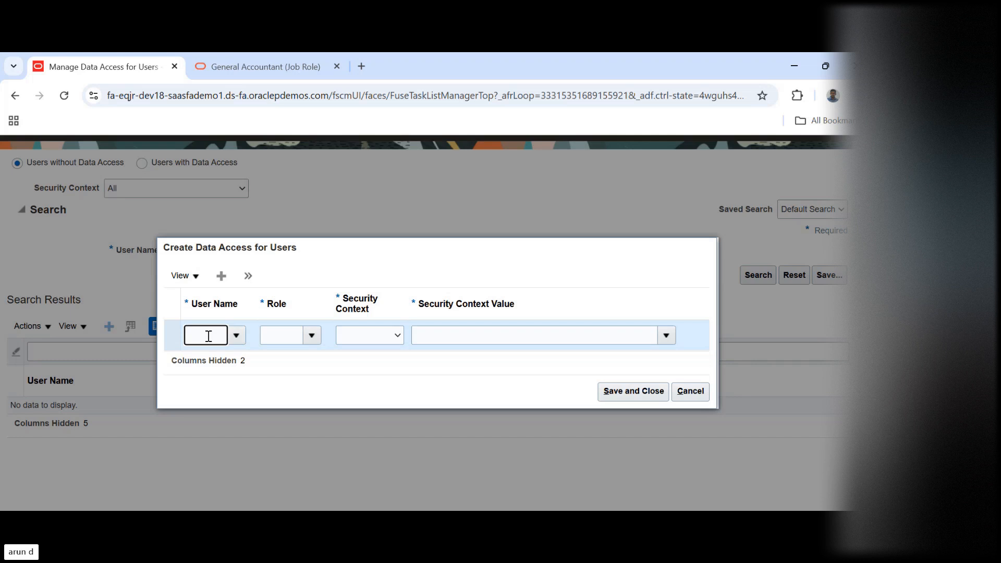
pyautogui.write('buddy powe')
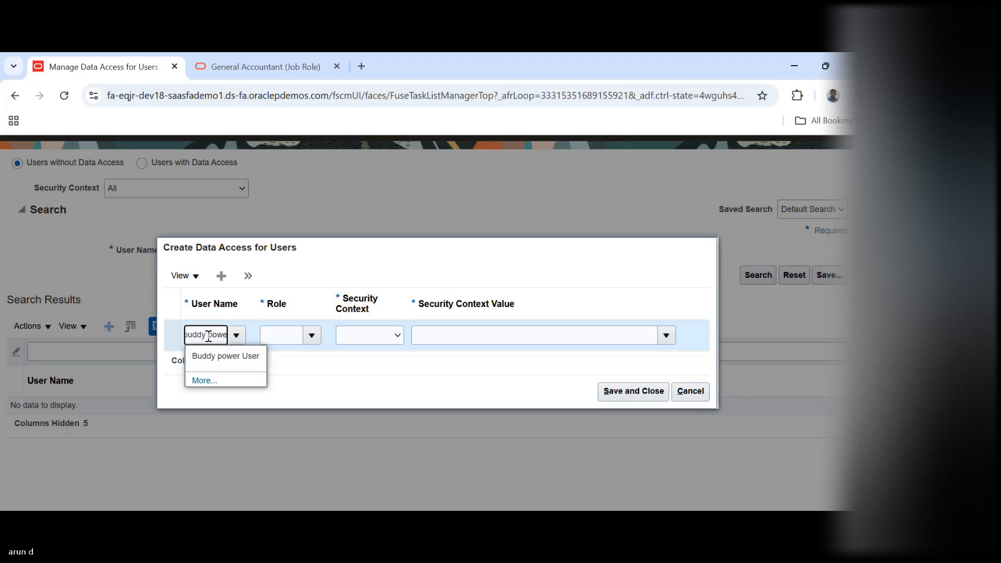
pyautogui.click(215, 353)
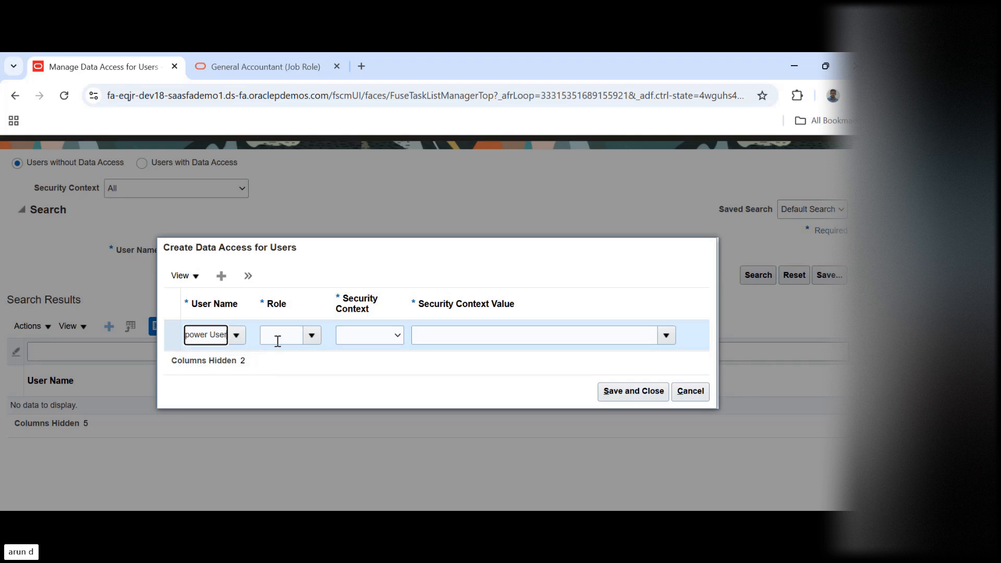
# Set the role of the new data access entry to General Accountant
pyautogui.click(297, 334)
pyautogui.click(313, 336)
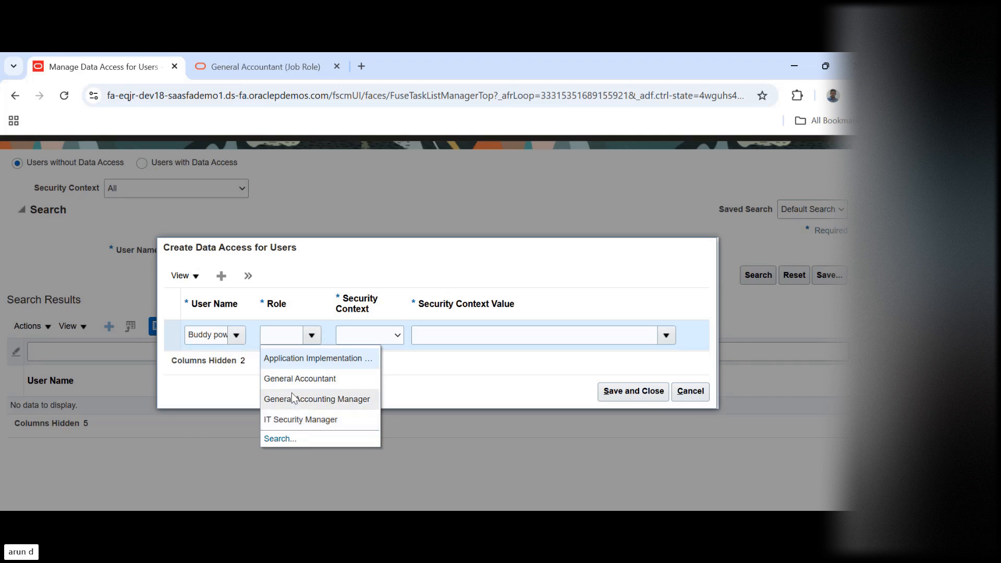
pyautogui.click(292, 379)
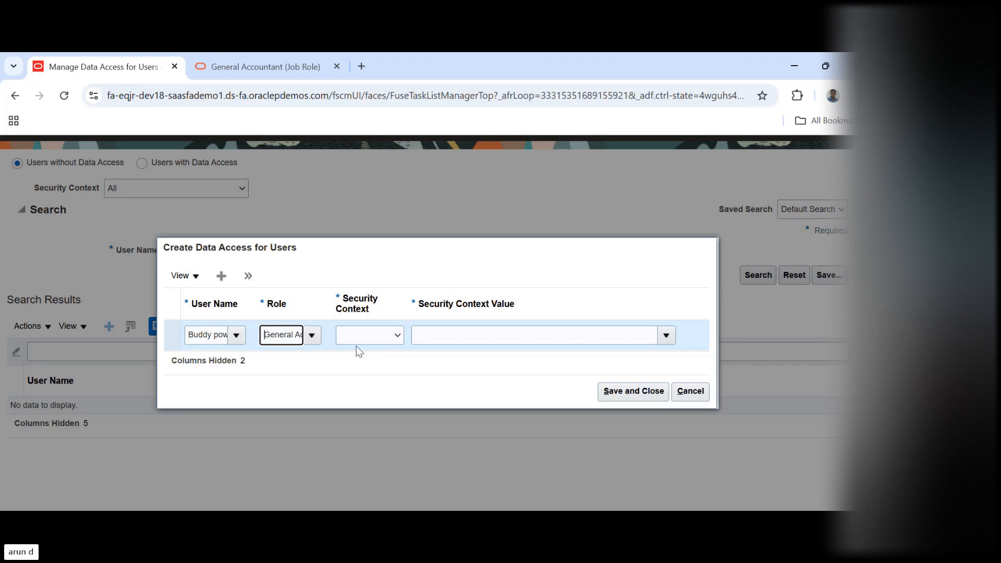
# Set the General Accountant entry's security context to Data access set and its security context value to US Primary Ledger
pyautogui.click(379, 337)
pyautogui.click(380, 337)
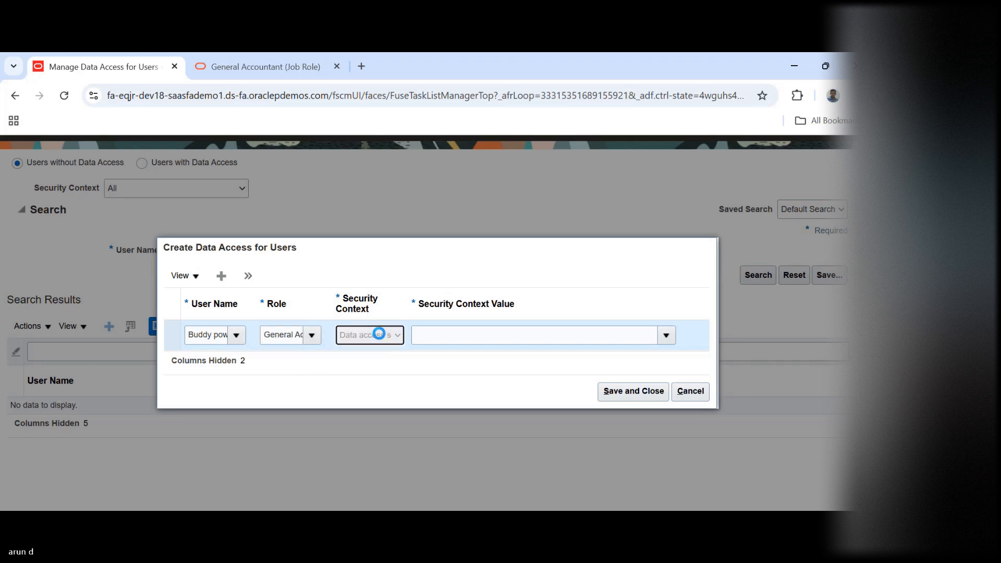
pyautogui.click(643, 339)
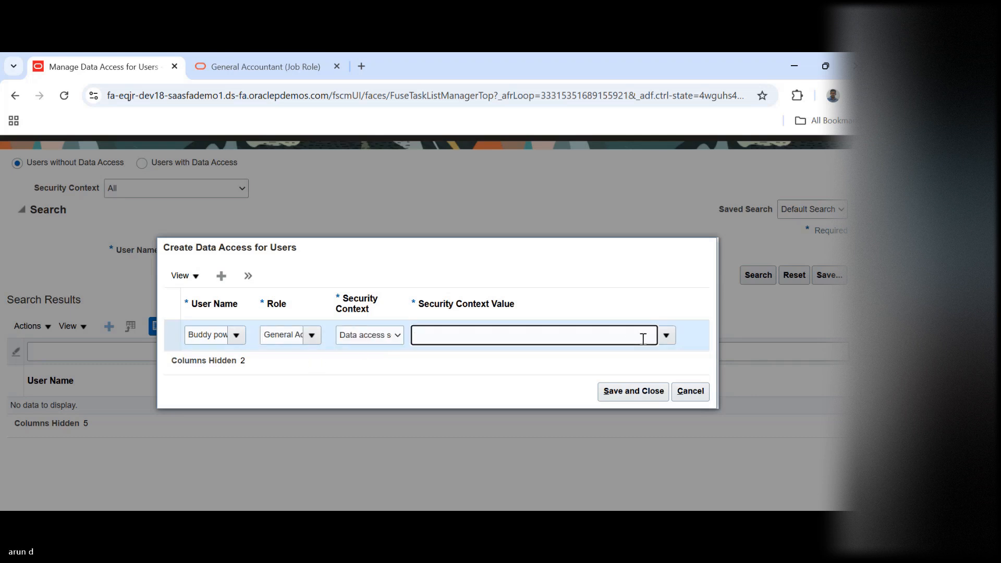
pyautogui.write('us')
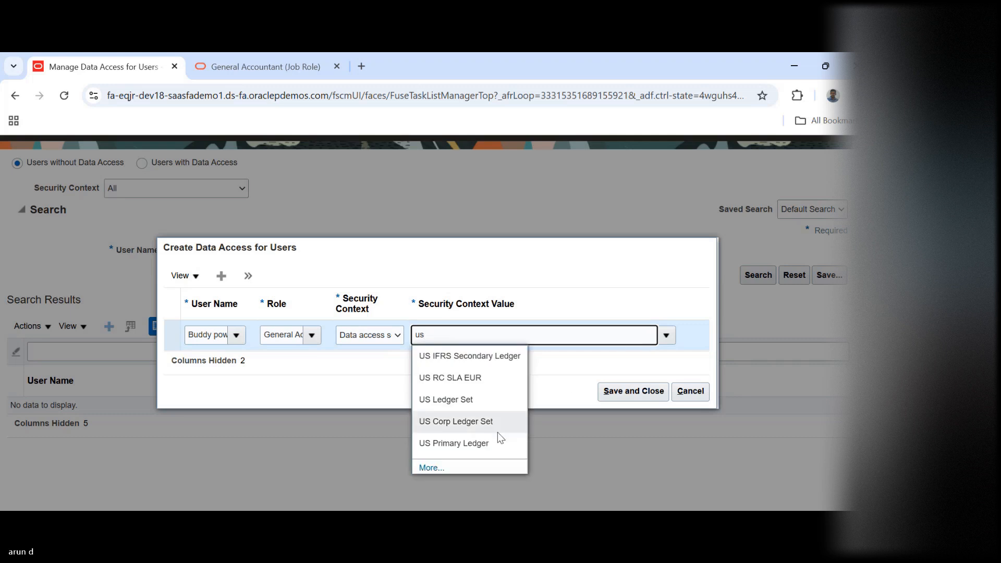
pyautogui.click(462, 443)
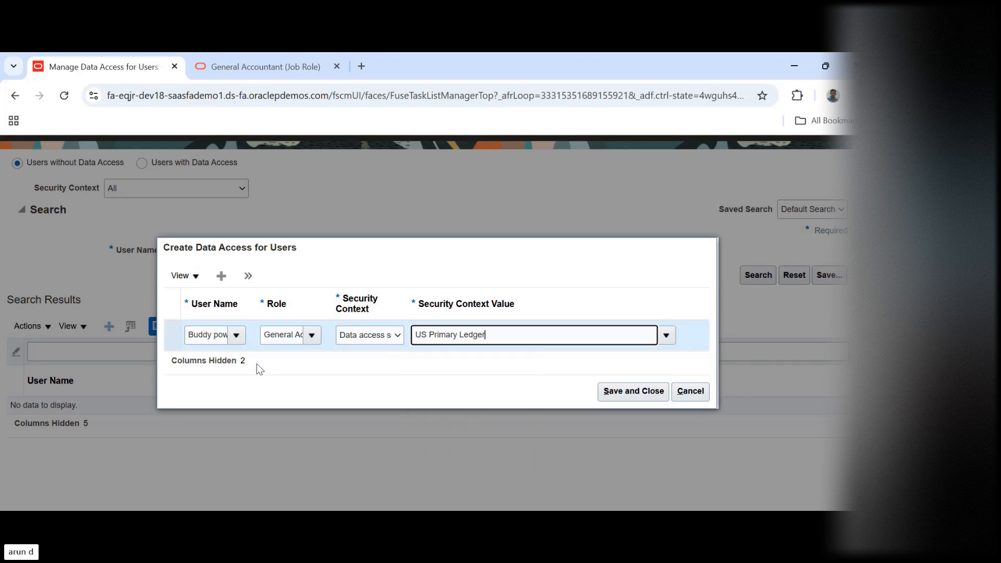
# Add a second data access row for Buddy power User with the General Accounting Manager role
pyautogui.click(221, 278)
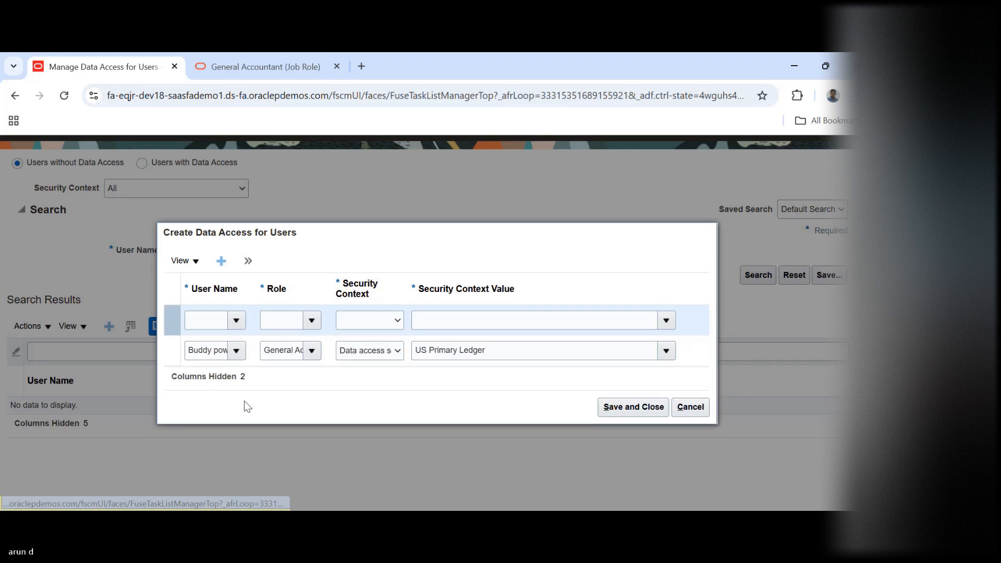
pyautogui.click(207, 321)
pyautogui.write('buddy')
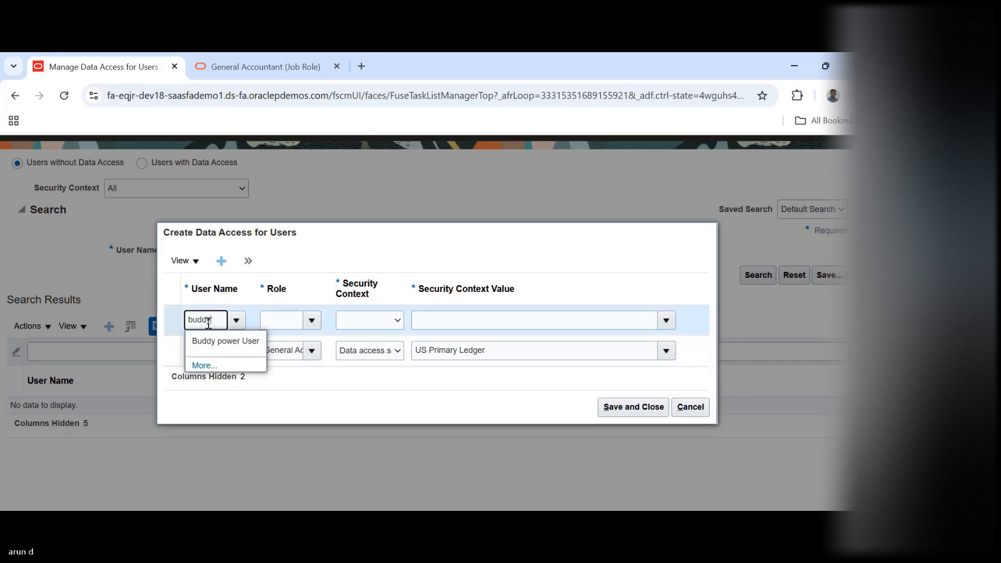
pyautogui.click(221, 341)
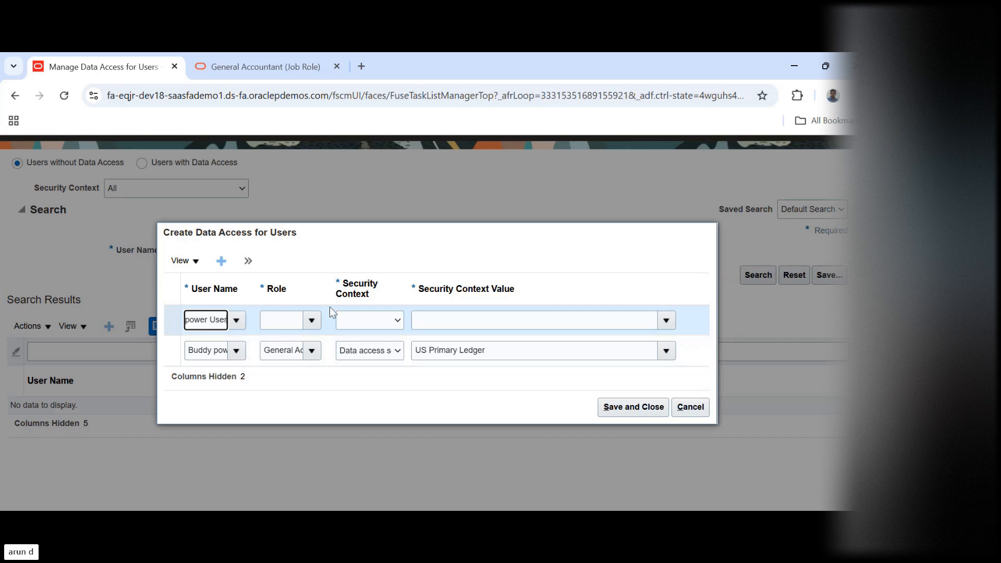
pyautogui.click(288, 321)
pyautogui.write('gene')
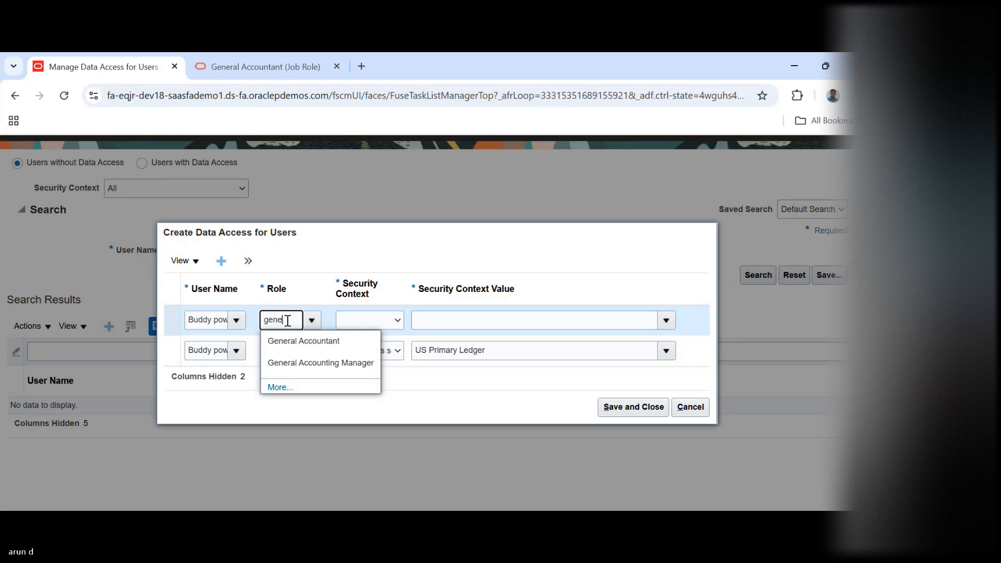
pyautogui.click(314, 364)
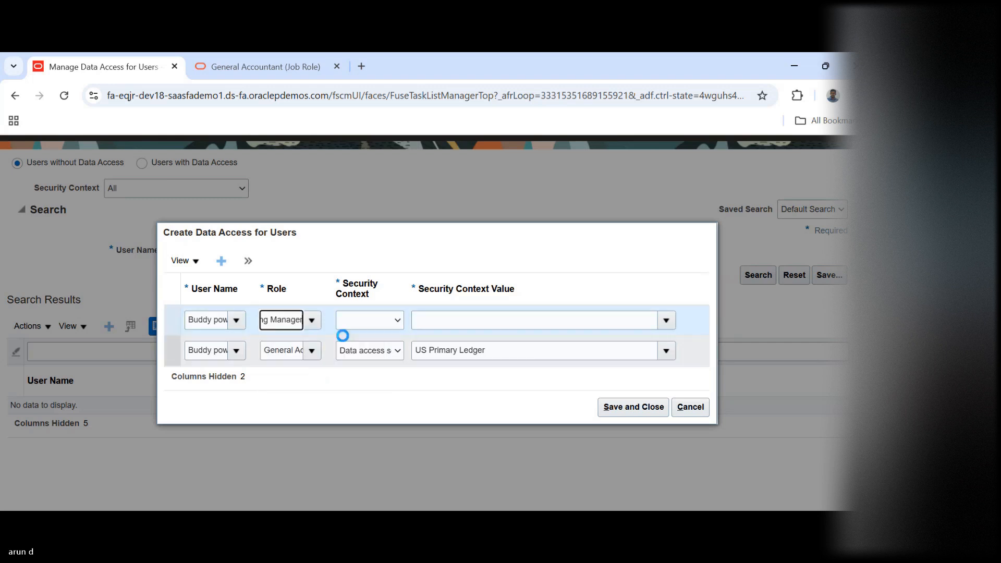
# Give the General Accounting Manager row the Data access set context with value US Primary Ledger, and save both data access entries
pyautogui.click(368, 324)
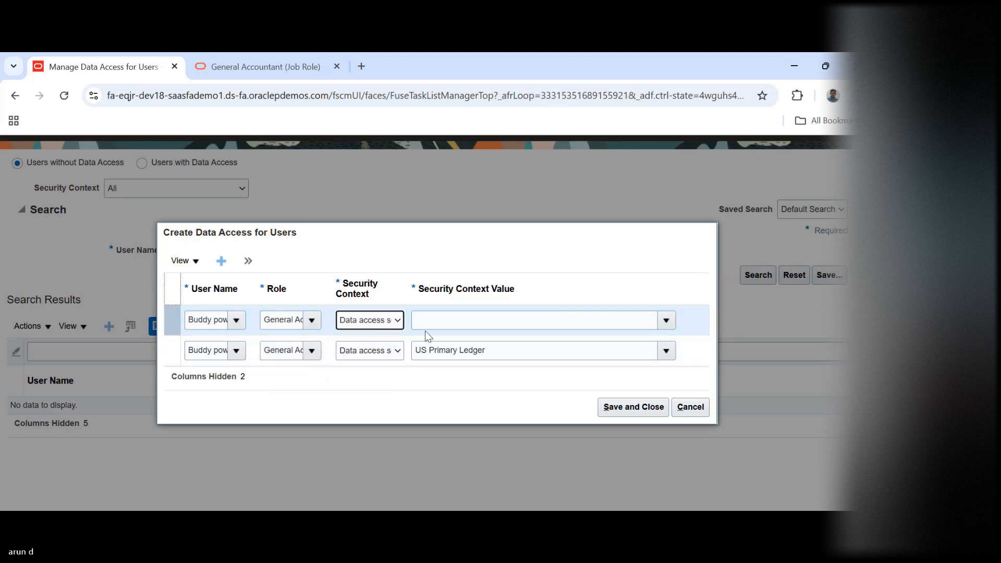
pyautogui.click(495, 322)
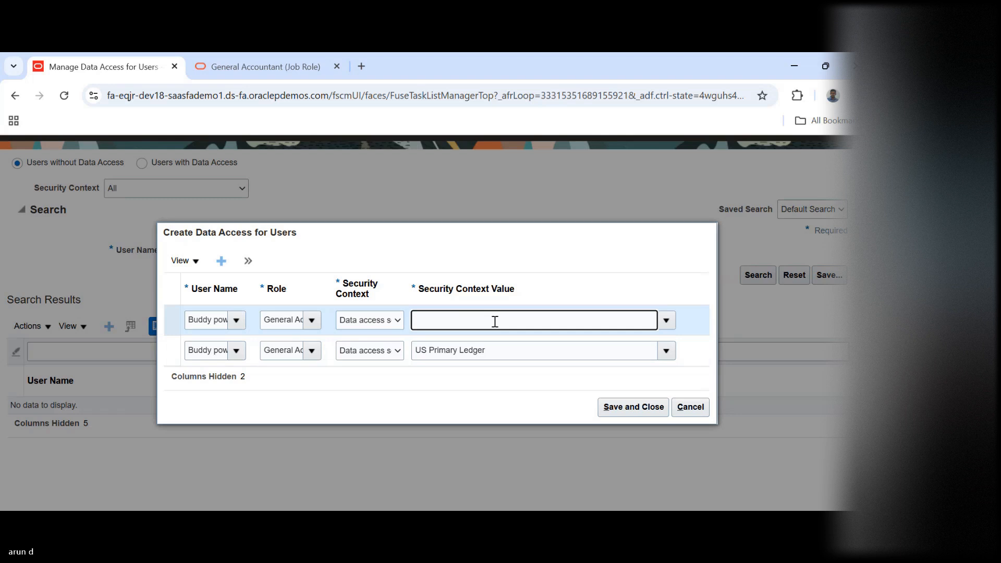
pyautogui.write('us')
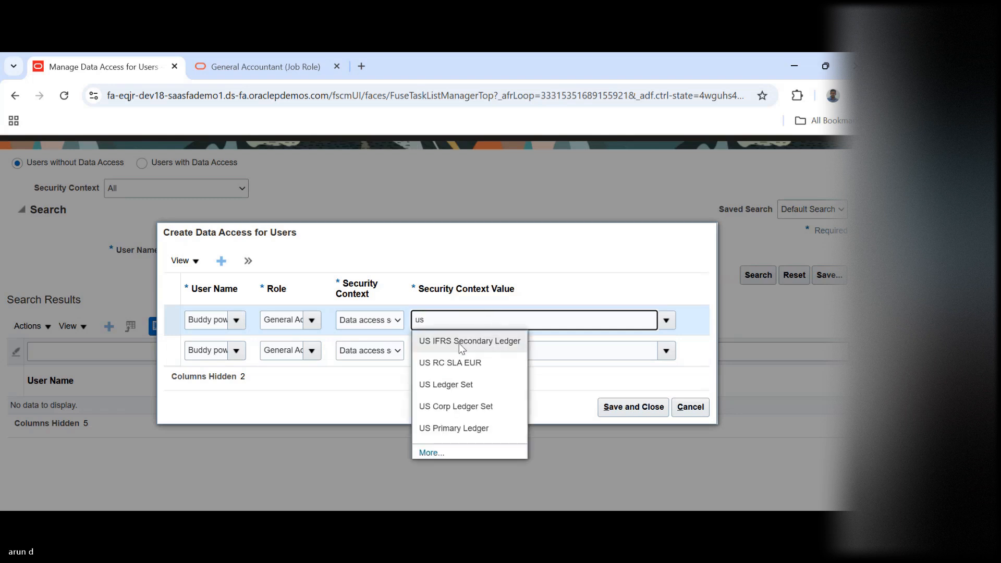
pyautogui.click(458, 427)
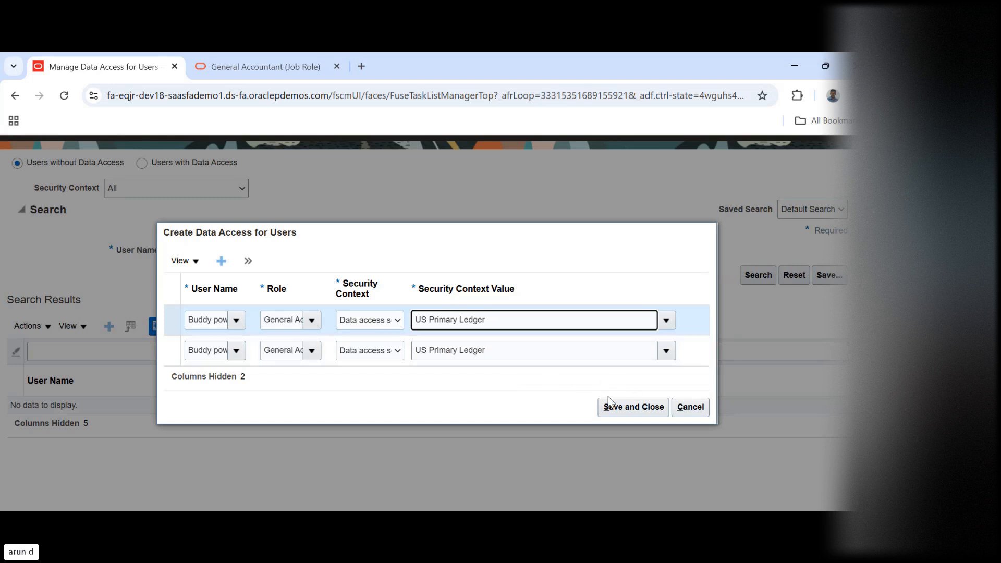
pyautogui.click(622, 405)
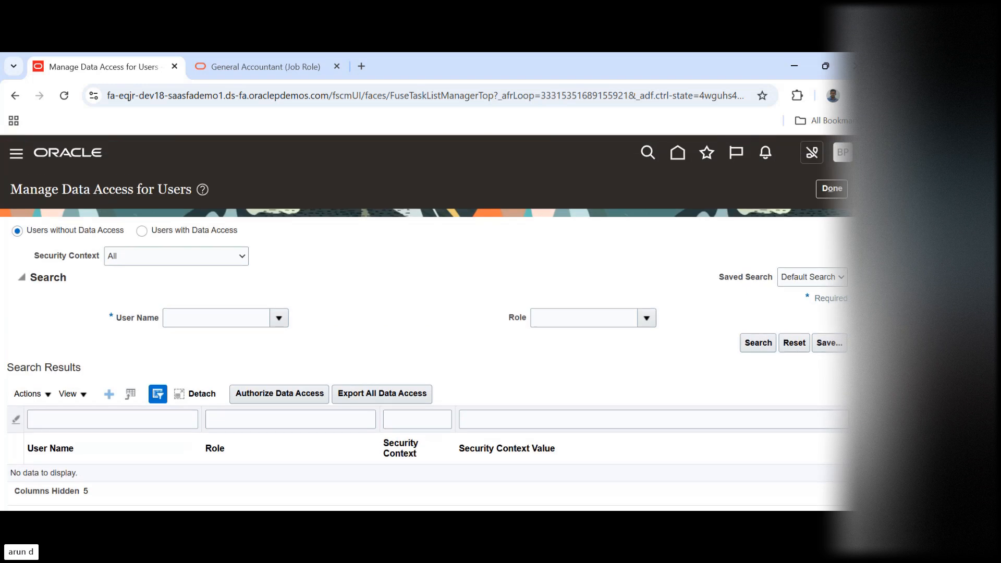
# Open Journals under General Accounting from the home page and examine its journal list, available tasks and data access set
pyautogui.click(676, 155)
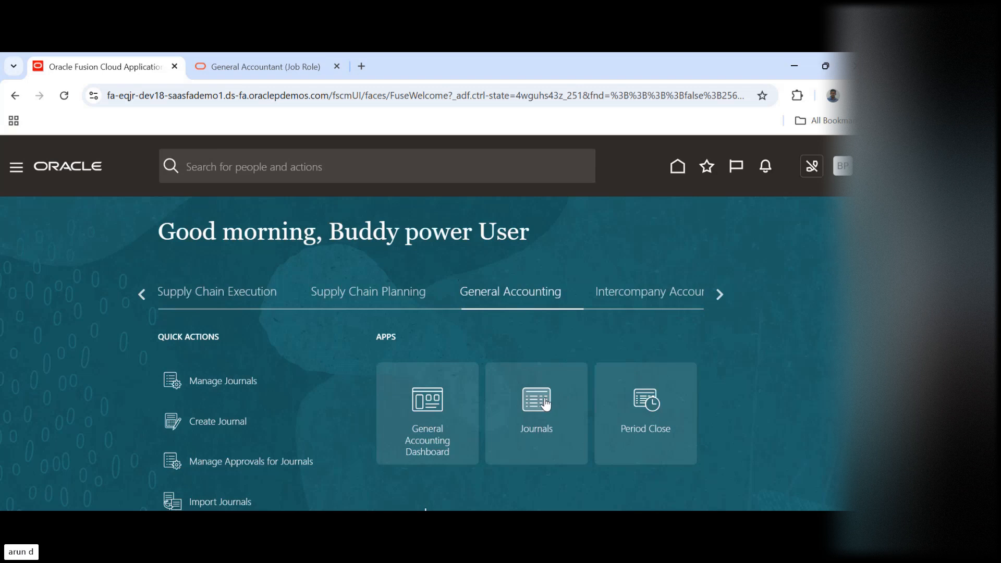
pyautogui.click(546, 404)
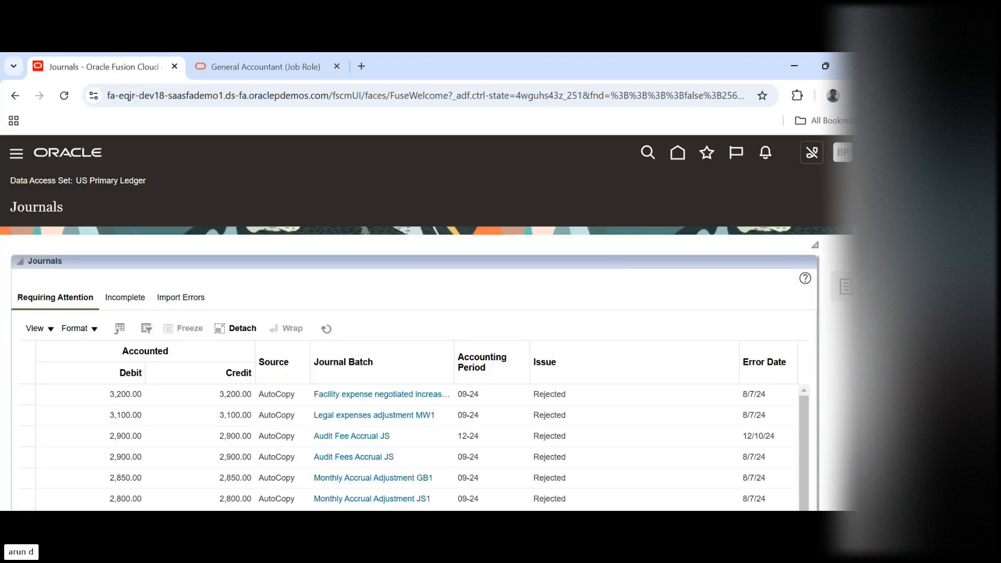
pyautogui.scroll(-3, 348, 267)
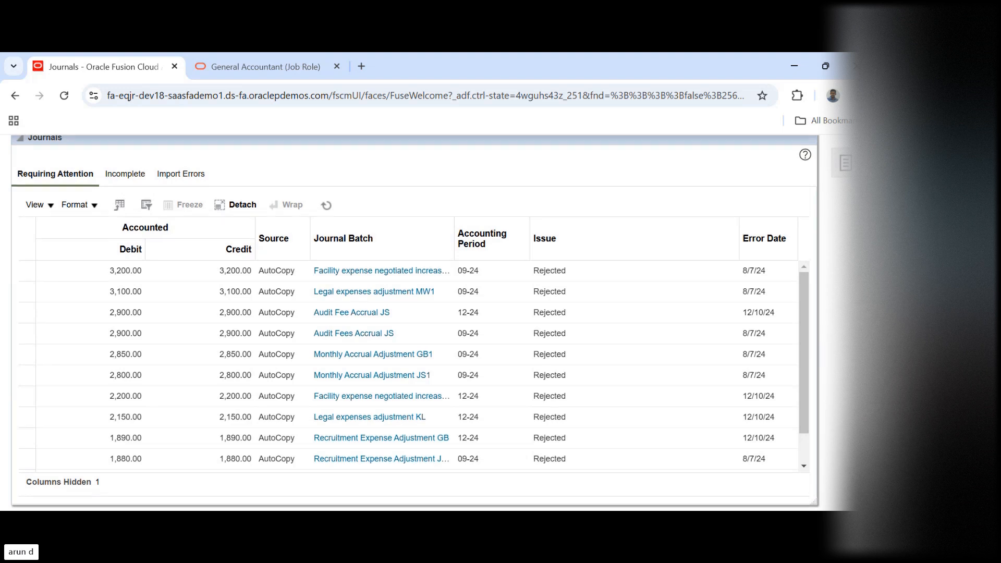
pyautogui.scroll(3, 417, 313)
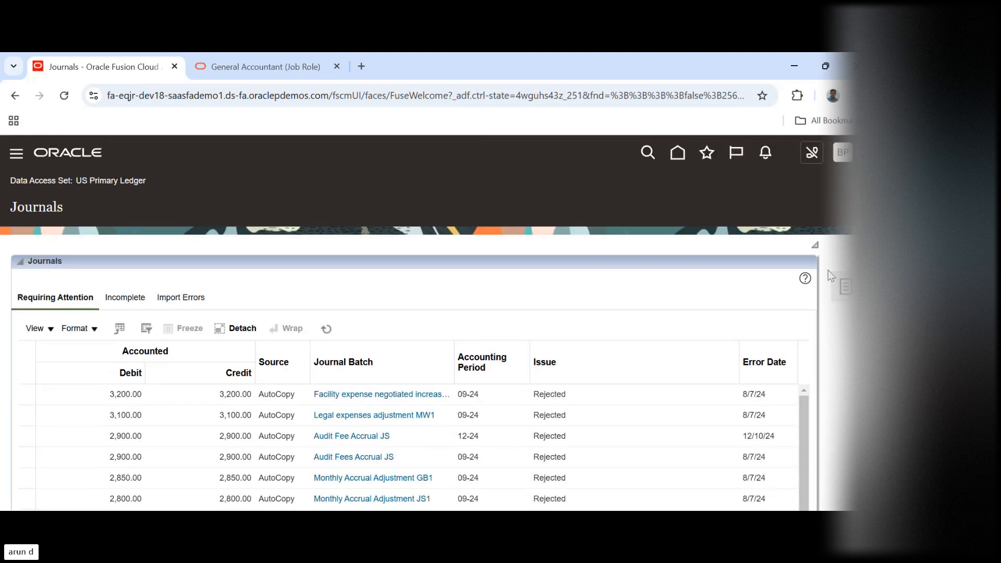
pyautogui.click(845, 288)
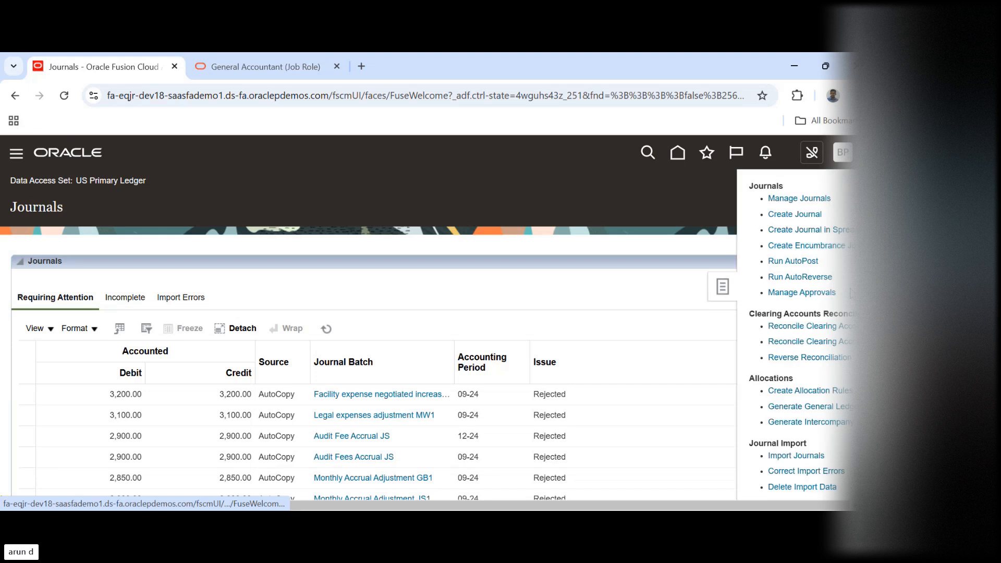
pyautogui.click(777, 215)
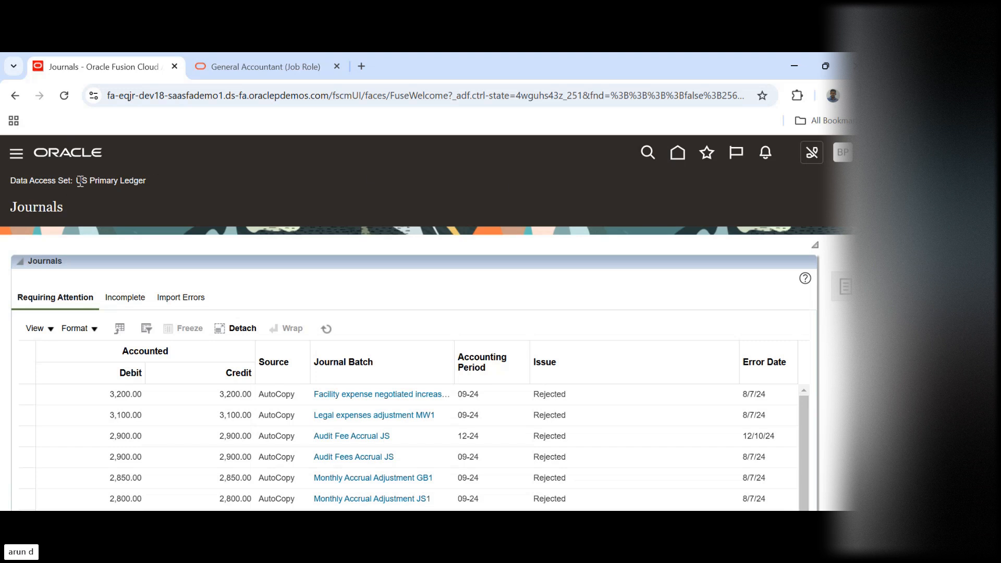
pyautogui.moveTo(79, 181); pyautogui.dragTo(150, 181)
pyautogui.click(254, 188)
# Return to the home page, open Setup and Maintenance, and switch the setup offering to Financials
pyautogui.click(675, 155)
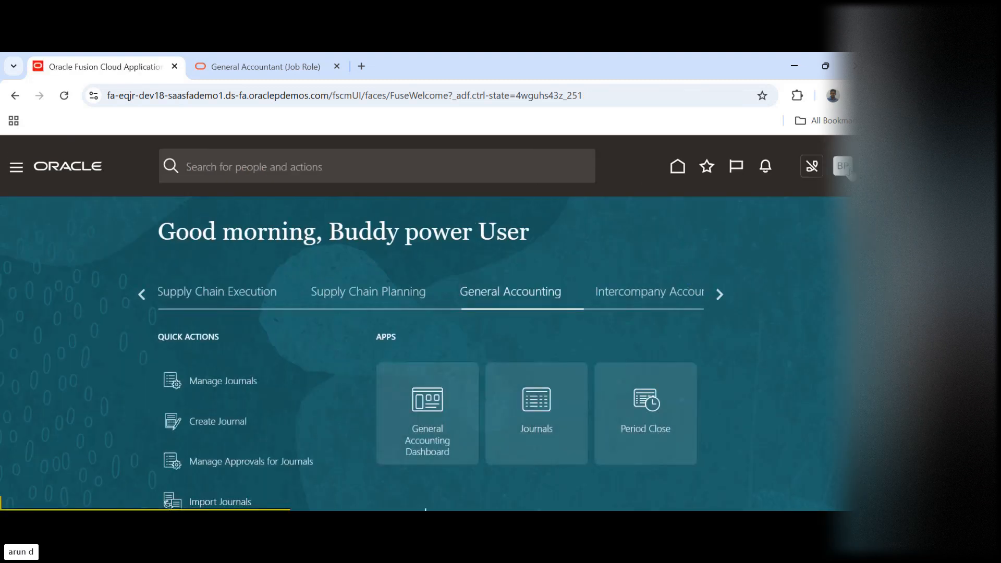
pyautogui.click(843, 167)
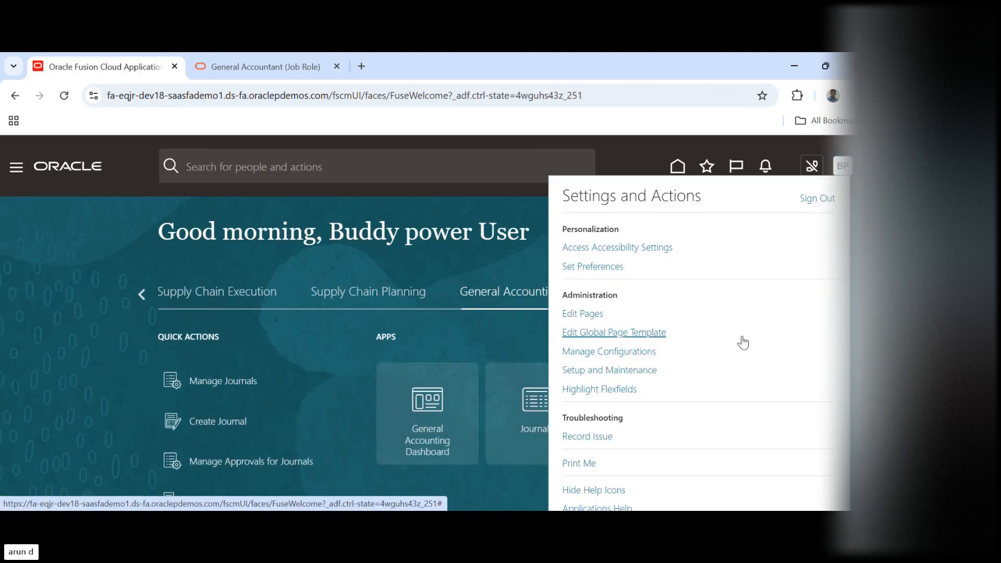
pyautogui.click(644, 373)
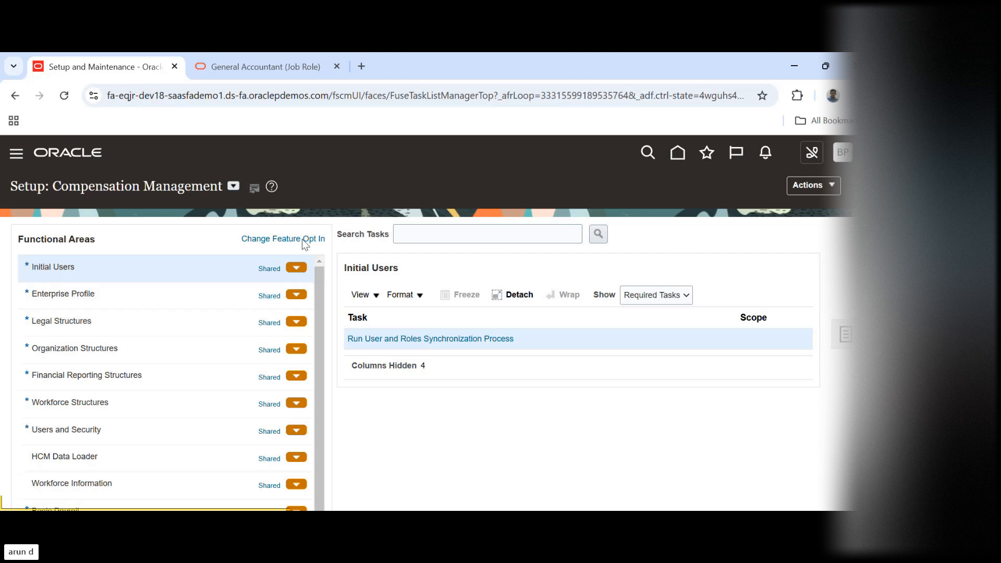
pyautogui.click(233, 186)
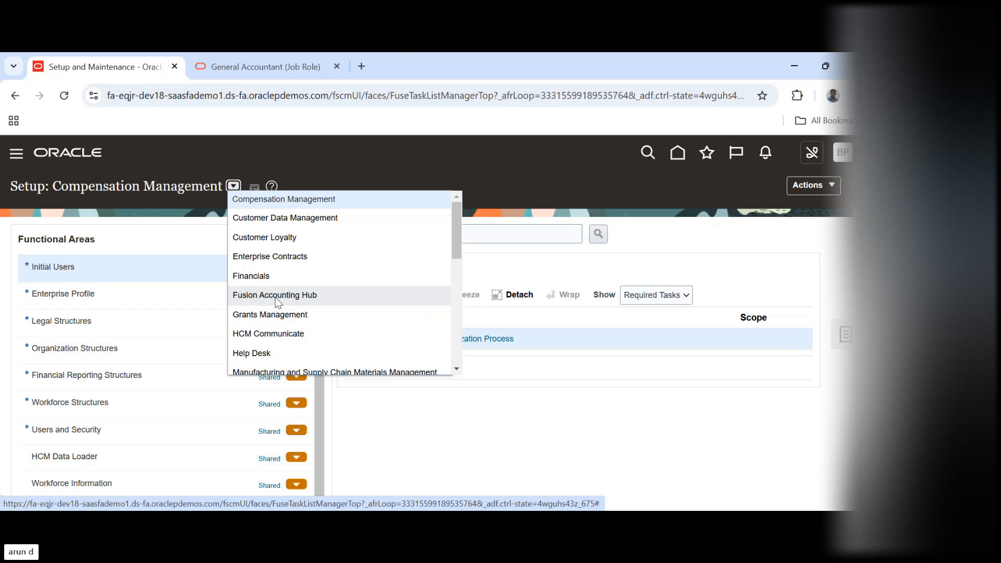
pyautogui.click(263, 278)
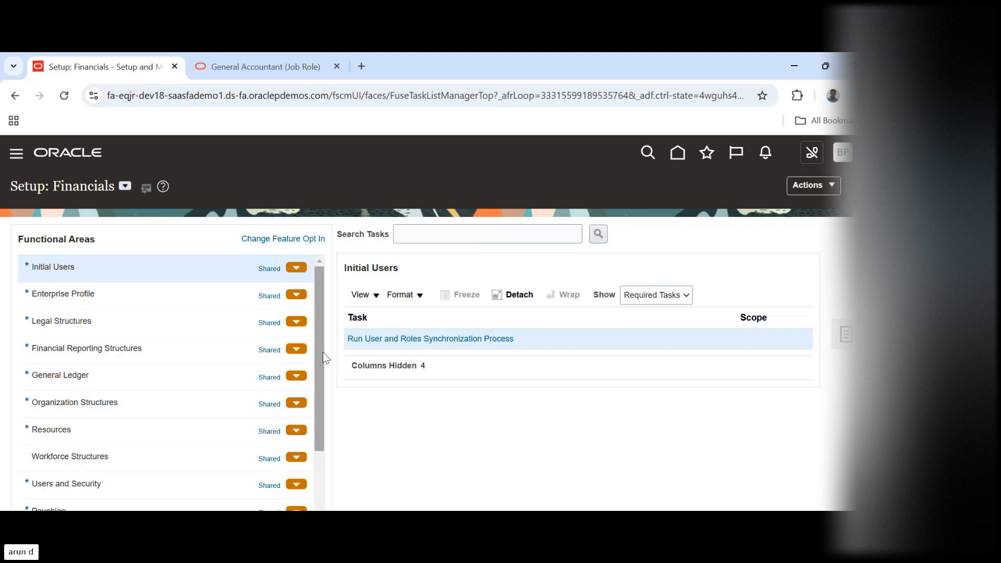
# Review the Financials functional areas and open the Manage Accounting Calendars task under Financial Reporting Structures
pyautogui.moveTo(319, 349); pyautogui.dragTo(332, 453)
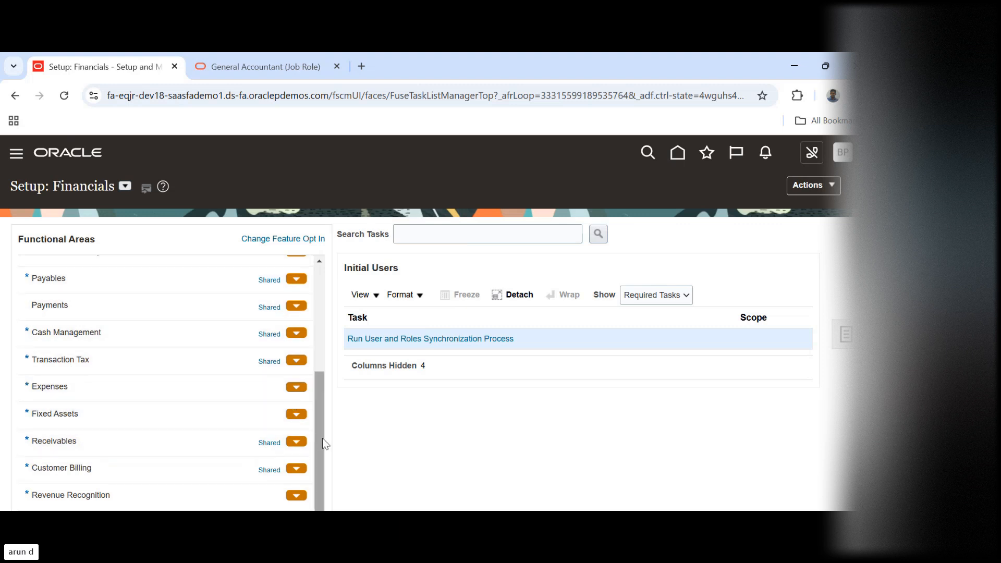
pyautogui.moveTo(323, 443); pyautogui.dragTo(332, 298)
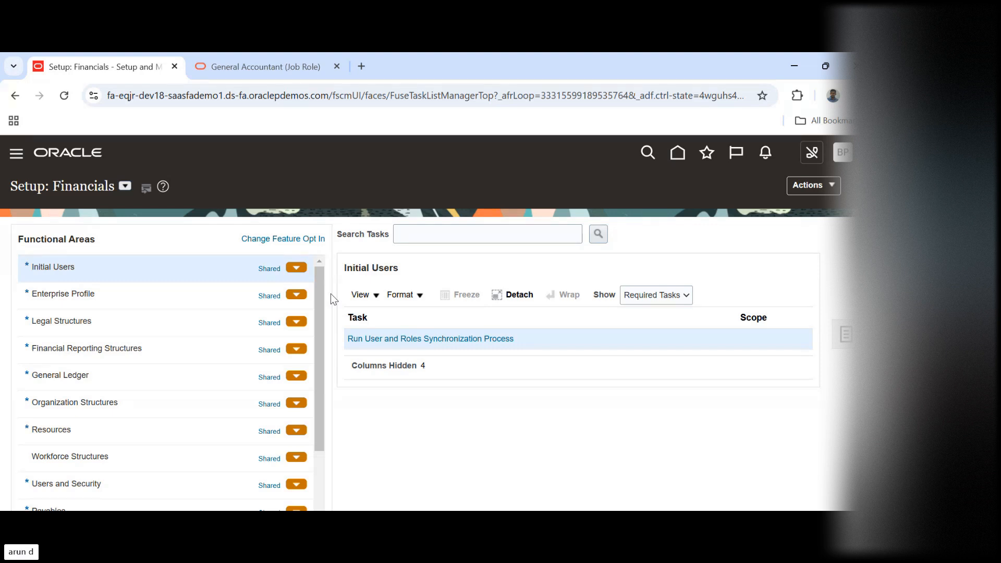
pyautogui.click(176, 347)
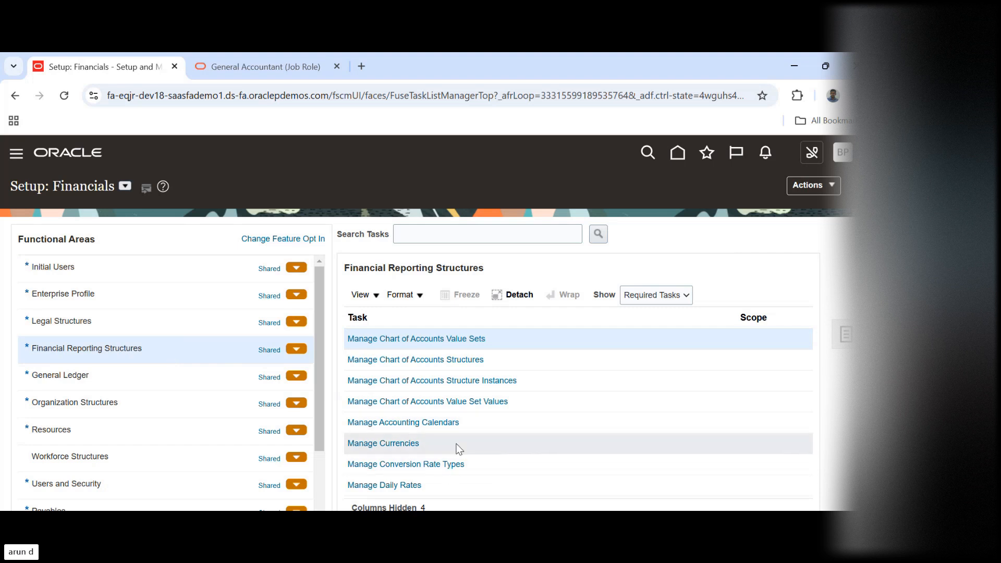
pyautogui.click(468, 422)
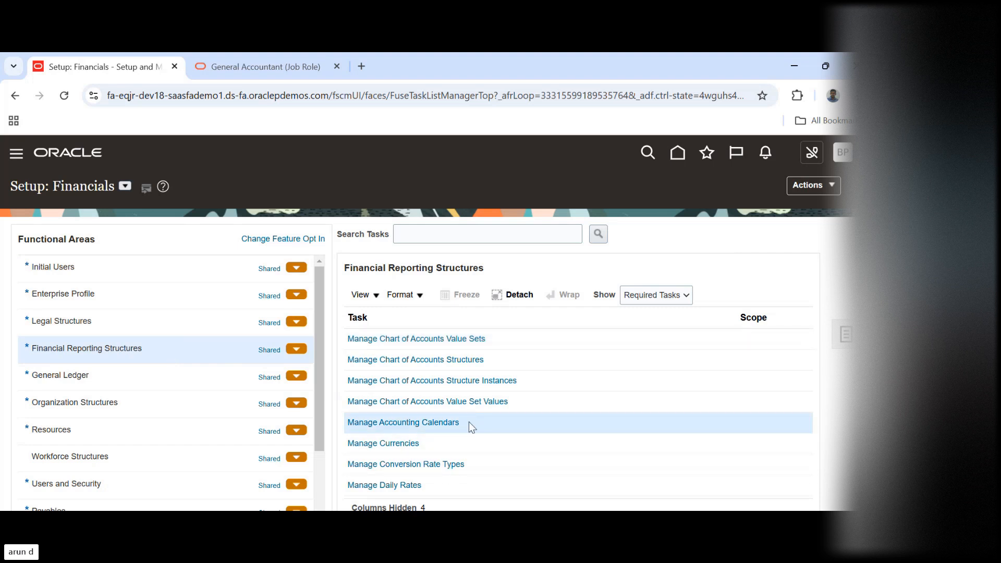
pyautogui.click(425, 421)
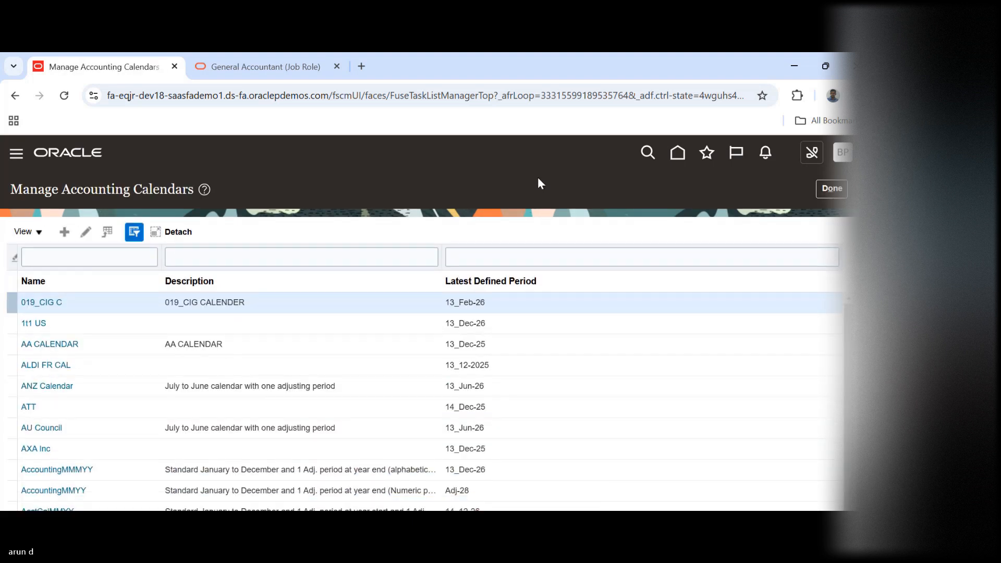
# Start creating a new accounting calendar and name it BPI Calendar
pyautogui.click(64, 232)
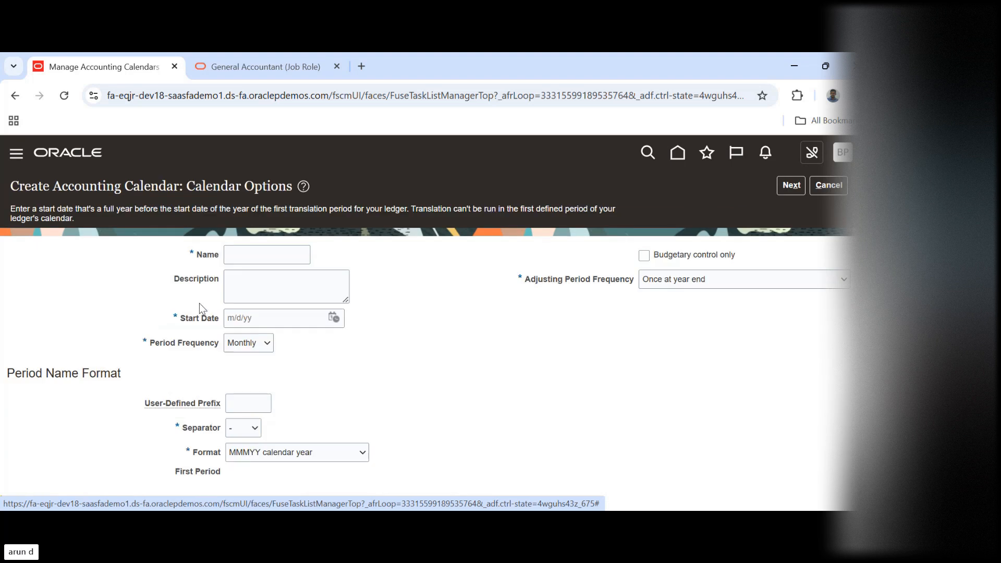
pyautogui.click(248, 253)
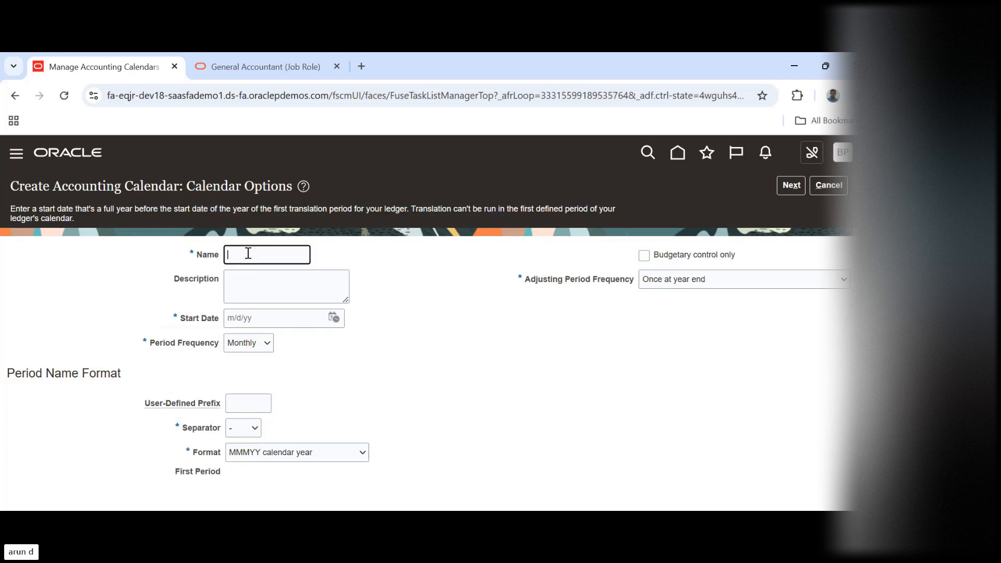
pyautogui.write('BPI')
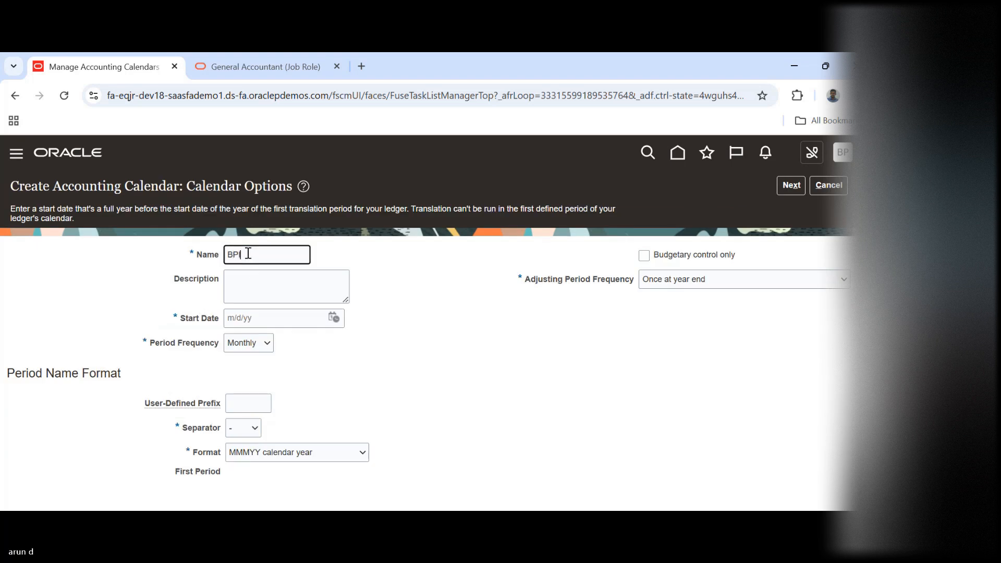
pyautogui.write(' Calend')
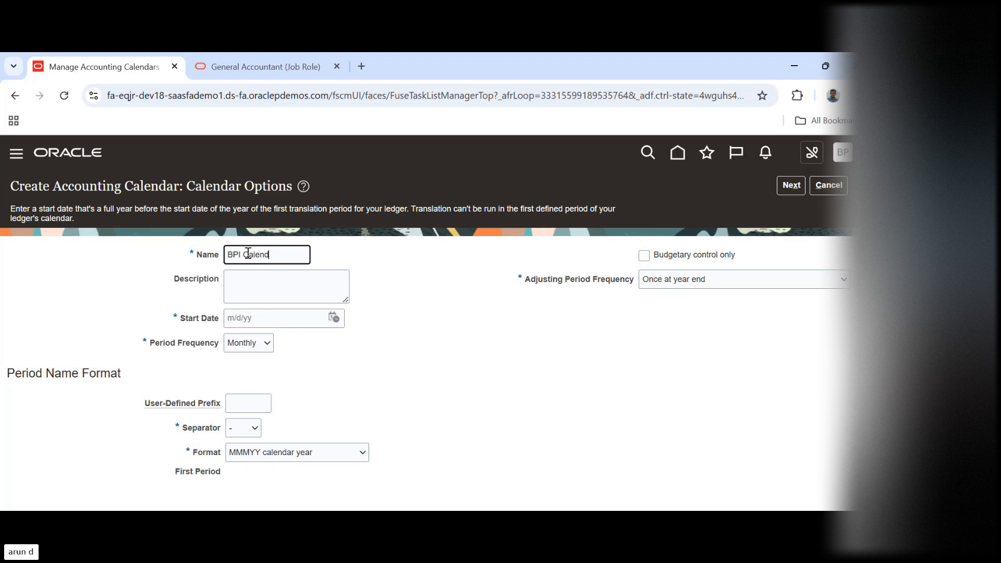
pyautogui.write('ar')
pyautogui.press('Tab')
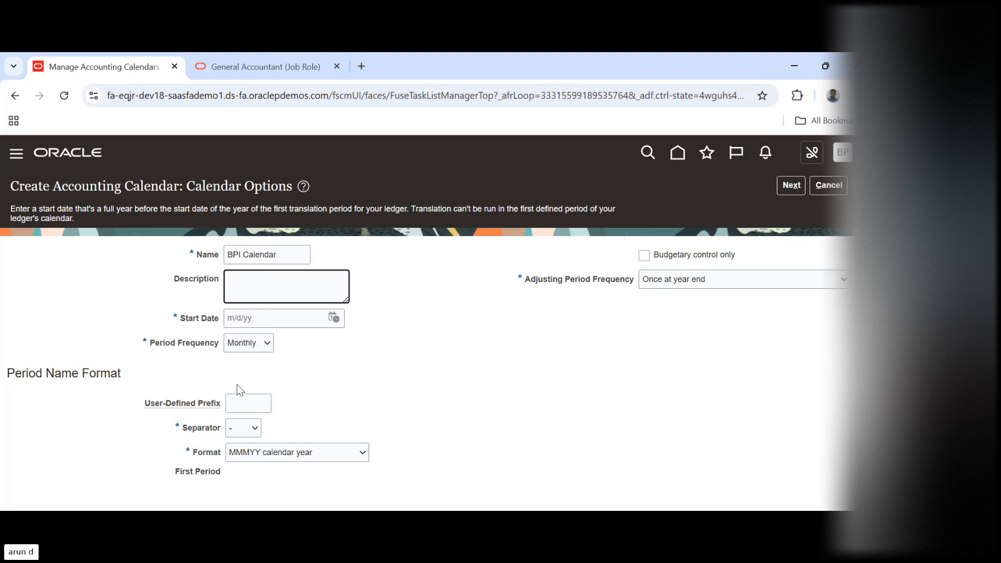
# Review the period frequency, adjusting period frequency and period name format options of the new accounting calendar
pyautogui.click(246, 349)
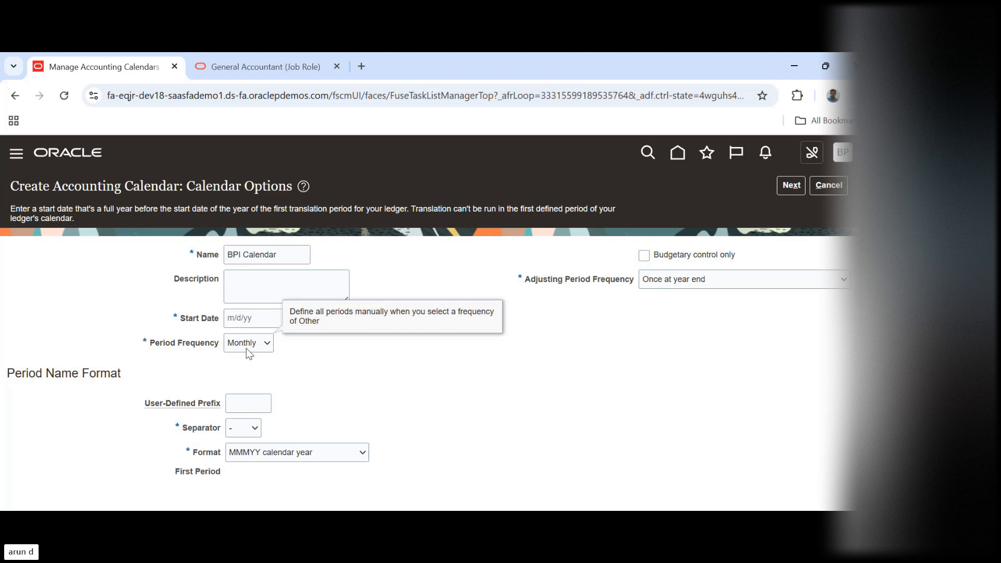
pyautogui.click(249, 346)
pyautogui.click(396, 375)
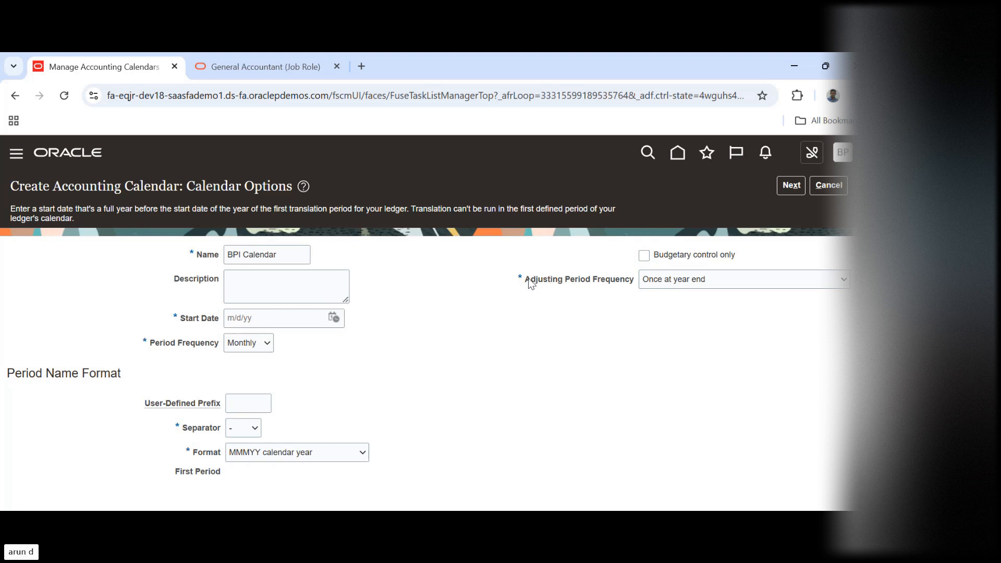
pyautogui.moveTo(530, 283); pyautogui.dragTo(630, 281)
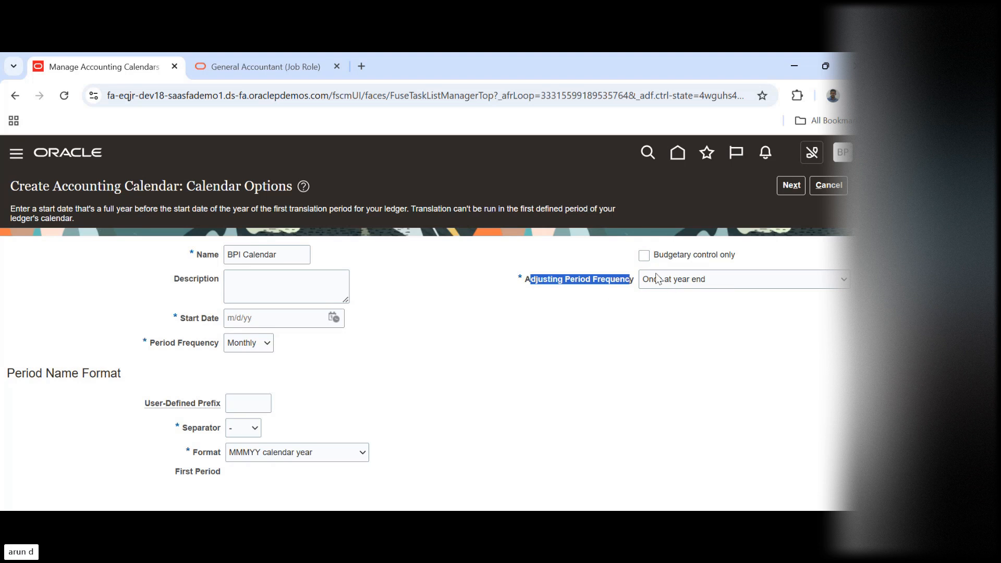
pyautogui.click(497, 334)
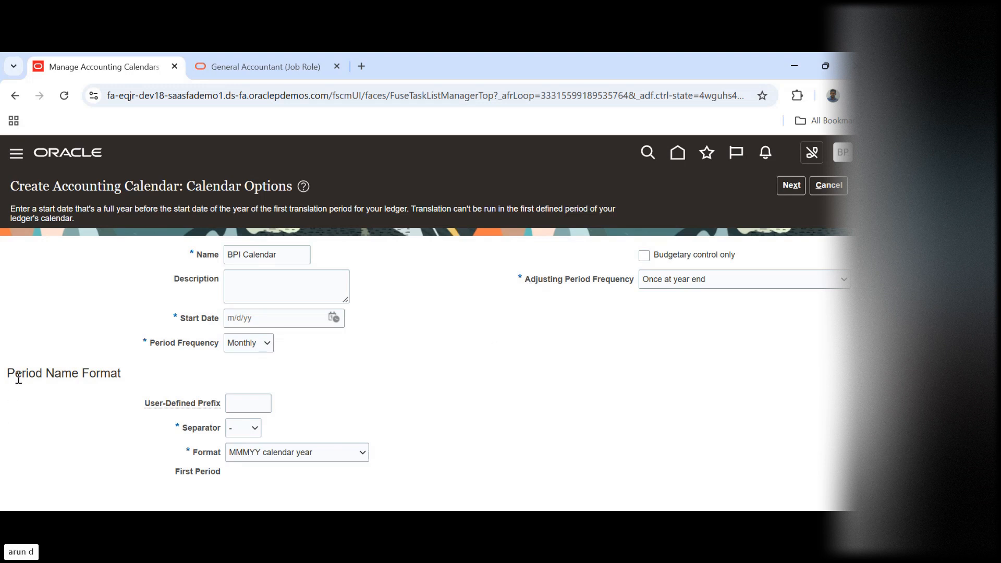
pyautogui.moveTo(18, 379); pyautogui.dragTo(139, 384)
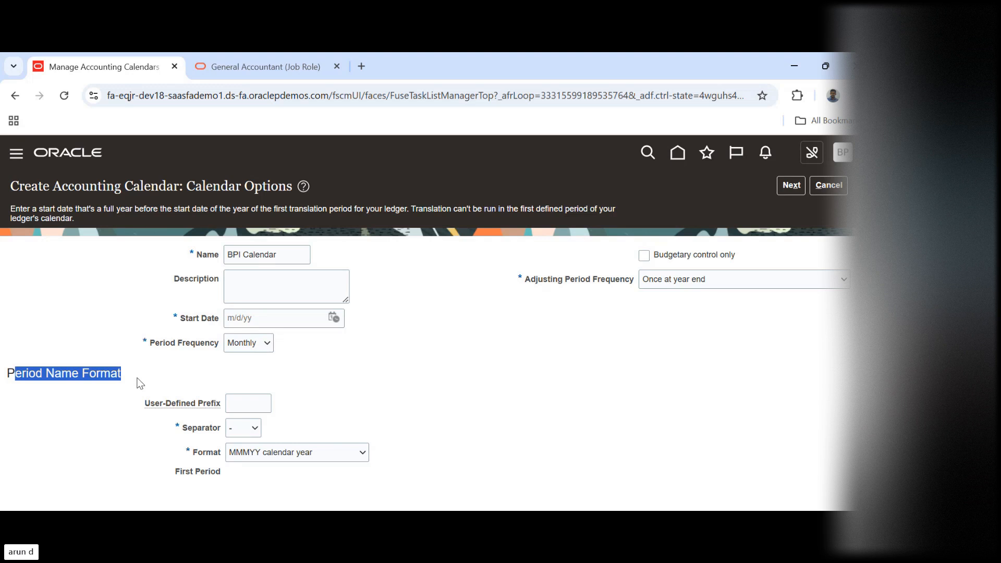
pyautogui.click(442, 390)
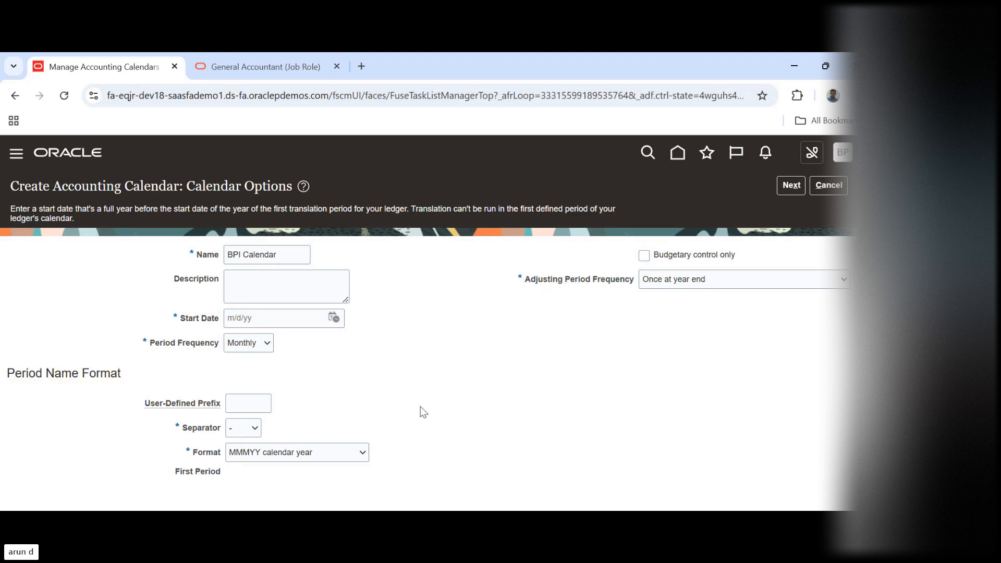
# Set the calendar's start date to 1/1/25 and continue to the period details
pyautogui.moveTo(338, 453)
pyautogui.click(788, 187)
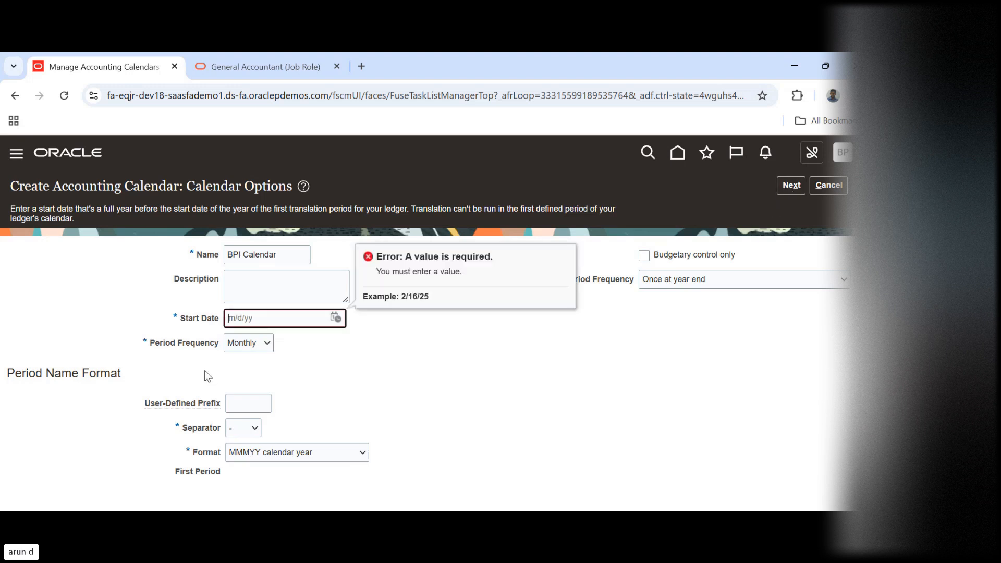
pyautogui.click(336, 318)
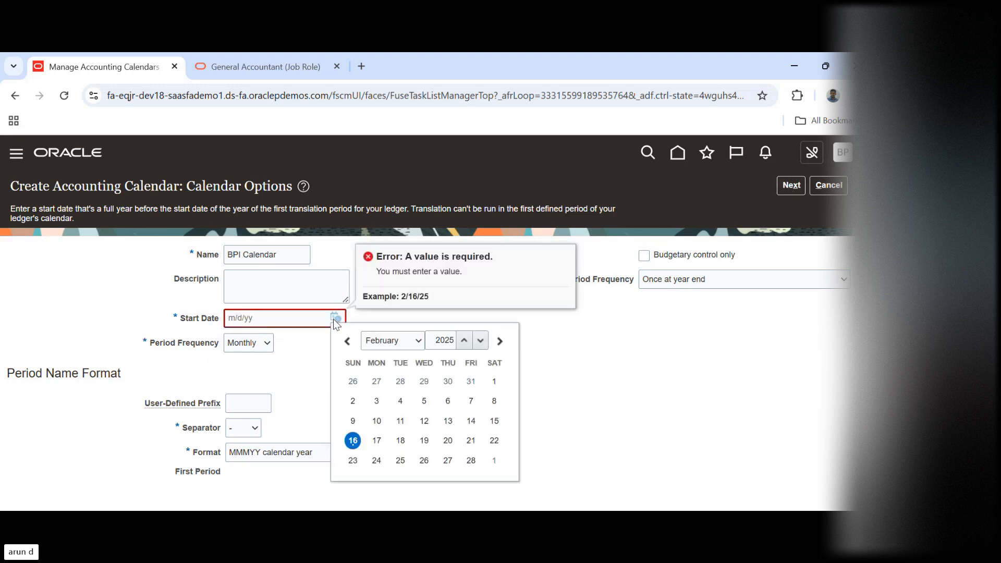
pyautogui.click(347, 341)
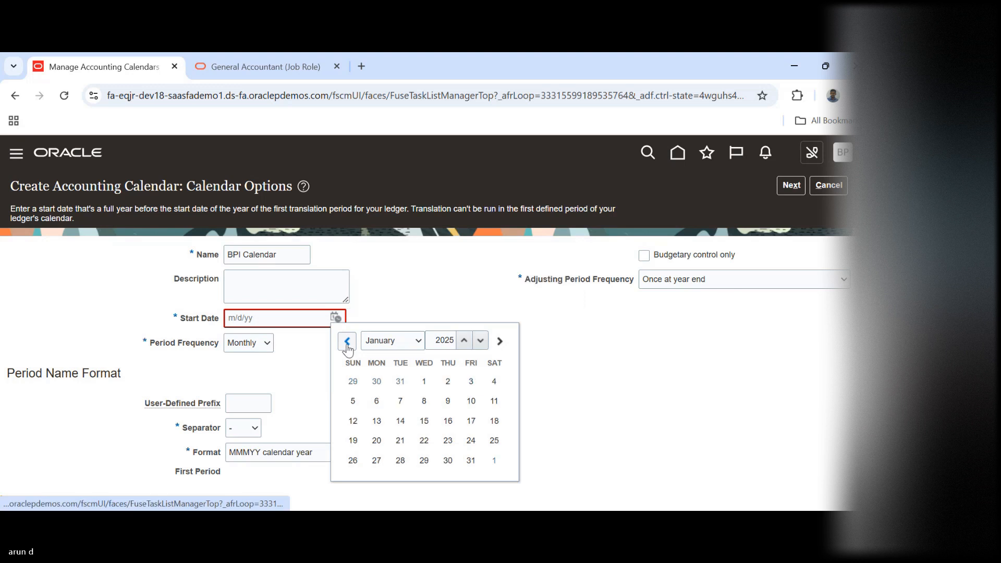
pyautogui.click(424, 381)
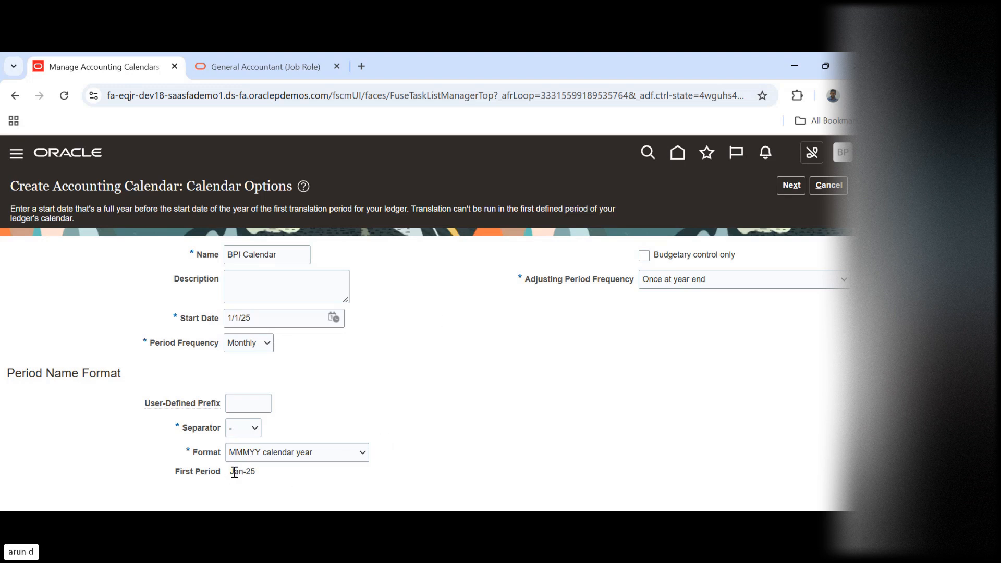
pyautogui.click(789, 186)
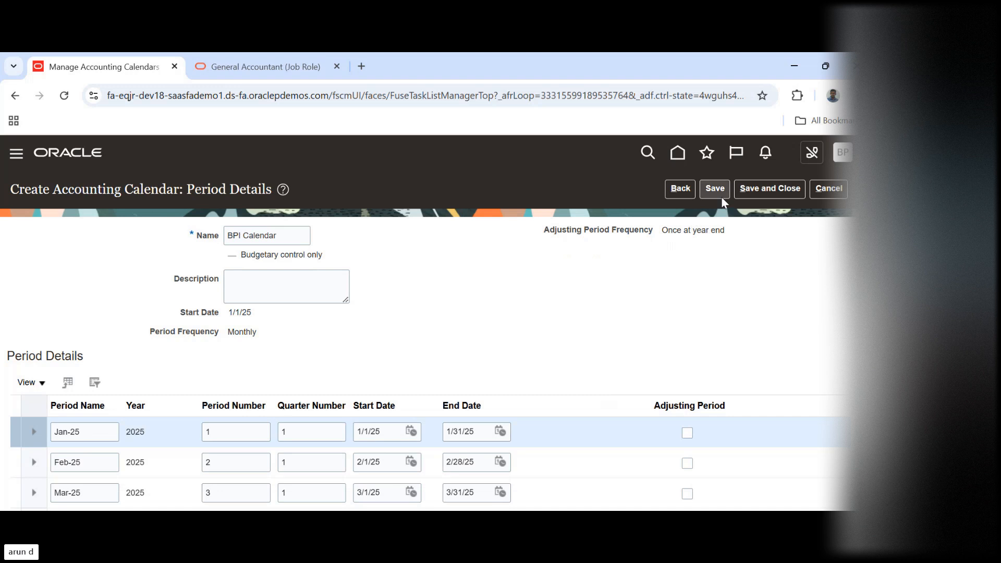
# Save and close the new calendar, and finish the Manage Accounting Calendars task
pyautogui.click(752, 192)
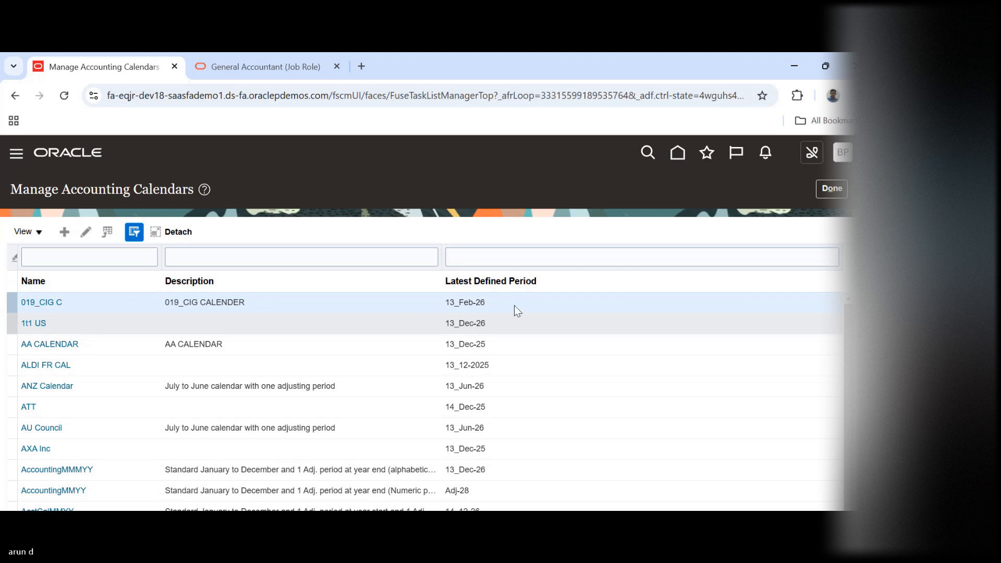
pyautogui.click(524, 302)
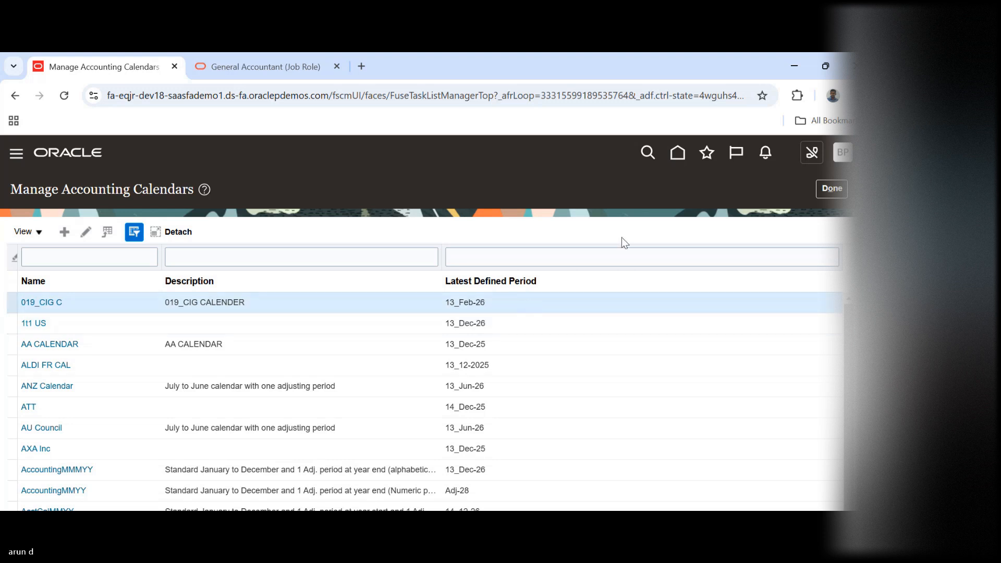
pyautogui.click(834, 189)
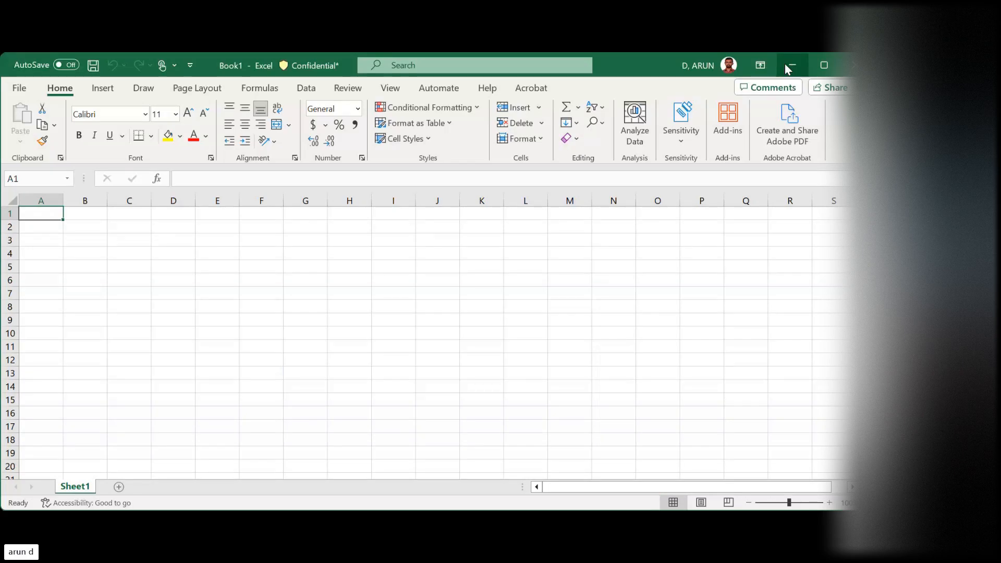
# In a blank Excel workbook, list Value set, COA, COA Str and Values down cells E4 to E7
pyautogui.click(218, 253)
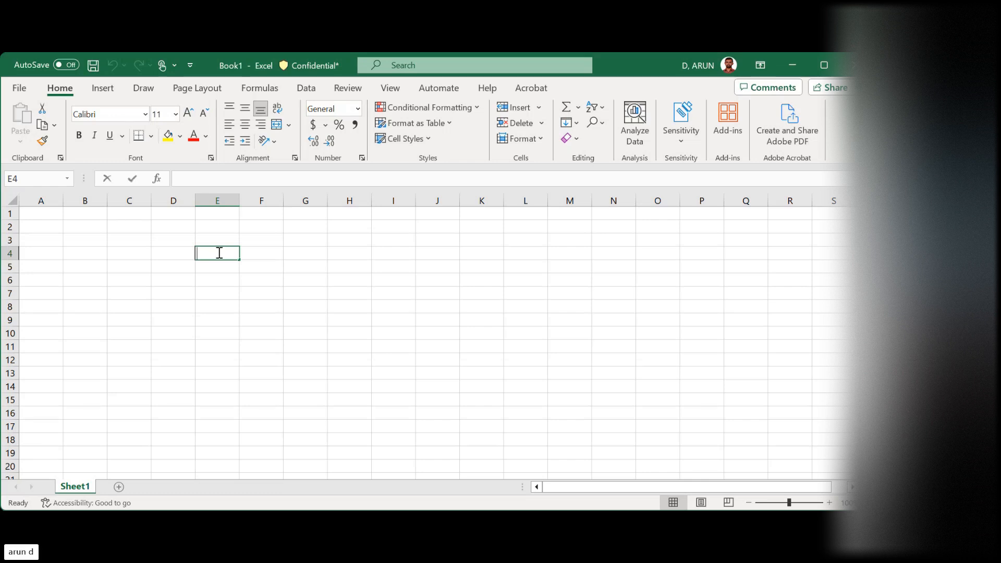
pyautogui.write('Value set')
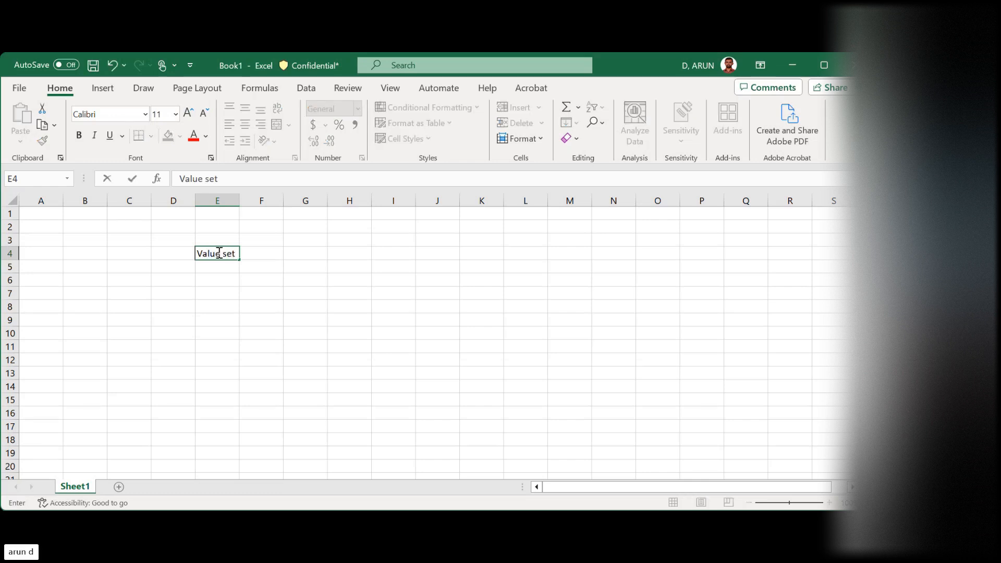
pyautogui.press('Return')
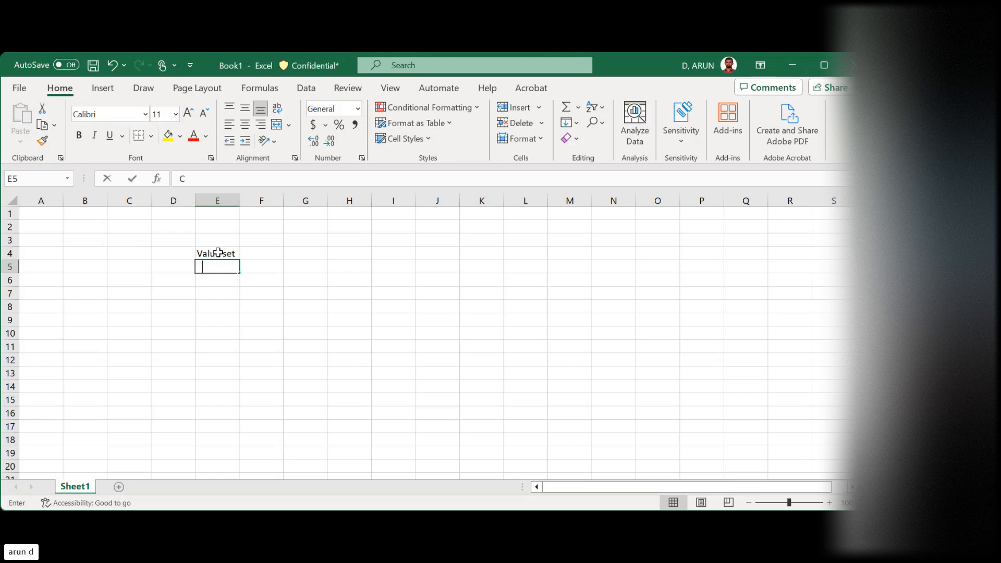
pyautogui.write('COA')
pyautogui.press('Return')
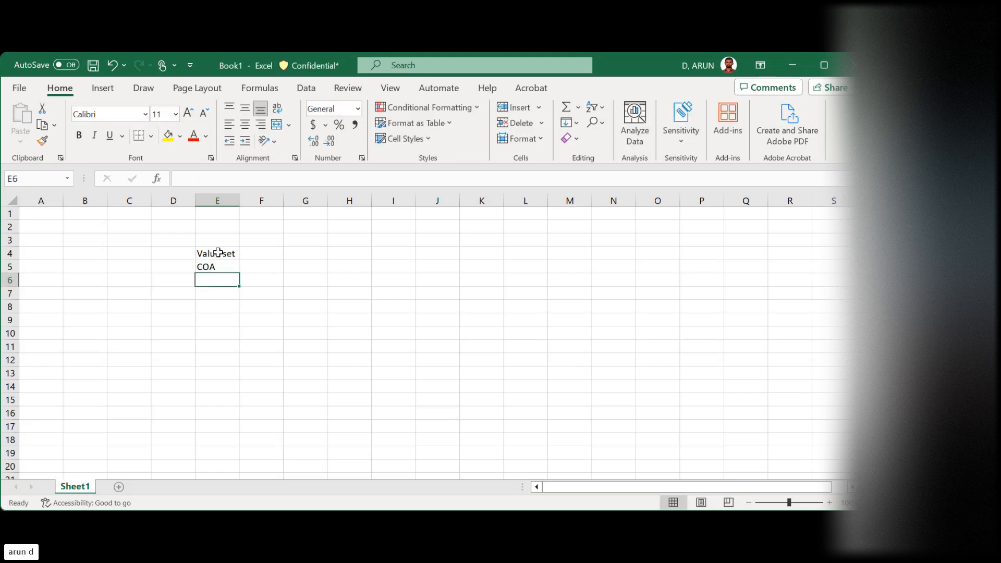
pyautogui.write('COA')
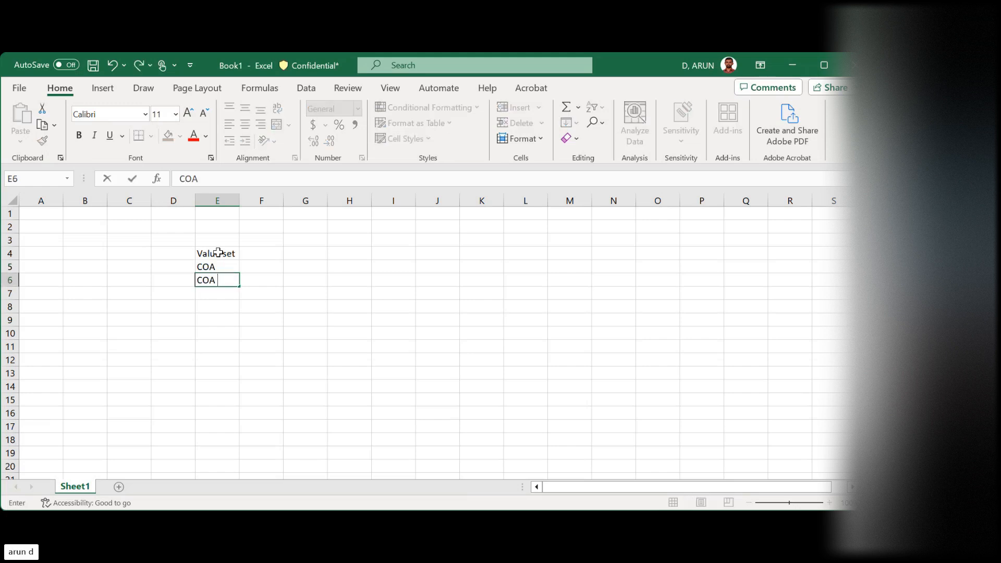
pyautogui.write(' Str')
pyautogui.press('Tab')
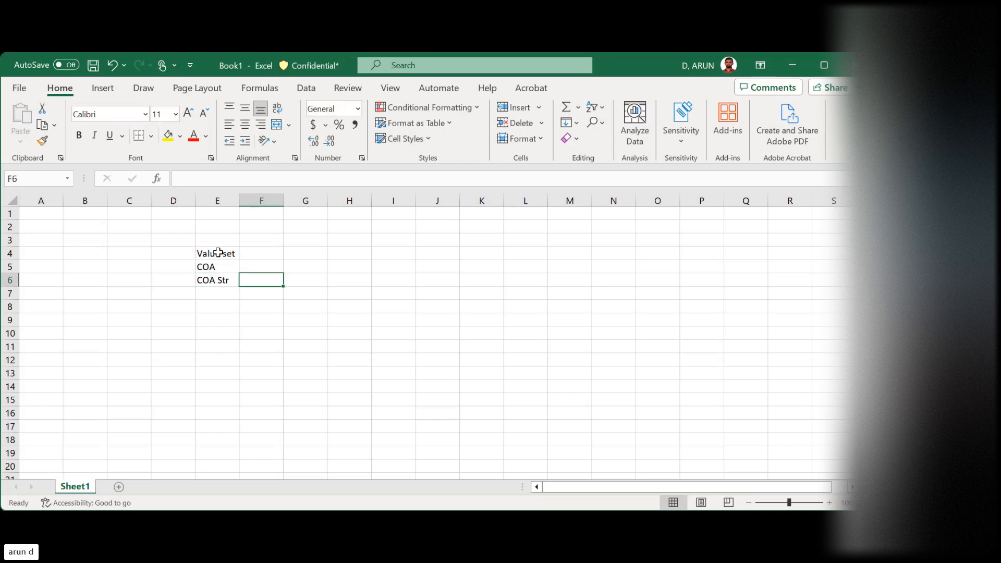
pyautogui.press('Left')
pyautogui.press('Down')
pyautogui.write('Values')
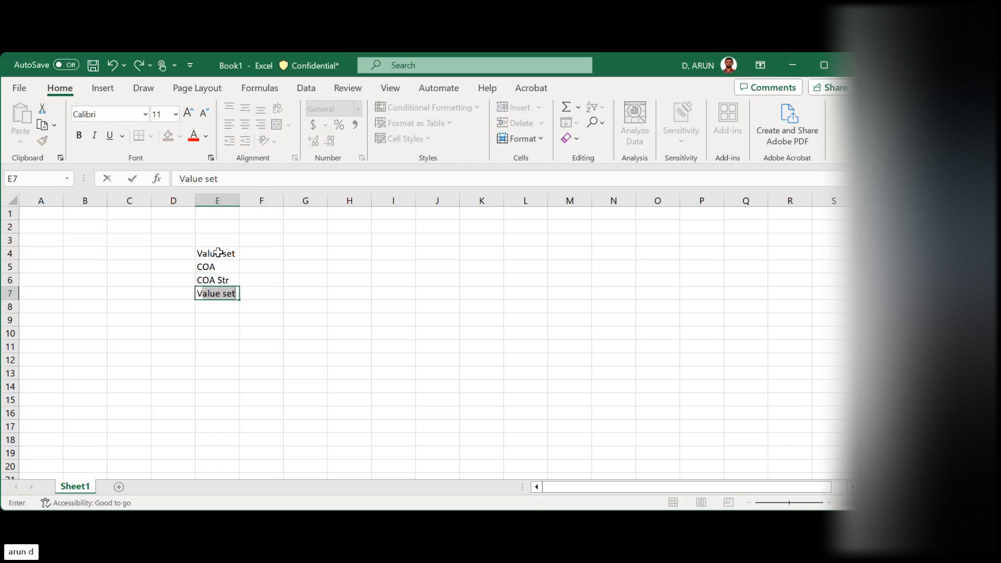
pyautogui.press('Tab')
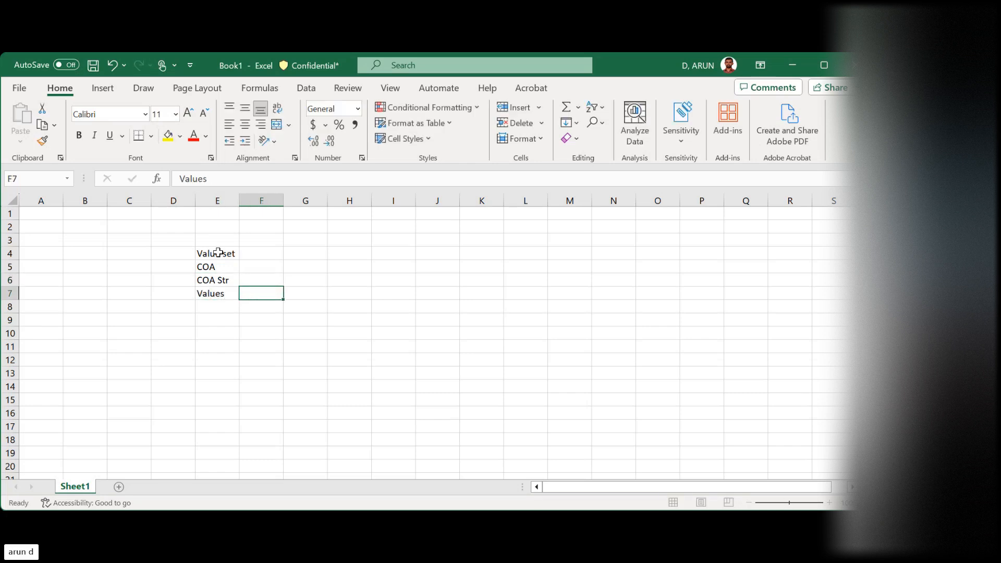
# Enter Validations in cell F4, beside the Value set entry
pyautogui.press('Up')
pyautogui.press('Up')
pyautogui.press('Up')
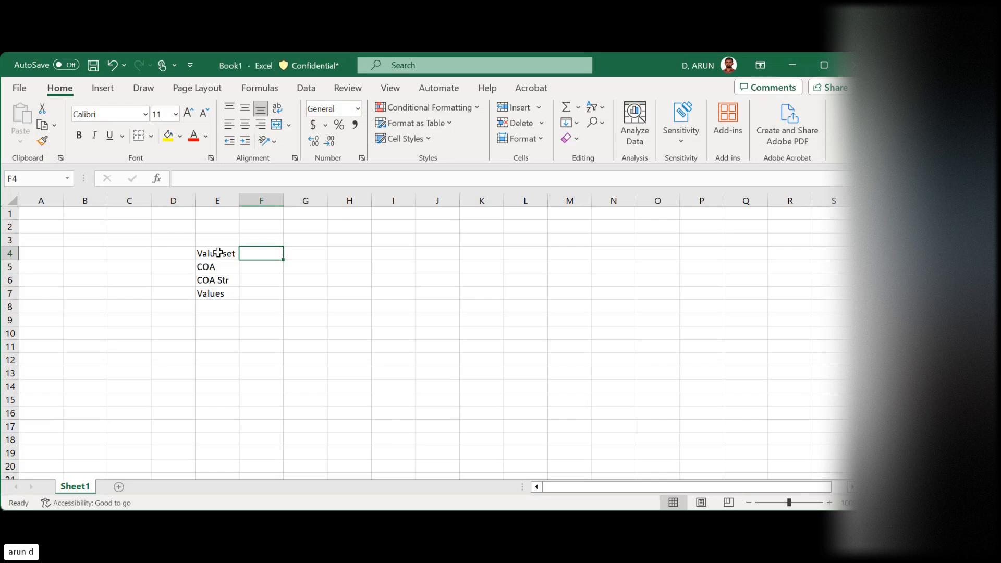
pyautogui.write('V')
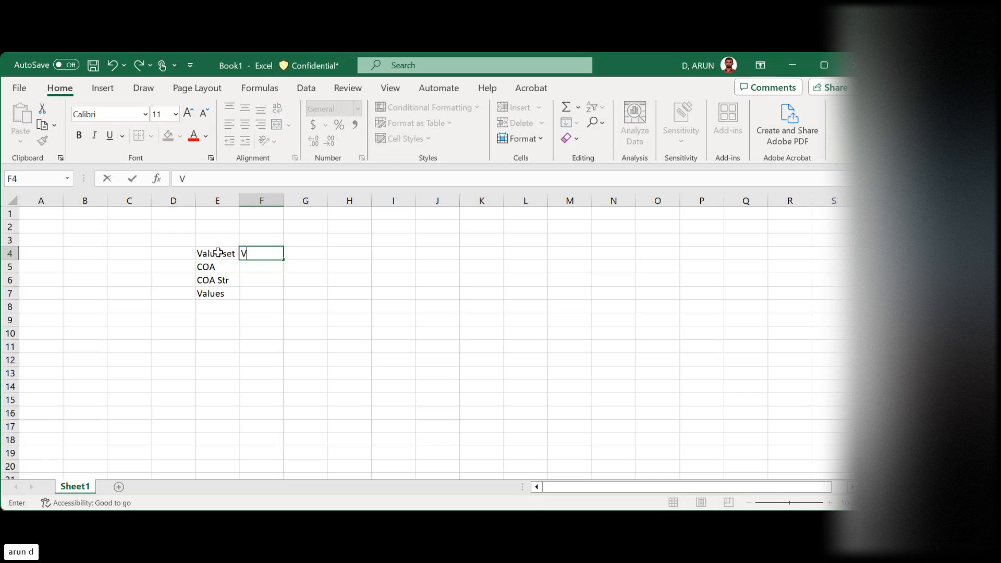
pyautogui.write('alidations')
pyautogui.press('Tab')
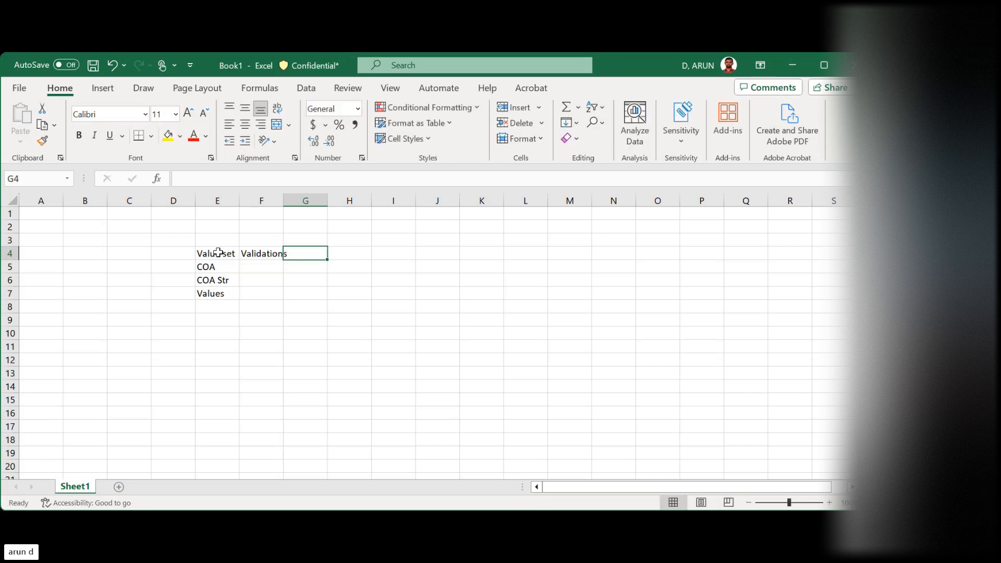
# Enter 90u in cell E9, below the list of chart of accounts terms
pyautogui.press('Left')
pyautogui.press('Down')
pyautogui.press('Down')
pyautogui.press('Down')
pyautogui.press('Down')
pyautogui.press('Down')
pyautogui.press('Left')
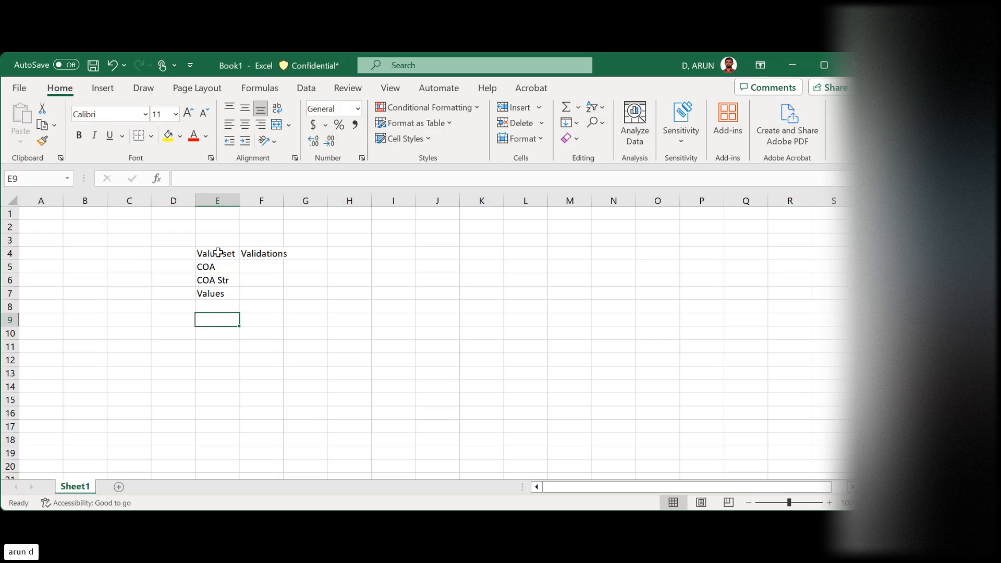
pyautogui.write('90u')
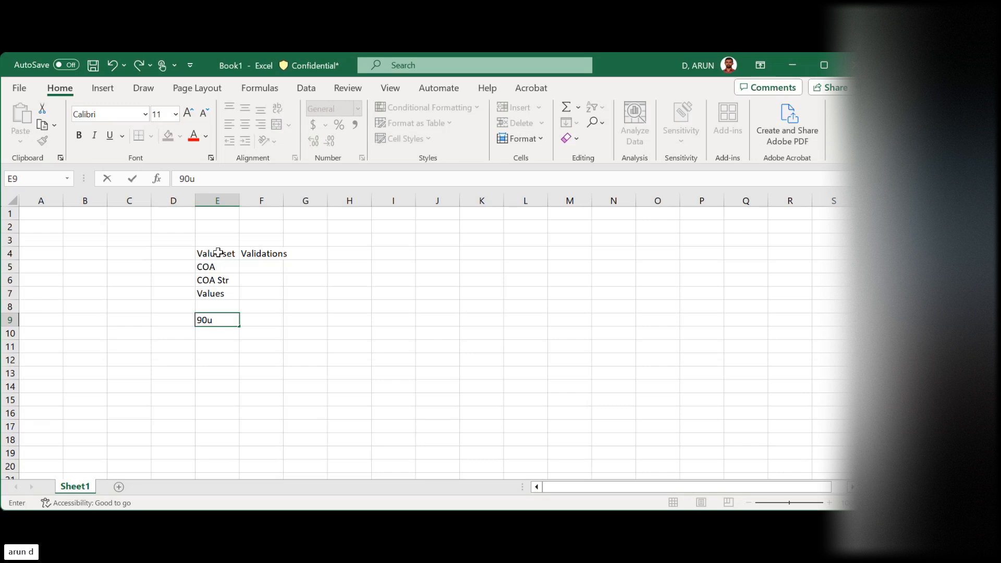
pyautogui.press('Return')
pyautogui.press('Return')
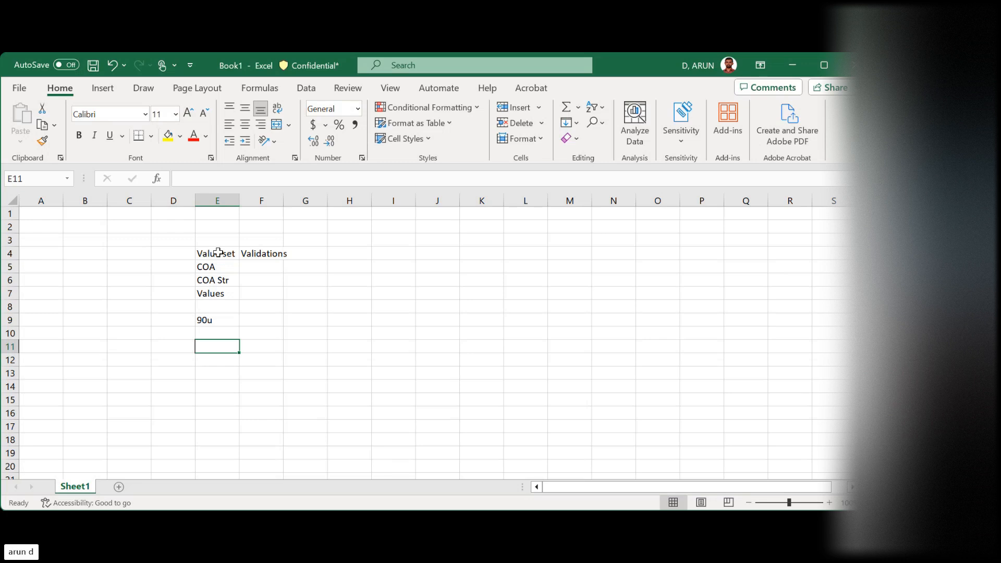
# Enter the validation types Independent in cell E11 and Dependent in cell E12
pyautogui.write('Independent')
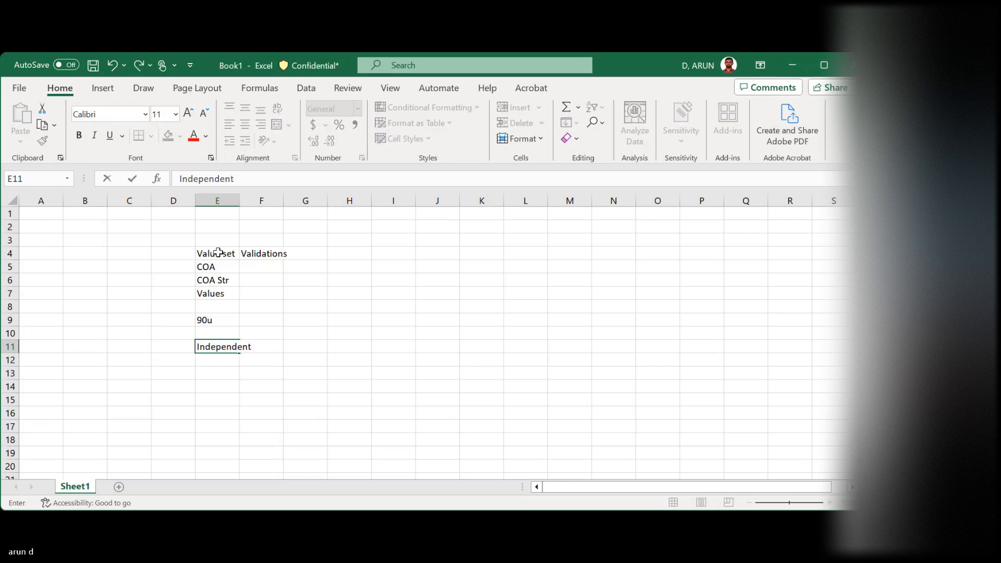
pyautogui.press('Return')
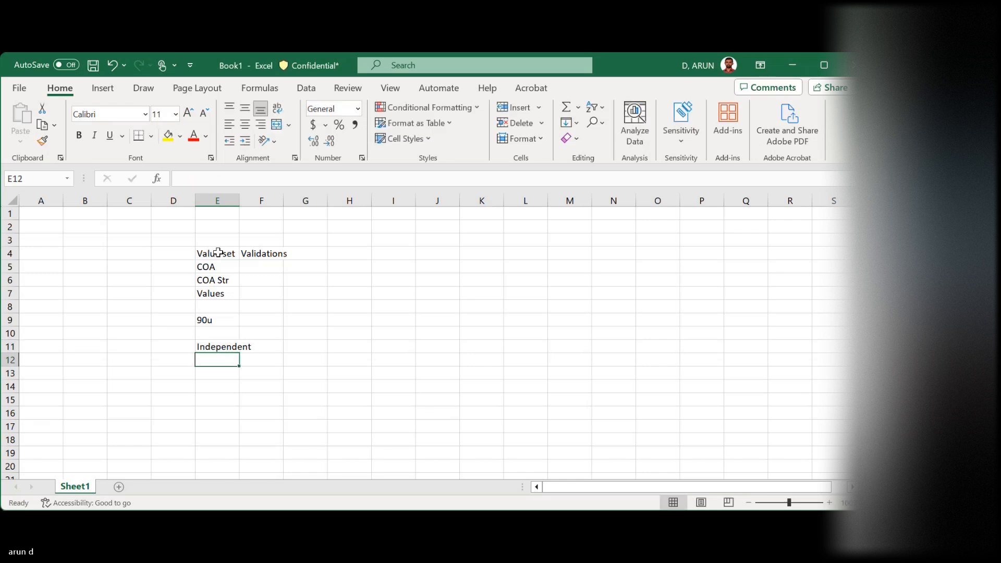
pyautogui.write('Dependent')
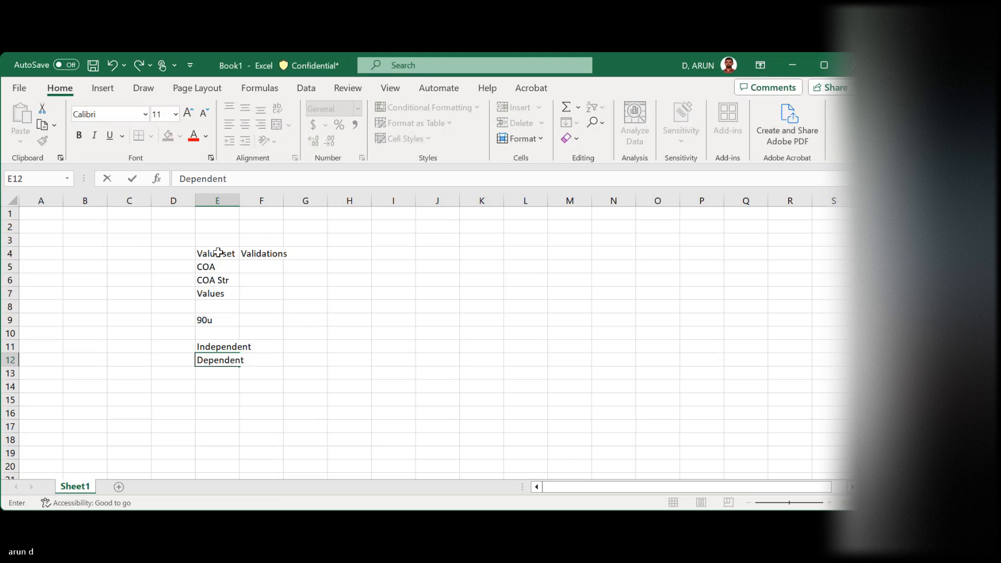
pyautogui.hotkey('ctrl', 'Return')
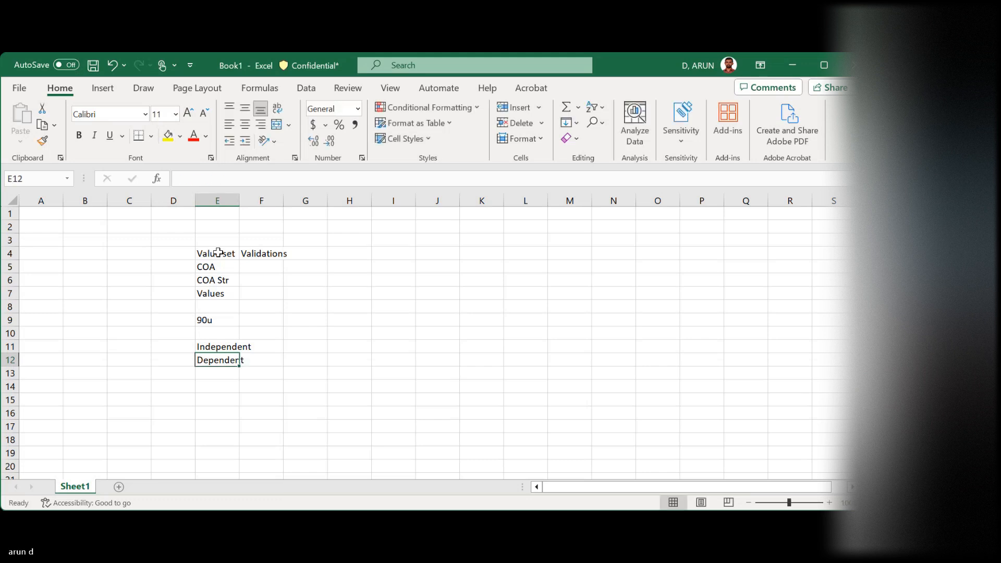
# Enter the example value 100 in cell G11, on the Independent row
pyautogui.press('Up')
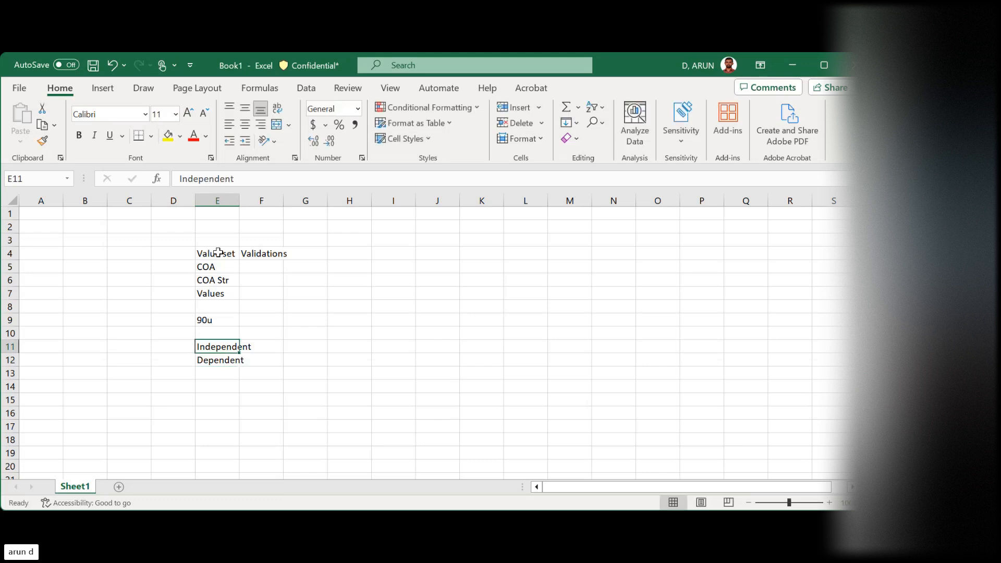
pyautogui.press('Right')
pyautogui.press('Right')
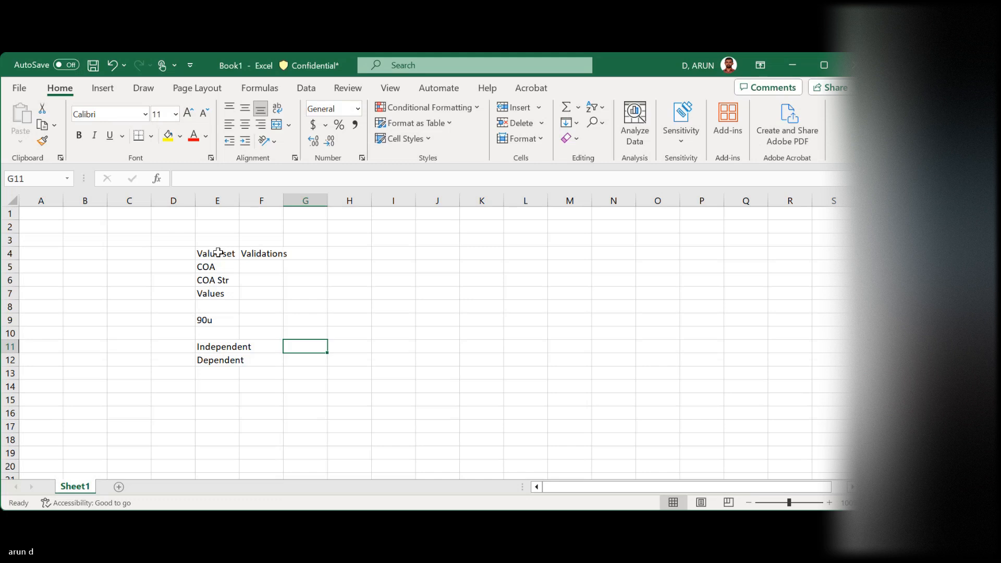
pyautogui.write('100')
pyautogui.press('Tab')
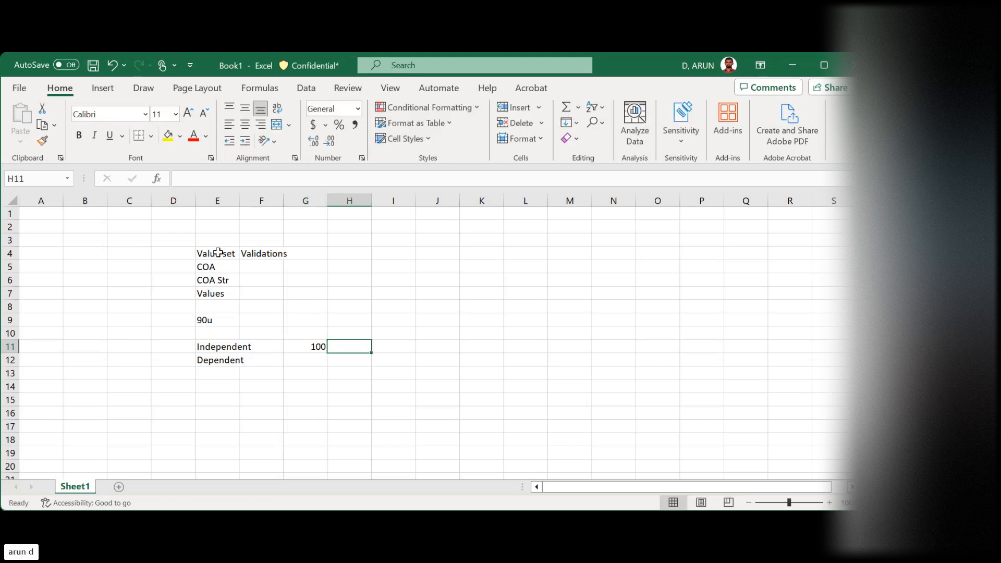
# Enter the example value 200 in cell H11, on the Independent row
pyautogui.write('200')
pyautogui.press('Tab')
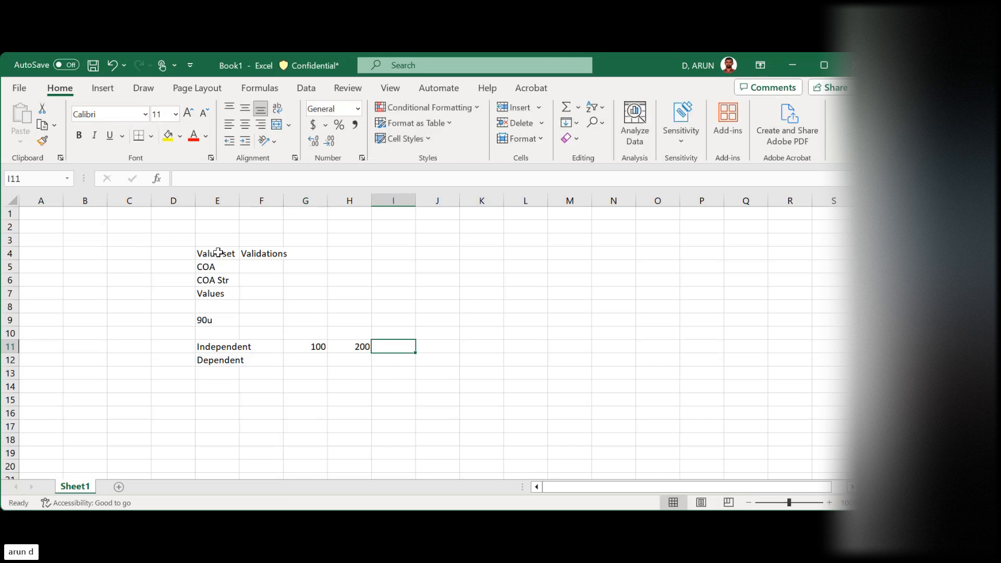
pyautogui.press('Left')
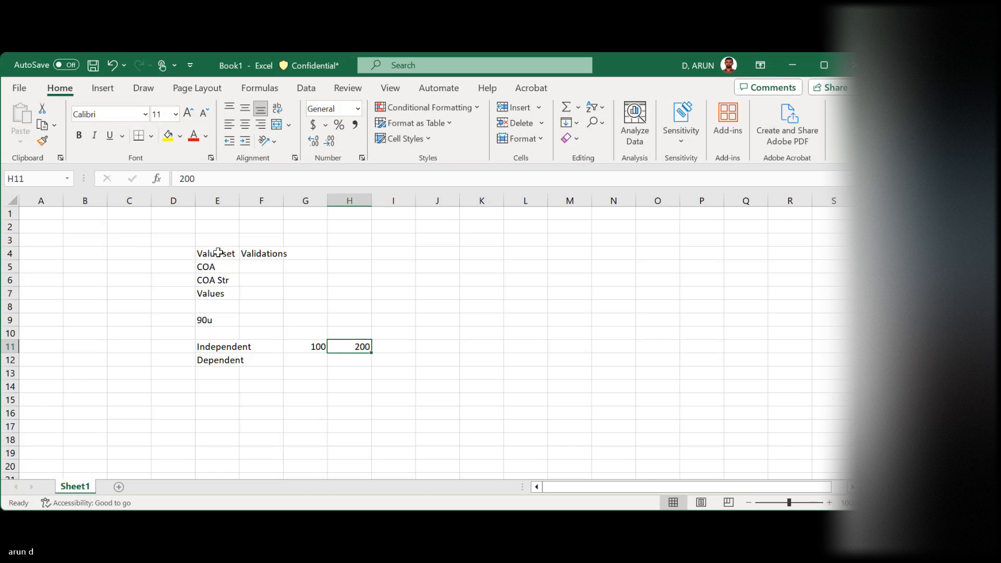
pyautogui.press('Left')
pyautogui.press('Right')
pyautogui.press('Left')
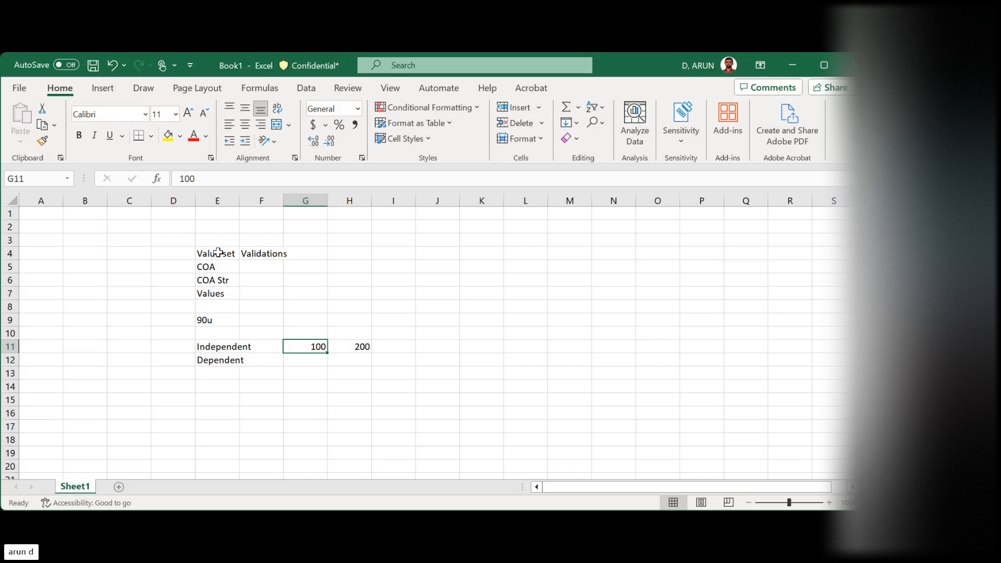
pyautogui.press('Left')
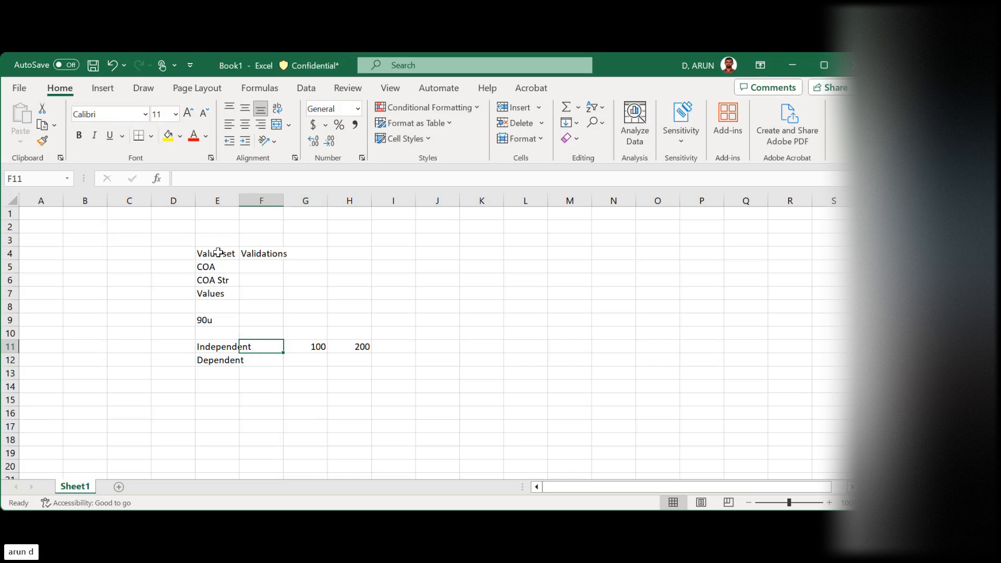
pyautogui.press('Left')
pyautogui.press('Right')
pyautogui.press('Up')
pyautogui.press('Up')
pyautogui.press('Up')
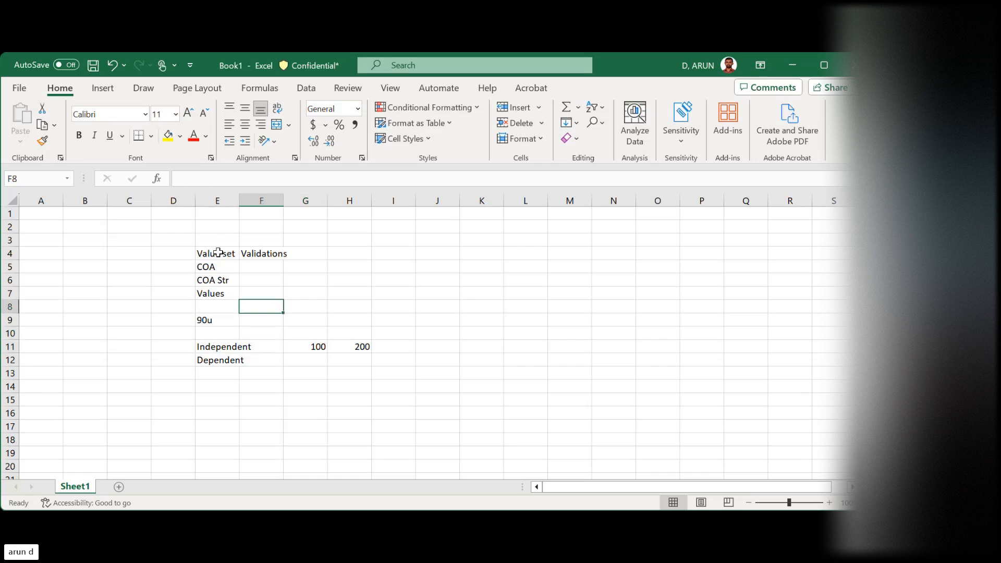
pyautogui.press('Up')
pyautogui.press('Down')
pyautogui.press('Down')
pyautogui.press('Down')
pyautogui.press('Down')
pyautogui.press('Down')
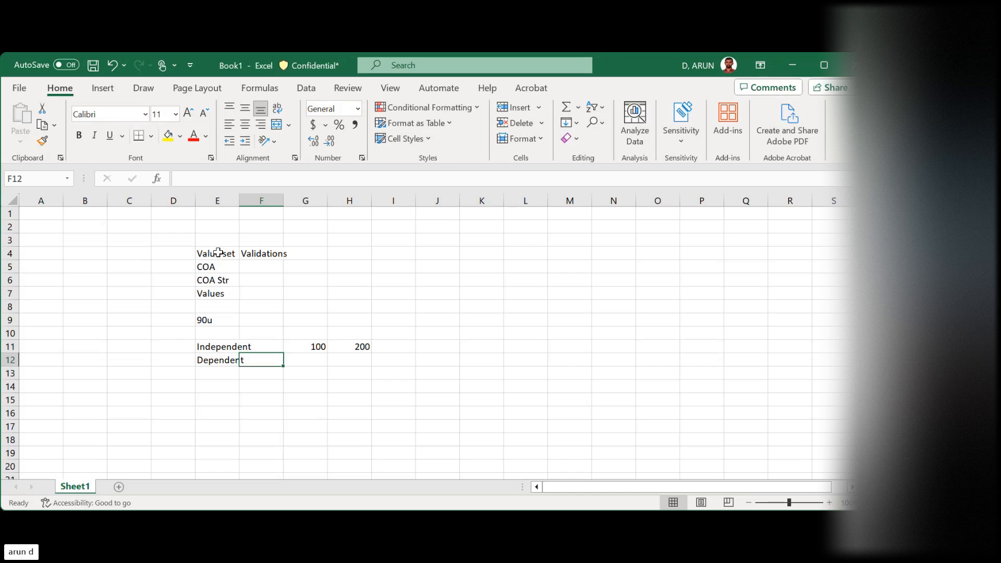
pyautogui.press('Up')
pyautogui.press('Right')
pyautogui.press('Right')
# Enter the value 300 in cell F9, beside the 90u entry
pyautogui.press('Right')
pyautogui.press('Left')
pyautogui.press('Left')
pyautogui.press('Left')
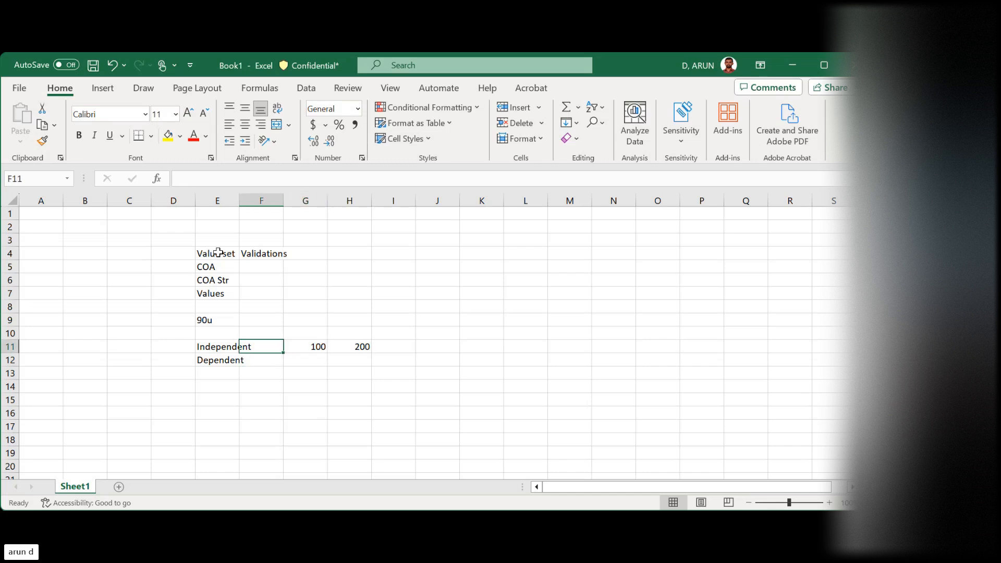
pyautogui.press('Left')
pyautogui.press('Up')
pyautogui.press('Up')
pyautogui.press('Right')
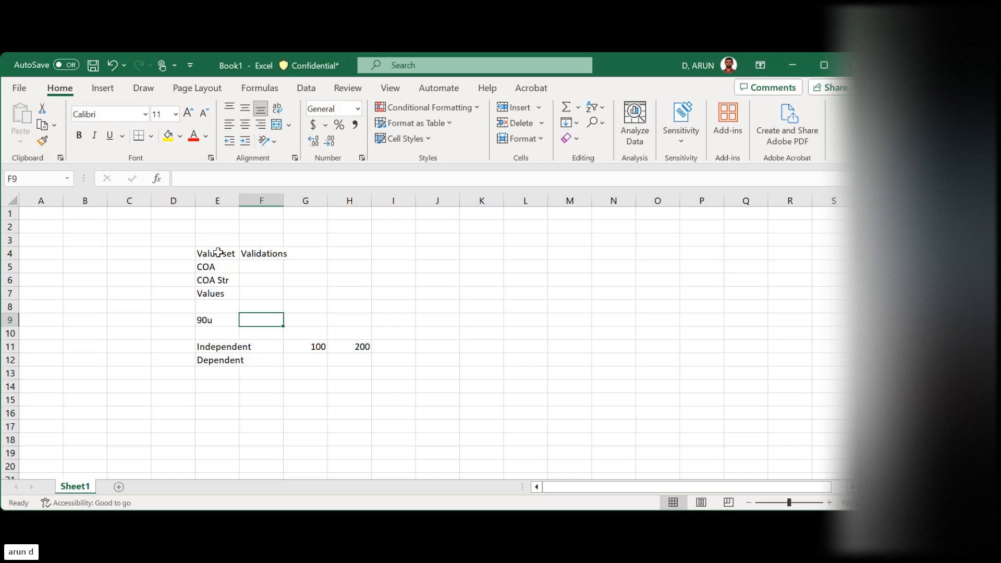
pyautogui.write('300')
pyautogui.hotkey('ctrl', 'Return')
pyautogui.press('Down')
pyautogui.press('Down')
pyautogui.press('Left')
pyautogui.press('Right')
pyautogui.press('Right')
pyautogui.press('Right')
pyautogui.press('Right')
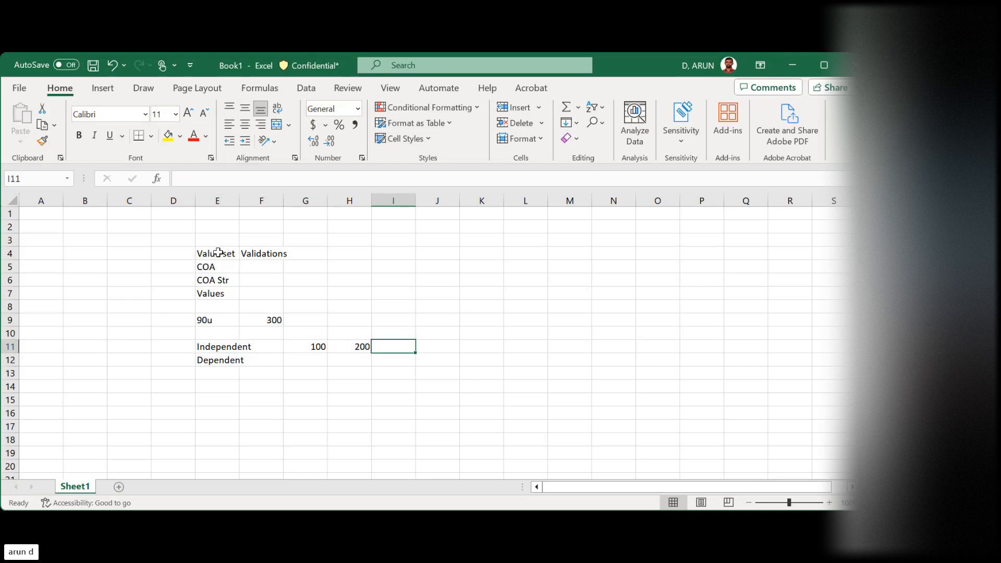
pyautogui.press('Left')
pyautogui.press('Left')
pyautogui.press('Left')
pyautogui.press('Left')
pyautogui.press('Up')
pyautogui.press('Up')
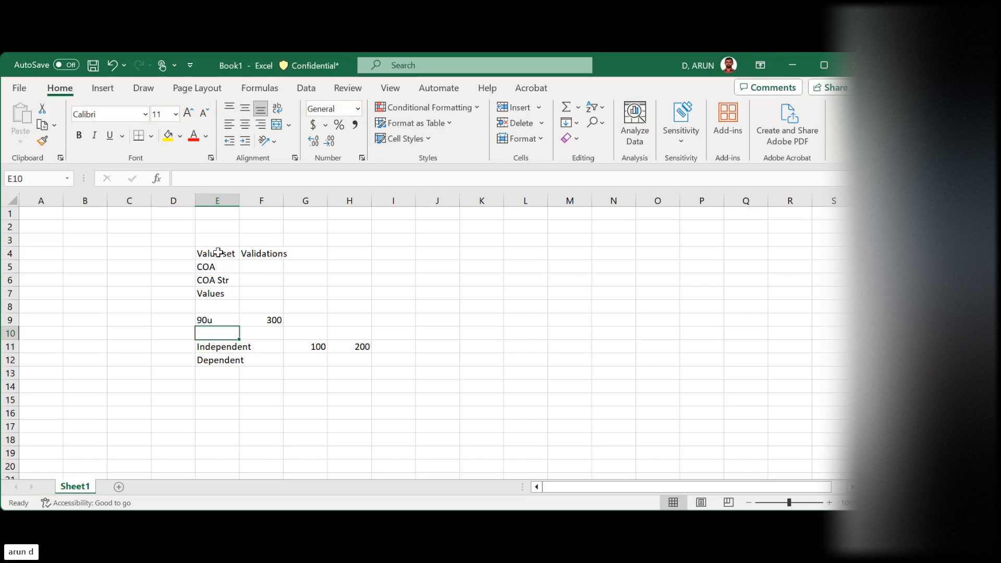
pyautogui.press('Up')
pyautogui.press('Up')
pyautogui.press('Up')
pyautogui.press('Down')
pyautogui.press('Right')
pyautogui.press('Right')
pyautogui.press('Right')
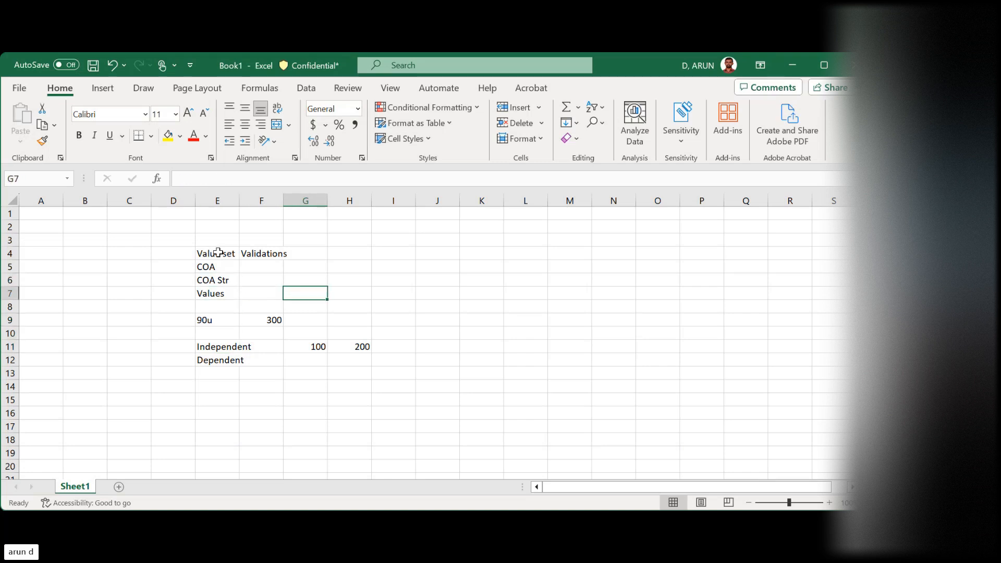
# Enter the example value 300 in cell I11, extending the list of values on the Independent row
pyautogui.press('Right')
pyautogui.press('Down')
pyautogui.press('Down')
pyautogui.press('Down')
pyautogui.press('Down')
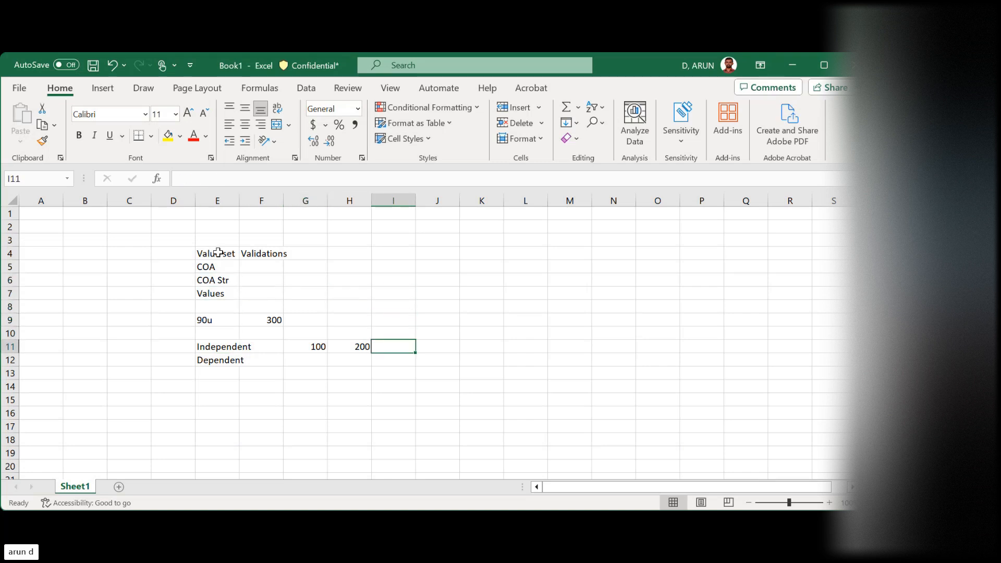
pyautogui.write('300')
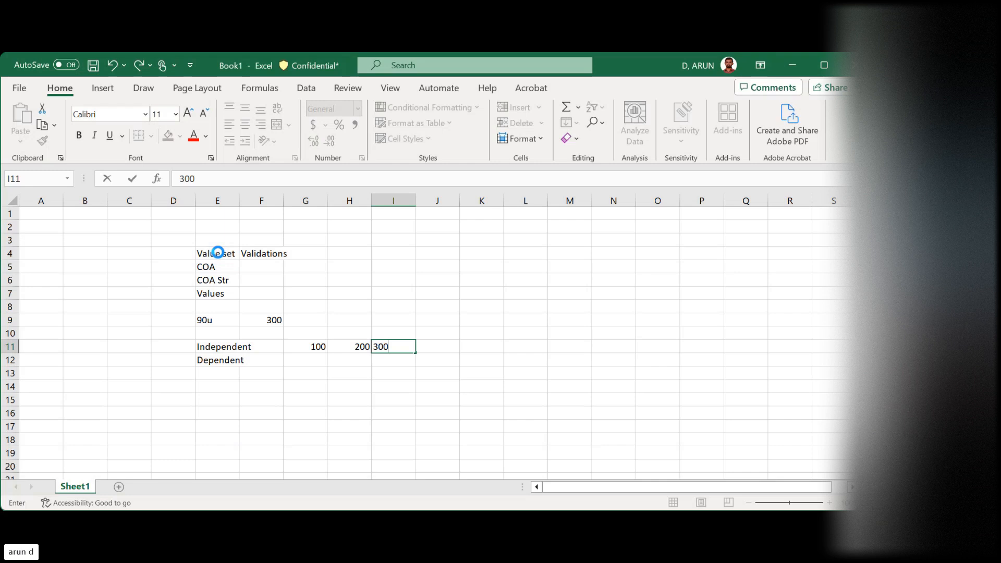
pyautogui.press('Right')
pyautogui.press('Left')
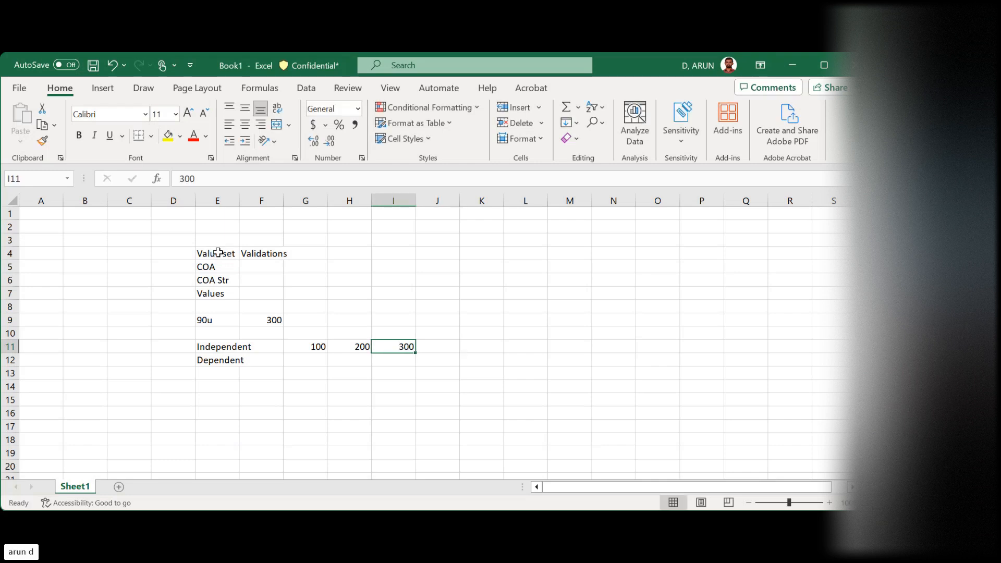
pyautogui.press('Left')
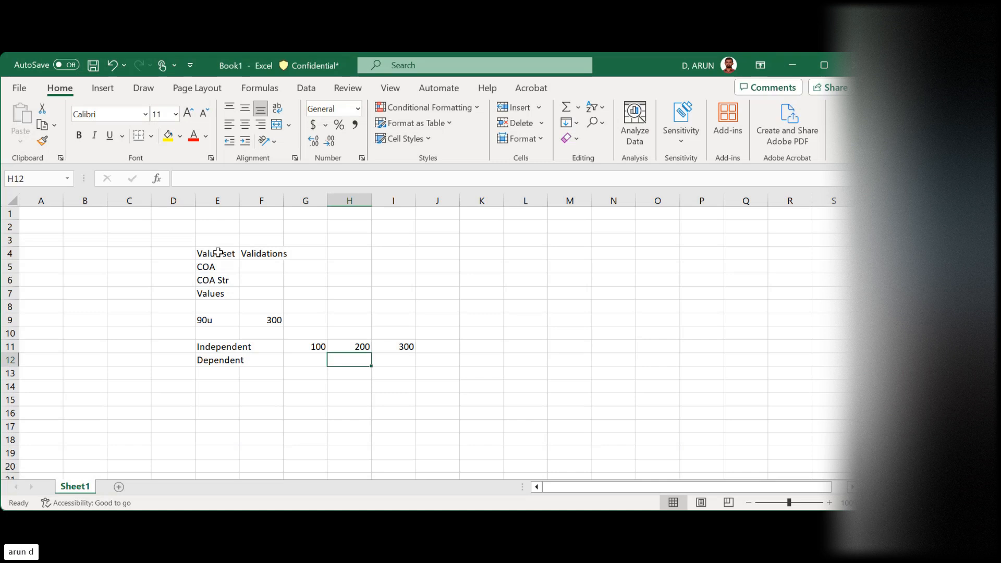
pyautogui.press('Down')
pyautogui.press('Left')
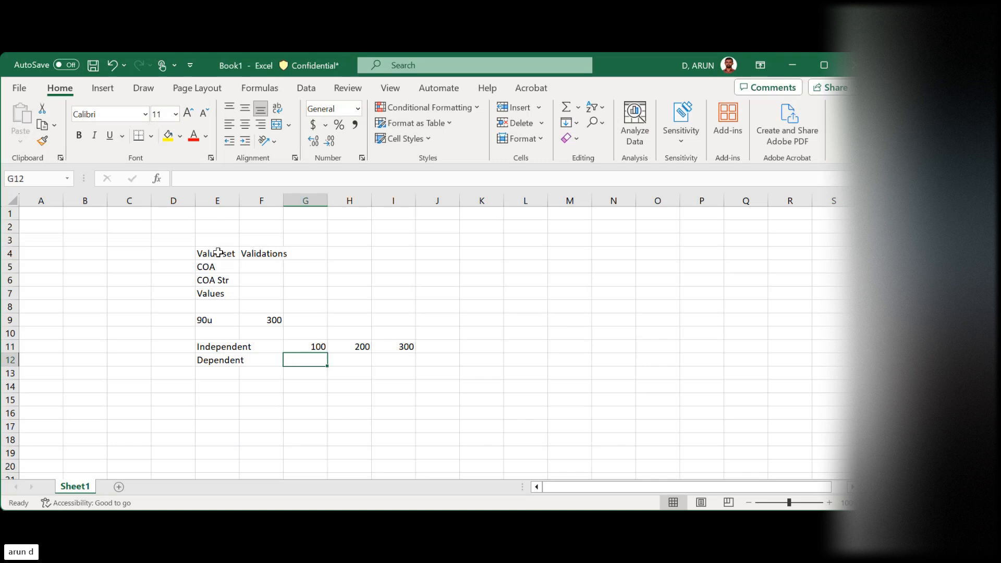
pyautogui.press('Up')
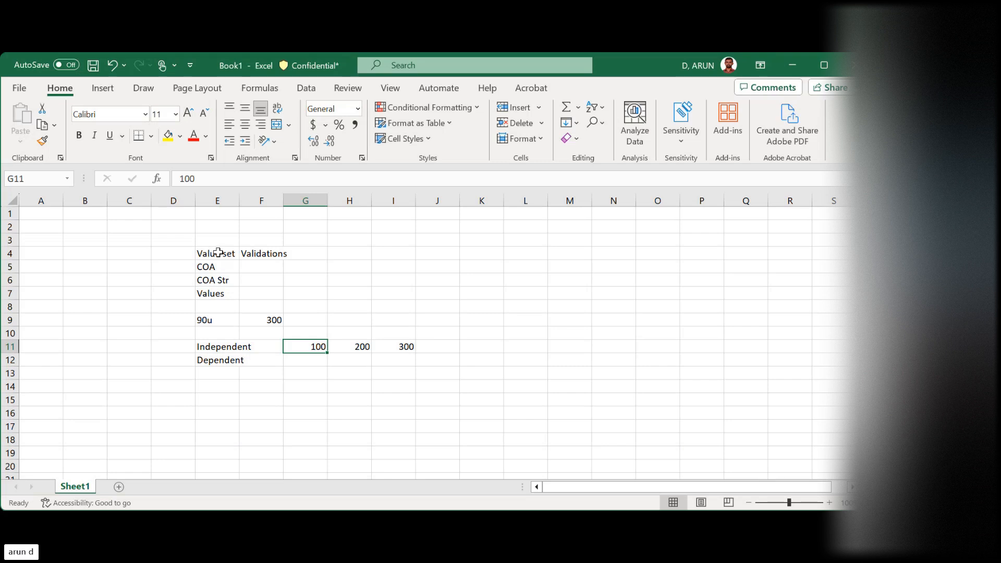
# Enter the label Company in cell E14 and the company value BPI in cell F14
pyautogui.press('Down')
pyautogui.press('Down')
pyautogui.press('Down')
pyautogui.press('Left')
pyautogui.press('Left')
pyautogui.press('Left')
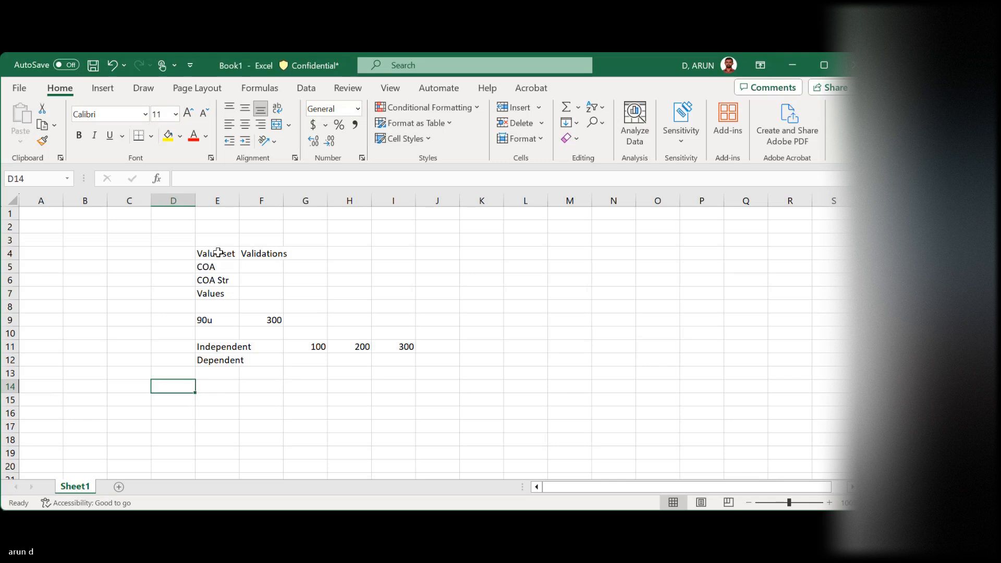
pyautogui.press('Right')
pyautogui.write('Comp')
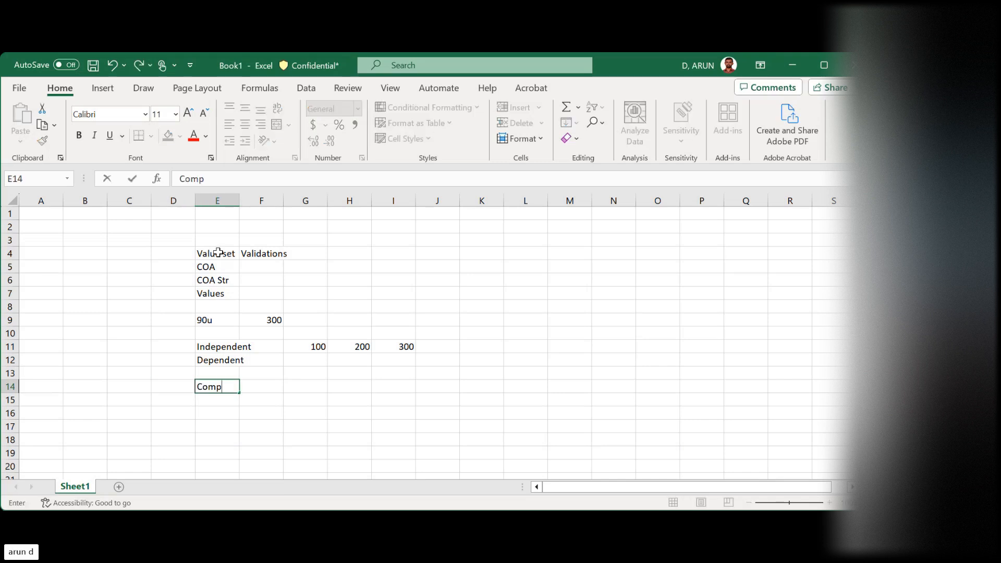
pyautogui.write('any')
pyautogui.press('Tab')
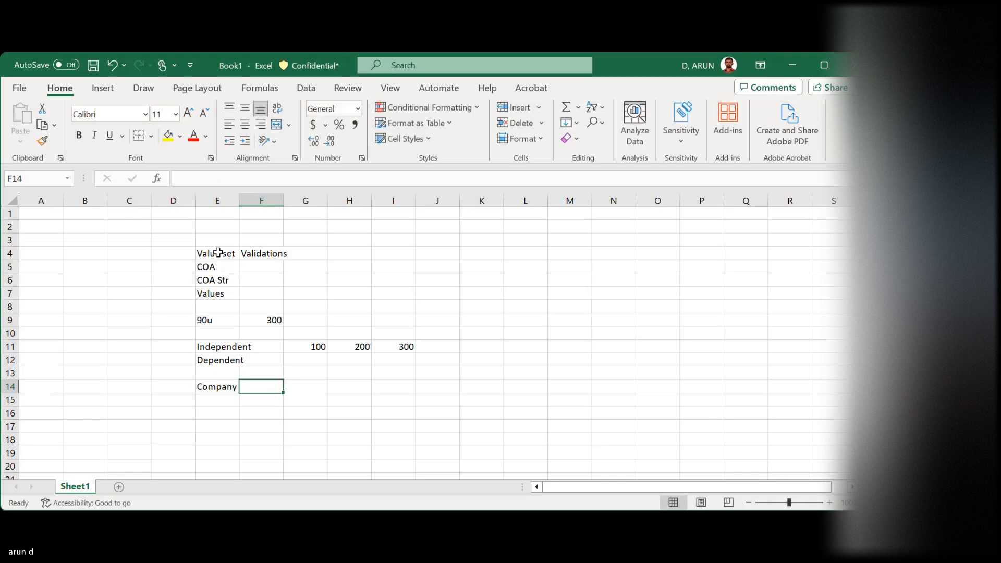
pyautogui.write('BPI')
pyautogui.press('Tab')
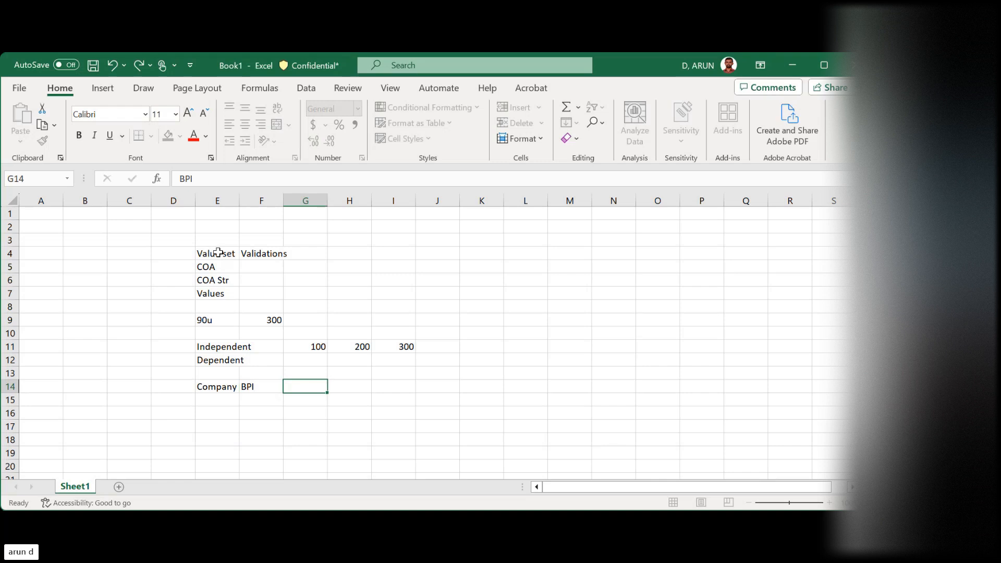
# Enter the label Branch in cell E15, directly below Company
pyautogui.press('Left')
pyautogui.press('Left')
pyautogui.press('Down')
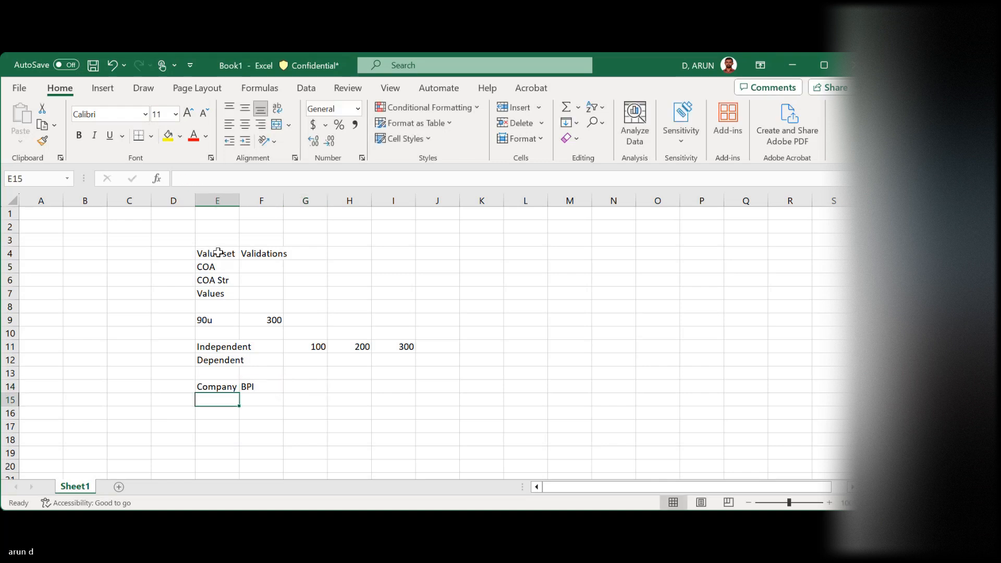
pyautogui.write('Branch')
pyautogui.press('Tab')
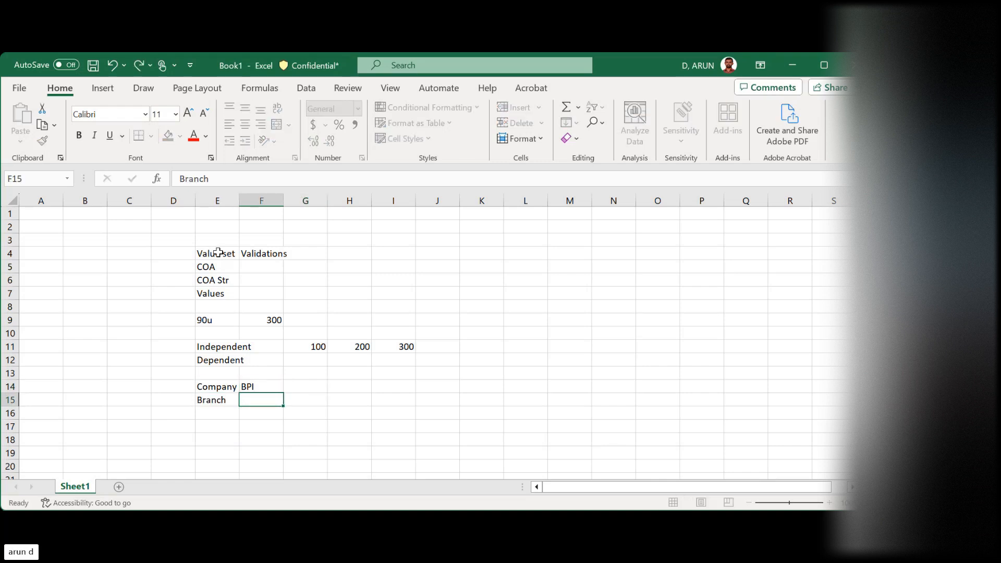
# Enter the branch values AN, ND and SH in cells F15, G15 and H15
pyautogui.write('a')
pyautogui.press('BackSpace')
pyautogui.write('AN')
pyautogui.press('Tab')
pyautogui.write('ND')
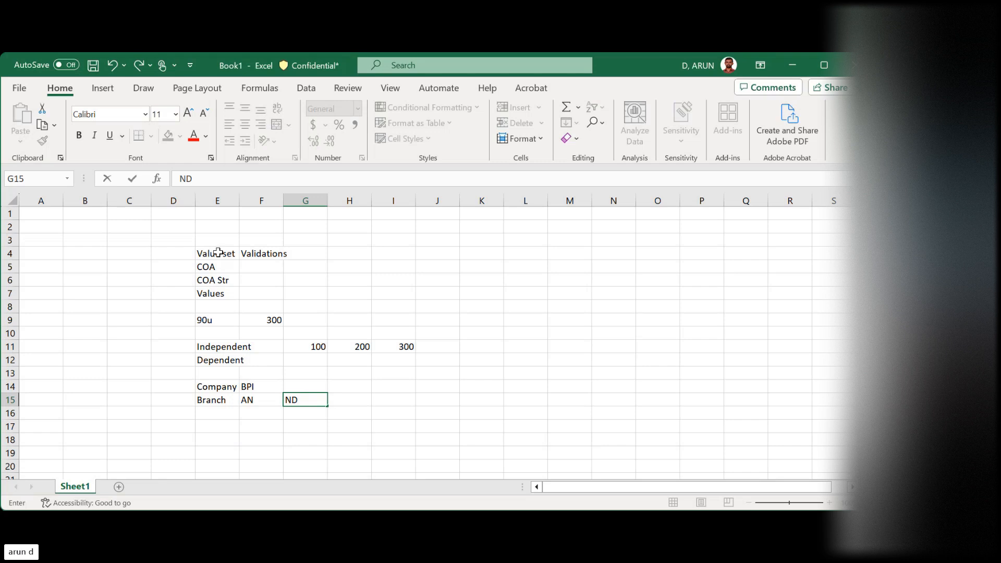
pyautogui.press('Tab')
pyautogui.write('SH')
pyautogui.press('Tab')
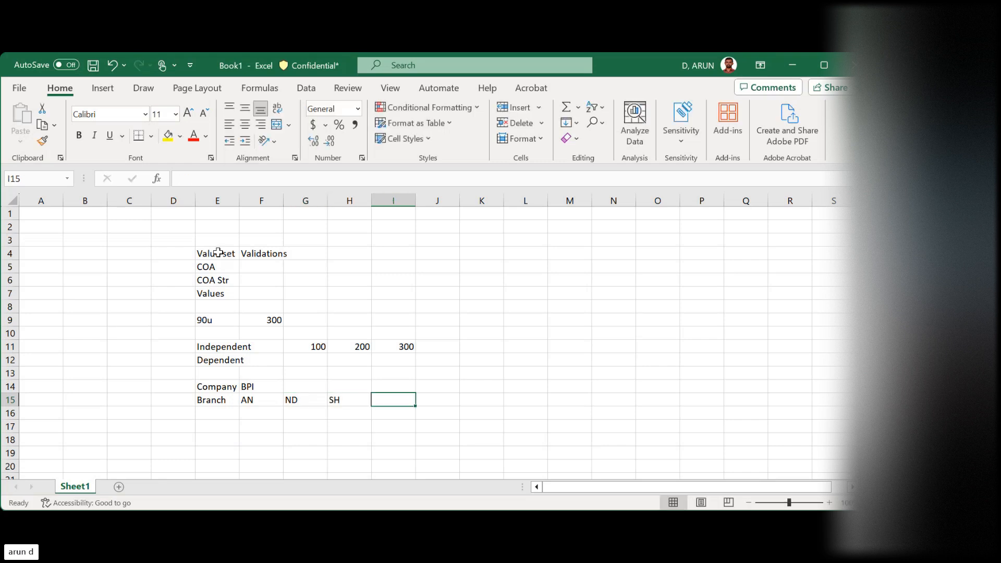
# Enter a second company value, BBP, in cell G14 on the Company row
pyautogui.press('Left')
pyautogui.press('Left')
pyautogui.press('Left')
pyautogui.press('Up')
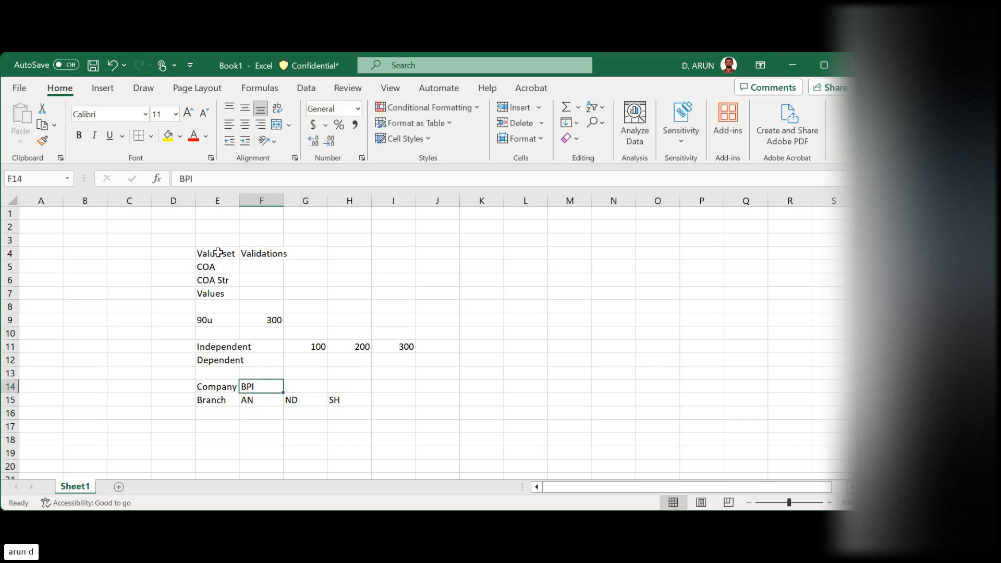
pyautogui.press('Right')
pyautogui.write('b')
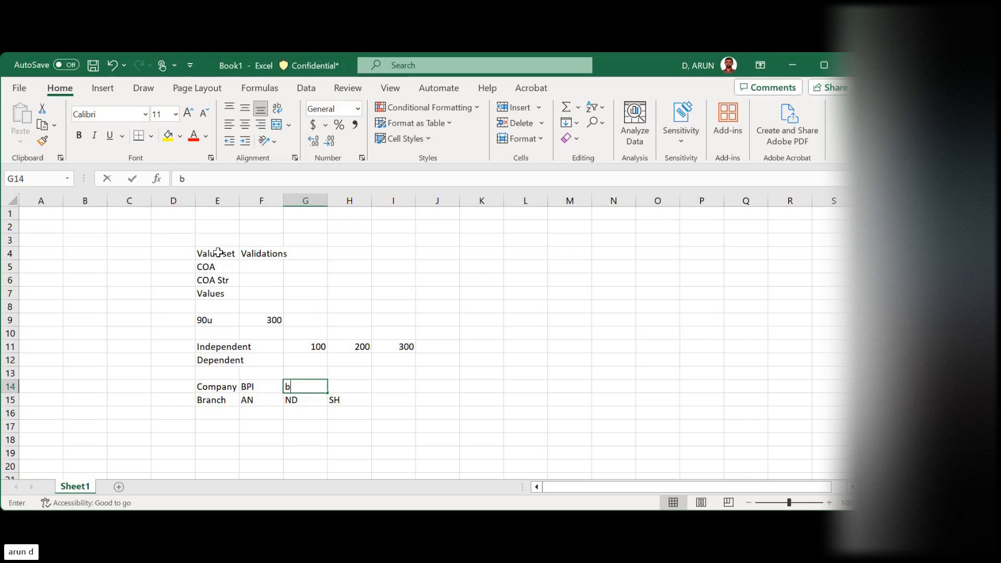
pyautogui.write('bp')
pyautogui.press('BackSpace')
pyautogui.press('BackSpace')
pyautogui.press('BackSpace')
pyautogui.write('BBP')
pyautogui.press('Right')
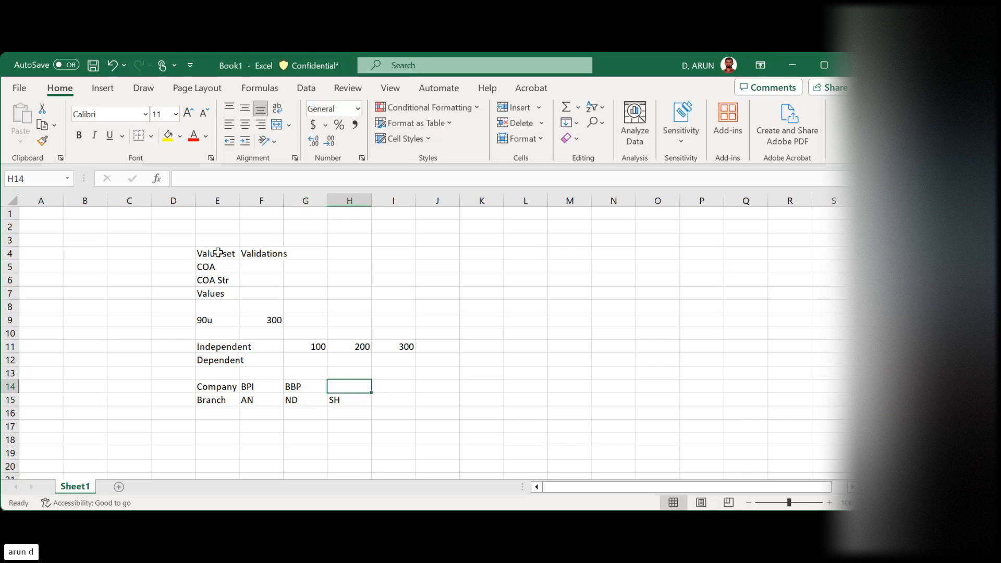
# Enter the example branch value ND in cell F17, below the Branch row
pyautogui.press('Down')
pyautogui.press('Down')
pyautogui.press('Down')
pyautogui.press('Left')
pyautogui.press('Left')
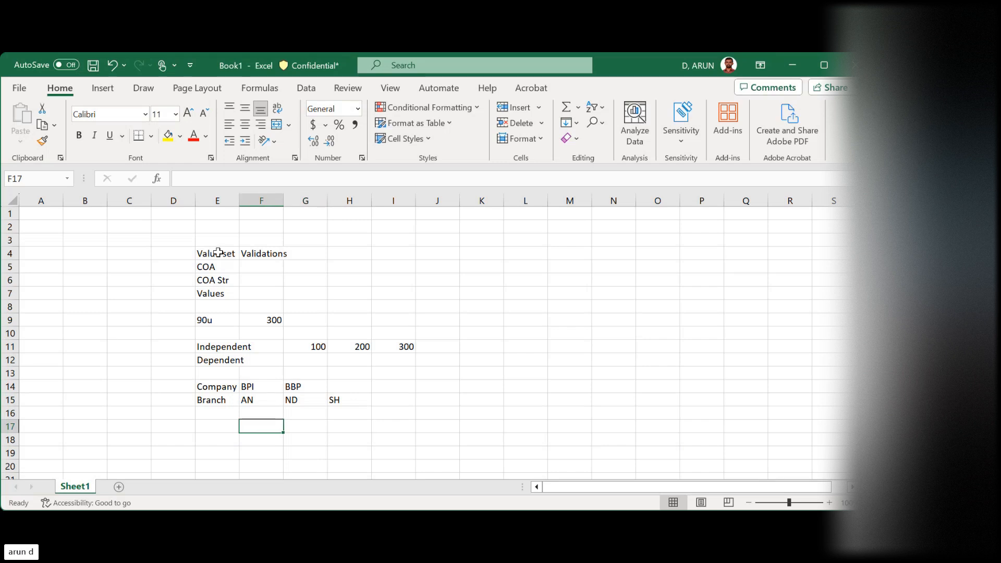
pyautogui.write('N')
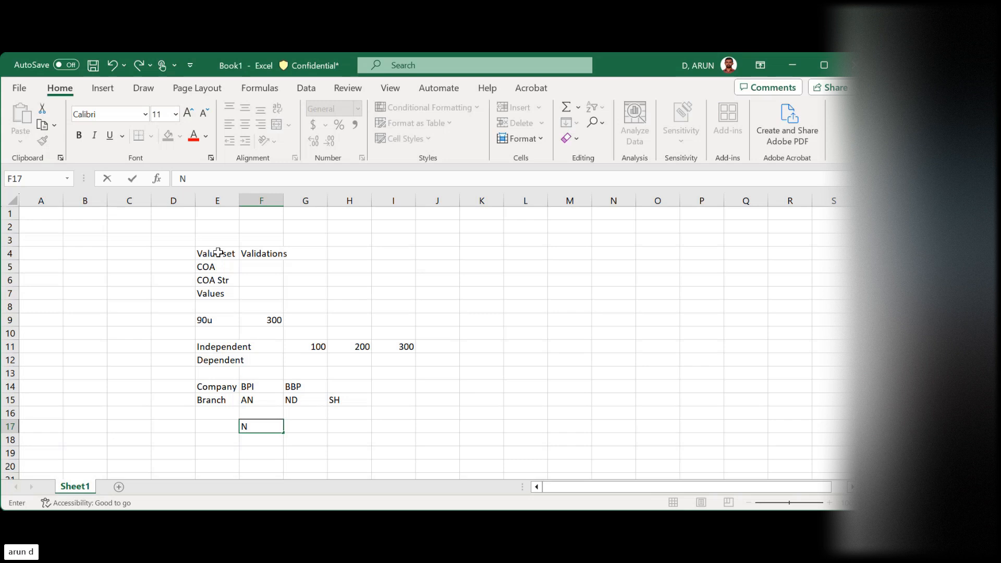
pyautogui.write('D')
pyautogui.press('Tab')
# Examine the Company values in row 14 against the Branch values in row 15 and the example in cell F17
pyautogui.press('Left')
pyautogui.press('Up')
pyautogui.press('Up')
pyautogui.press('Up')
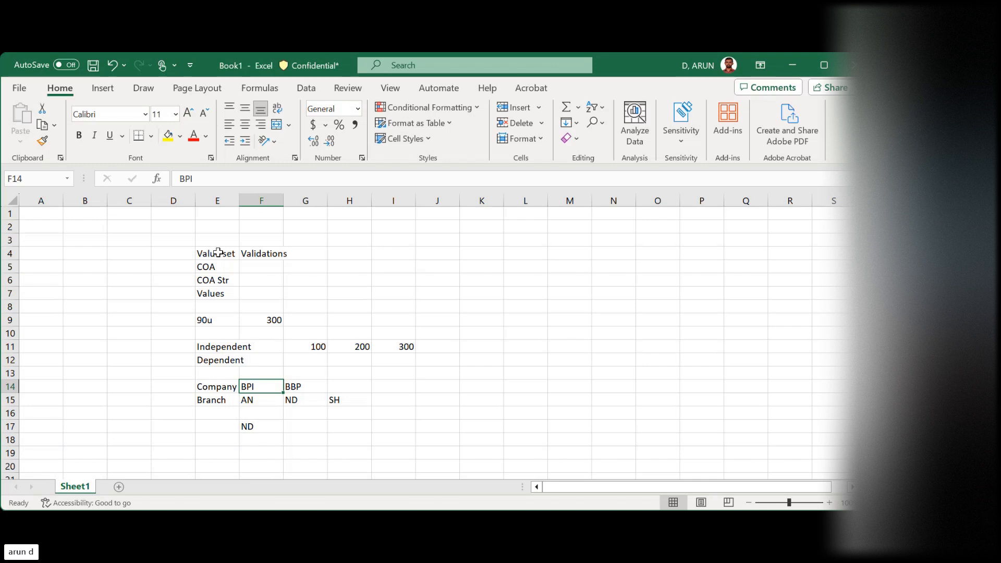
pyautogui.press('Down')
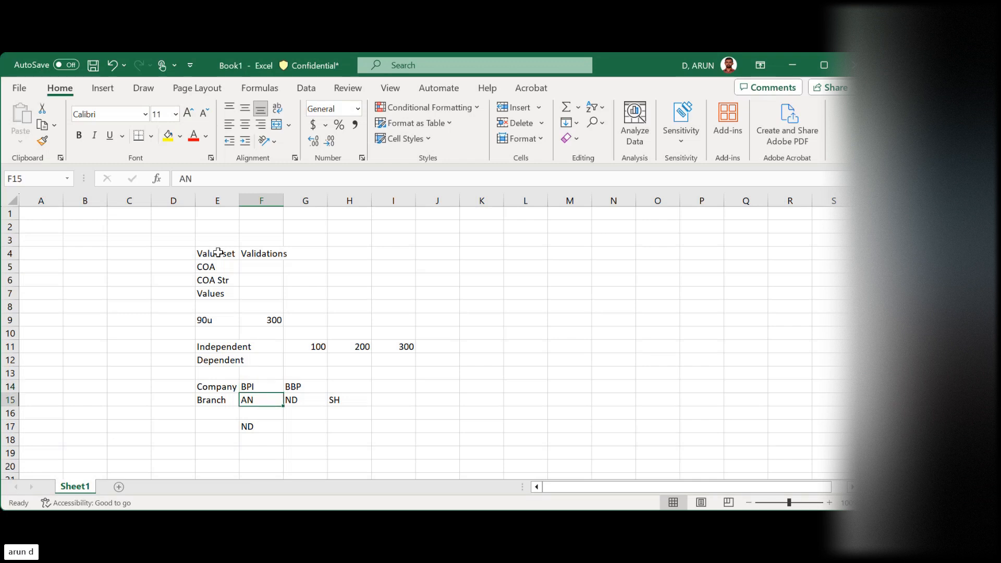
pyautogui.hotkey('shift', 'Right')
pyautogui.hotkey('shift', 'Right')
pyautogui.press('Up')
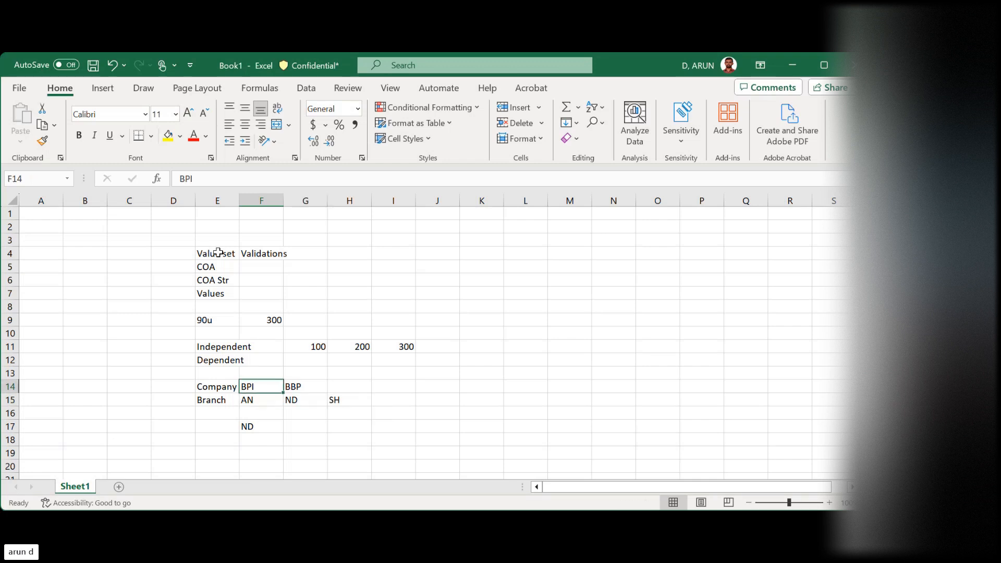
pyautogui.press('Right')
pyautogui.press('Down')
pyautogui.press('Down')
pyautogui.press('Down')
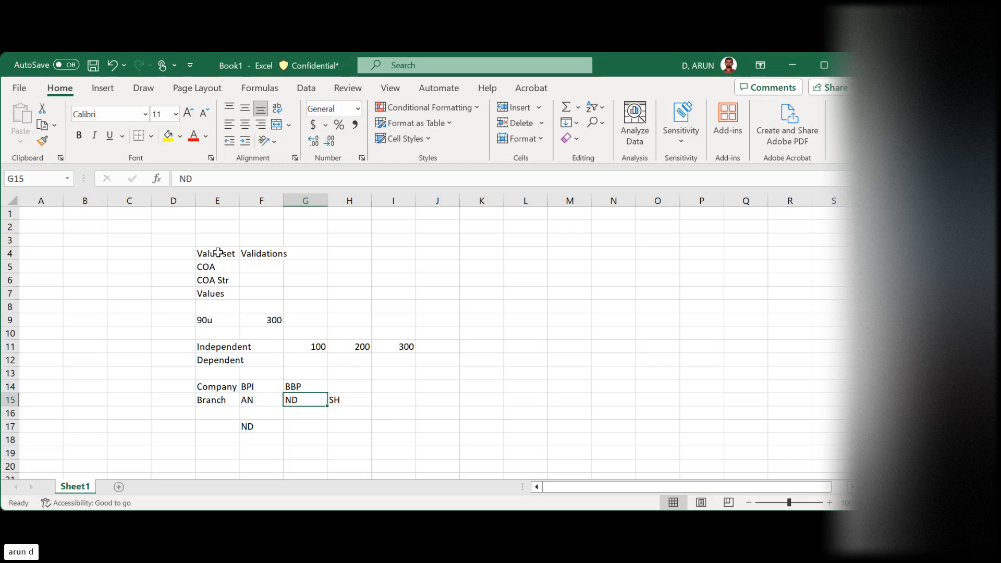
pyautogui.press('Left')
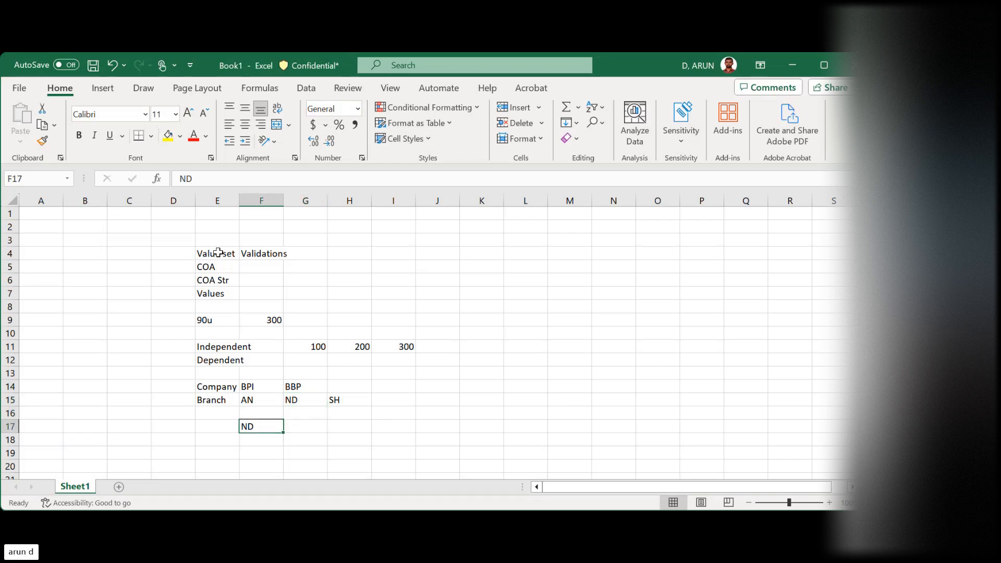
# Examine the Independent values in row 11 against the empty Dependent row 12 and the Company and Branch examples below
pyautogui.press('Up')
pyautogui.press('Up')
pyautogui.press('Up')
pyautogui.press('Up')
pyautogui.press('Up')
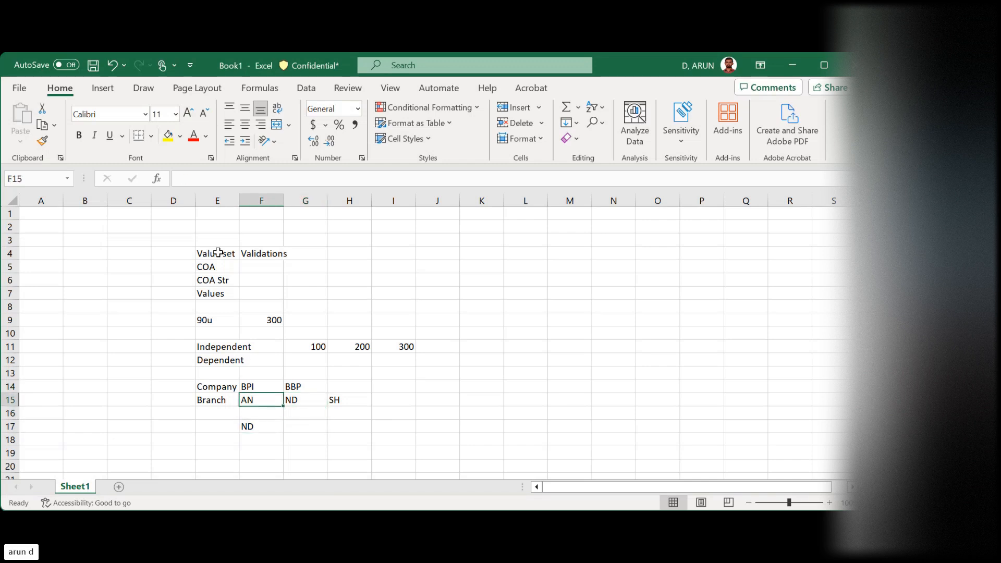
pyautogui.press('Left')
pyautogui.press('Right')
pyautogui.press('Right')
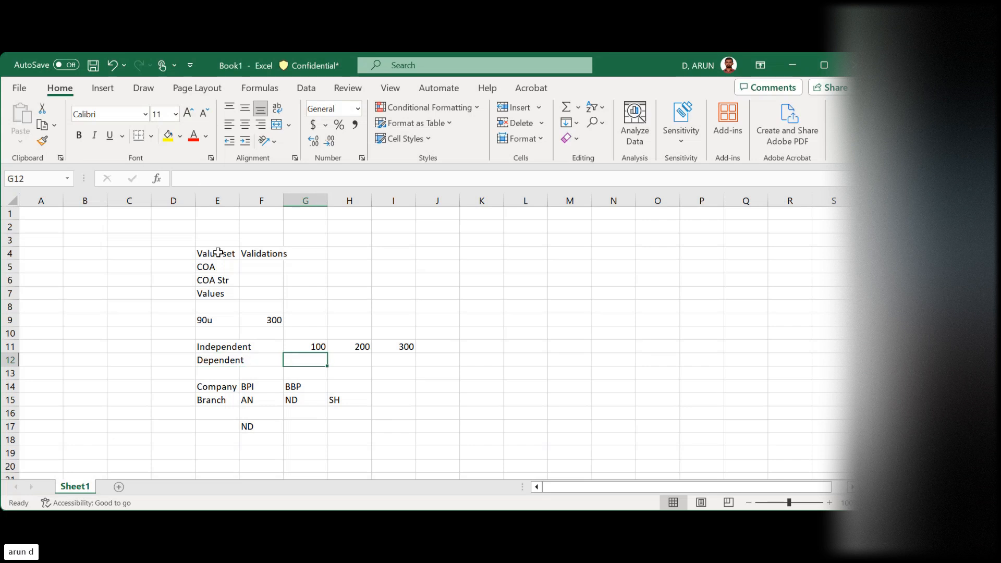
pyautogui.press('Up')
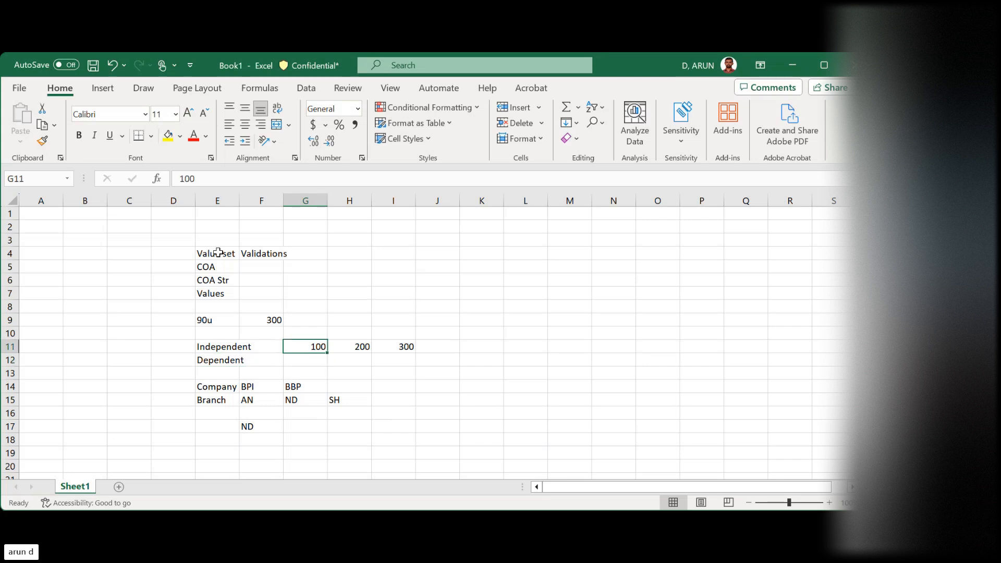
pyautogui.press('Down')
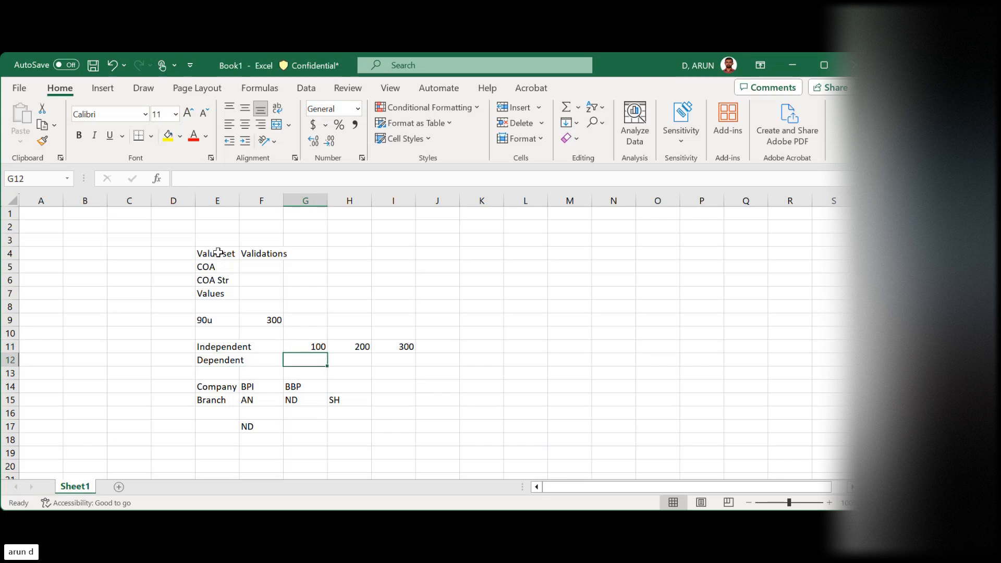
pyautogui.press('Down')
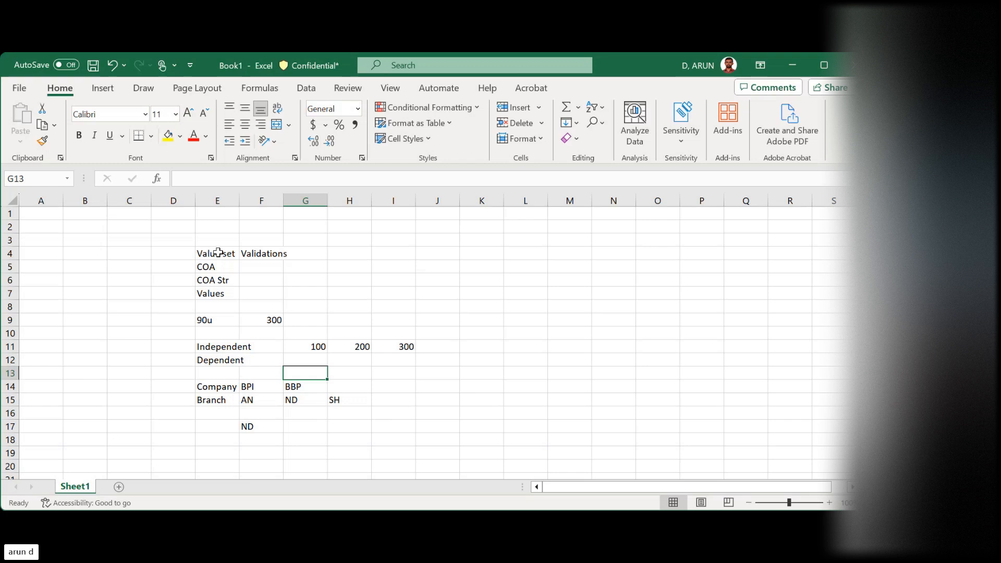
pyautogui.press('Down')
pyautogui.press('Up')
pyautogui.press('Up')
pyautogui.press('Right')
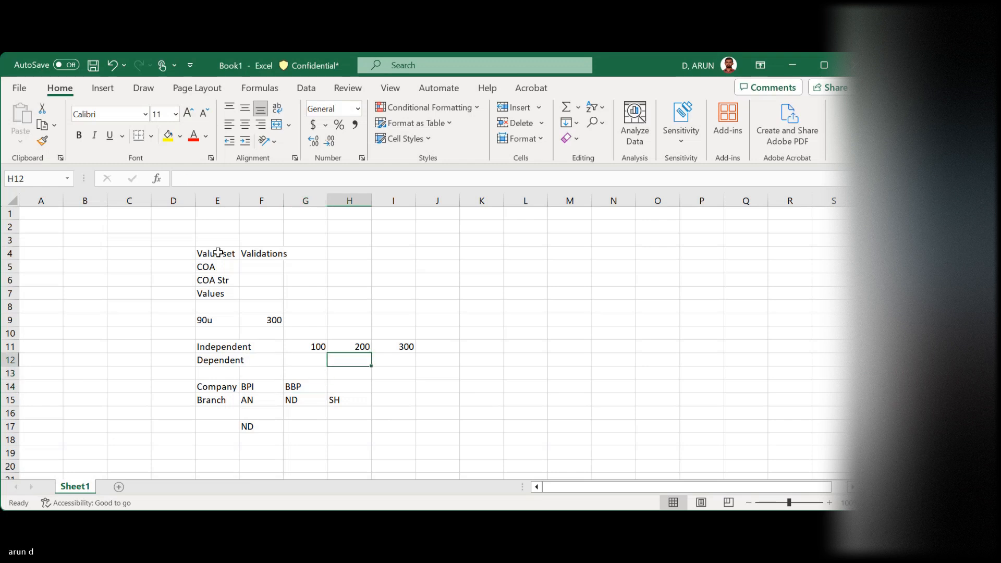
pyautogui.press('Up')
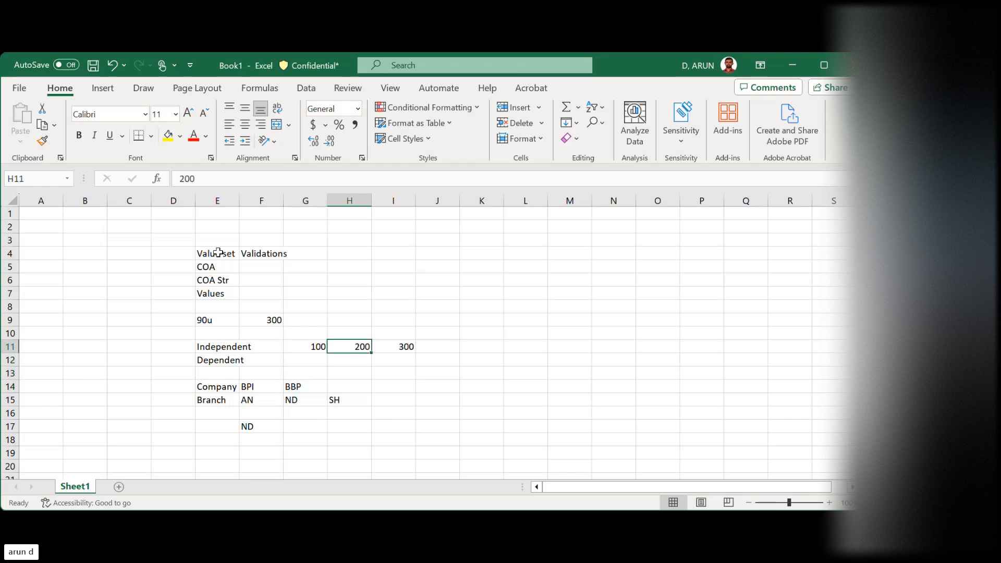
pyautogui.press('Down')
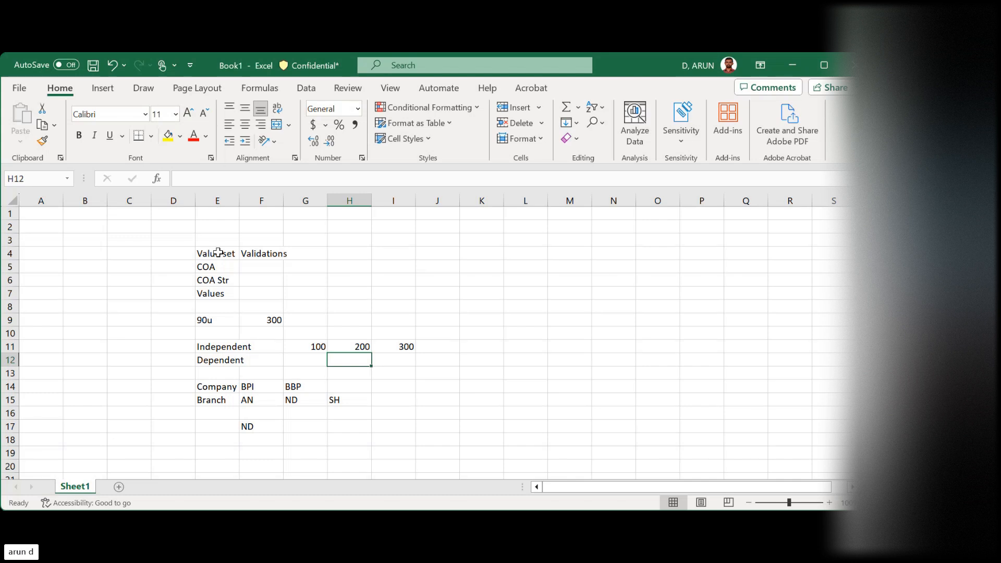
pyautogui.press('Left')
pyautogui.press('Left')
pyautogui.press('Left')
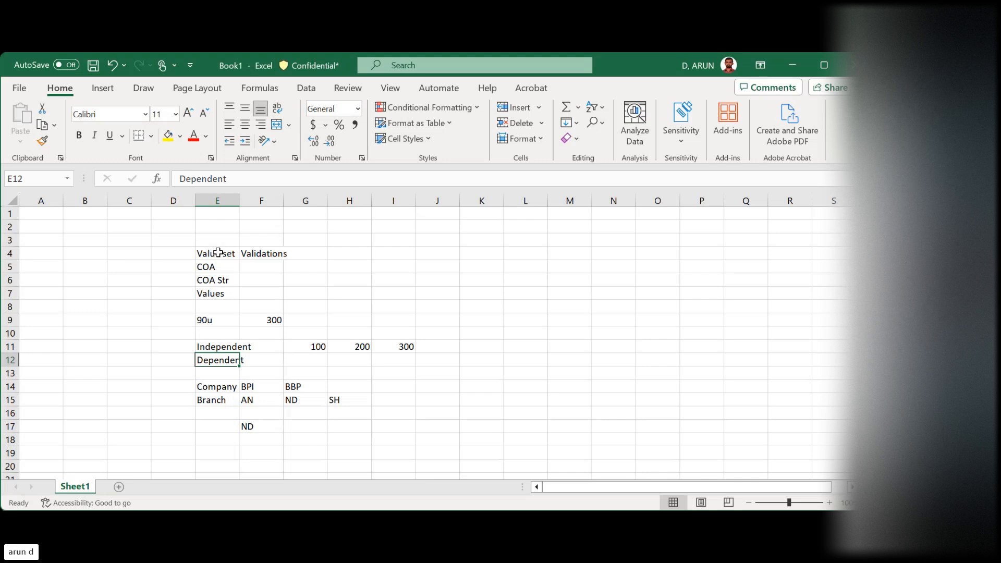
pyautogui.press('Right')
pyautogui.press('Right')
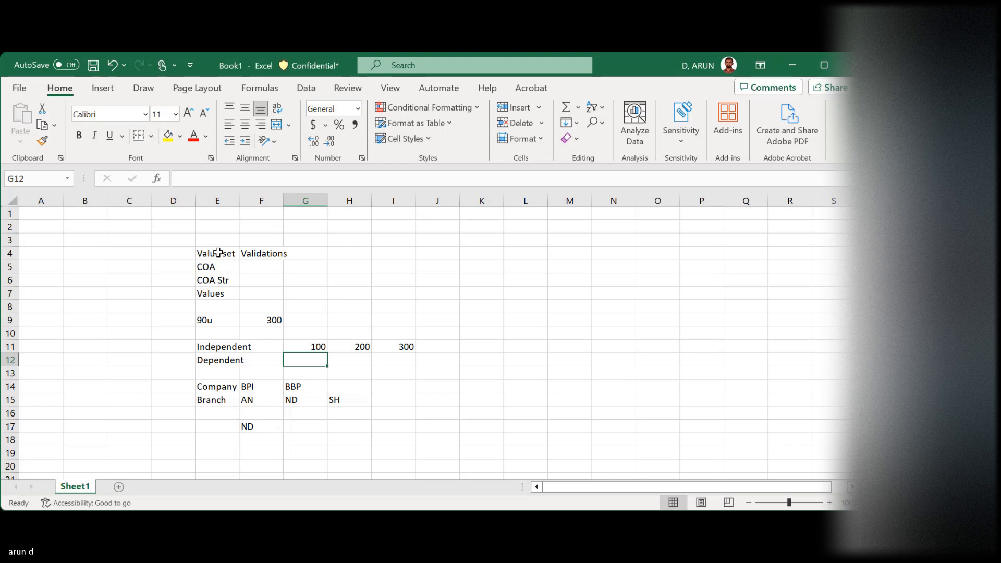
pyautogui.press('Left')
pyautogui.press('Left')
pyautogui.press('Up')
pyautogui.press('Up')
pyautogui.press('Up')
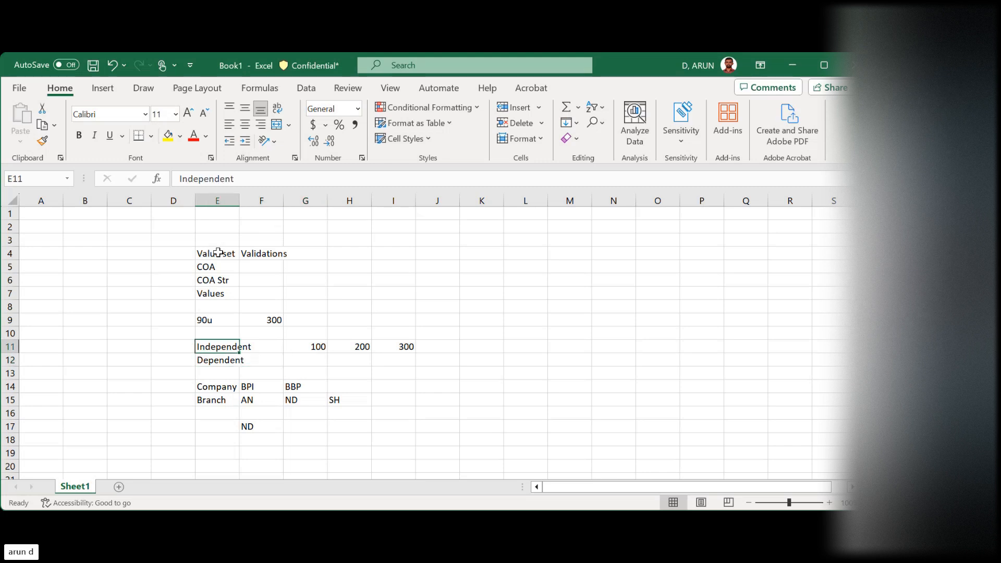
# Review the Value set and Validations labels in row 4 and the COA label in cell E5
pyautogui.click(218, 253)
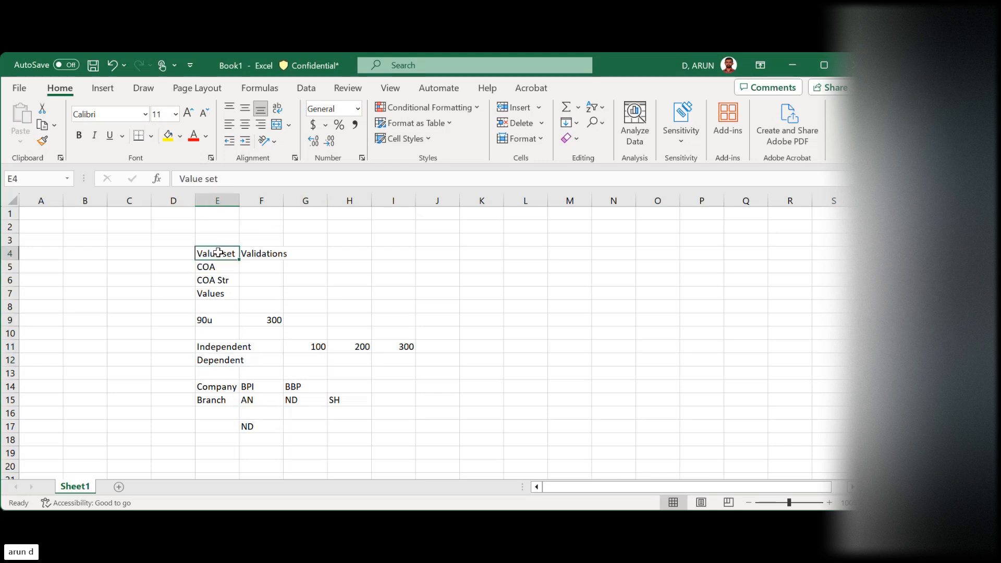
pyautogui.press('Right')
pyautogui.press('Left')
pyautogui.press('Right')
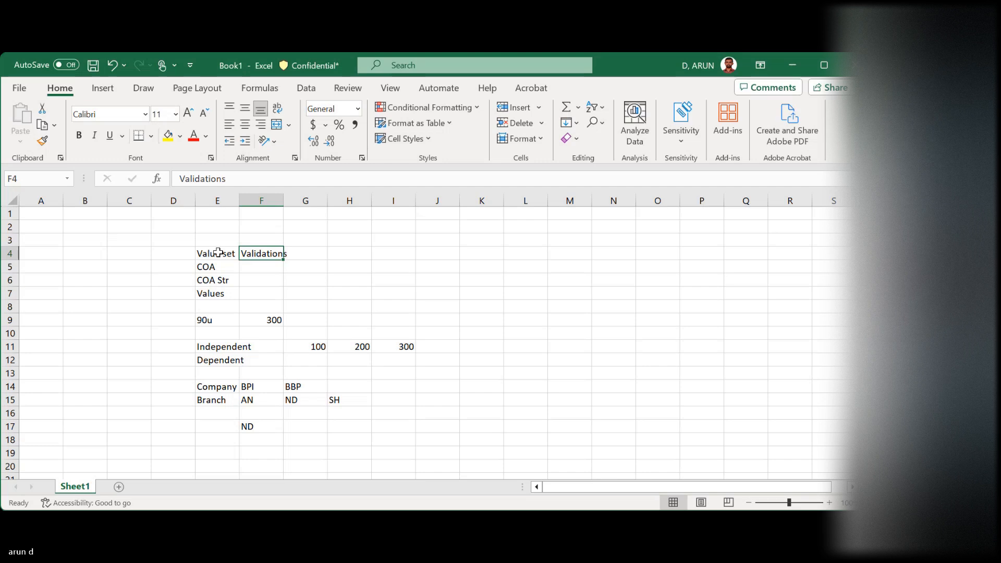
pyautogui.press('Right')
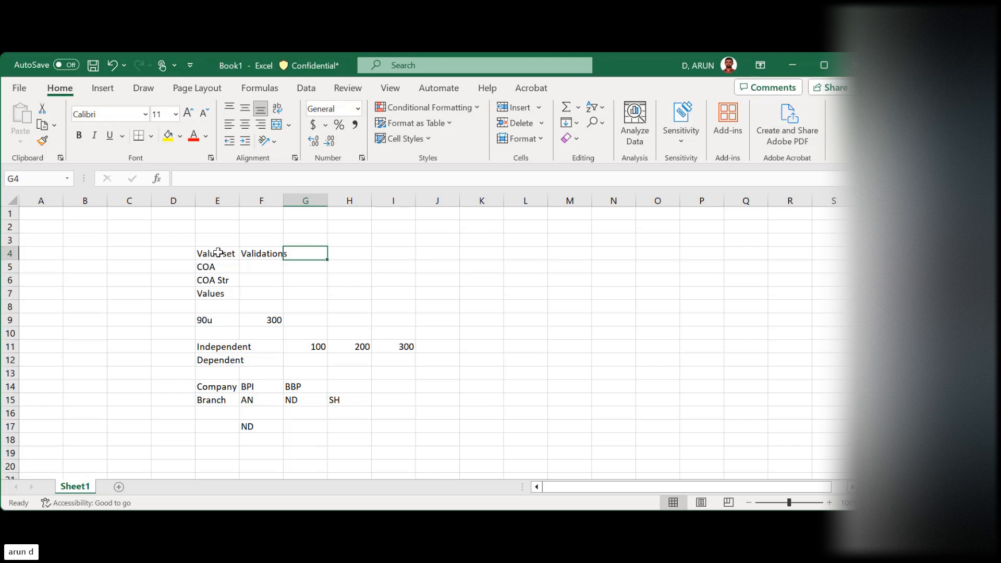
pyautogui.press('Left')
pyautogui.press('Left')
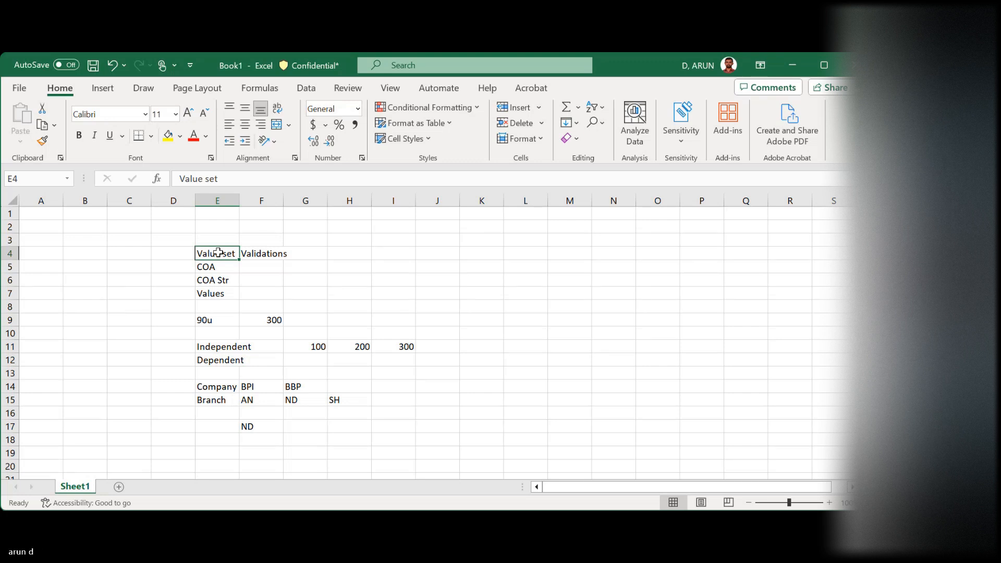
pyautogui.press('Down')
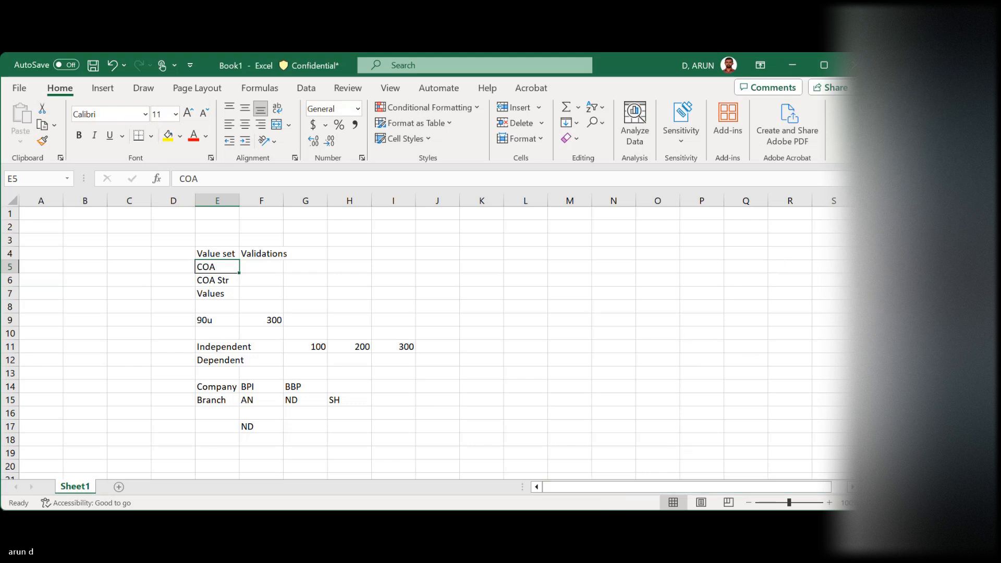
# Switch to Oracle Fusion in the browser and start creating a value set from the Manage Chart of Accounts Value Sets task
pyautogui.click(576, 459)
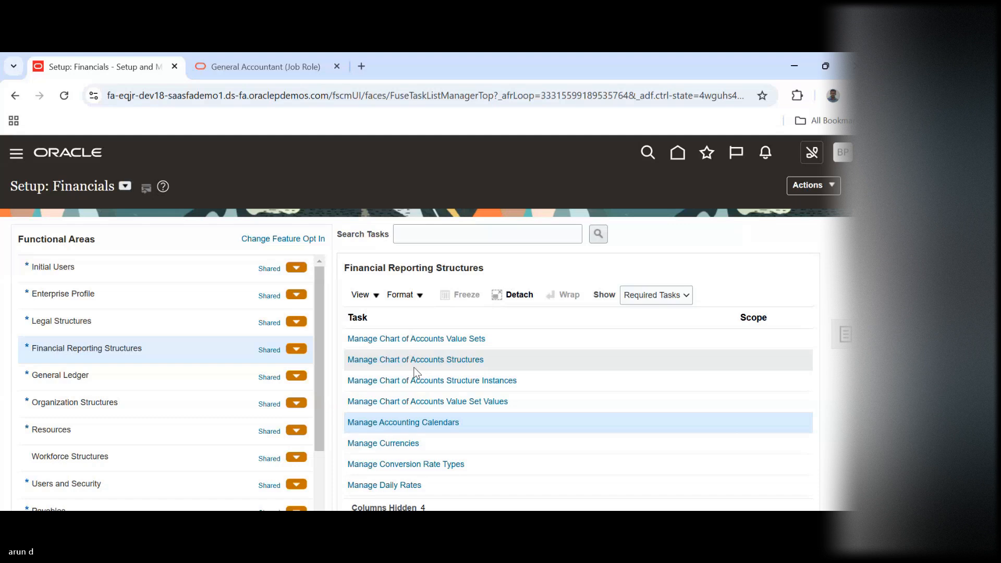
pyautogui.click(437, 338)
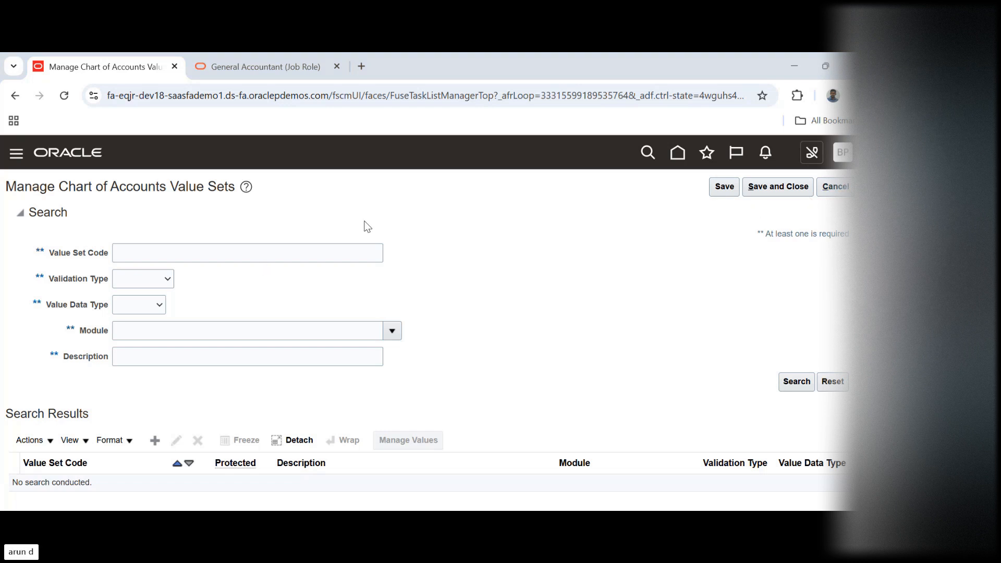
pyautogui.click(847, 192)
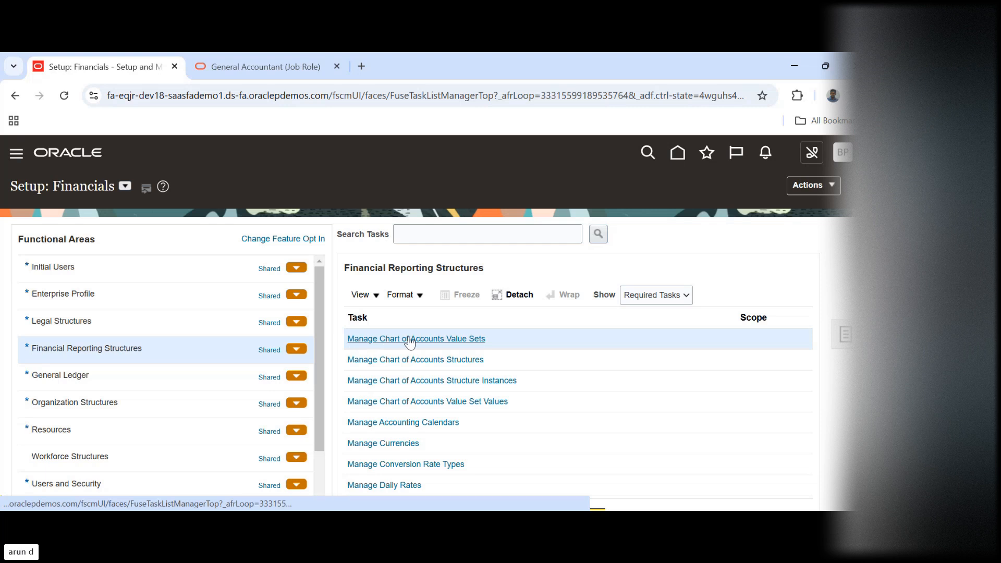
pyautogui.click(461, 338)
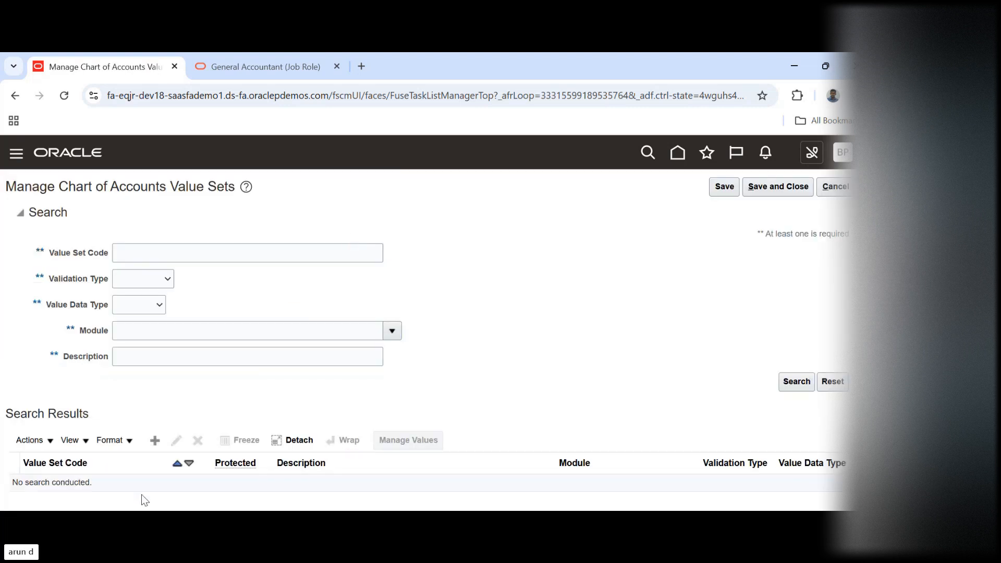
pyautogui.click(155, 441)
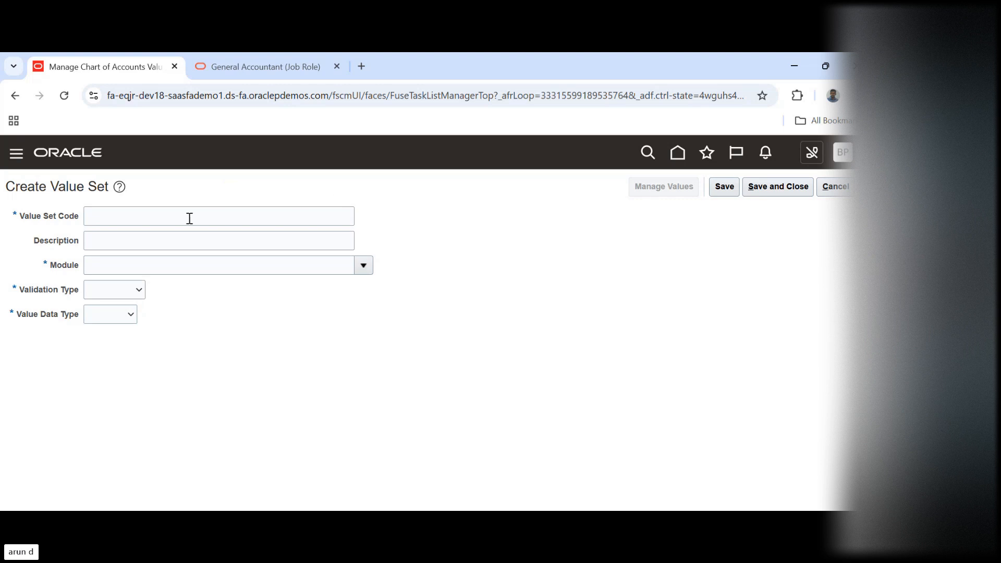
# Enter BPI_COMPANY as the code of the new value set
pyautogui.click(170, 219)
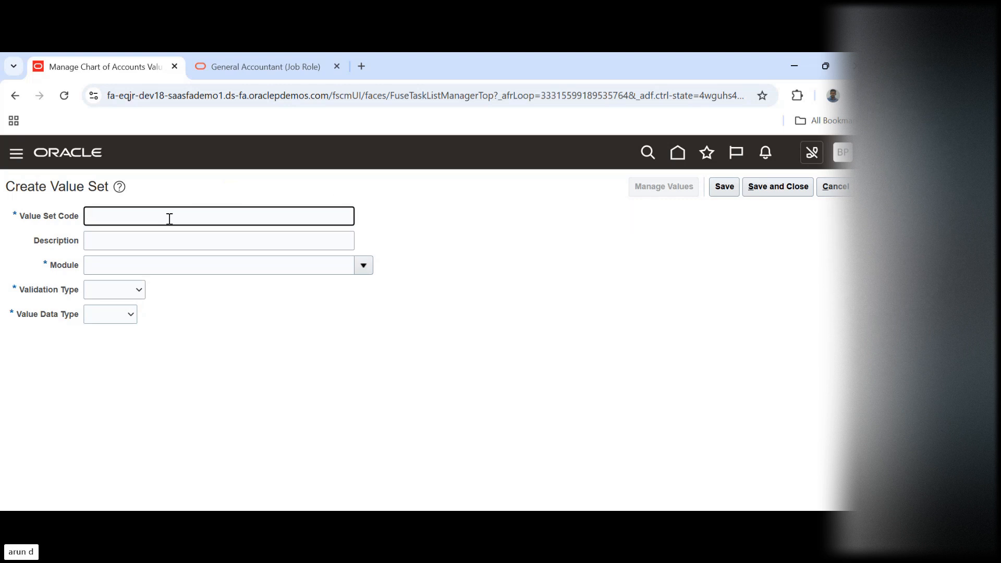
pyautogui.write('bpl')
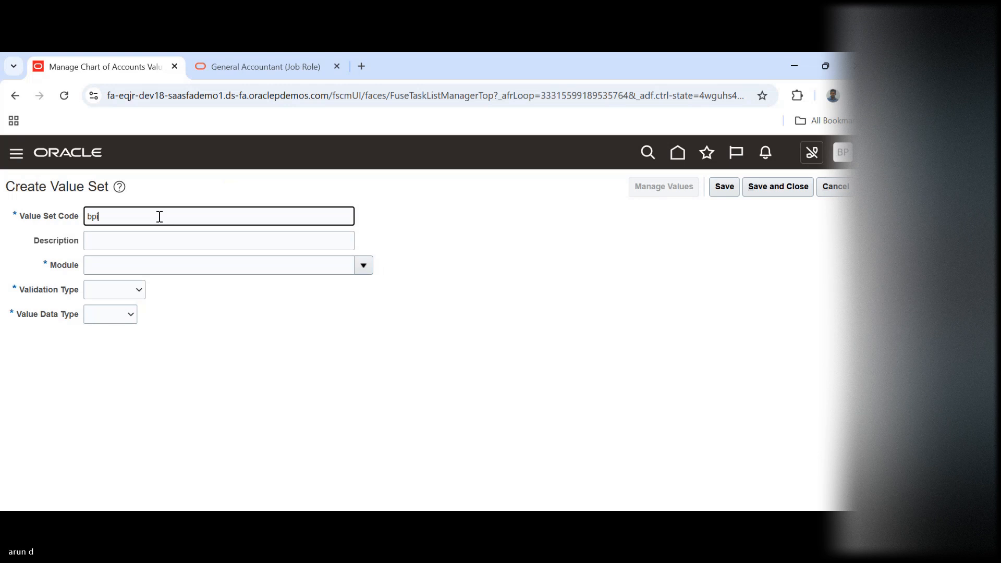
pyautogui.press('BackSpace')
pyautogui.press('BackSpace')
pyautogui.press('BackSpace')
pyautogui.write('BPI_COMP')
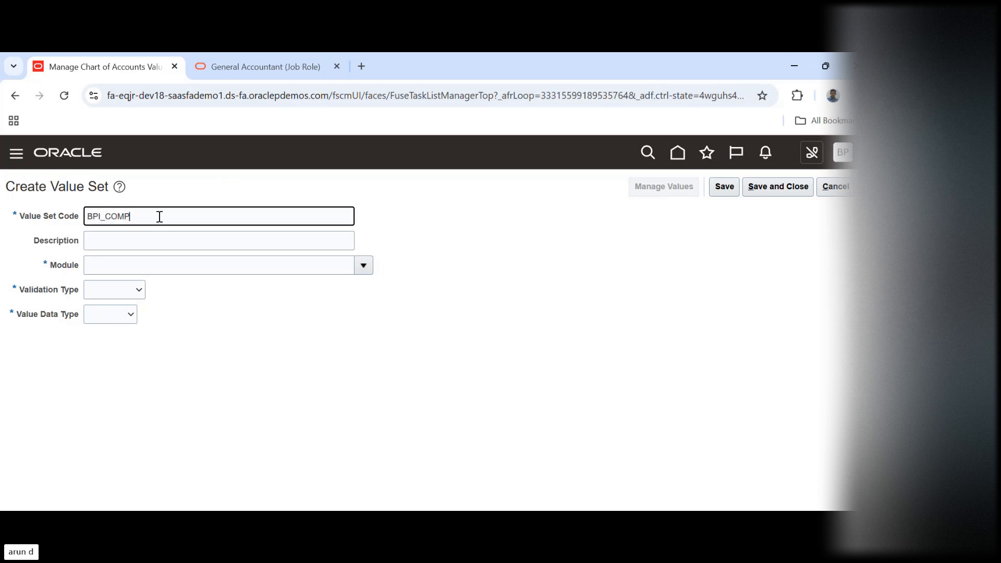
pyautogui.write('ANY')
pyautogui.press('Tab')
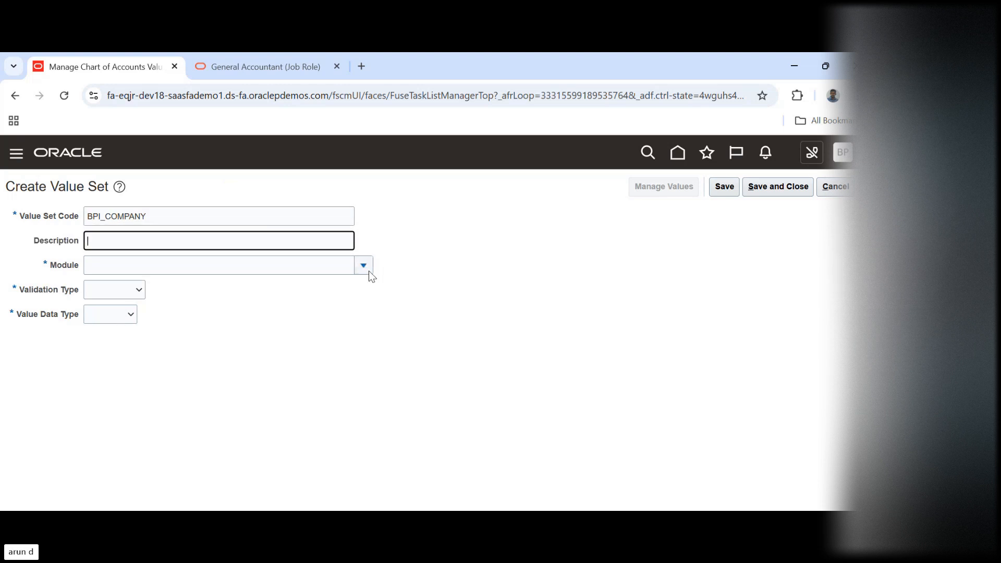
# Assign the BPI_COMPANY value set to the General Ledger module with the Independent validation type
pyautogui.click(369, 271)
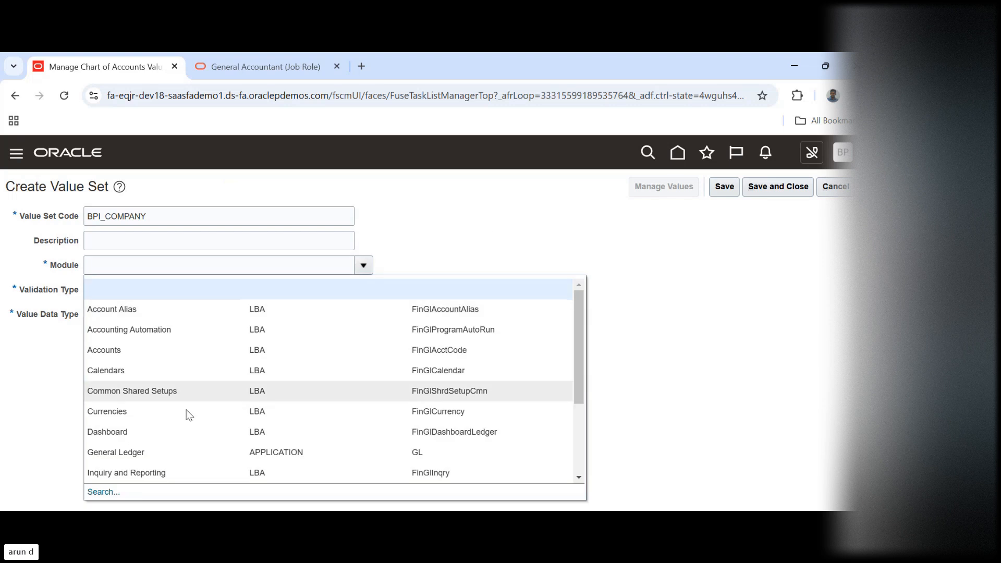
pyautogui.click(220, 449)
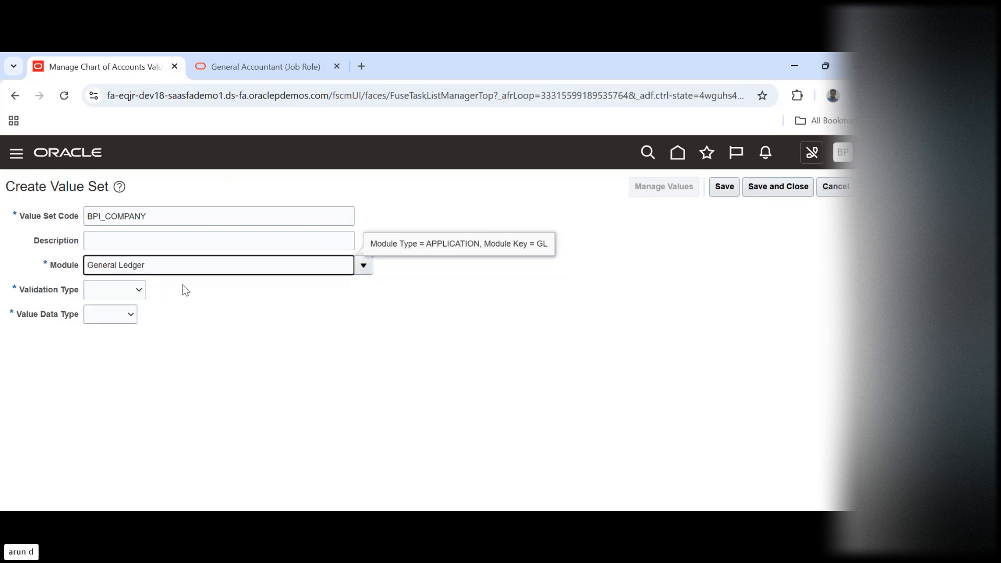
pyautogui.click(113, 295)
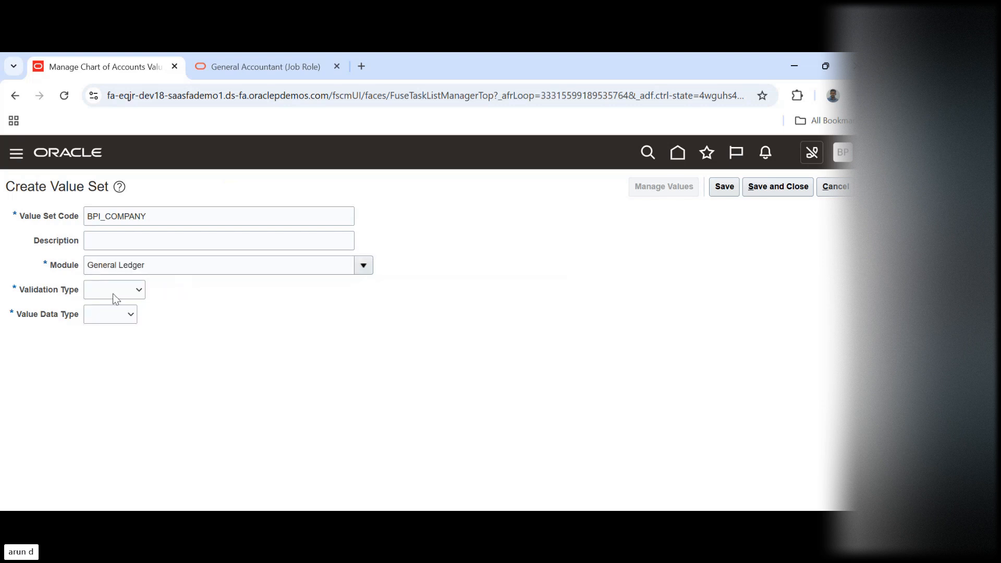
pyautogui.press('Down')
pyautogui.press('Down')
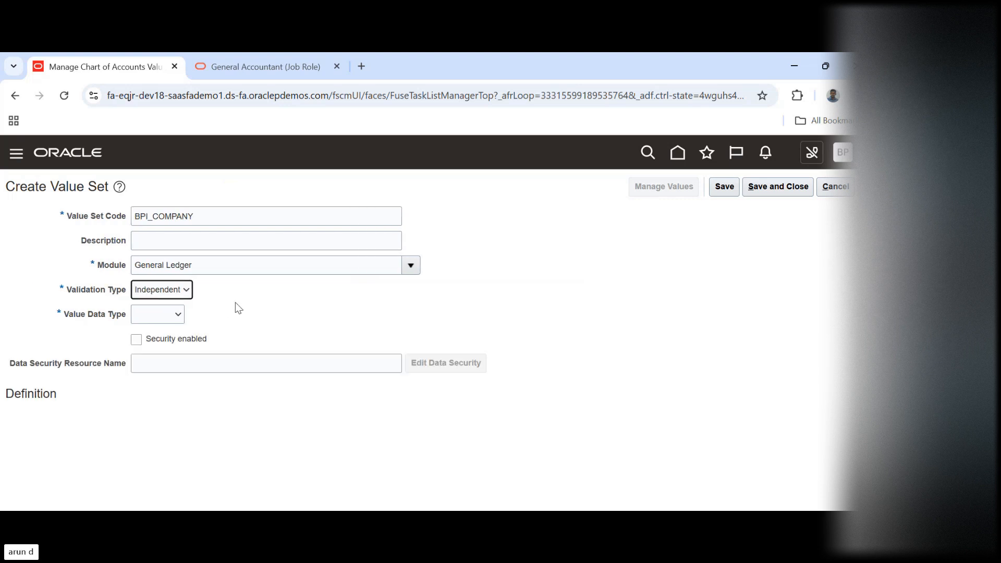
# Set the value data type to Character and the value subtype to Text for the BPI_COMPANY value set
pyautogui.click(156, 310)
pyautogui.press('Down')
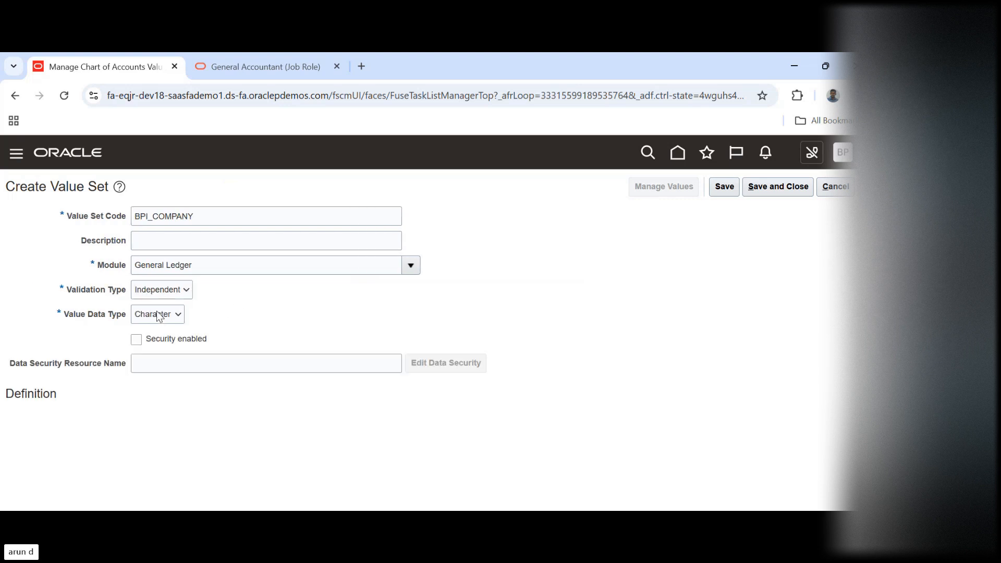
pyautogui.press('Return')
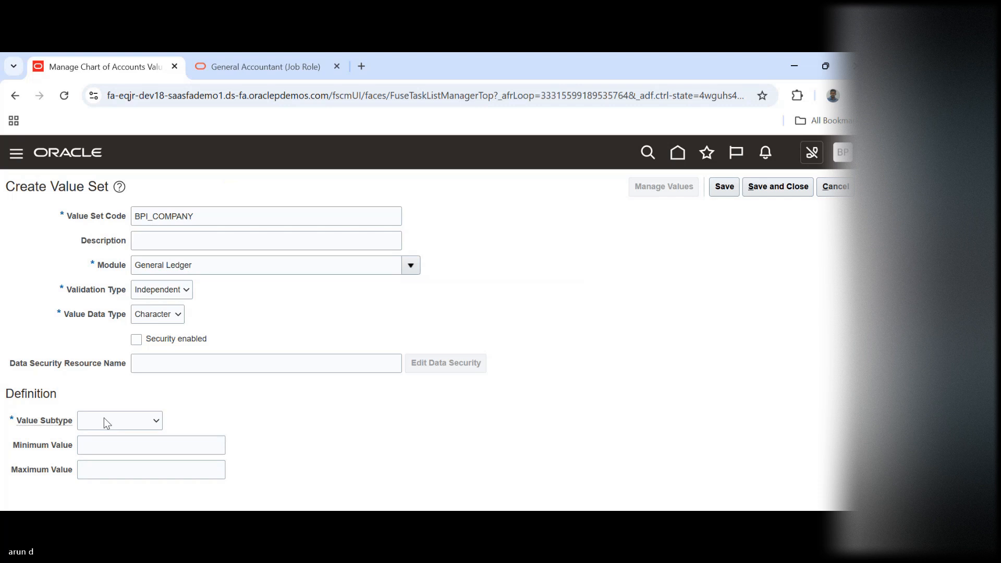
pyautogui.click(104, 420)
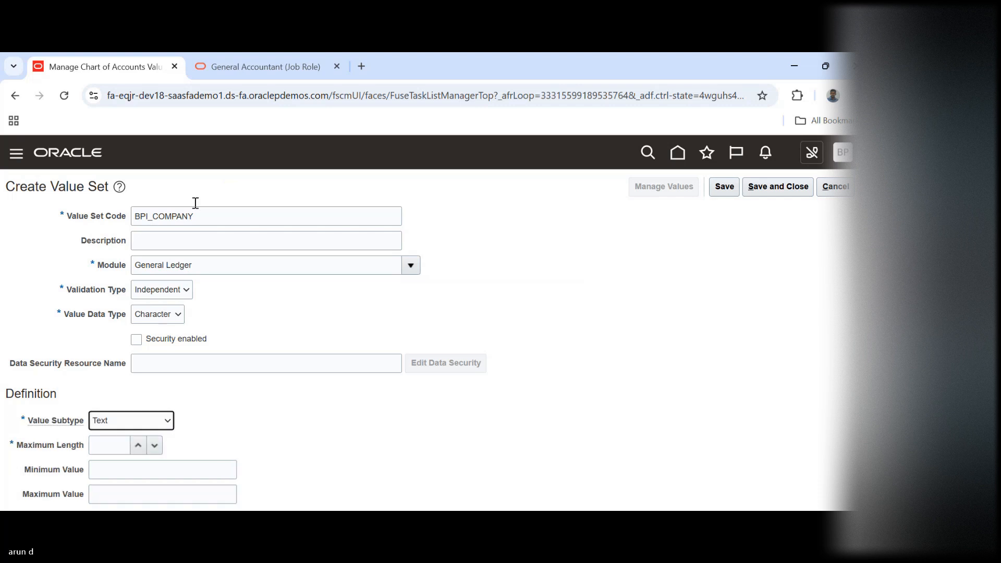
pyautogui.click(112, 446)
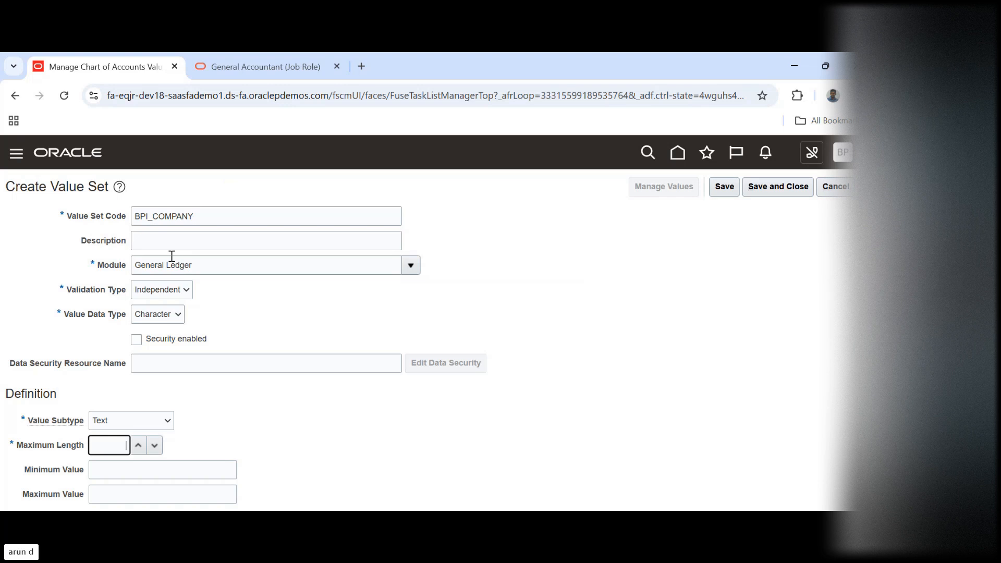
# Cycle the BPI_COMPANY validation type through options such as Subset and Dependent, and return it to Independent
pyautogui.click(171, 292)
pyautogui.press('Down')
pyautogui.press('Down')
pyautogui.press('Down')
pyautogui.press('Down')
pyautogui.press('Down')
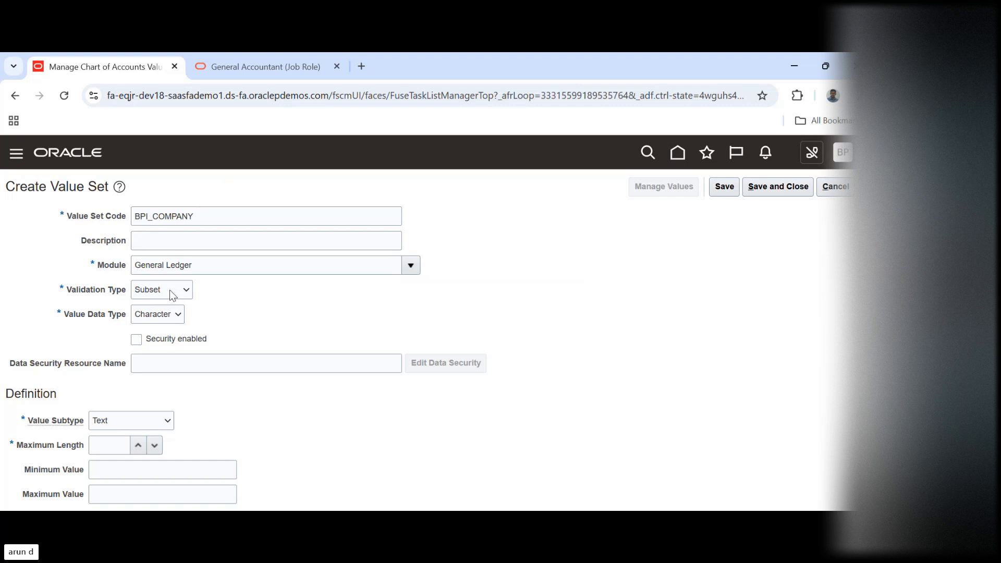
pyautogui.press('Up')
pyautogui.press('Up')
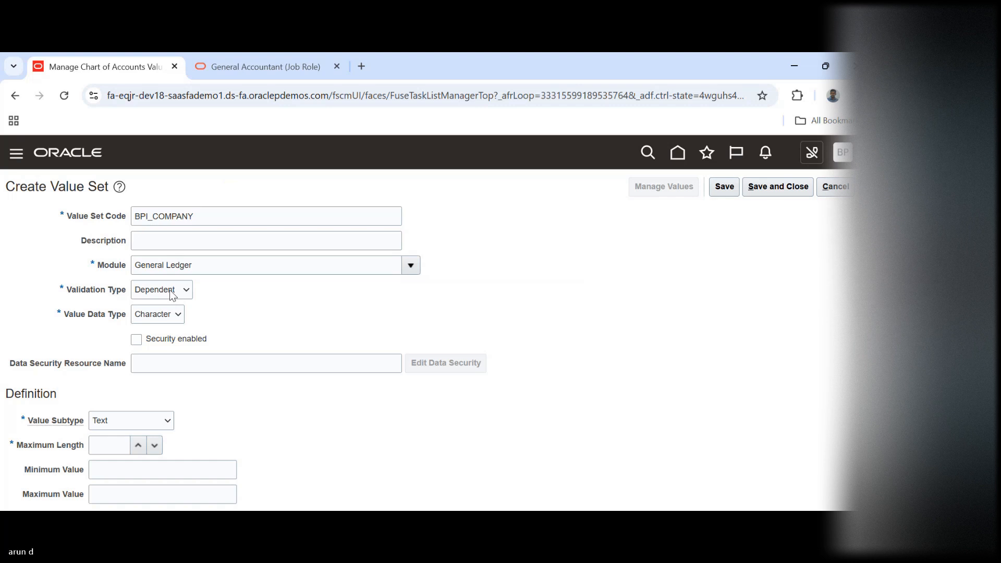
pyautogui.press('Up')
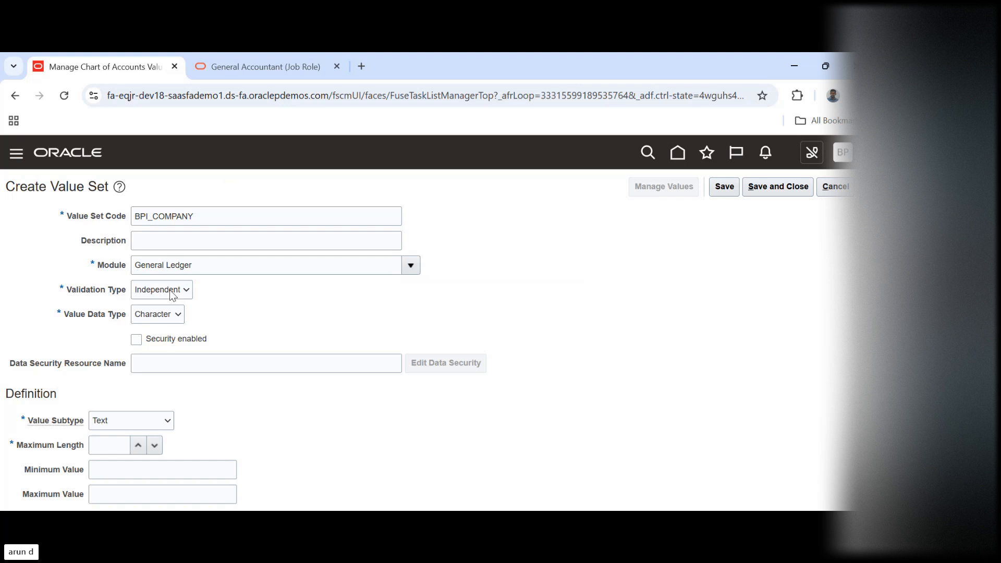
# Set the maximum length of the BPI_COMPANY value set to 2, and save and close it
pyautogui.click(106, 447)
pyautogui.write('2')
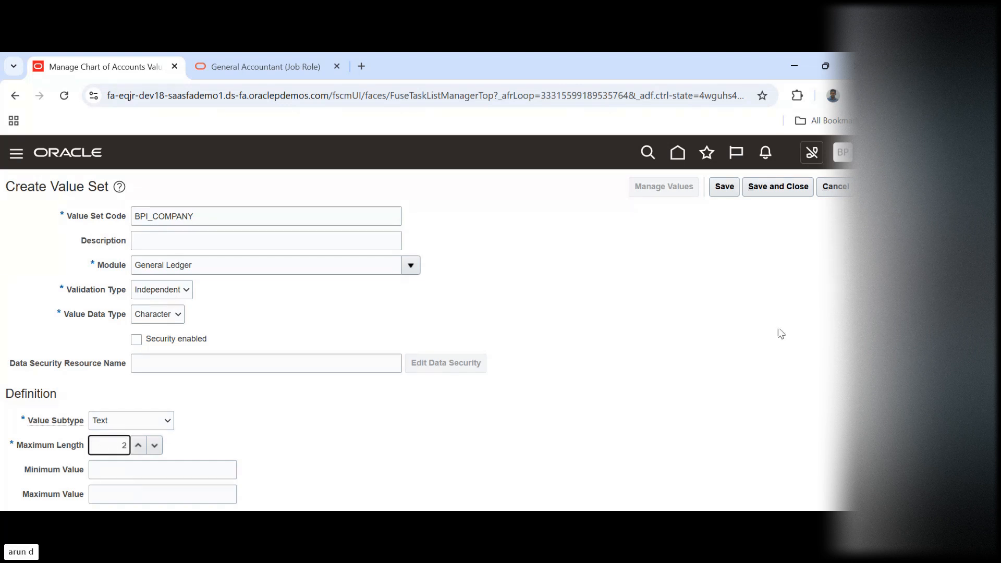
pyautogui.click(685, 293)
pyautogui.click(778, 187)
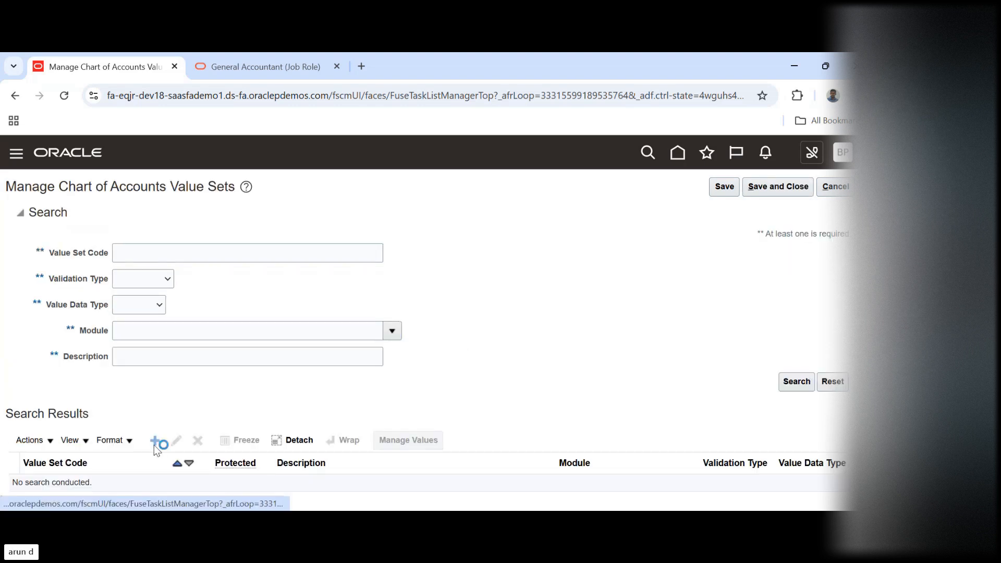
# Start another chart of accounts value set with the code BPI_DEPARTMENT
pyautogui.click(155, 440)
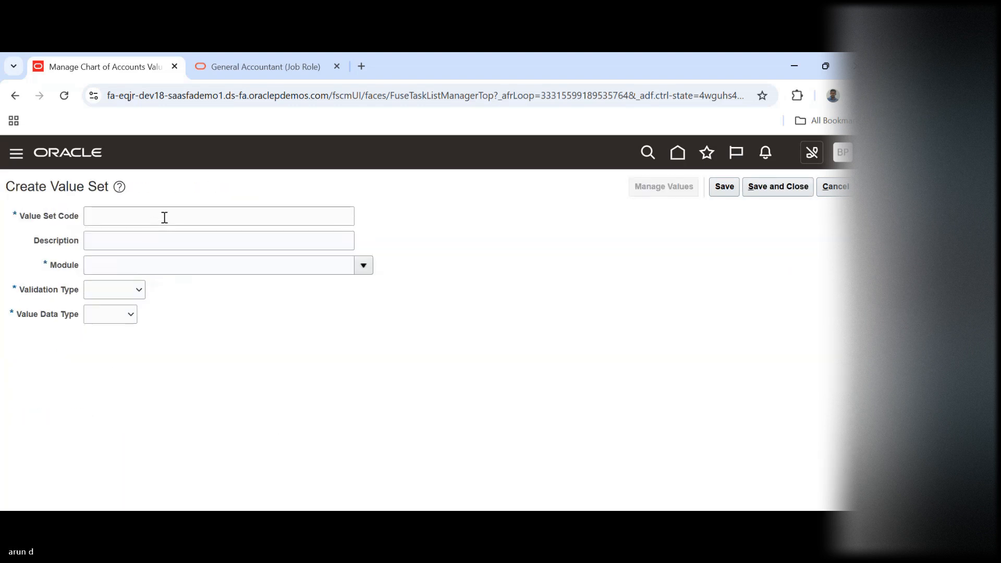
pyautogui.click(164, 218)
pyautogui.write('B')
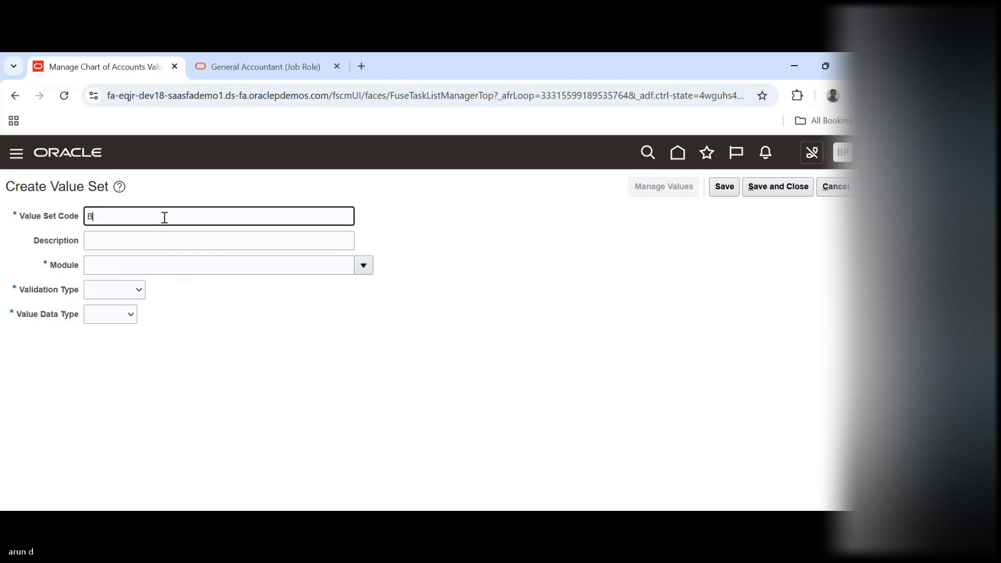
pyautogui.write('PI_DEPARTMENT')
pyautogui.press('Tab')
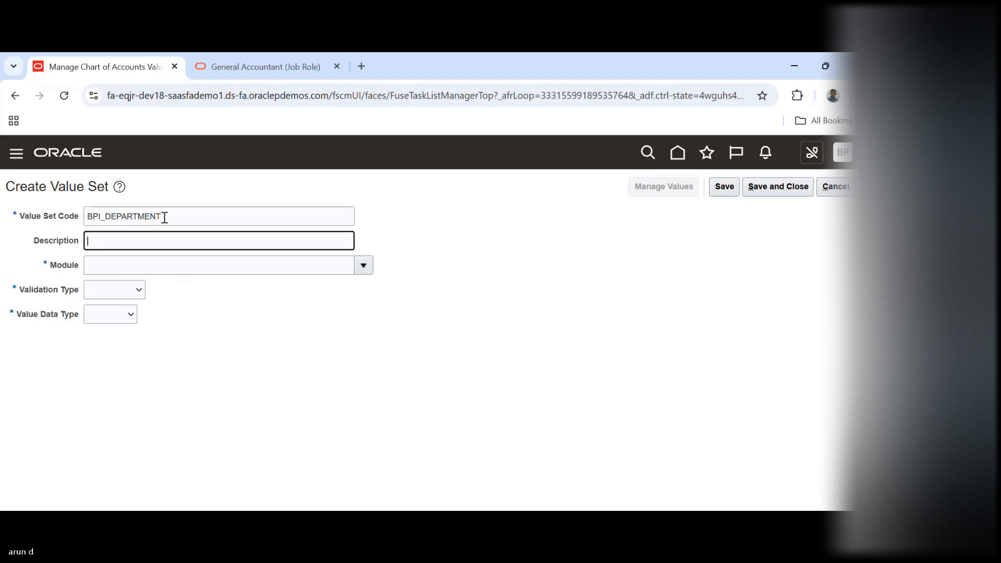
# Assign the BPI_DEPARTMENT value set to the General Ledger module with the Independent validation type
pyautogui.click(364, 267)
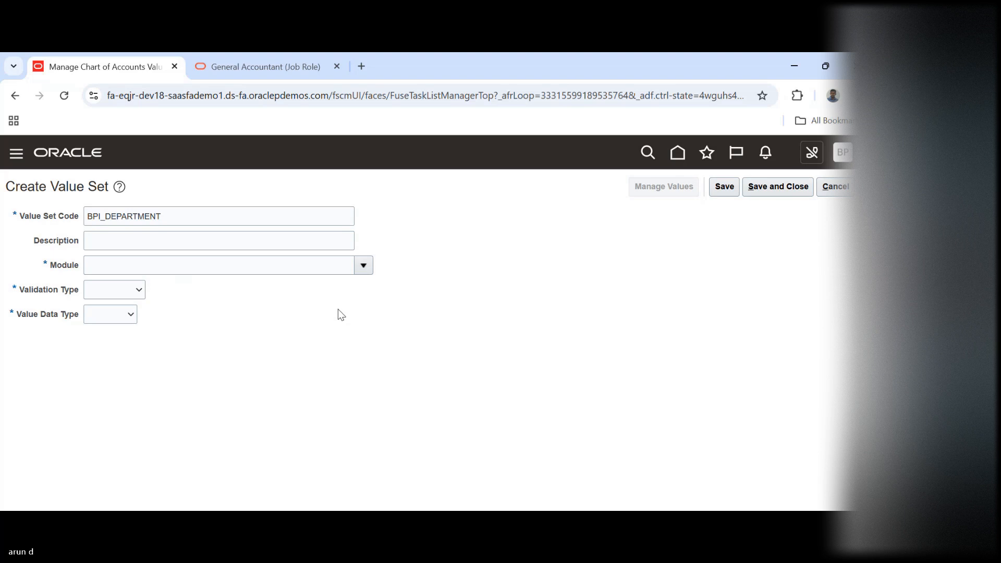
pyautogui.click(250, 307)
pyautogui.click(120, 343)
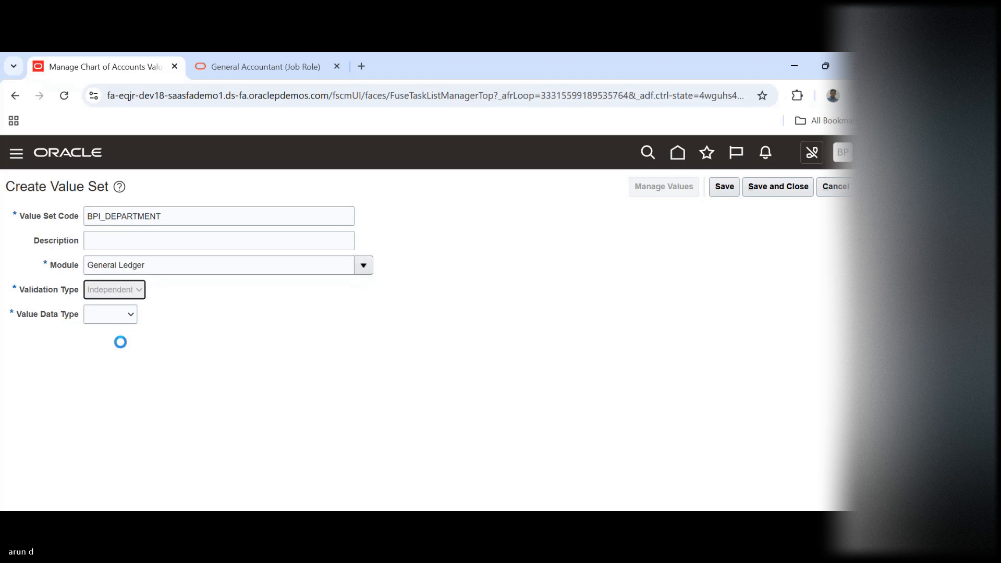
# Set the value data type to Character and the value subtype to Text for the BPI_DEPARTMENT value set
pyautogui.click(170, 311)
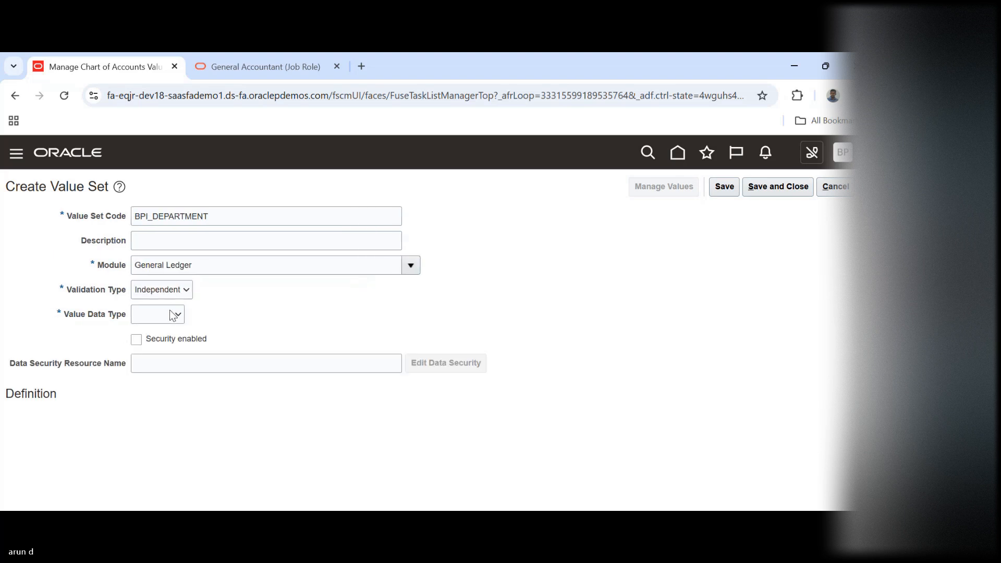
pyautogui.click(164, 349)
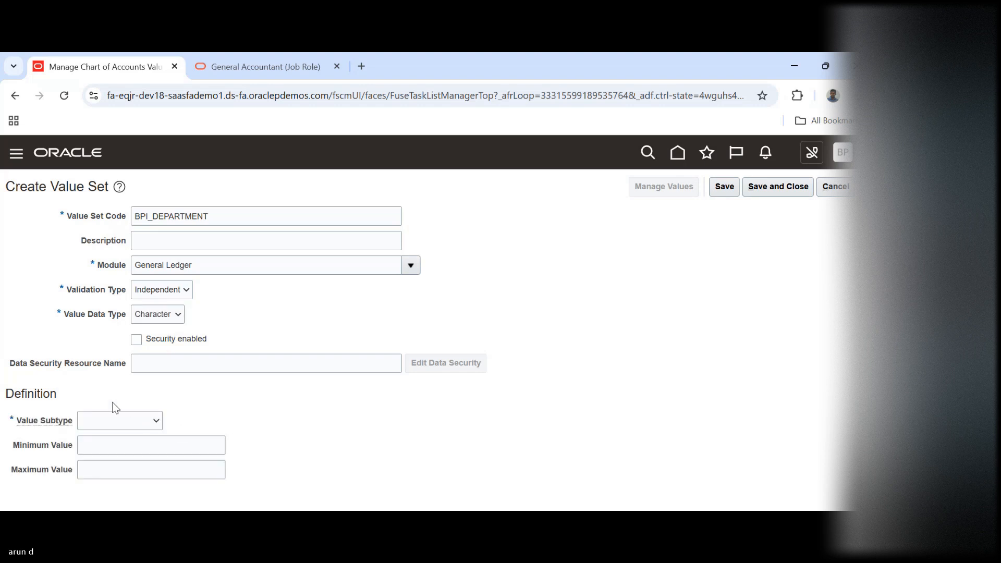
pyautogui.click(119, 420)
pyautogui.click(123, 463)
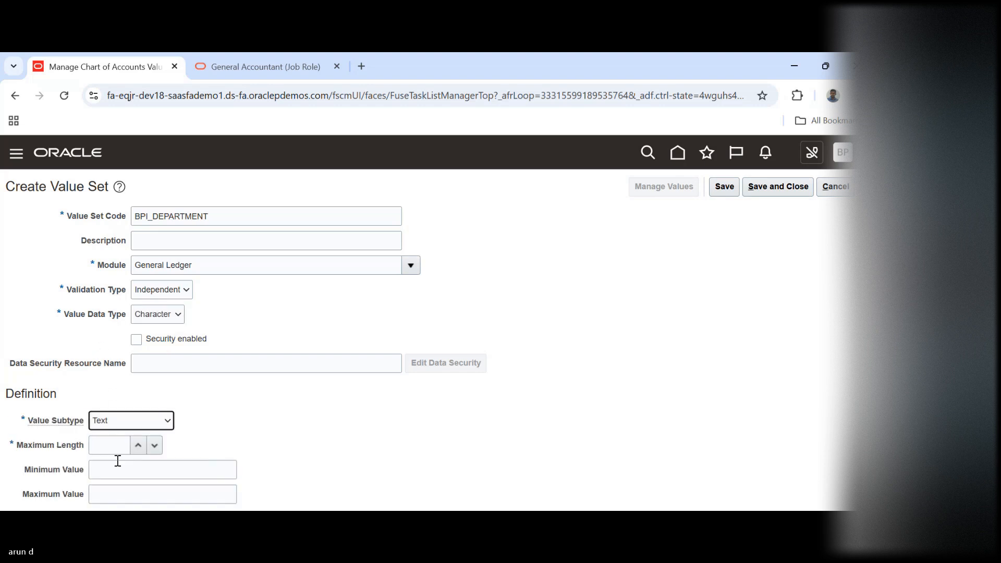
# Set the maximum length of the BPI_DEPARTMENT value set to 2, and save and close it
pyautogui.click(106, 443)
pyautogui.write('2')
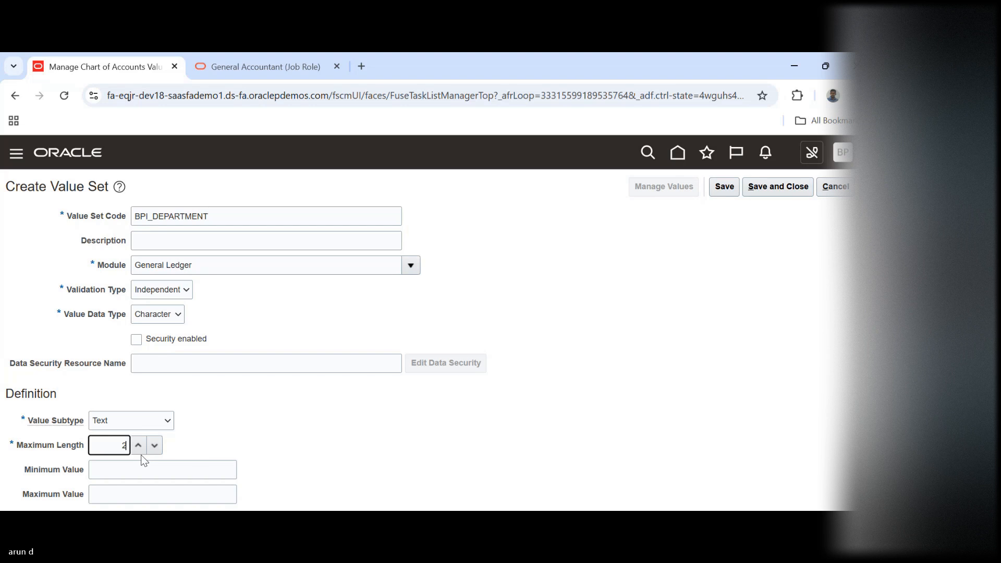
pyautogui.click(778, 186)
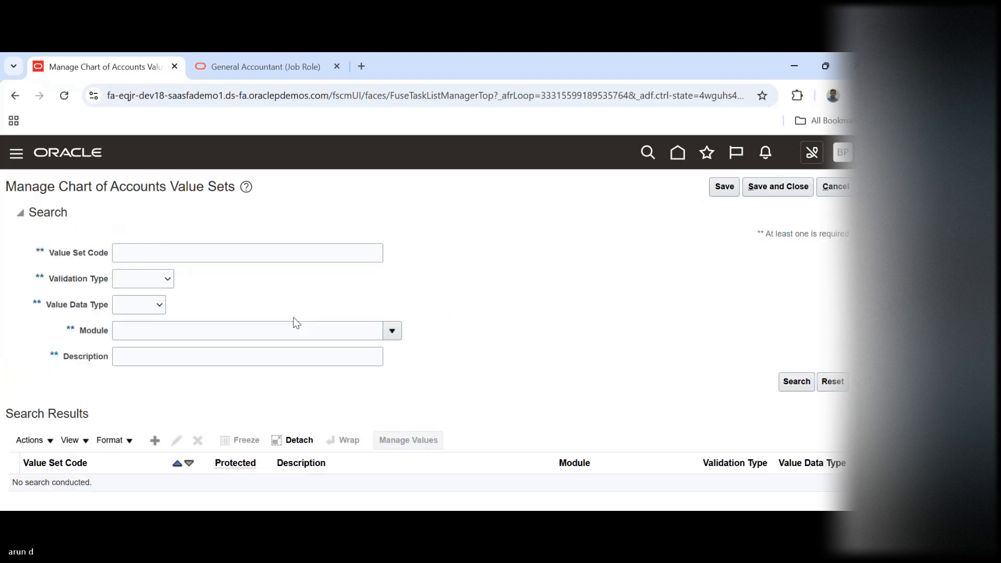
# Start another chart of accounts value set with the code BPI_ACCOUNT
pyautogui.click(154, 440)
pyautogui.click(187, 212)
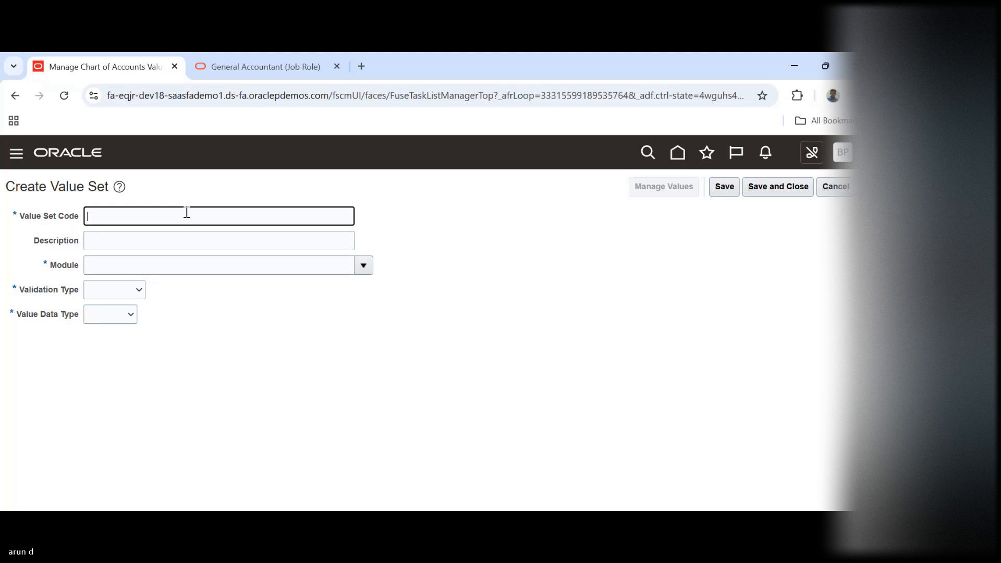
pyautogui.write('BPI_ACCOUNT')
pyautogui.press('Tab')
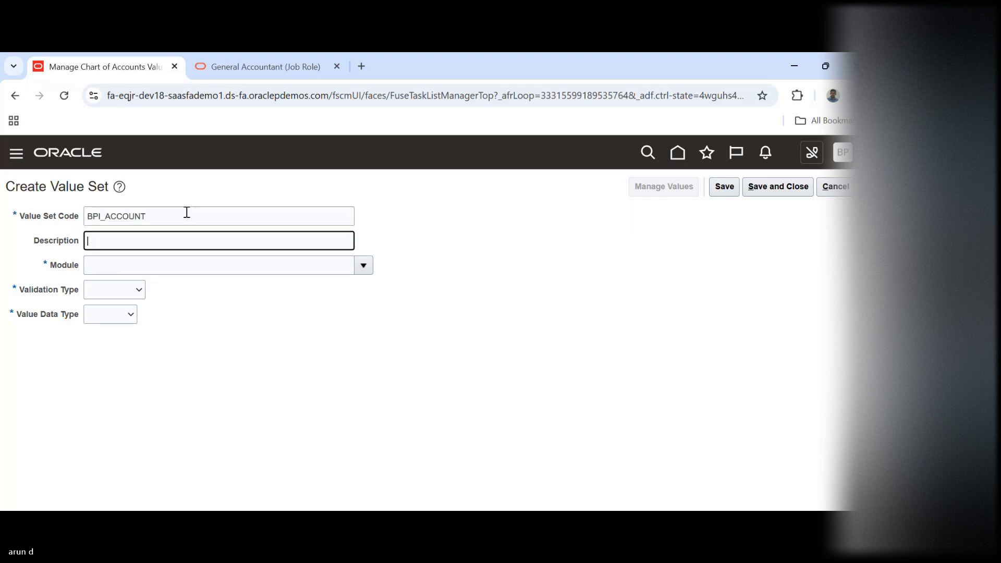
# Assign the BPI_ACCOUNT value set to the General Ledger module with the Independent validation type
pyautogui.click(364, 267)
pyautogui.click(277, 307)
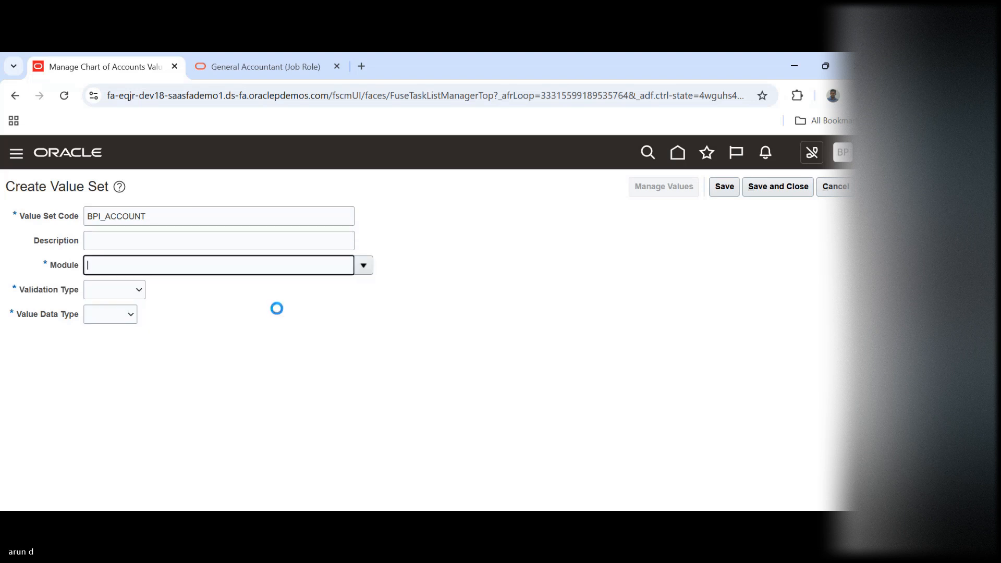
pyautogui.click(127, 289)
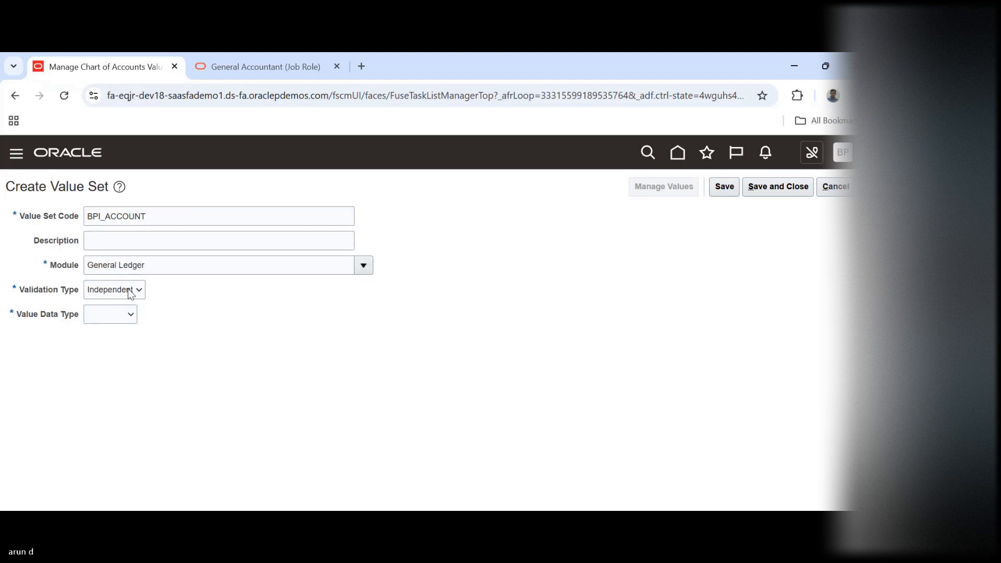
# Set the value data type to Character and the value subtype to Text for the BPI_ACCOUNT value set
pyautogui.click(151, 311)
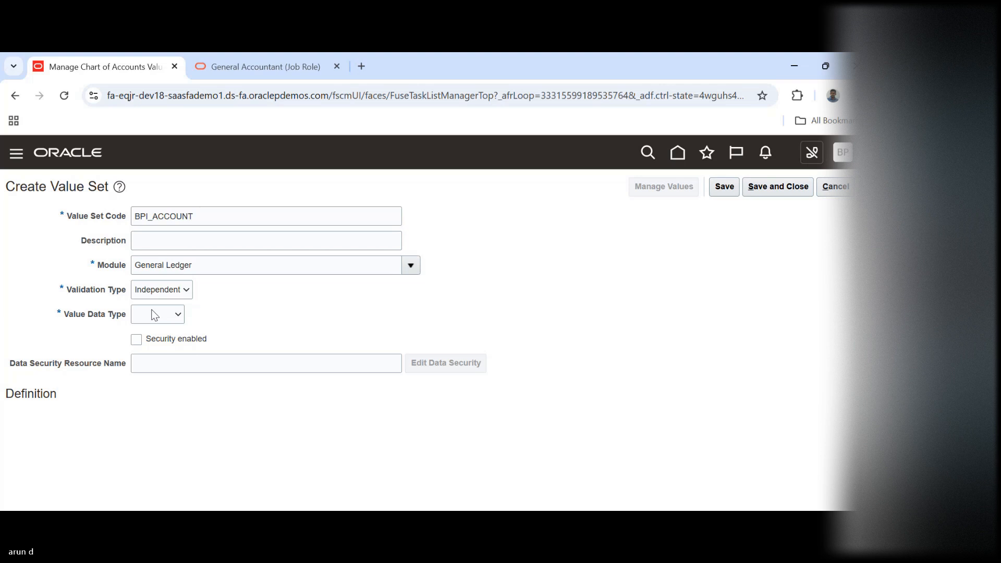
pyautogui.click(155, 315)
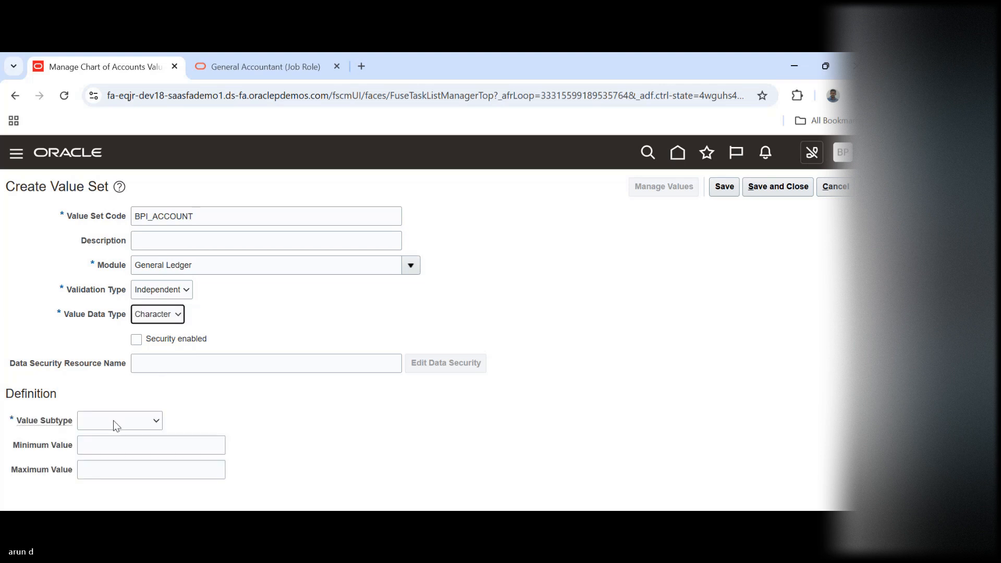
pyautogui.click(113, 421)
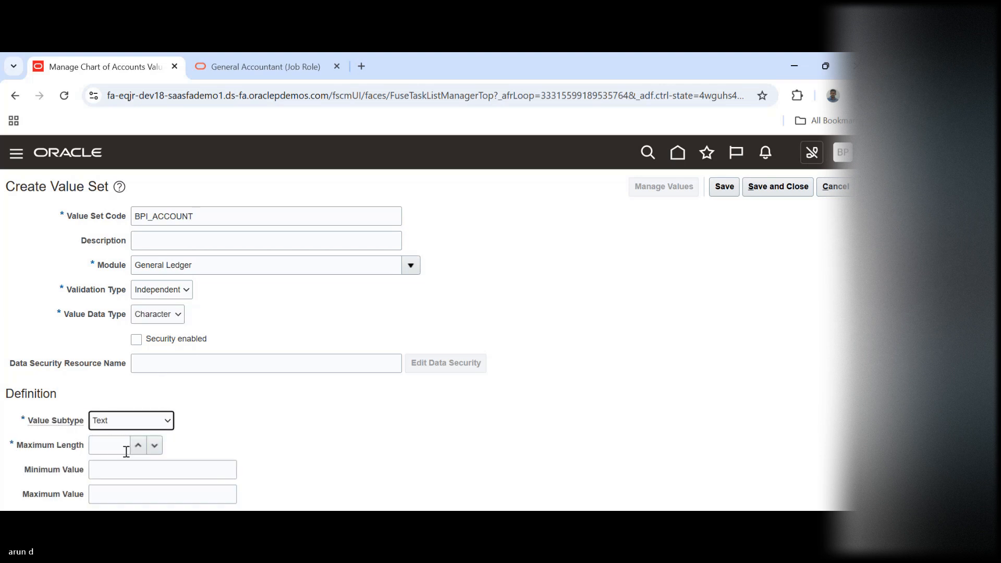
# Set the maximum length of the BPI_ACCOUNT value set to 4, and save and close it
pyautogui.click(117, 450)
pyautogui.write('4')
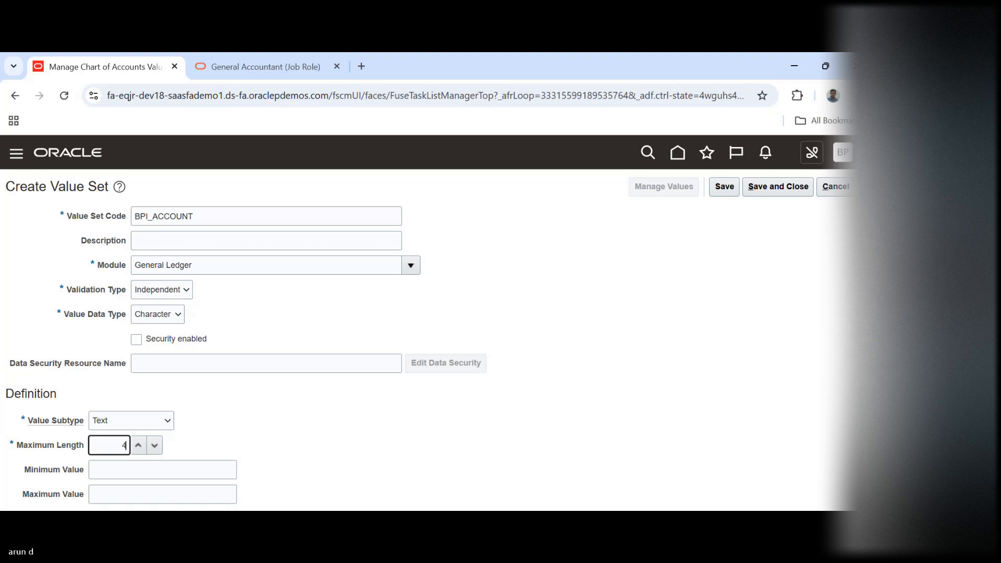
pyautogui.click(789, 193)
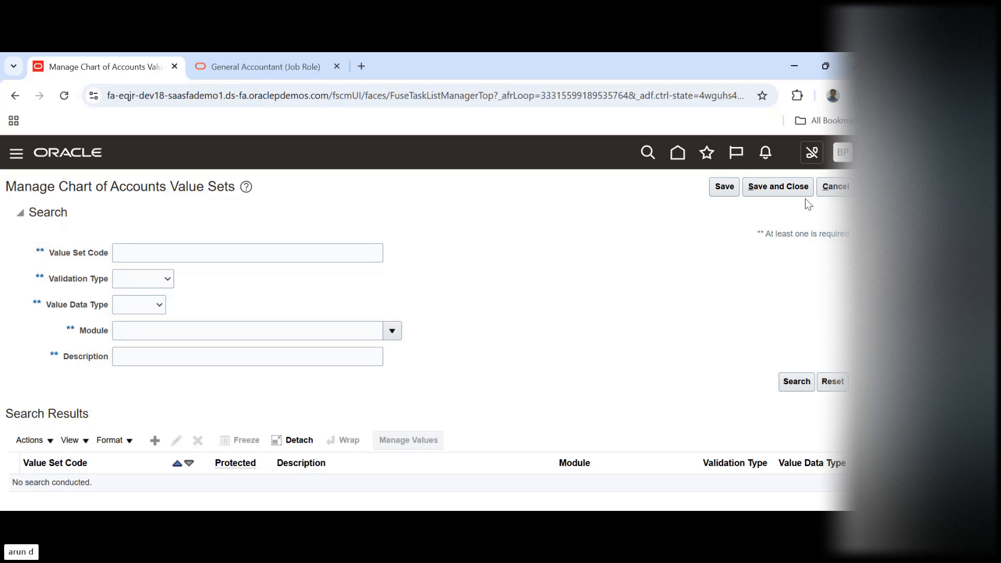
# Leave the value sets task, open Manage Chart of Accounts Structures, and manage the structures of the General Ledger Accounting Flexfield
pyautogui.click(836, 187)
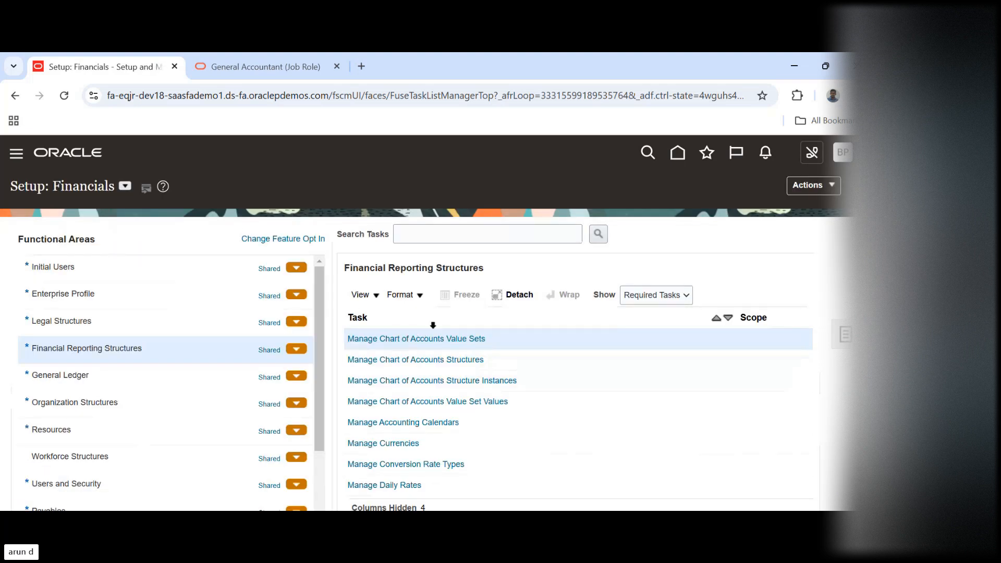
pyautogui.click(408, 360)
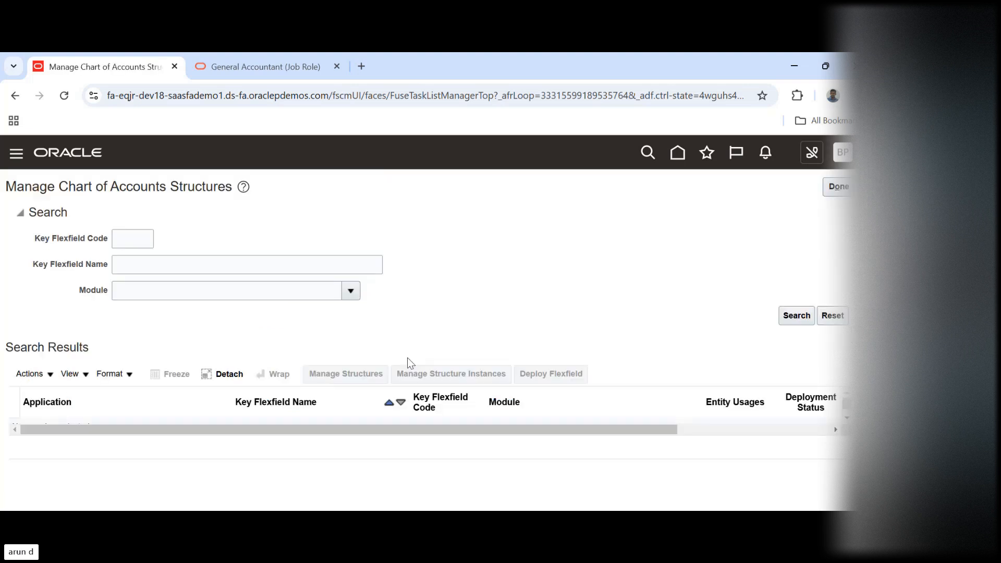
pyautogui.click(796, 319)
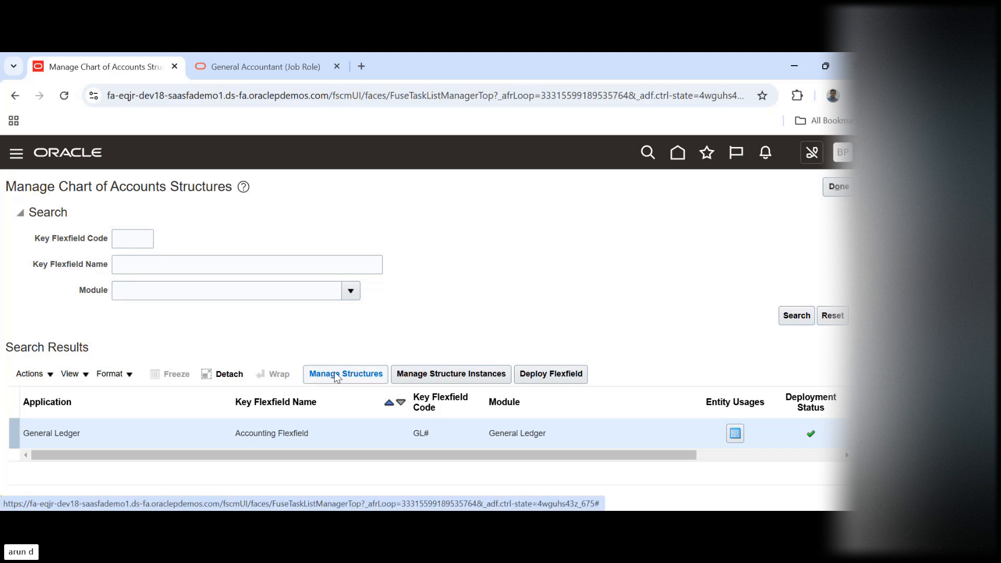
pyautogui.click(335, 375)
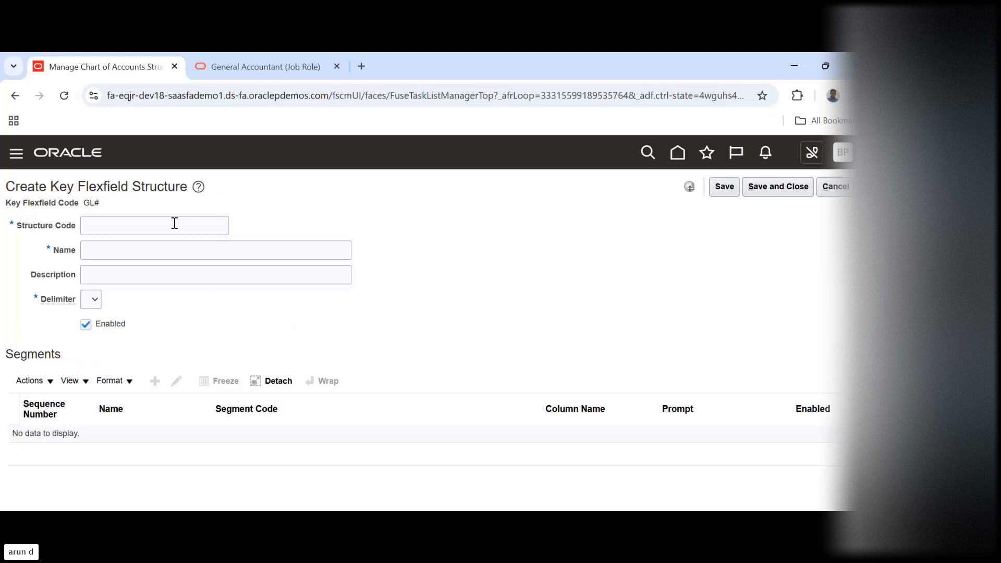
# Enter BPI_COA as both the structure code and the name of the new key flexfield structure
pyautogui.click(148, 225)
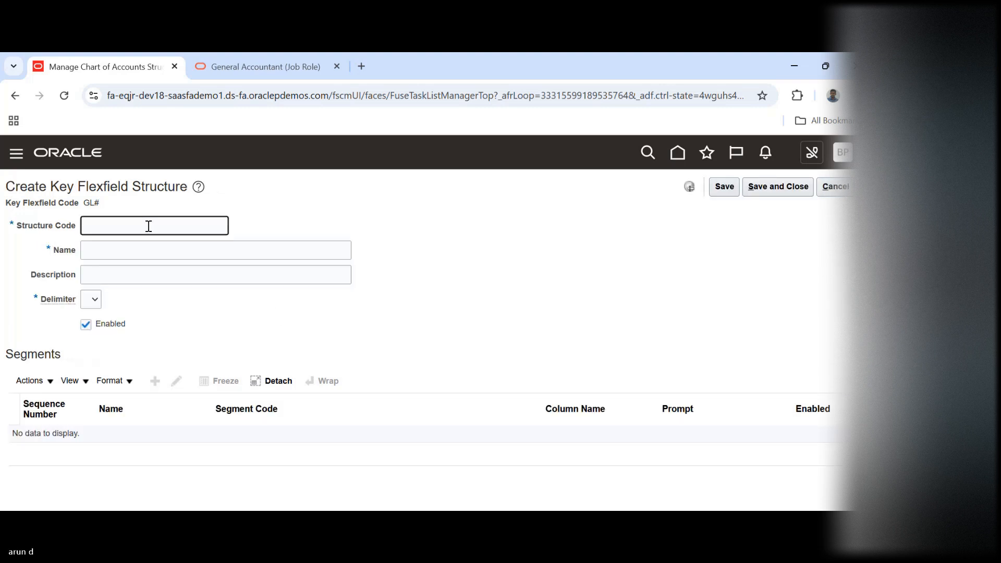
pyautogui.write('BPI_COA')
pyautogui.doubleClick(146, 225)
pyautogui.hotkey('ctrl', 'c')
pyautogui.press('Tab')
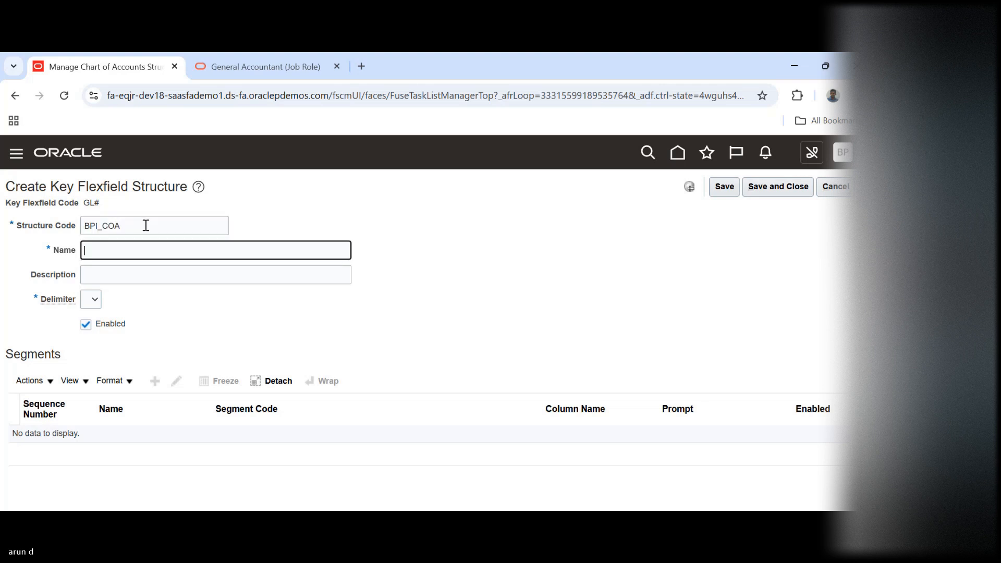
pyautogui.hotkey('ctrl', 'v')
pyautogui.press('Tab')
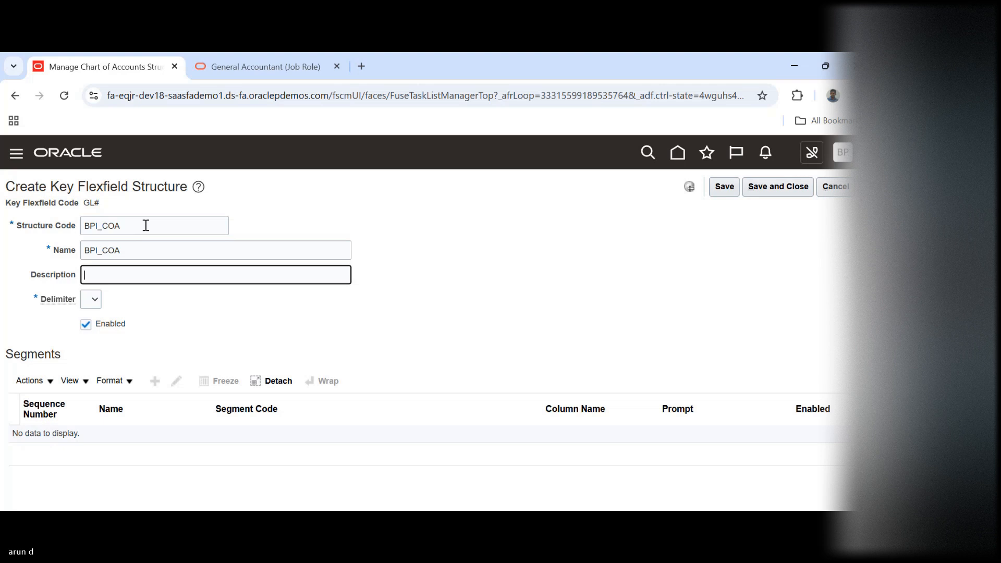
# Set the delimiter of the BPI_COA structure to a hyphen and save the structure
pyautogui.click(95, 308)
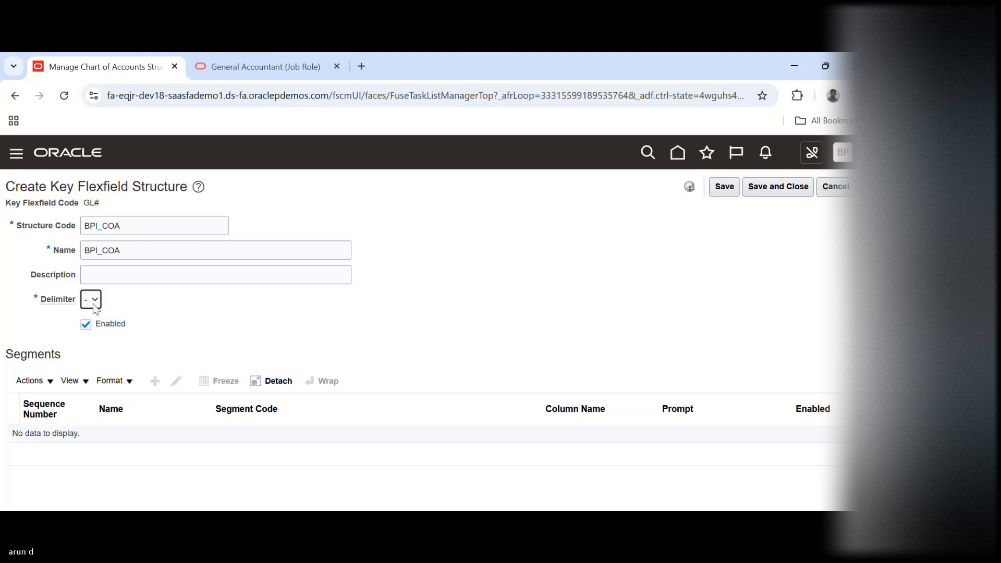
pyautogui.click(531, 351)
pyautogui.click(722, 189)
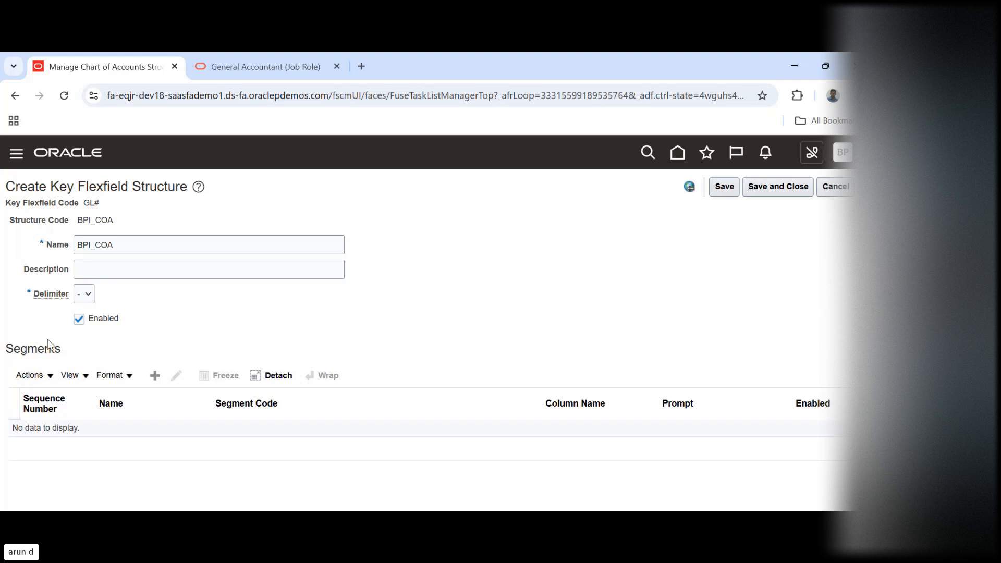
# Add a segment to the BPI_COA structure with the segment code COMPANY
pyautogui.click(156, 378)
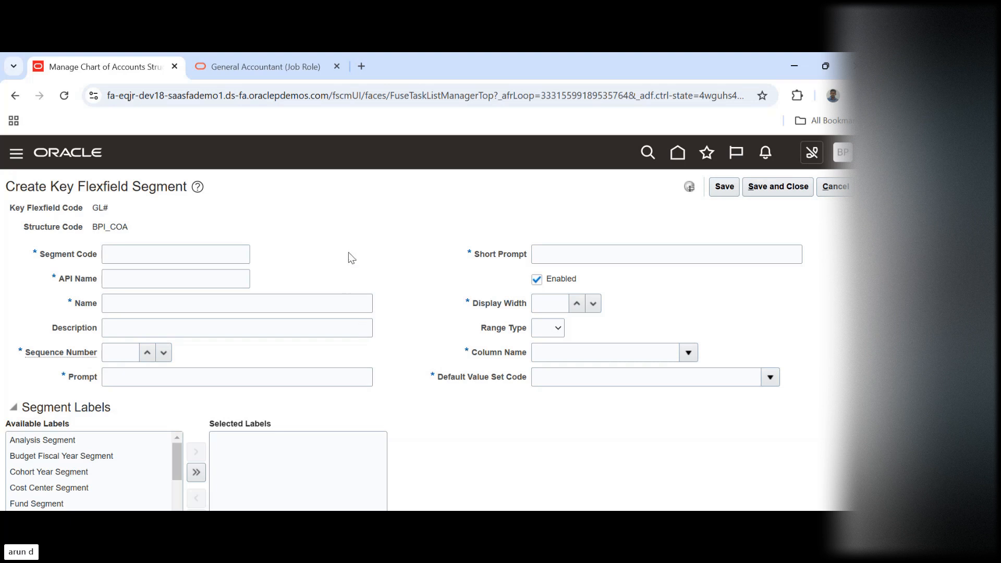
pyautogui.click(127, 255)
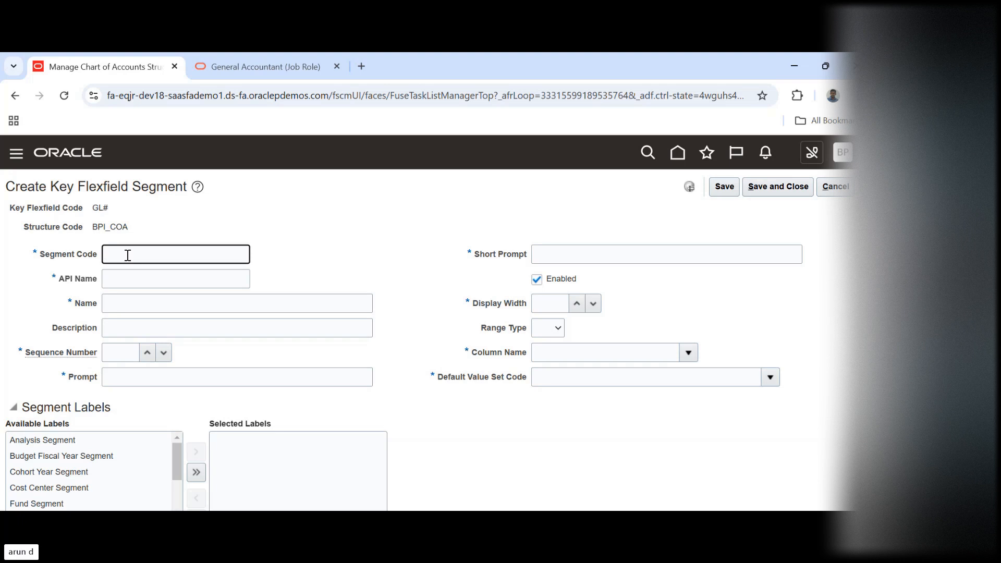
pyautogui.write('COMPANY')
pyautogui.press('Tab')
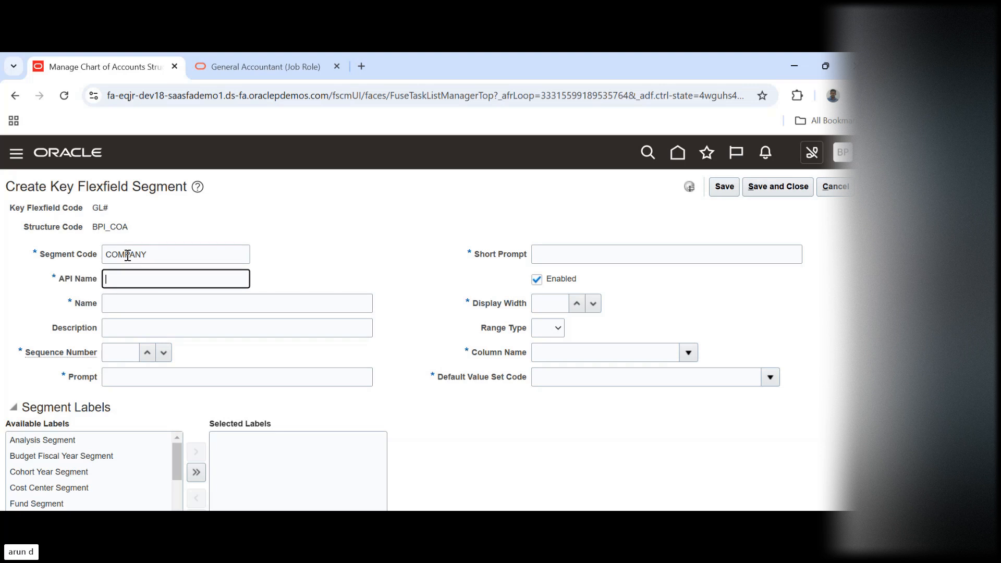
# Enter COMPANY as the name of the new segment and set its sequence number to 1
pyautogui.doubleClick(127, 256)
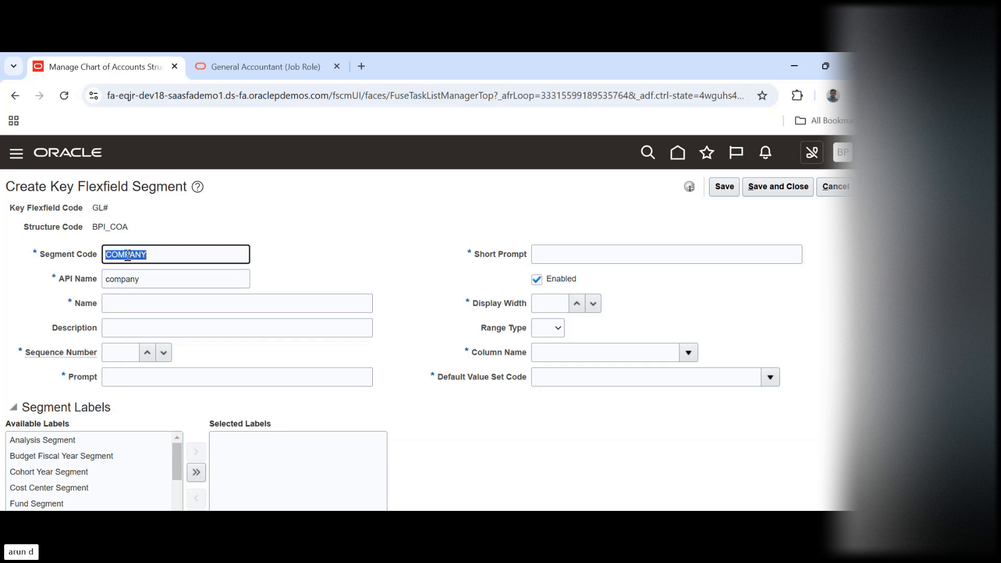
pyautogui.press('Tab')
pyautogui.press('Tab')
pyautogui.hotkey('ctrl', 'v')
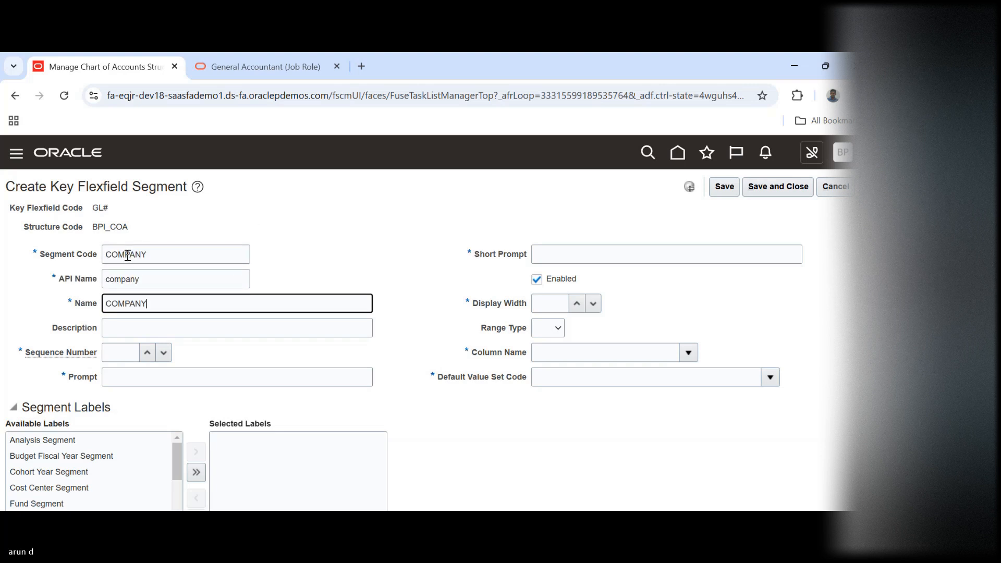
pyautogui.press('Tab')
pyautogui.press('Tab')
pyautogui.write('1')
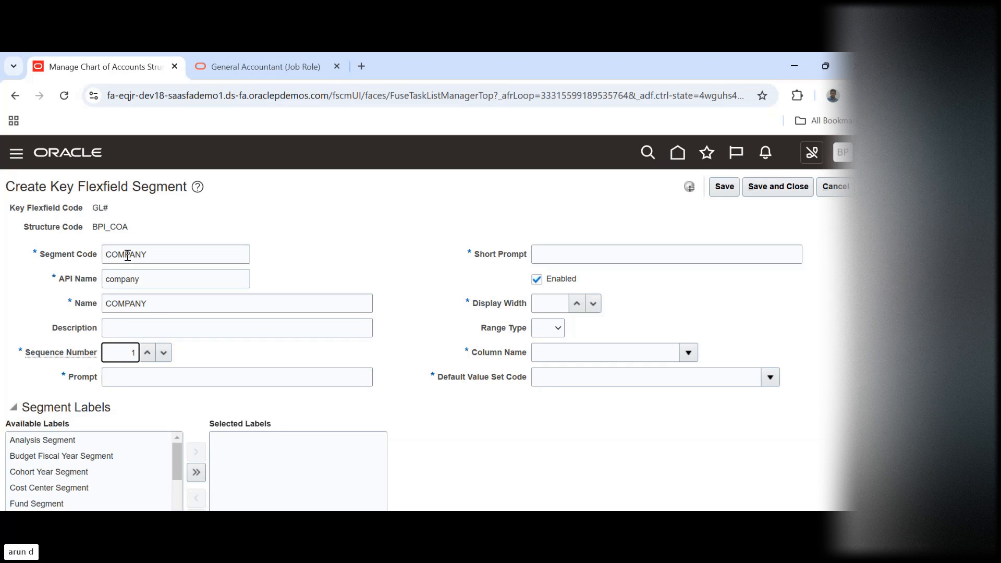
# Enter COMPANY as both the prompt and the short prompt of the segment
pyautogui.press('Tab')
pyautogui.hotkey('ctrl', 'v')
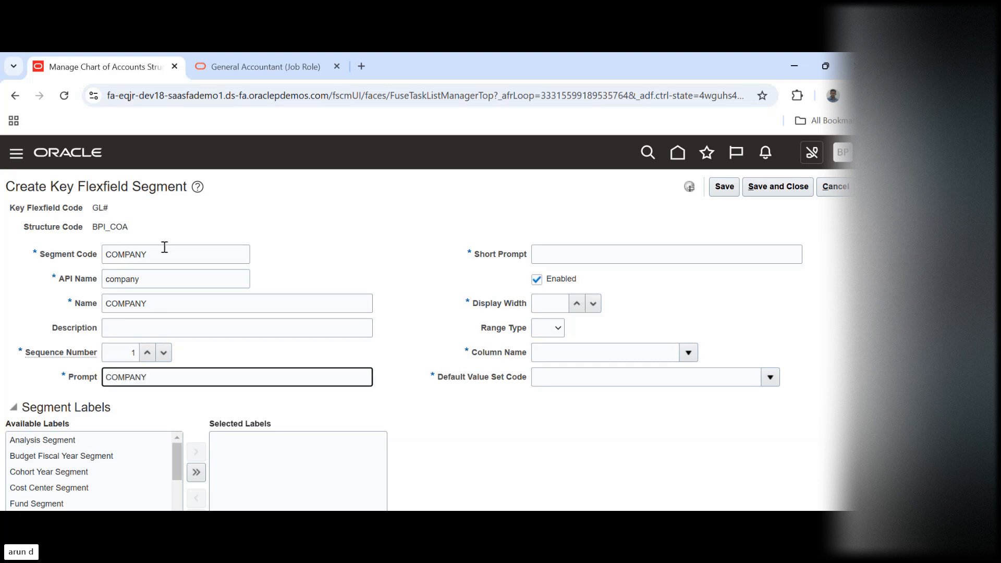
pyautogui.press('Tab')
pyautogui.hotkey('ctrl', 'v')
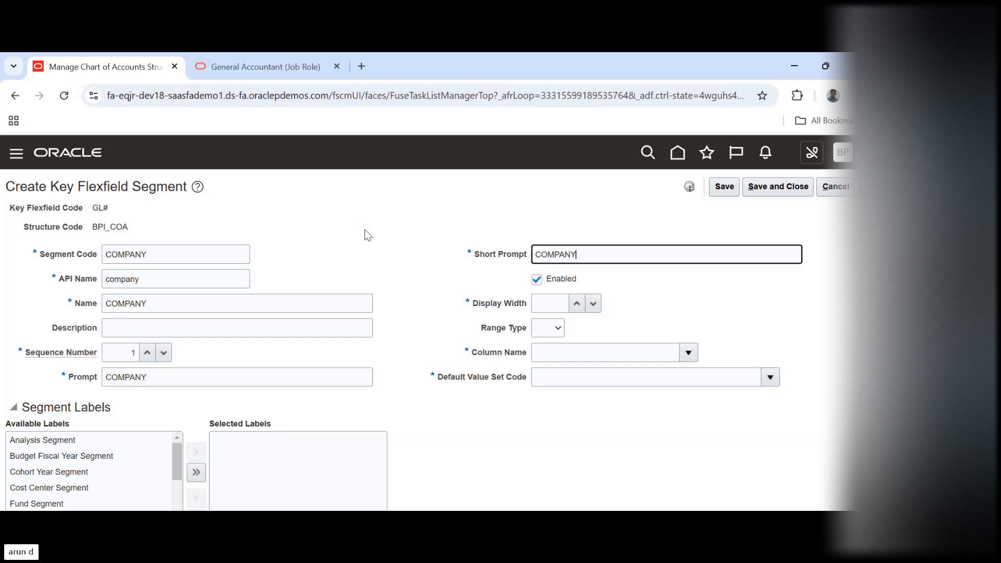
# Set the COMPANY segment's display width to 15 and assign it to the column SEGMENT1
pyautogui.press('Tab')
pyautogui.write('15')
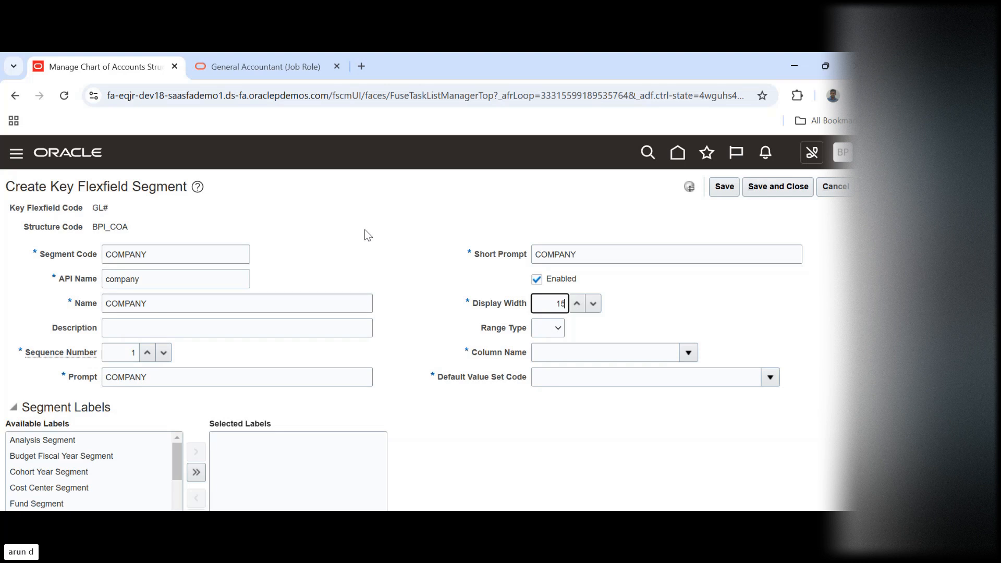
pyautogui.press('Tab')
pyautogui.press('Tab')
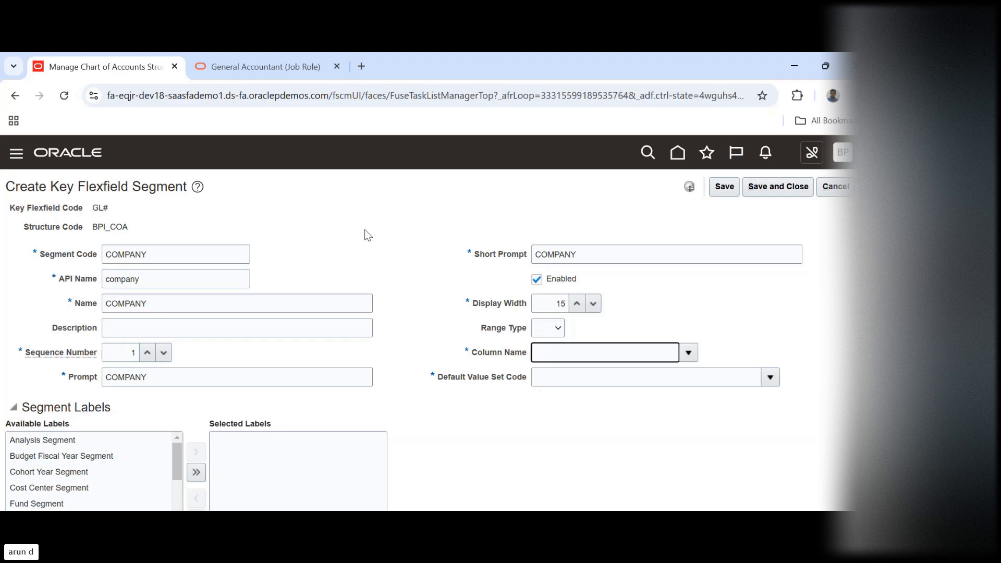
pyautogui.click(689, 352)
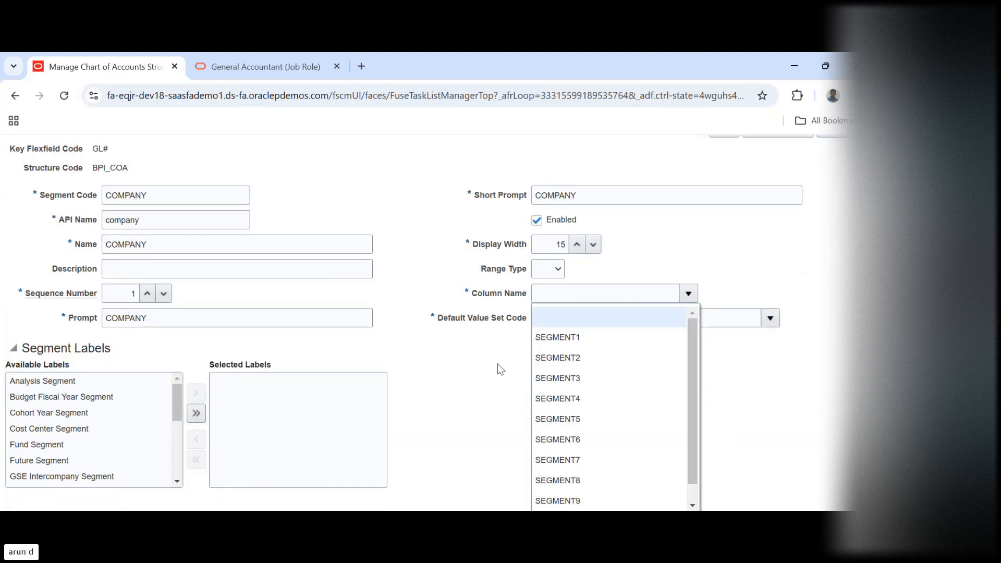
pyautogui.click(563, 338)
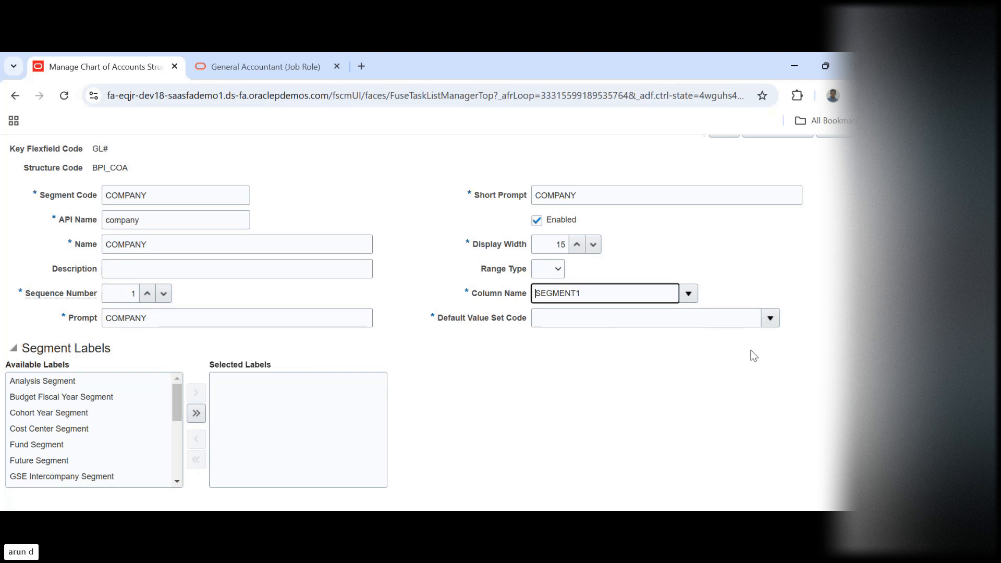
# Open the choices for the COMPANY segment's default value set code
pyautogui.click(771, 317)
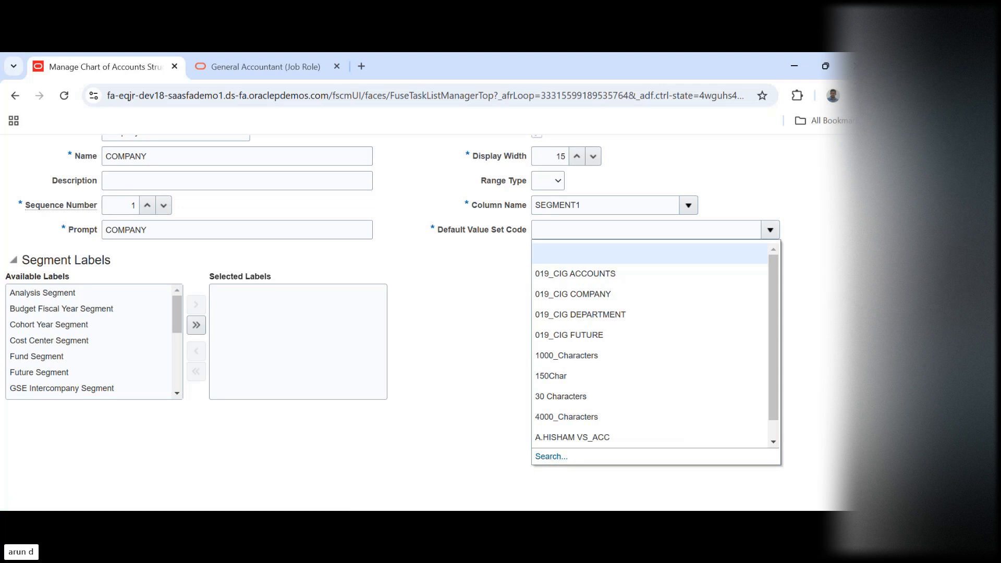
pyautogui.scroll(3, 427, 323)
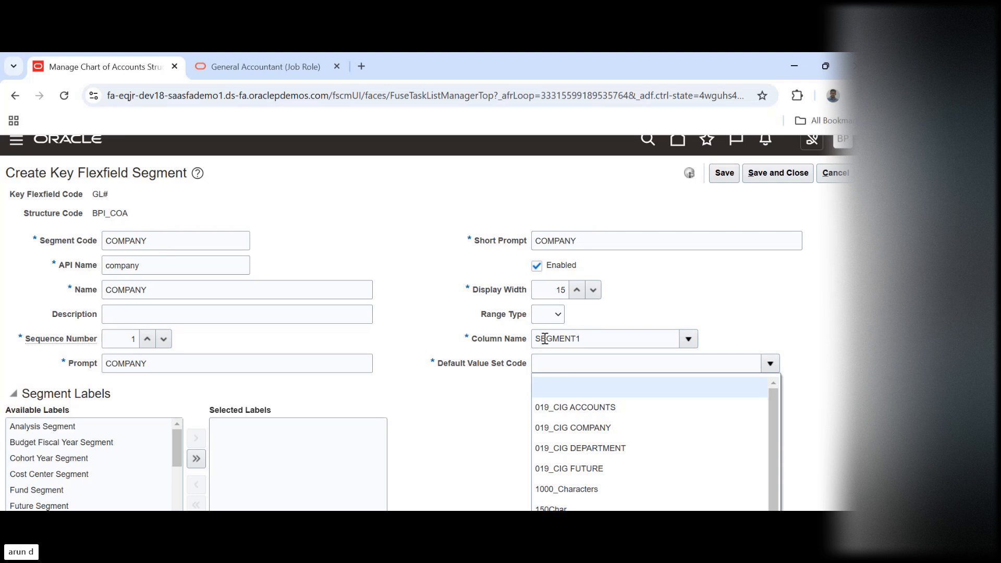
# Search the value sets for BPI and assign BPI_COMPANY as the COMPANY segment's default value set code
pyautogui.scroll(-3, 652, 417)
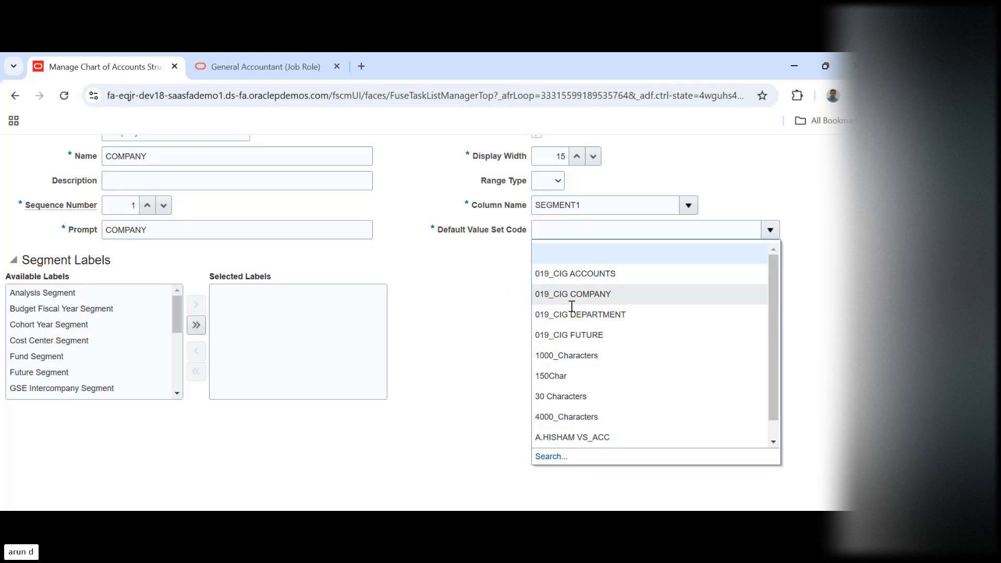
pyautogui.click(545, 457)
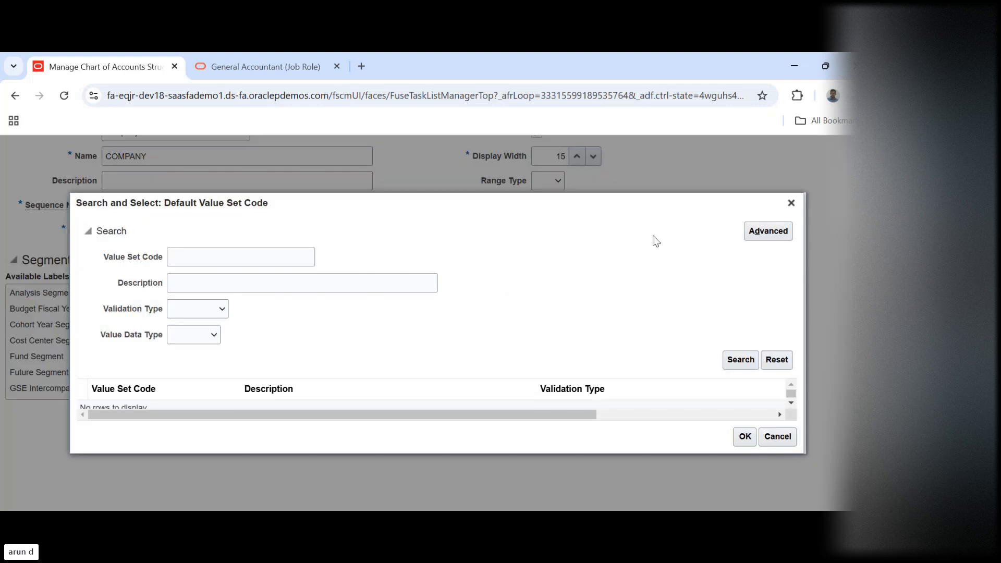
pyautogui.click(232, 255)
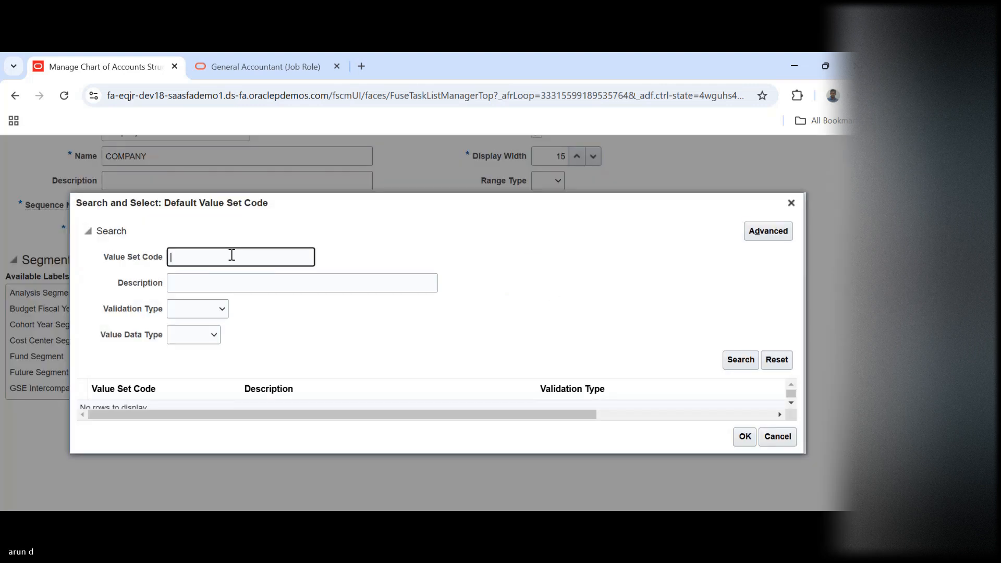
pyautogui.write('BPI')
pyautogui.press('Return')
pyautogui.click(188, 402)
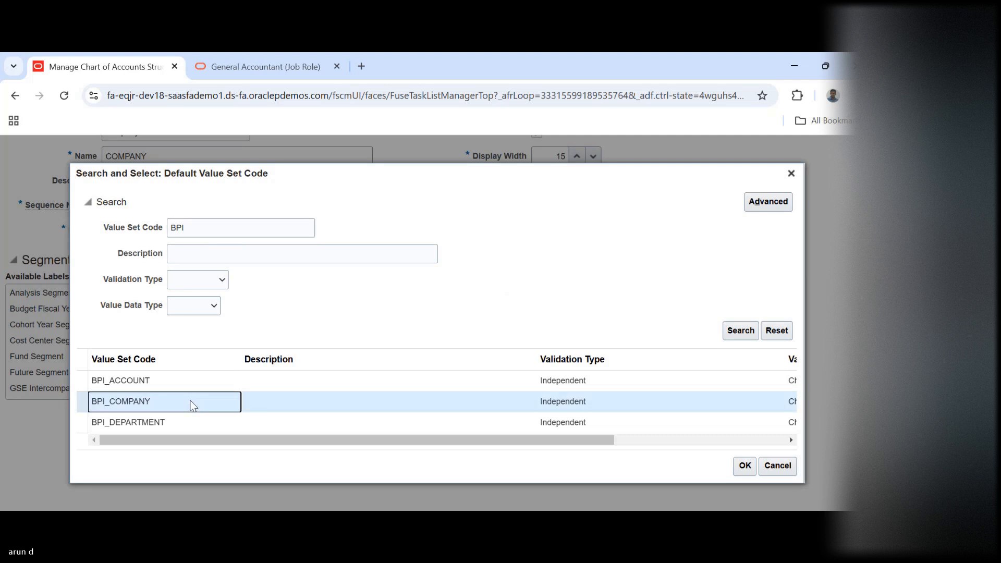
pyautogui.click(745, 467)
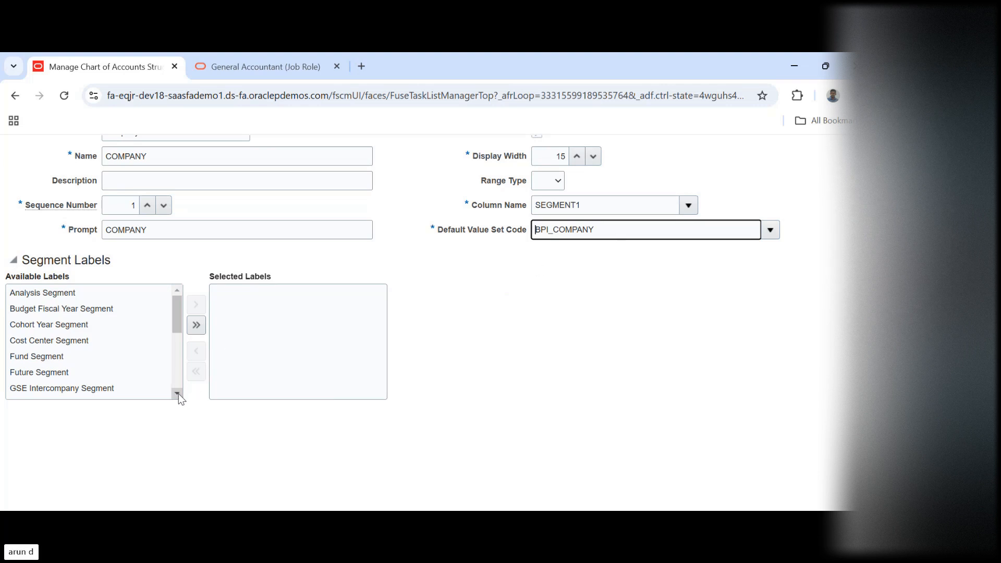
# Assign the Primary Balancing Segment label to the COMPANY segment, then save and close the segment
pyautogui.moveTo(179, 393); pyautogui.dragTo(178, 393)
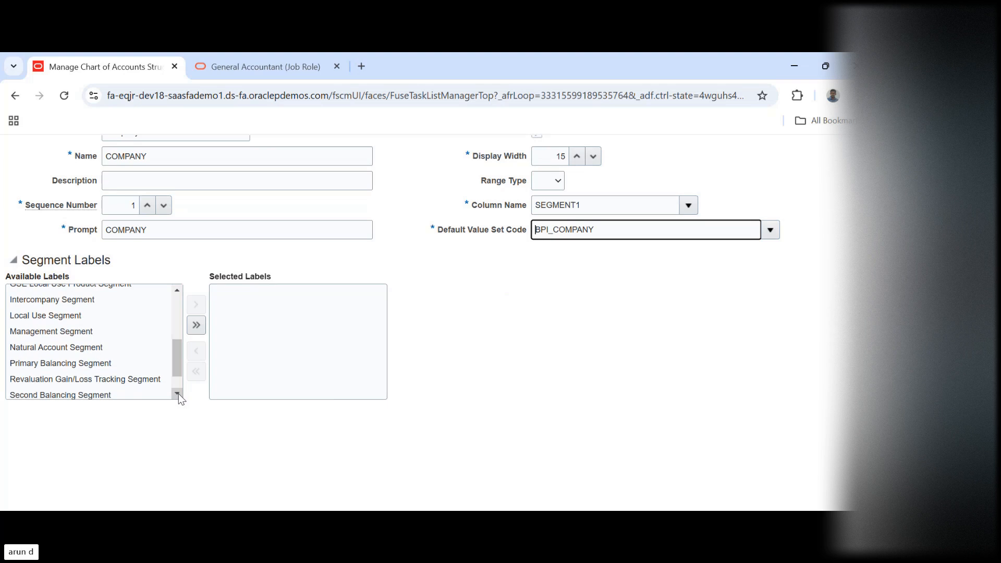
pyautogui.click(78, 363)
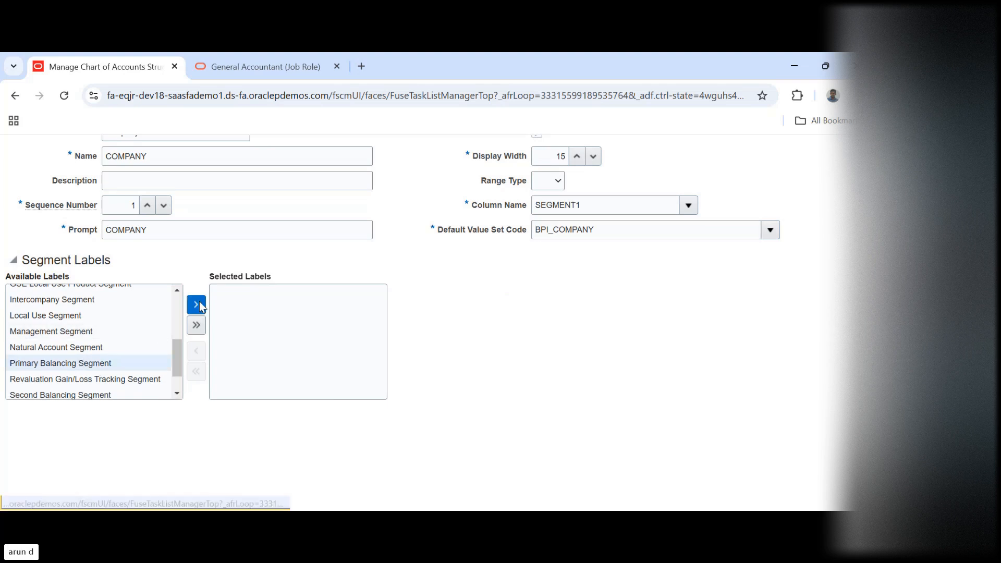
pyautogui.click(197, 305)
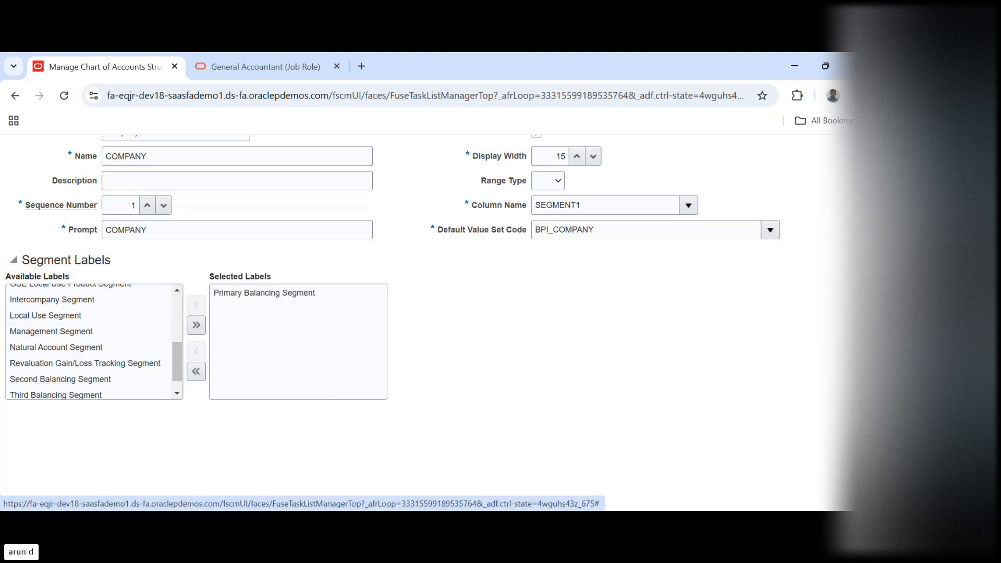
pyautogui.scroll(3, 428, 313)
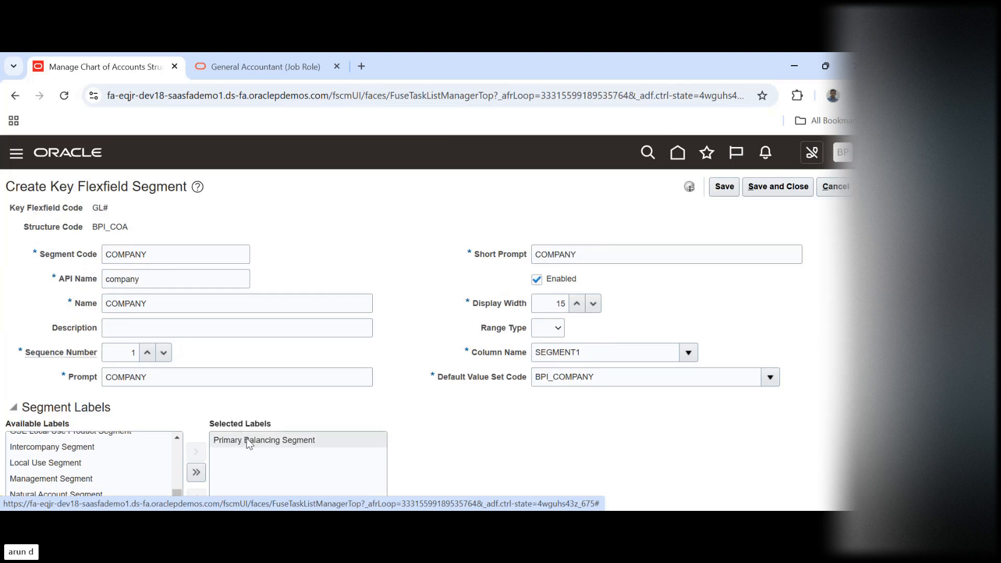
pyautogui.click(774, 188)
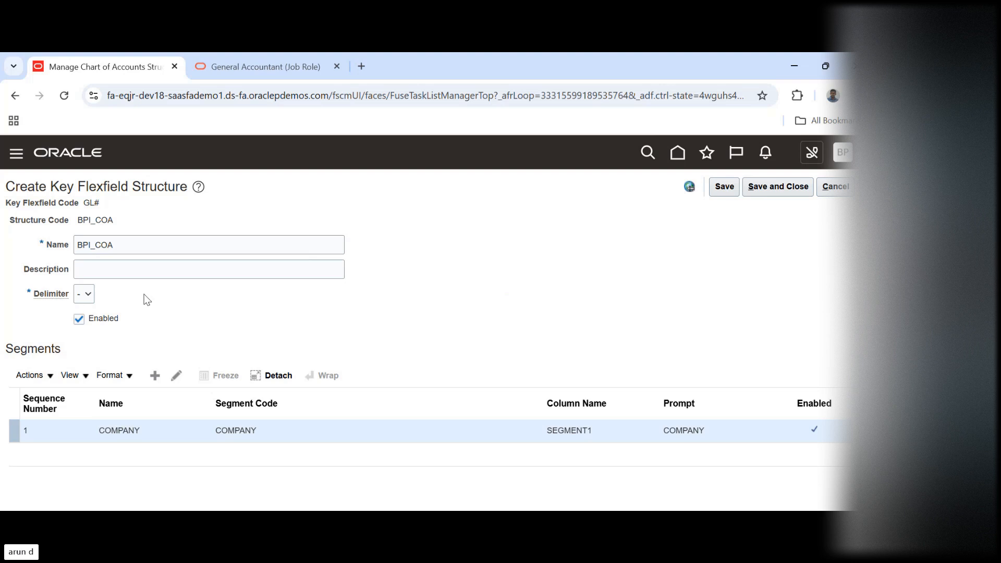
# Add another segment to the BPI_COA structure with the segment code DEPARTMENT
pyautogui.click(155, 379)
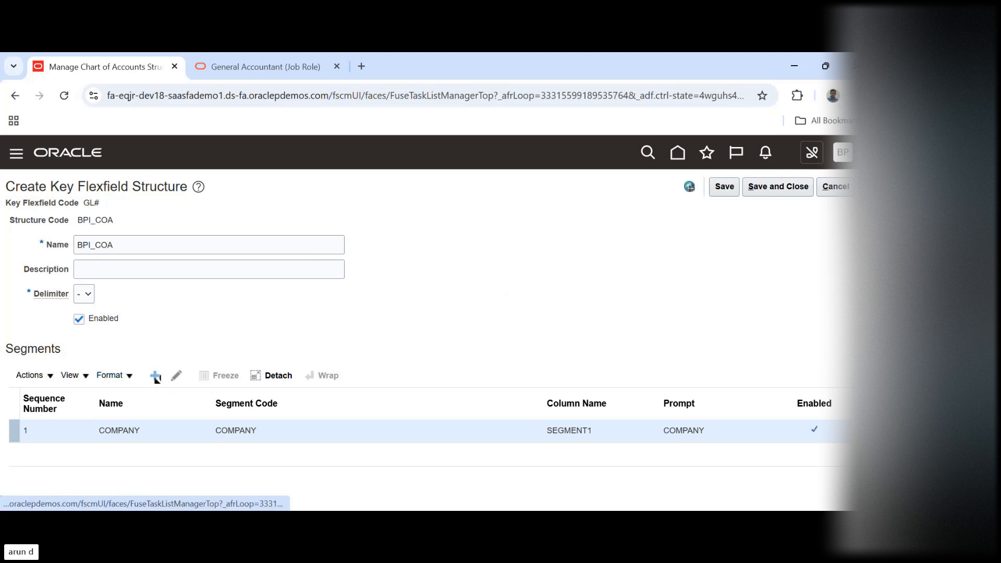
pyautogui.click(130, 256)
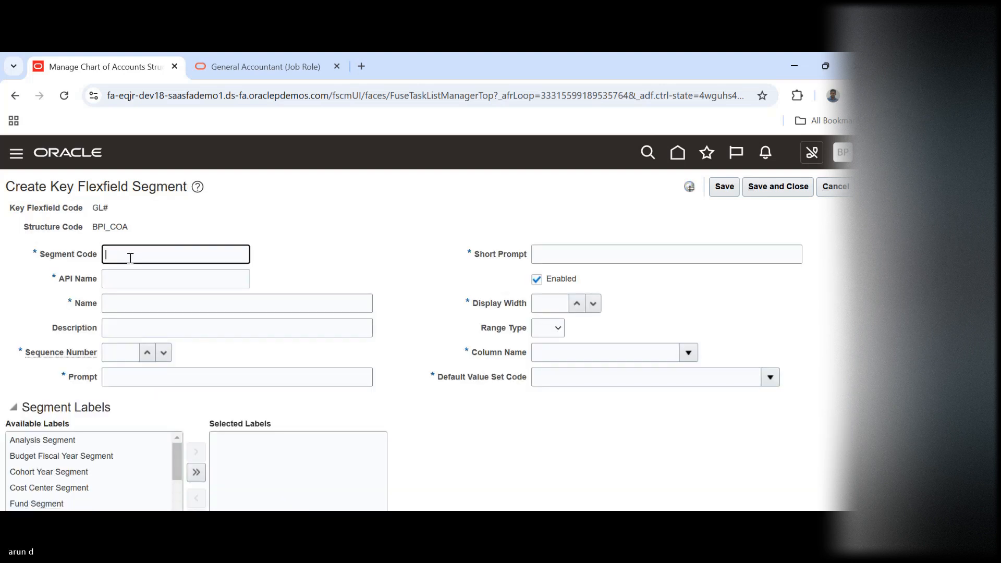
pyautogui.write('DEPARTMENT')
pyautogui.press('Tab')
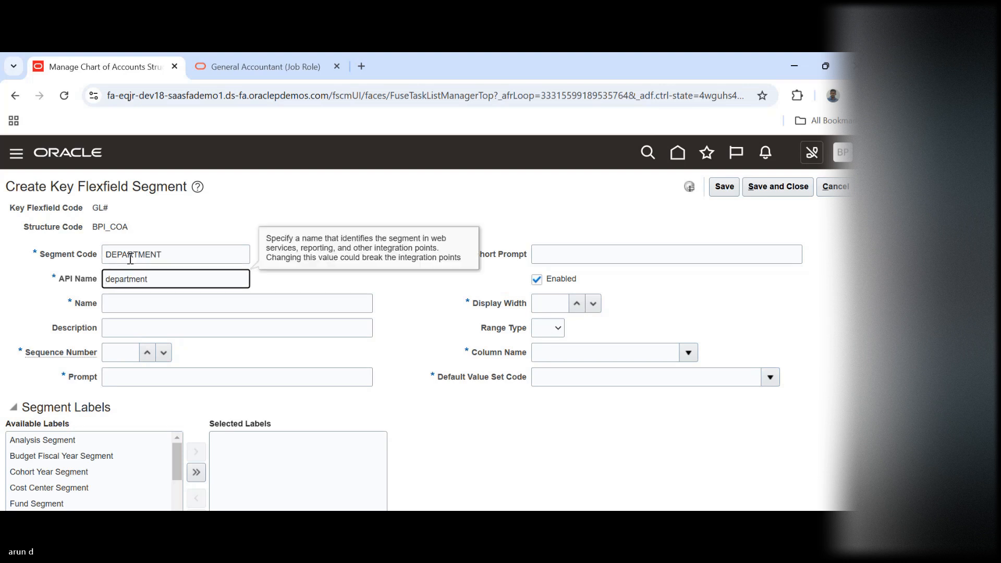
# Enter DEPARTMENT as the name of the new segment and set its sequence number to 2
pyautogui.click(130, 258)
pyautogui.doubleClick(131, 258)
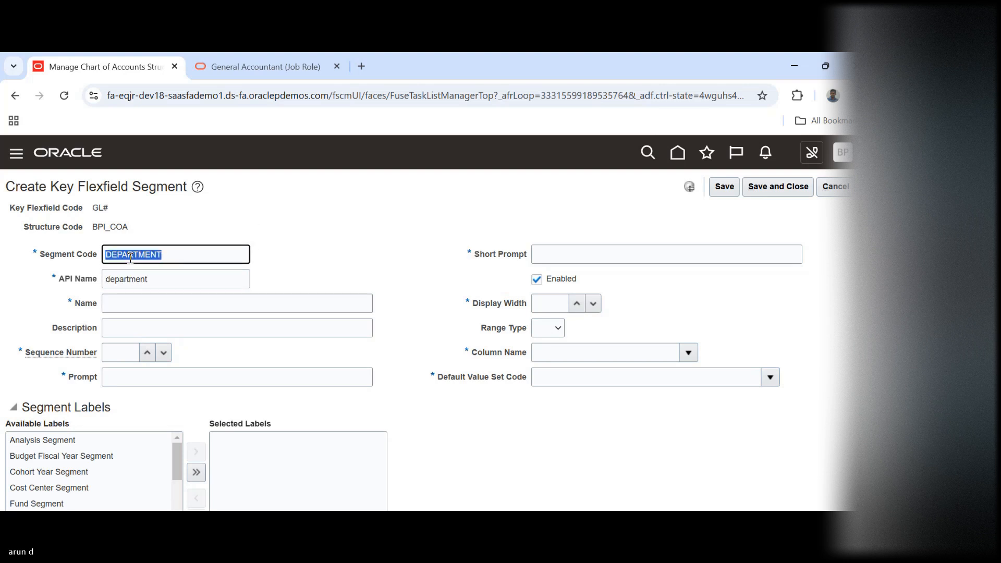
pyautogui.hotkey('ctrl', 'c')
pyautogui.press('Tab')
pyautogui.press('Tab')
pyautogui.hotkey('ctrl', 'v')
pyautogui.press('Tab')
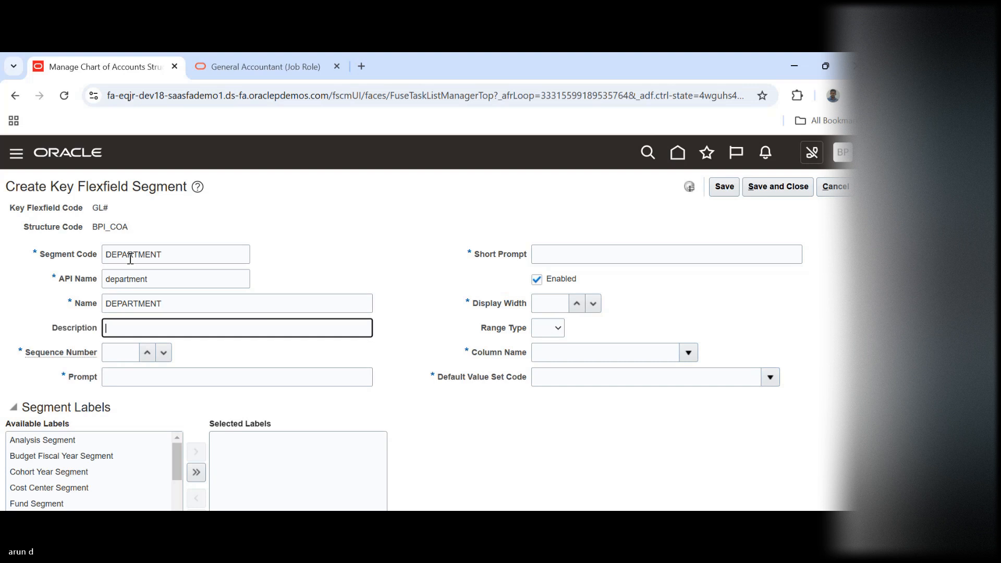
pyautogui.press('Tab')
pyautogui.write('2')
# Enter DEPARTMENT as both the prompt and the short prompt of the segment
pyautogui.press('Tab')
pyautogui.hotkey('ctrl', 'v')
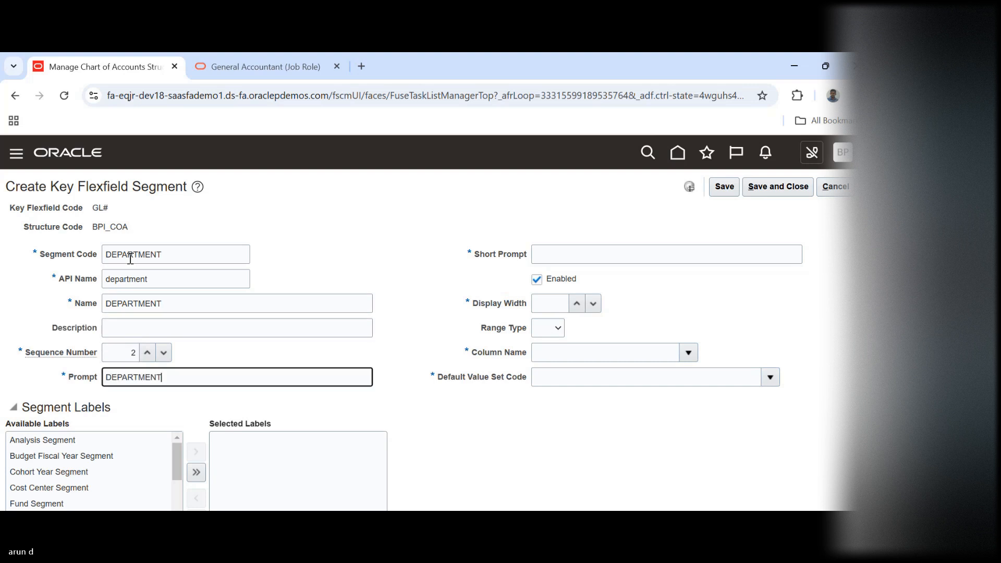
pyautogui.press('Tab')
pyautogui.hotkey('ctrl', 'v')
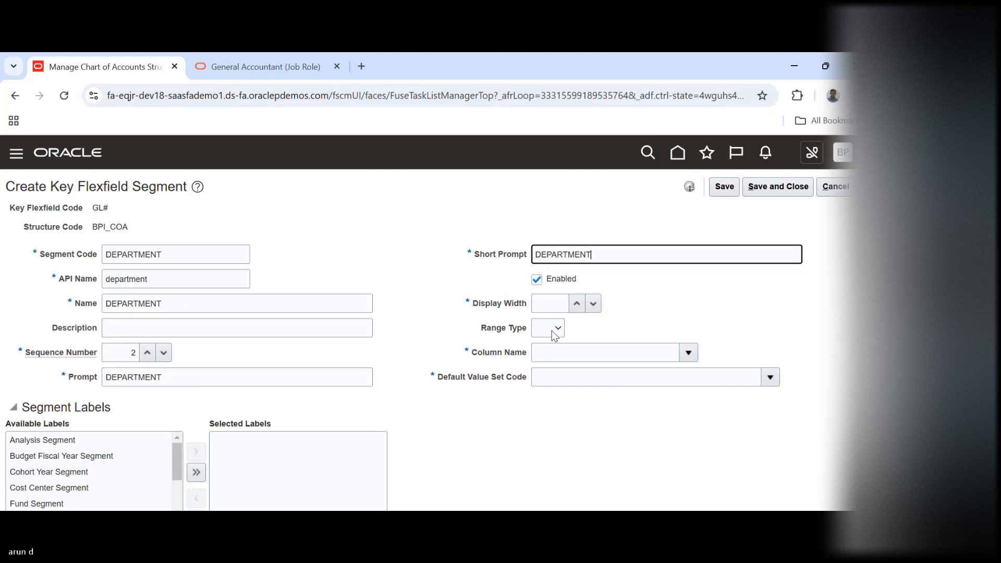
# Set the DEPARTMENT segment's display width to 15
pyautogui.click(552, 304)
pyautogui.write('15')
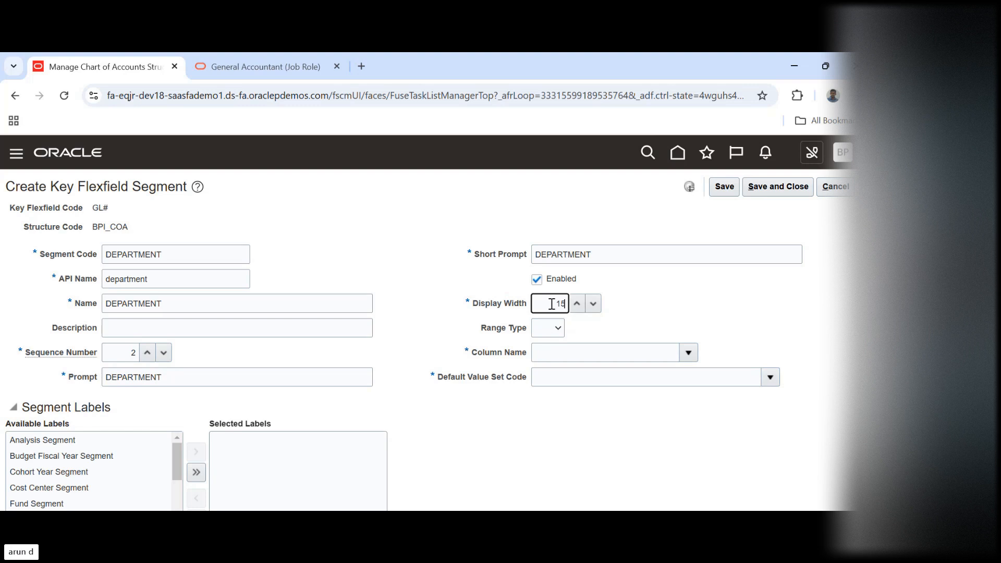
pyautogui.press('Tab')
pyautogui.press('Tab')
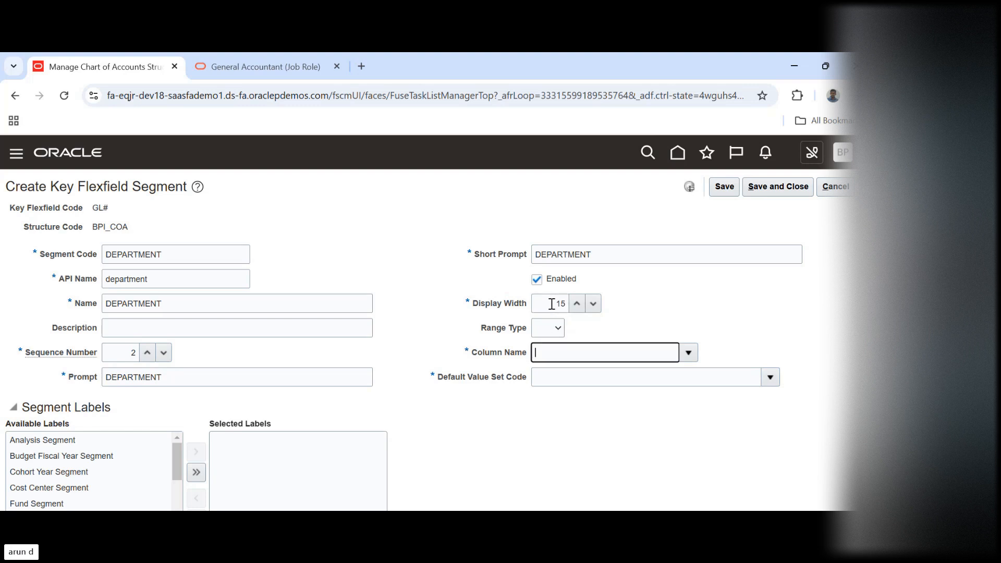
# Assign the DEPARTMENT segment to the column SEGMENT2 and set its default value set code to BPI_DEPARTMENT
pyautogui.click(689, 351)
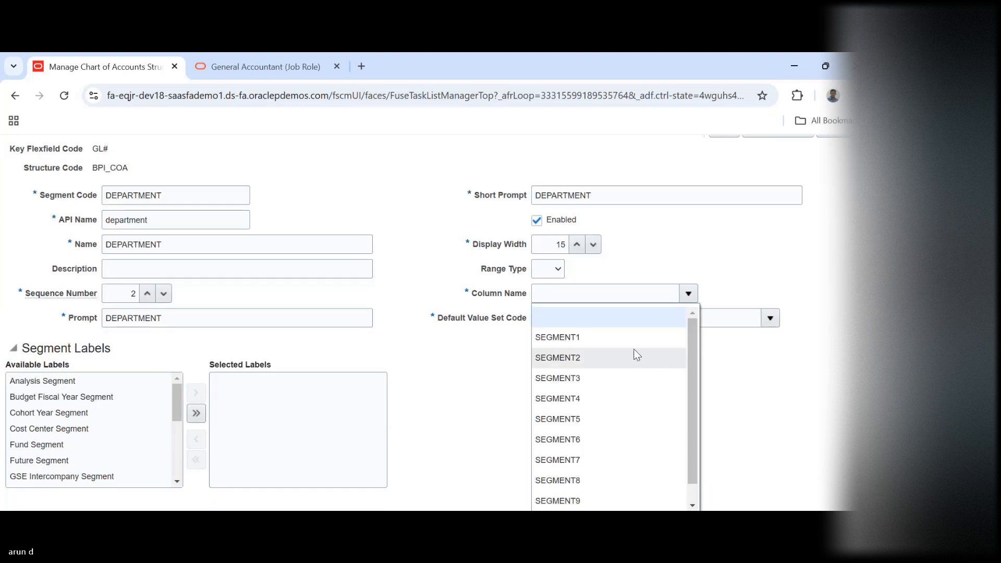
pyautogui.click(594, 357)
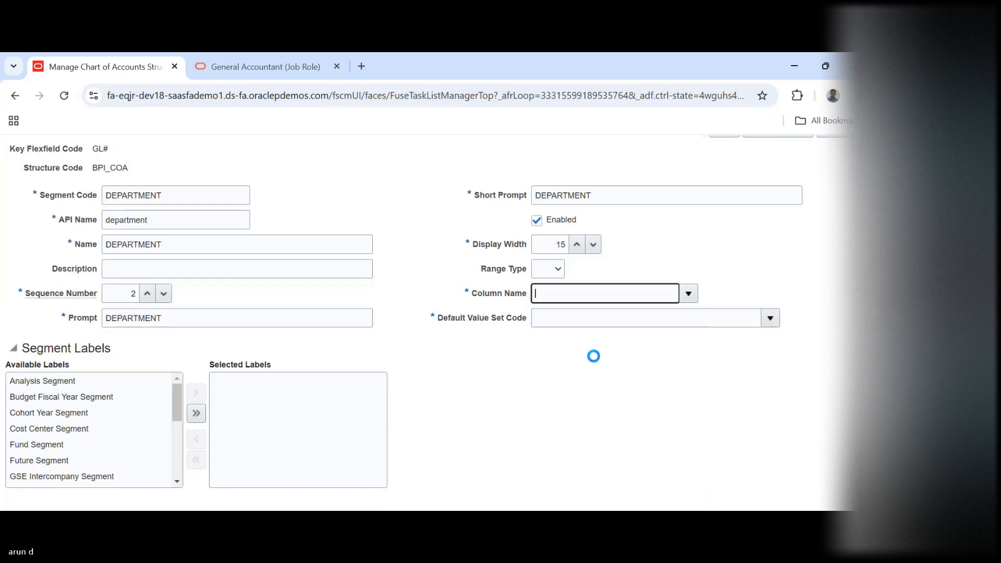
pyautogui.click(770, 318)
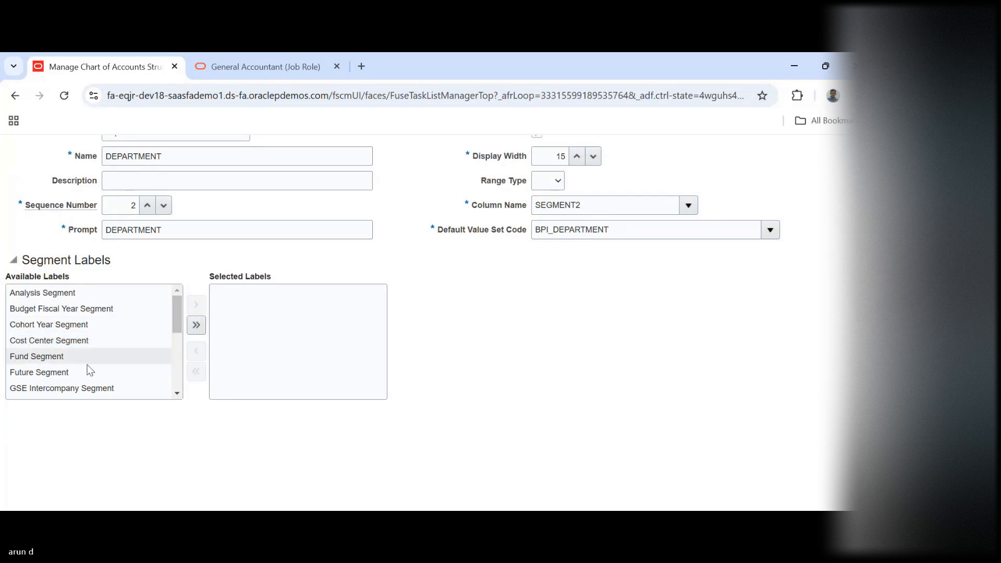
# Assign the Cost Center Segment label to the DEPARTMENT segment, then save and close the segment
pyautogui.click(50, 344)
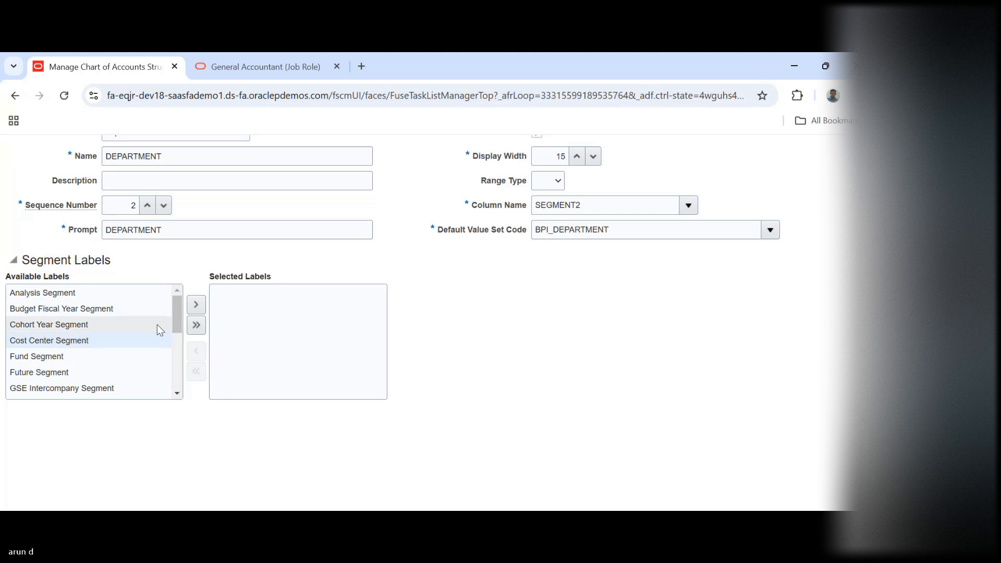
pyautogui.click(196, 306)
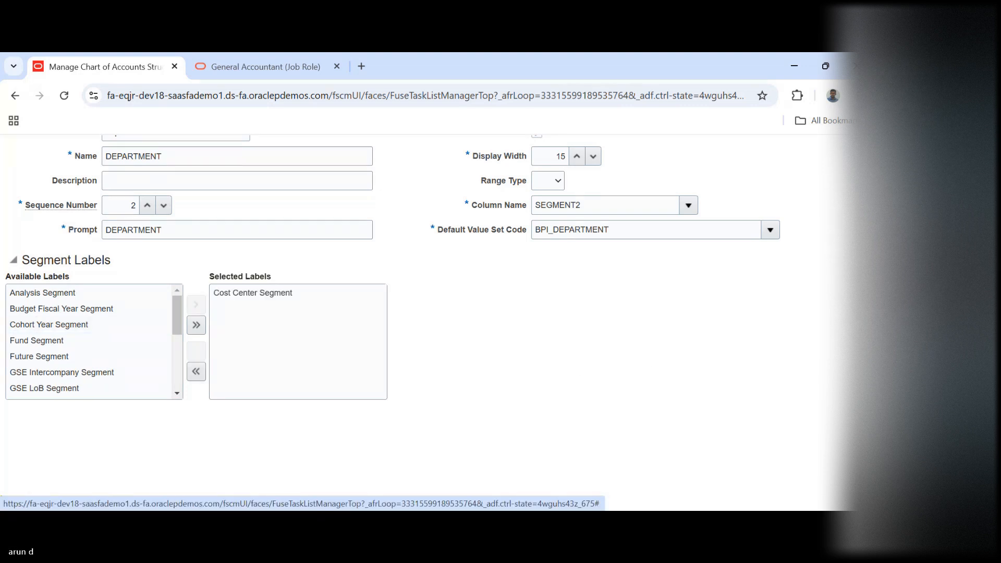
pyautogui.scroll(3, 448, 313)
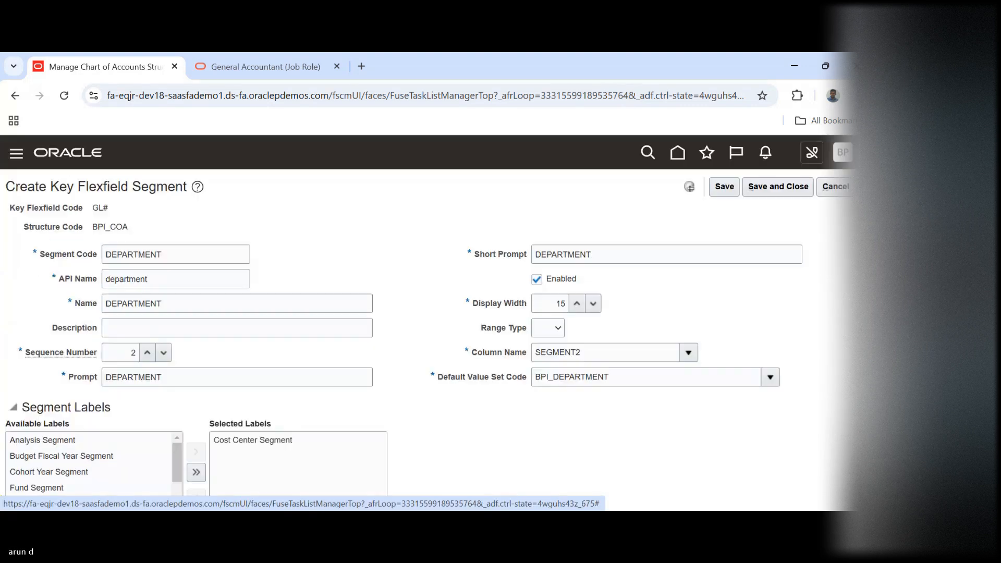
pyautogui.click(787, 187)
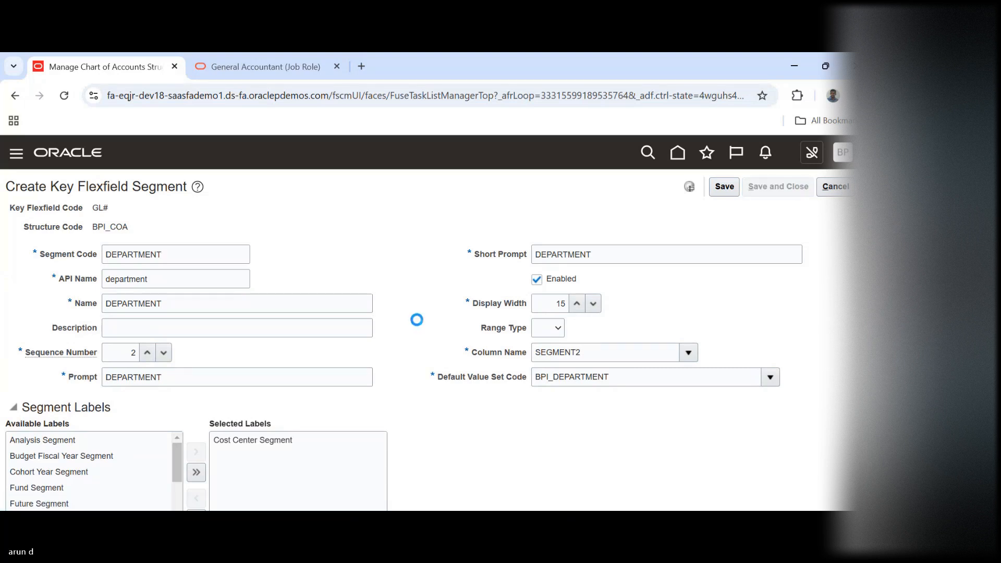
# Add a third segment to the BPI_COA structure with the segment code ACCOUNT
pyautogui.click(155, 377)
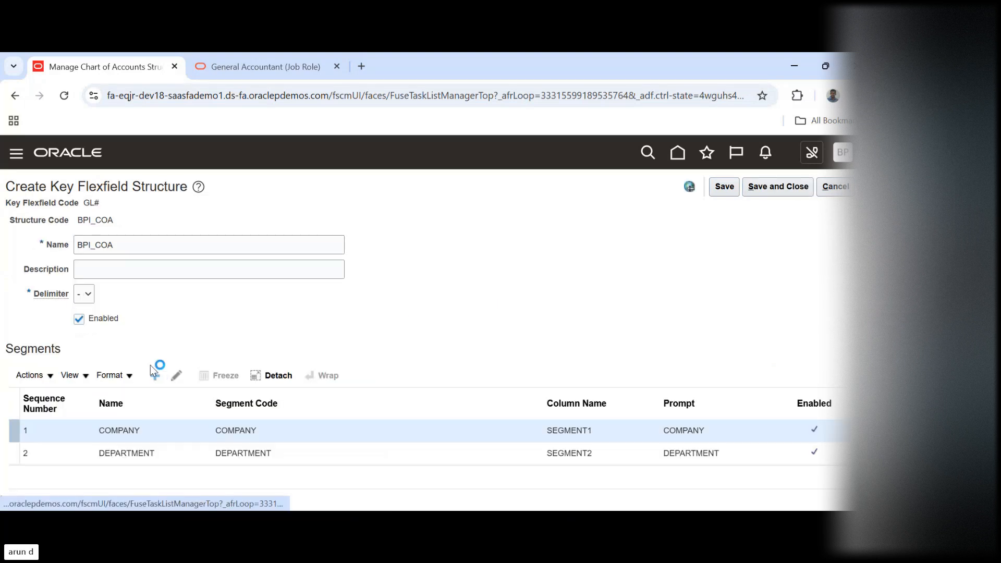
pyautogui.click(138, 255)
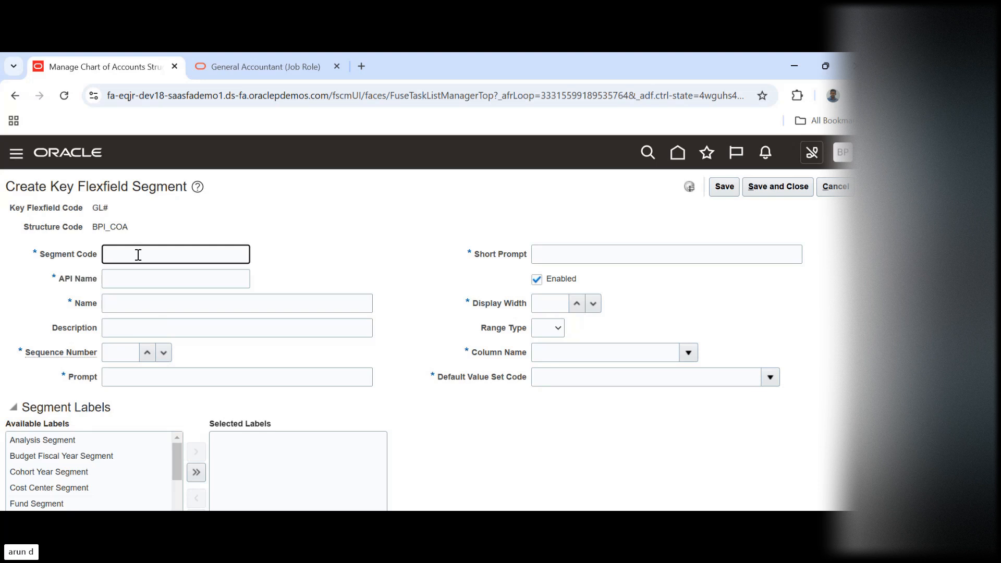
pyautogui.write('ACCOU')
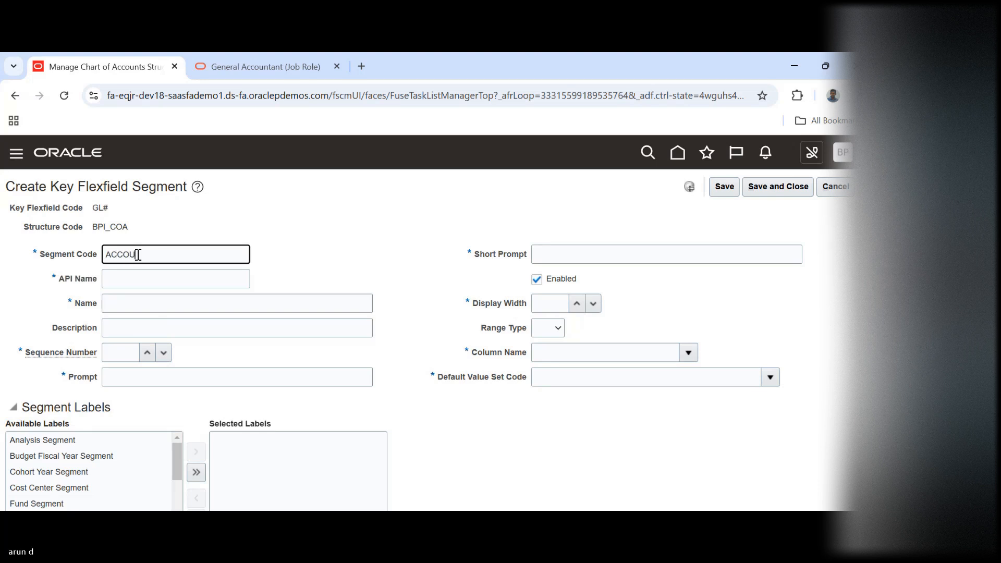
pyautogui.write('NT')
pyautogui.press('Tab')
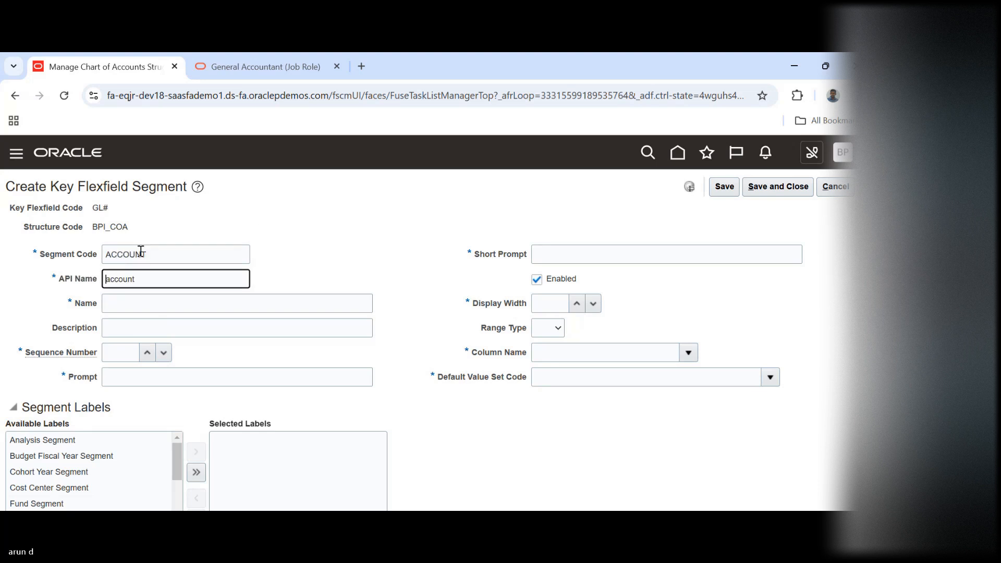
# Enter ACCOUNT as the name of the new segment and set its sequence number to 3
pyautogui.doubleClick(139, 250)
pyautogui.hotkey('ctrl', 'c')
pyautogui.press('Tab')
pyautogui.press('Tab')
pyautogui.hotkey('ctrl', 'v')
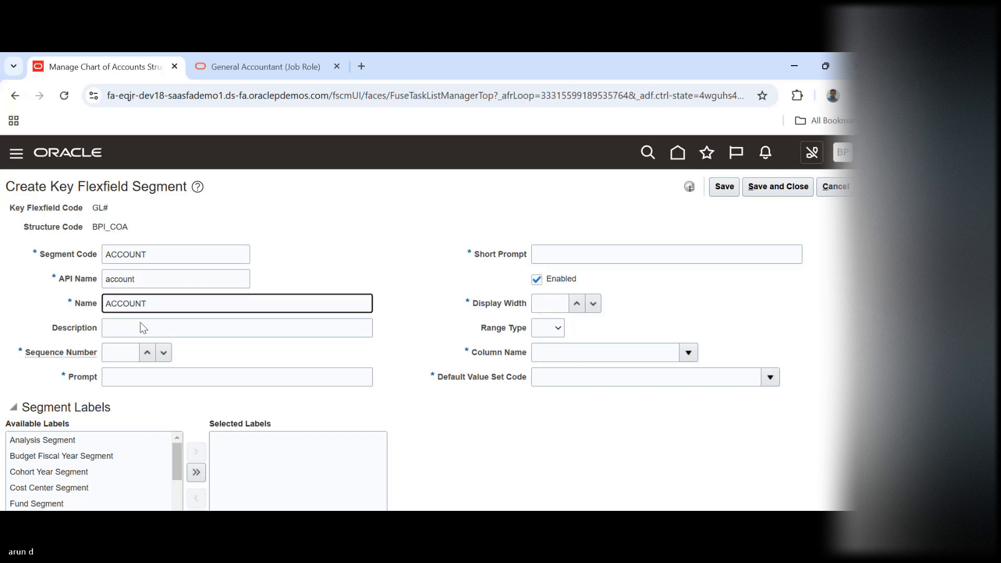
pyautogui.click(119, 352)
pyautogui.write('3')
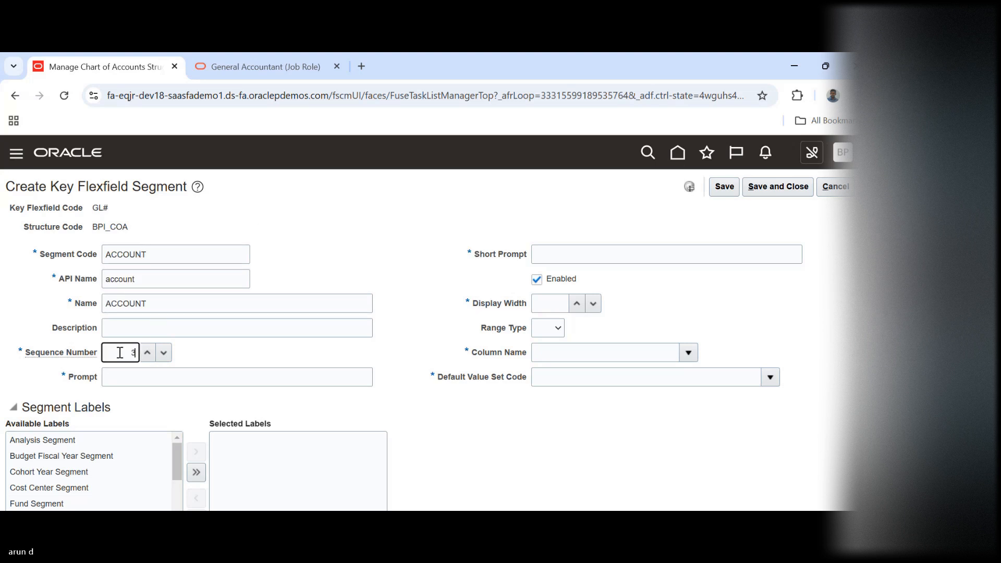
pyautogui.press('Tab')
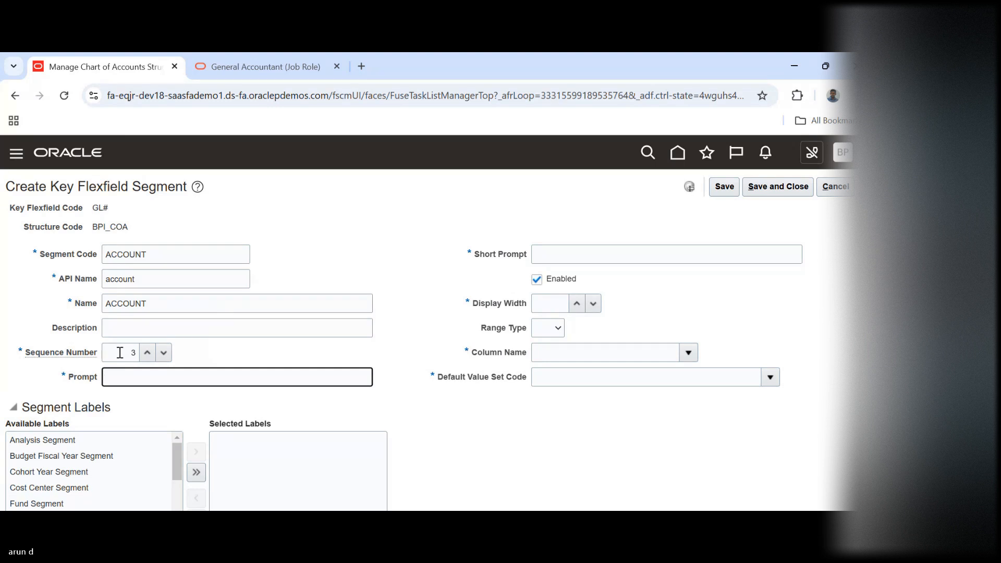
# Enter ACCOUNT as both the prompt and the short prompt of the segment
pyautogui.write('ACCOUNT')
pyautogui.press('Tab')
pyautogui.write('ACCOUNT')
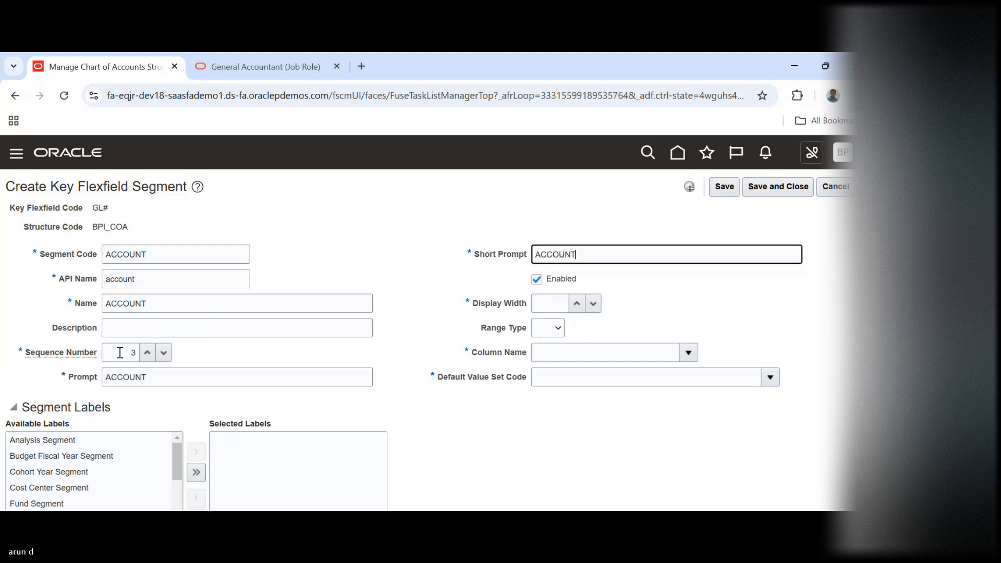
# Set the ACCOUNT segment's display width to 15
pyautogui.press('Tab')
pyautogui.press('Tab')
pyautogui.write('15')
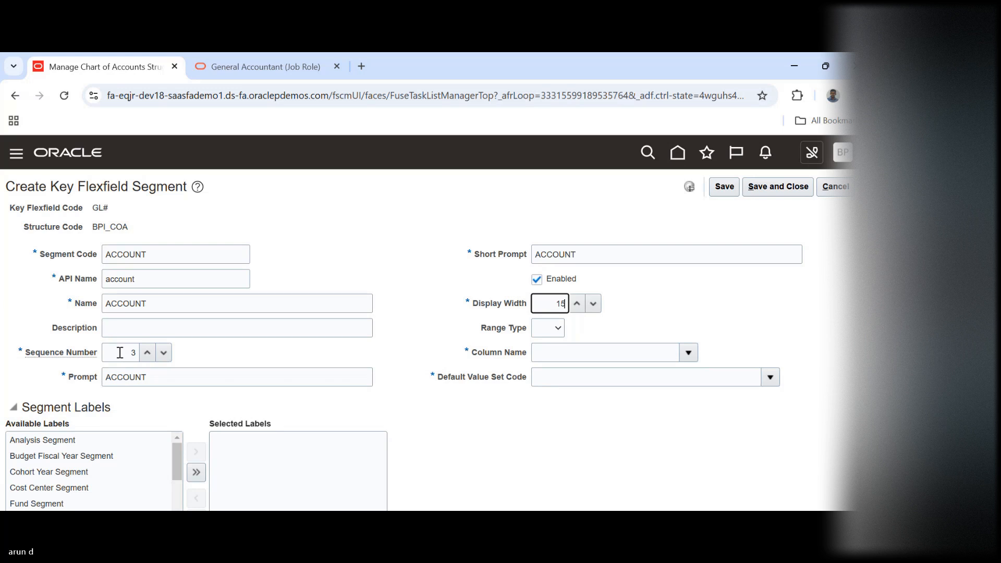
# Assign the column name SEGMENT3 to the ACCOUNT segment
pyautogui.press('Tab')
pyautogui.press('Tab')
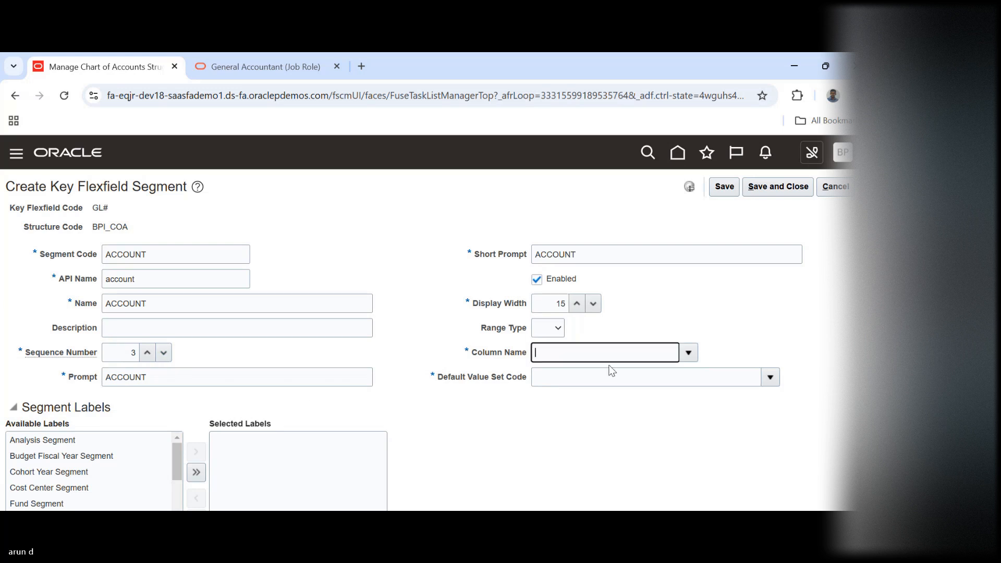
pyautogui.click(688, 352)
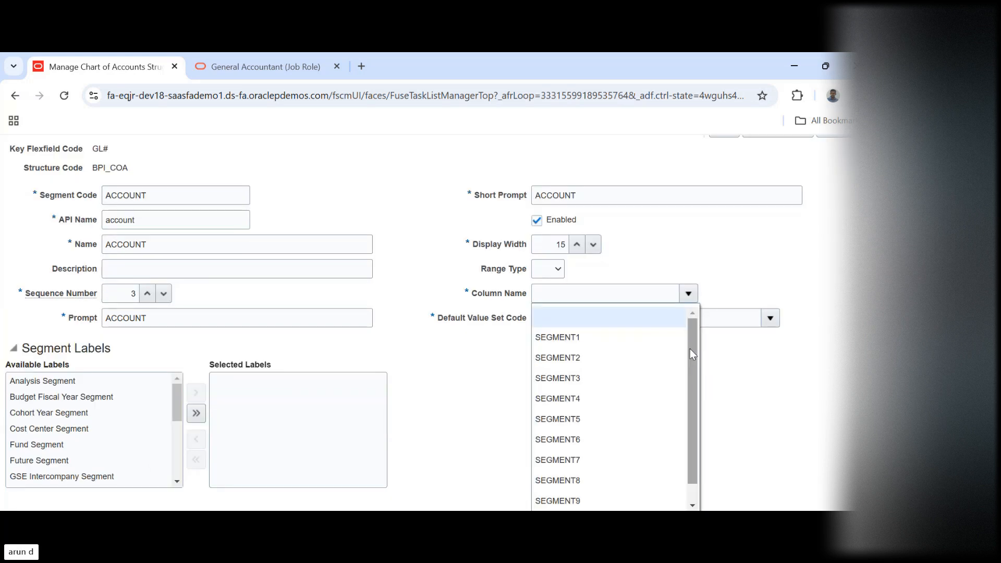
pyautogui.click(586, 377)
# Search the value sets for BPI and choose BPI_ACCOUNT as the ACCOUNT segment's default value set code
pyautogui.click(770, 316)
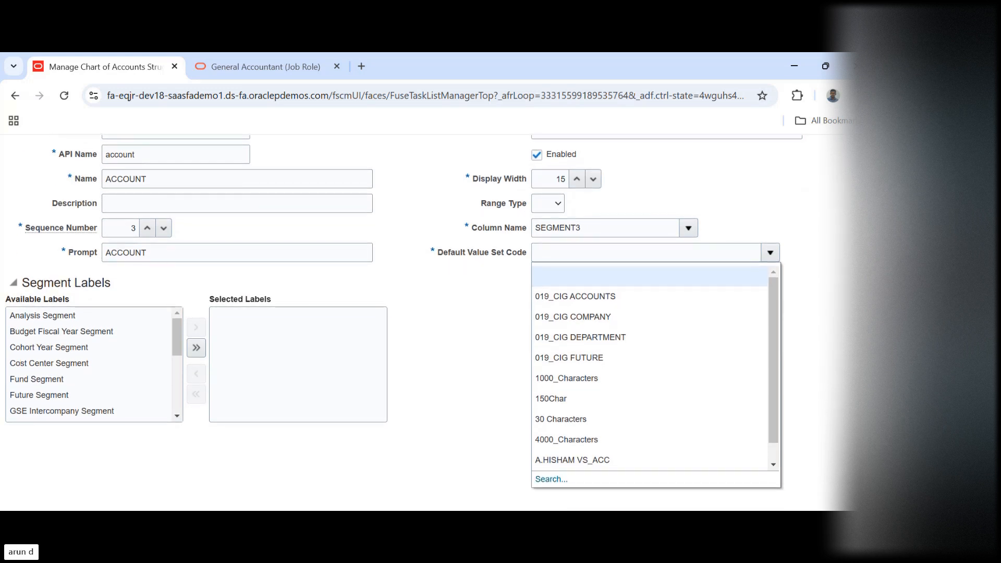
pyautogui.click(545, 479)
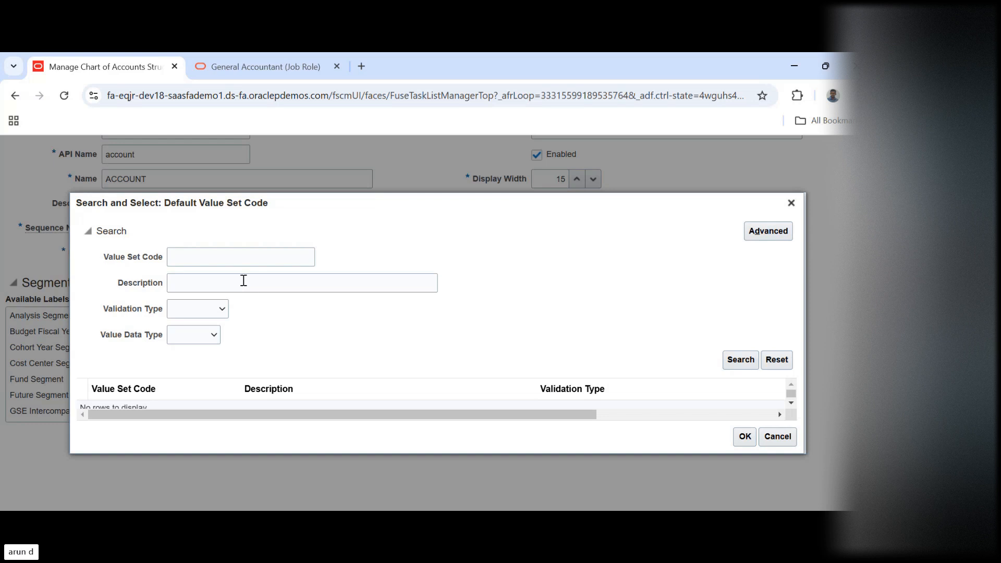
pyautogui.click(235, 260)
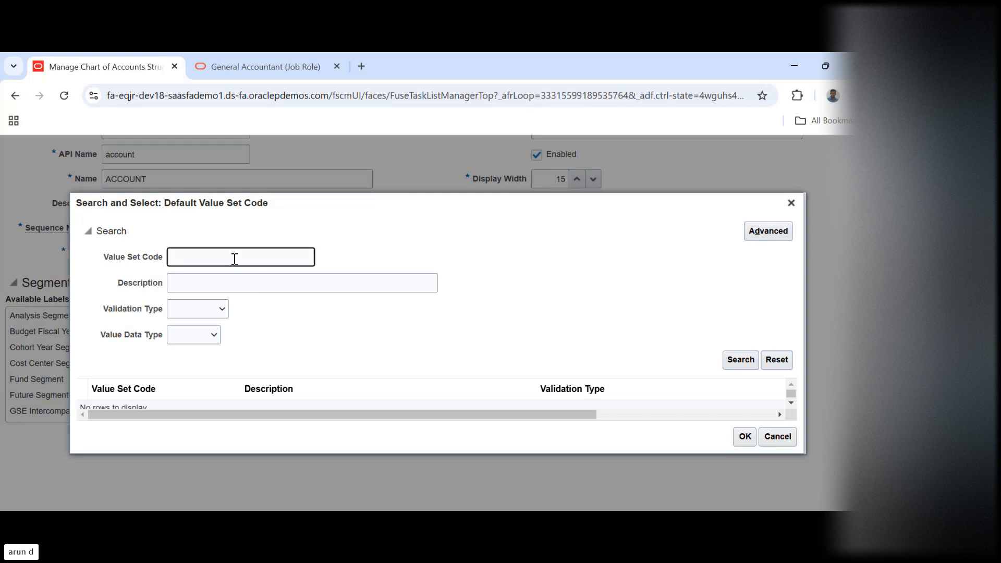
pyautogui.write('BPI')
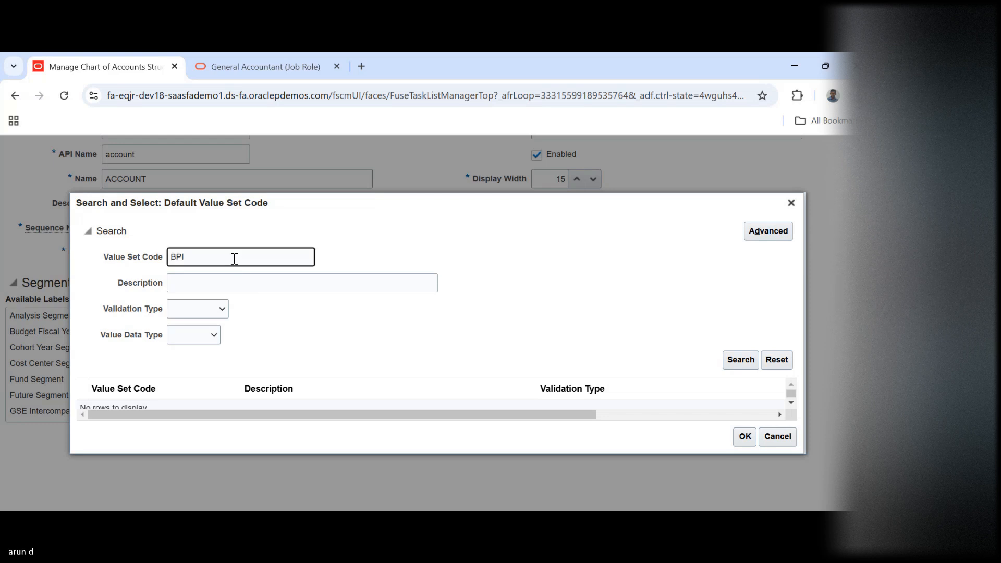
pyautogui.press('Return')
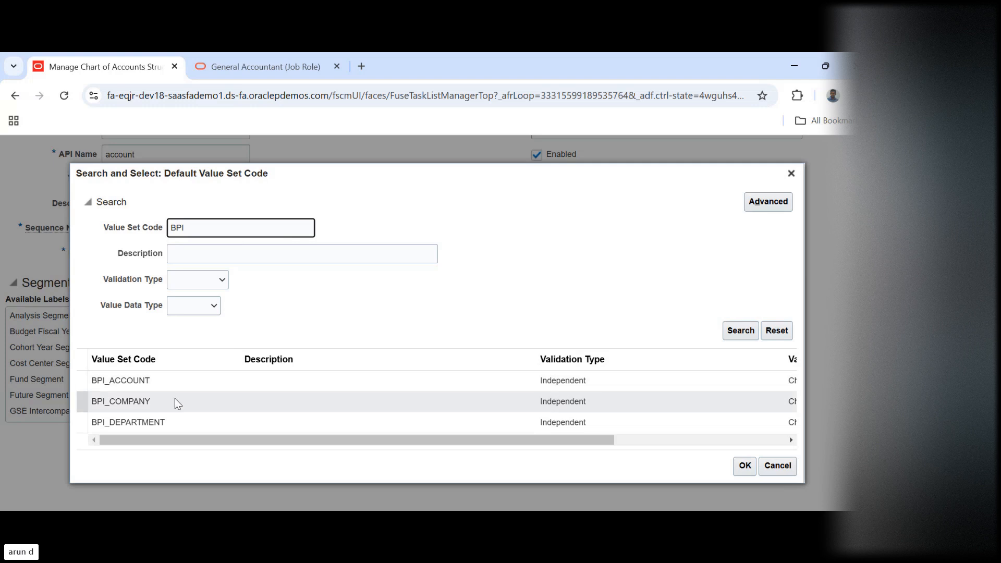
pyautogui.click(157, 378)
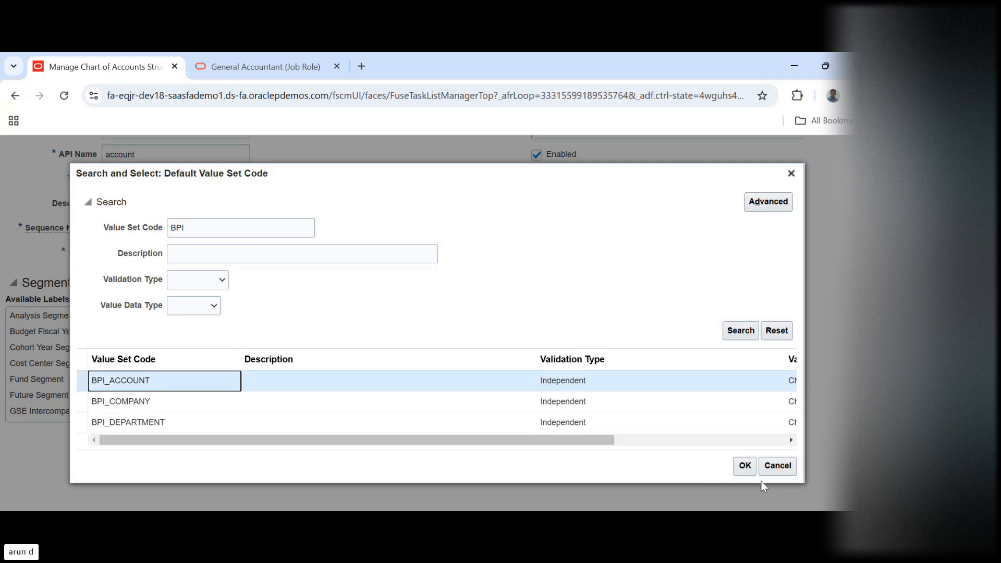
pyautogui.click(744, 466)
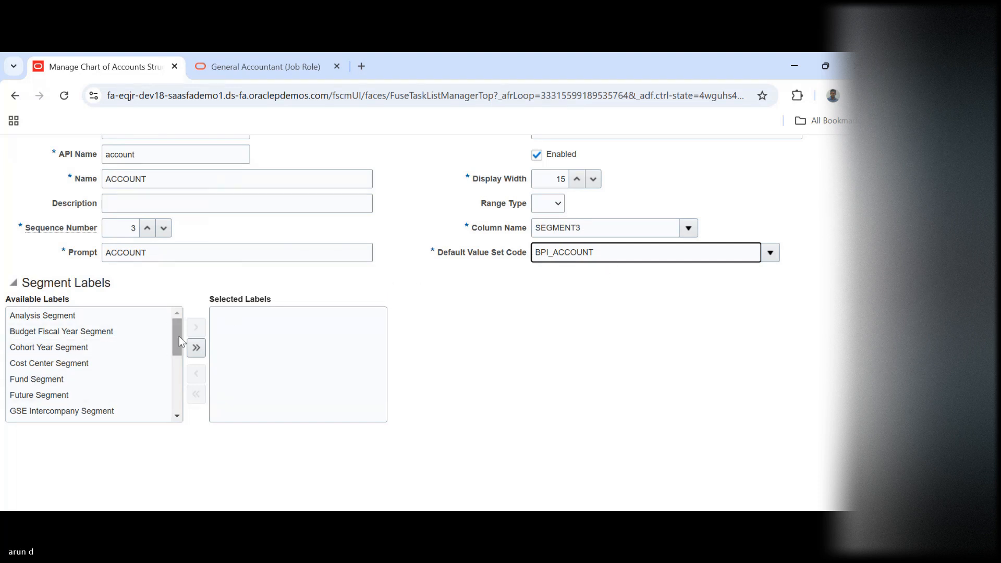
# Assign the Natural Account Segment label to the ACCOUNT segment
pyautogui.moveTo(177, 335); pyautogui.dragTo(182, 371)
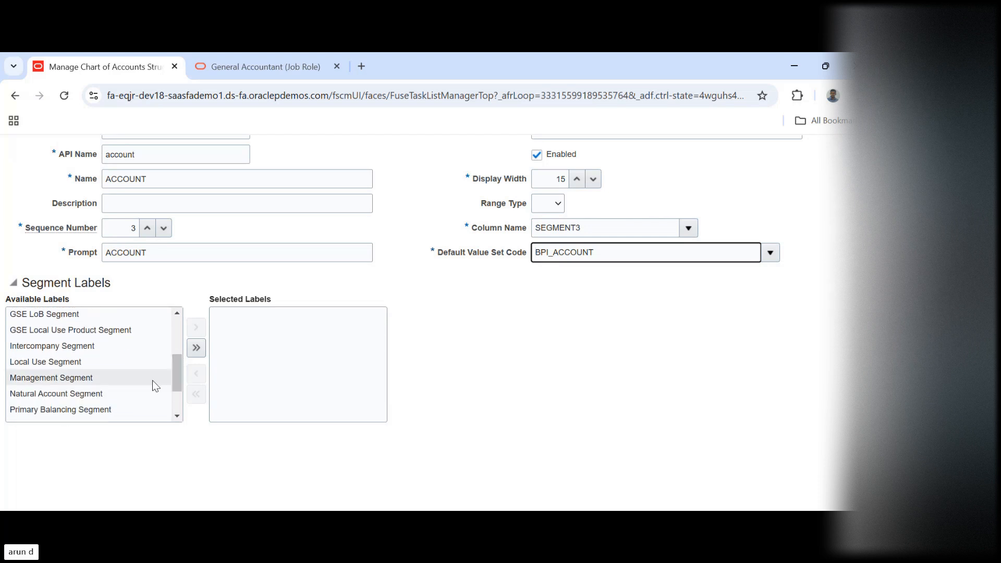
pyautogui.click(82, 392)
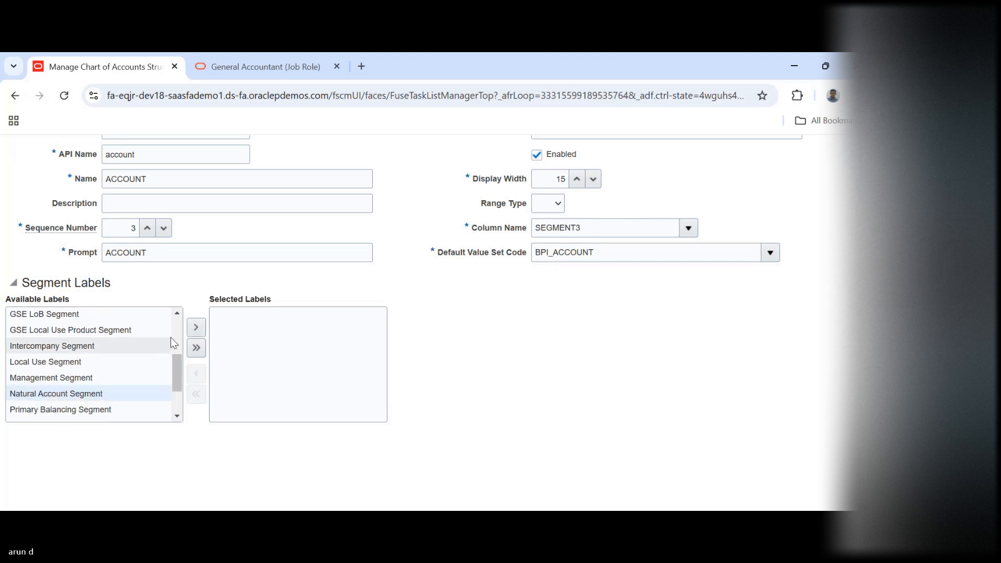
pyautogui.click(196, 328)
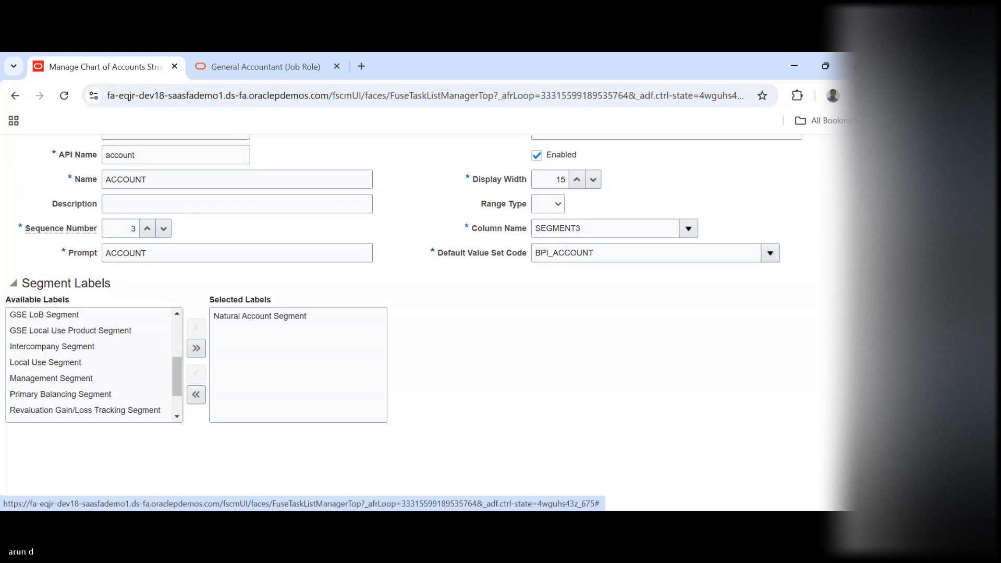
# Save and close the ACCOUNT segment and the BPI_COA structure, returning to the chart of accounts structures page
pyautogui.scroll(1, 407, 313)
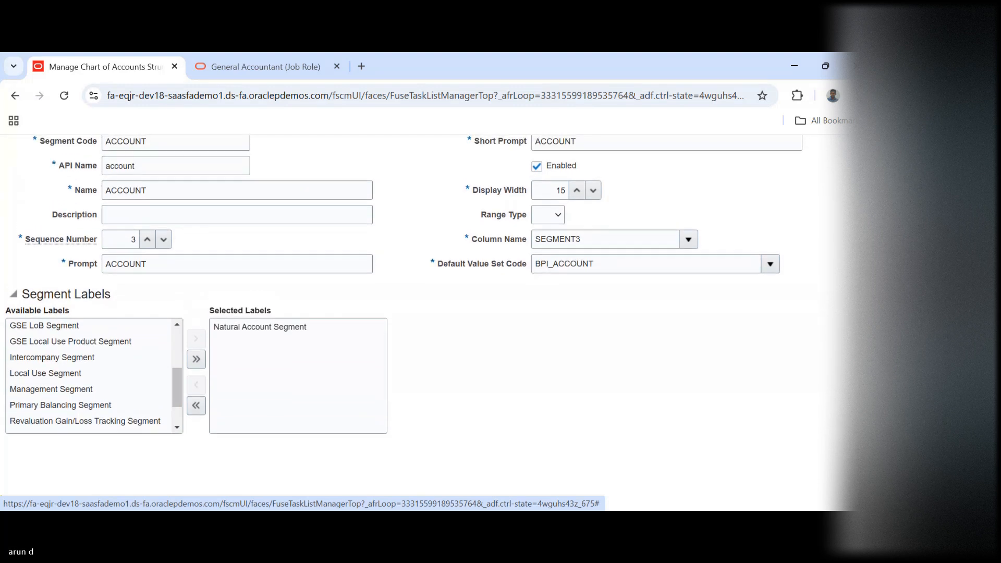
pyautogui.scroll(3, 407, 313)
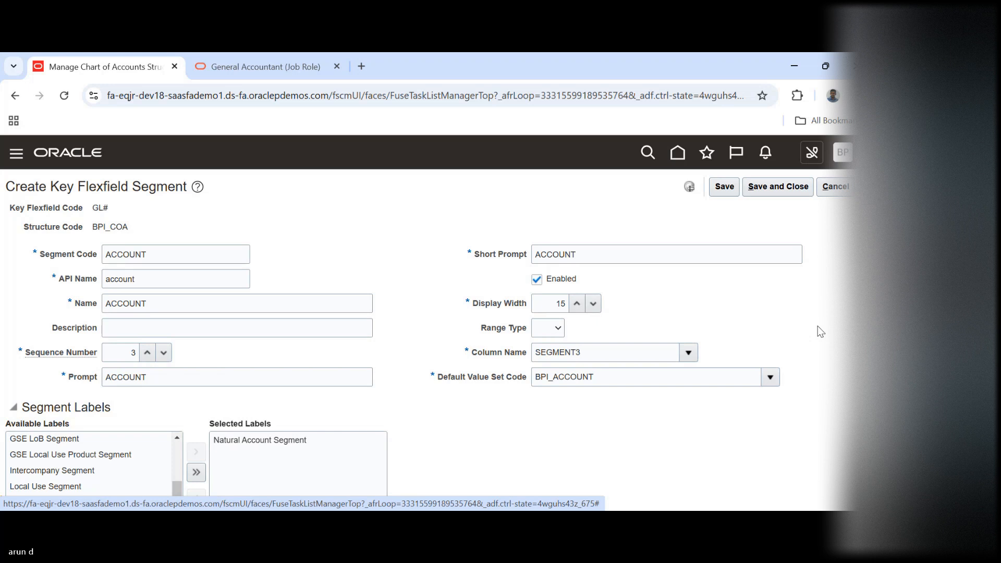
pyautogui.click(779, 187)
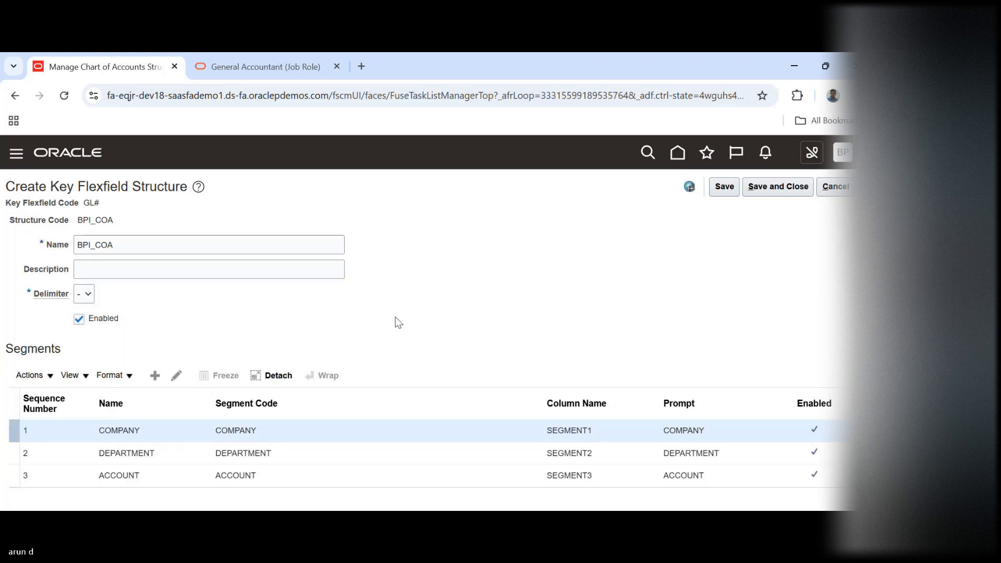
pyautogui.click(782, 192)
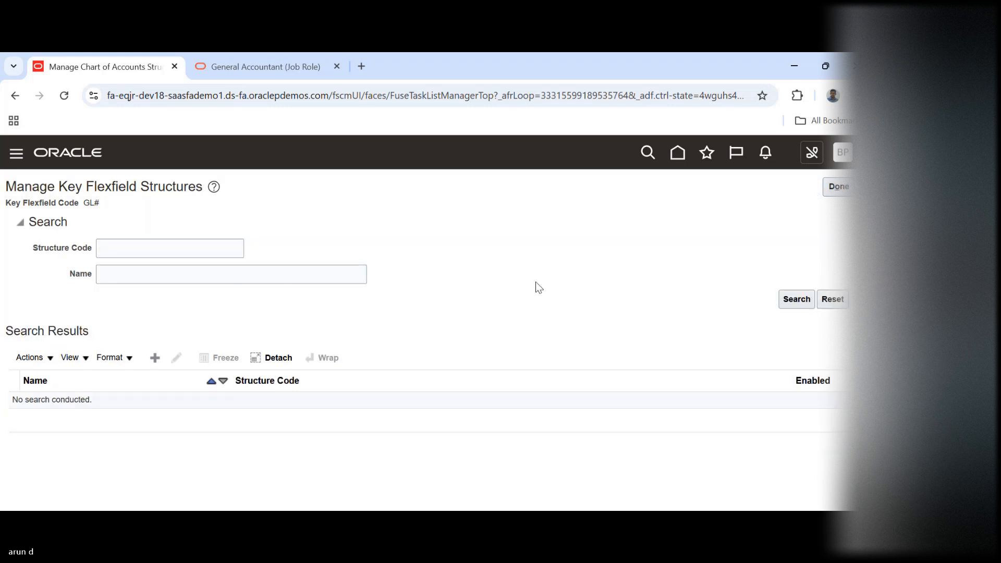
pyautogui.click(839, 188)
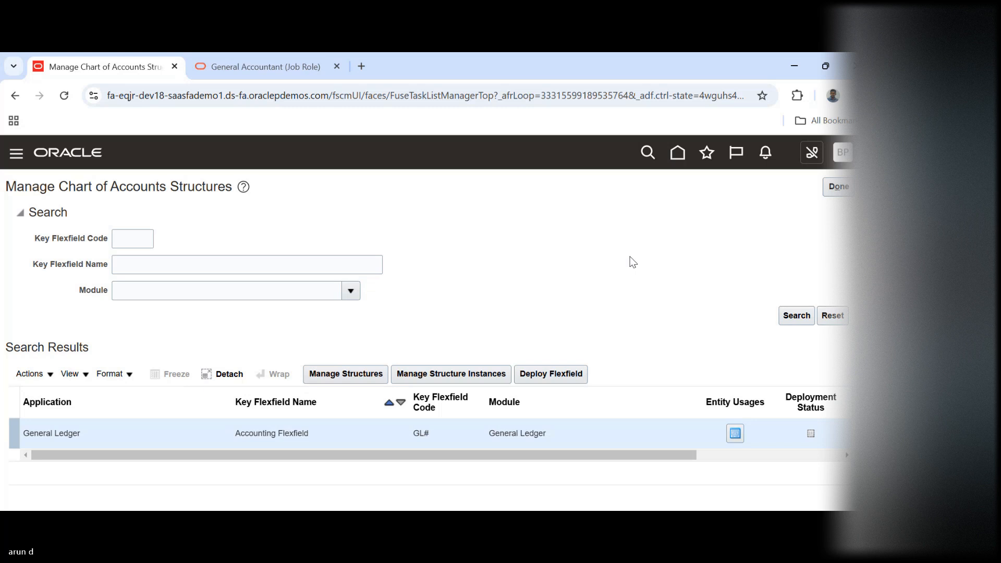
# Create a structure instance for the General Ledger accounting flexfield with the structure instance code BPI COA
pyautogui.click(316, 384)
pyautogui.click(472, 373)
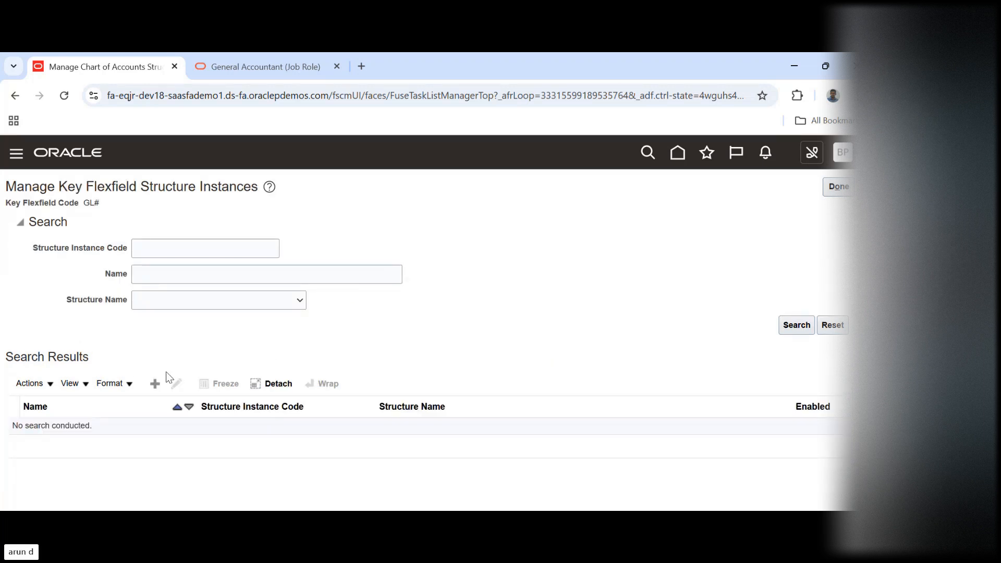
pyautogui.click(155, 385)
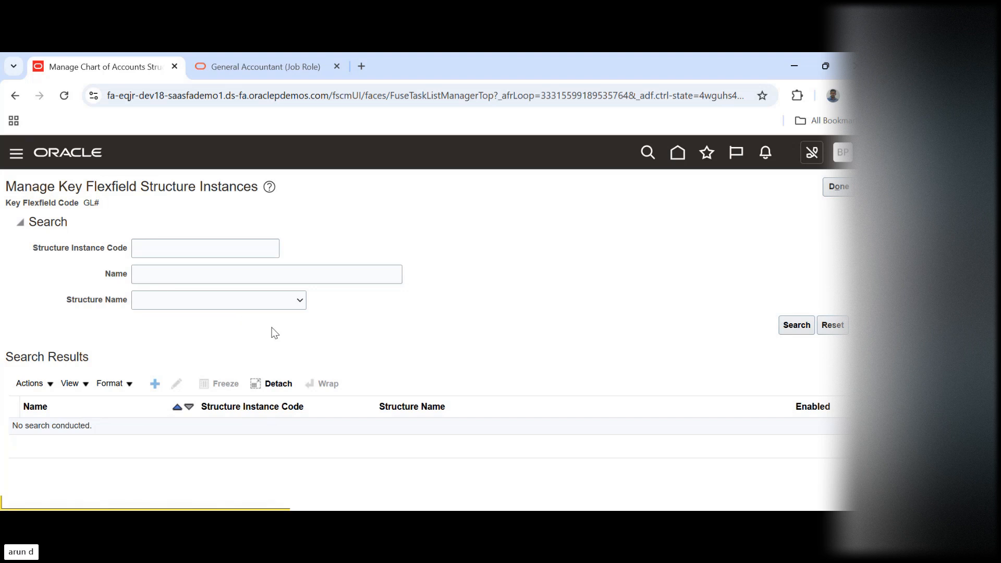
pyautogui.click(159, 227)
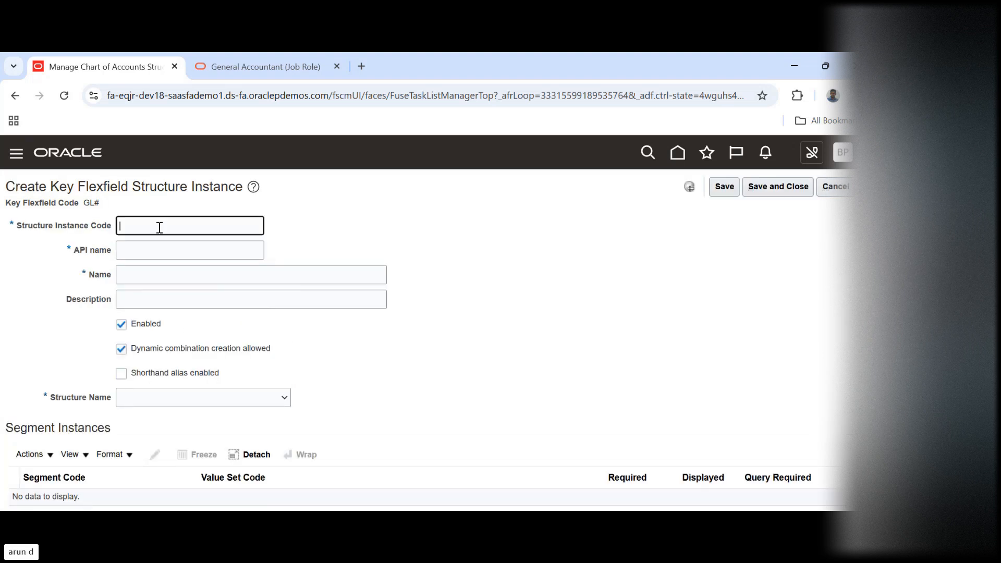
pyautogui.write('BPI COA')
pyautogui.press('Tab')
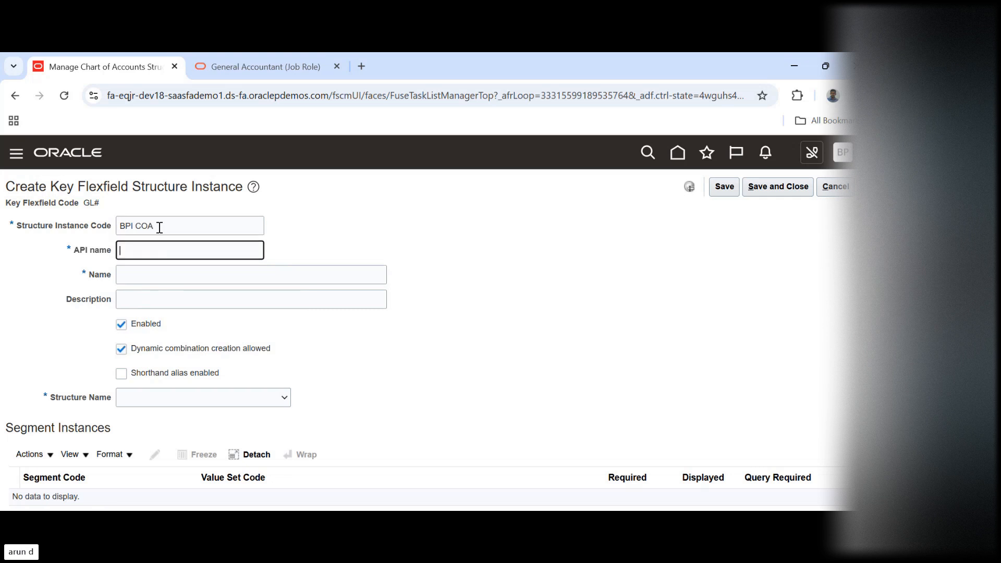
# Reuse the structure instance code BPI COA as the name of the new structure instance
pyautogui.tripleClick(159, 227)
pyautogui.hotkey('ctrl', 'c')
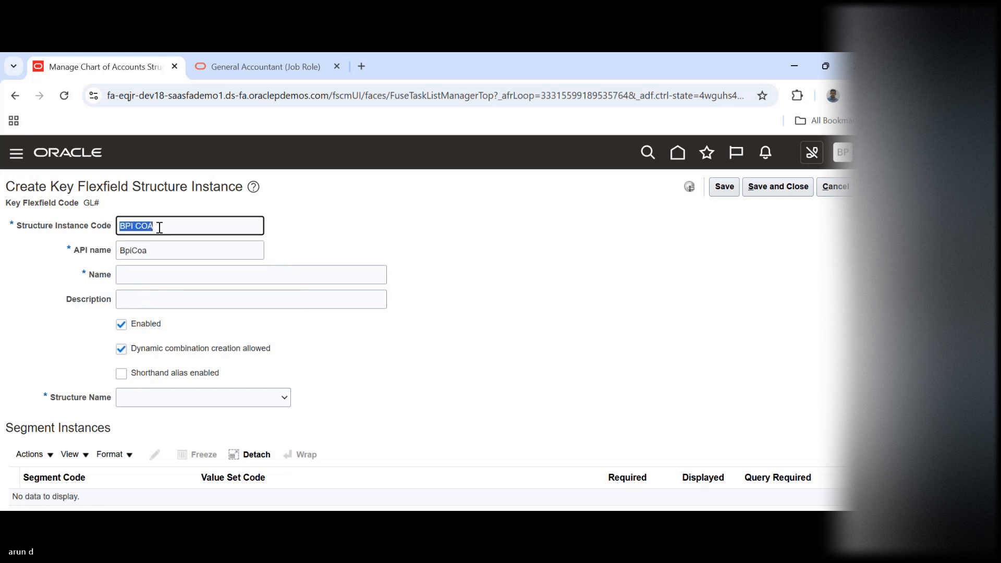
pyautogui.press('Tab')
pyautogui.press('Tab')
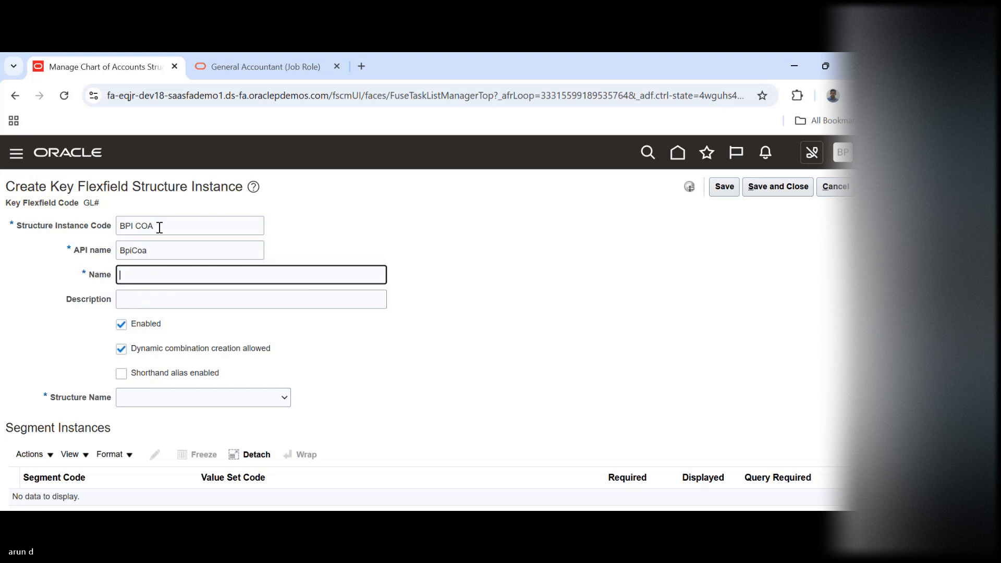
pyautogui.hotkey('ctrl', 'v')
# Choose BPI_COA as the structure name for the new structure instance
pyautogui.click(145, 400)
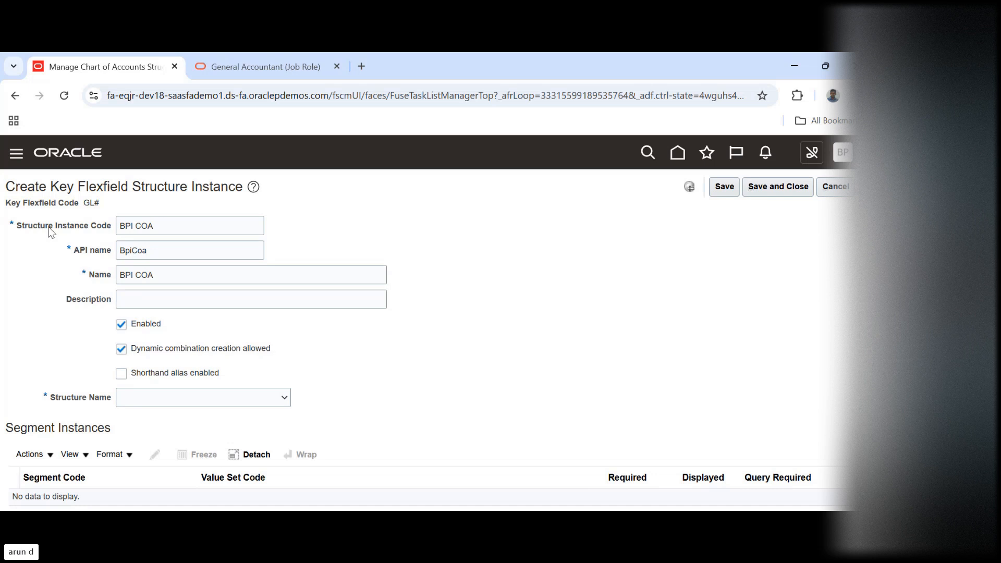
pyautogui.press('b')
pyautogui.press('b')
pyautogui.press('b')
pyautogui.press('Tab')
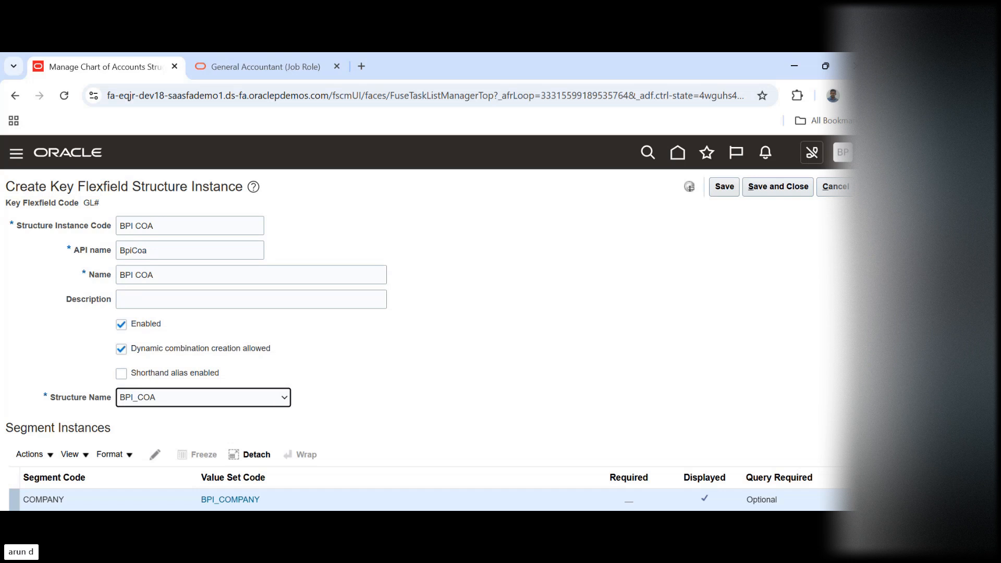
# Make the COMPANY segment instance required
pyautogui.scroll(-3, 378, 365)
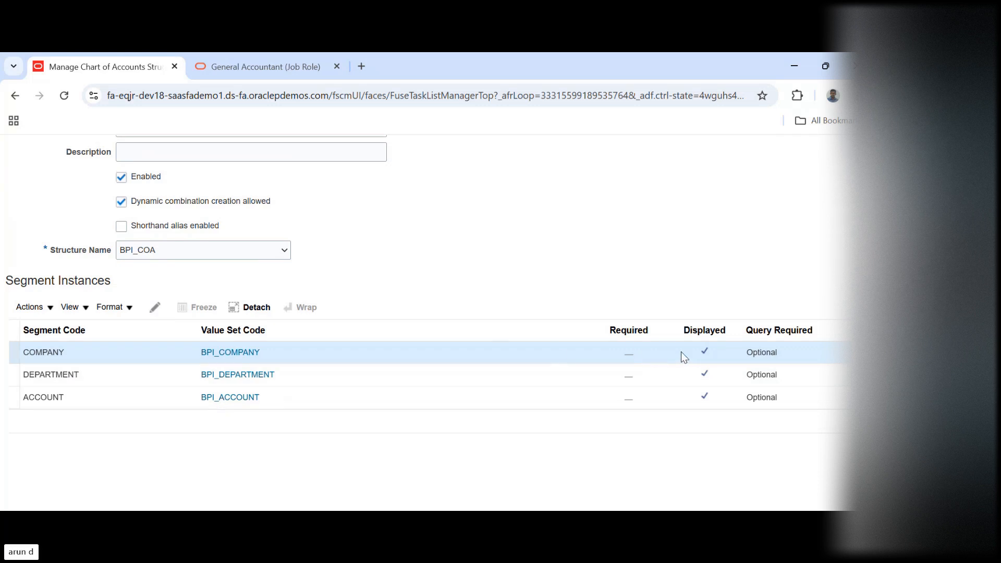
pyautogui.click(157, 308)
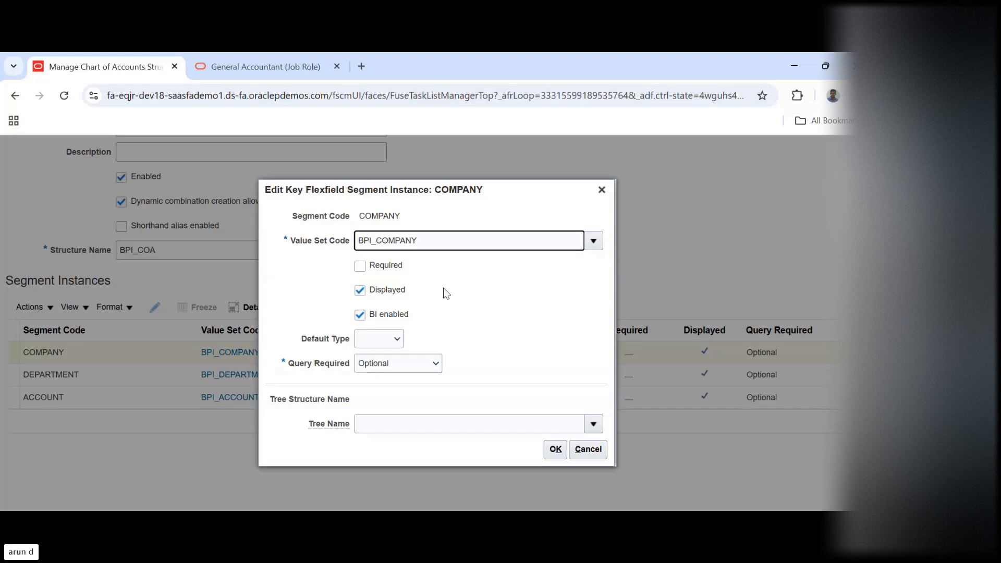
pyautogui.click(361, 267)
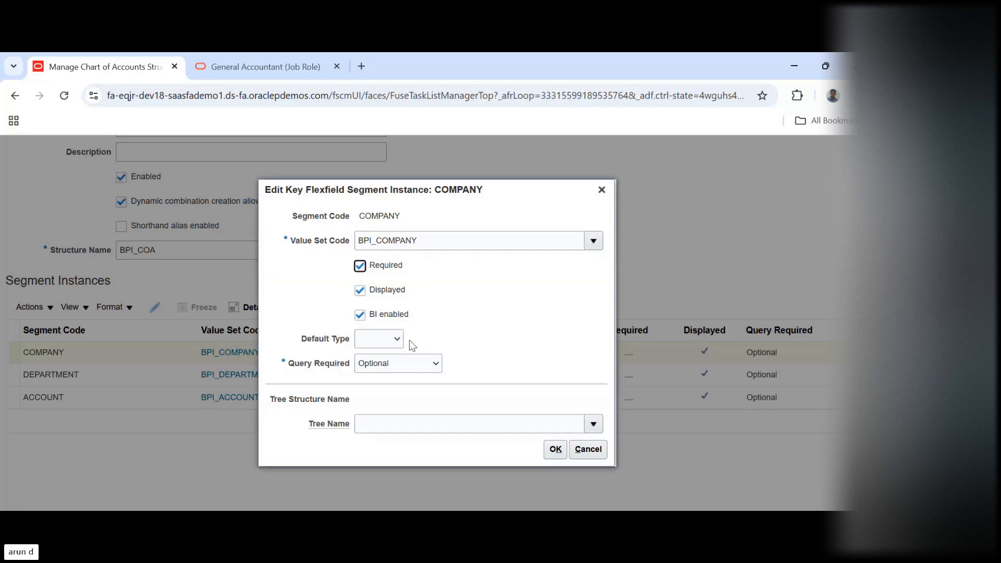
pyautogui.click(554, 450)
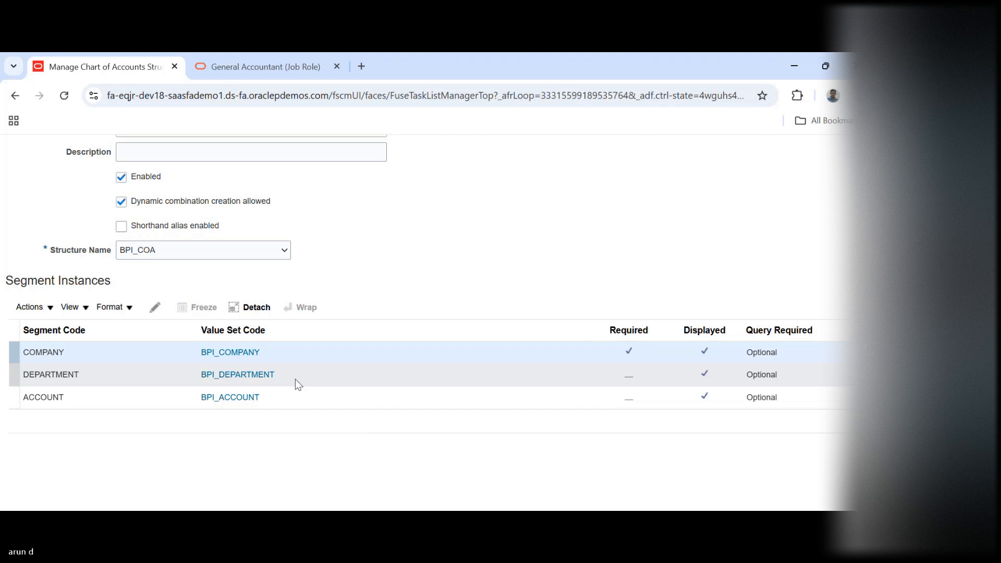
# Make the DEPARTMENT segment instance required
pyautogui.click(295, 380)
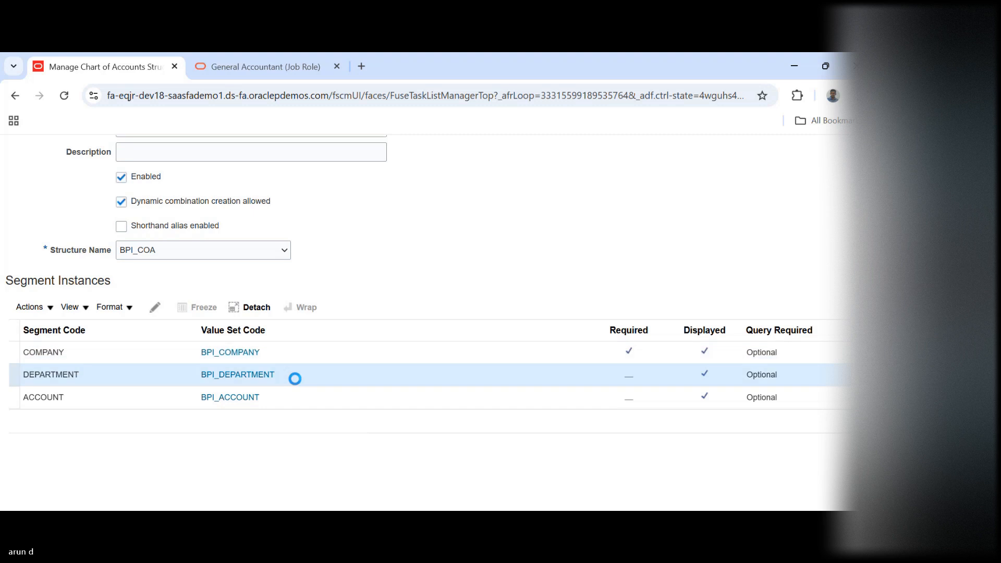
pyautogui.click(155, 307)
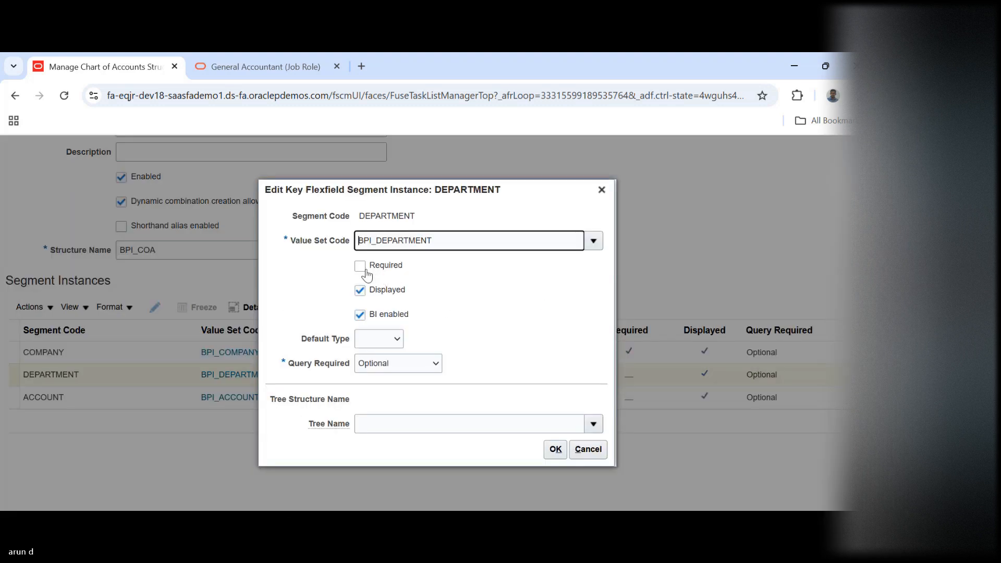
pyautogui.click(360, 265)
pyautogui.click(555, 450)
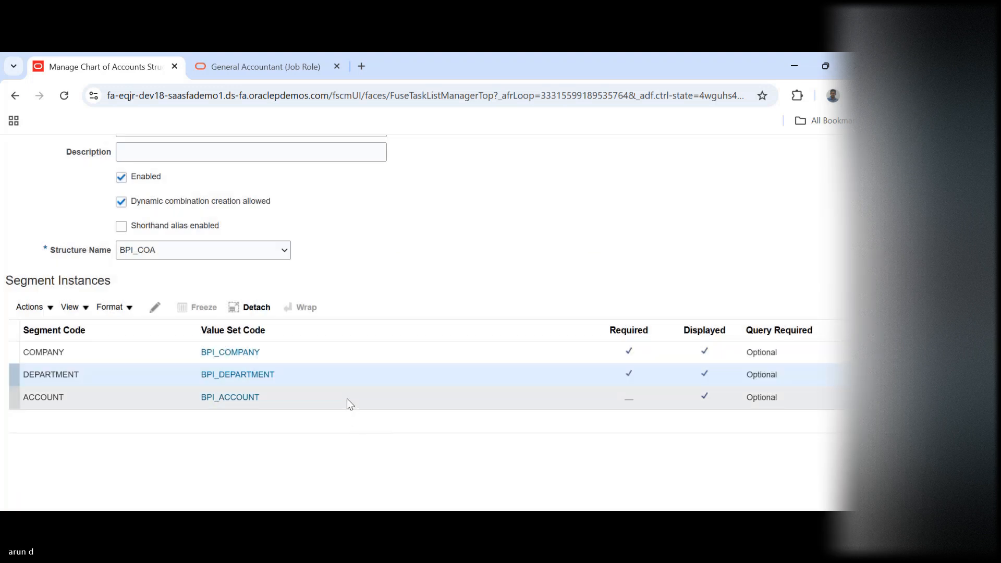
# Make the ACCOUNT segment instance required
pyautogui.click(346, 398)
pyautogui.click(154, 307)
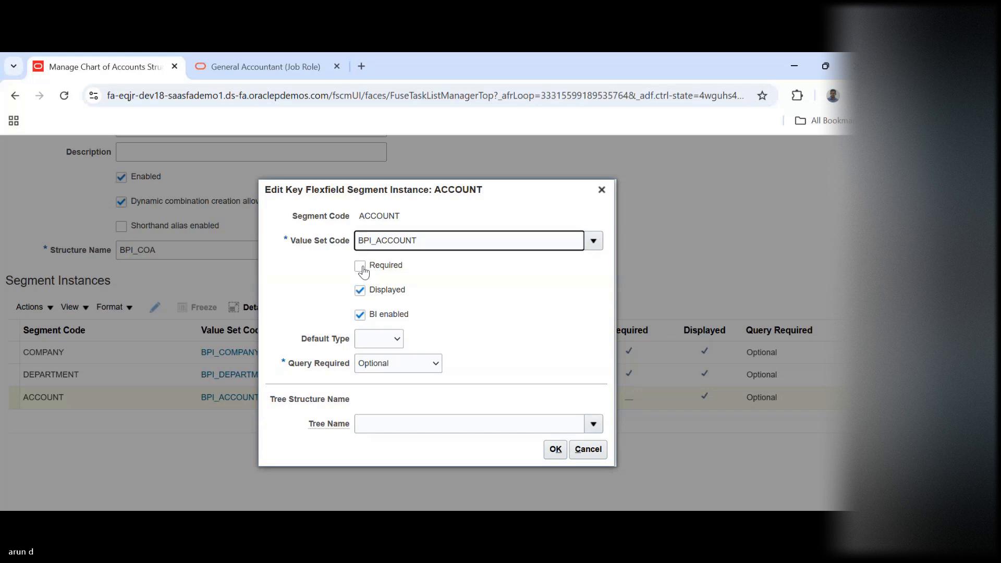
pyautogui.click(363, 269)
pyautogui.click(555, 450)
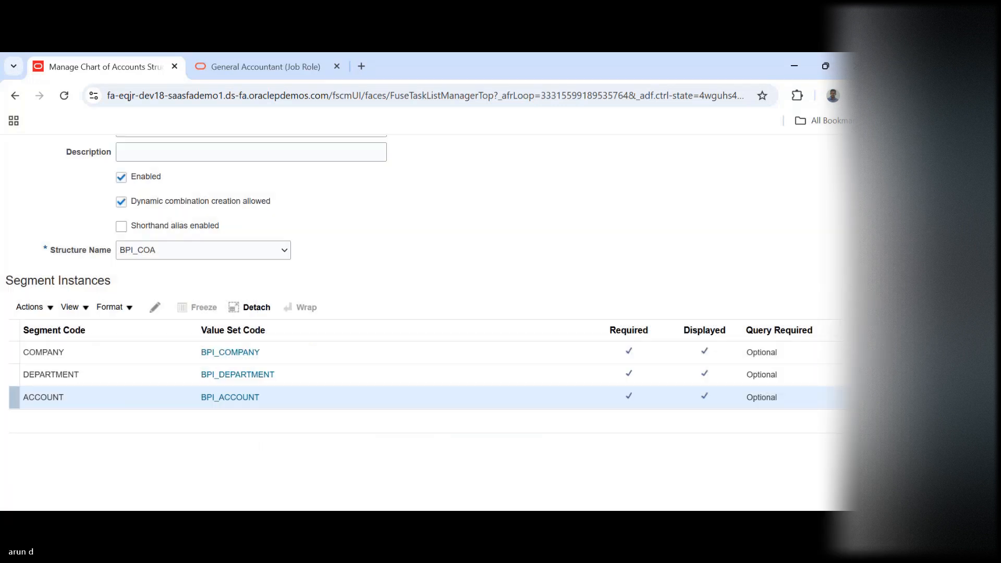
pyautogui.scroll(3, 806, 218)
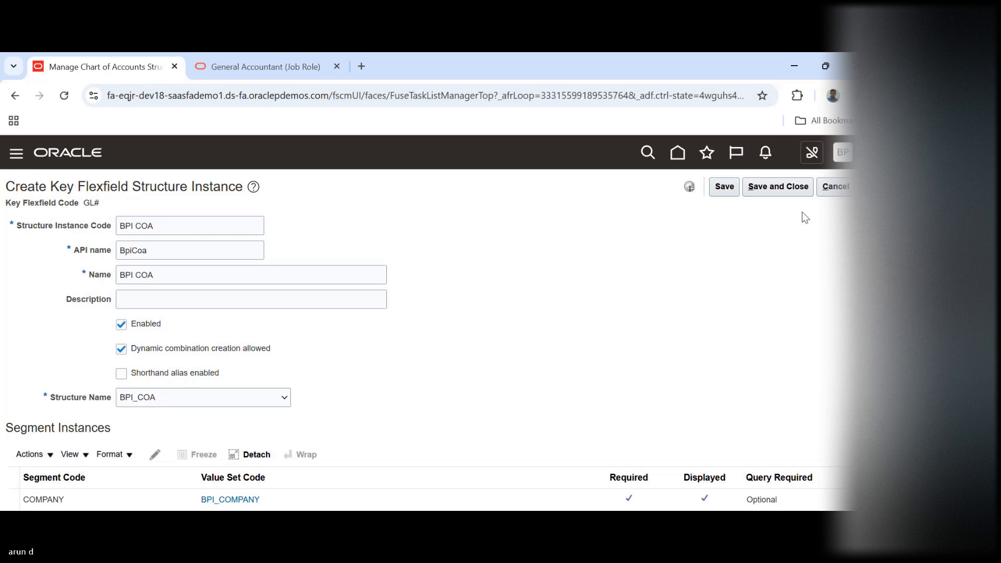
# Save the BPI COA structure instance and deploy the GL# Accounting Flexfield
pyautogui.click(782, 187)
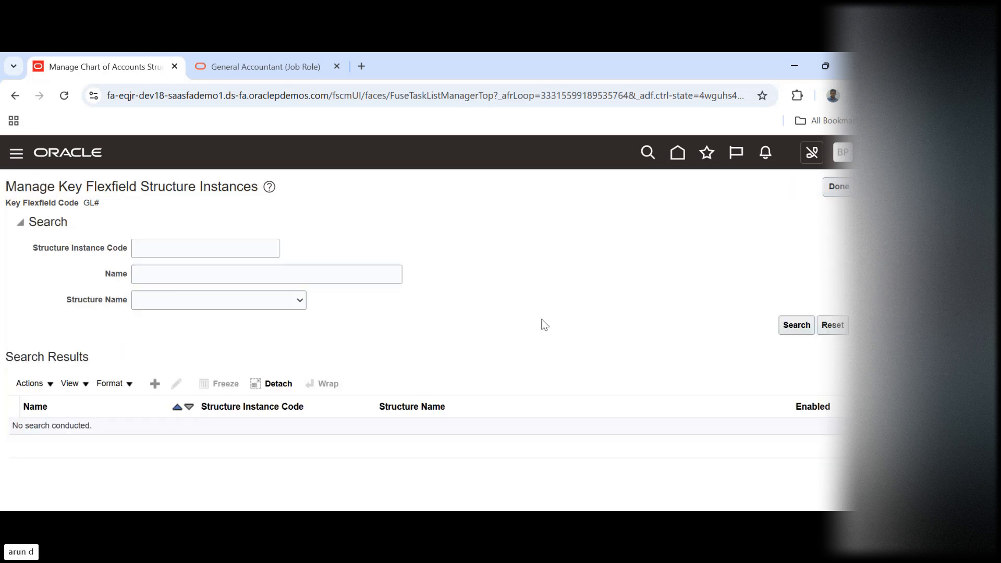
pyautogui.click(838, 187)
pyautogui.click(561, 374)
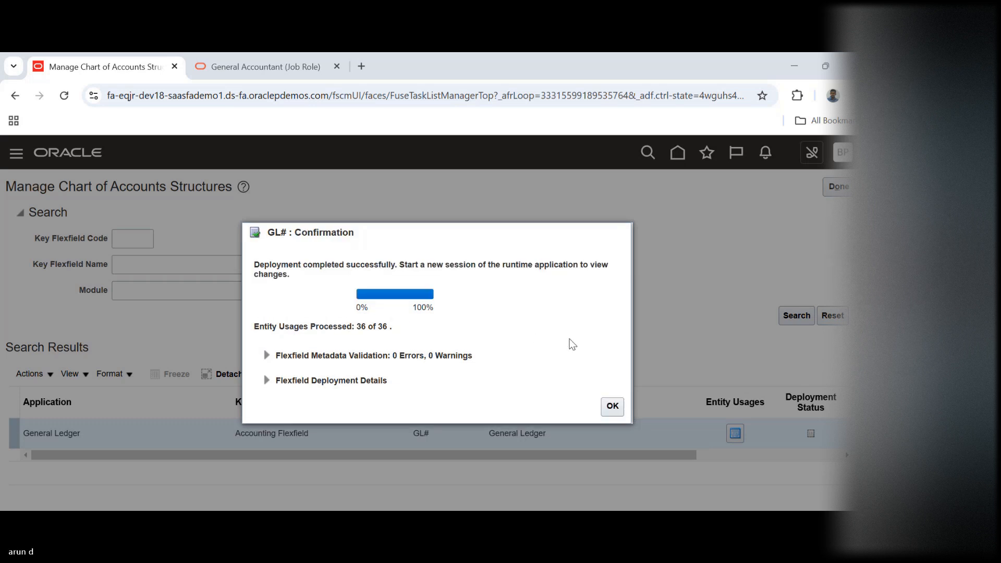
pyautogui.click(612, 407)
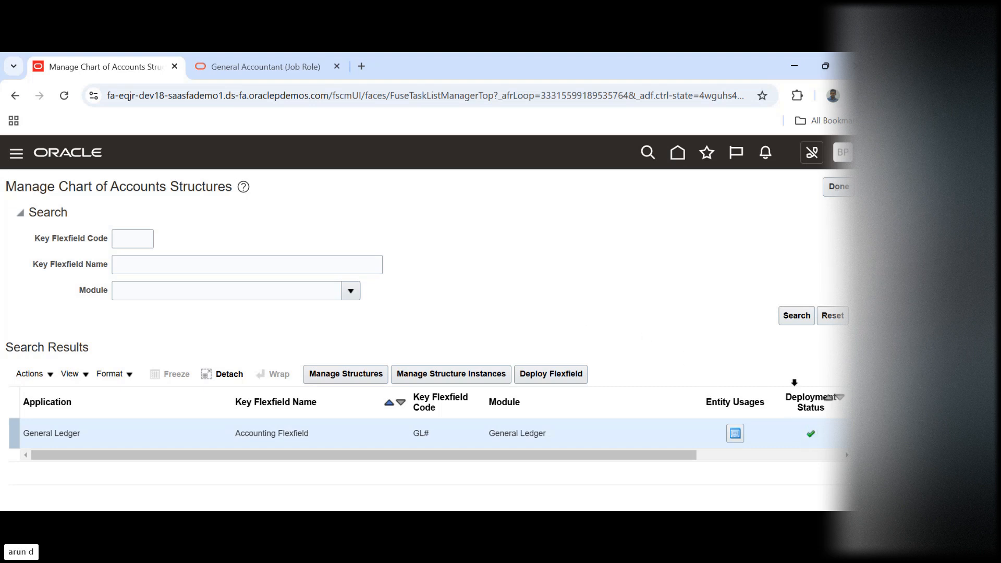
pyautogui.click(838, 188)
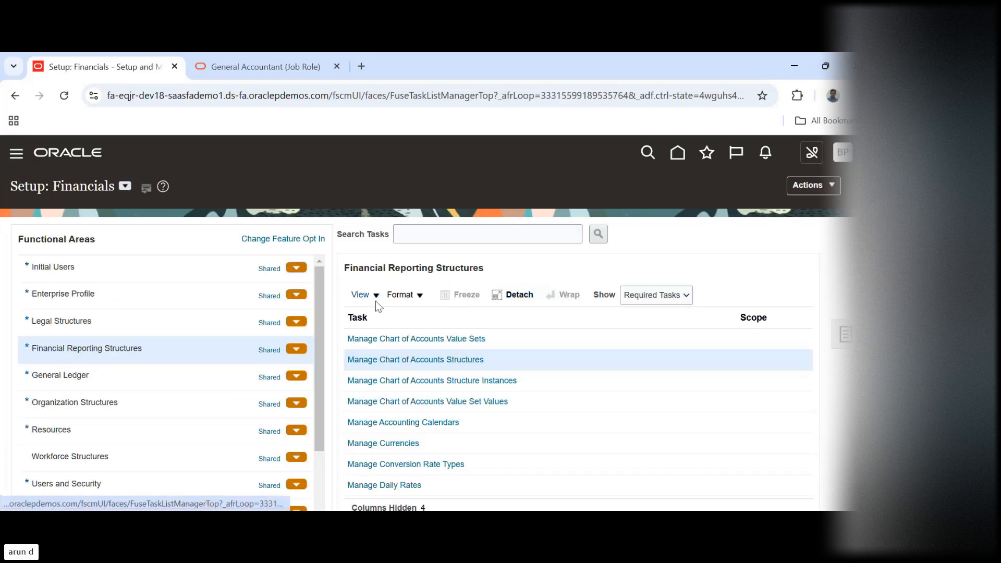
# Create a new primary ledger in the General Ledger functional area and name it BPI Primary Ledger
pyautogui.click(112, 379)
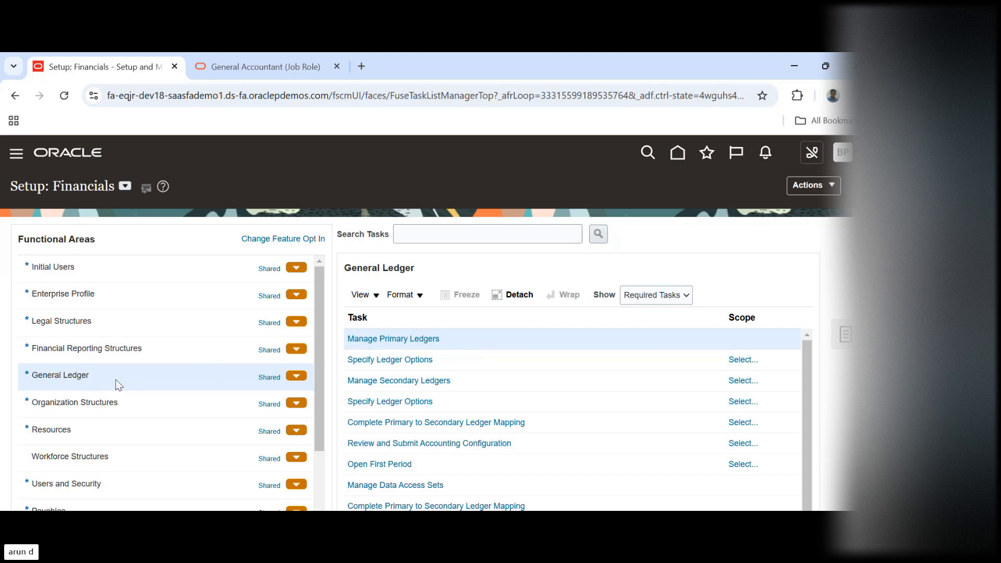
pyautogui.click(403, 338)
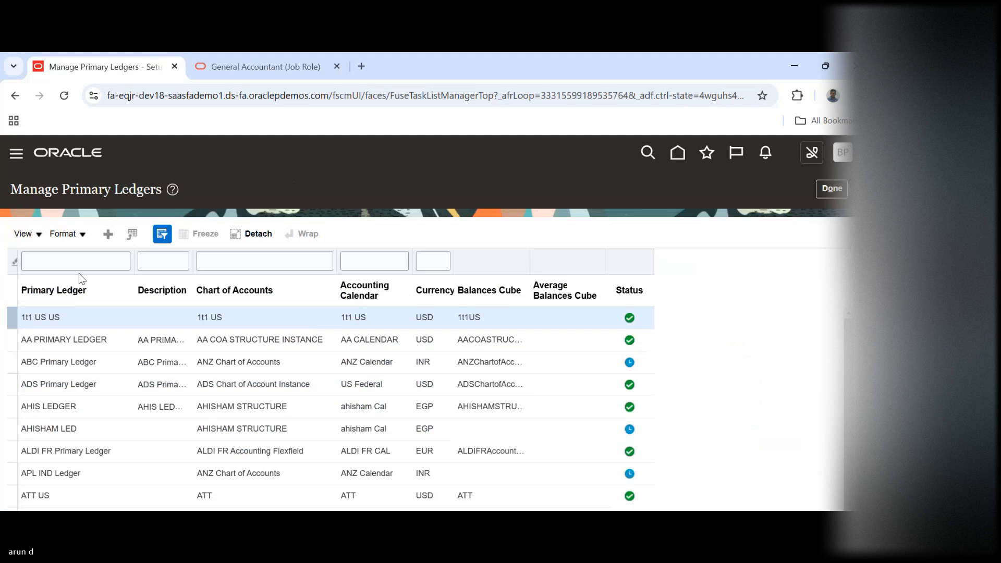
pyautogui.click(108, 235)
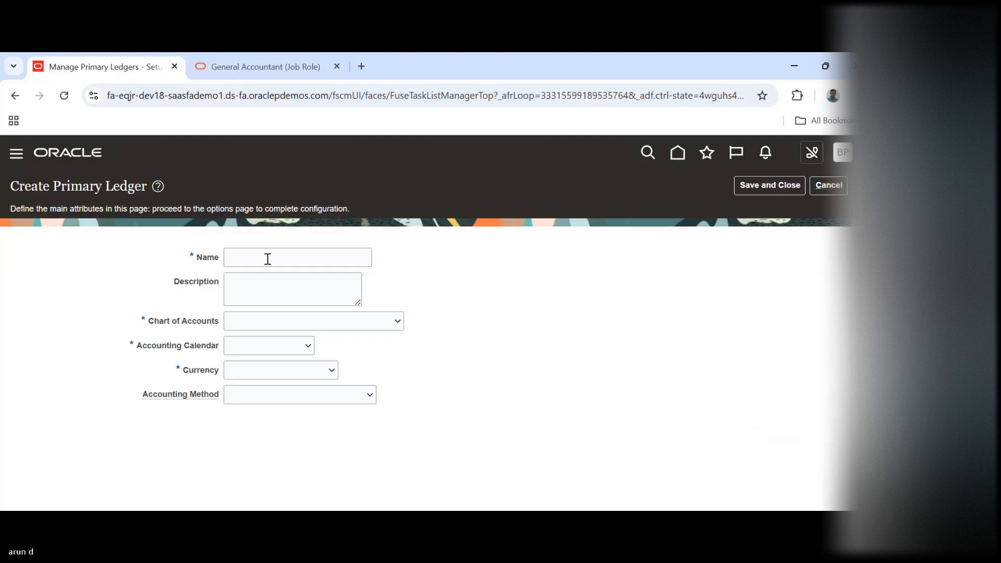
pyautogui.click(267, 259)
pyautogui.write('BPI')
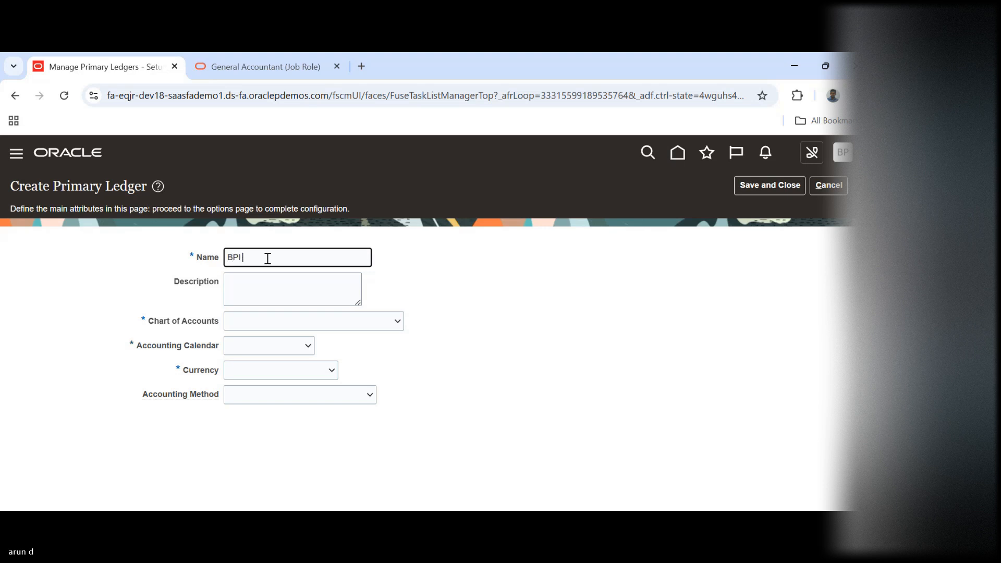
pyautogui.write(' Primary Ledger')
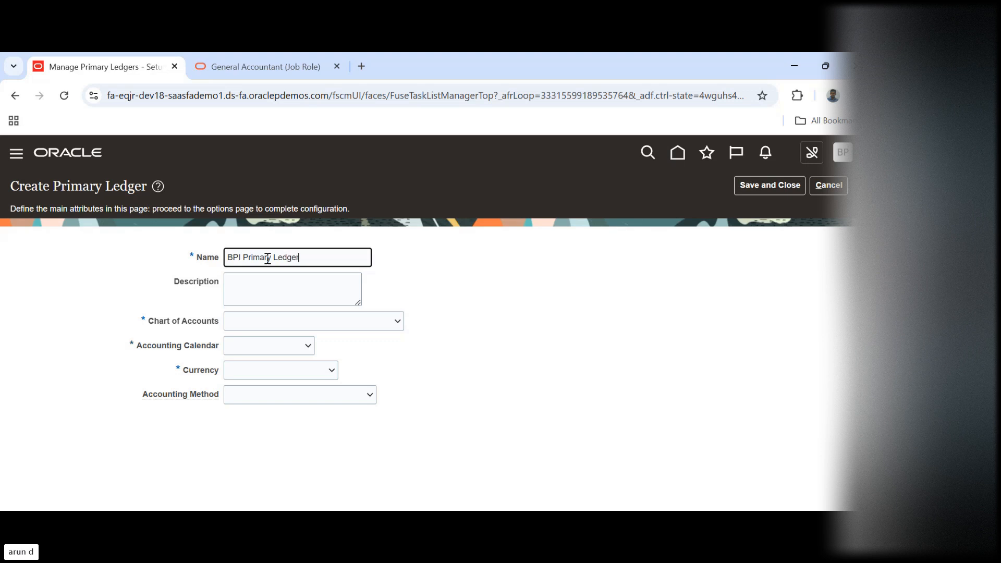
# Set the new ledger's chart of accounts to BPI COA and its accounting calendar to BPI Calendar
pyautogui.press('Tab')
pyautogui.press('Tab')
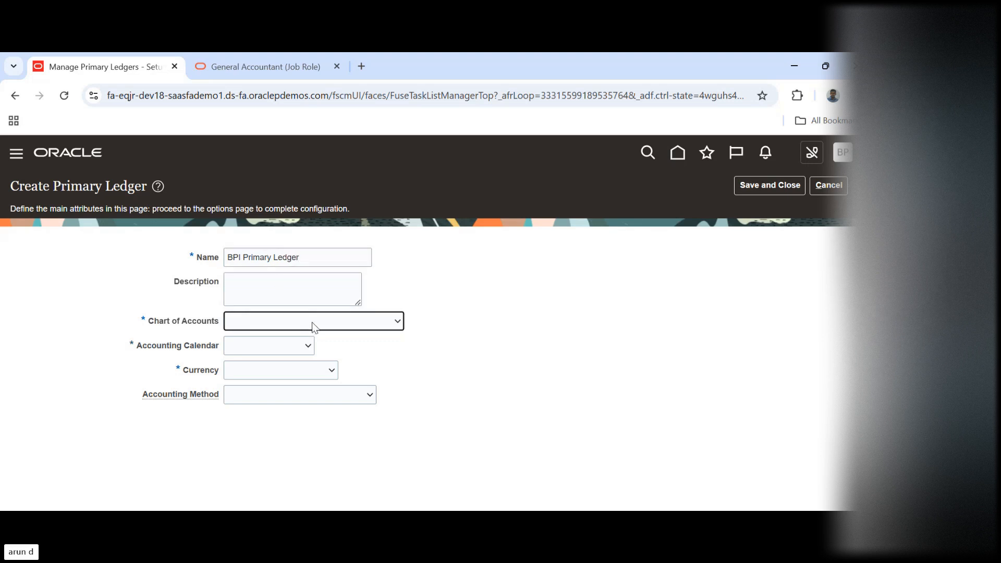
pyautogui.click(312, 323)
pyautogui.press('b')
pyautogui.press('b')
pyautogui.press('b')
pyautogui.press('b')
pyautogui.press('b')
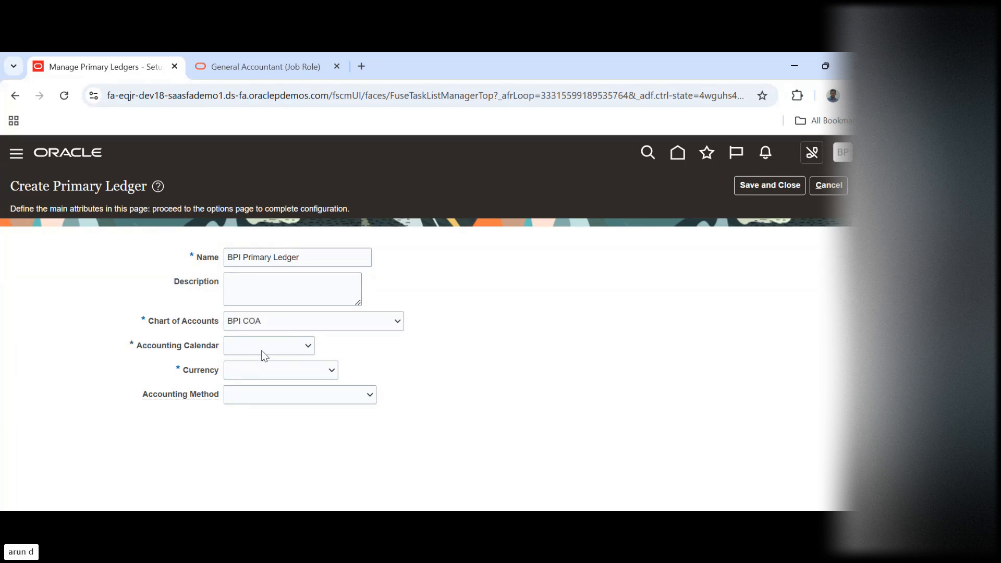
pyautogui.press('b')
pyautogui.press('b')
pyautogui.press('b')
pyautogui.press('Up')
pyautogui.press('Return')
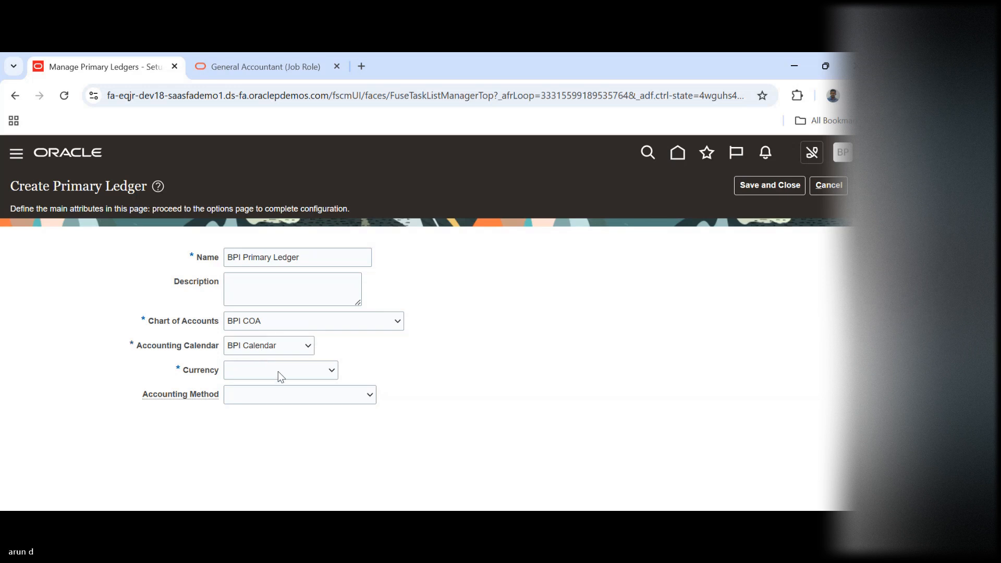
# Set the currency to INR - Indian Rupee and the accounting method to Standard Accrual, and save the primary ledger
pyautogui.press('i')
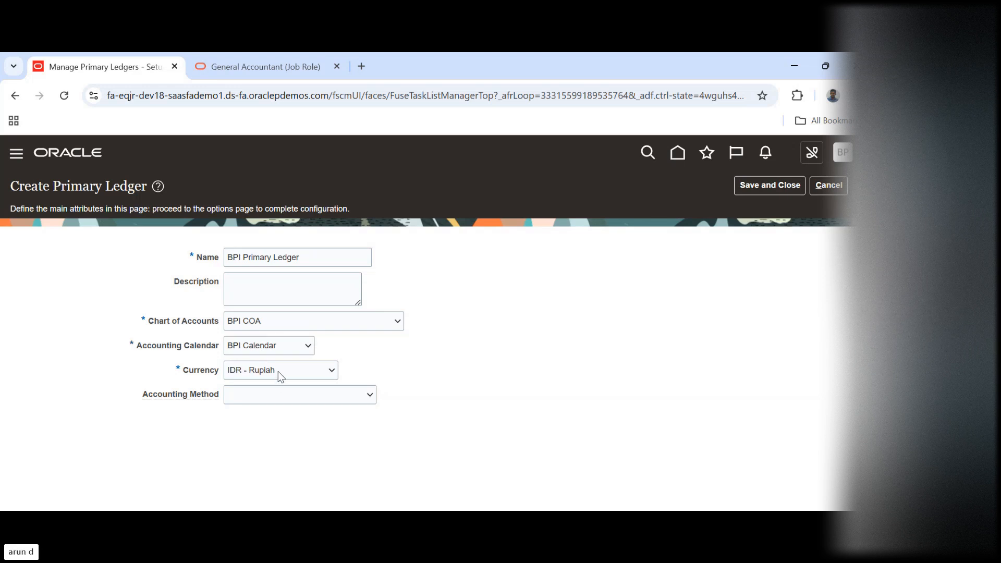
pyautogui.press('i')
pyautogui.press('i')
pyautogui.press('i')
pyautogui.click(310, 396)
pyautogui.press('s')
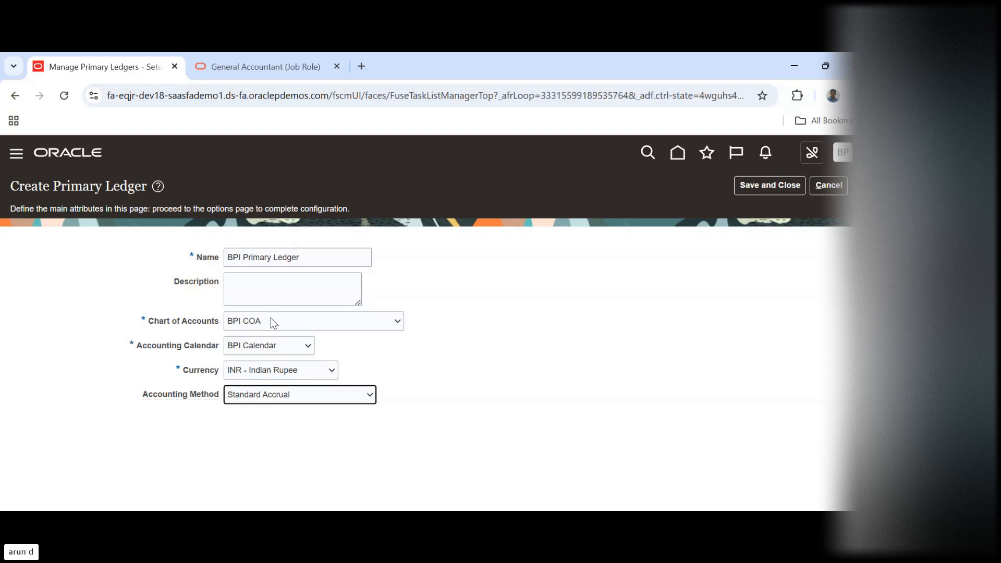
pyautogui.click(767, 186)
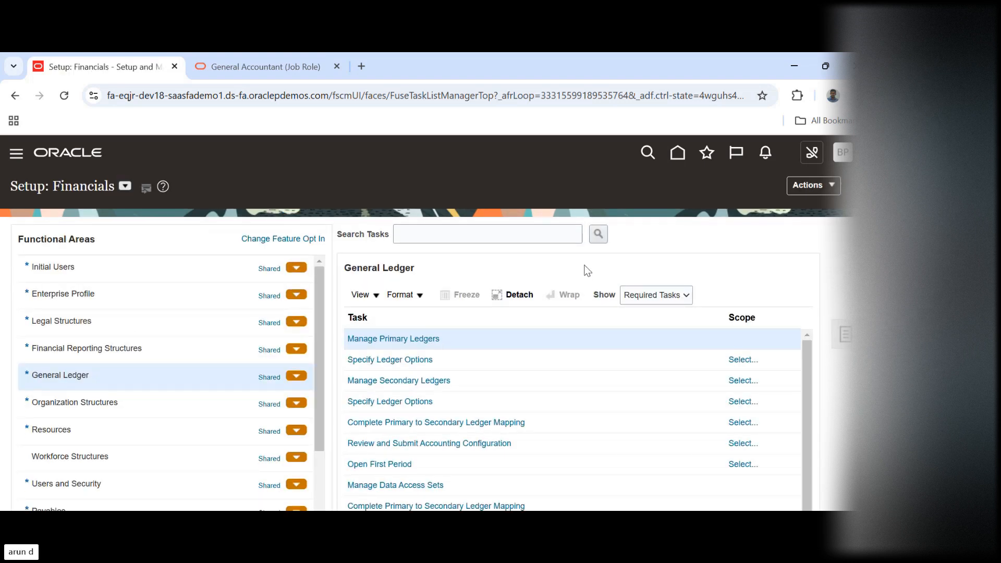
# Open the Specify Ledger Options task with BPI Primary Ledger, found by filtering on bpi, as its scope
pyautogui.click(385, 365)
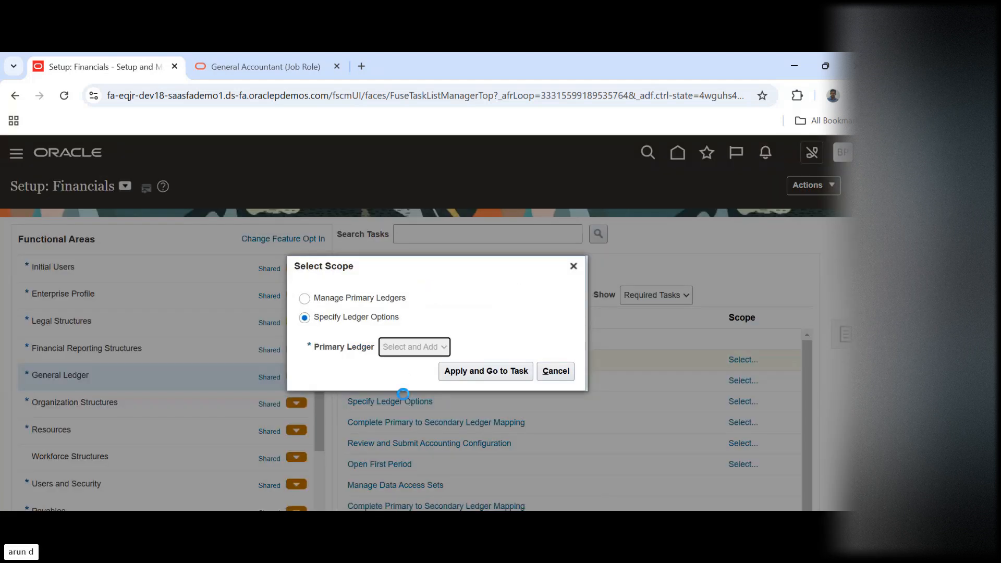
pyautogui.click(493, 370)
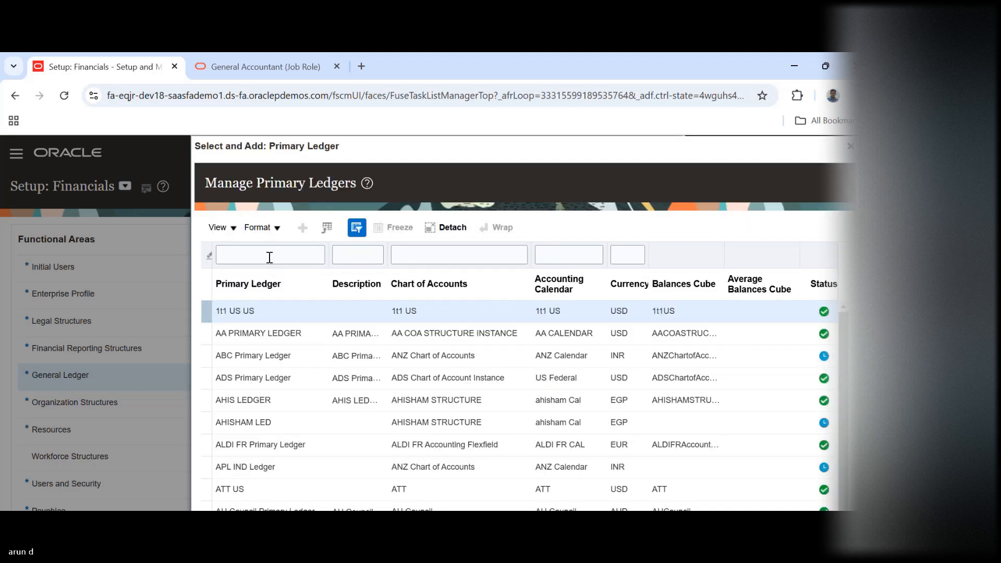
pyautogui.click(270, 257)
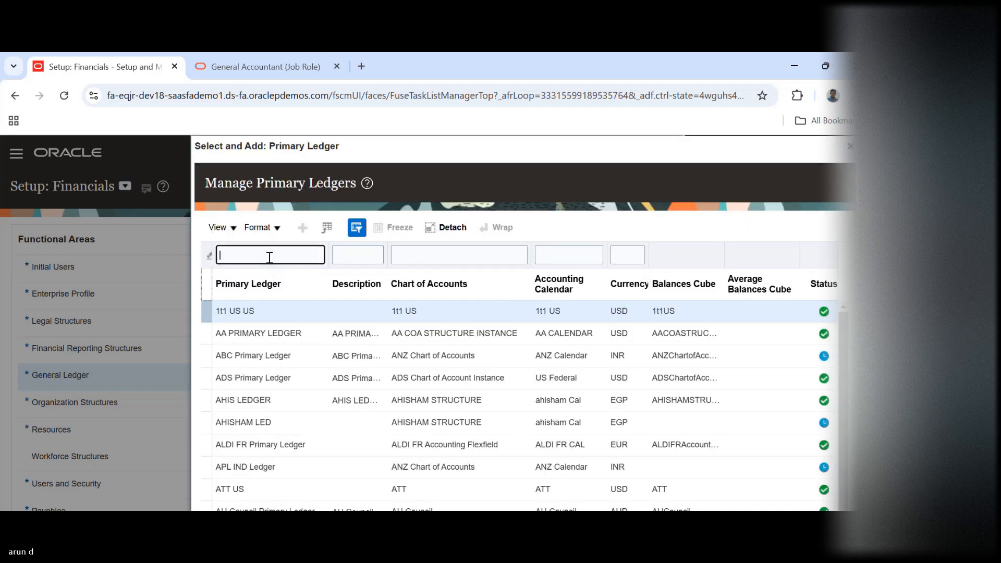
pyautogui.write('bpl')
pyautogui.press('Return')
pyautogui.click(308, 386)
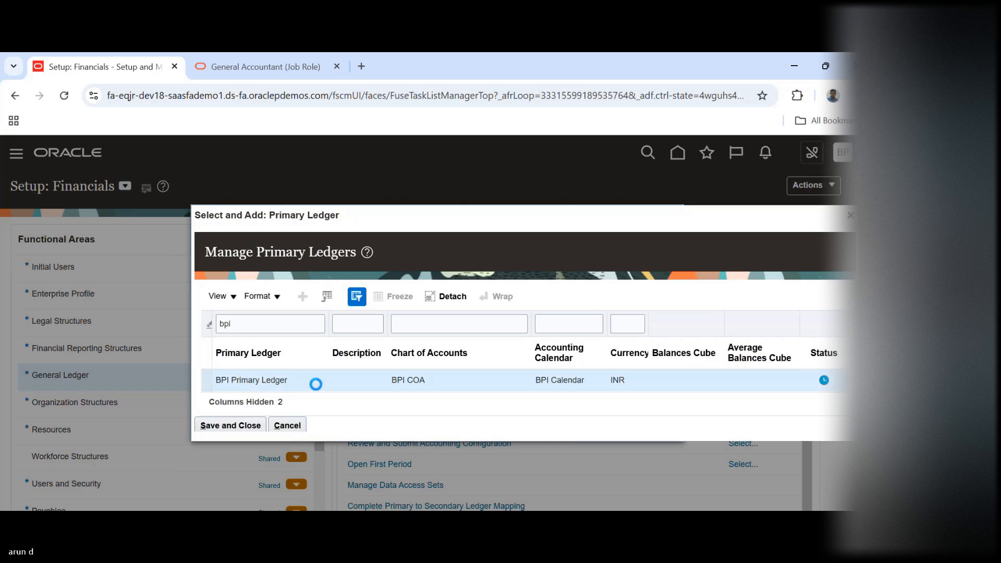
pyautogui.click(237, 431)
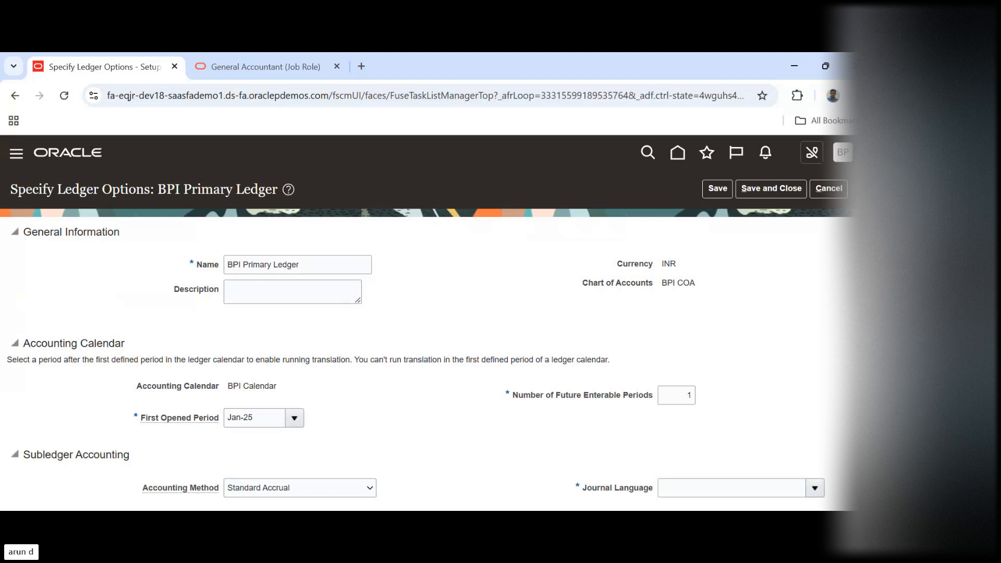
# Set the ledger's journal language to American English
pyautogui.scroll(-3, 569, 249)
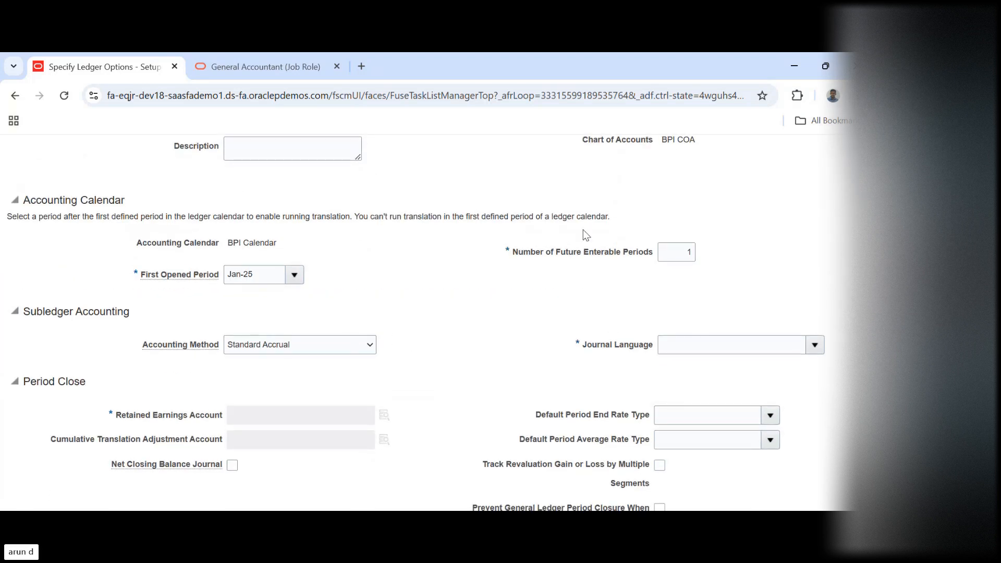
pyautogui.click(815, 346)
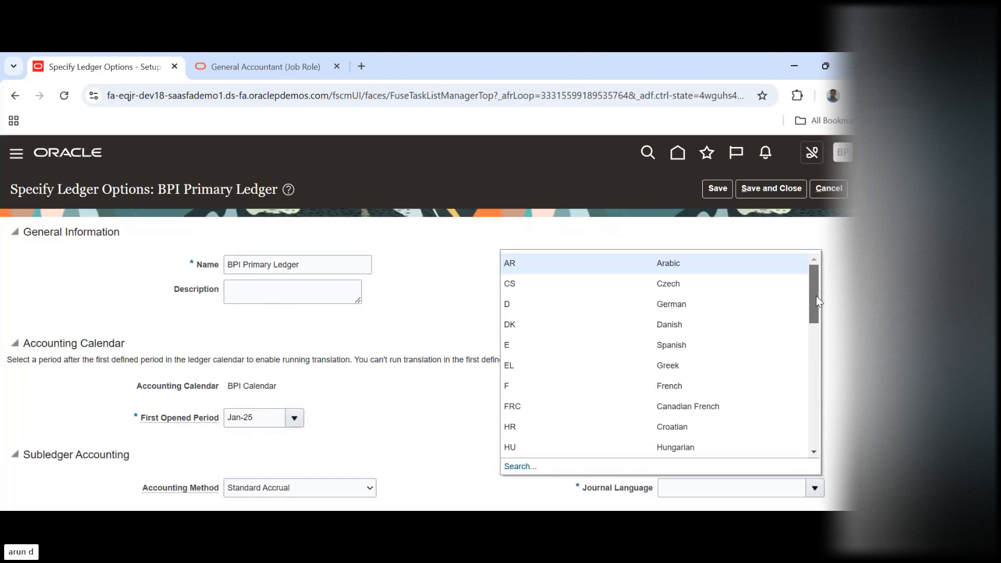
pyautogui.moveTo(815, 295); pyautogui.dragTo(822, 390)
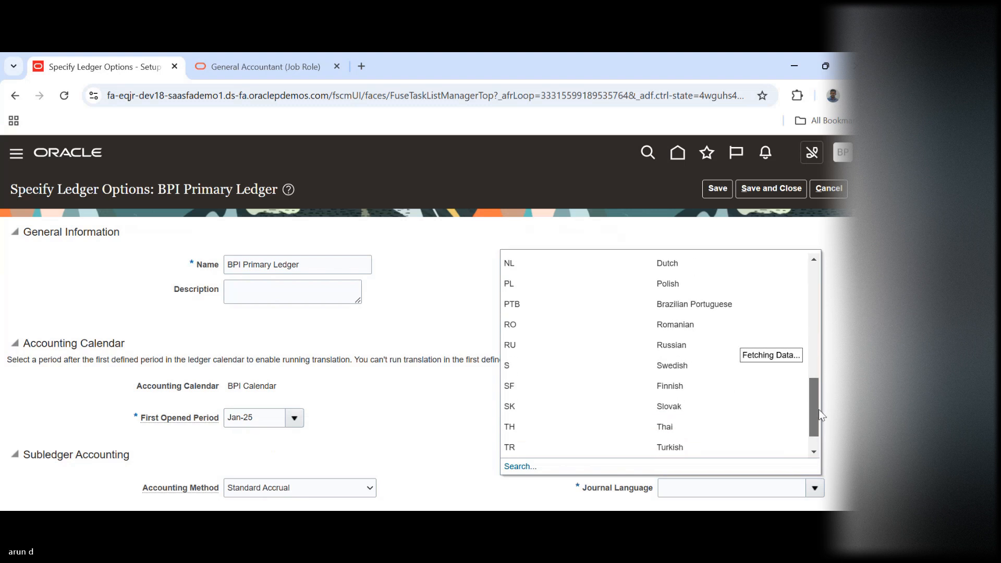
pyautogui.moveTo(819, 410); pyautogui.dragTo(817, 421)
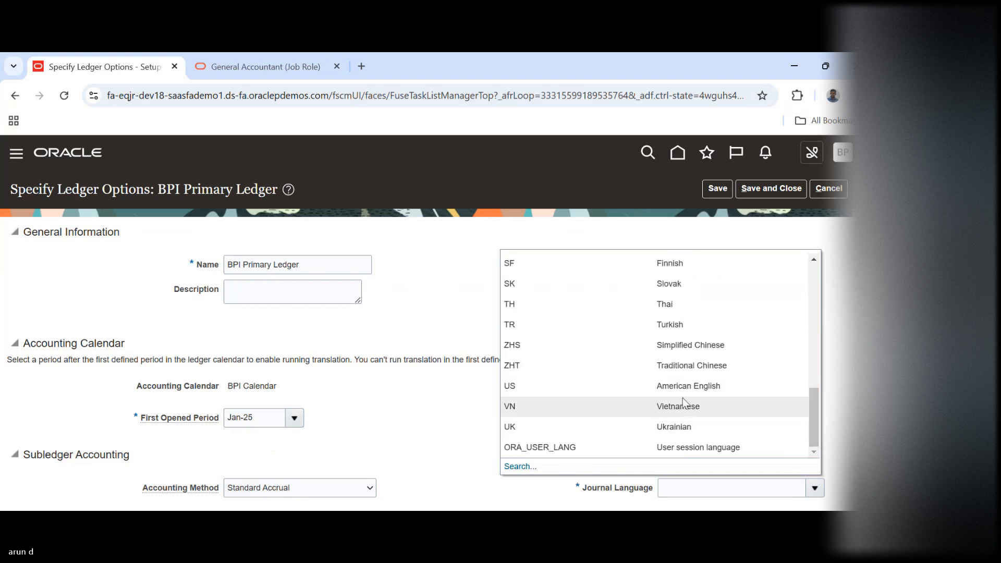
pyautogui.click(682, 384)
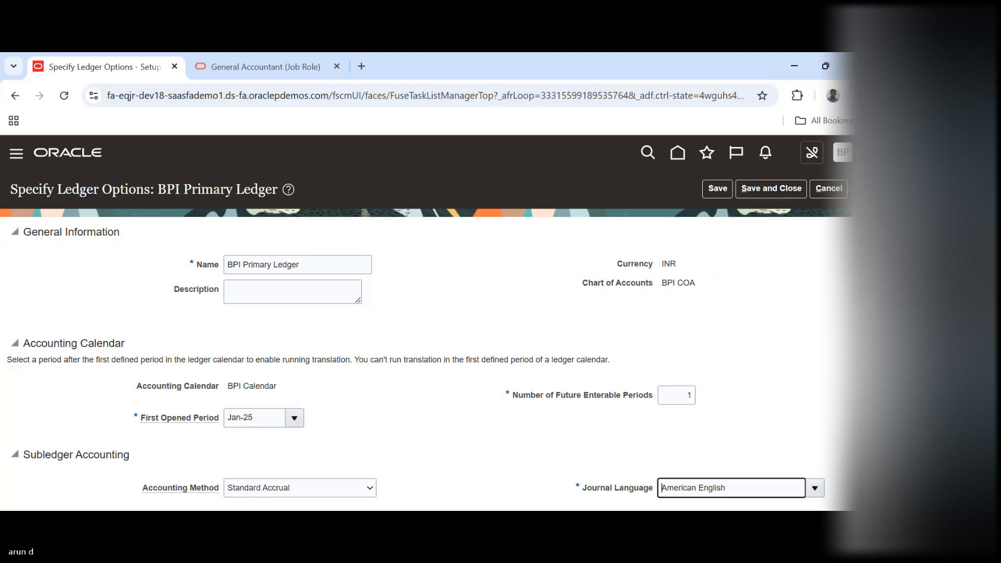
pyautogui.scroll(-5, 320, 359)
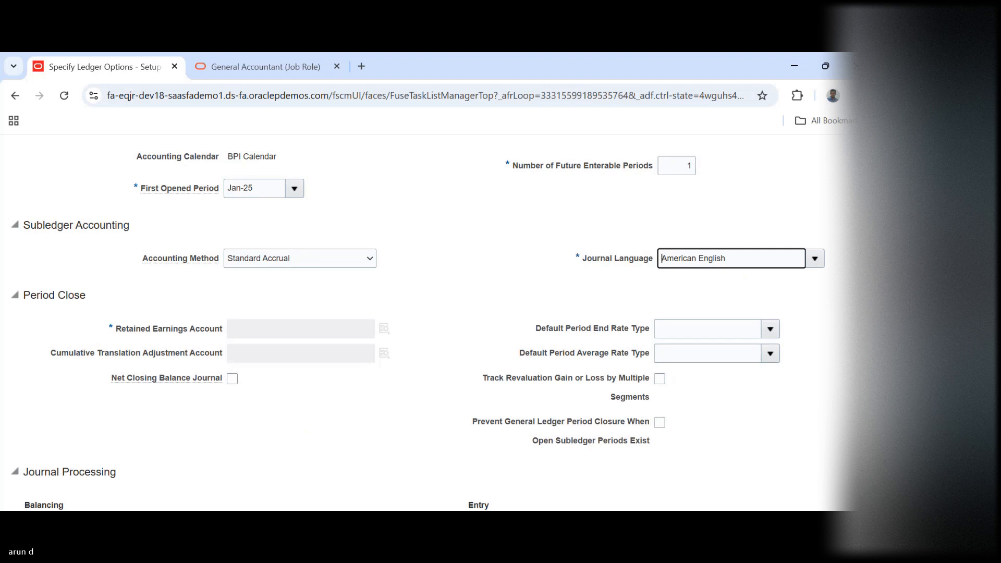
pyautogui.scroll(5, 420, 206)
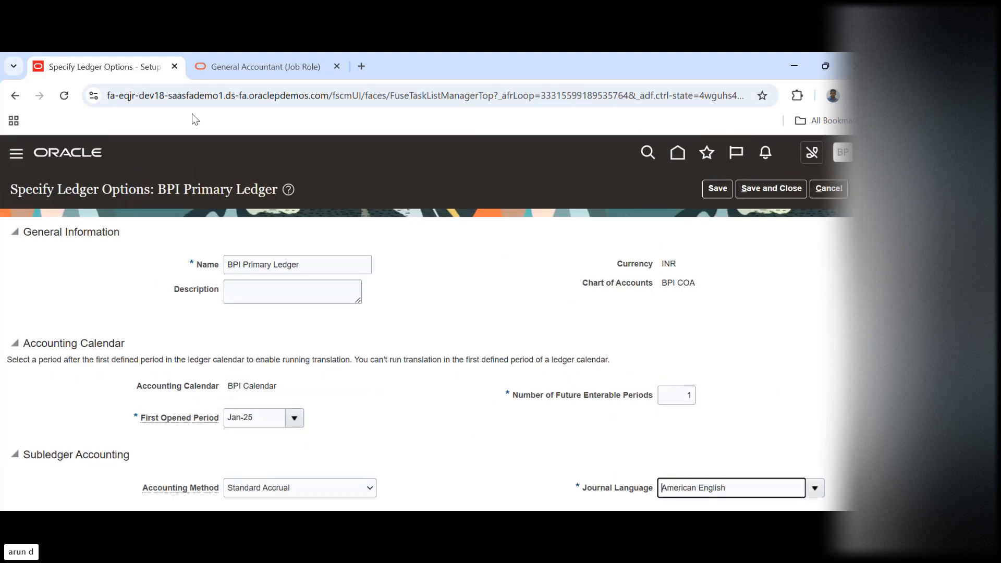
# Duplicate the ledger options browser tab and open Setup and Maintenance in the second tab
pyautogui.rightClick(130, 71)
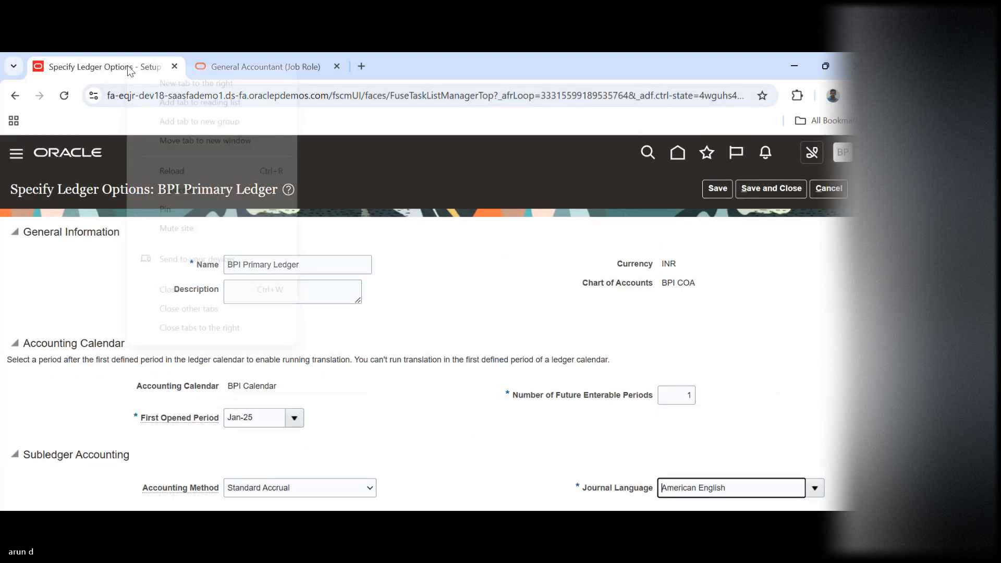
pyautogui.press('Escape')
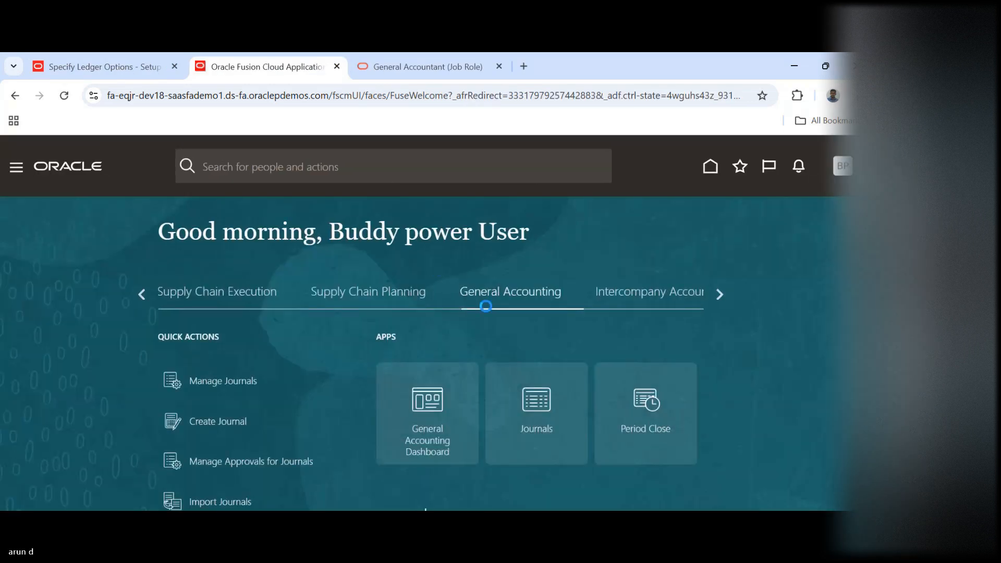
pyautogui.click(843, 165)
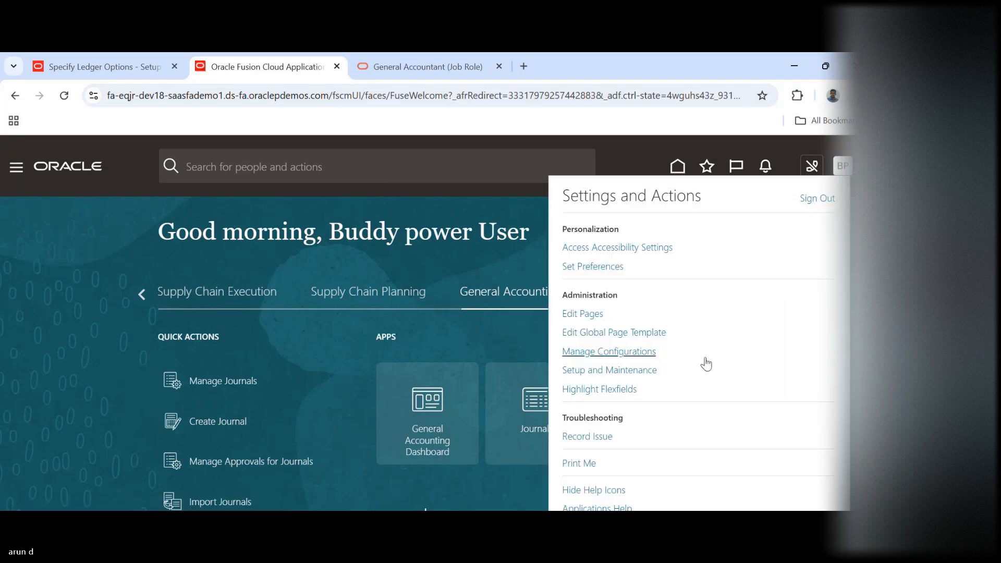
pyautogui.click(614, 371)
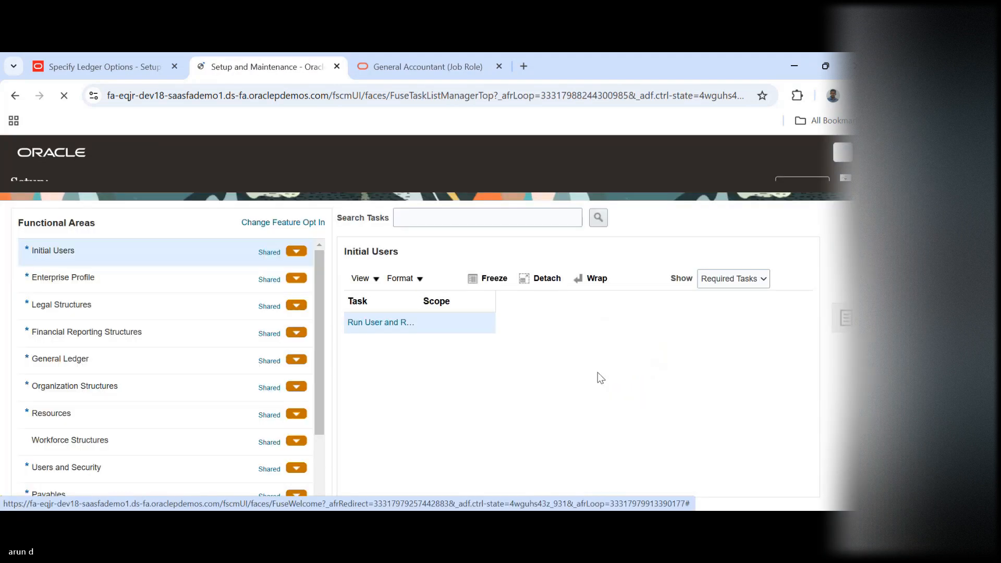
# Open Manage Chart of Accounts Value Sets under Financial Reporting Structures and search for value set codes starting with BPI
pyautogui.click(154, 348)
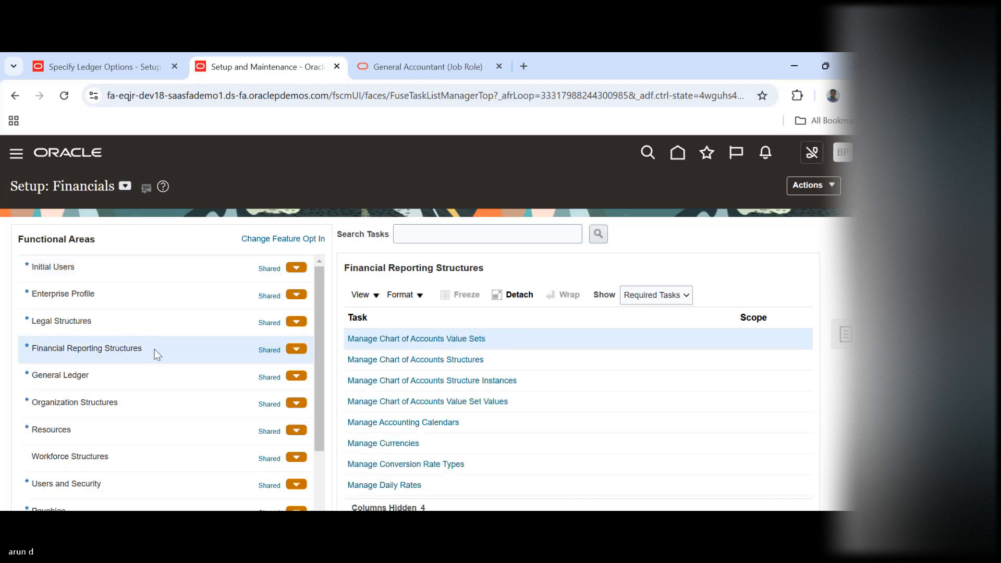
pyautogui.click(448, 339)
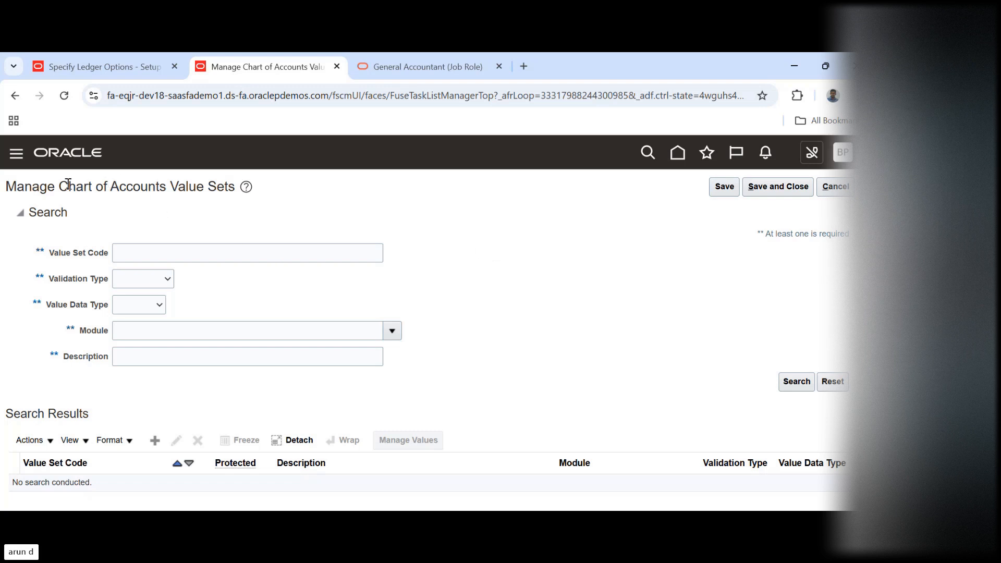
pyautogui.moveTo(68, 186); pyautogui.dragTo(224, 187)
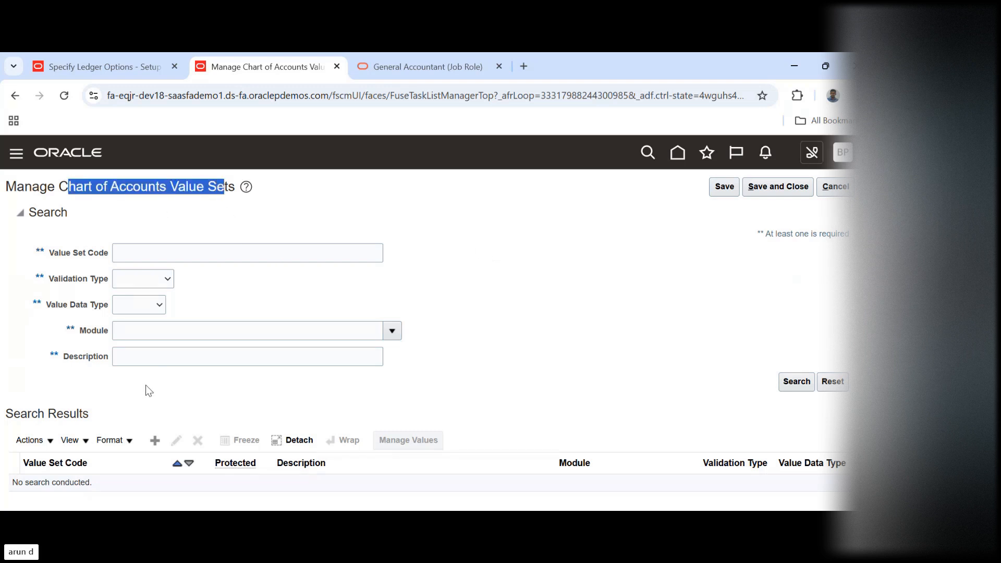
pyautogui.click(169, 256)
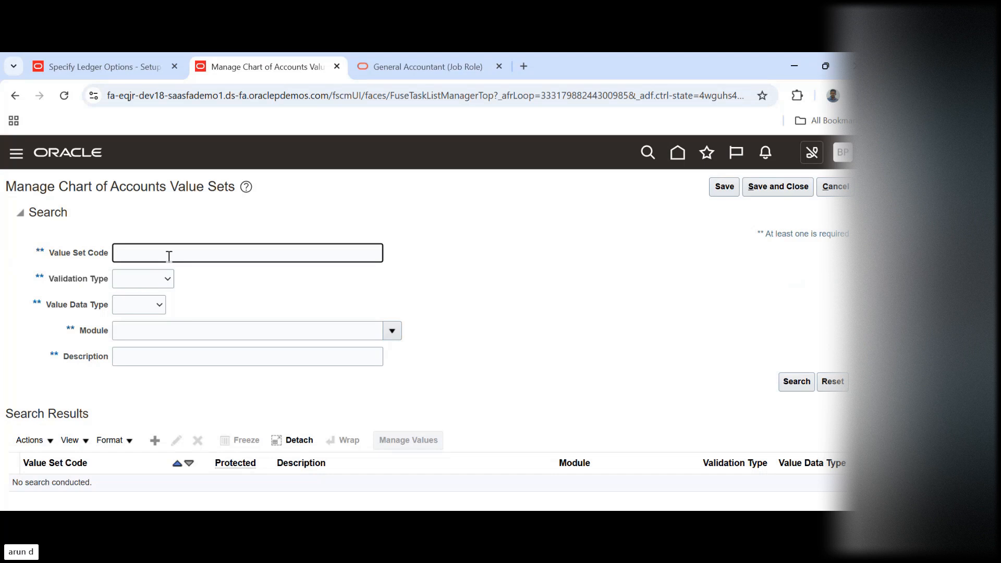
pyautogui.write('BPI')
pyautogui.press('Return')
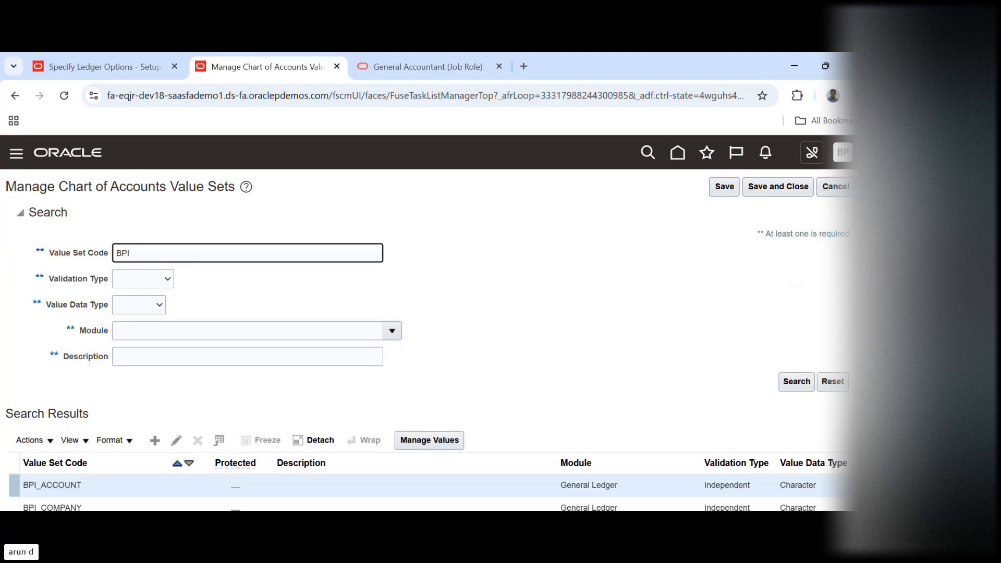
# Add a value 100 with description Default Company to the BPI_COMPANY value set and try to save and close it
pyautogui.scroll(-4, 266, 291)
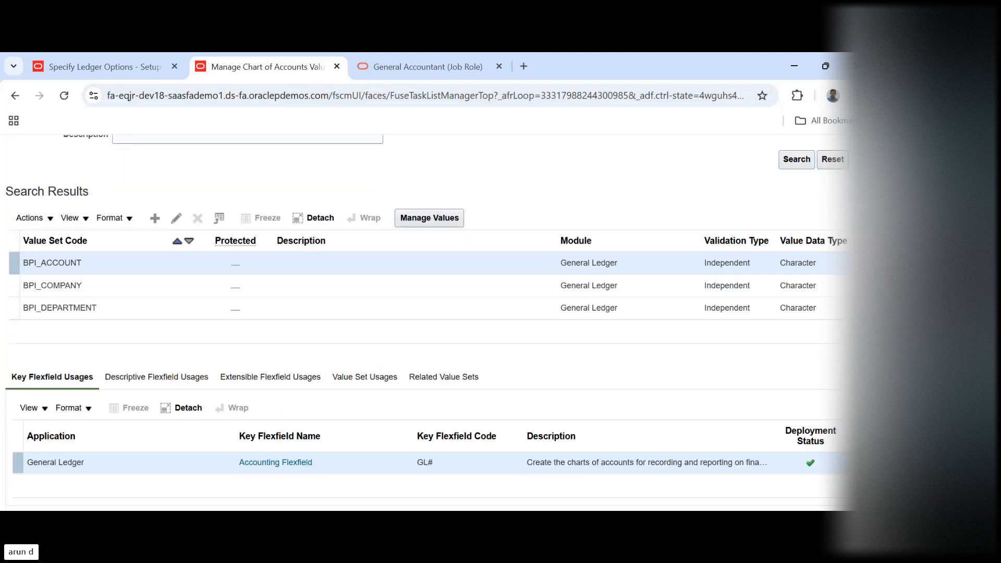
pyautogui.click(96, 285)
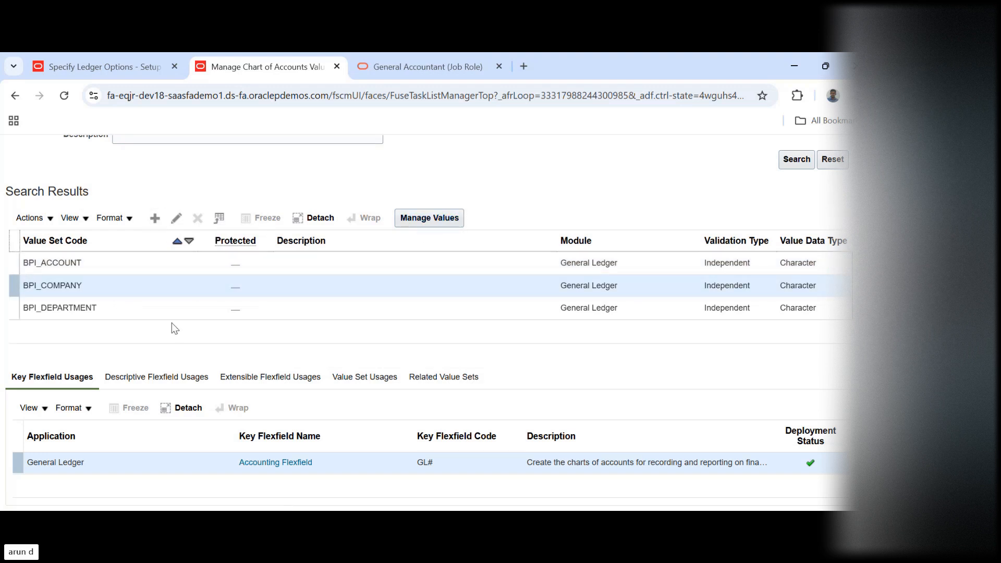
pyautogui.click(422, 219)
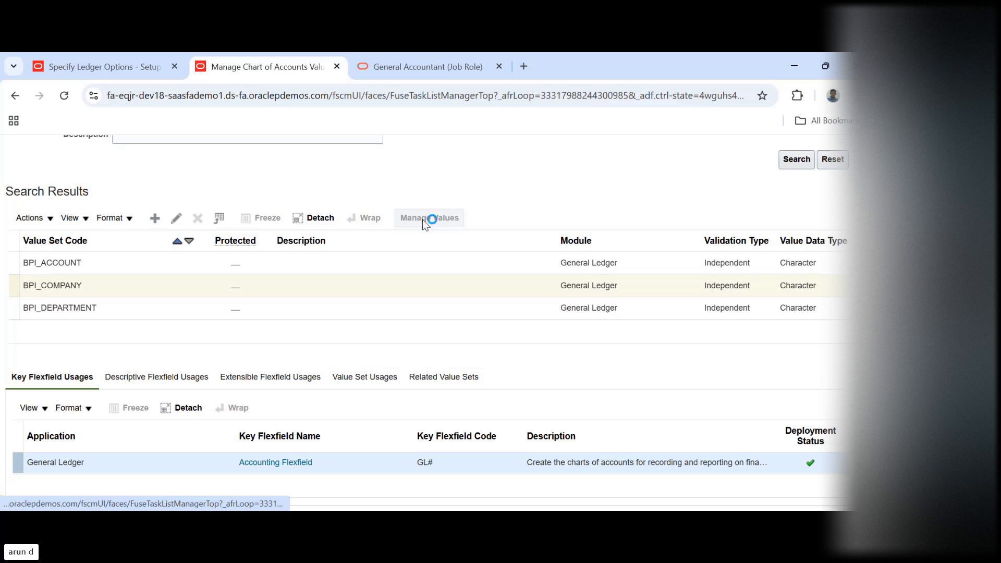
pyautogui.click(155, 391)
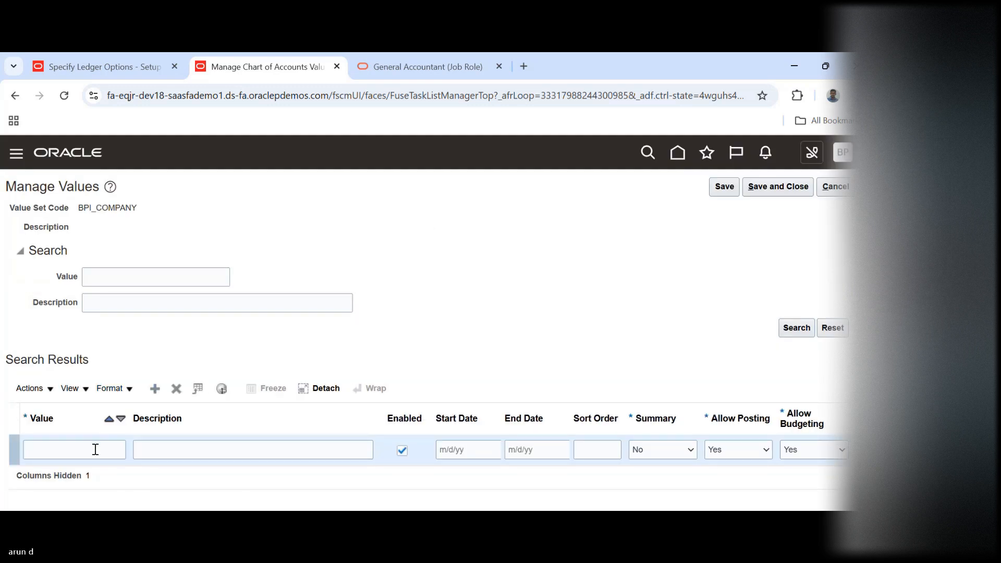
pyautogui.click(95, 450)
pyautogui.write('100')
pyautogui.press('Tab')
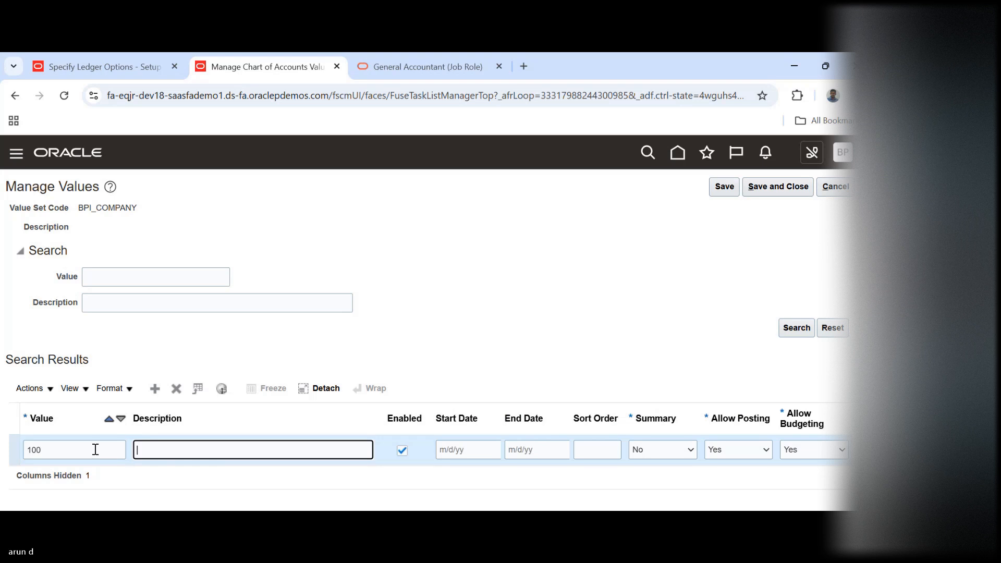
pyautogui.write('Default Company')
pyautogui.click(781, 186)
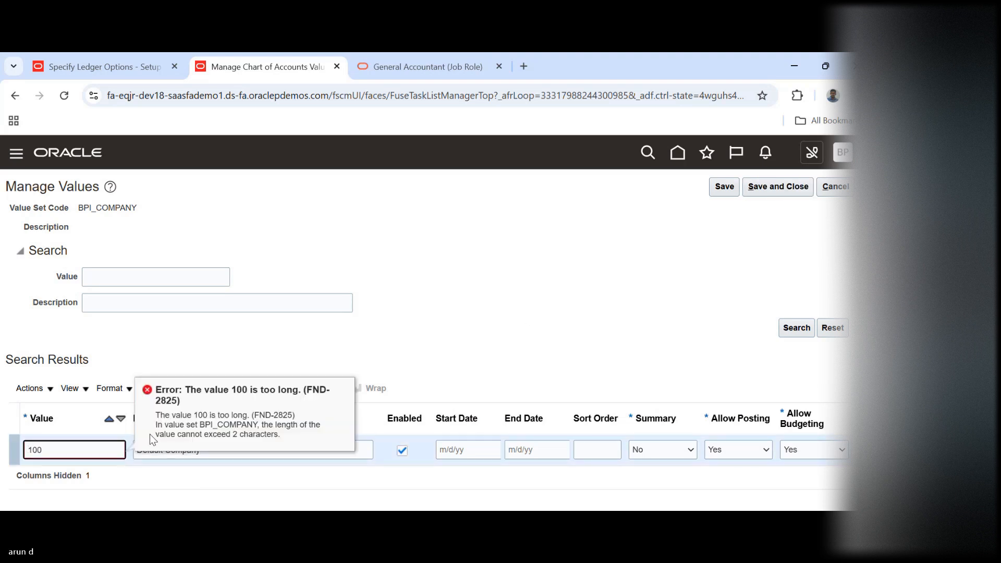
# Shorten the new company value to 10, then save and close the BPI_COMPANY values
pyautogui.click(98, 441)
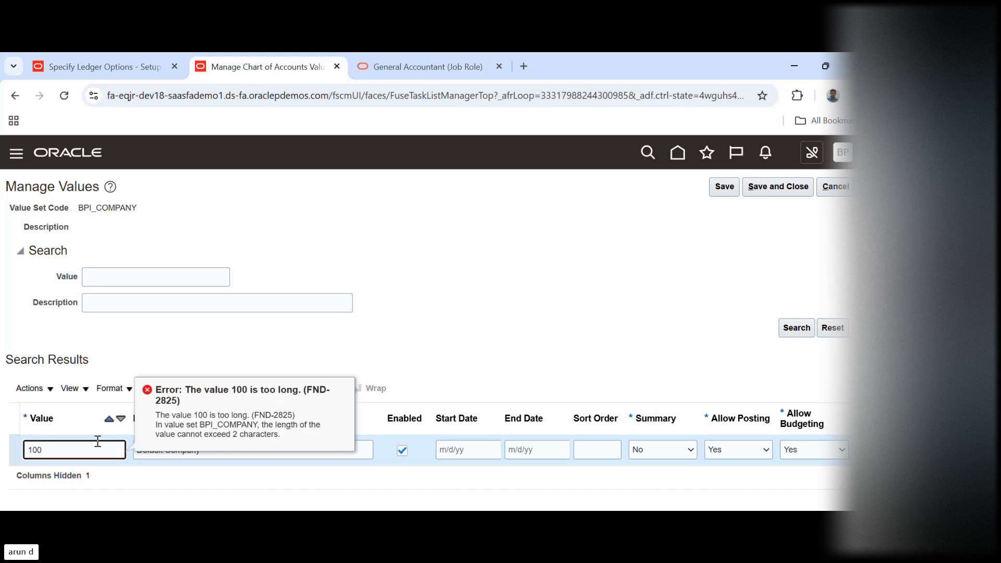
pyautogui.press('BackSpace')
pyautogui.press('Tab')
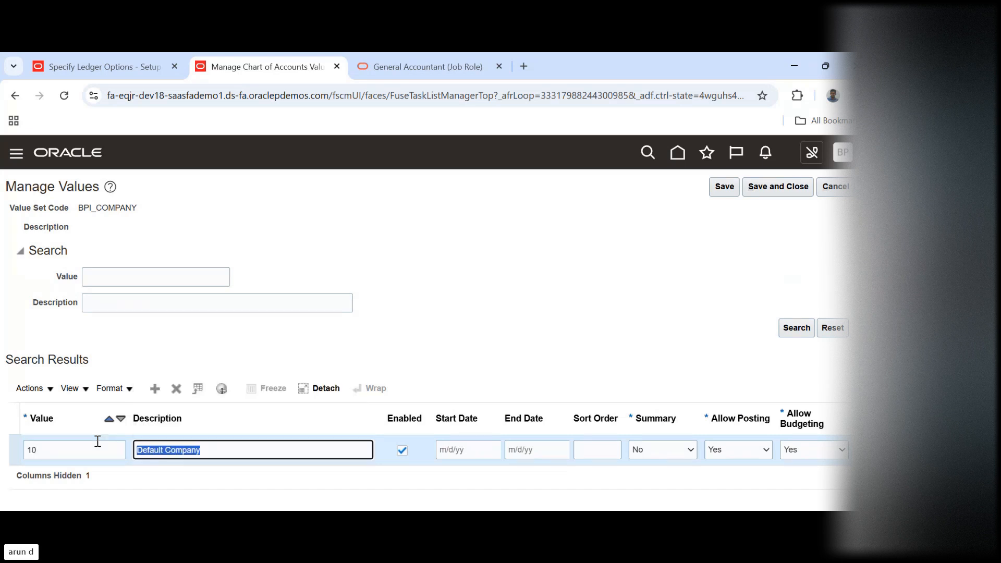
pyautogui.click(804, 188)
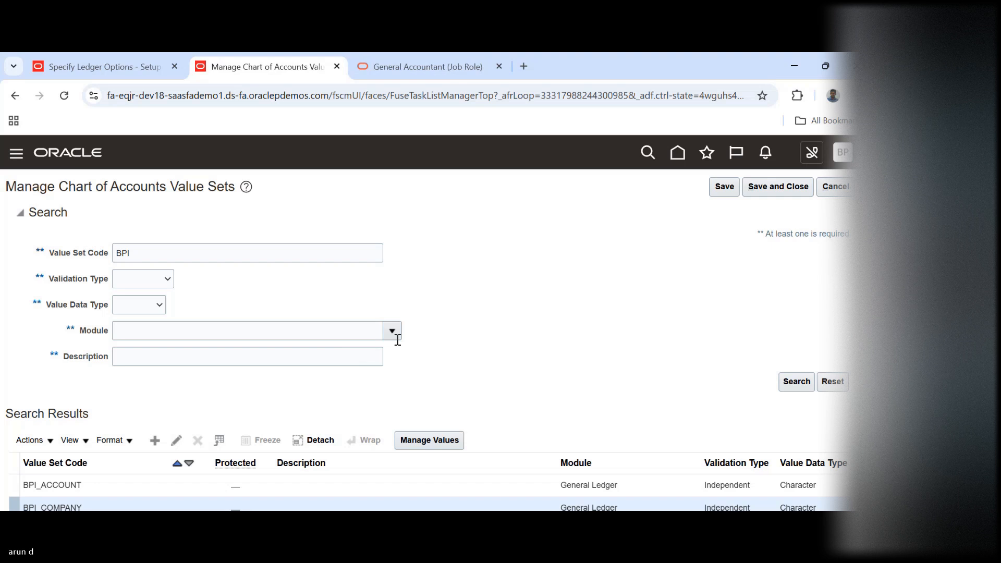
# Add a value 10 with description Default Department to the BPI_DEPARTMENT value set, then save and close its values
pyautogui.scroll(-2, 311, 336)
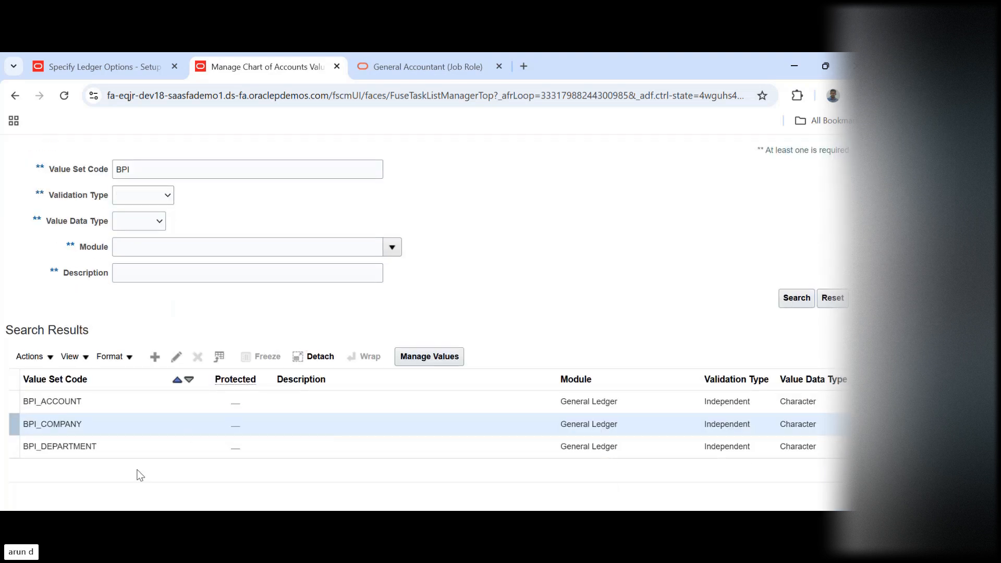
pyautogui.click(113, 447)
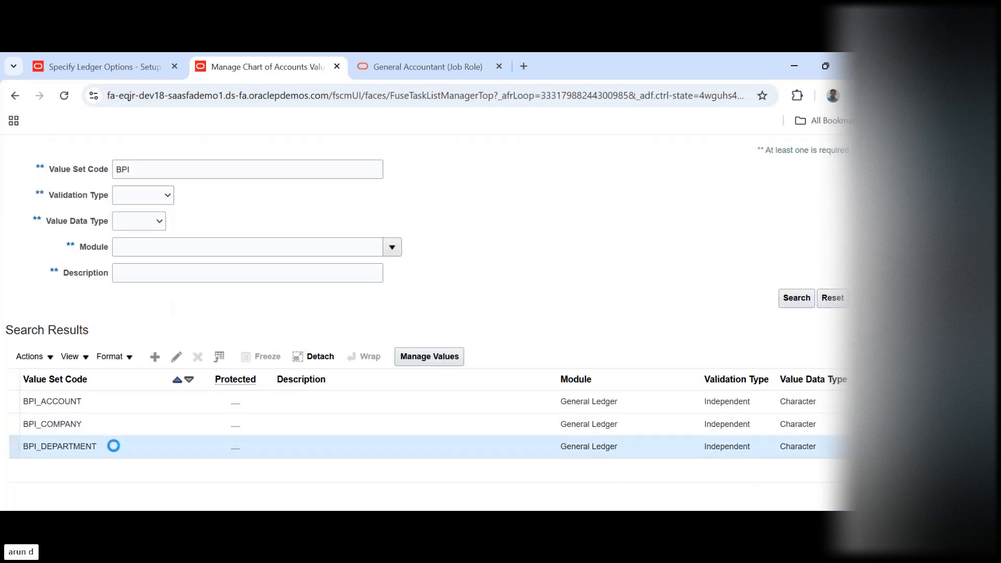
pyautogui.click(442, 357)
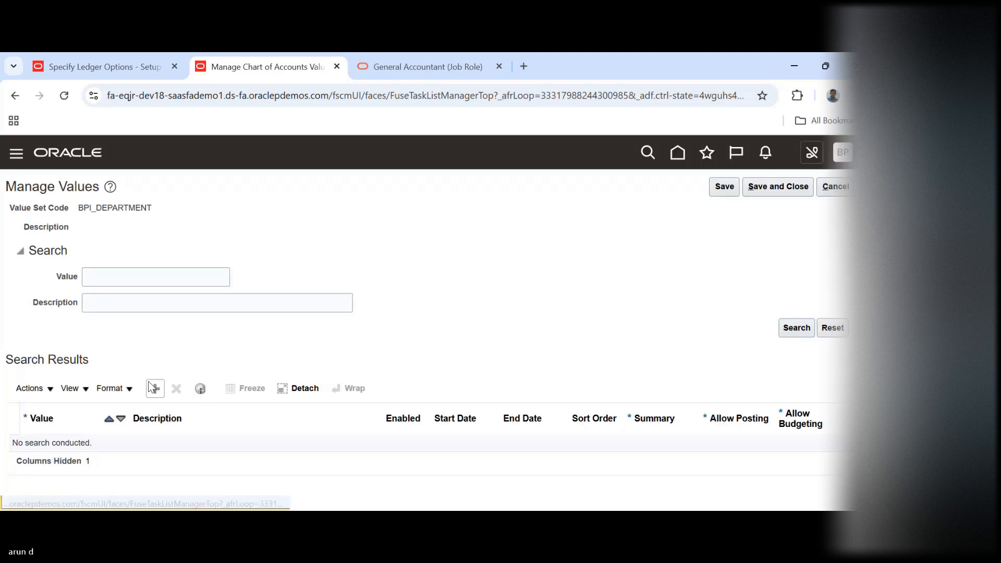
pyautogui.click(154, 388)
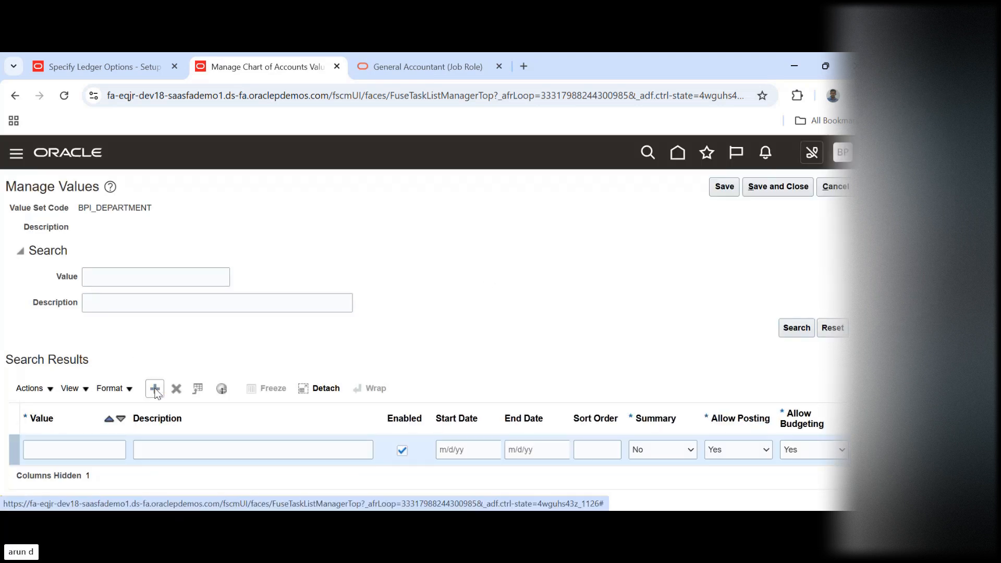
pyautogui.click(74, 454)
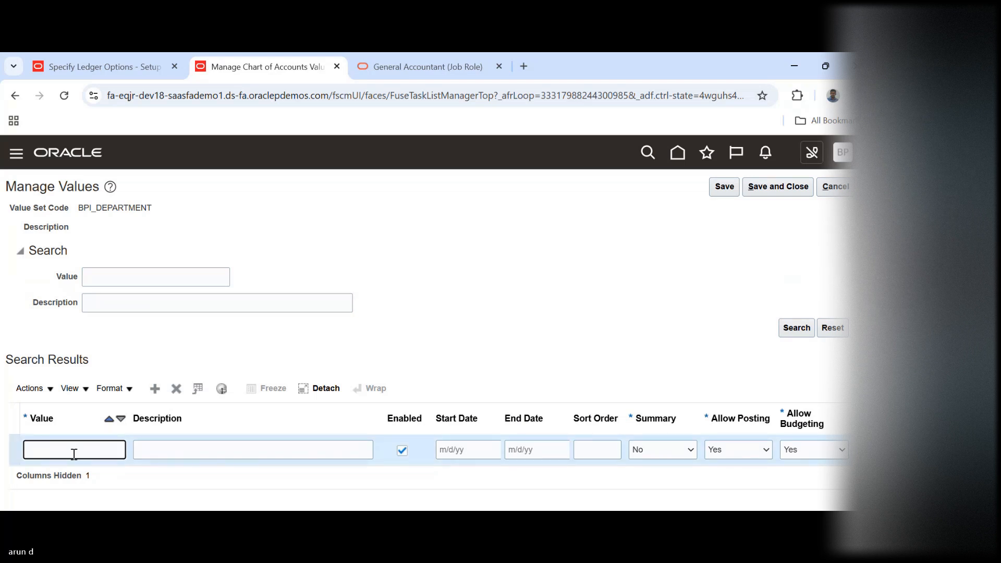
pyautogui.write('10')
pyautogui.press('Tab')
pyautogui.write('Def')
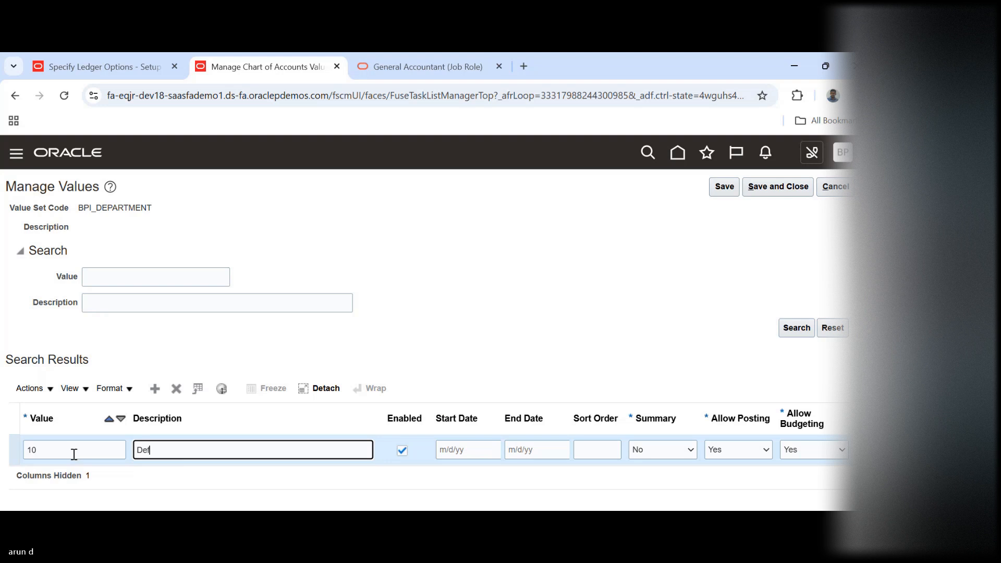
pyautogui.write('ault Department')
pyautogui.click(784, 191)
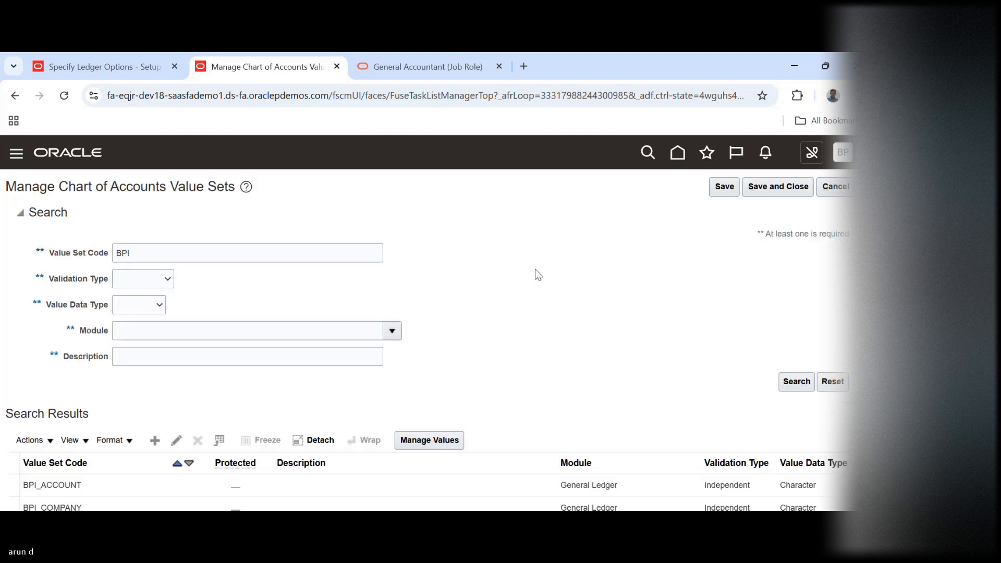
# Add a value 3000 with description Retained Earnings to the BPI_ACCOUNT value set
pyautogui.click(223, 482)
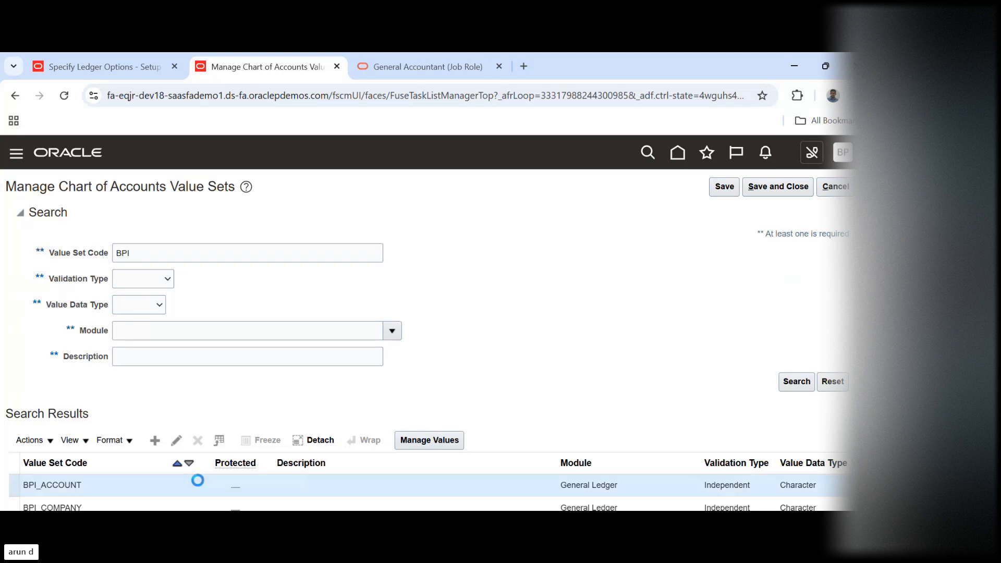
pyautogui.scroll(-1, 455, 427)
pyautogui.click(429, 414)
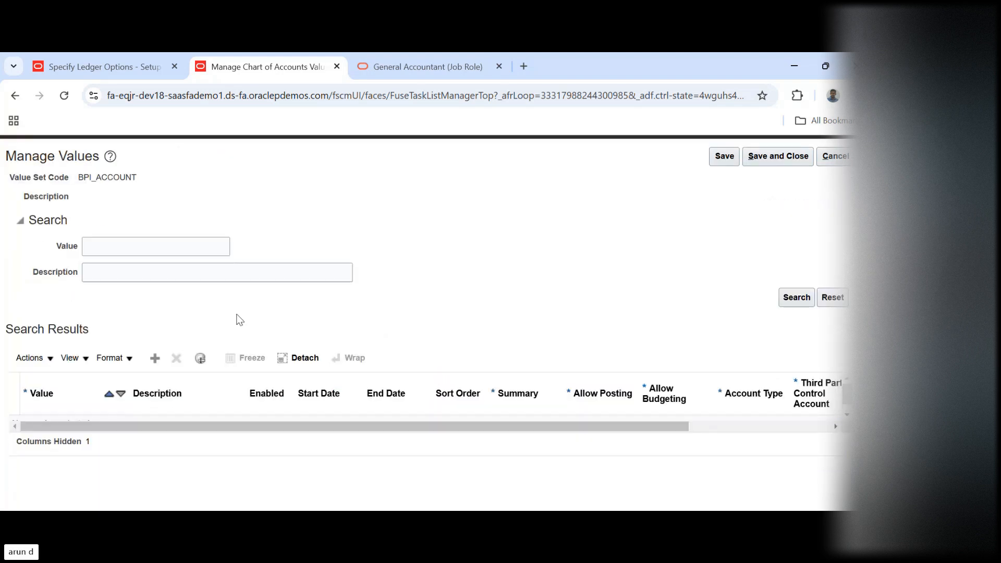
pyautogui.click(156, 359)
pyautogui.click(69, 428)
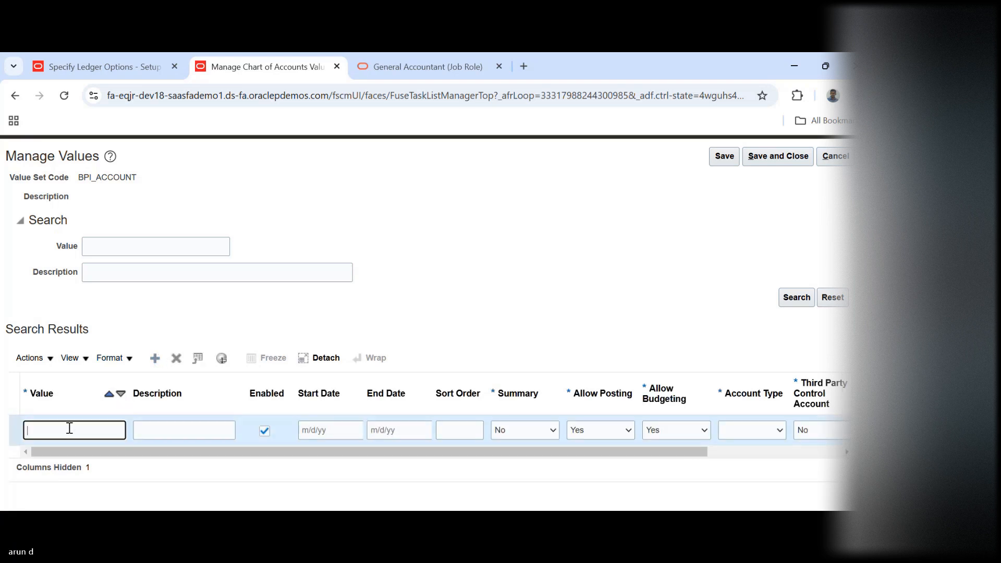
pyautogui.write('3000')
pyautogui.press('Tab')
pyautogui.write('R')
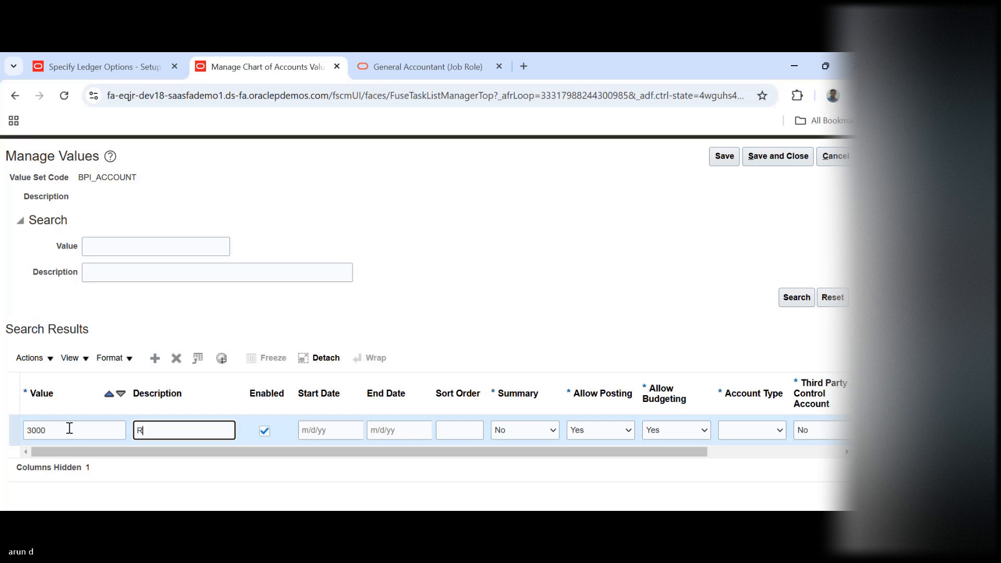
pyautogui.write('etained ')
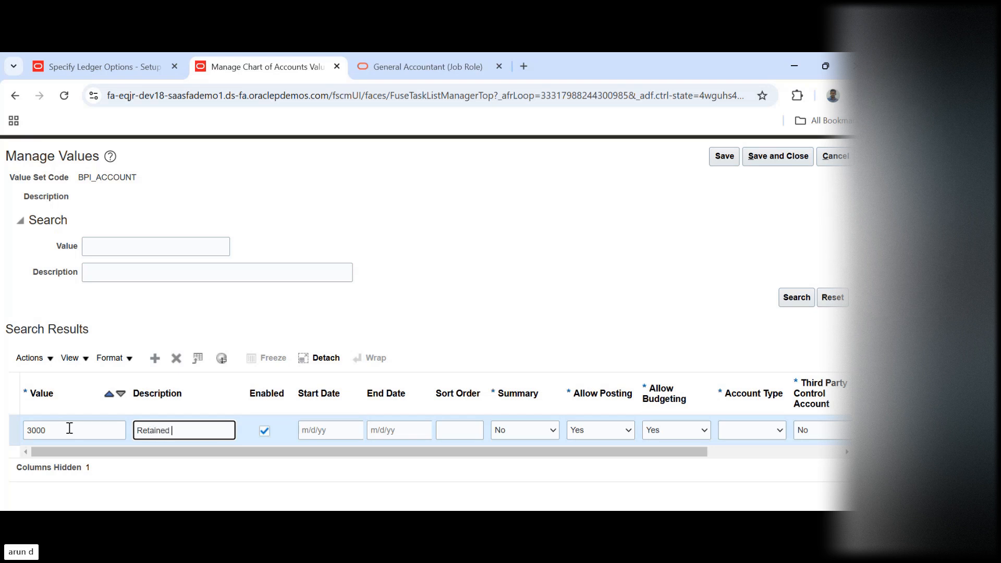
pyautogui.write('Earnings')
# Set the 3000 value's account type to Owner's Equity, then save and close both its values and the value sets page
pyautogui.moveTo(665, 452); pyautogui.dragTo(820, 452)
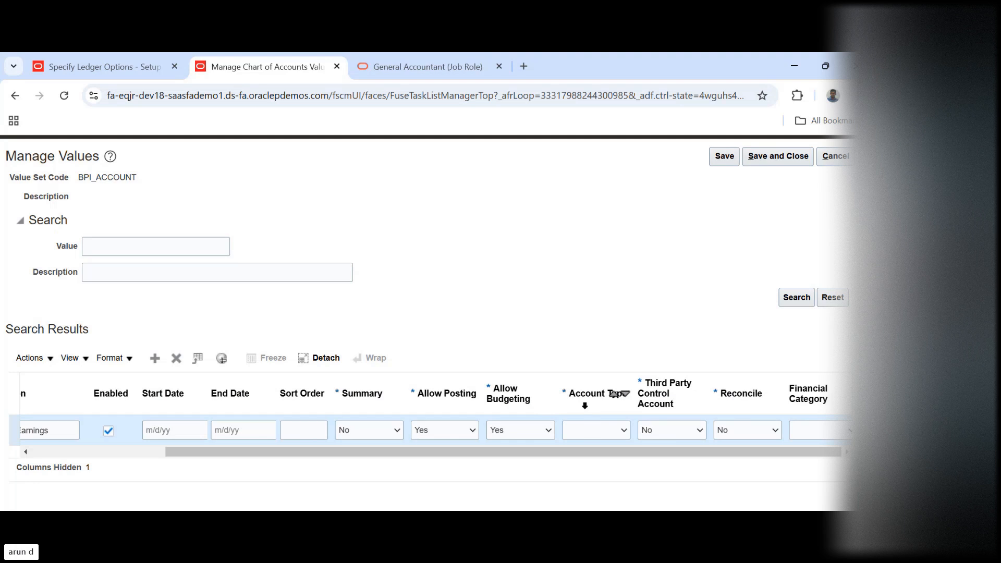
pyautogui.click(602, 430)
pyautogui.press('Down')
pyautogui.press('Down')
pyautogui.press('Down')
pyautogui.press('Down')
pyautogui.press('Down')
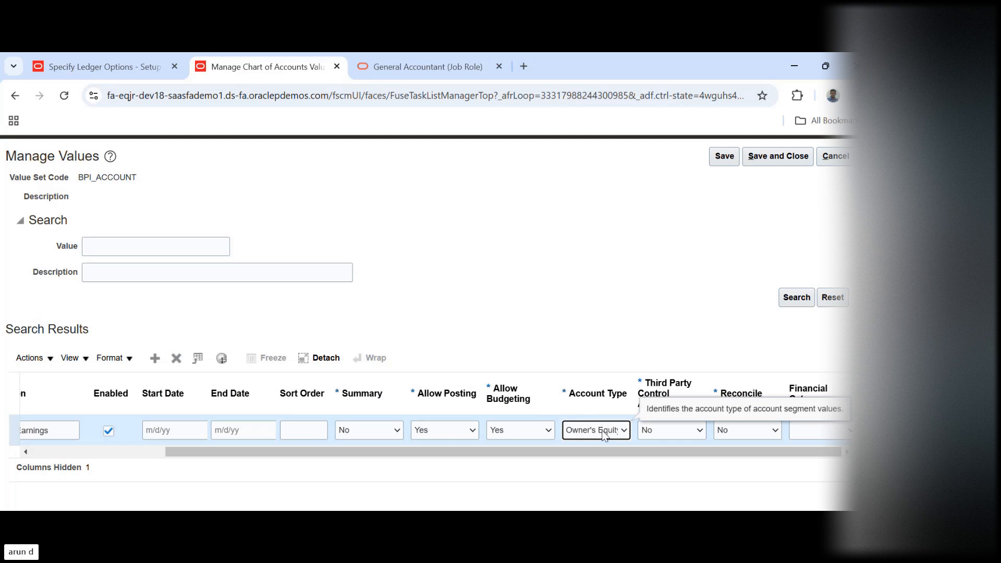
pyautogui.click(687, 317)
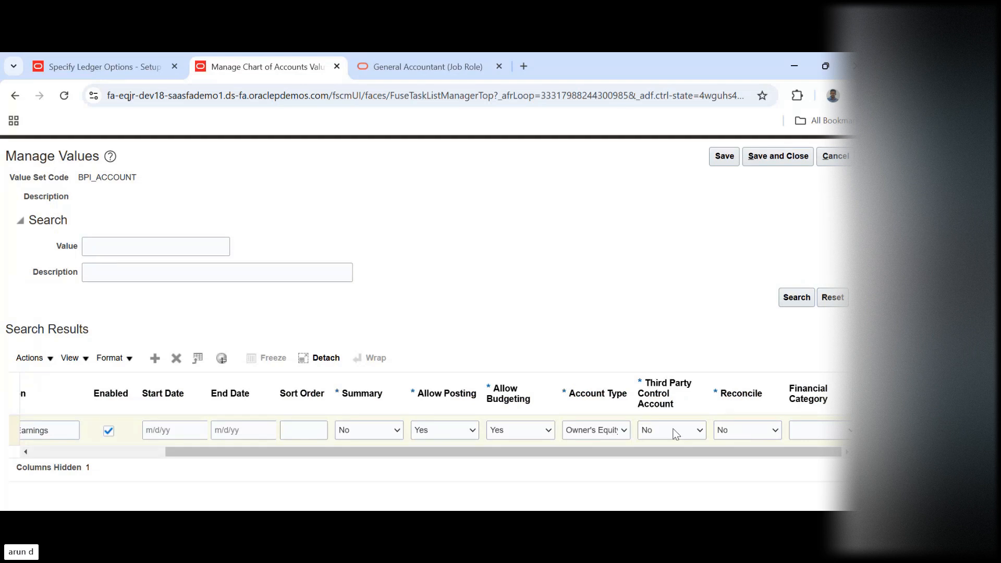
pyautogui.click(611, 451)
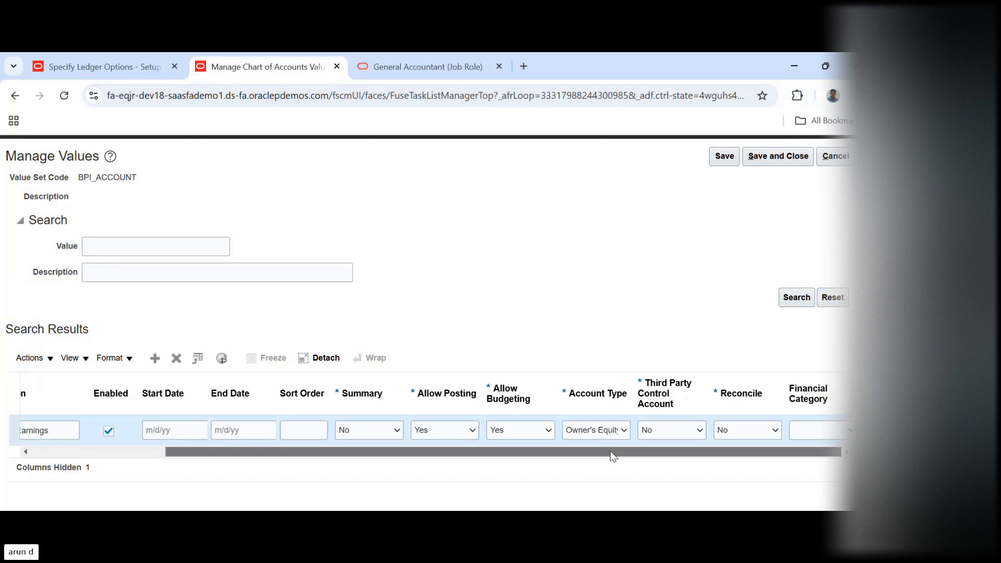
pyautogui.moveTo(611, 451); pyautogui.dragTo(336, 426)
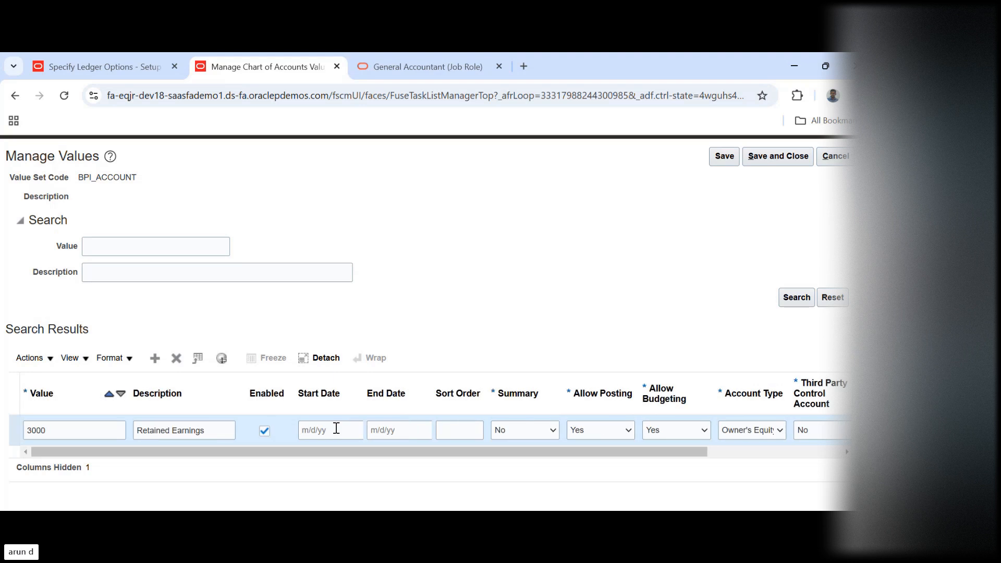
pyautogui.click(783, 156)
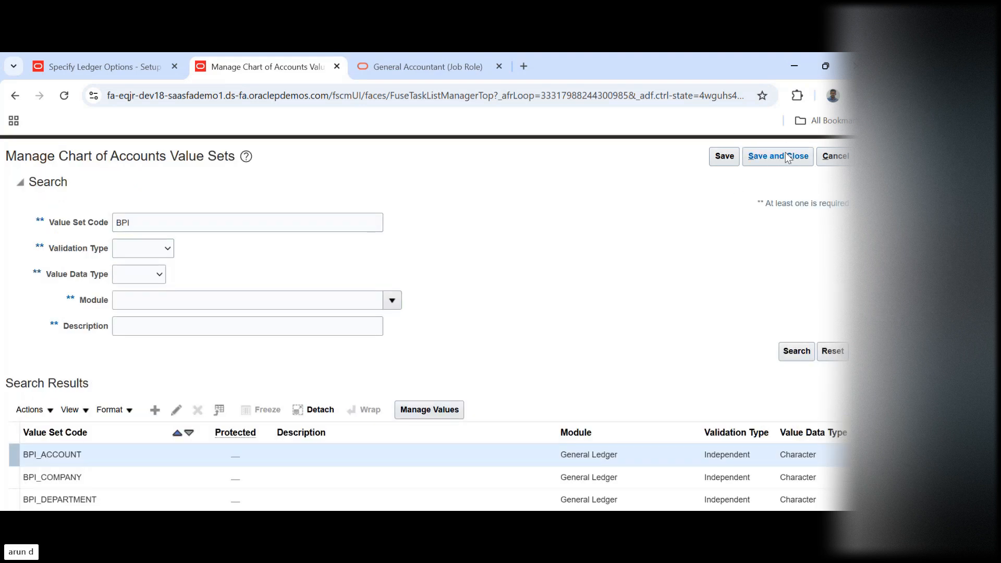
pyautogui.click(788, 156)
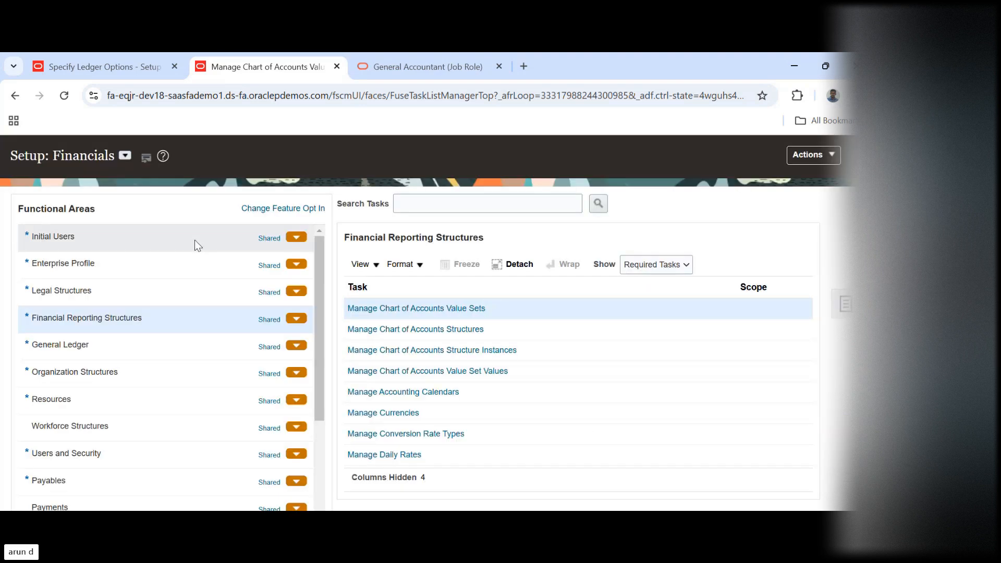
# Review the BPI Primary Ledger's options page in its own tab and return to the Financials setup task list
pyautogui.click(104, 67)
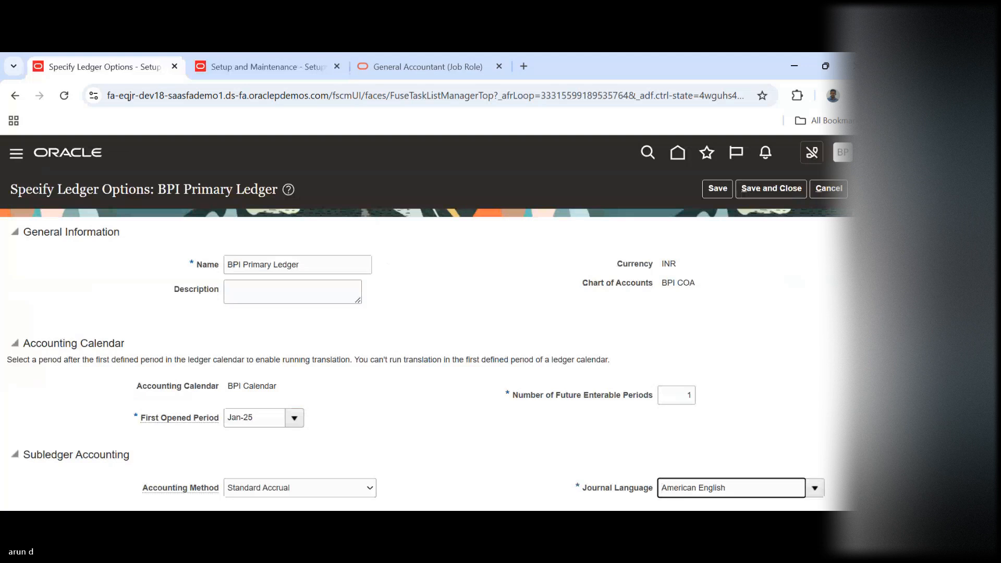
pyautogui.scroll(-5, 417, 365)
pyautogui.scroll(5, 417, 365)
pyautogui.click(276, 61)
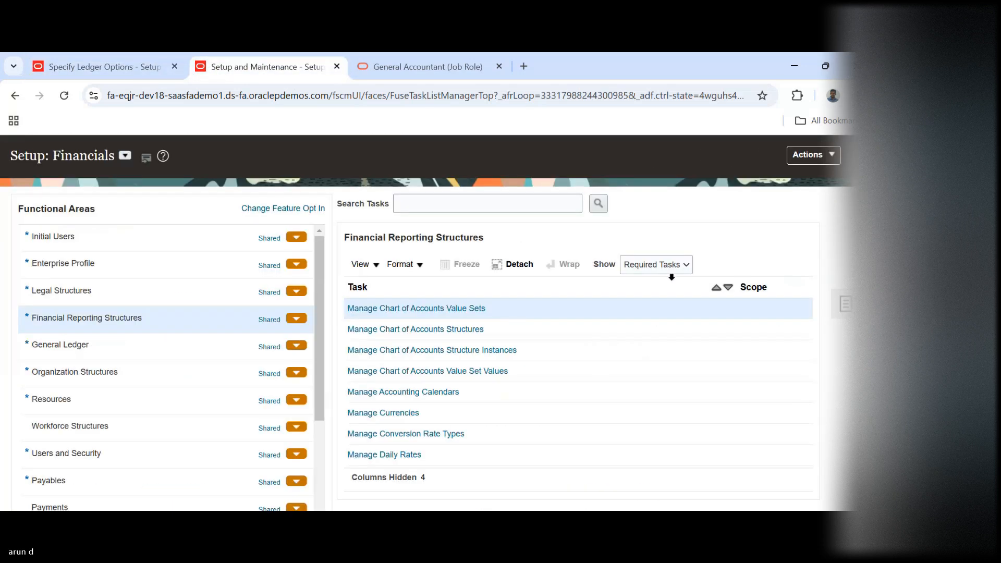
# Set the BPI Primary Ledger's journal language to American English and try to choose its retained earnings account
pyautogui.click(121, 347)
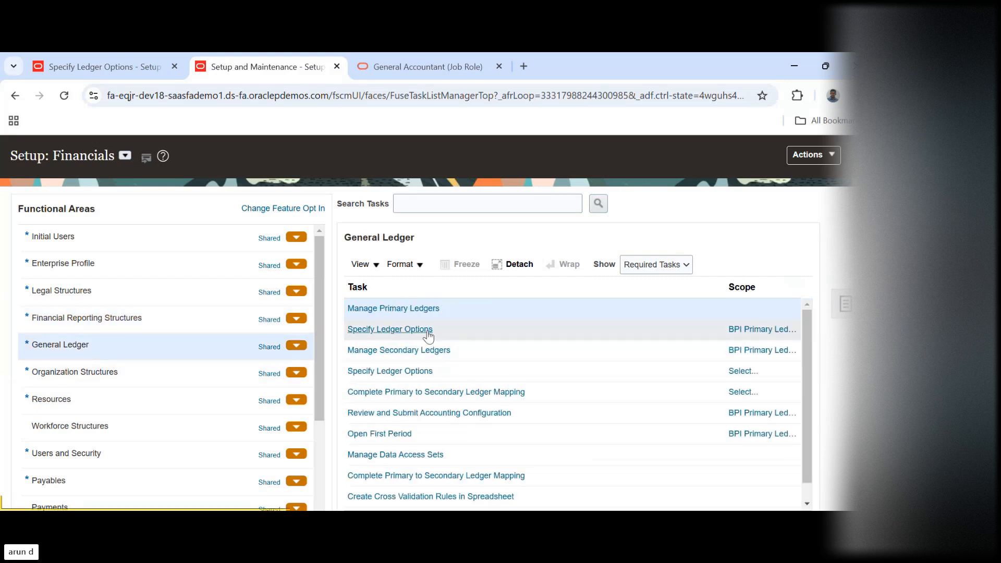
pyautogui.click(382, 333)
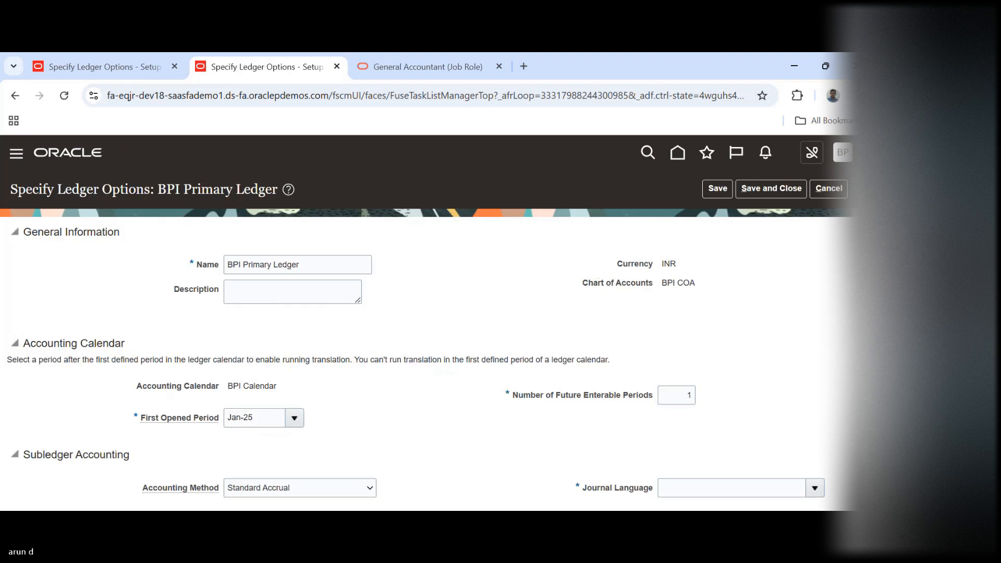
pyautogui.scroll(-5, 417, 323)
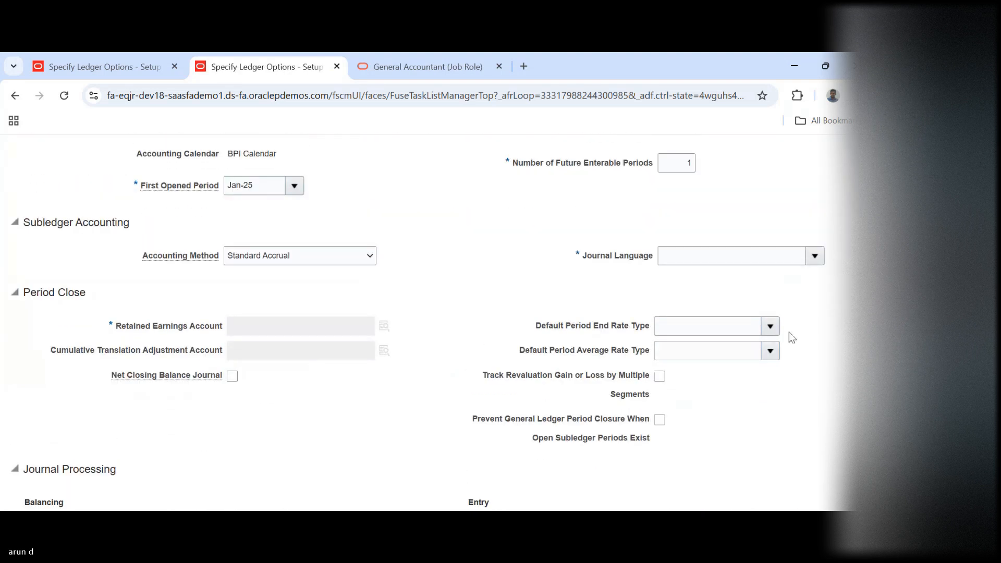
pyautogui.click(814, 256)
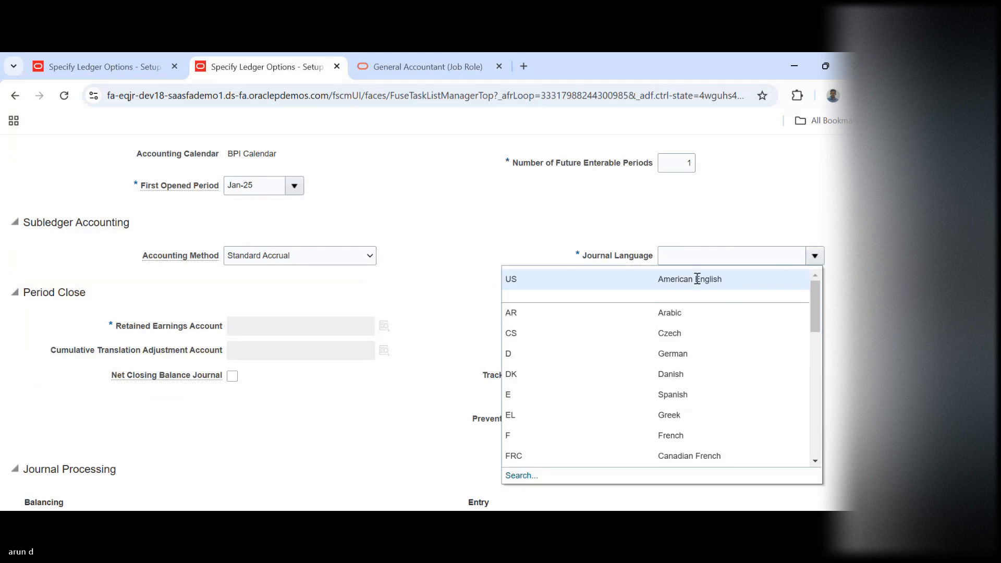
pyautogui.click(677, 279)
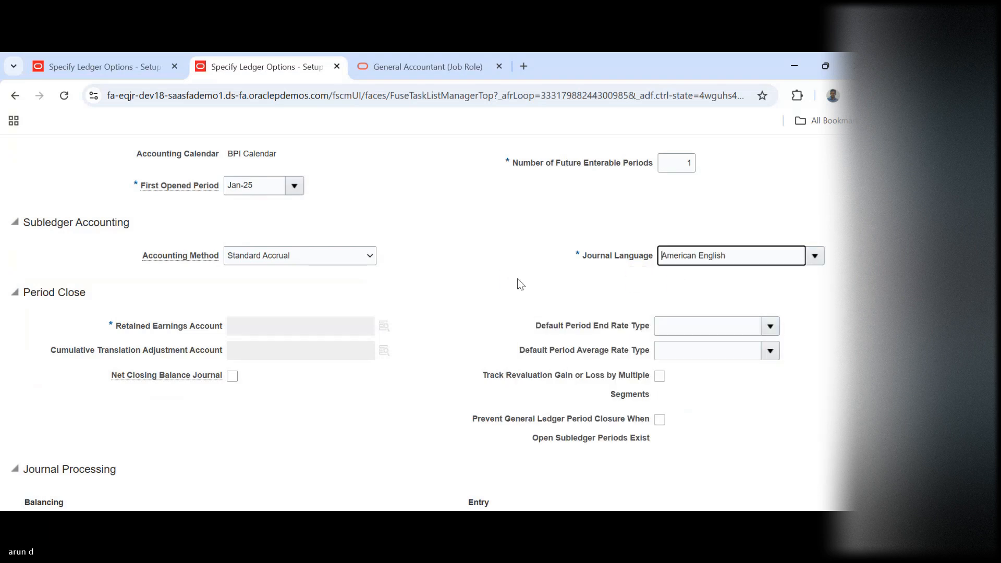
pyautogui.click(386, 327)
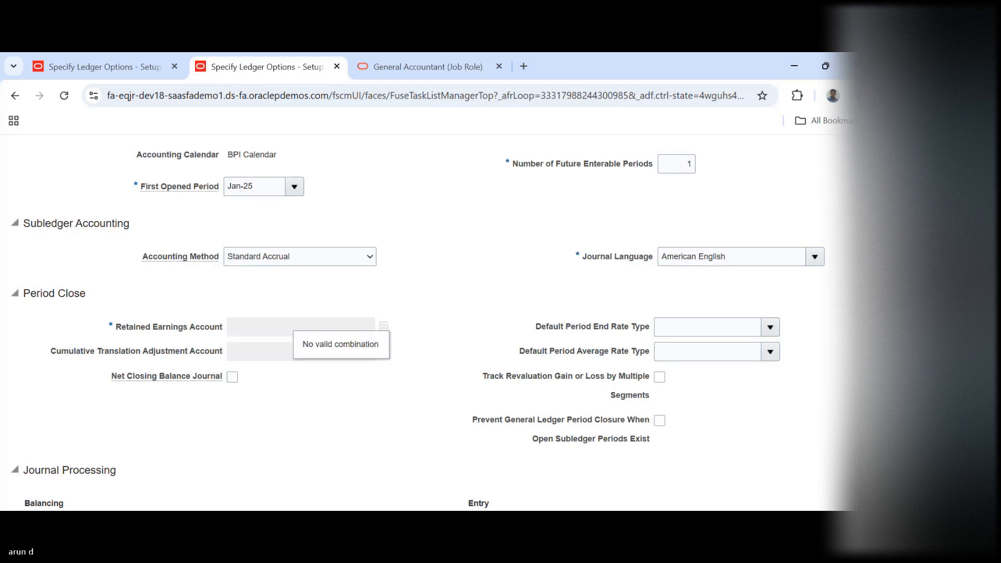
# Examine the BPI Primary Ledger's journal processing, period close and accounting calendar options
pyautogui.scroll(-8, 424, 324)
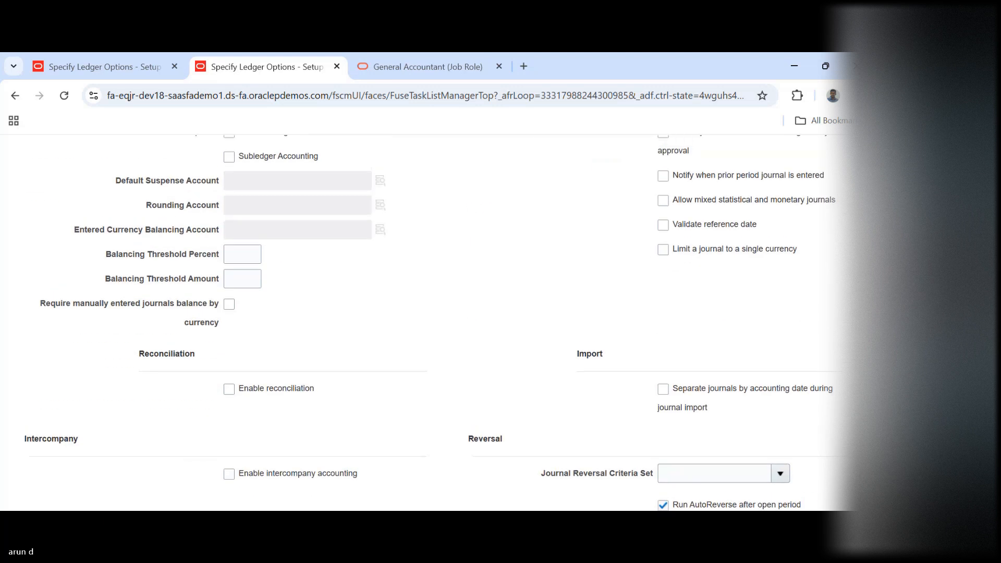
pyautogui.scroll(1, 424, 323)
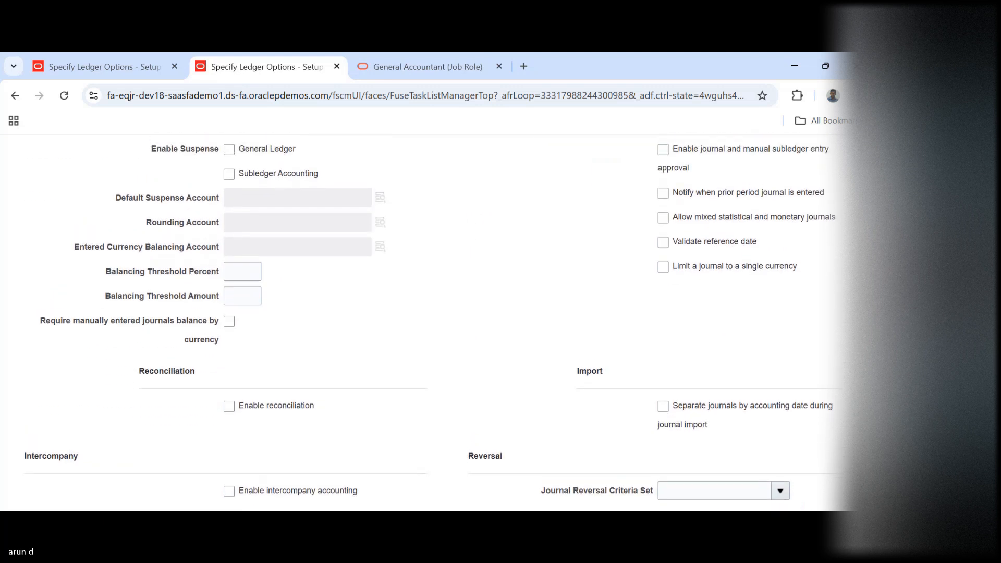
pyautogui.scroll(6, 424, 323)
pyautogui.scroll(3, 423, 323)
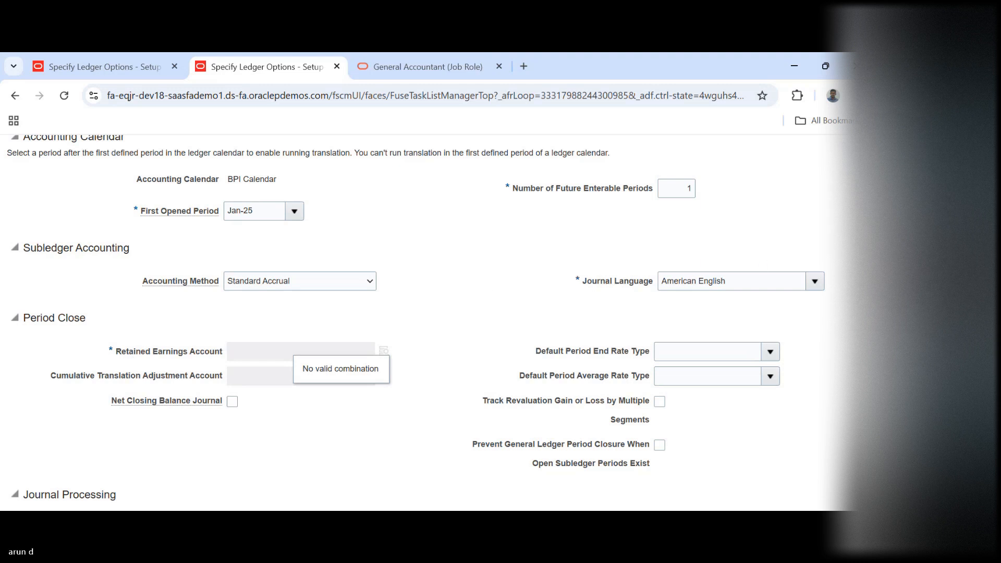
pyautogui.scroll(3, 416, 318)
pyautogui.scroll(3, 416, 318)
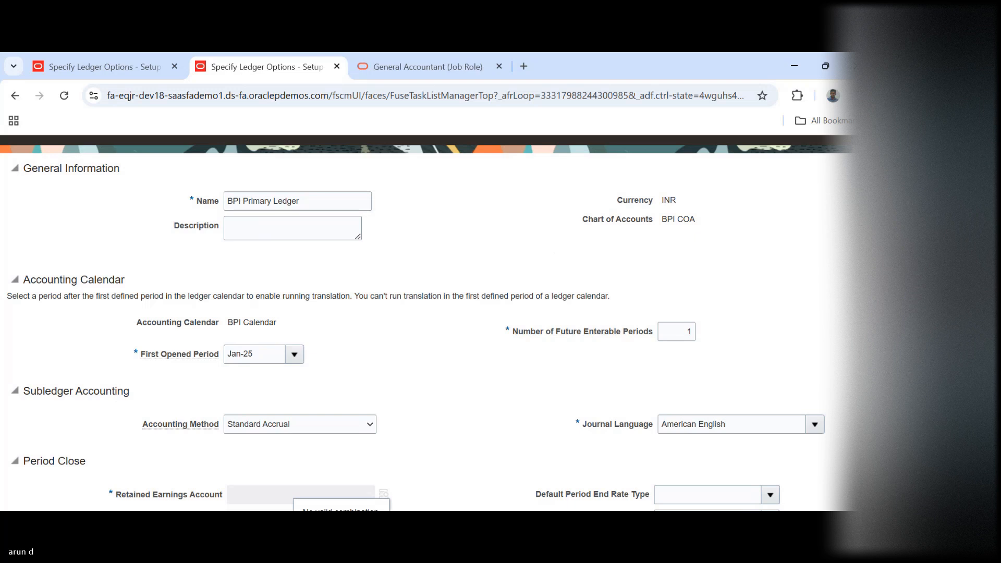
pyautogui.scroll(2, 416, 318)
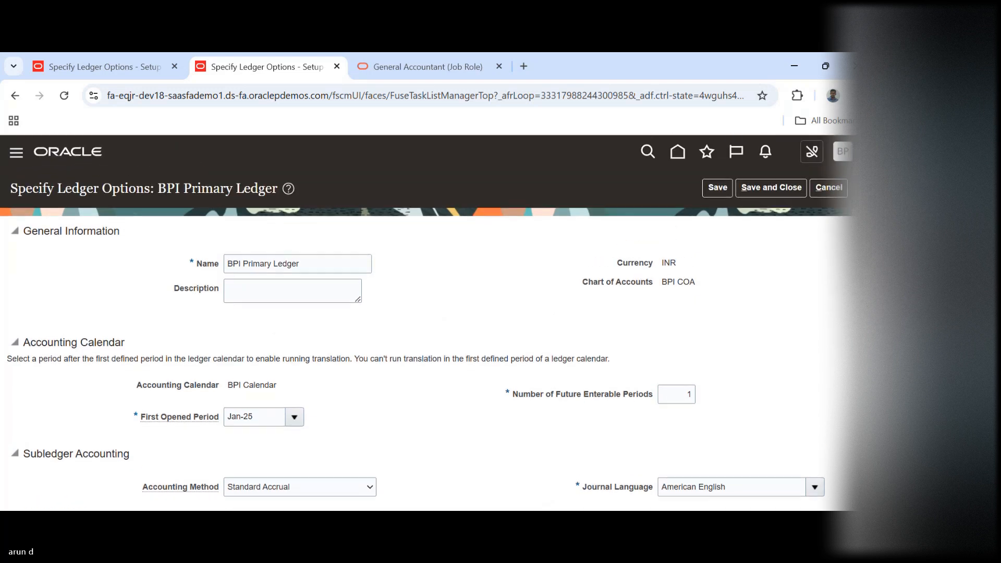
pyautogui.scroll(-6, 416, 318)
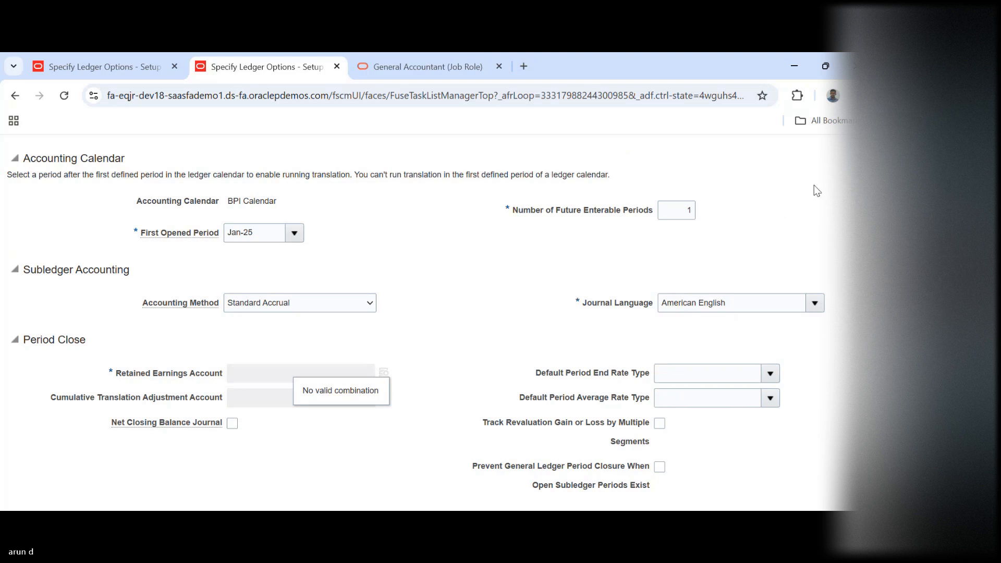
pyautogui.scroll(4, 428, 313)
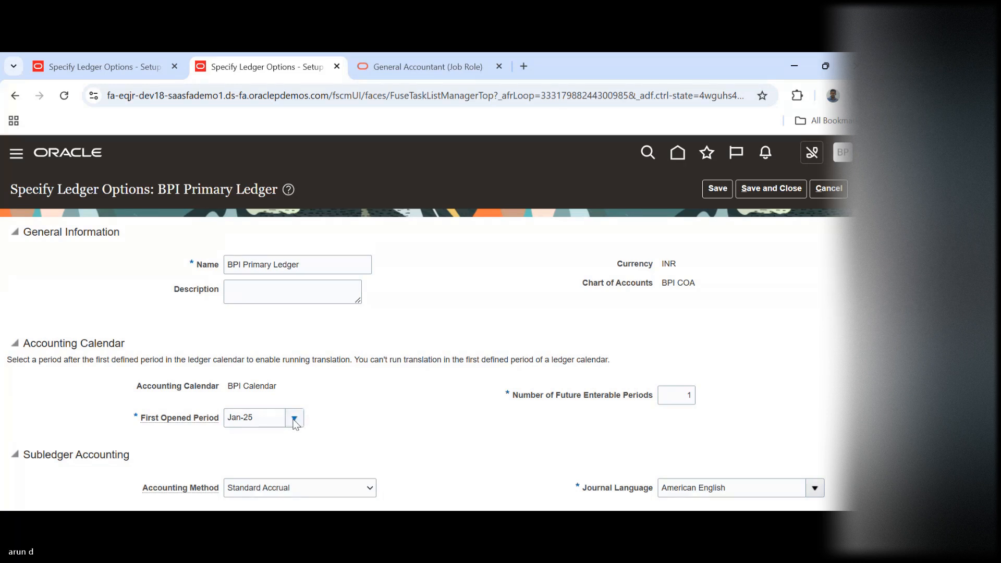
pyautogui.scroll(-5, 295, 423)
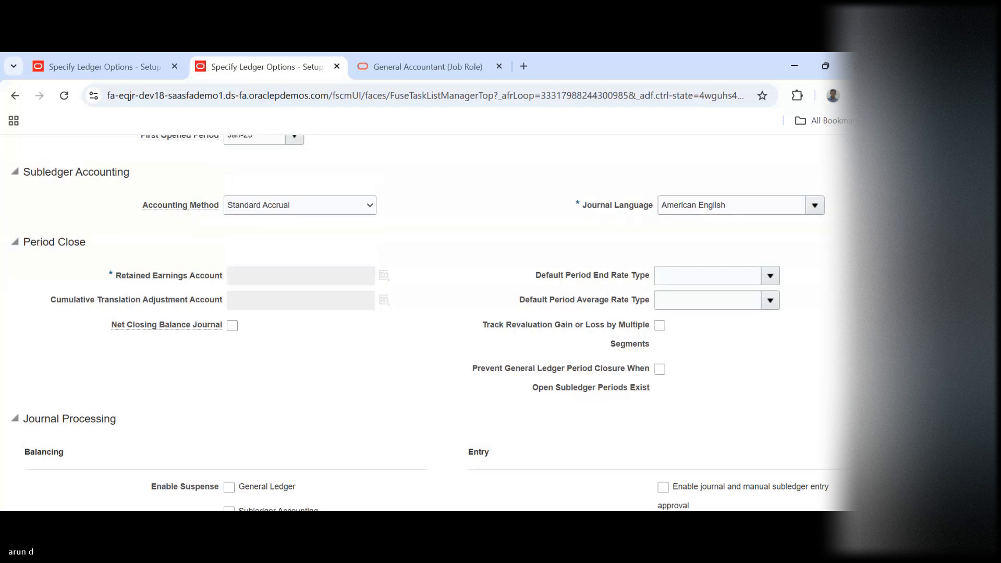
# Try Feb-25 as the BPI Primary Ledger's first opened period, then cancel the ledger options
pyautogui.scroll(3, 294, 279)
pyautogui.click(294, 282)
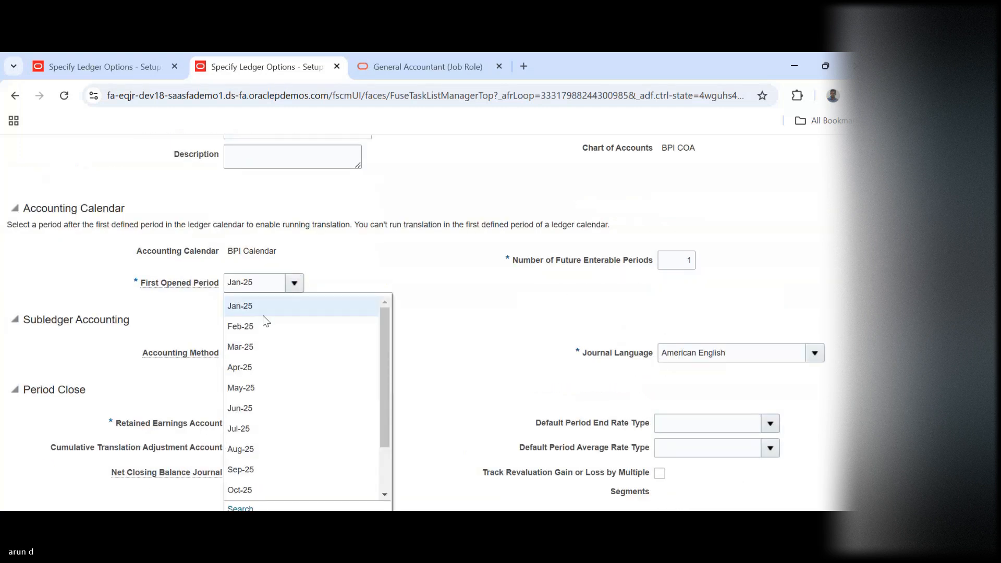
pyautogui.click(249, 325)
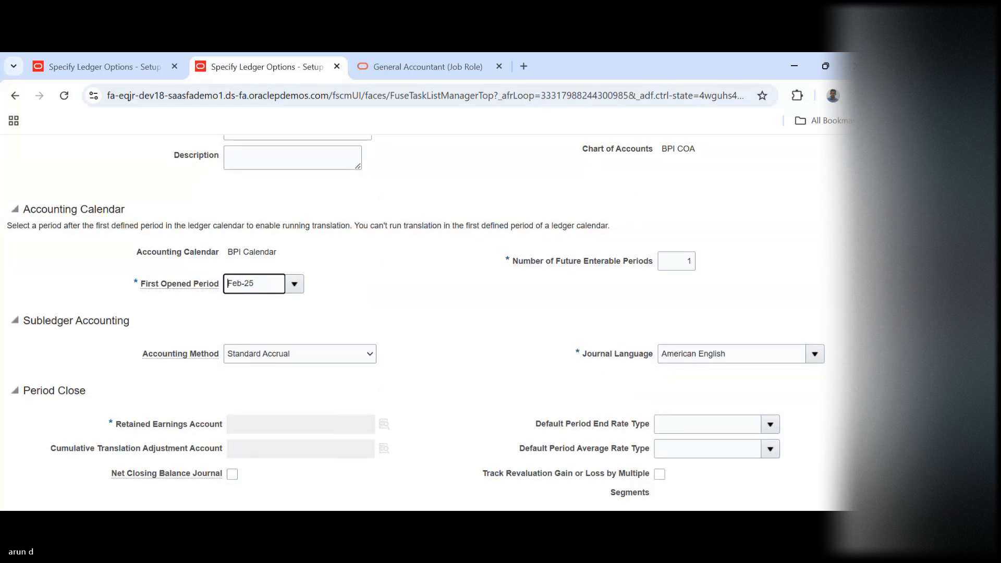
pyautogui.scroll(3, 428, 324)
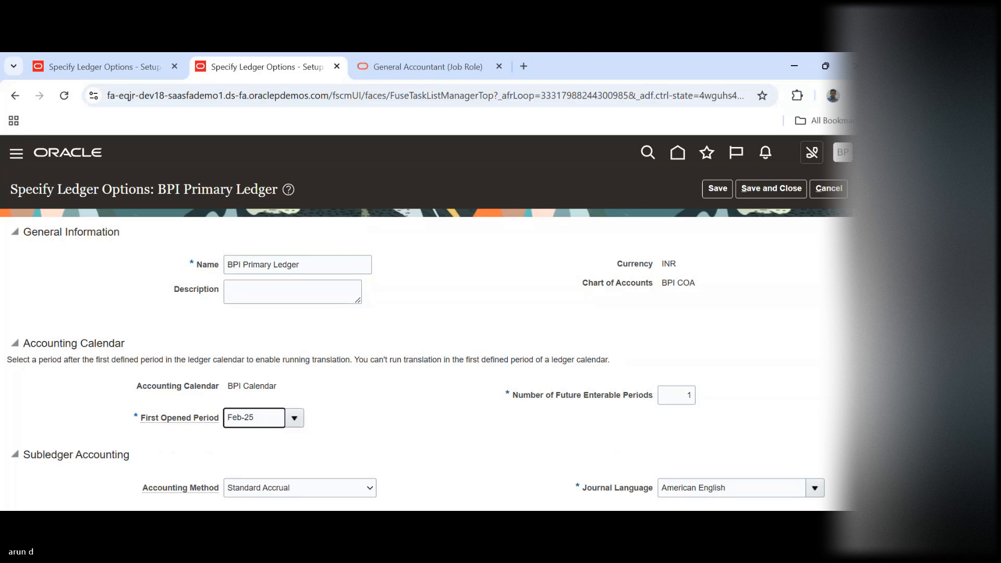
pyautogui.click(835, 191)
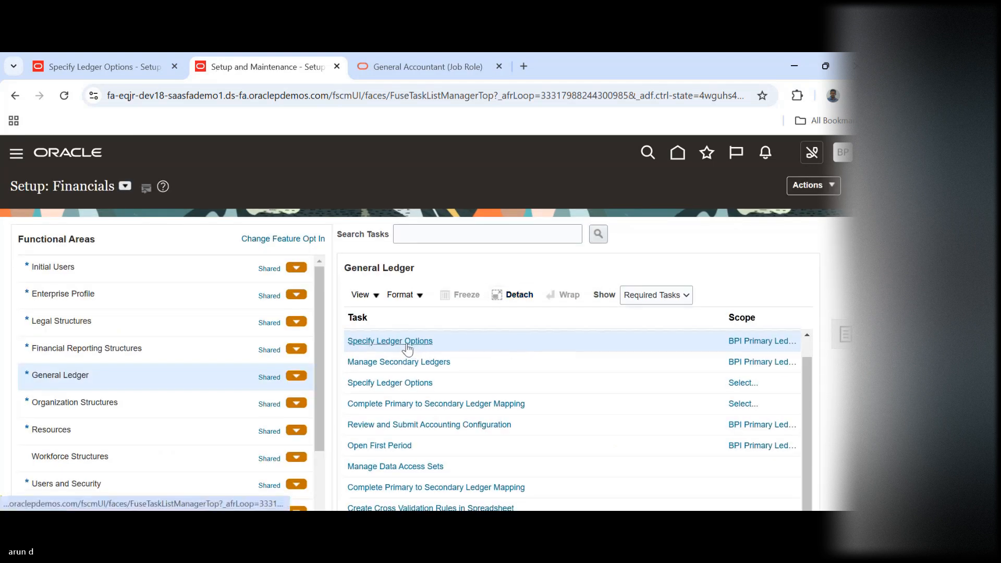
# Reopen the BPI Primary Ledger's options and check the journal language and retained earnings account fields
pyautogui.click(406, 342)
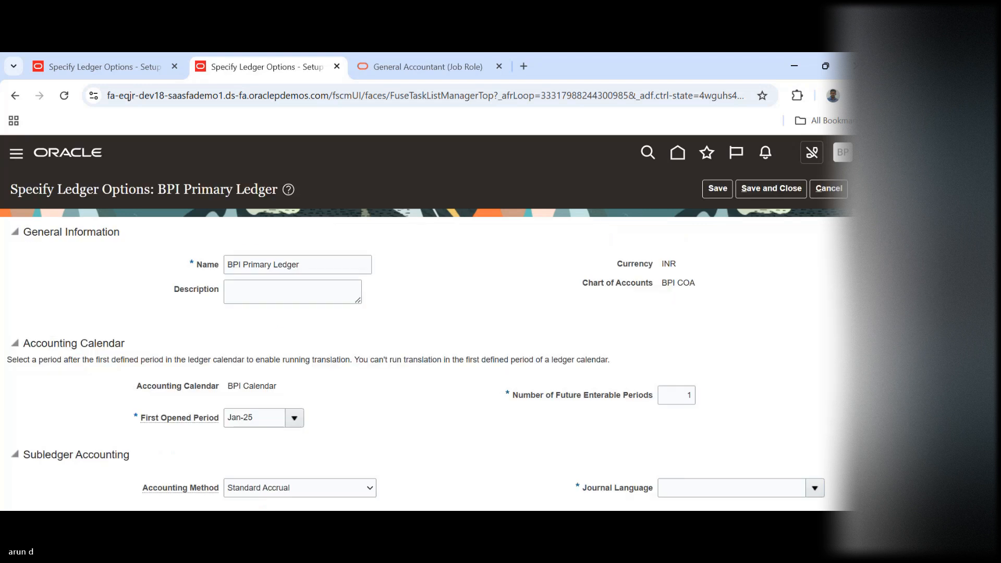
pyautogui.scroll(-5, 368, 313)
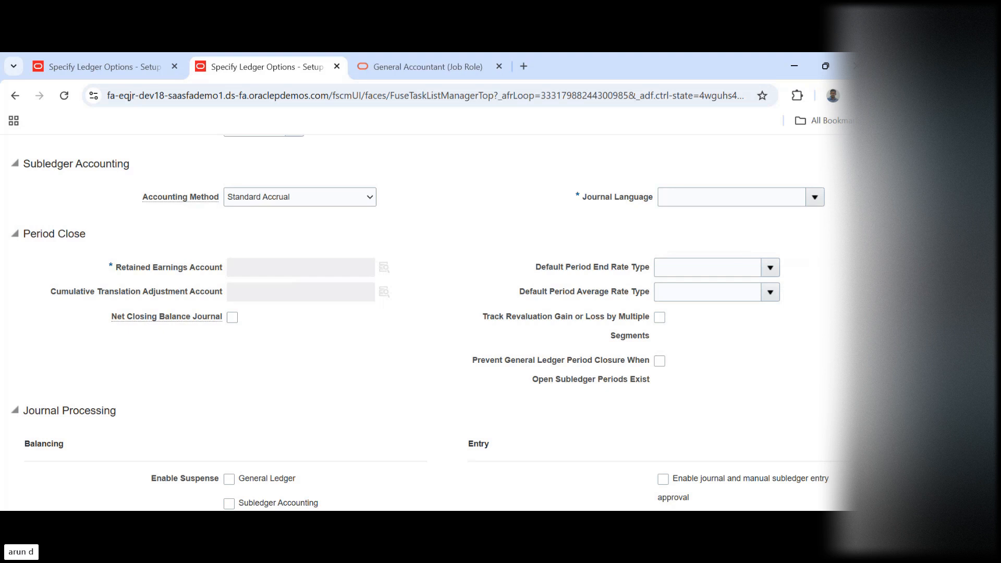
pyautogui.scroll(10, 210, 175)
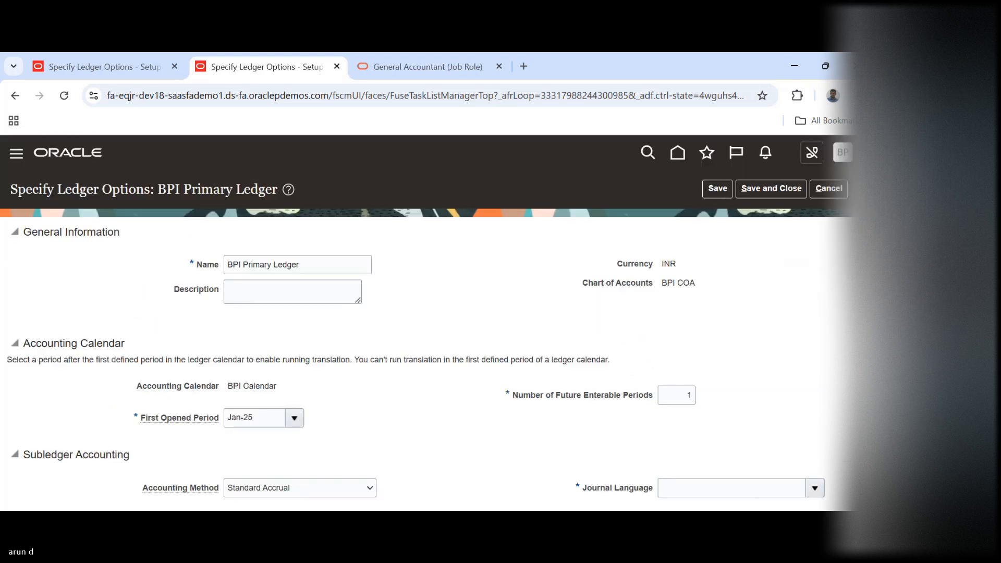
# Cancel the US IFRS Secondary Ledger options in the other browser tab and open the Manage Chart of Accounts Structures task
pyautogui.click(98, 66)
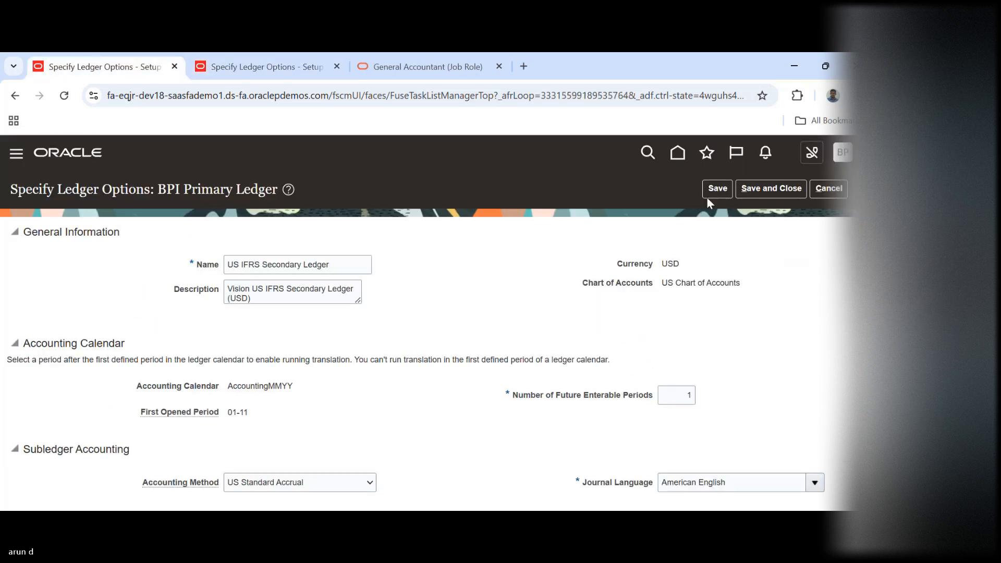
pyautogui.click(833, 189)
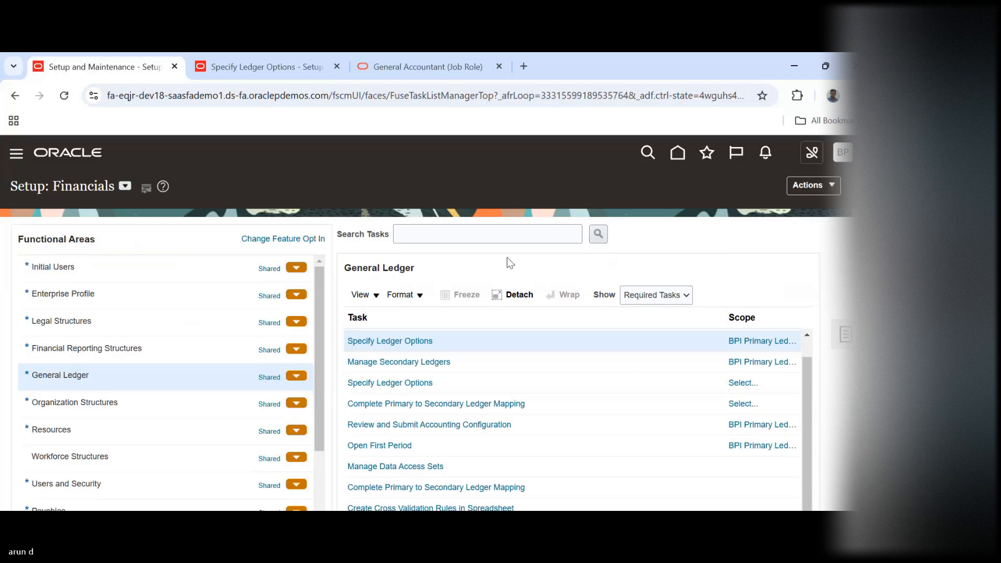
pyautogui.press('Up')
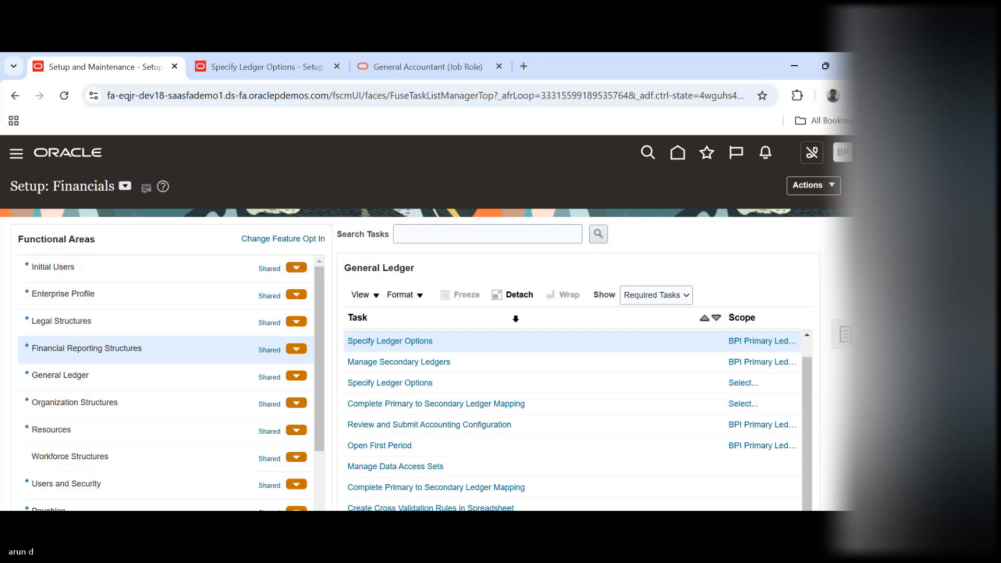
pyautogui.click(459, 359)
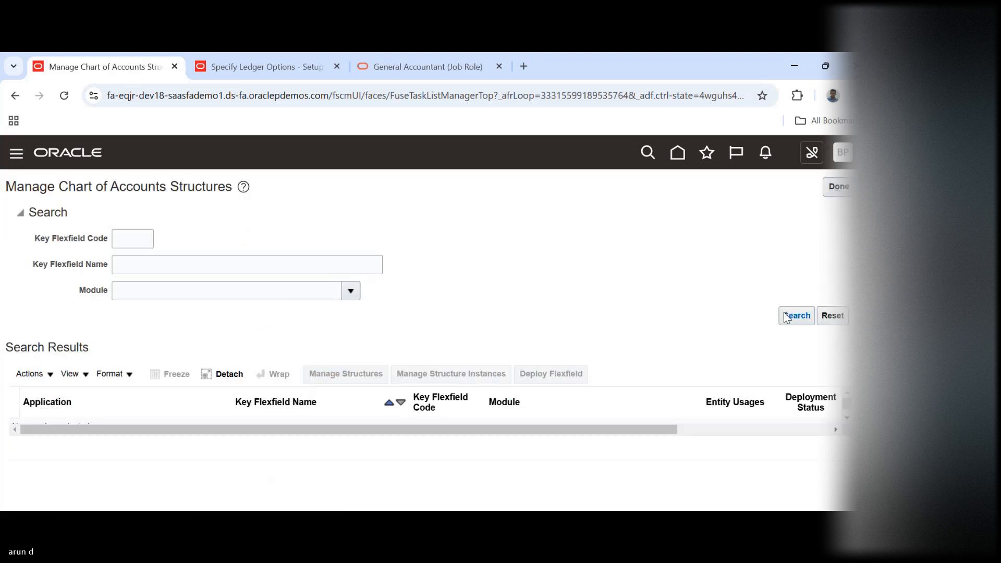
# Search the Accounting Flexfield's structure instances for bpi, check the BPI COA instance's settings, then save and close it
pyautogui.click(796, 316)
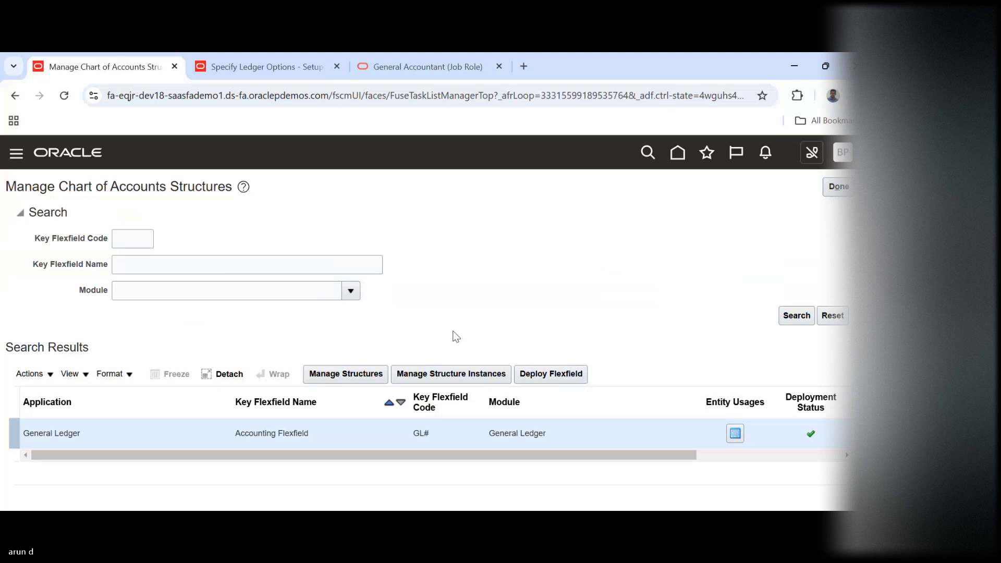
pyautogui.click(424, 377)
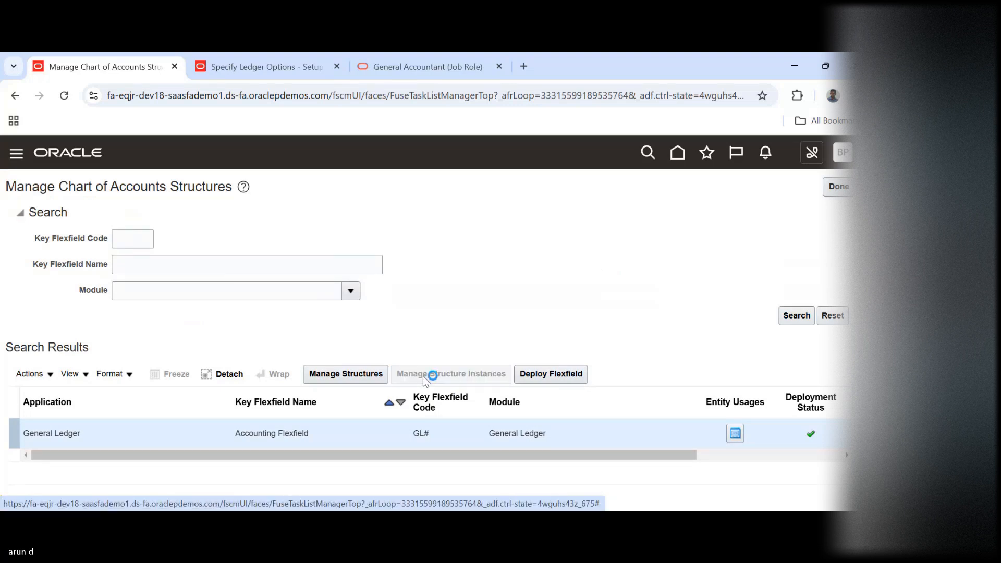
pyautogui.click(219, 250)
pyautogui.write('b')
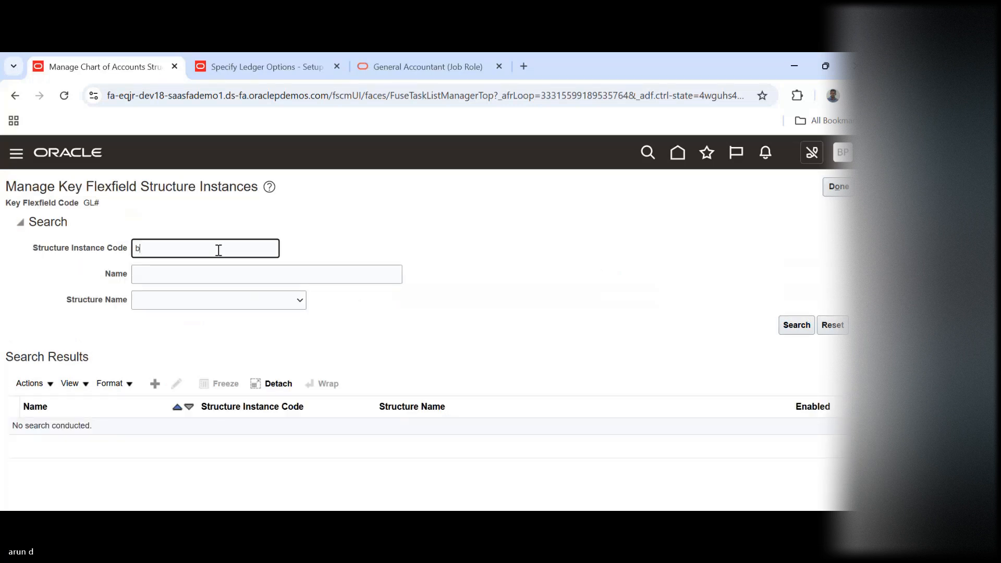
pyautogui.write('pi')
pyautogui.press('Return')
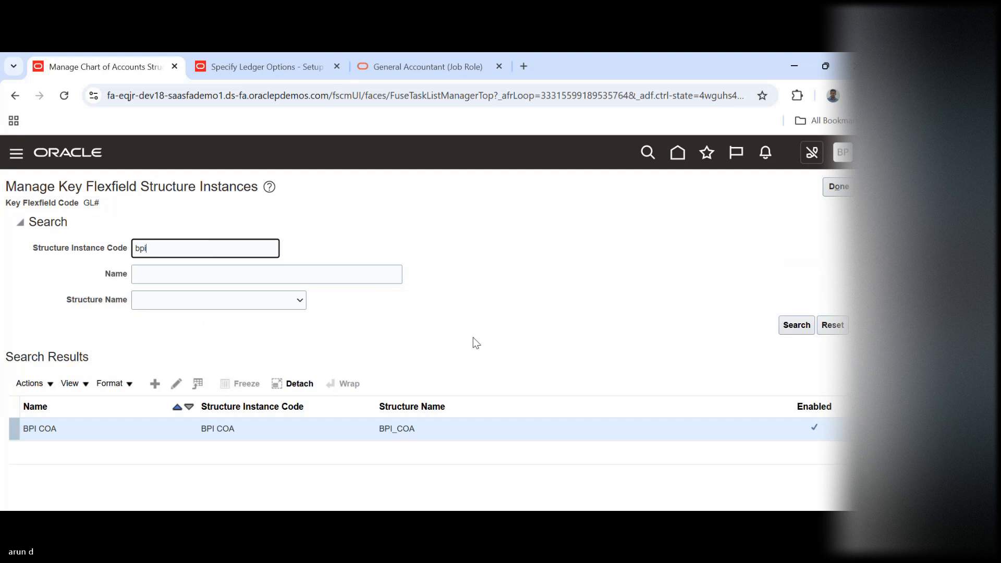
pyautogui.click(175, 385)
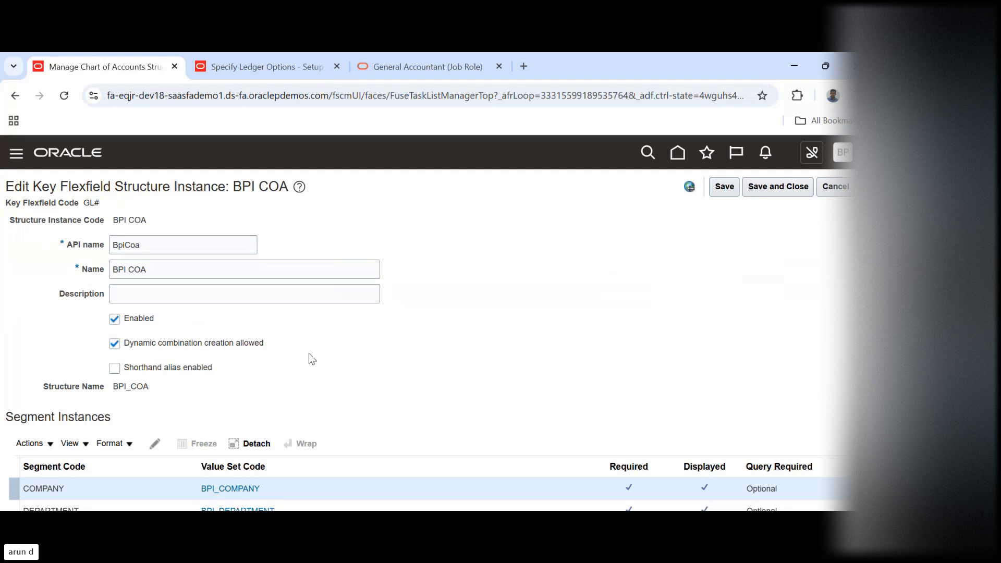
pyautogui.click(782, 189)
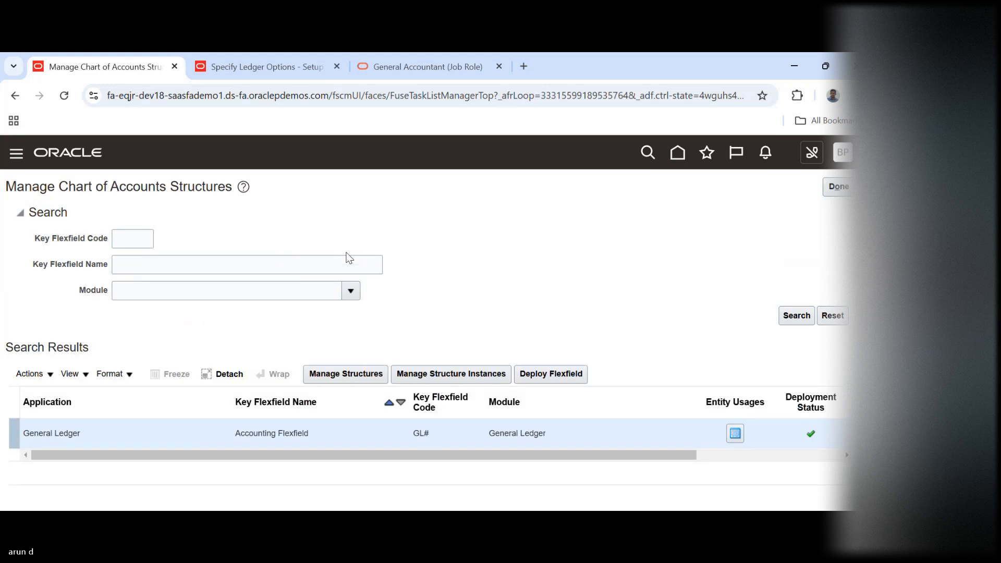
# Close the duplicate ledger options tab and reopen the BPI Primary Ledger's options at the Period Close section
pyautogui.click(336, 66)
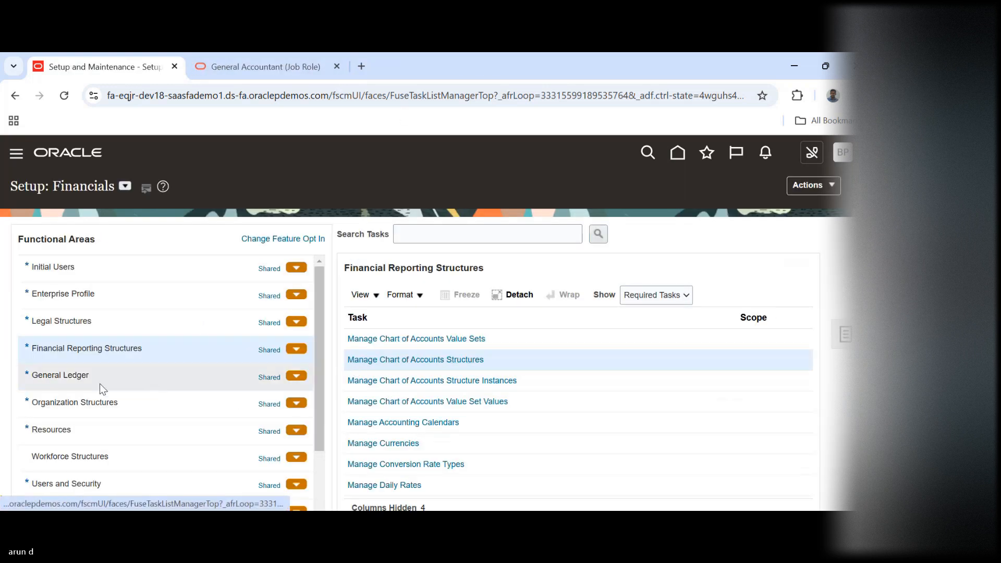
pyautogui.click(285, 377)
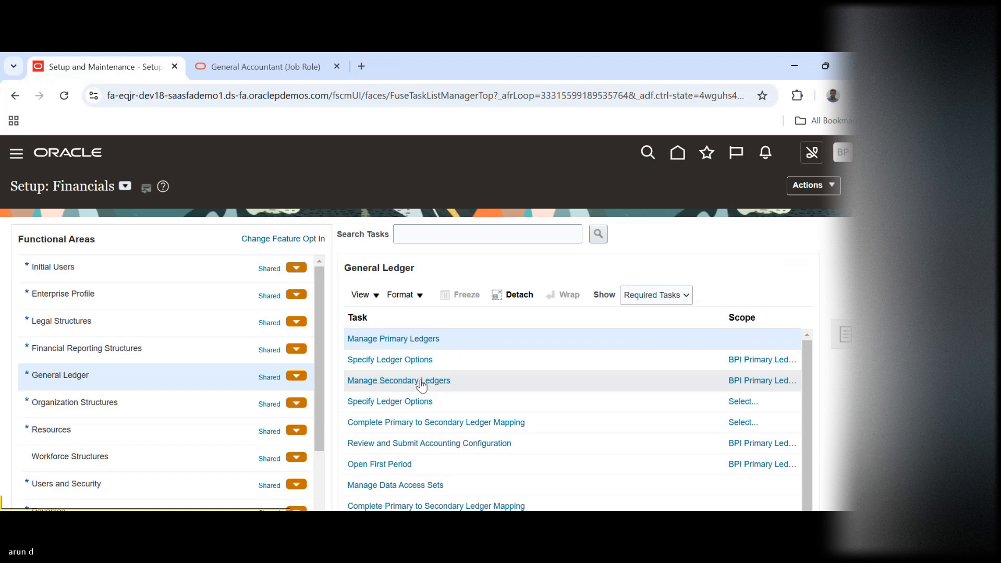
pyautogui.click(406, 359)
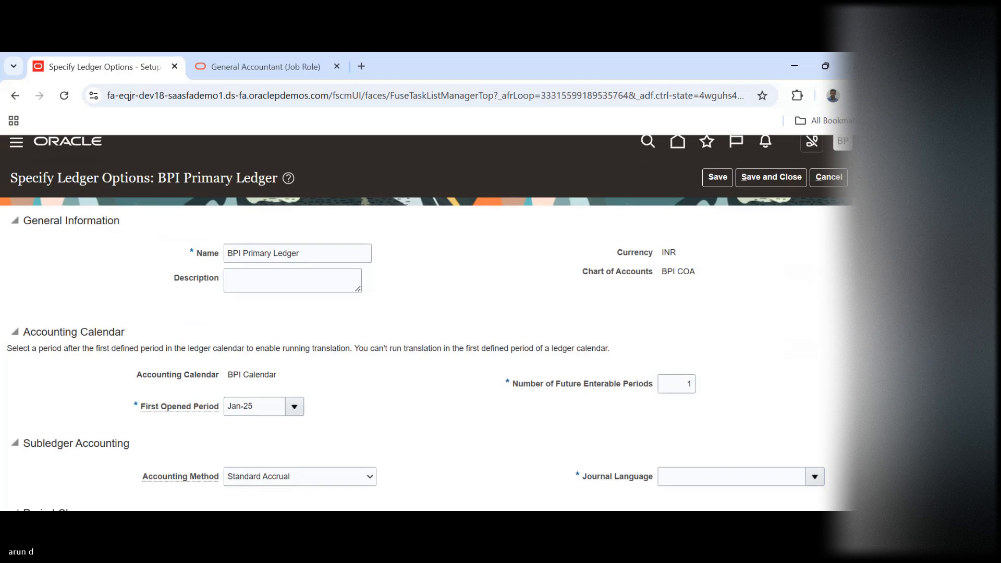
pyautogui.scroll(-5, 618, 243)
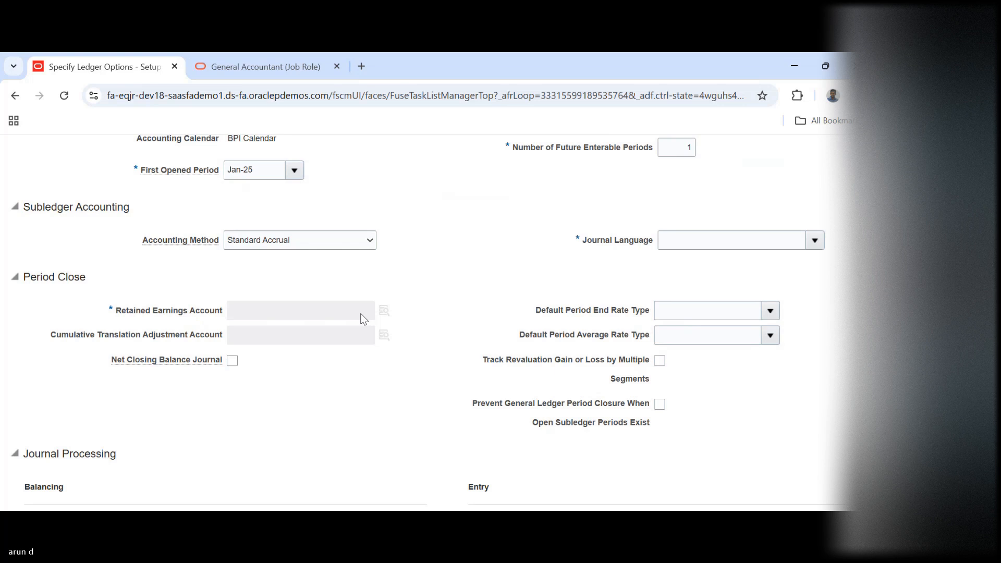
# Set the BPI Primary Ledger's journal language to American English in the Subledger Accounting options
pyautogui.click(815, 235)
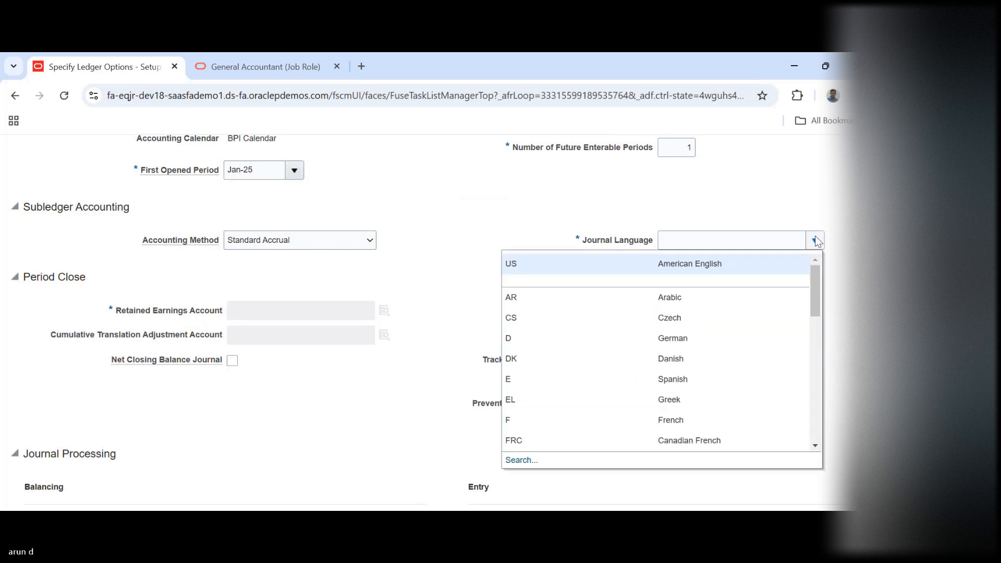
pyautogui.click(674, 263)
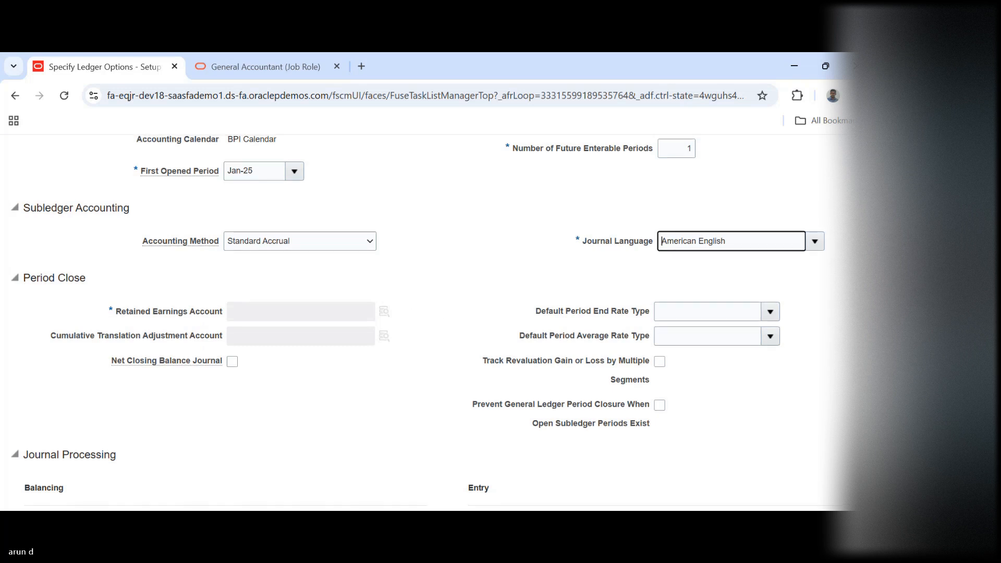
# Review the journal processing, average balance and sequencing options, then try to open the account selector for Retained Earnings Account under Period Close
pyautogui.scroll(-8, 417, 313)
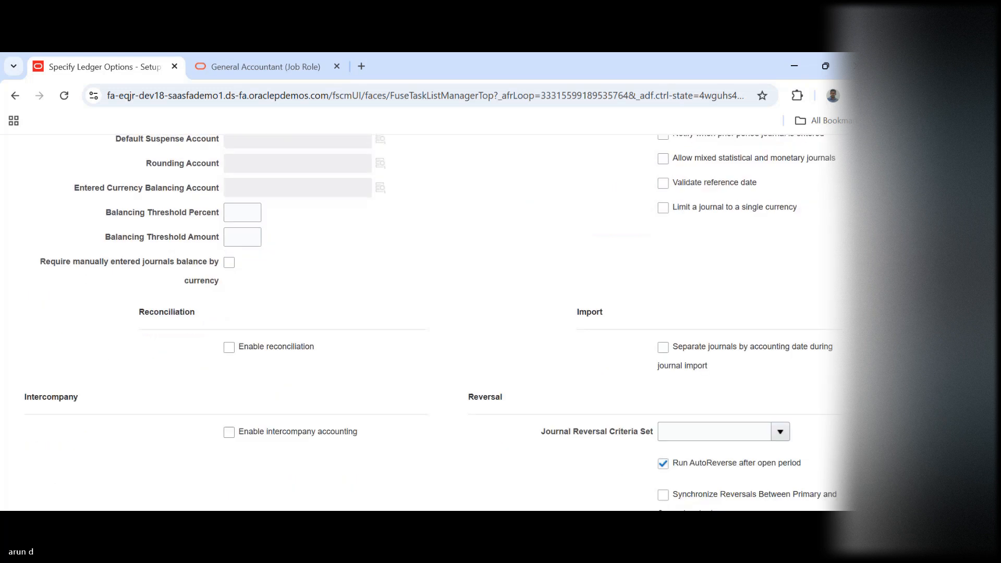
pyautogui.scroll(-4, 417, 313)
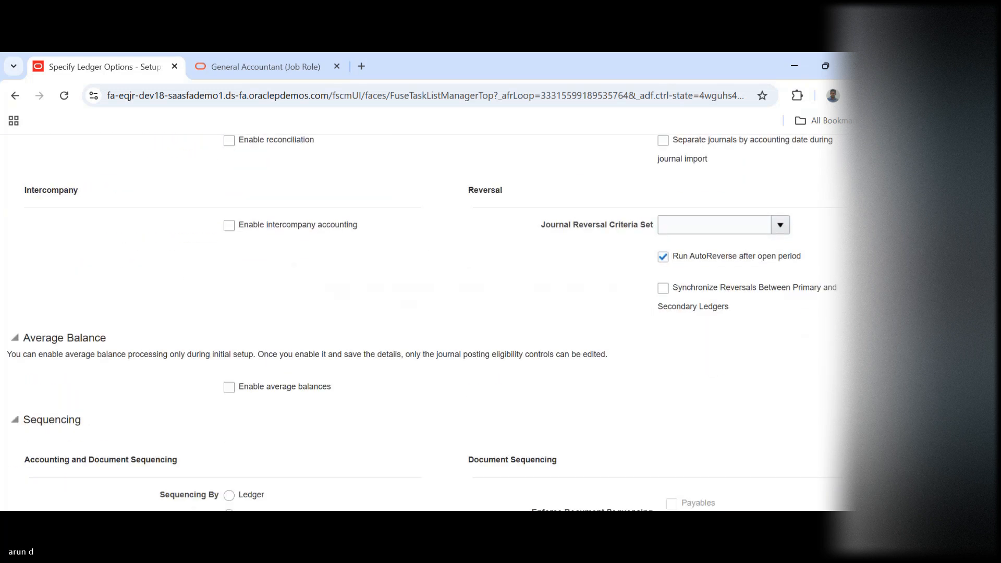
pyautogui.scroll(-2, 417, 313)
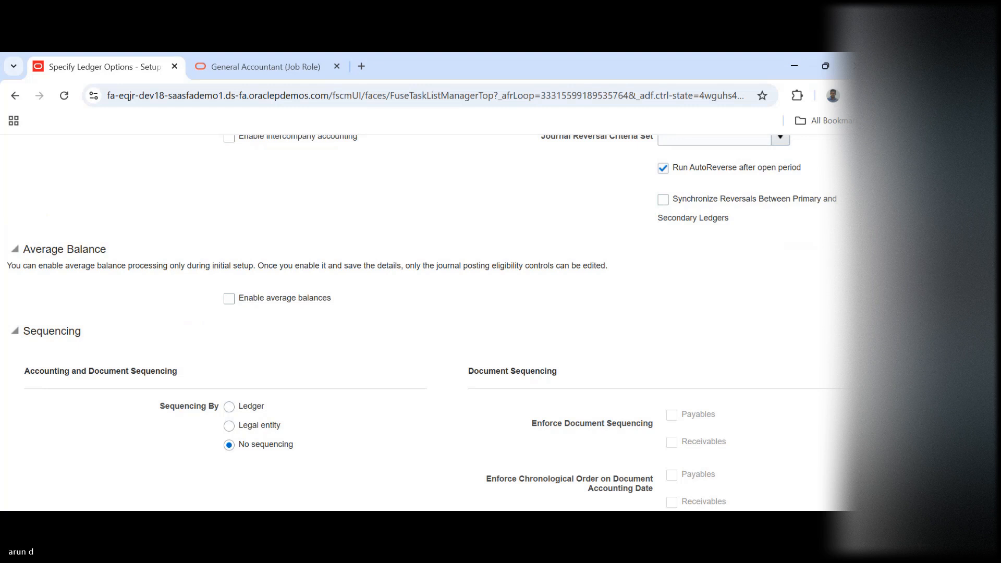
pyautogui.scroll(8, 846, 347)
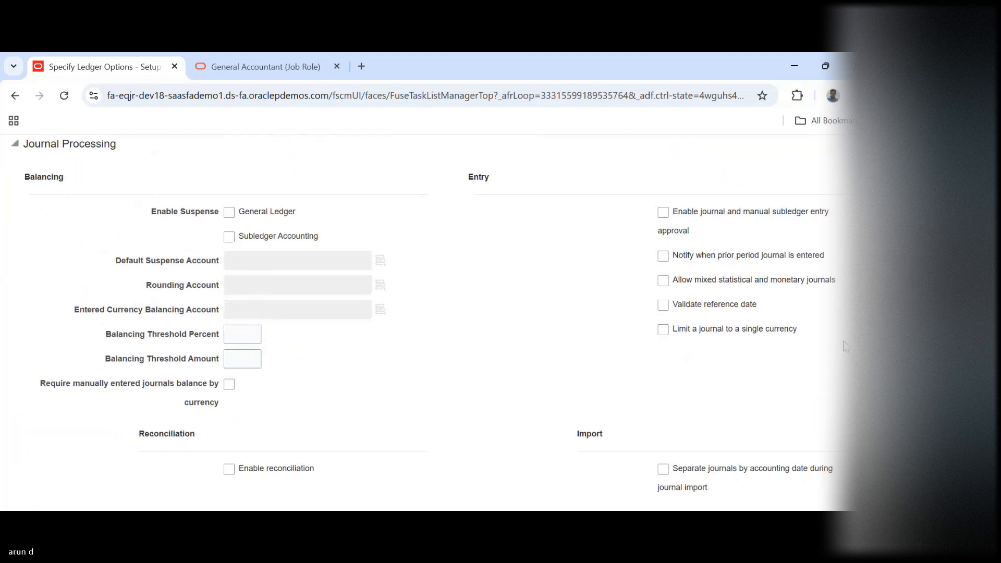
pyautogui.scroll(8, 845, 347)
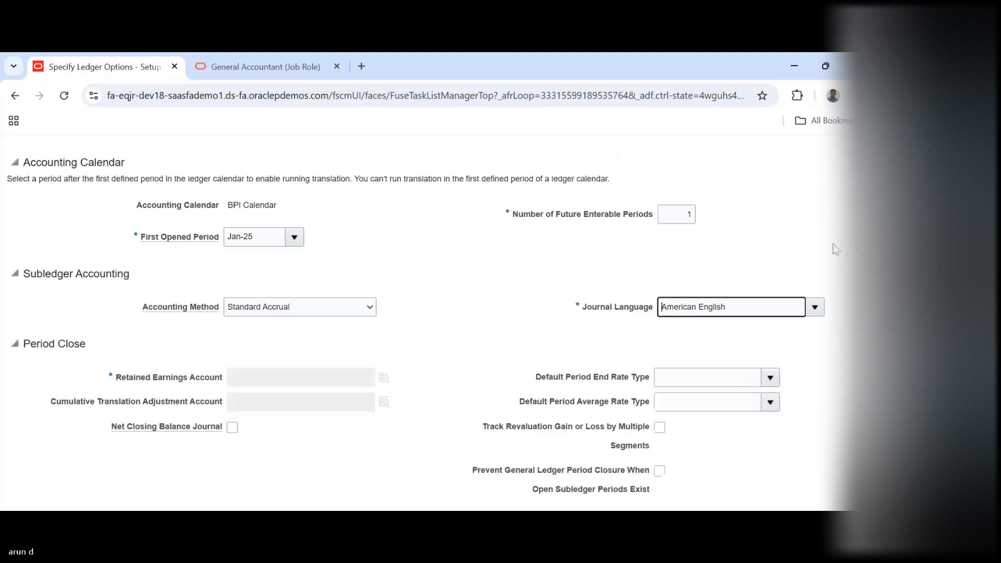
pyautogui.scroll(-1, 834, 243)
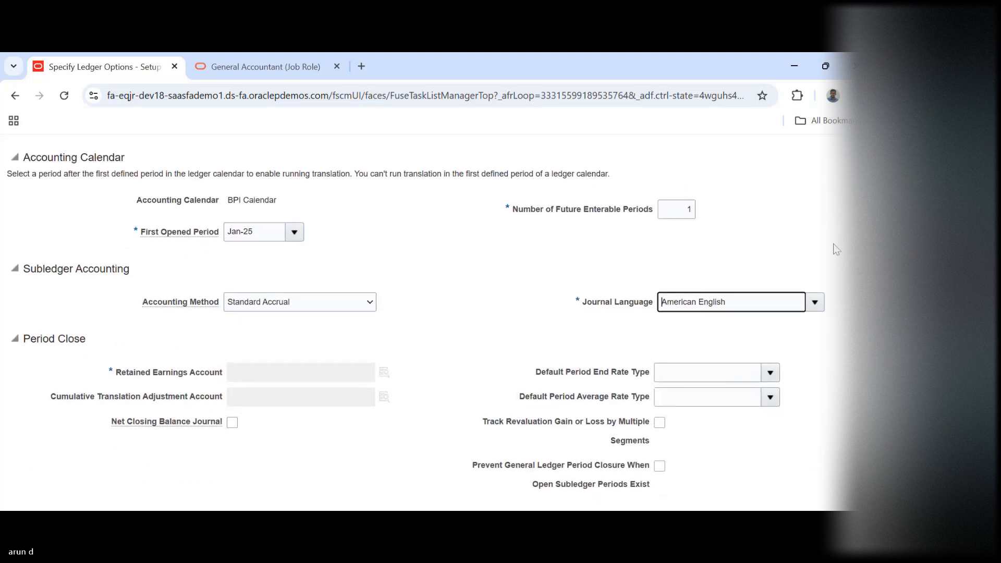
pyautogui.click(386, 377)
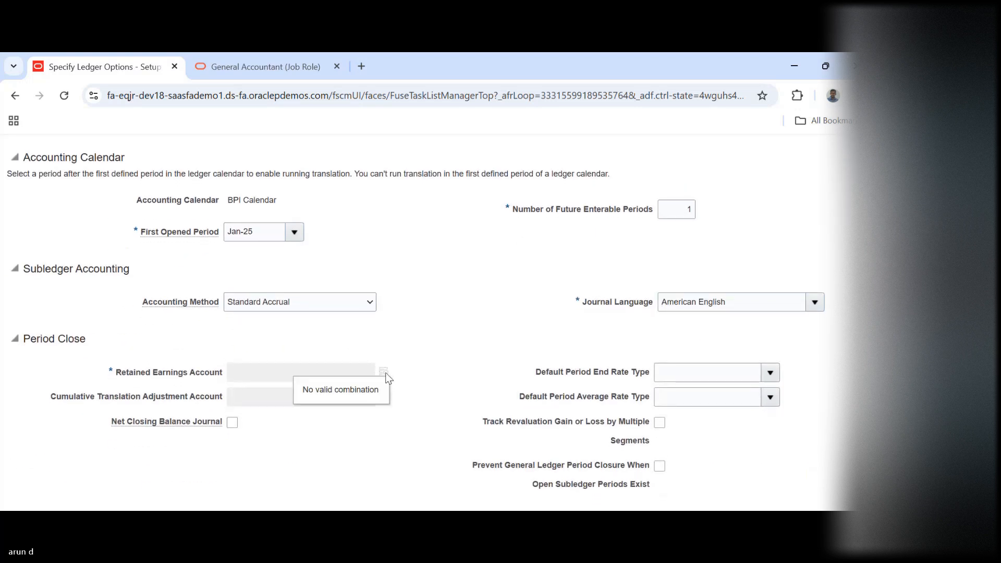
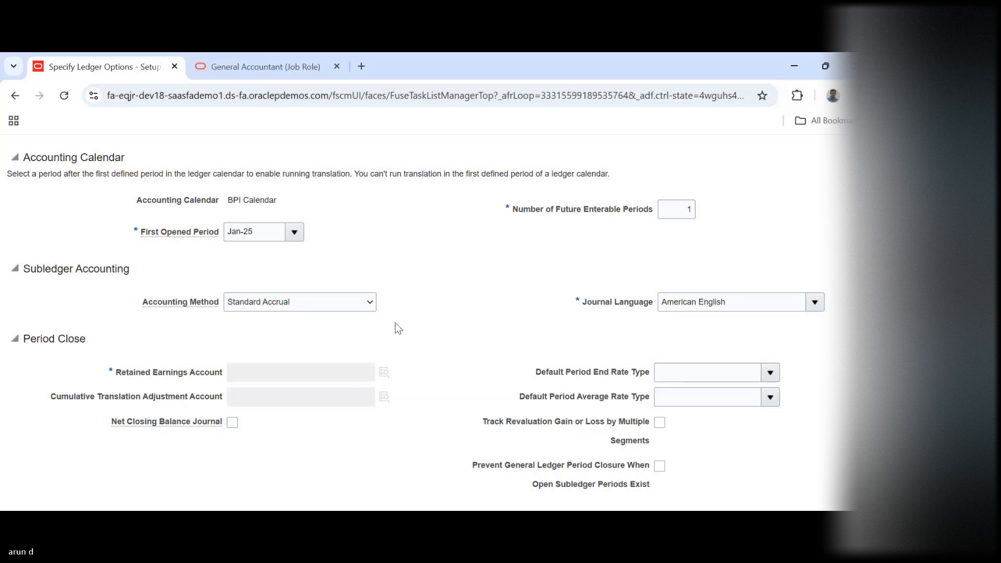
# Try Standard Accrual for China as the BPI Primary Ledger's accounting method, then switch back to Standard Accrual
pyautogui.click(363, 304)
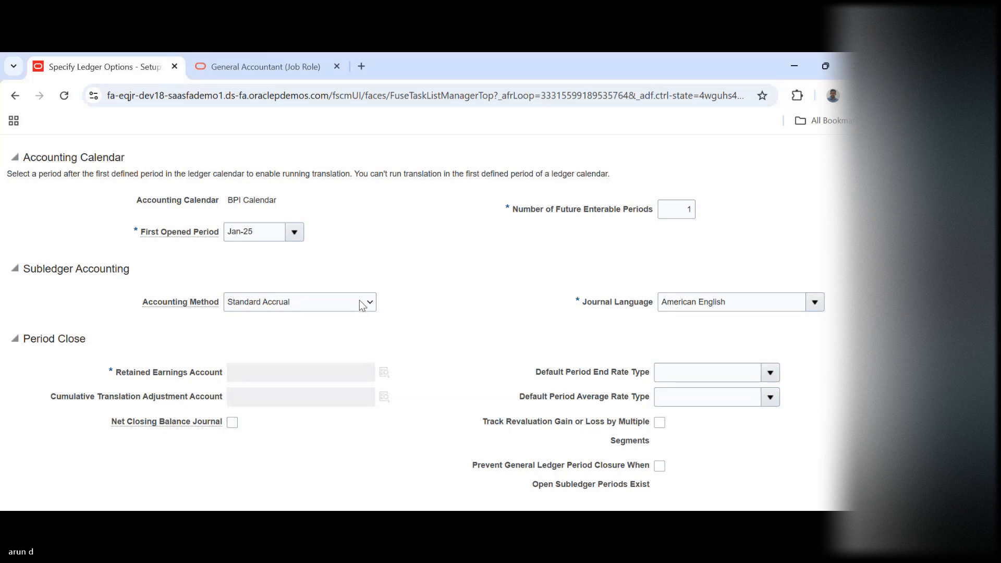
pyautogui.click(311, 358)
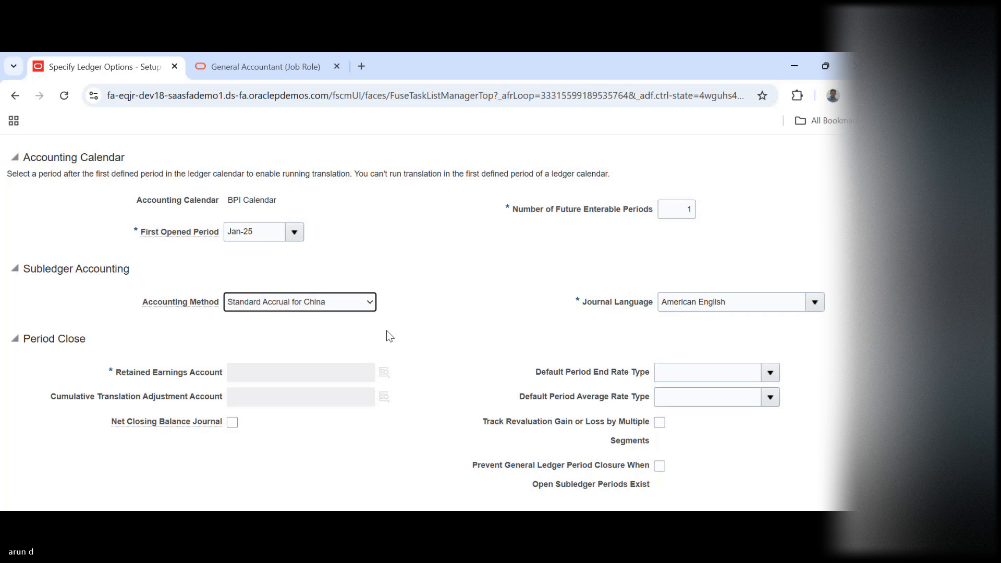
pyautogui.click(356, 302)
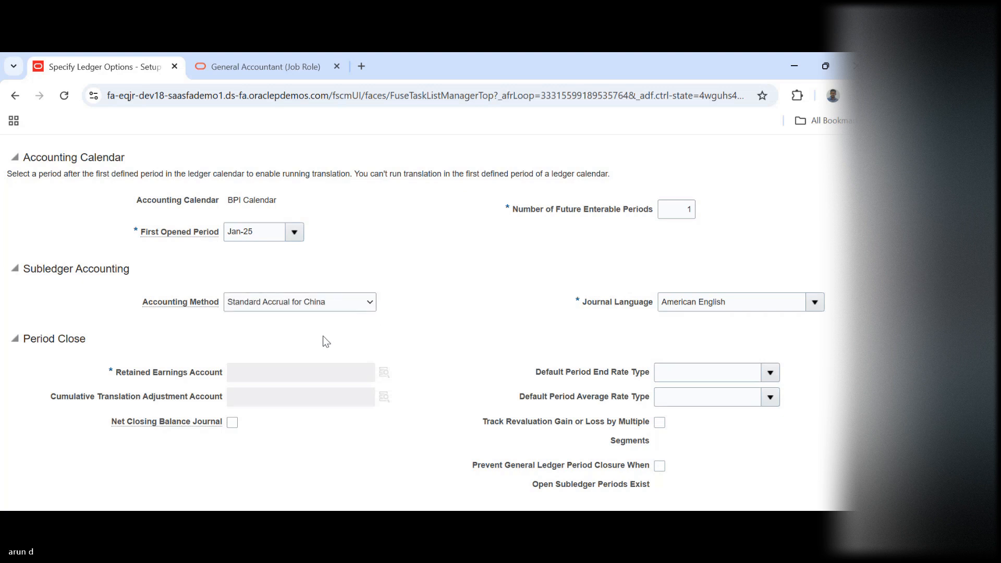
pyautogui.click(322, 338)
pyautogui.click(796, 55)
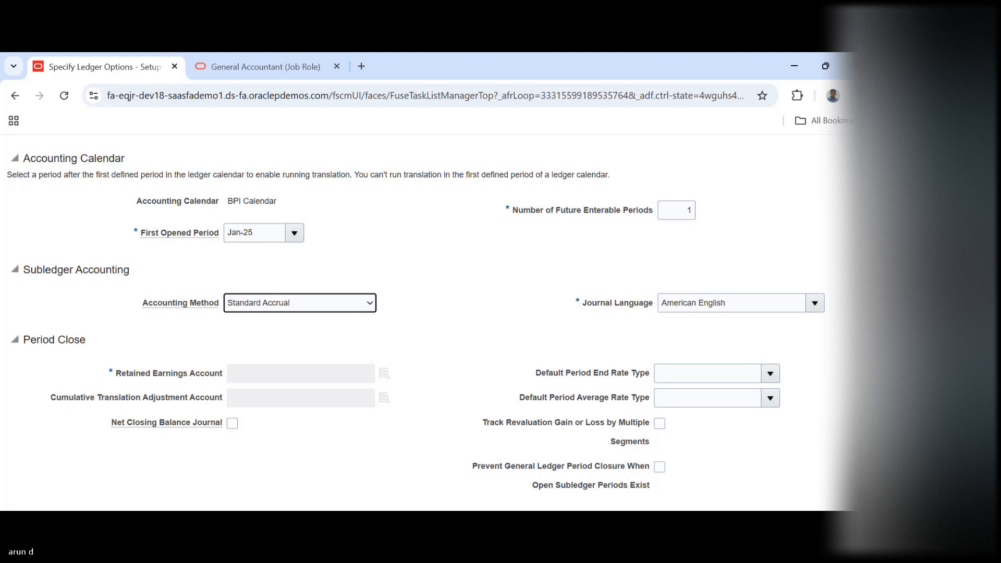
# Cancel the BPI Primary Ledger's options and open the Select and Add list of primary ledgers for the Specify Ledger Options scope
pyautogui.scroll(5, 665, 293)
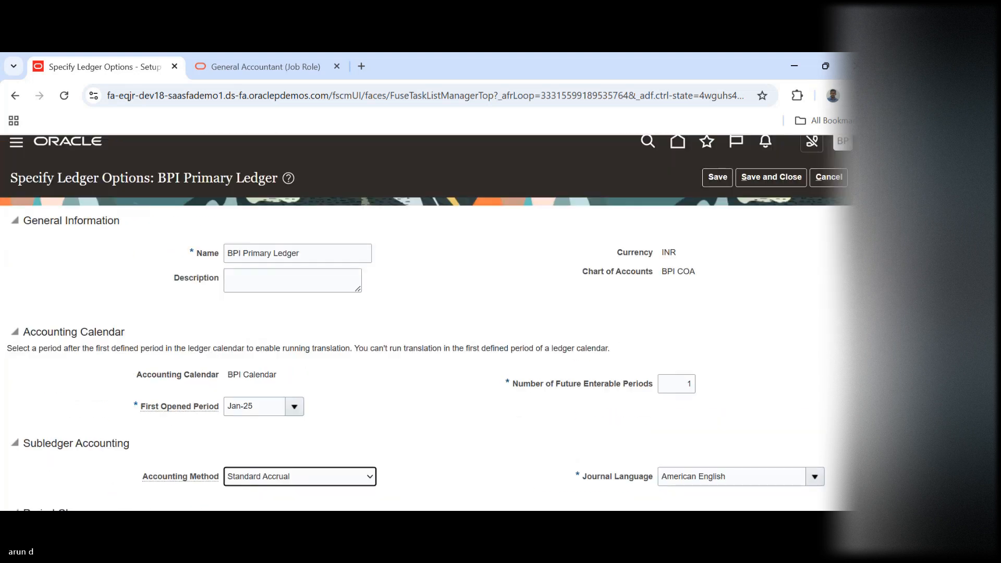
pyautogui.click(827, 187)
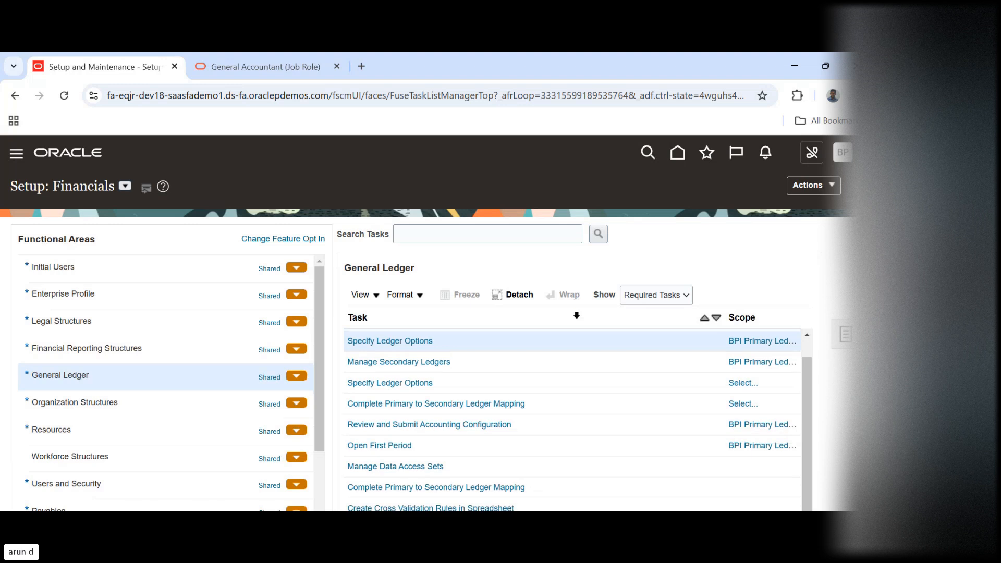
pyautogui.click(770, 340)
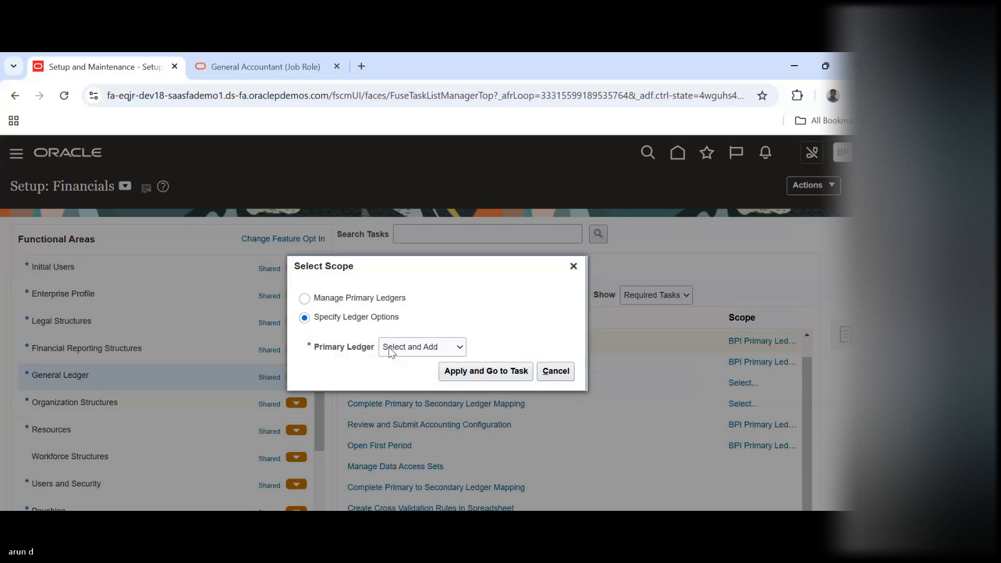
pyautogui.click(391, 349)
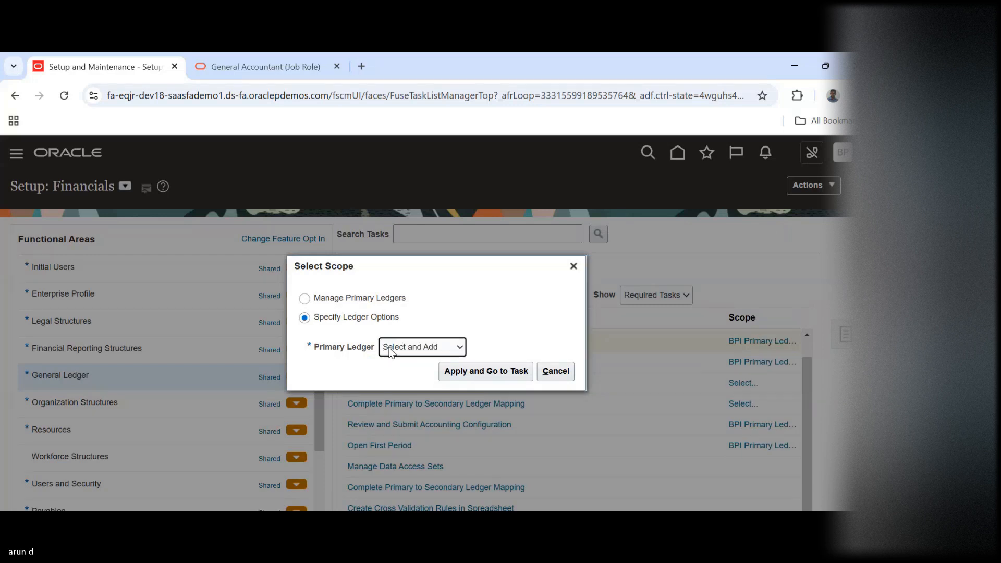
pyautogui.click(486, 370)
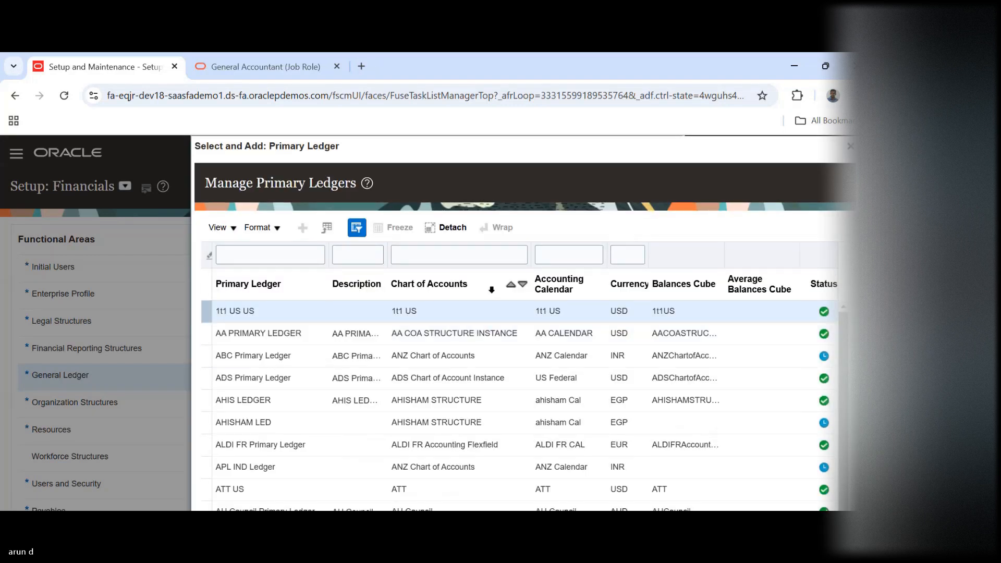
# Filter the primary ledgers by US and save US Primary Ledger as the scope of the Specify Ledger Options task
pyautogui.click(252, 253)
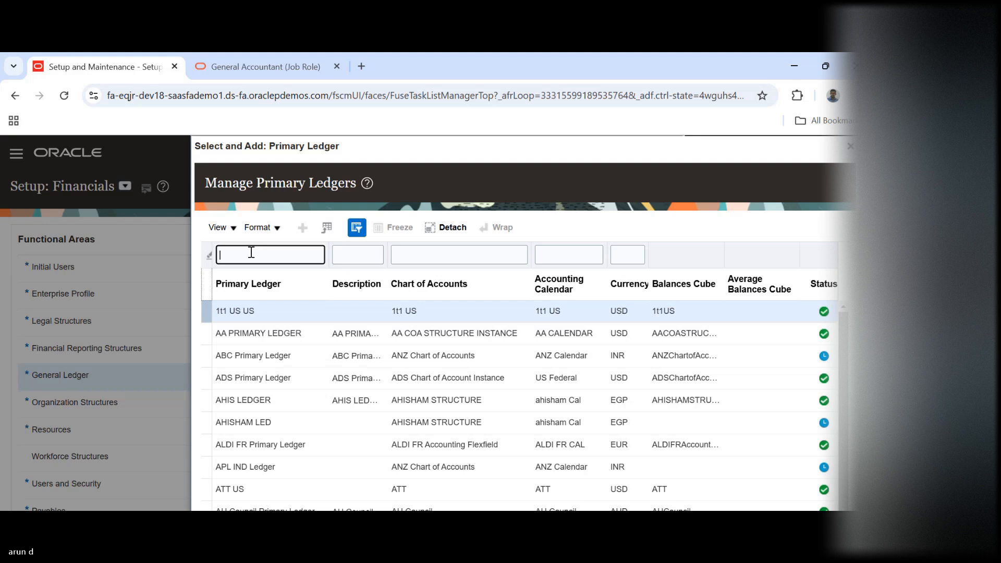
pyautogui.write('US')
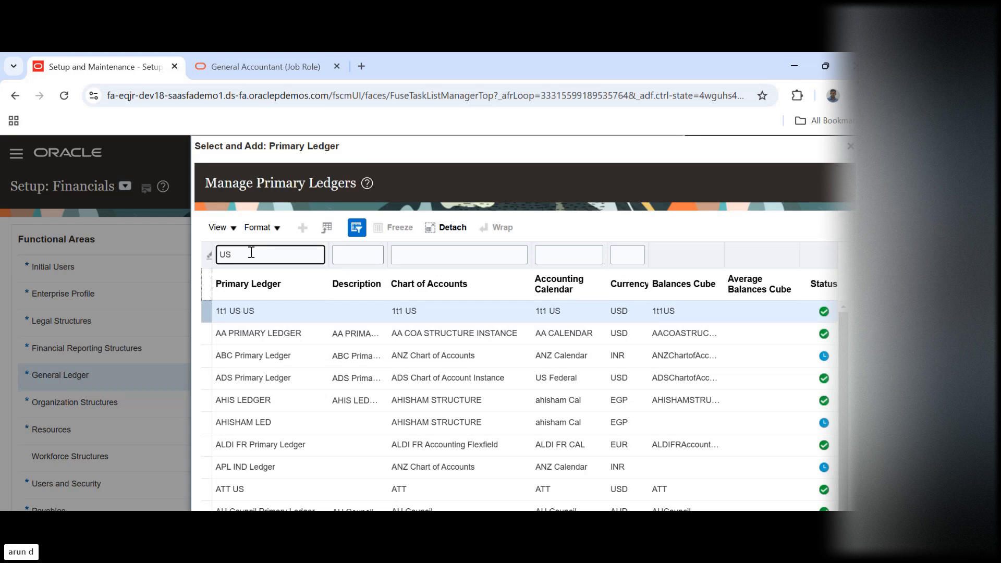
pyautogui.write(' L')
pyautogui.press('Return')
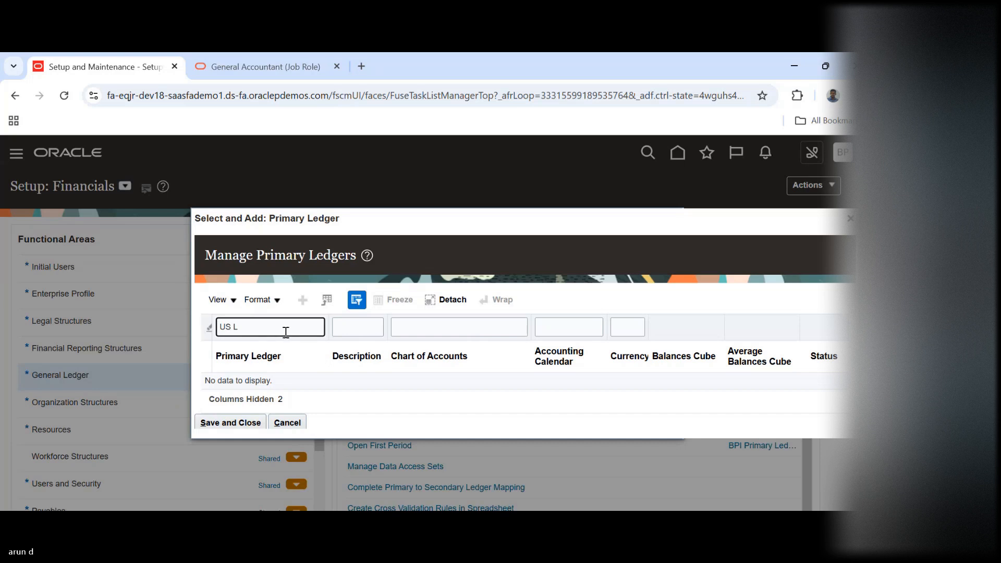
pyautogui.press('BackSpace')
pyautogui.press('Return')
pyautogui.click(271, 379)
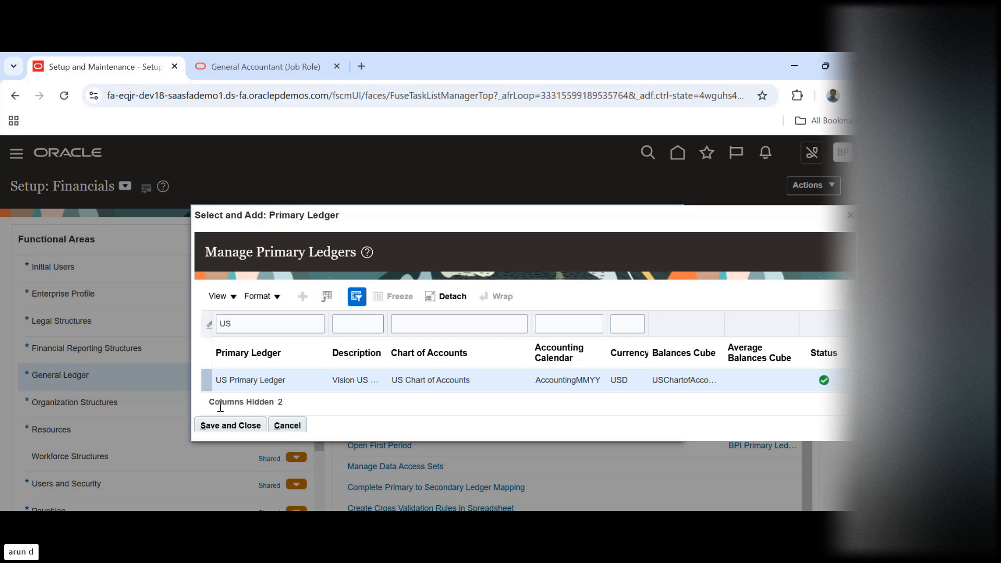
pyautogui.click(233, 424)
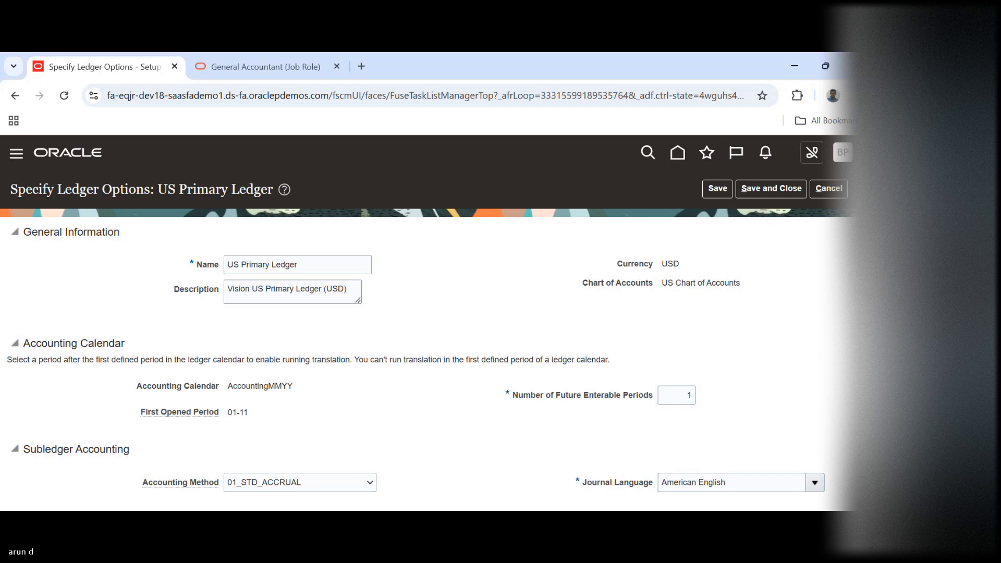
# Examine the segment values of the US Primary Ledger's Retained Earnings Account under Period Close, then close the account selector
pyautogui.scroll(-2, 427, 323)
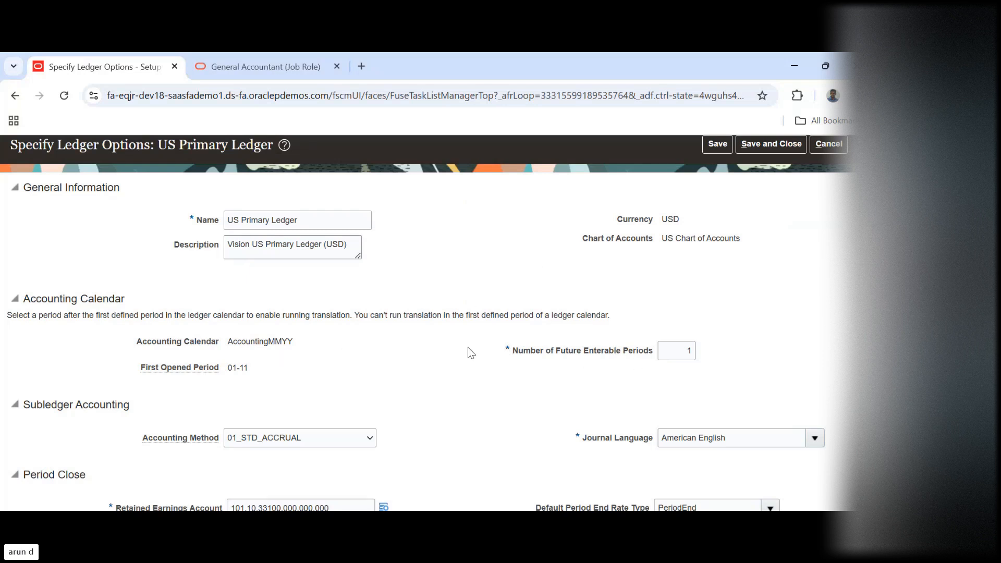
pyautogui.scroll(-4, 256, 321)
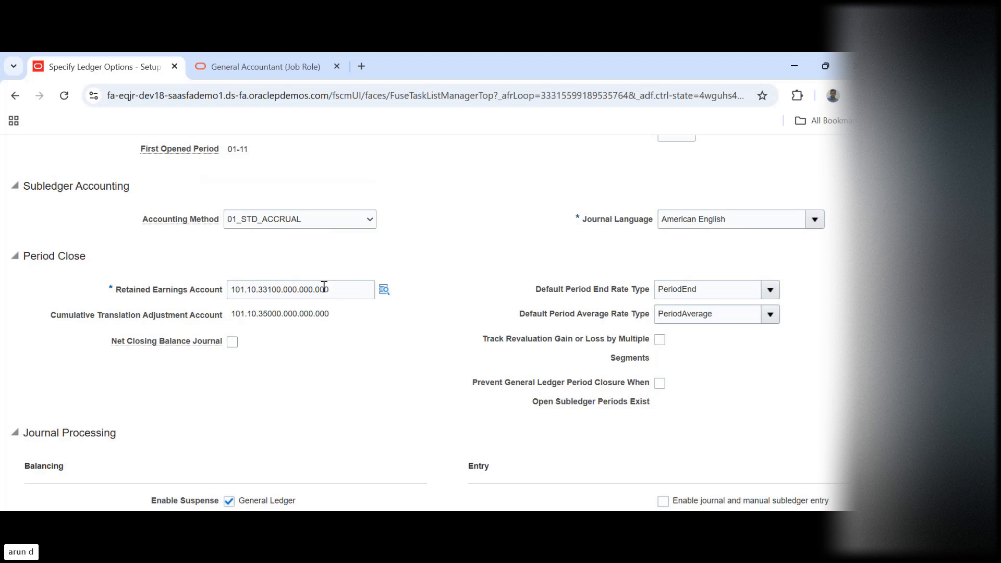
pyautogui.click(385, 289)
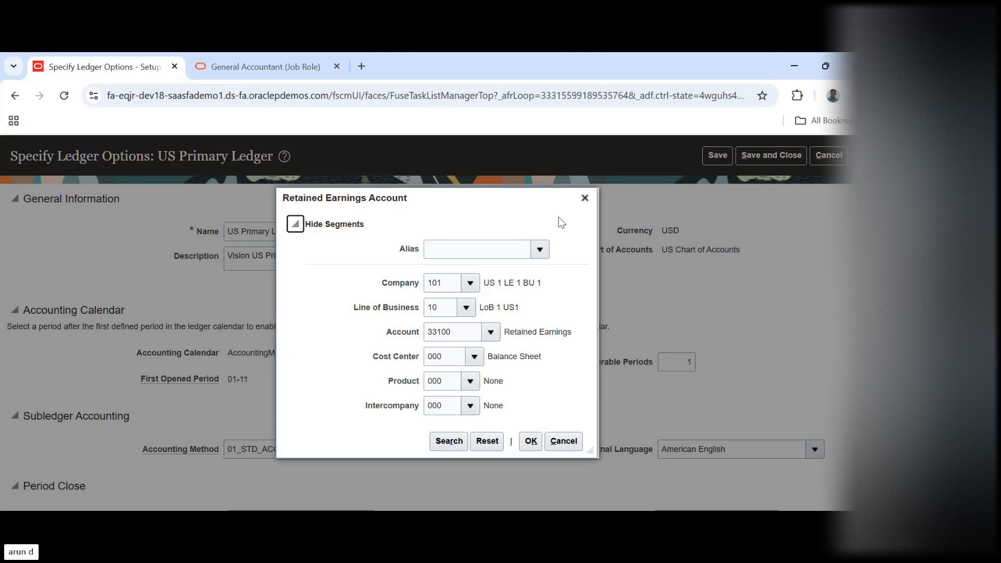
pyautogui.click(585, 199)
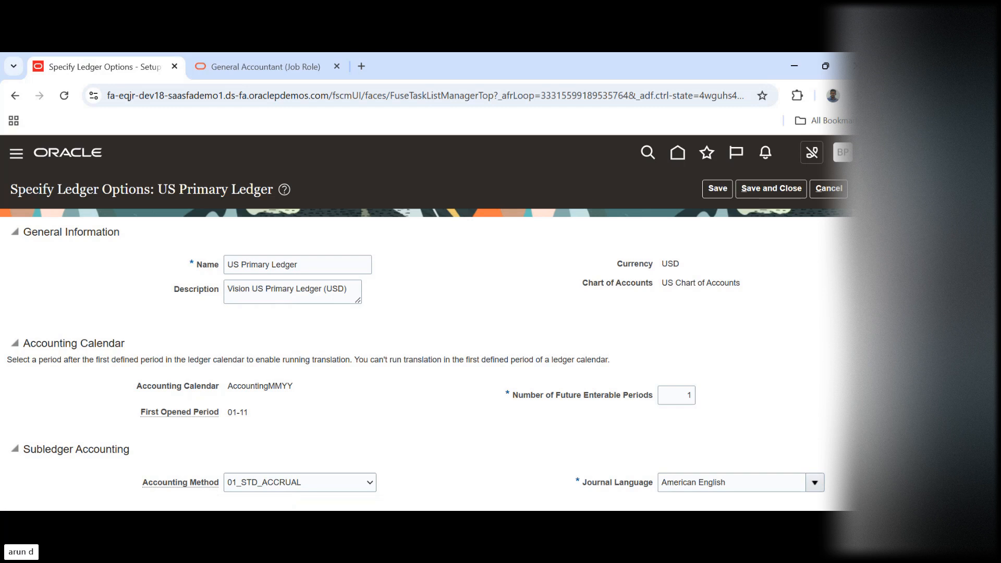
# Review the US Primary Ledger's Period Close options and its suspense, rounding and entered currency balancing accounts under Journal Processing
pyautogui.scroll(-5, 542, 312)
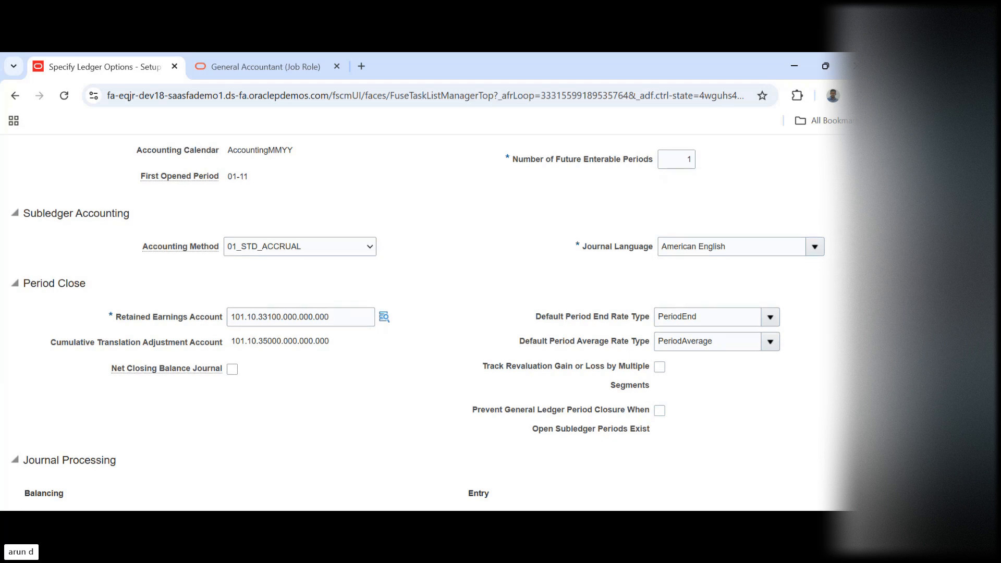
pyautogui.scroll(-3, 417, 320)
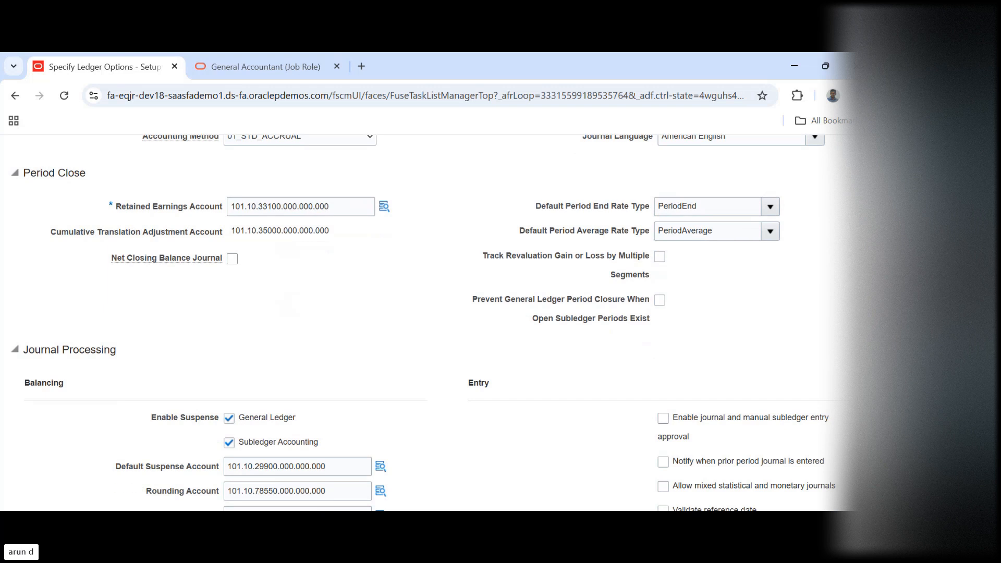
pyautogui.scroll(-3, 417, 320)
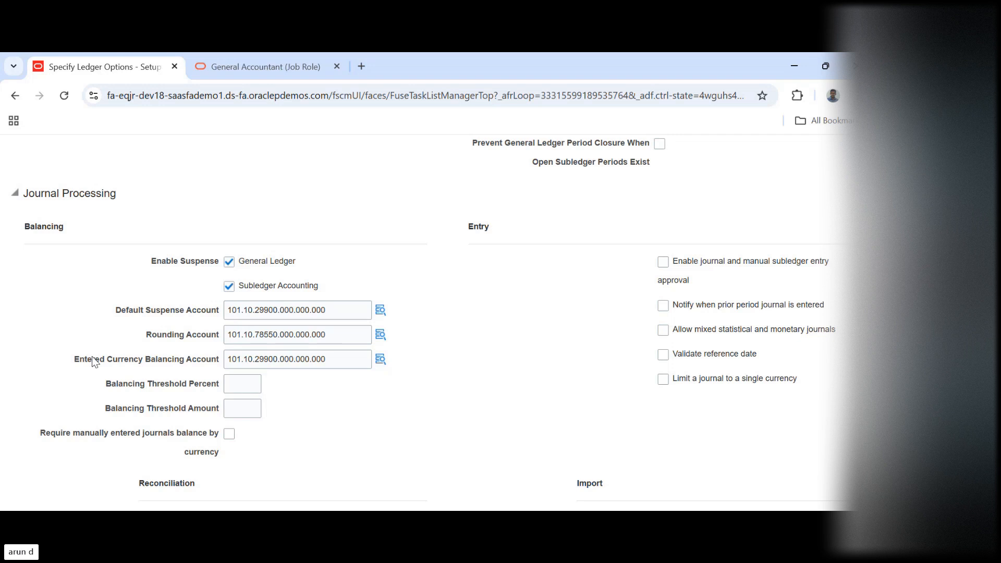
pyautogui.moveTo(92, 355); pyautogui.dragTo(215, 360)
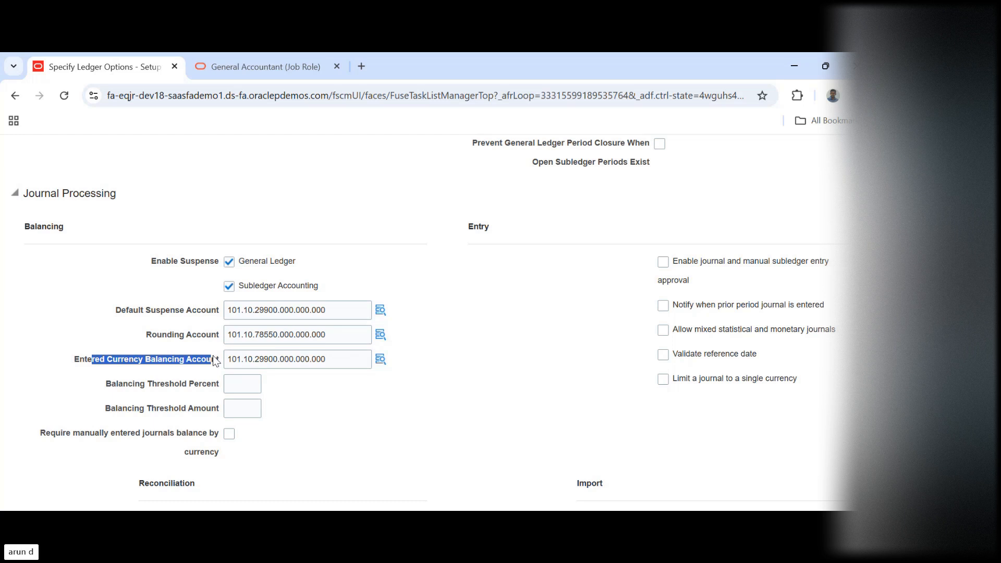
pyautogui.click(213, 358)
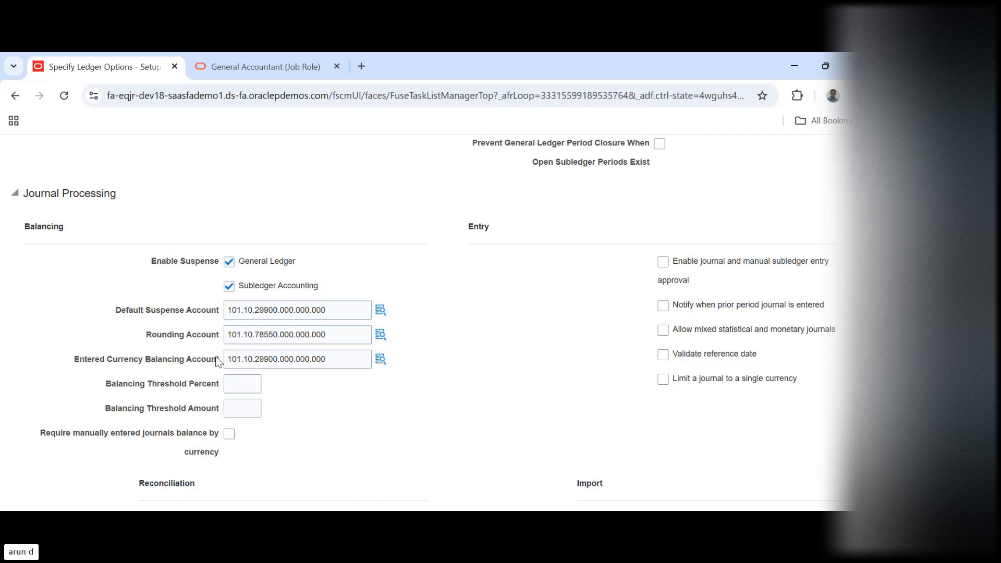
pyautogui.moveTo(152, 339); pyautogui.dragTo(221, 340)
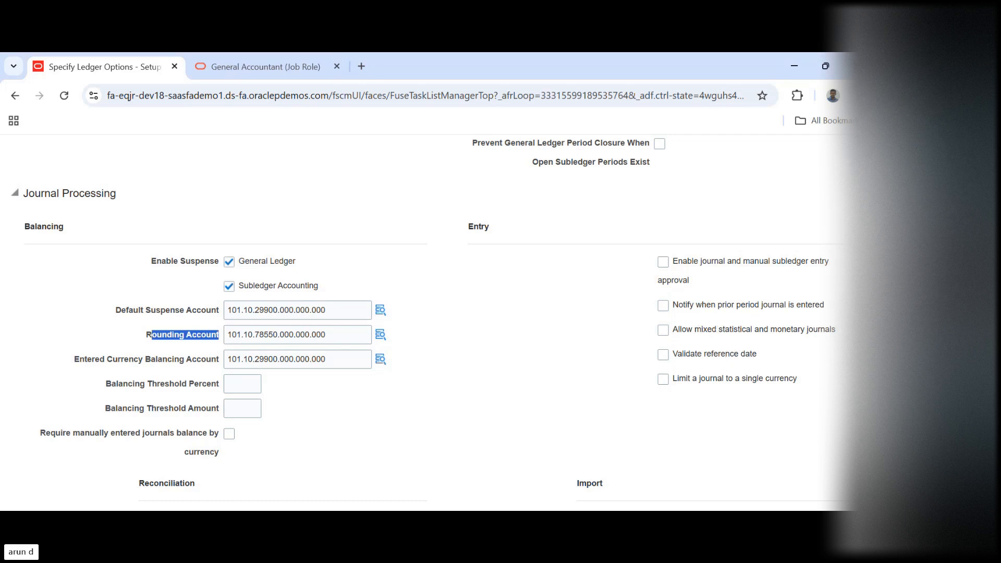
# Review the US Primary Ledger's reconciliation, intercompany, journal reversal and accounting and document sequencing options
pyautogui.scroll(-6, 509, 430)
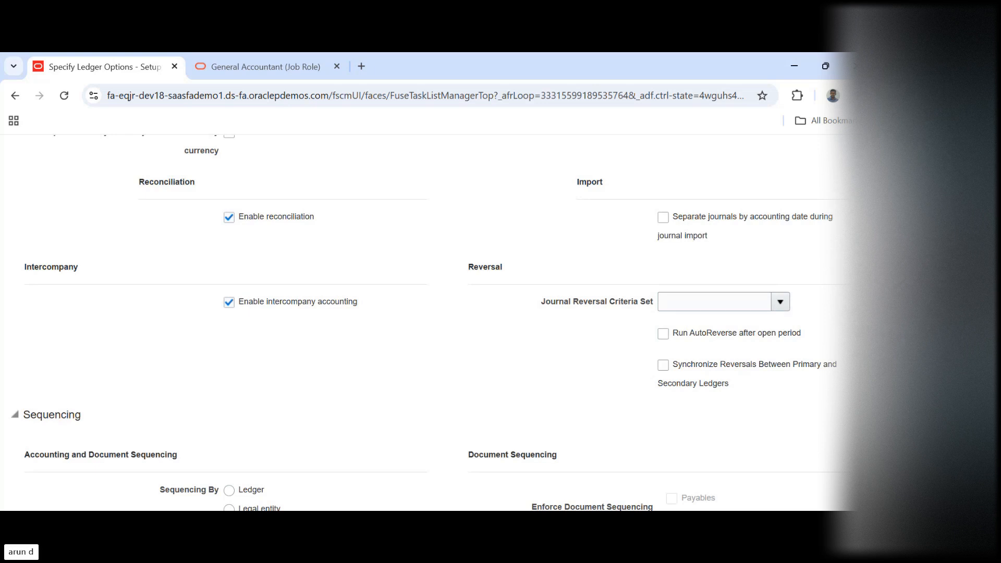
pyautogui.scroll(-1, 424, 323)
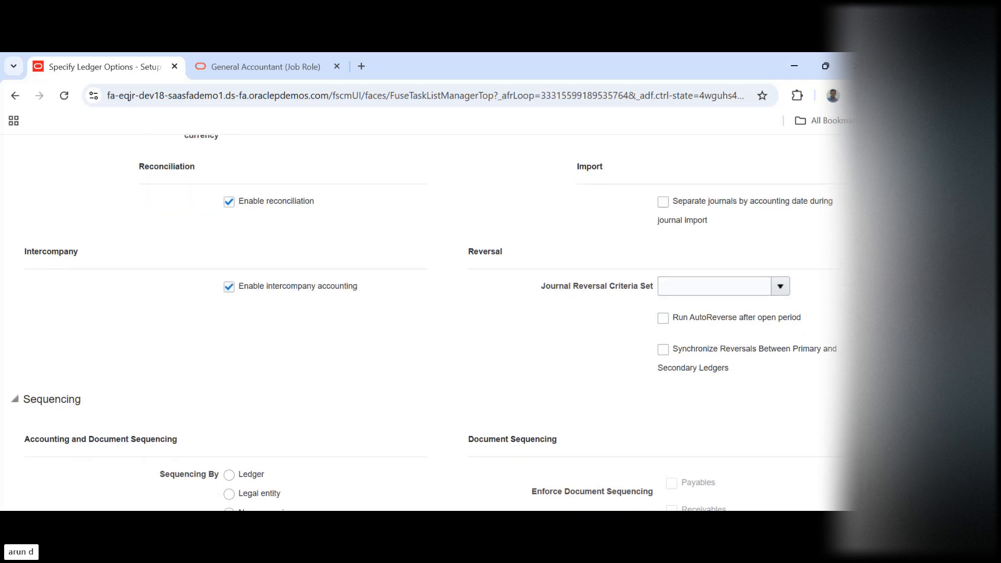
pyautogui.scroll(-1, 424, 323)
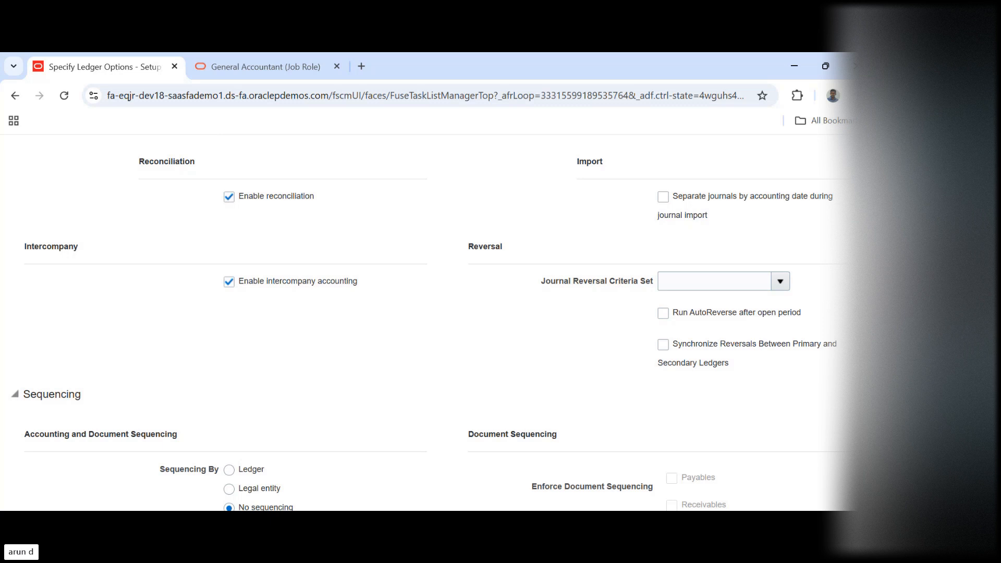
pyautogui.scroll(-1, 423, 328)
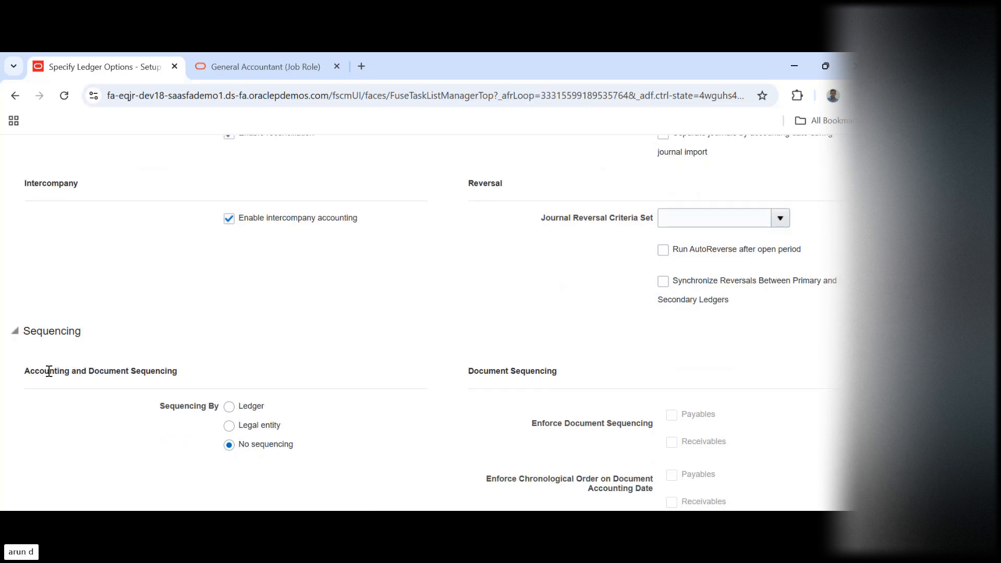
pyautogui.moveTo(49, 371); pyautogui.dragTo(175, 371)
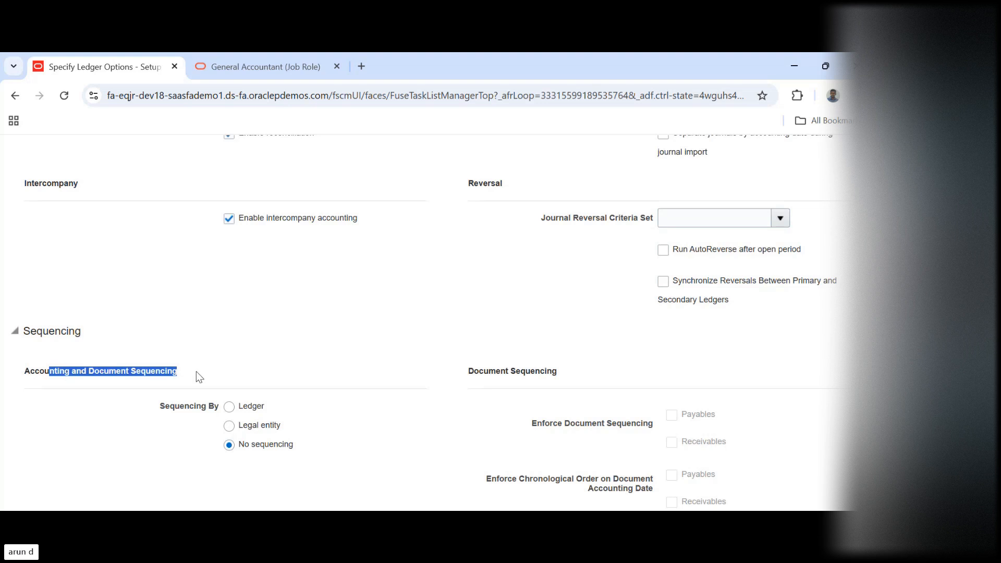
pyautogui.click(339, 368)
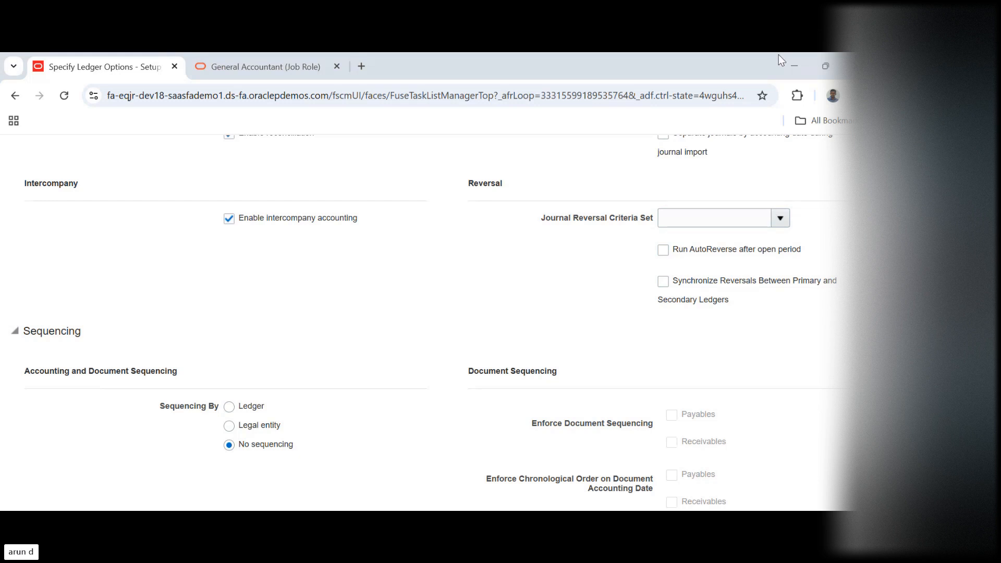
pyautogui.click(537, 396)
pyautogui.click(840, 251)
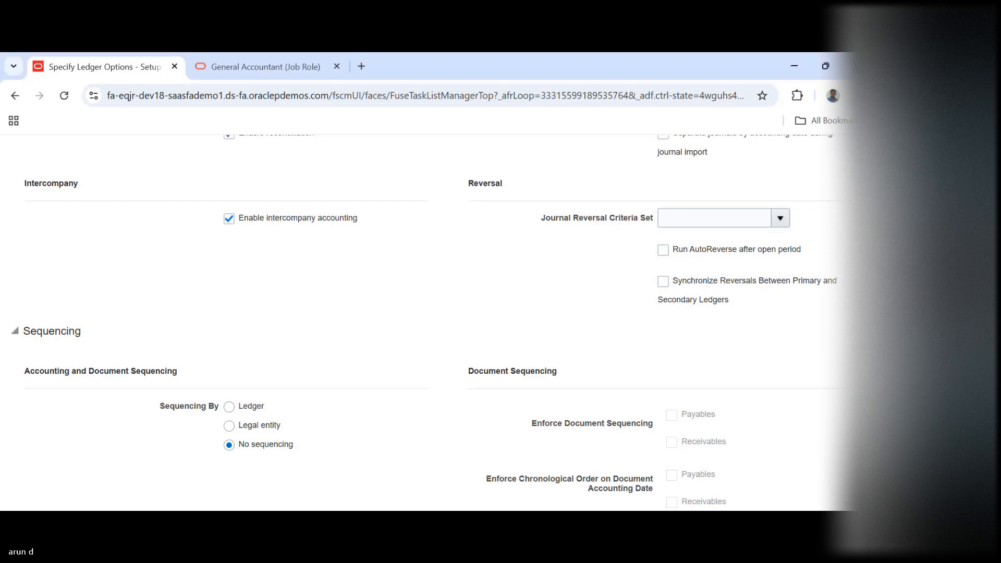
# Cancel the US Primary Ledger's options and show the required tasks of the Financial Reporting Structures functional area
pyautogui.scroll(15, 833, 190)
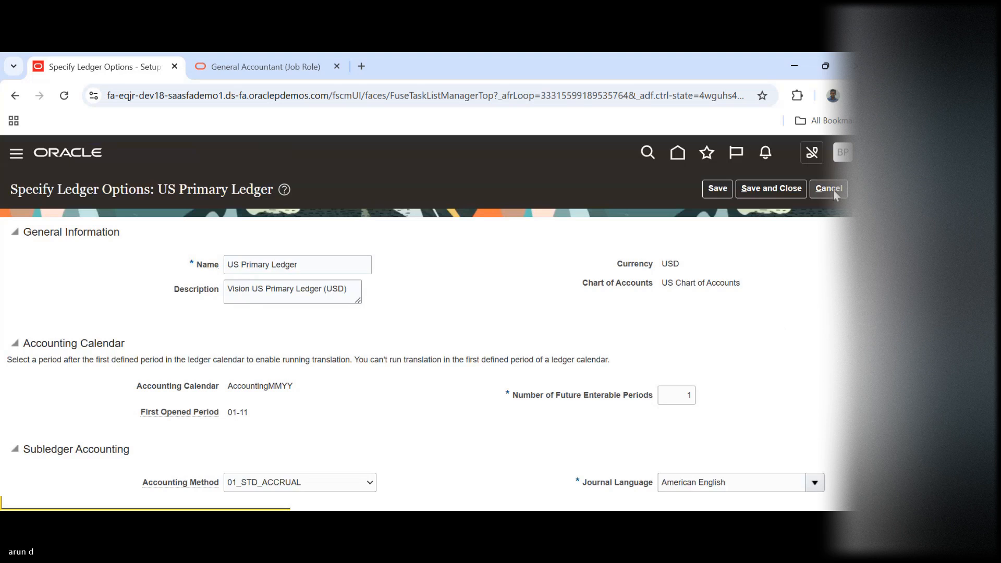
pyautogui.click(833, 189)
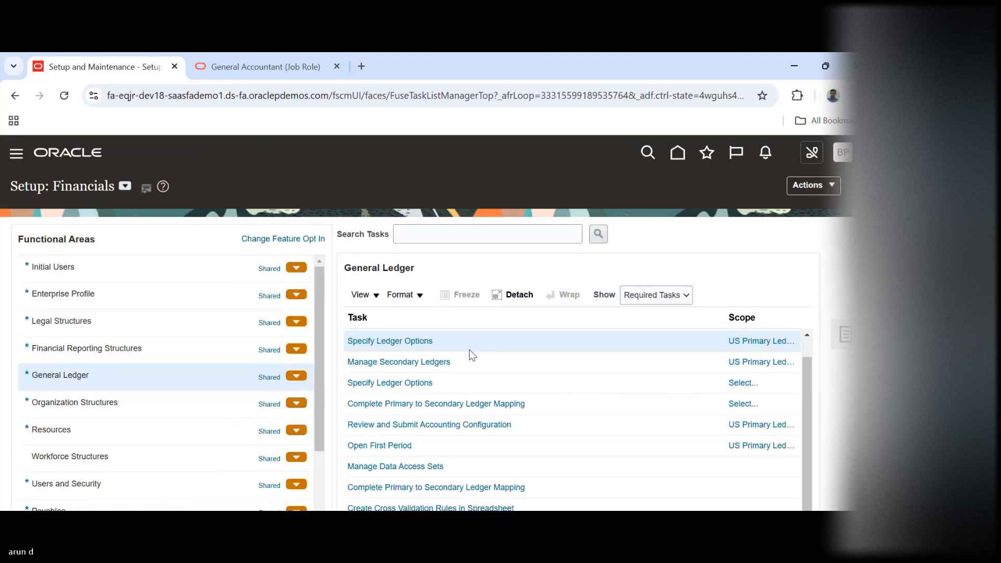
pyautogui.click(154, 355)
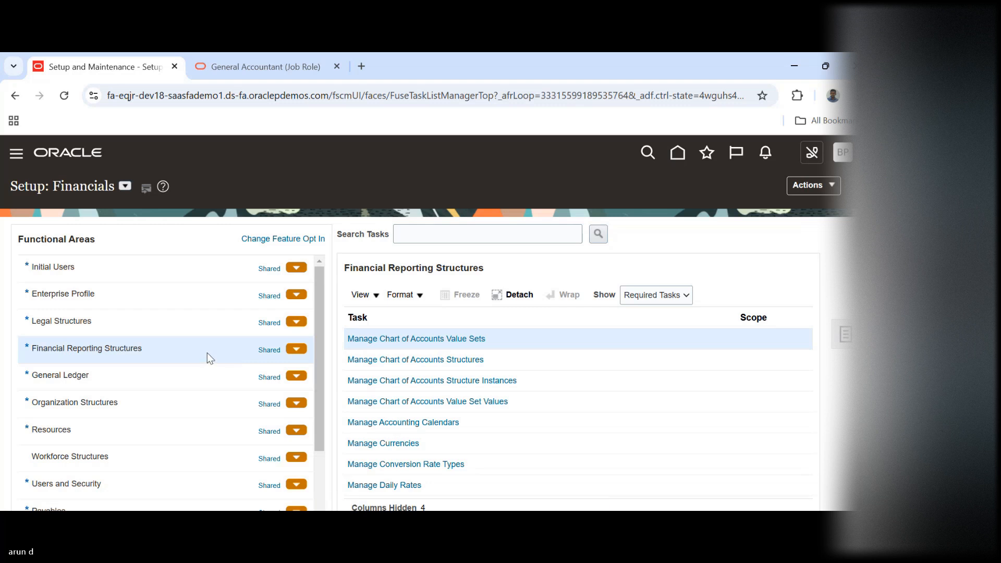
pyautogui.click(145, 374)
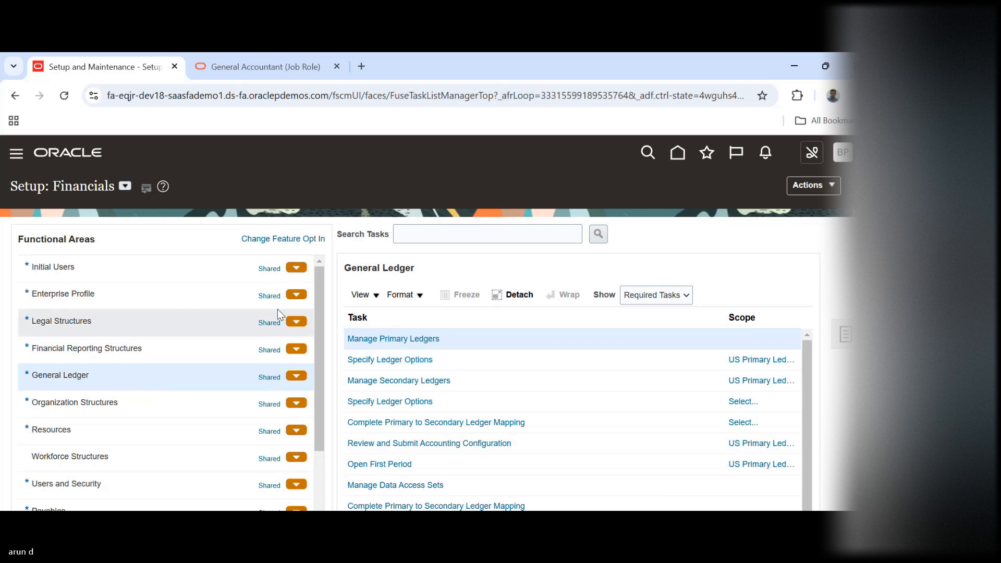
pyautogui.click(195, 343)
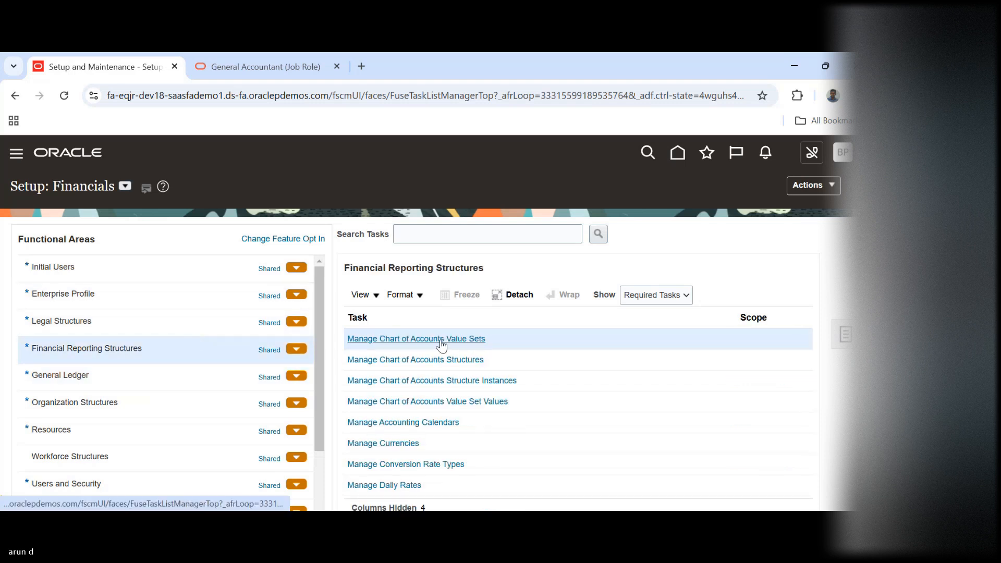
# Find the General Ledger Accounting Flexfield in the chart of accounts structures and deploy it
pyautogui.click(454, 359)
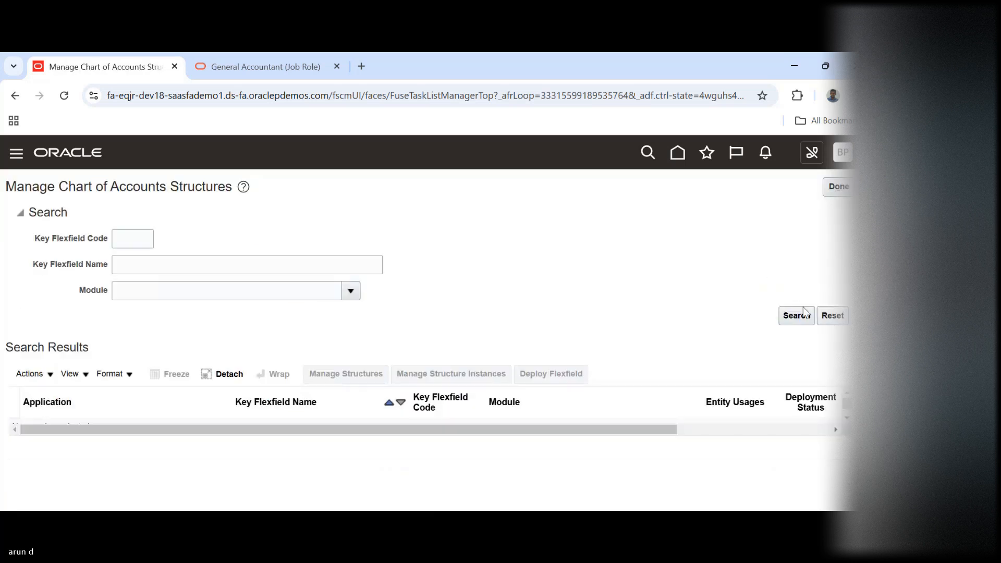
pyautogui.click(796, 319)
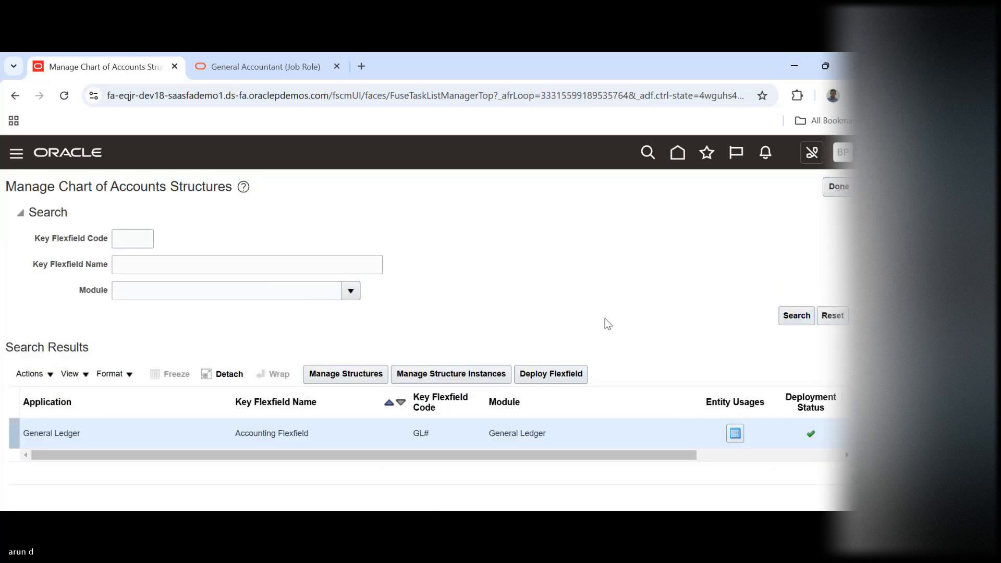
pyautogui.click(557, 373)
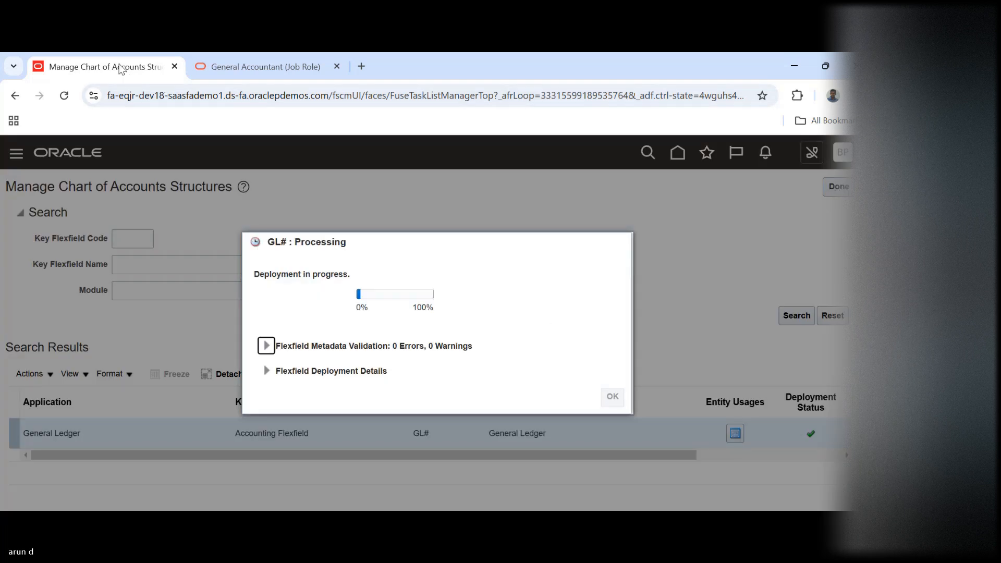
# Duplicate the current browser tab, close the General Accountant job role tab, and show the Financials setup in the duplicate
pyautogui.rightClick(120, 69)
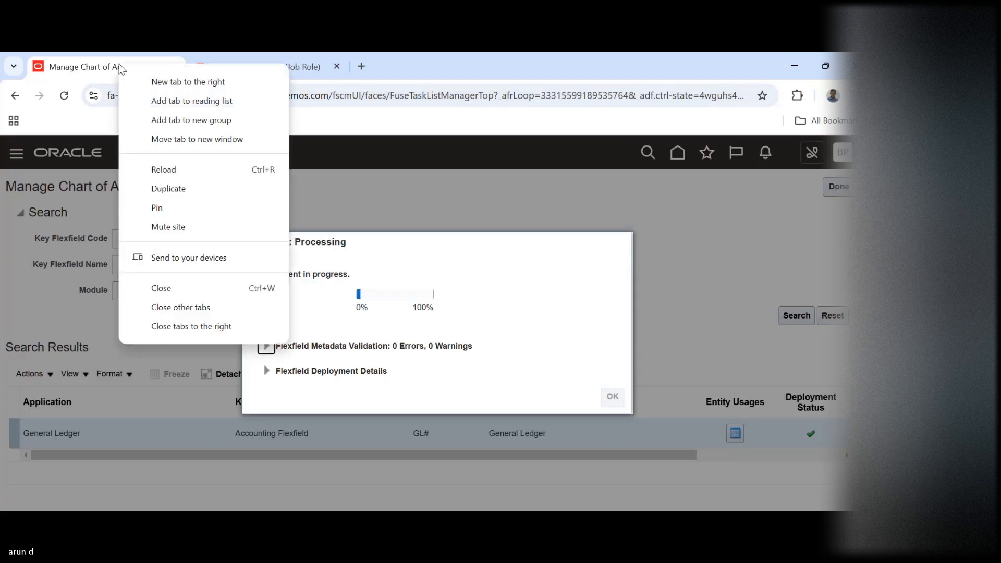
pyautogui.click(184, 191)
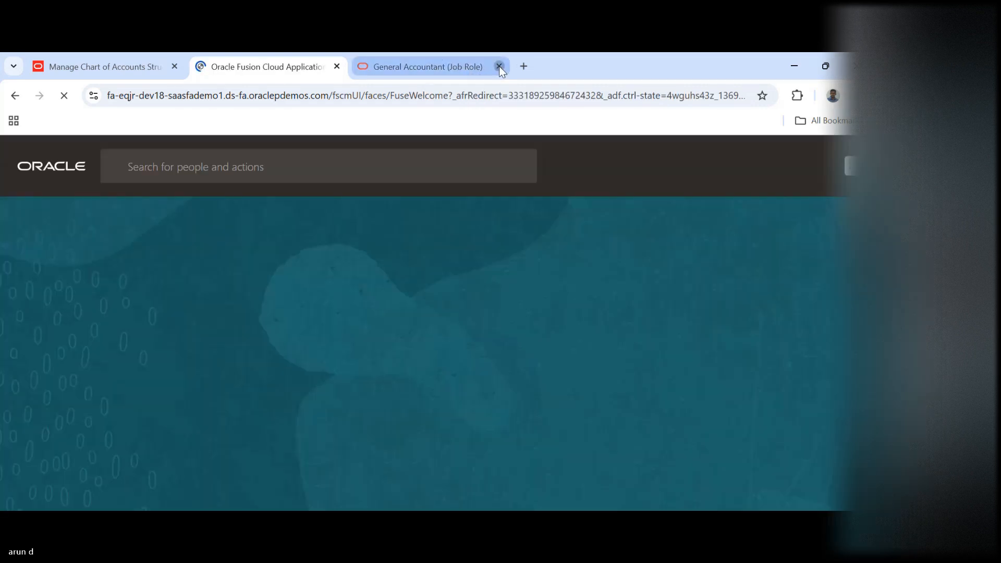
pyautogui.click(498, 67)
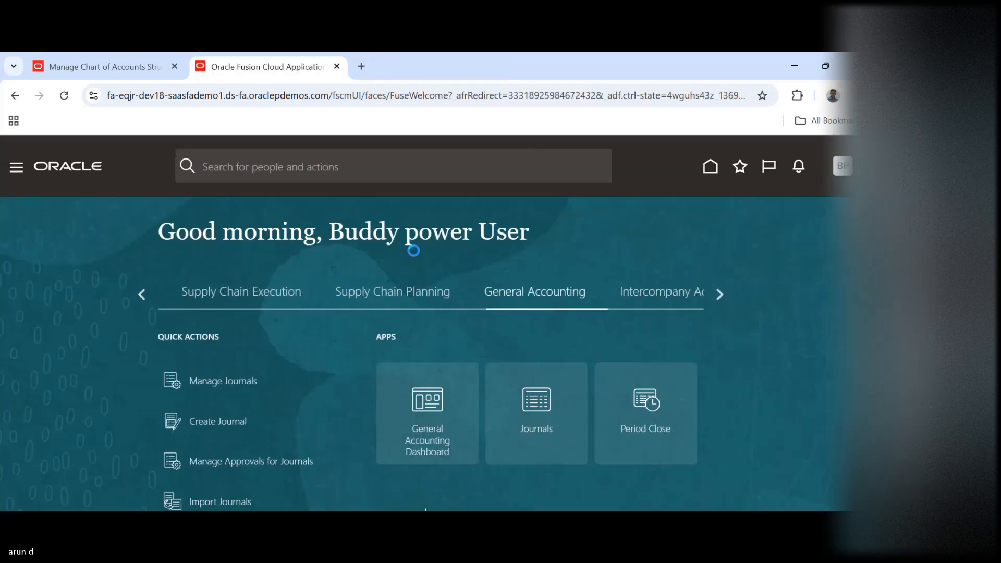
pyautogui.click(840, 169)
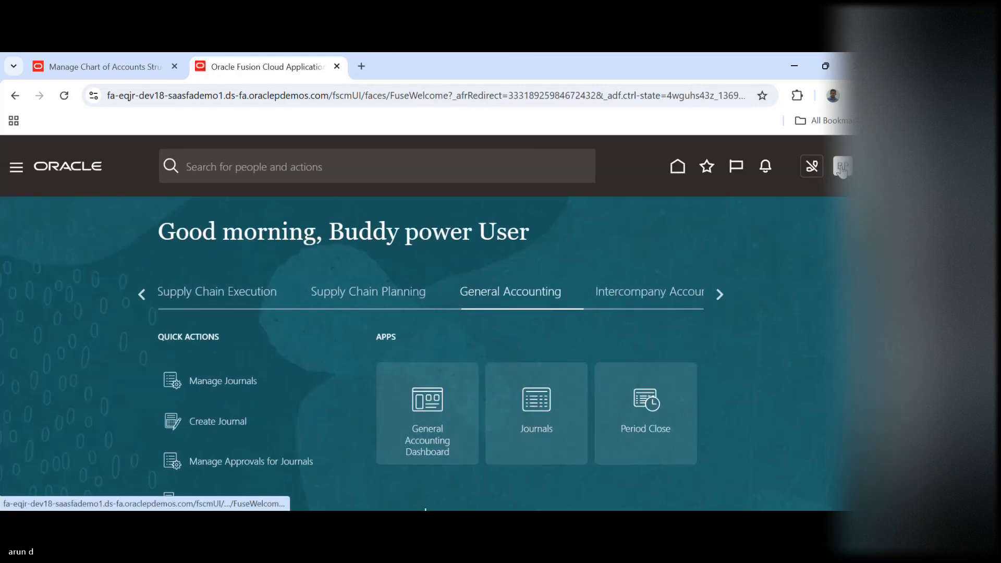
pyautogui.click(611, 371)
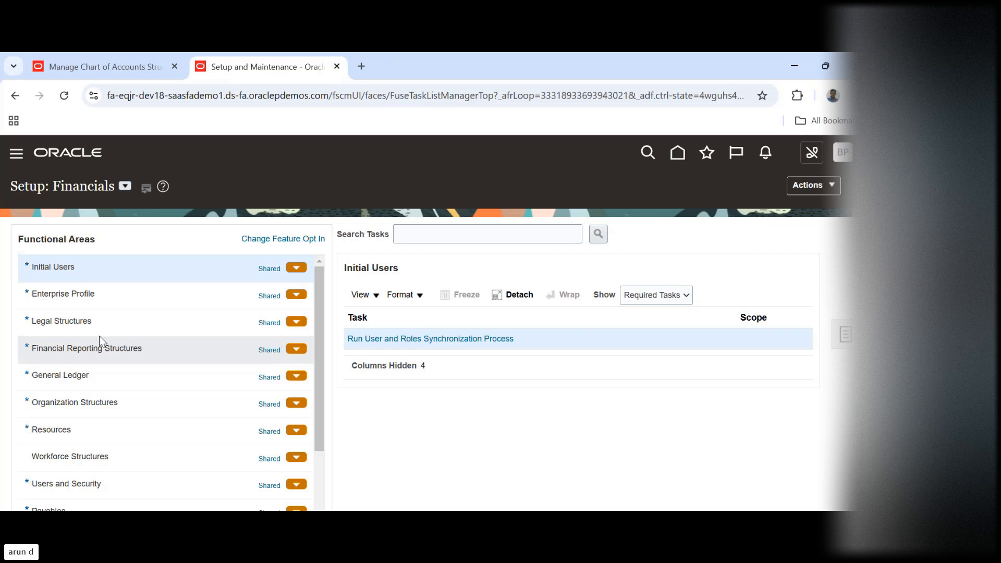
# Go to the Manage Legal Entity task under Legal Structures with the Create New scope and start a new legal entity
pyautogui.click(88, 322)
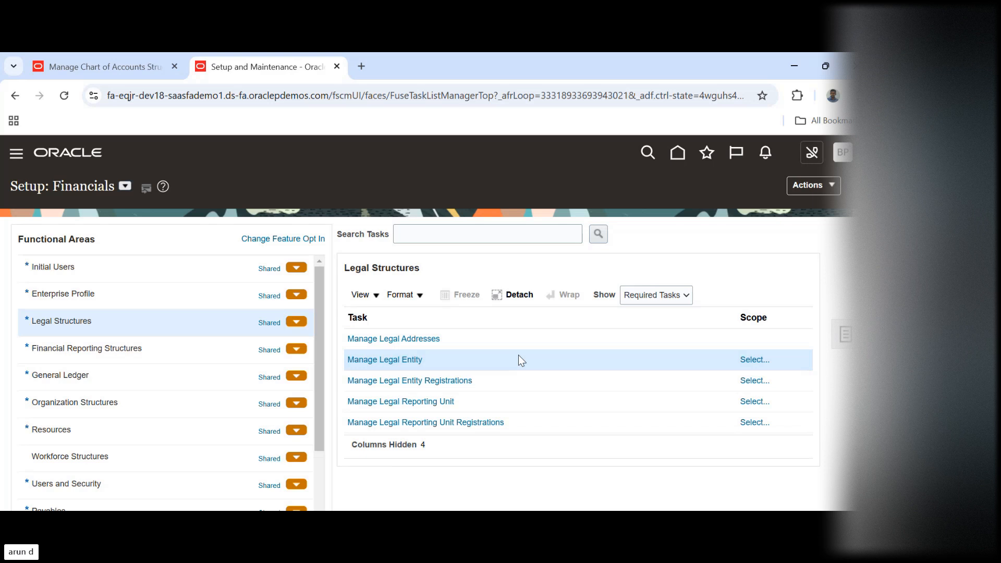
pyautogui.click(397, 361)
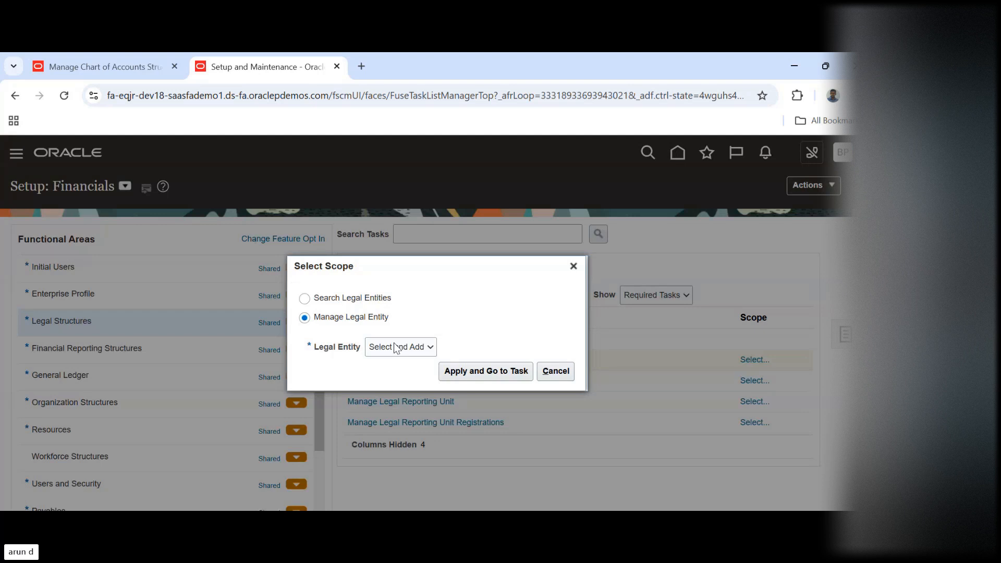
pyautogui.click(394, 345)
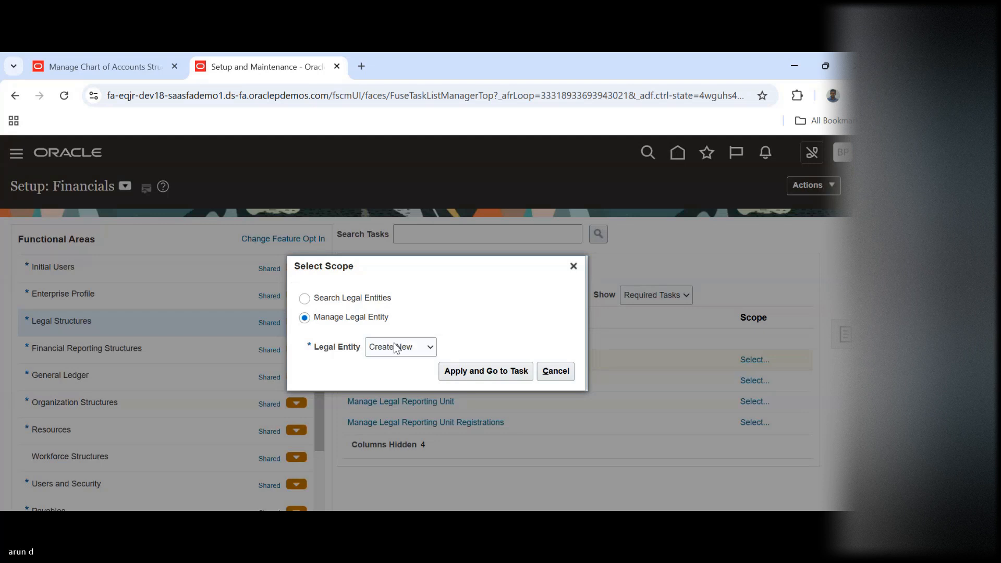
pyautogui.click(469, 369)
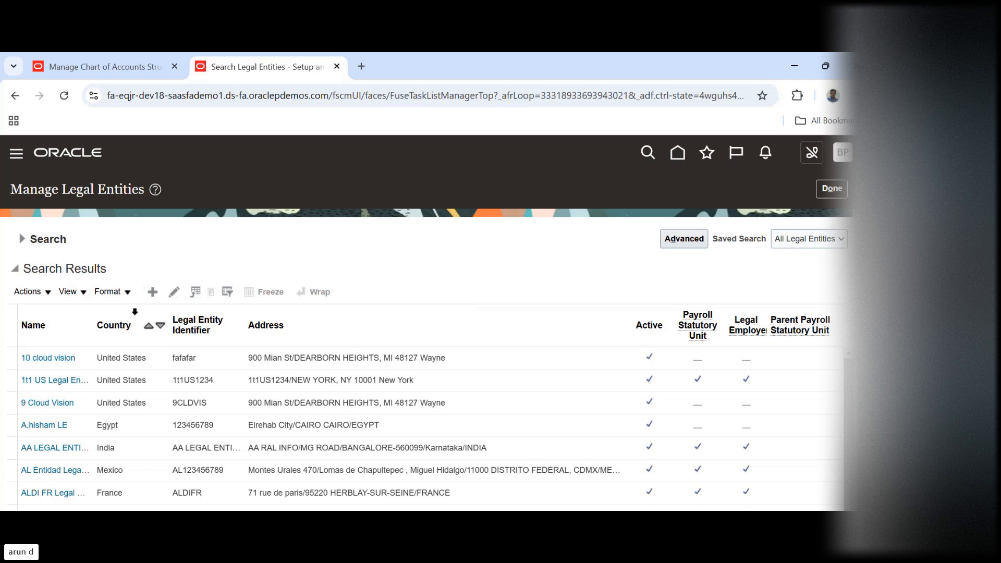
pyautogui.click(153, 292)
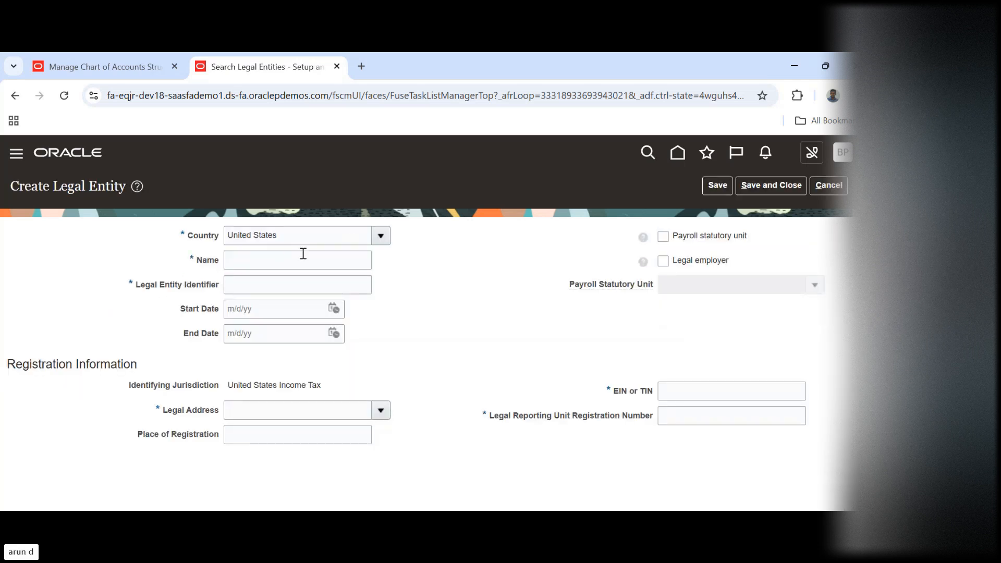
# Set the new legal entity's country to India, name to BPi le and identifier to le, and choose the first listed legal address
pyautogui.tripleClick(346, 235)
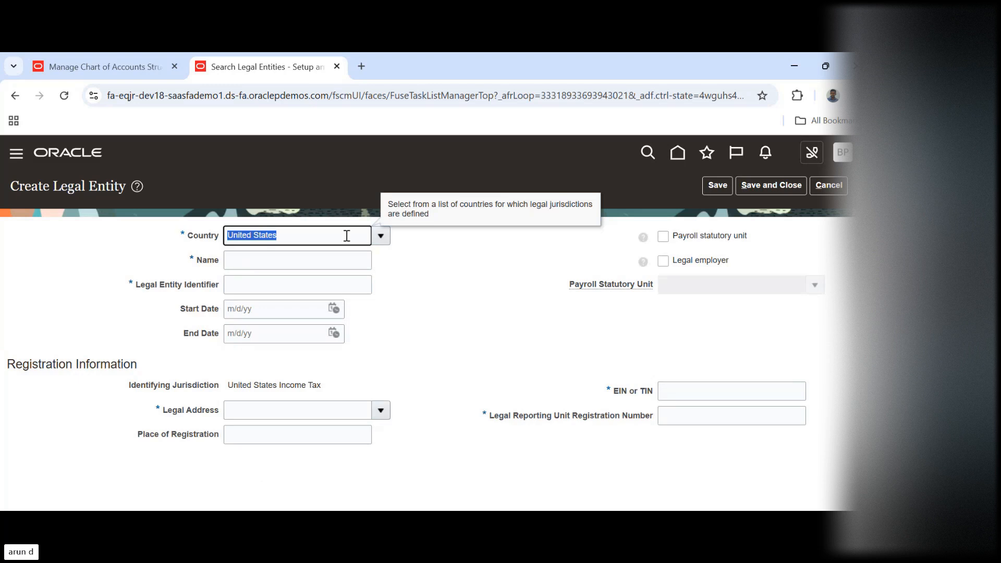
pyautogui.write('indi')
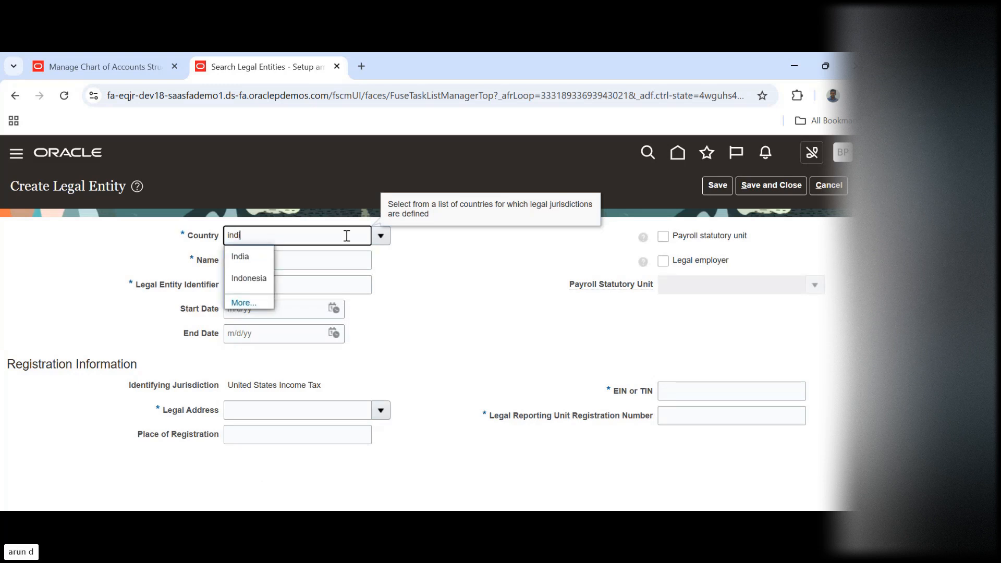
pyautogui.press('Tab')
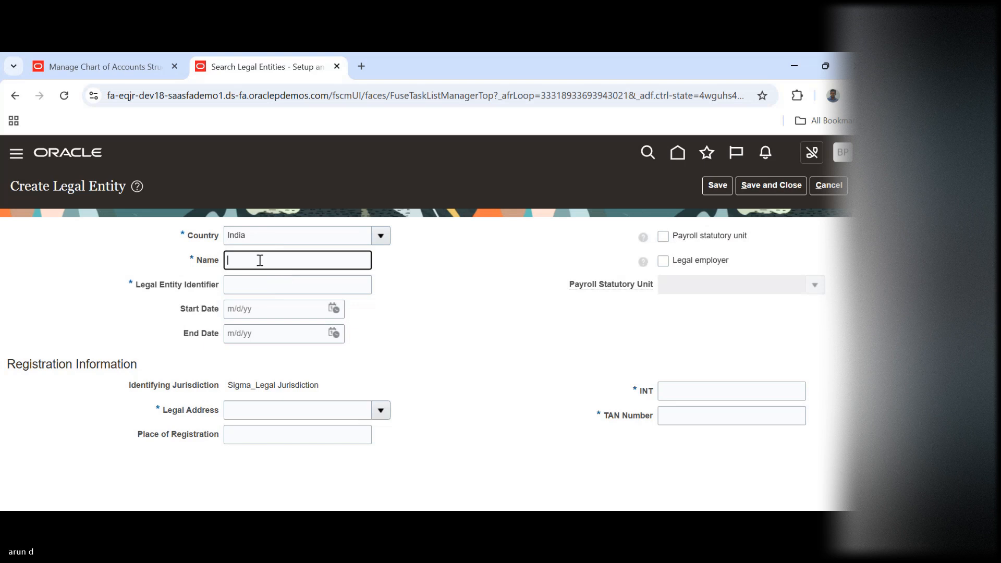
pyautogui.write('BPi le')
pyautogui.press('Tab')
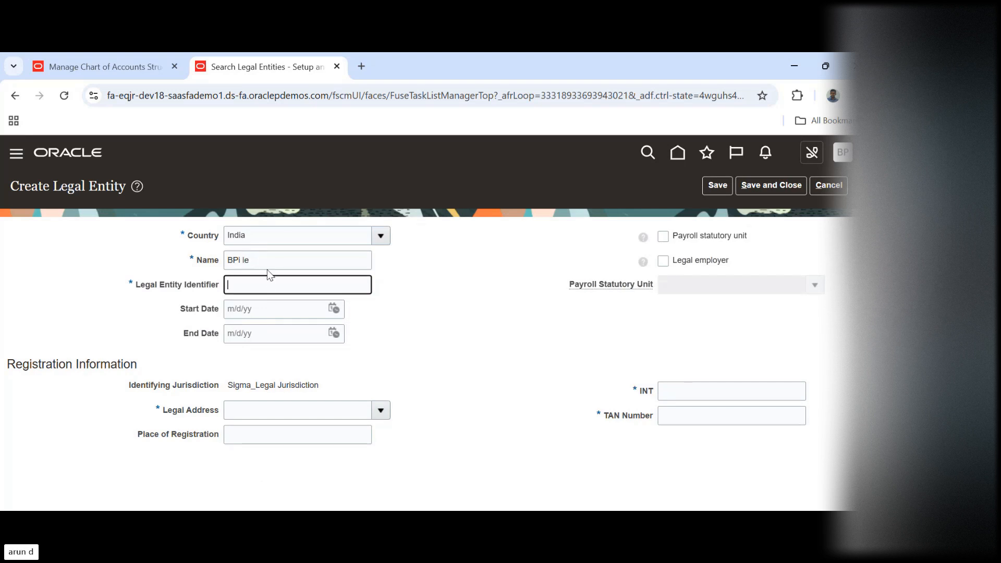
pyautogui.write('le')
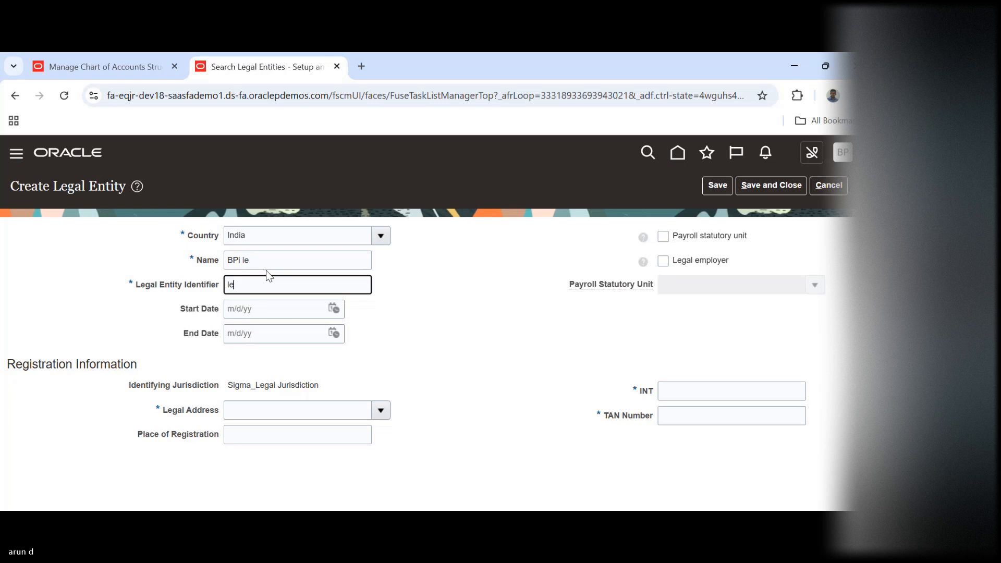
pyautogui.press('Tab')
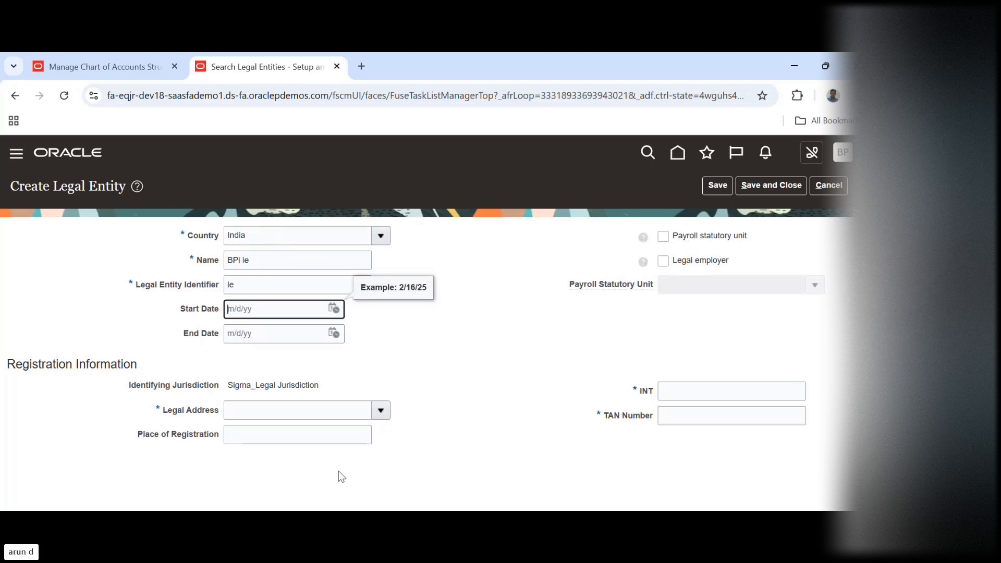
pyautogui.click(382, 410)
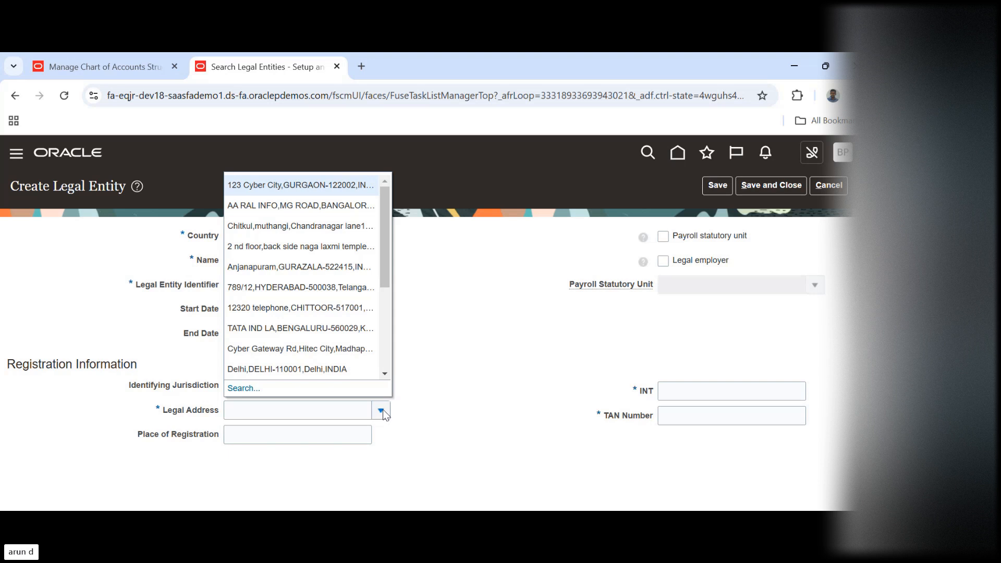
pyautogui.click(312, 186)
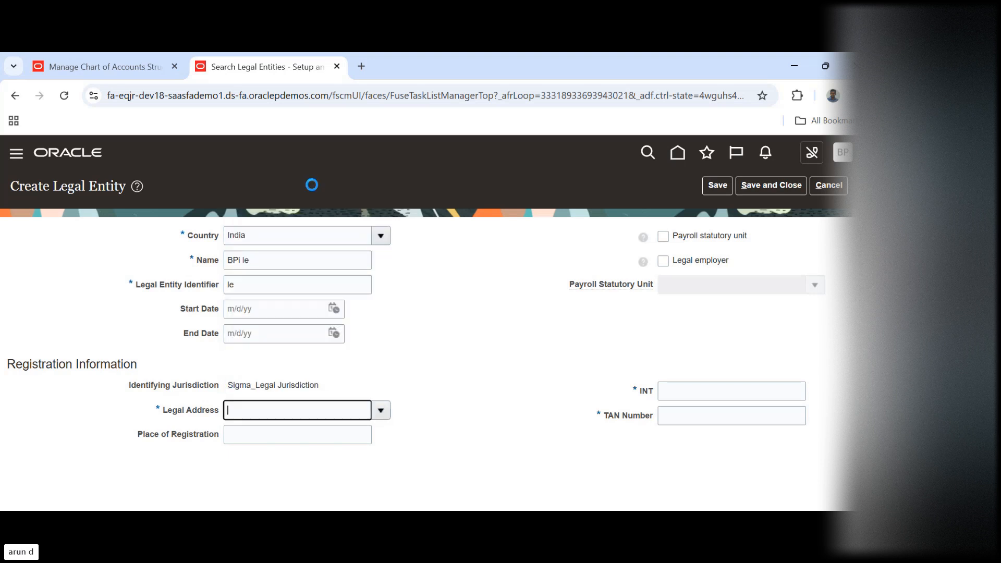
# Enter the legal entity's TAN number, reuse the same value for INT, and save and close the legal entity
pyautogui.click(686, 413)
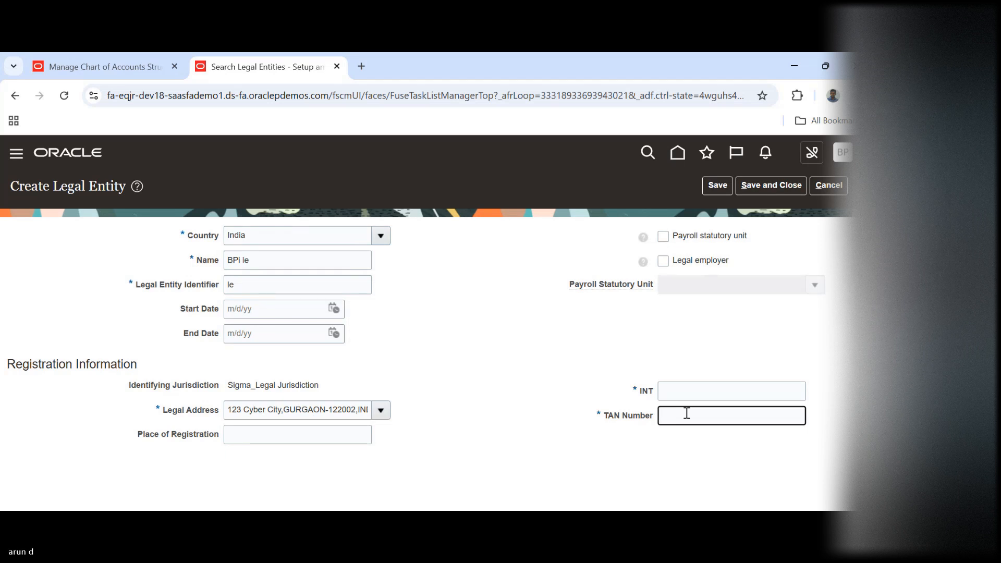
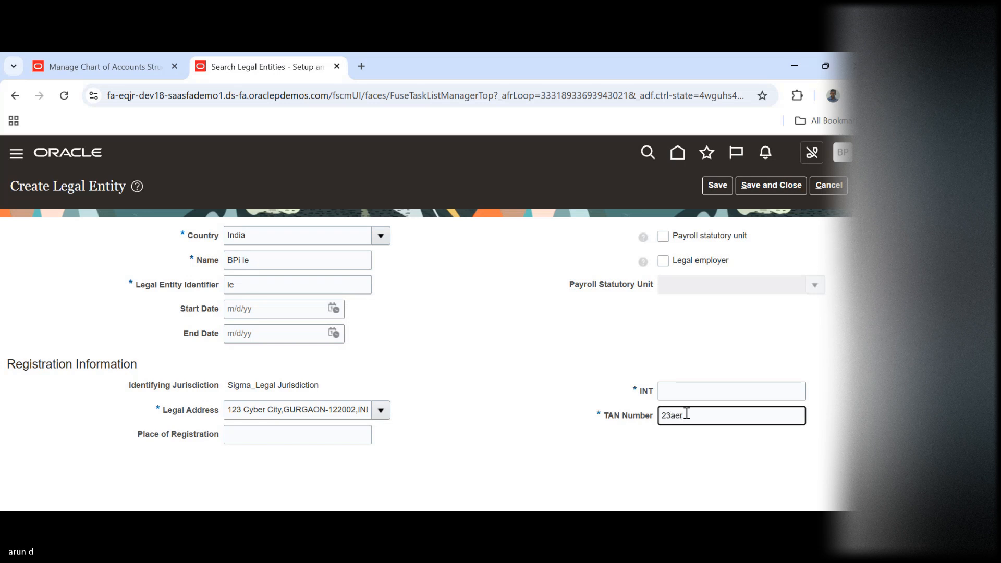
pyautogui.doubleClick(707, 420)
pyautogui.hotkey('ctrl', 'c')
pyautogui.click(709, 392)
pyautogui.hotkey('ctrl', 'v')
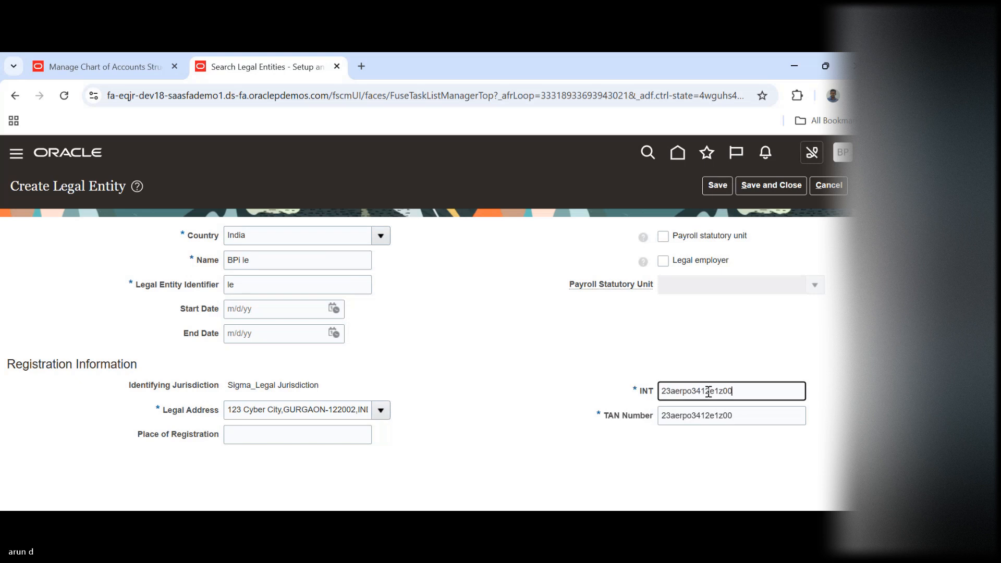
pyautogui.click(766, 186)
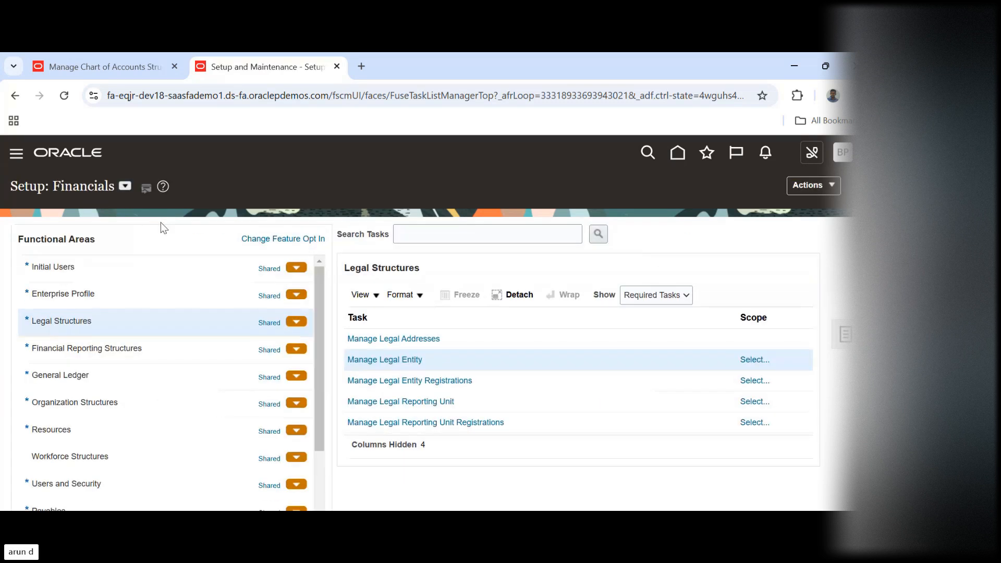
# Show all tasks of the General Ledger functional area and open Assign Legal Entities for the US Primary Ledger
pyautogui.click(119, 381)
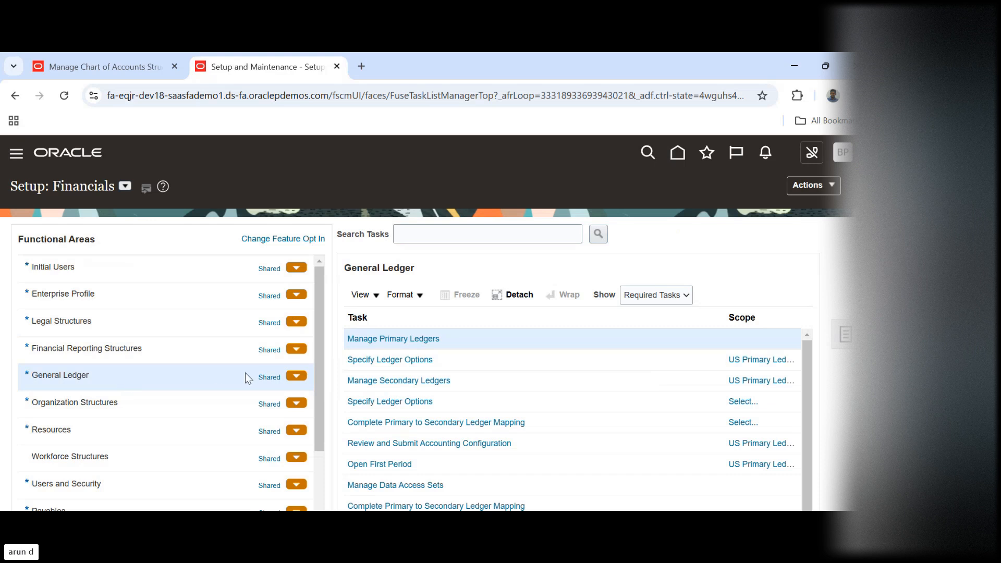
pyautogui.click(676, 296)
pyautogui.click(660, 311)
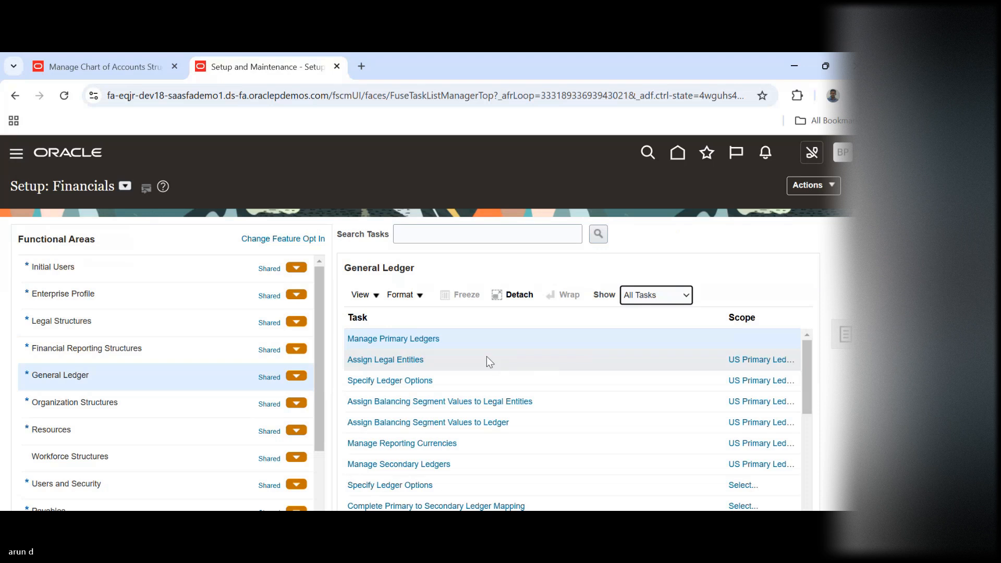
pyautogui.click(450, 361)
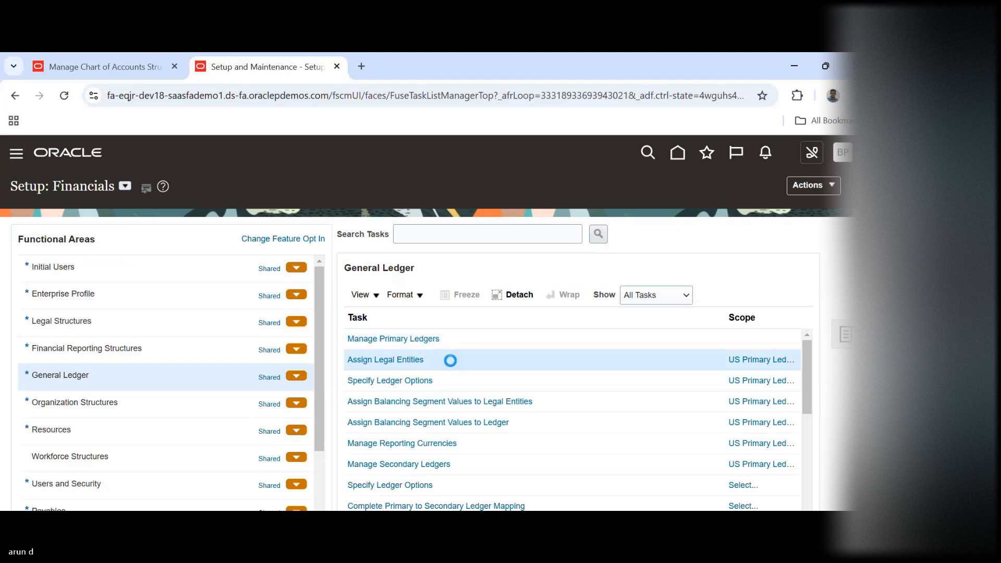
pyautogui.click(385, 359)
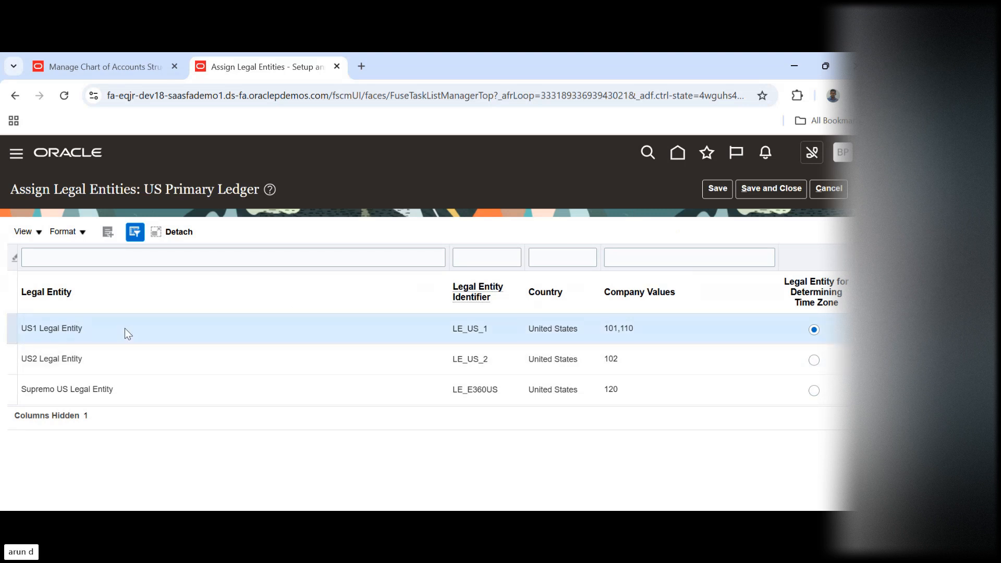
# Search the legal entities for BPI and add BPi le to the US Primary Ledger's legal entities
pyautogui.click(107, 232)
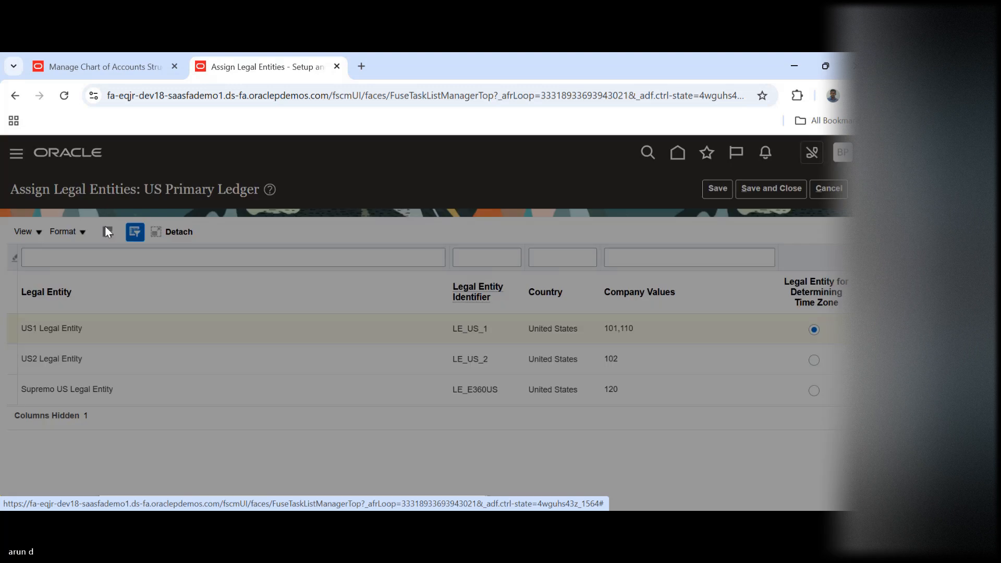
pyautogui.click(265, 319)
pyautogui.write('B')
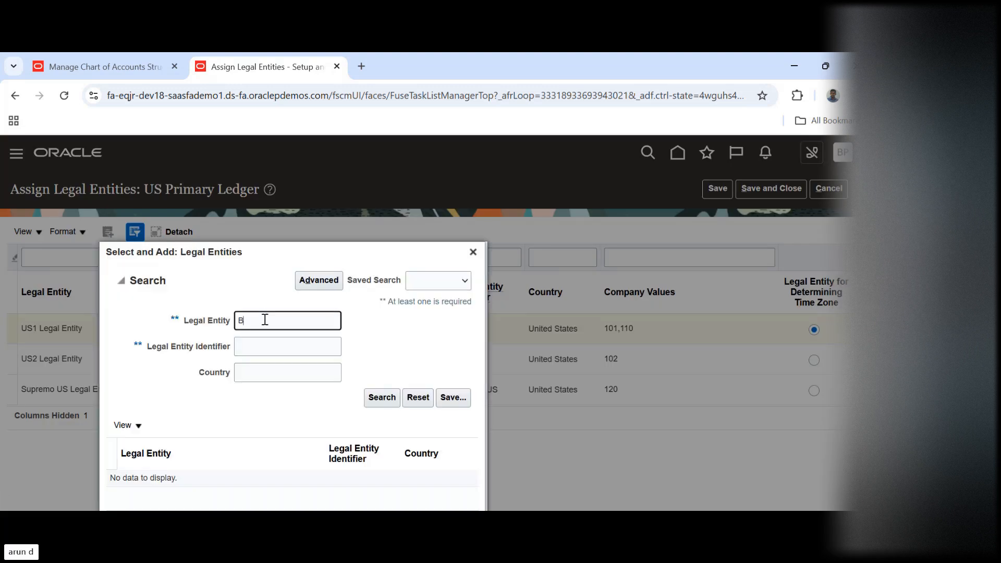
pyautogui.write('PI')
pyautogui.press('Return')
pyautogui.click(334, 480)
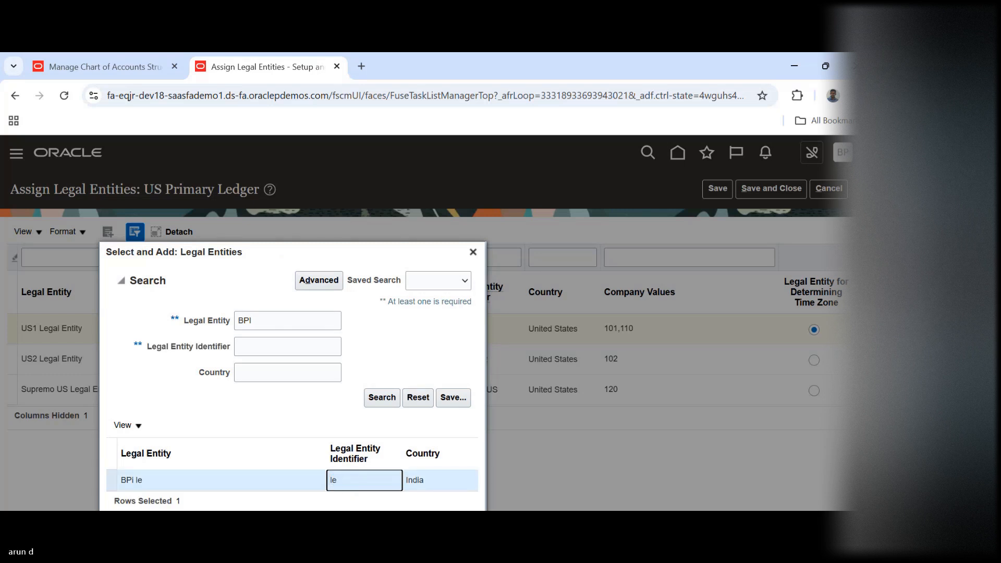
pyautogui.scroll(-2, 304, 458)
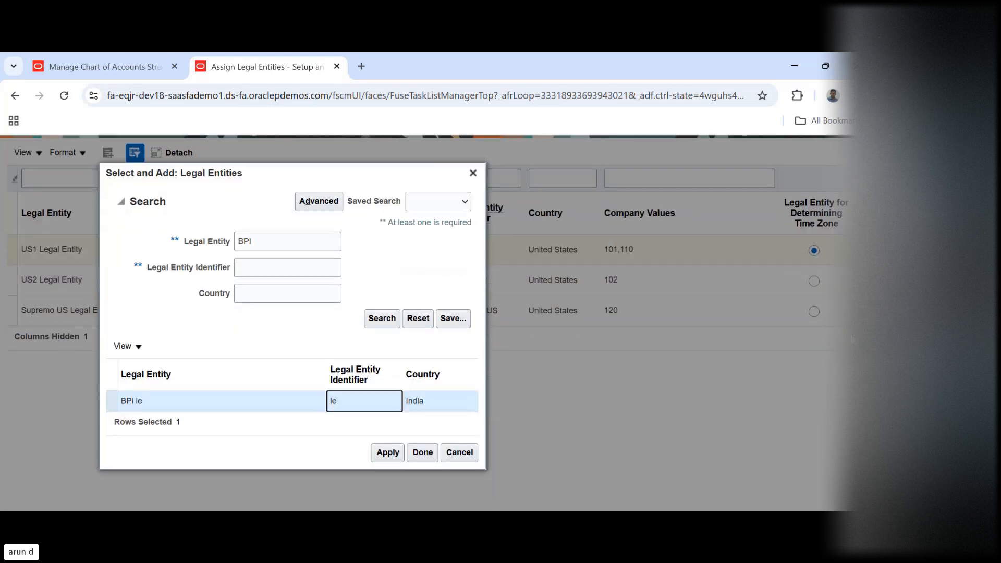
pyautogui.click(459, 454)
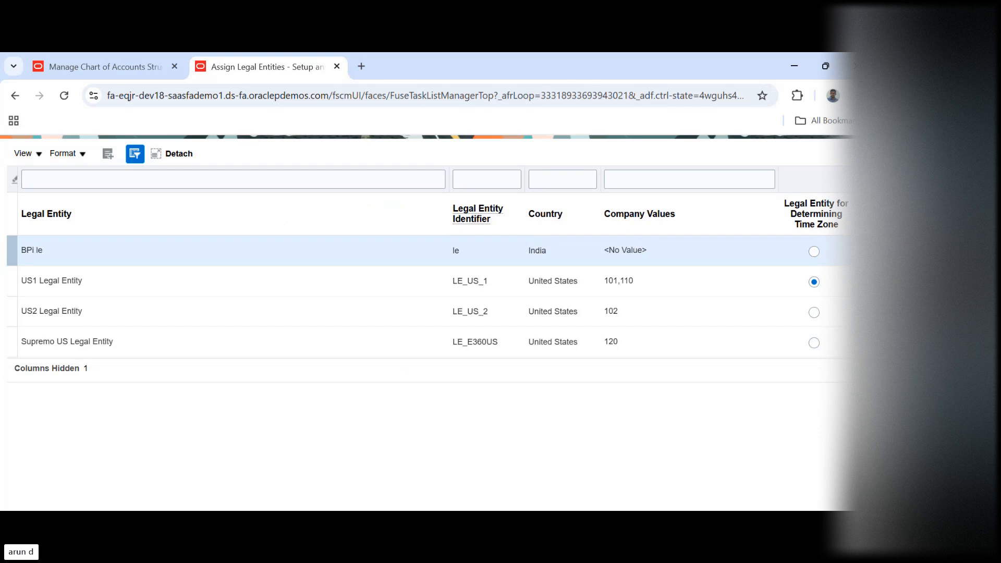
# Cancel the legal entity assignment and open Assign Balancing Segment Values to Ledger for the US Primary Ledger
pyautogui.scroll(2, 425, 323)
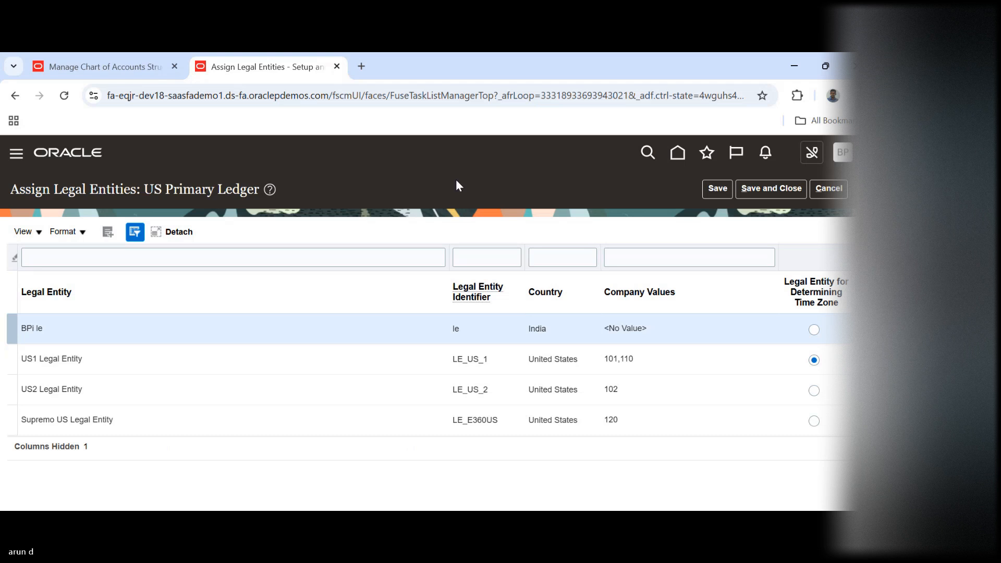
pyautogui.click(840, 190)
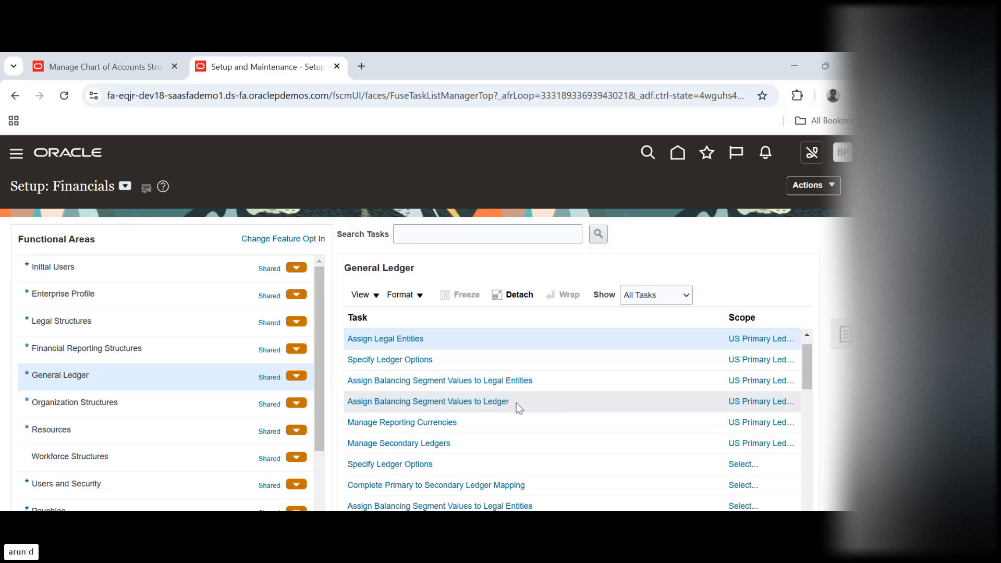
pyautogui.click(464, 403)
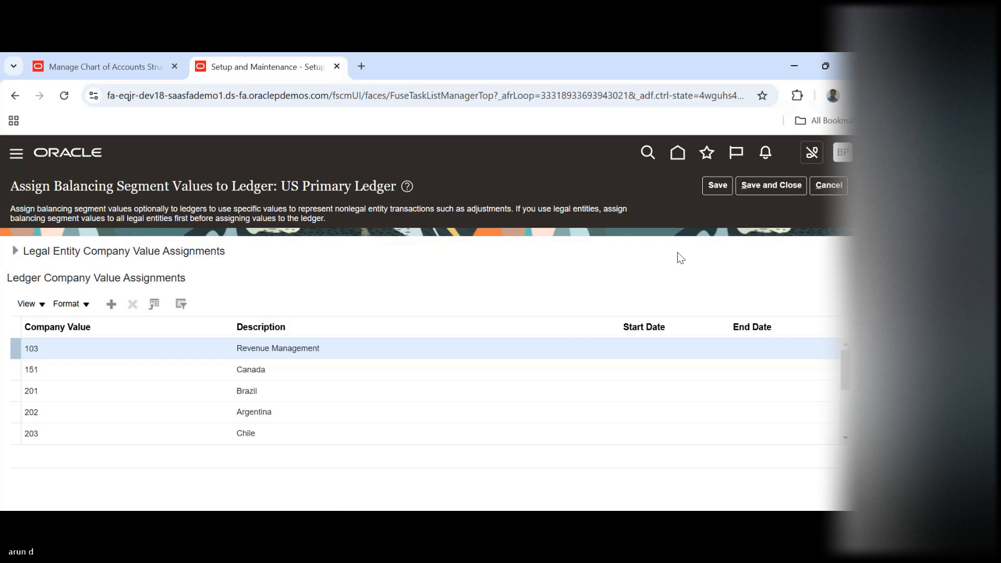
# Add company value 000 to the US Primary Ledger's company value assignments, then save and close the assignments
pyautogui.click(111, 304)
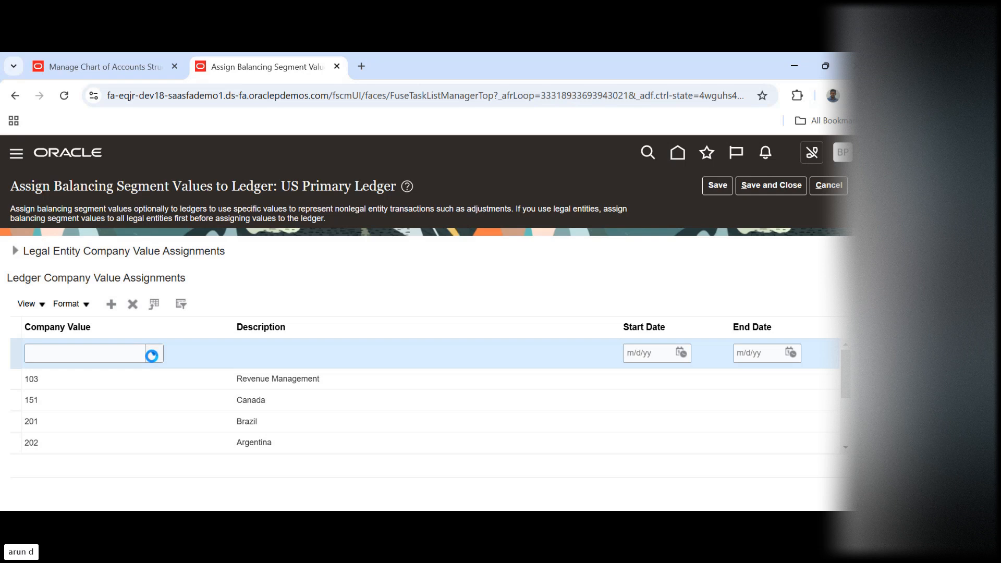
pyautogui.click(152, 356)
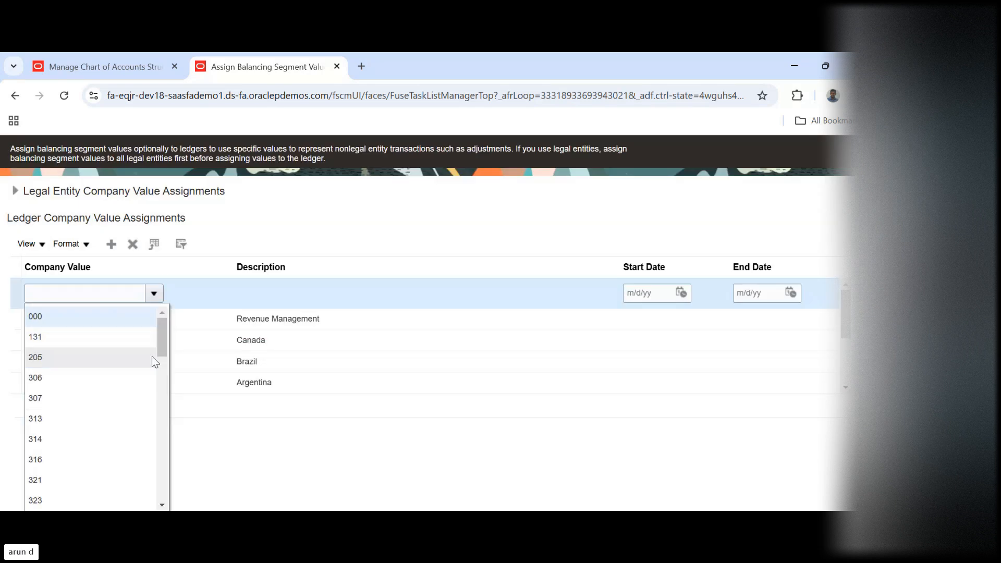
pyautogui.click(269, 459)
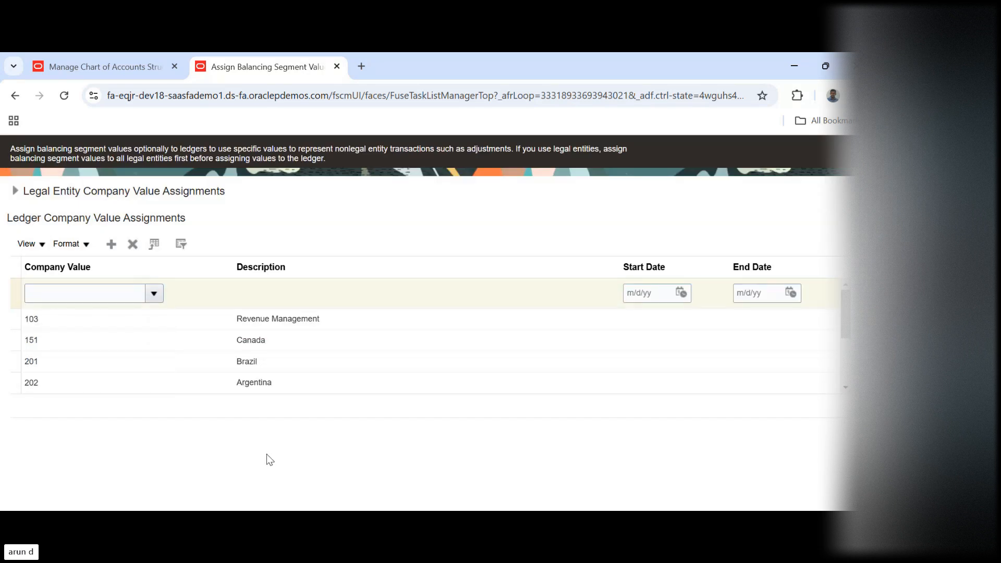
pyautogui.click(156, 293)
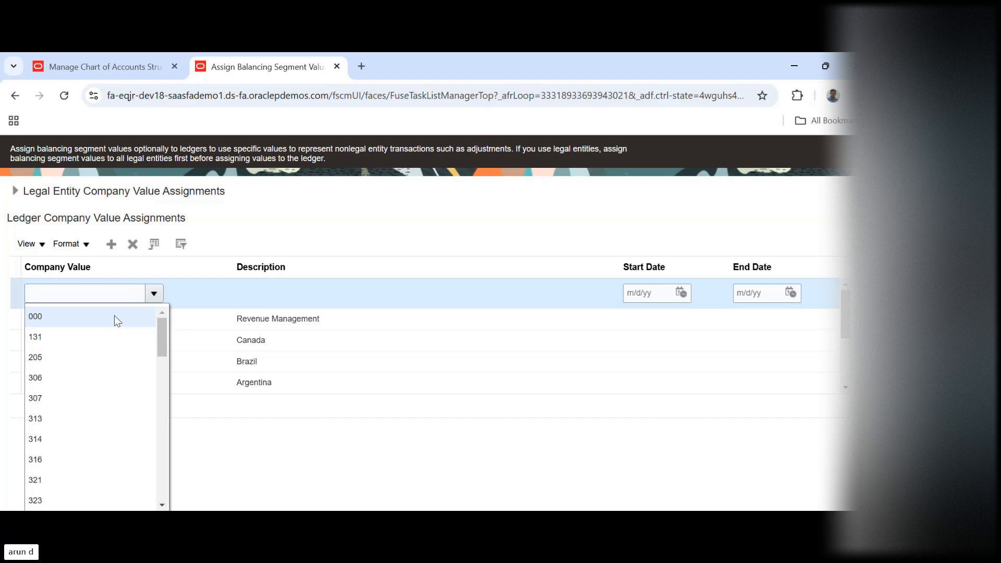
pyautogui.click(114, 316)
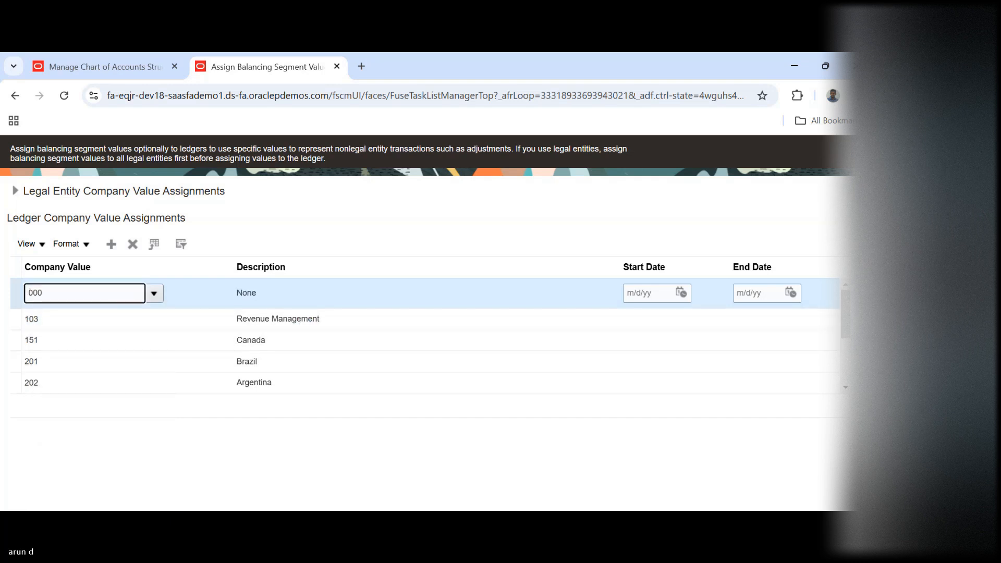
pyautogui.scroll(2, 751, 210)
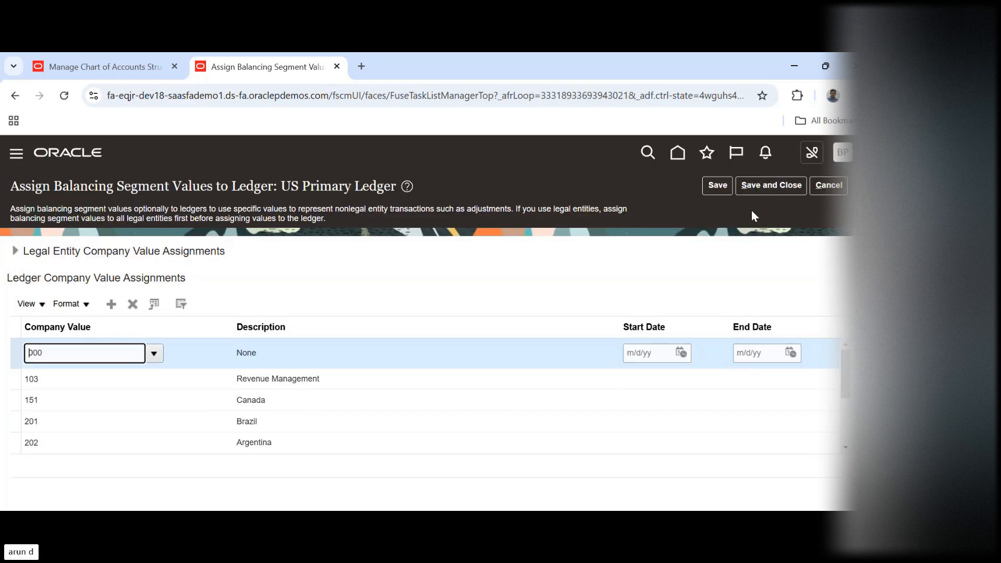
pyautogui.click(756, 183)
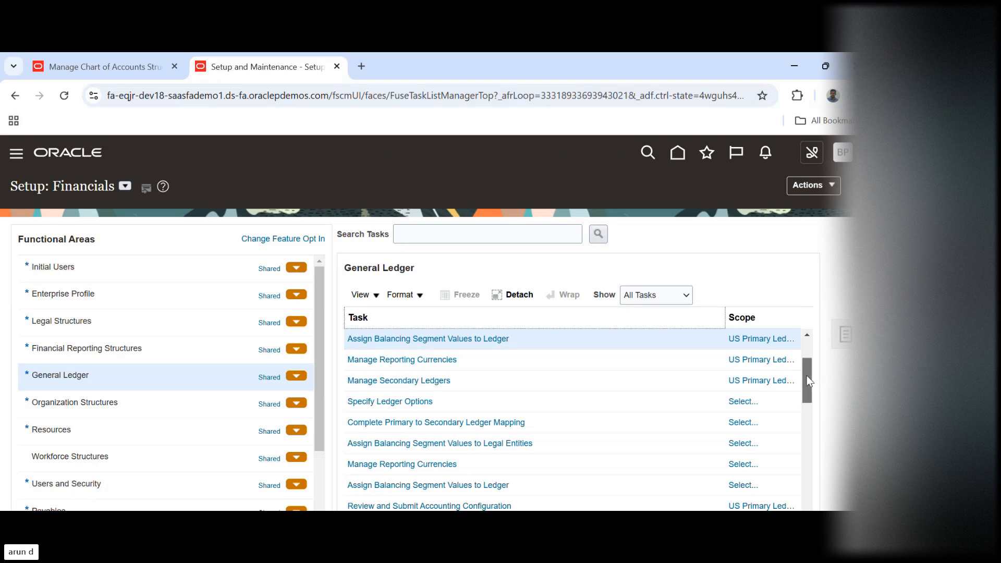
# Review the legal entities and ledgers in the US Primary Ledger's accounting configuration and submit the configuration
pyautogui.moveTo(805, 376); pyautogui.dragTo(803, 390)
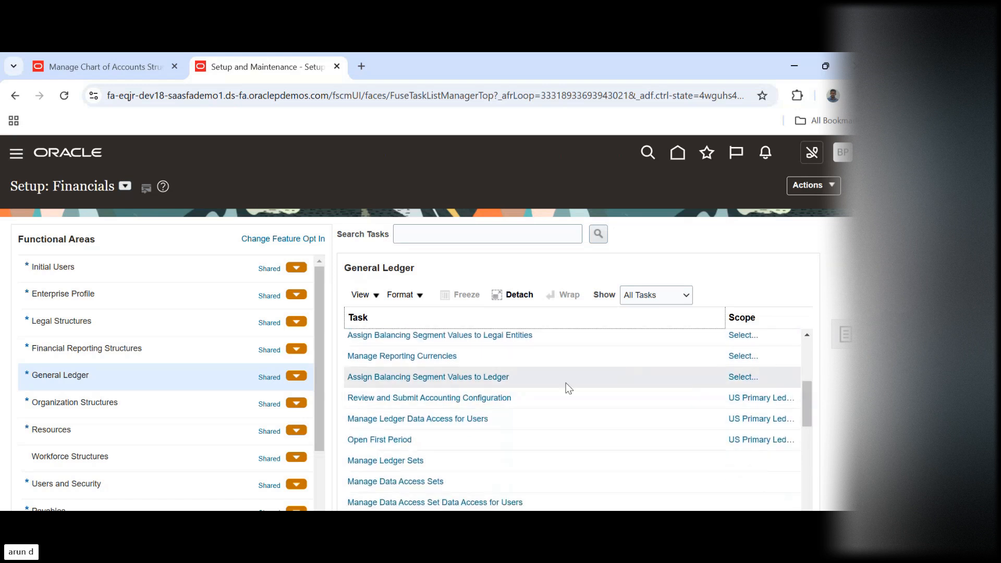
pyautogui.click(474, 399)
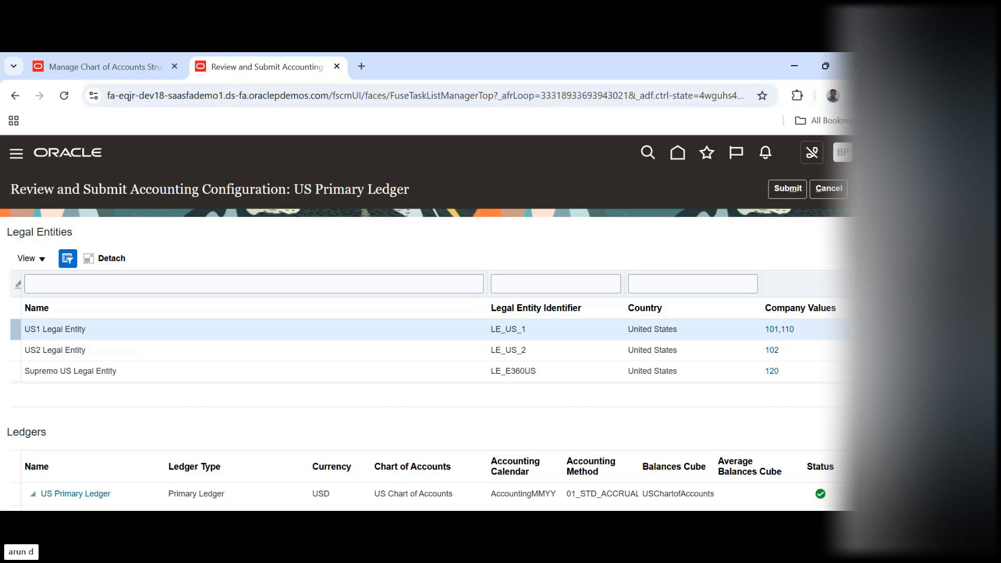
pyautogui.scroll(-3, 754, 345)
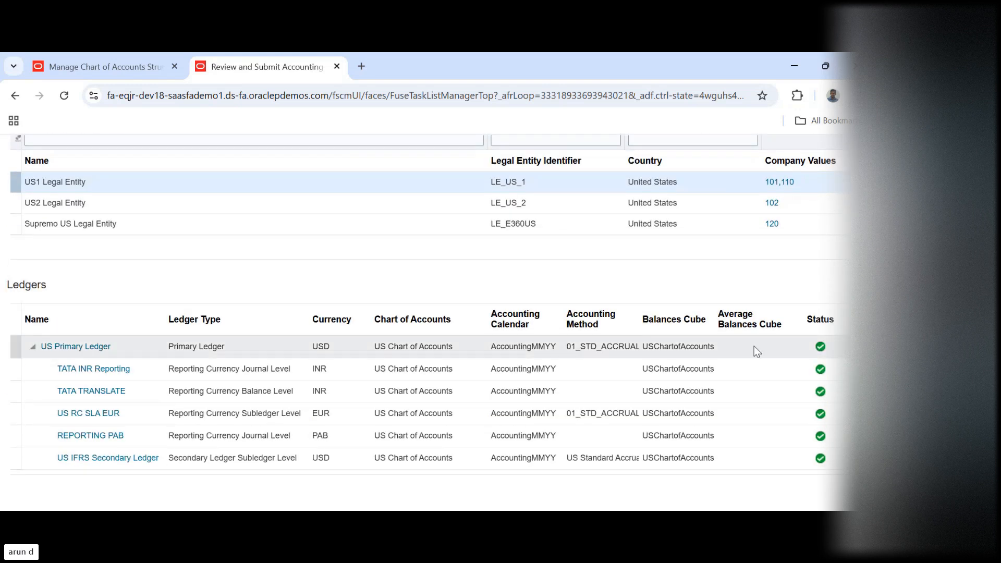
pyautogui.doubleClick(668, 347)
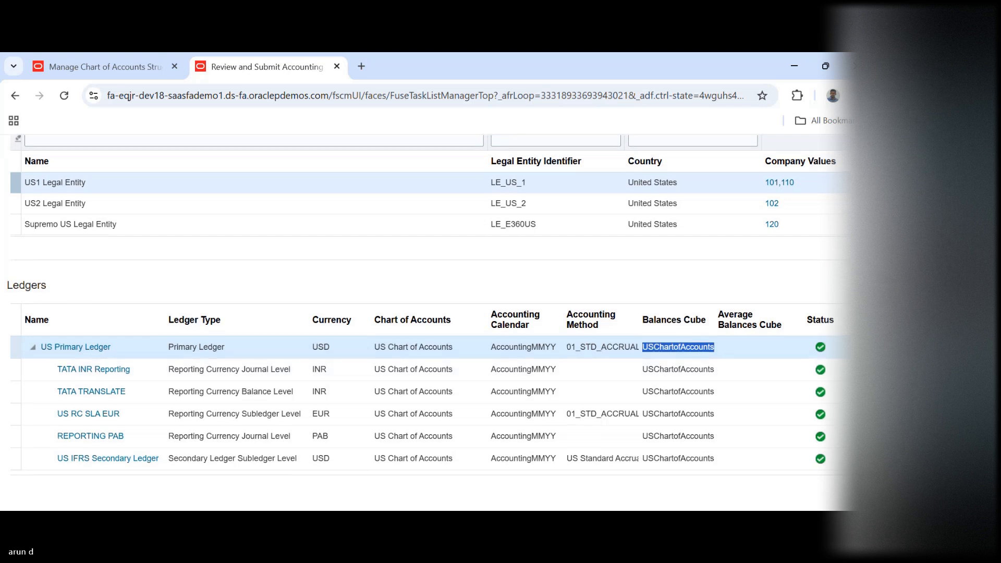
pyautogui.scroll(3, 425, 313)
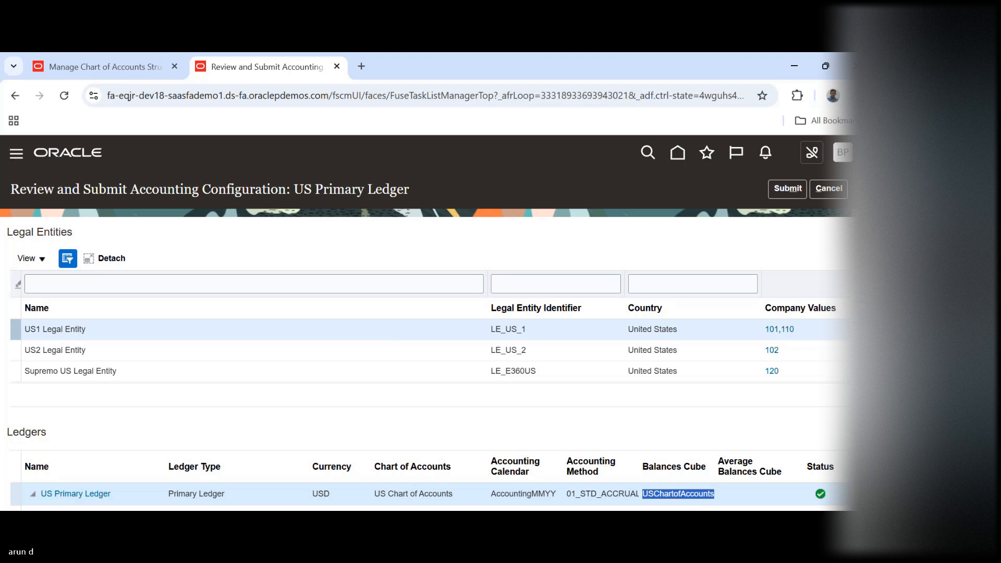
pyautogui.scroll(-3, 812, 330)
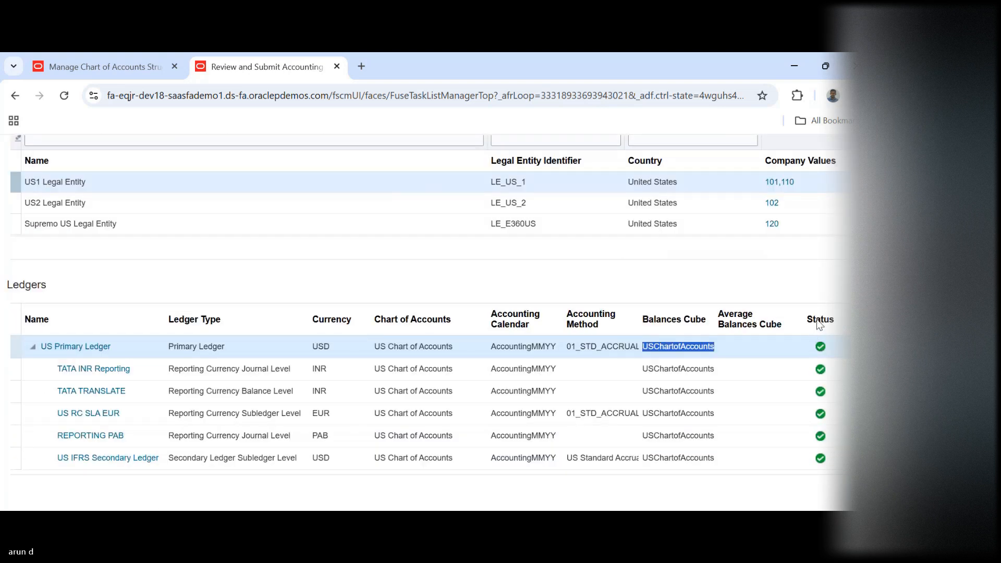
pyautogui.scroll(1, 819, 308)
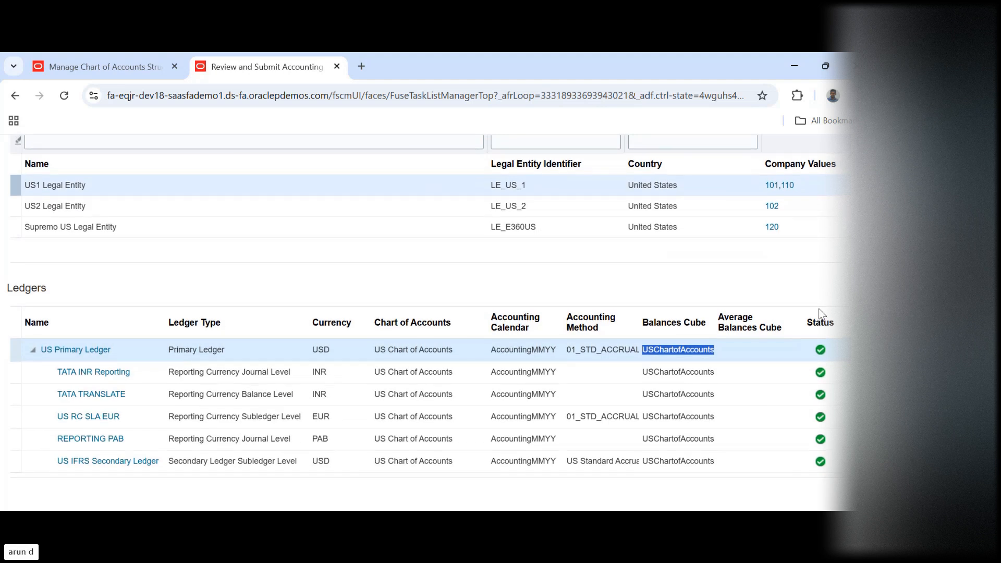
pyautogui.scroll(3, 820, 308)
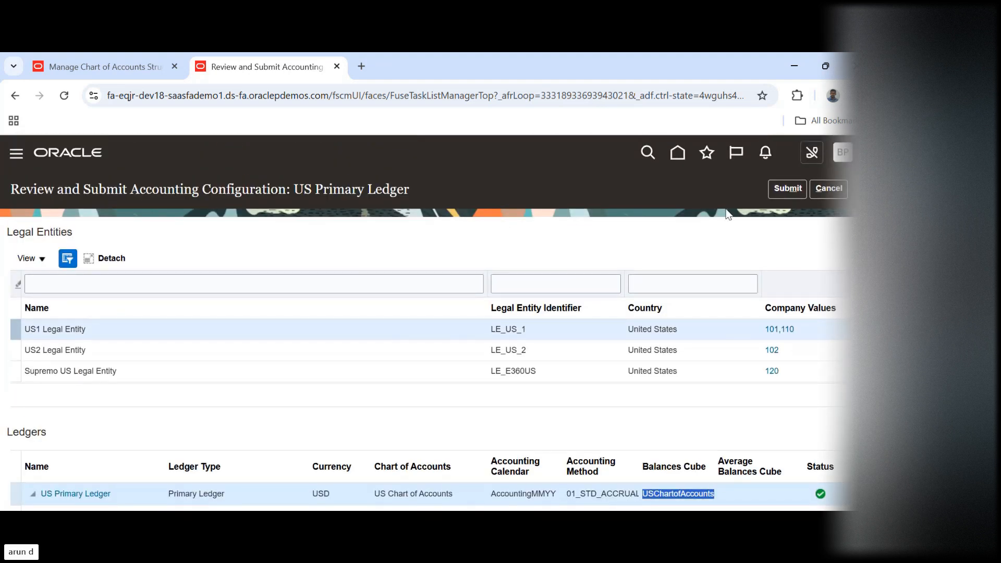
pyautogui.click(788, 188)
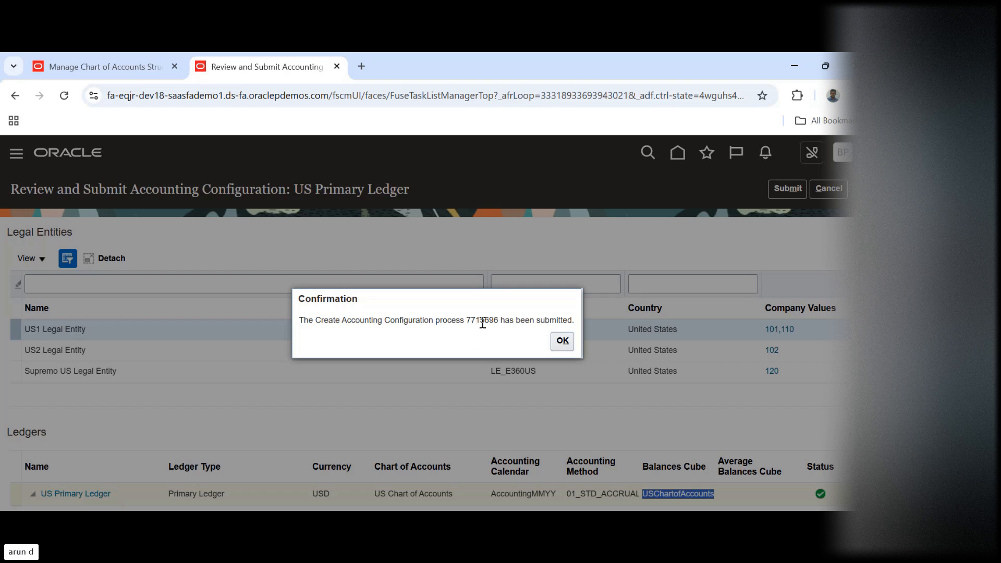
pyautogui.click(555, 342)
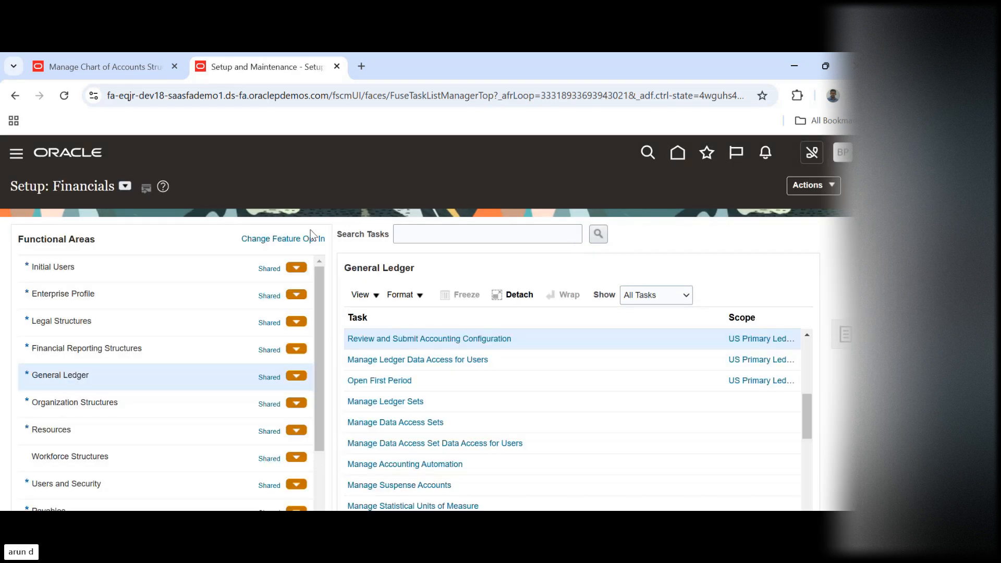
# Open Scheduled Processes and select the Complete Accounting Configuration: Create Balances Cubes process to check its status
pyautogui.click(18, 155)
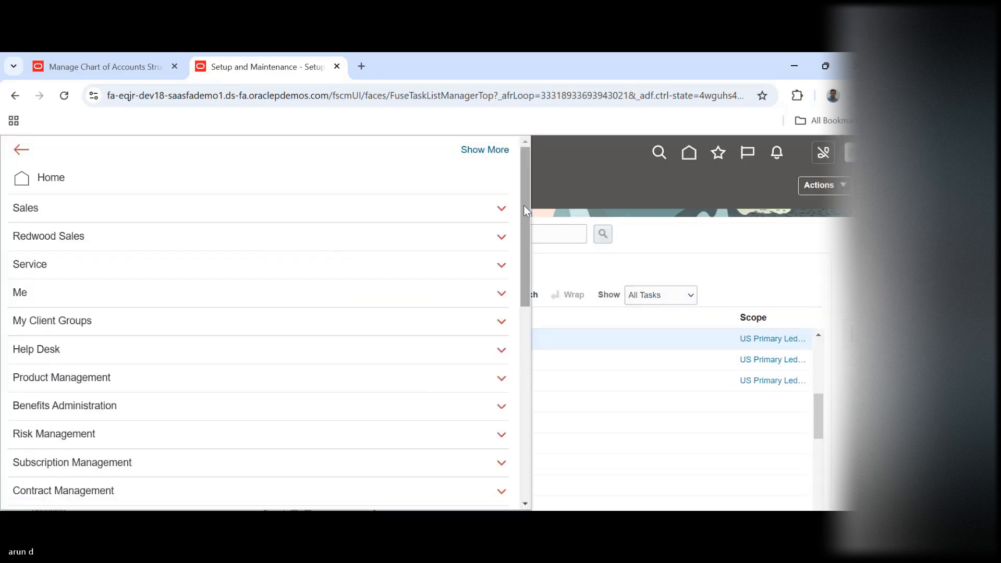
pyautogui.moveTo(525, 206); pyautogui.dragTo(467, 504)
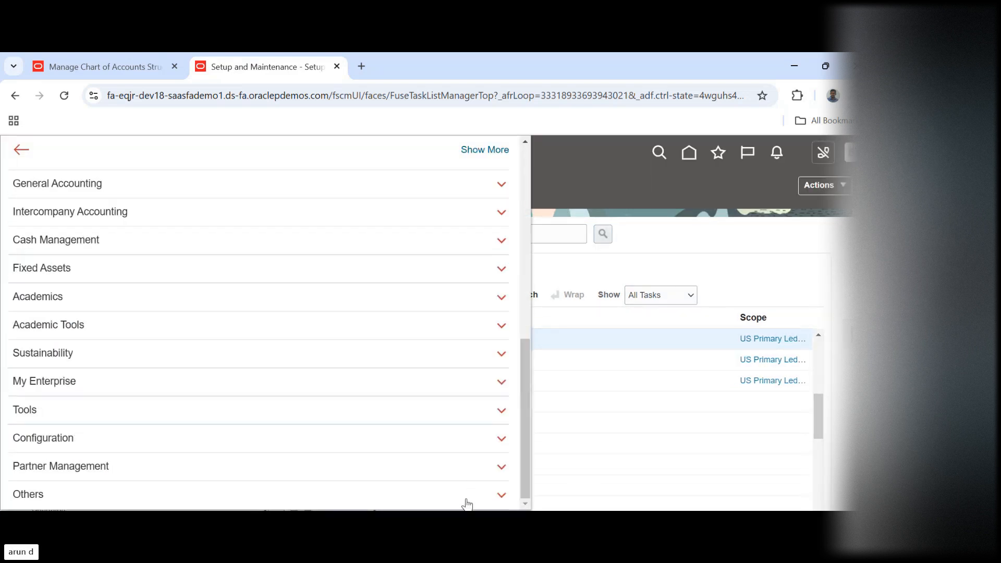
pyautogui.click(111, 413)
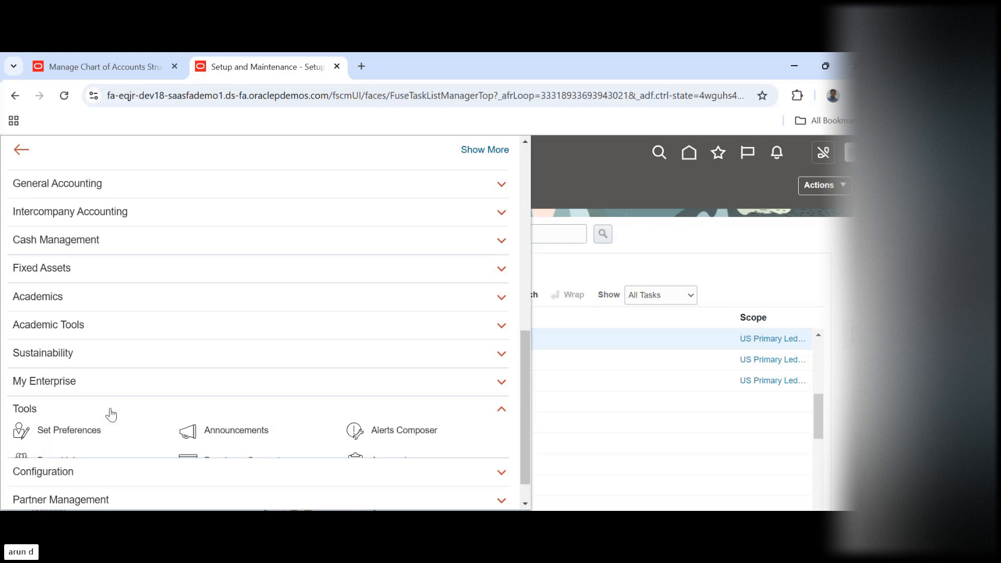
pyautogui.scroll(-2, 110, 414)
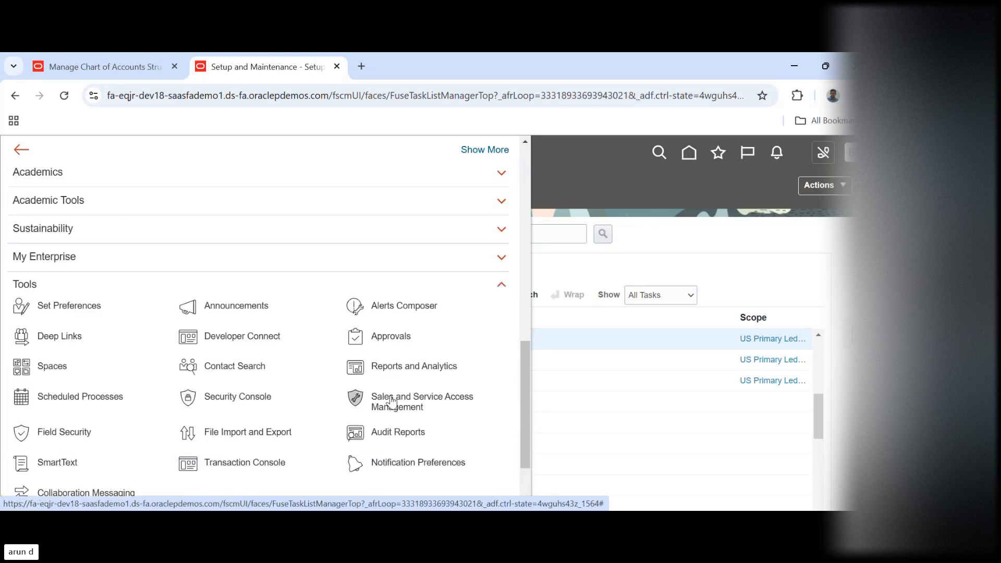
pyautogui.click(101, 401)
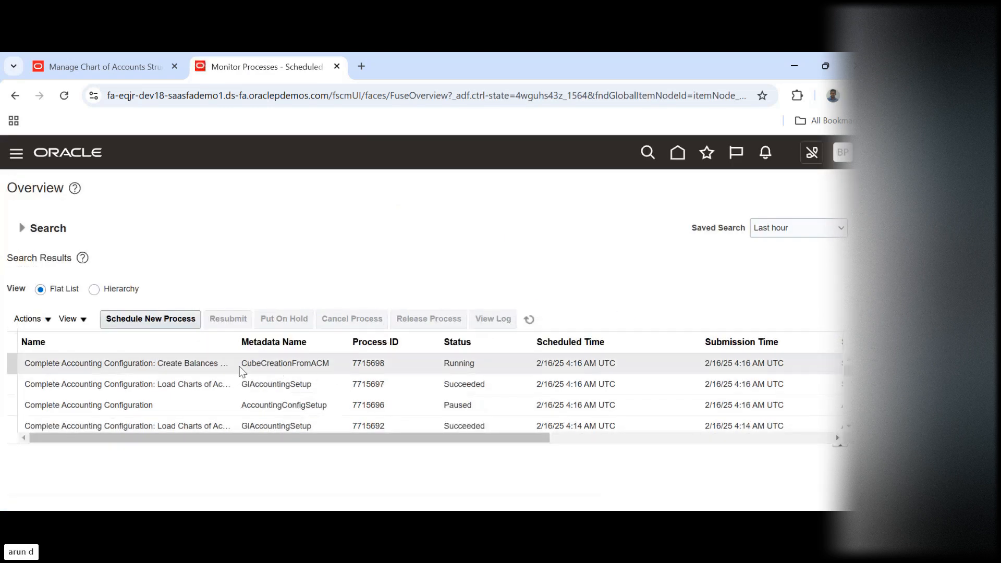
pyautogui.click(216, 362)
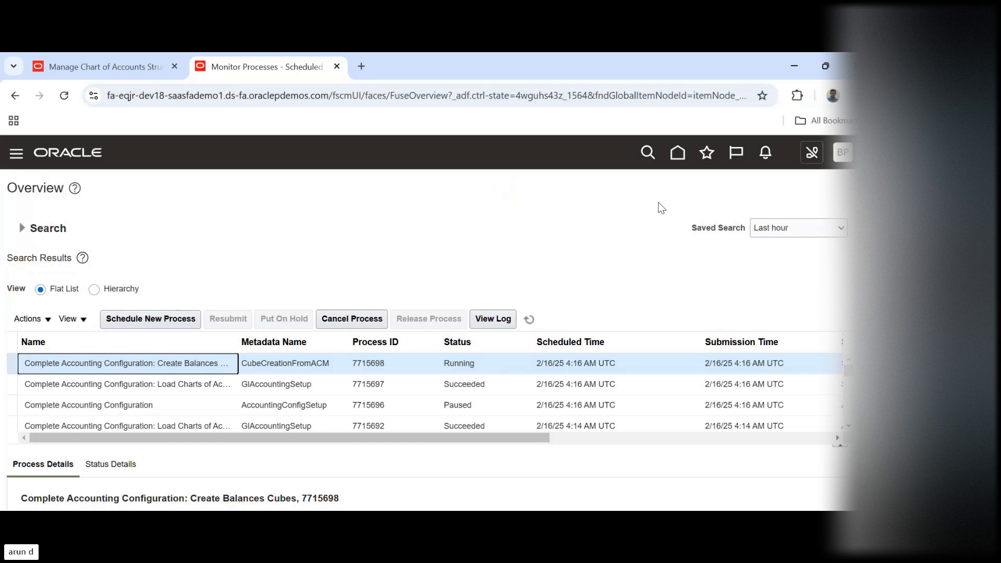
# Return to the home page and open Setup and Maintenance for the Financials offering
pyautogui.click(681, 154)
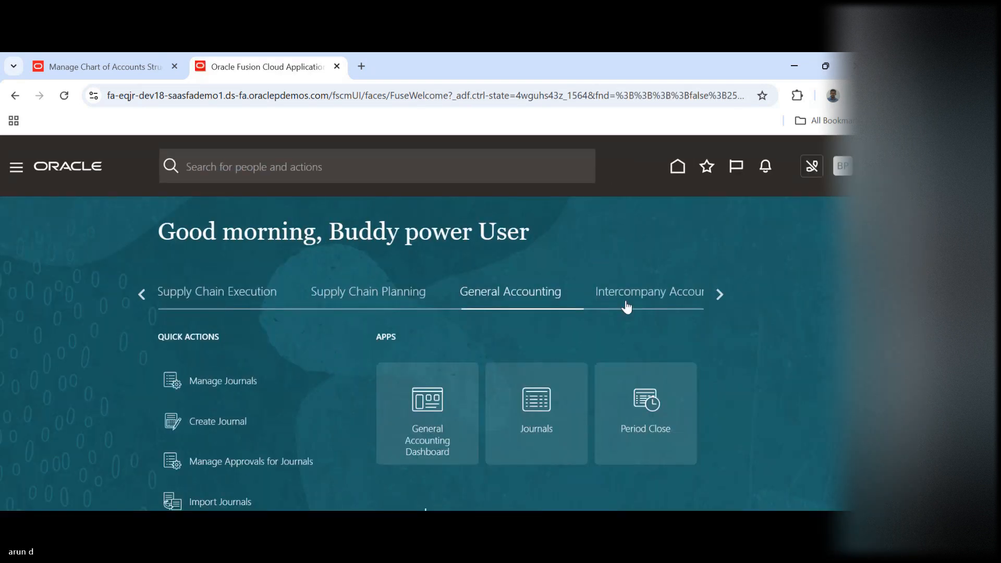
pyautogui.click(841, 170)
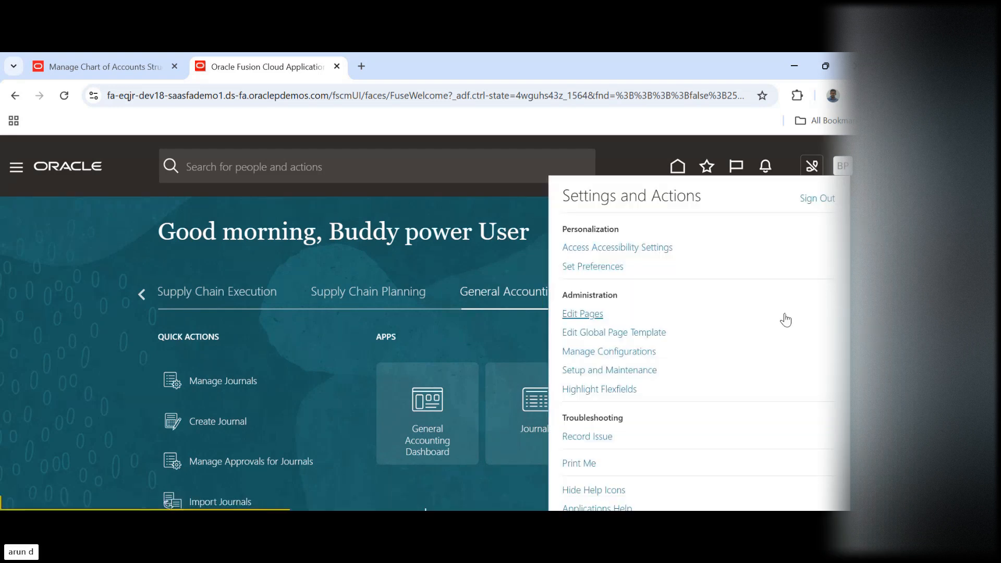
pyautogui.click(616, 370)
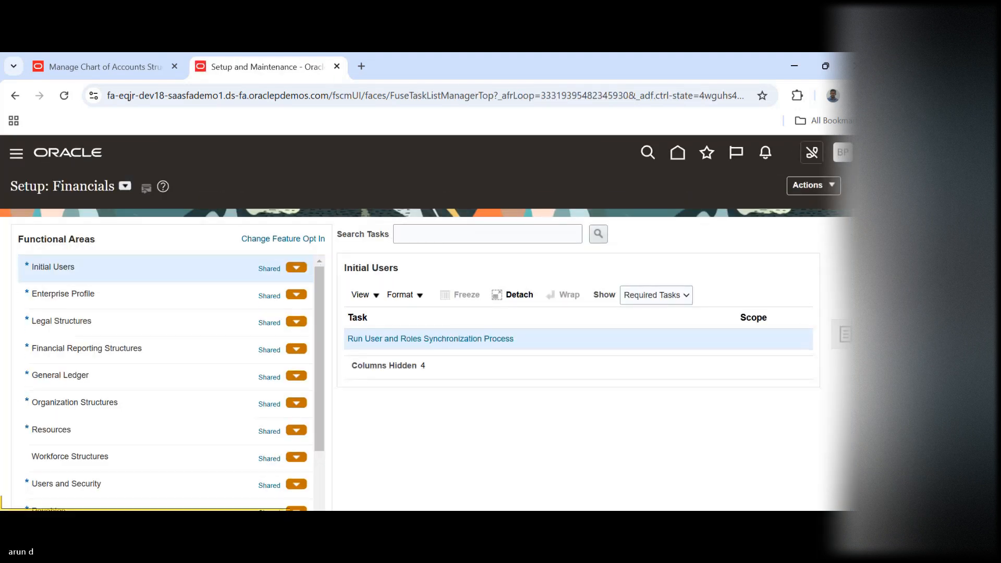
pyautogui.click(844, 336)
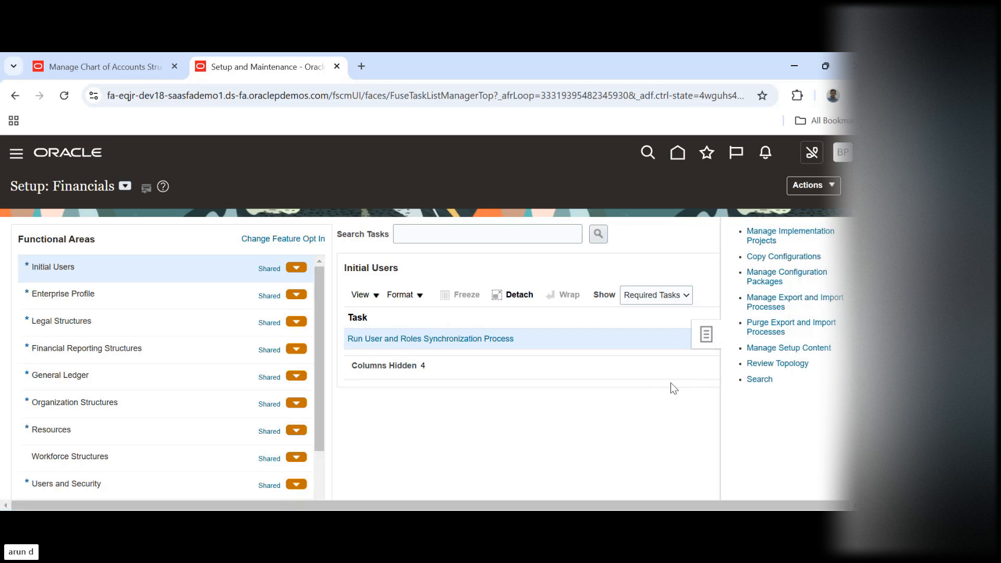
pyautogui.click(608, 415)
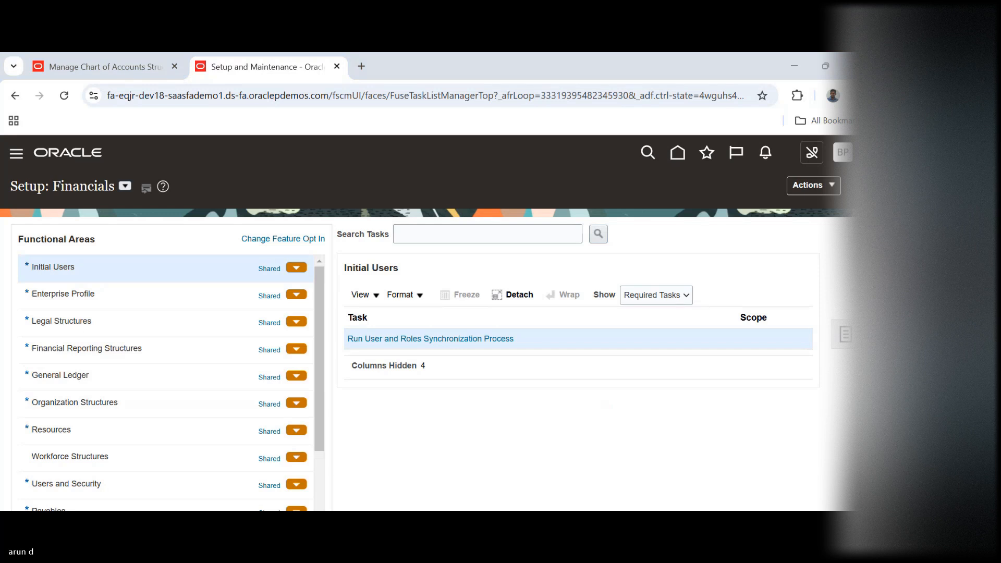
# Dismiss the GL# flexfield deployment confirmation, finish Manage Chart of Accounts Structures and close its browser tab
pyautogui.click(87, 60)
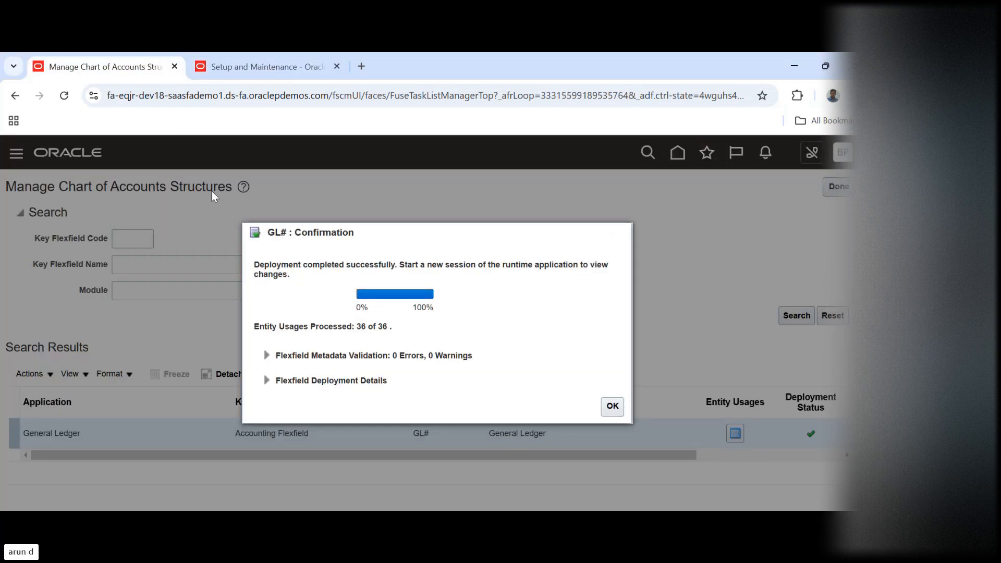
pyautogui.click(615, 411)
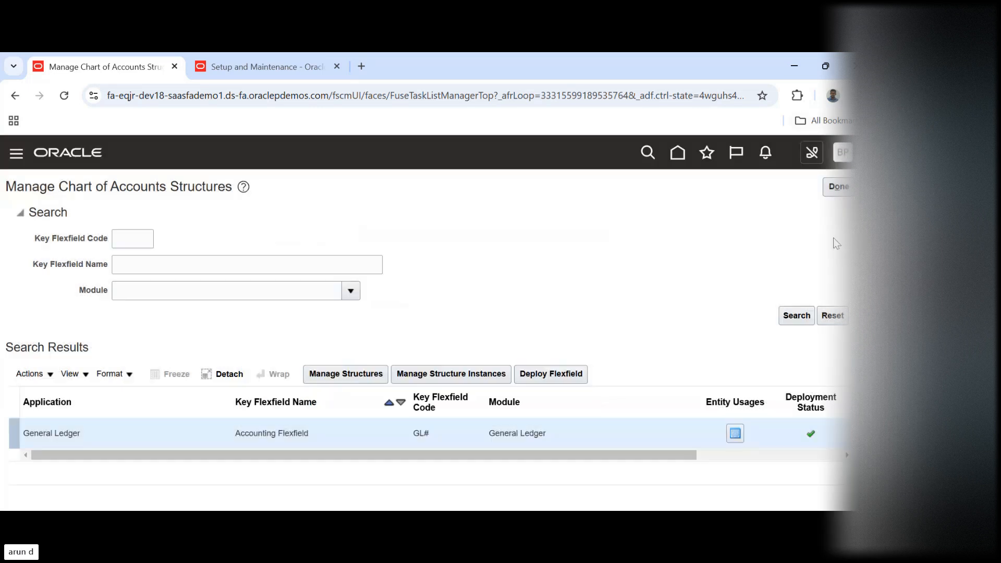
pyautogui.click(838, 188)
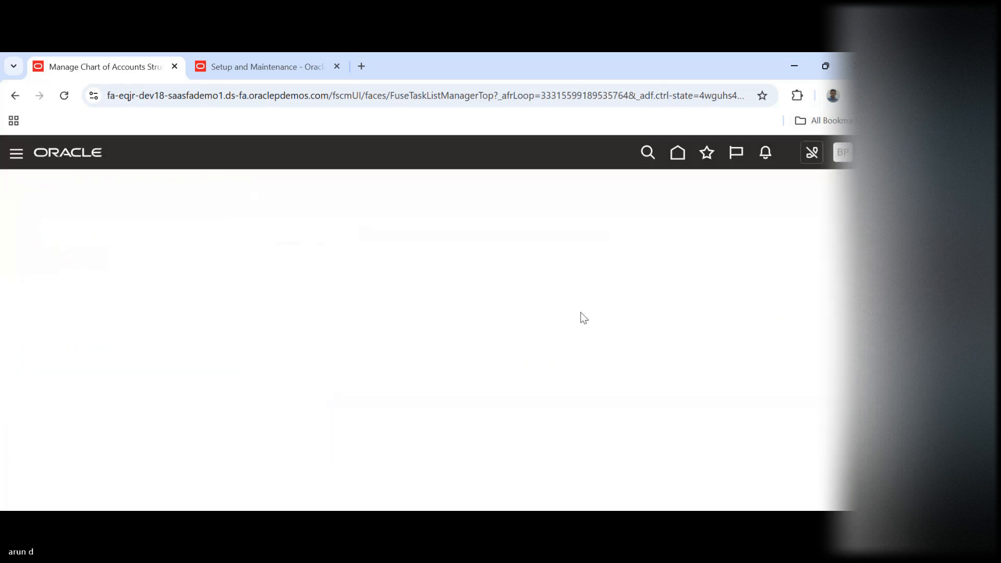
pyautogui.click(175, 66)
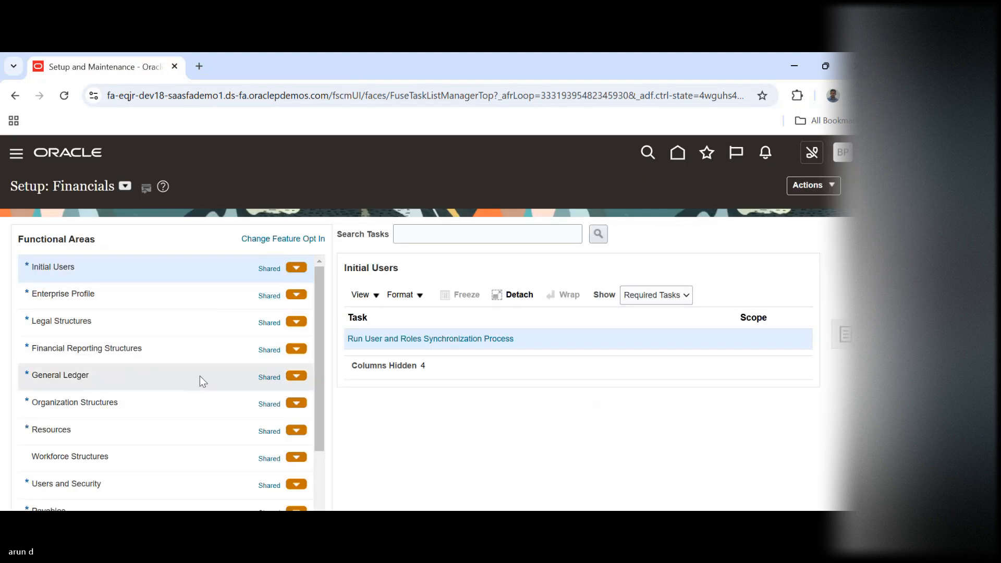
# Search the Financial Reporting Structures setup tasks for %ACC%COMB% and open Manage Account Combinations
pyautogui.click(190, 350)
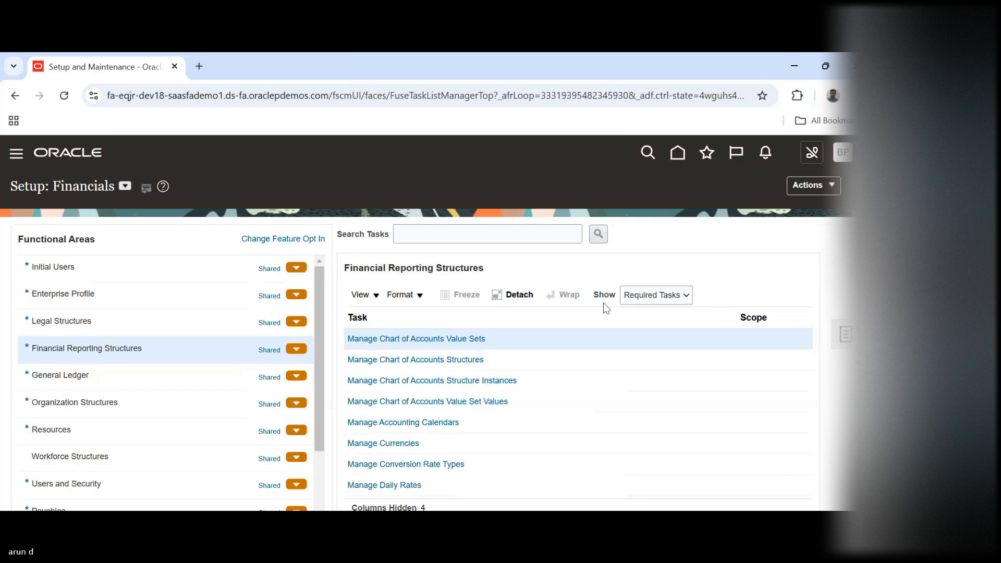
pyautogui.click(498, 230)
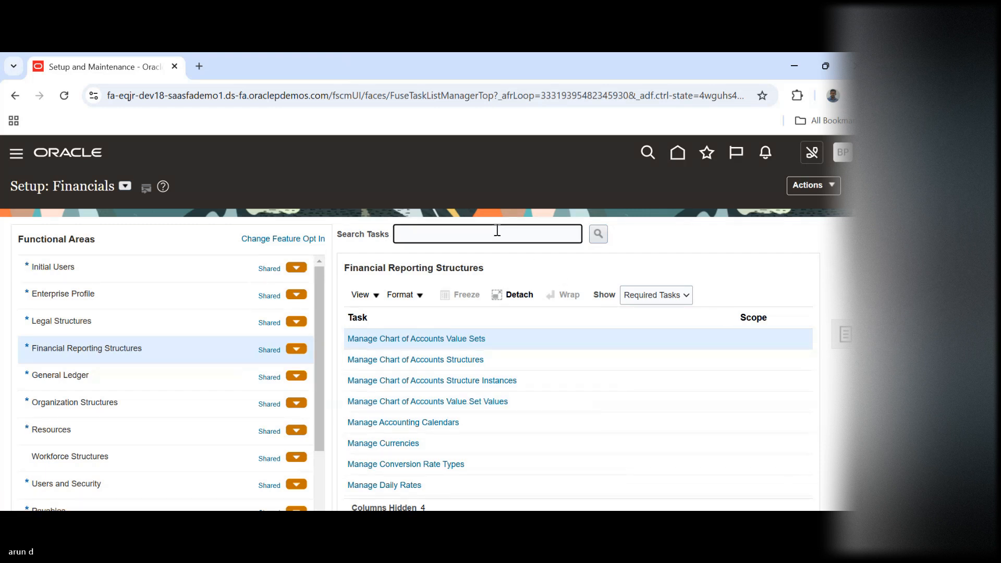
pyautogui.write('%ACC%COMB%')
pyautogui.press('Return')
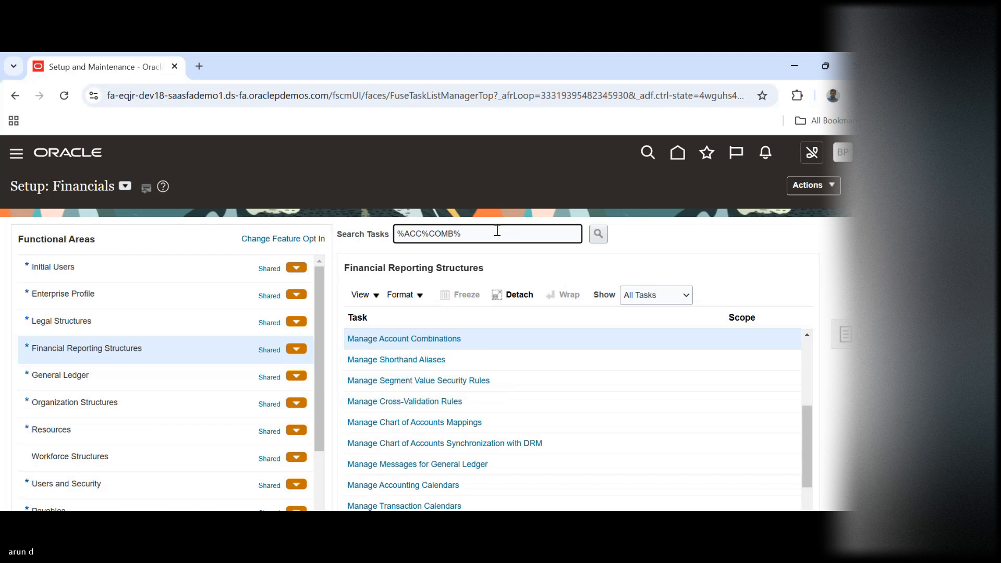
pyautogui.click(442, 345)
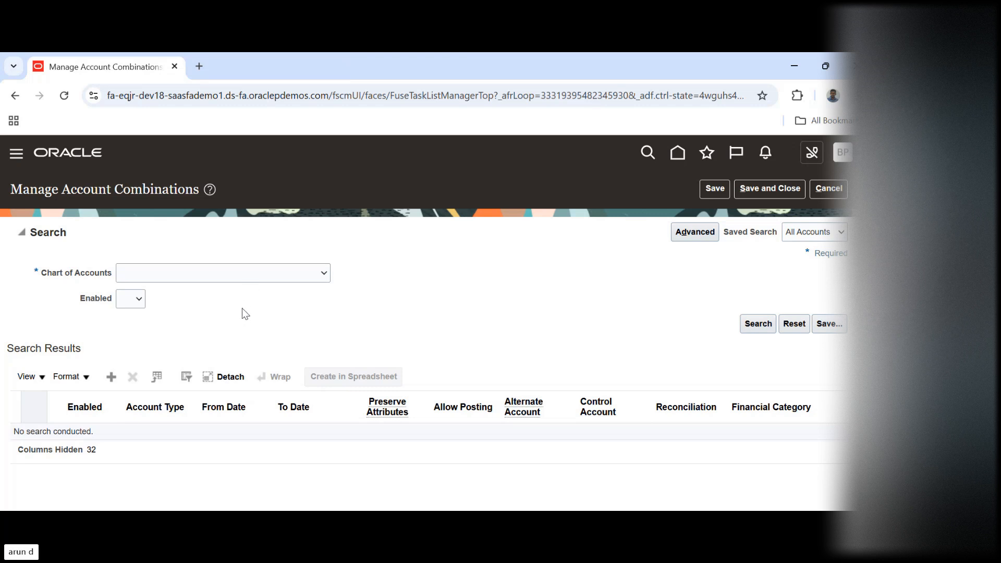
# Search the account combinations for the BPI COA chart of accounts
pyautogui.press('b')
pyautogui.press('i')
pyautogui.press('b')
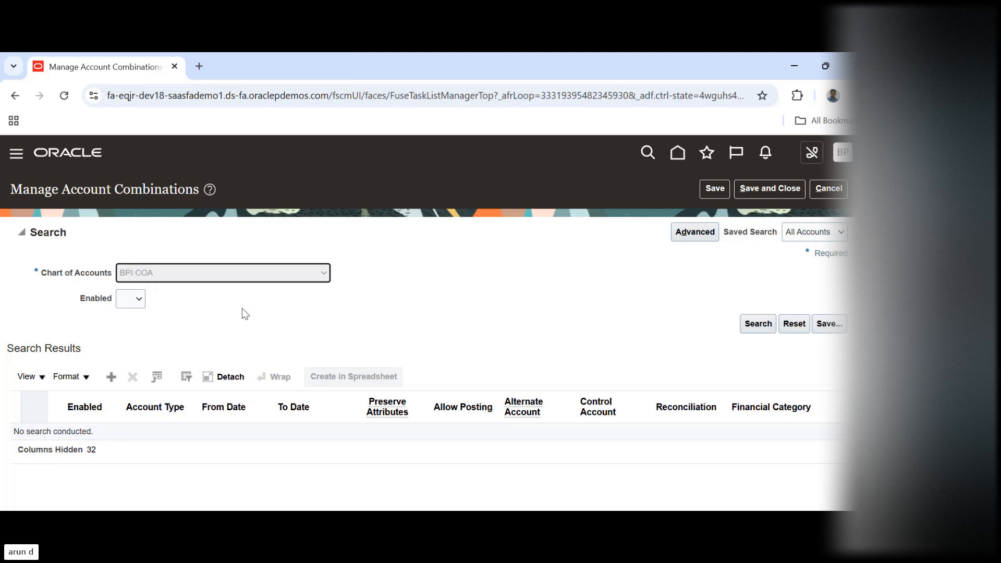
pyautogui.click(763, 325)
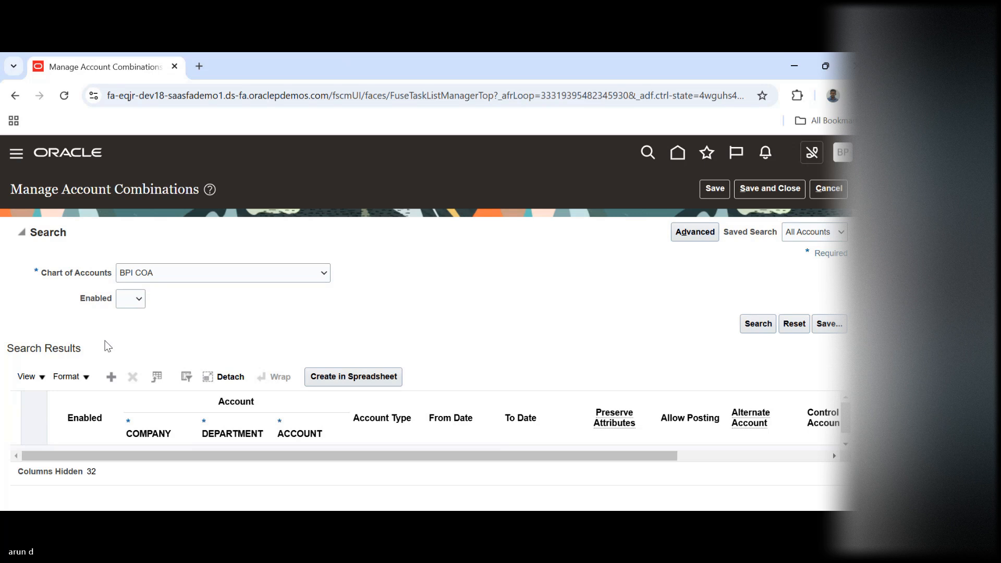
# Add an account combination row with company 10, department 10 and account 3000
pyautogui.click(113, 379)
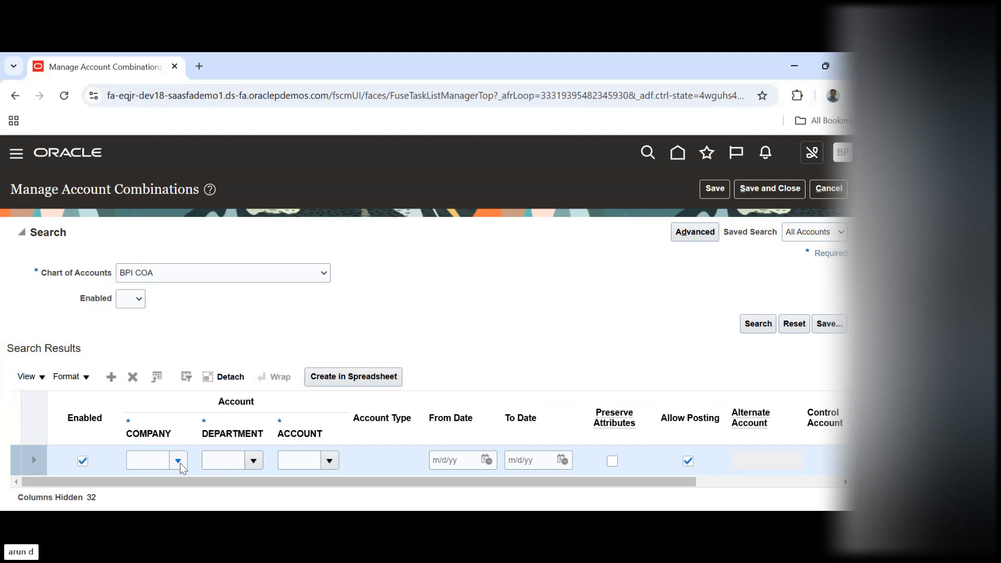
pyautogui.click(179, 462)
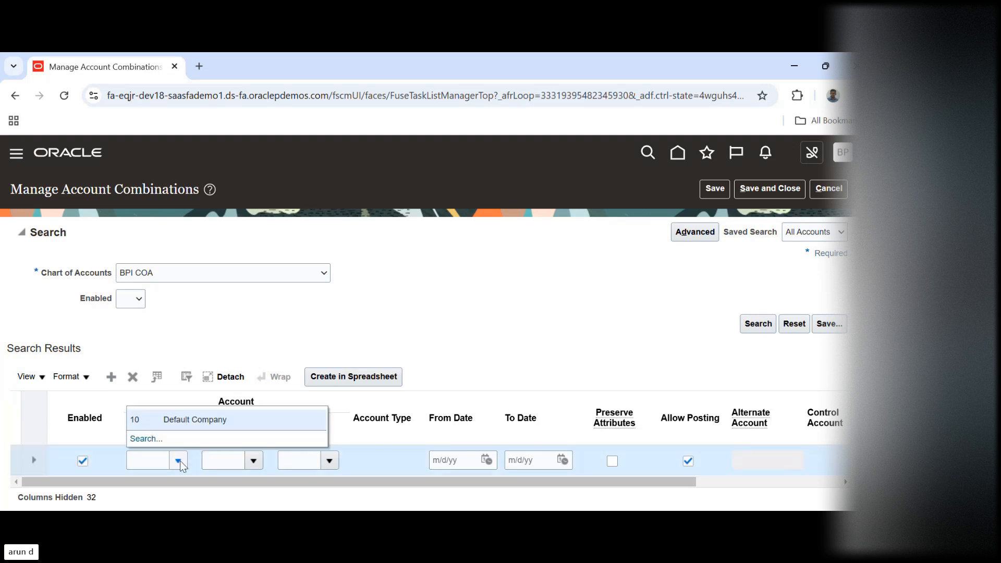
pyautogui.click(164, 420)
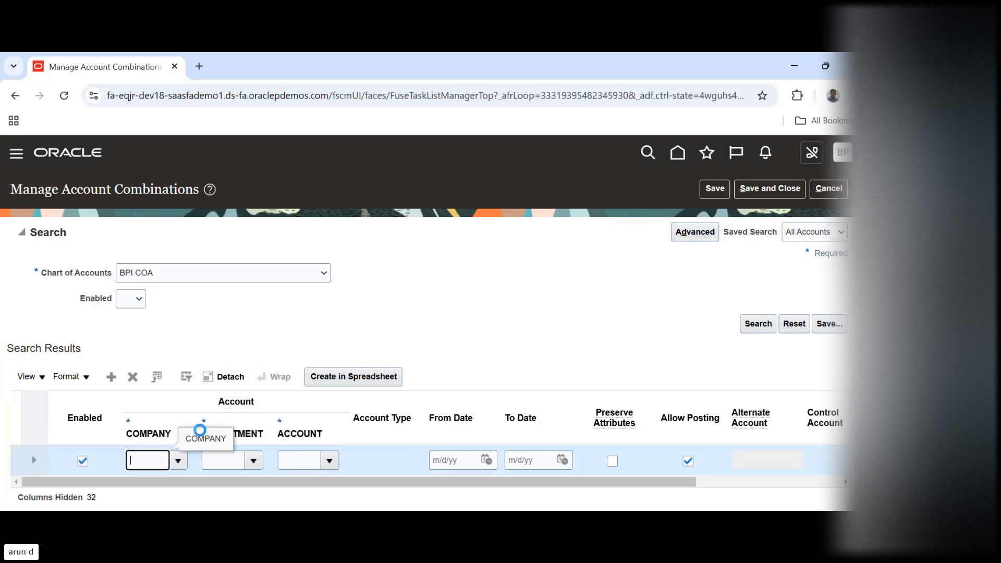
pyautogui.click(253, 461)
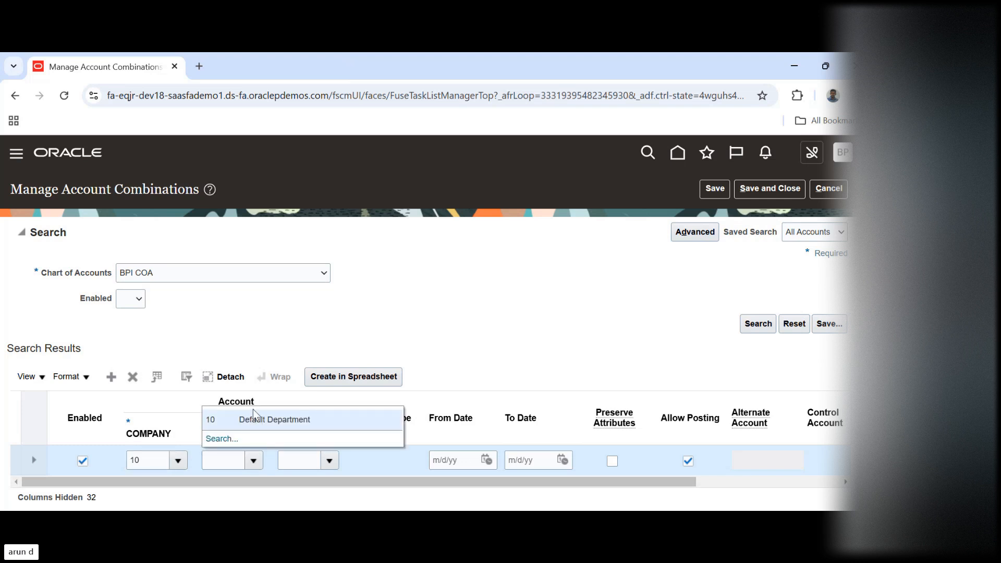
pyautogui.click(254, 418)
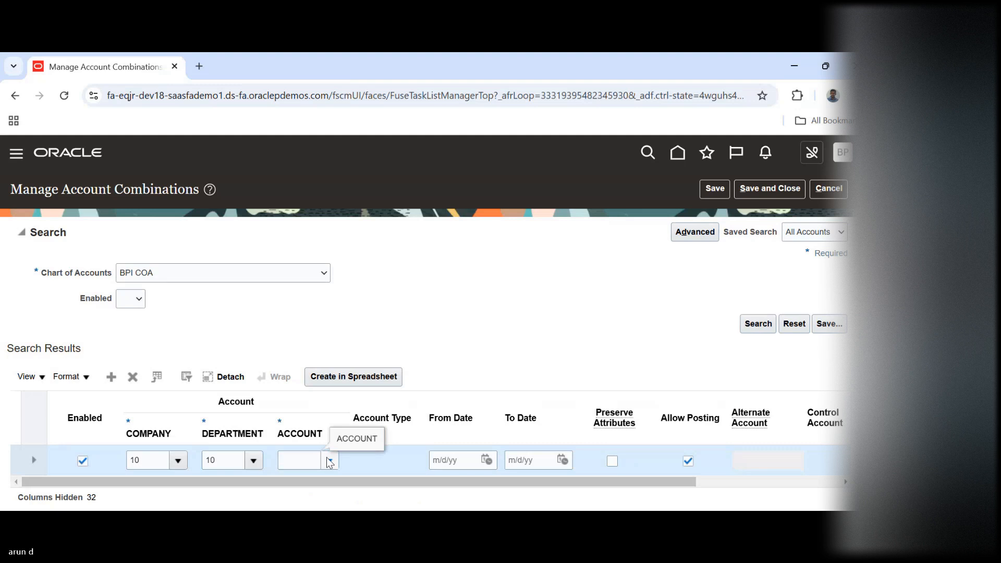
pyautogui.click(329, 461)
pyautogui.click(332, 420)
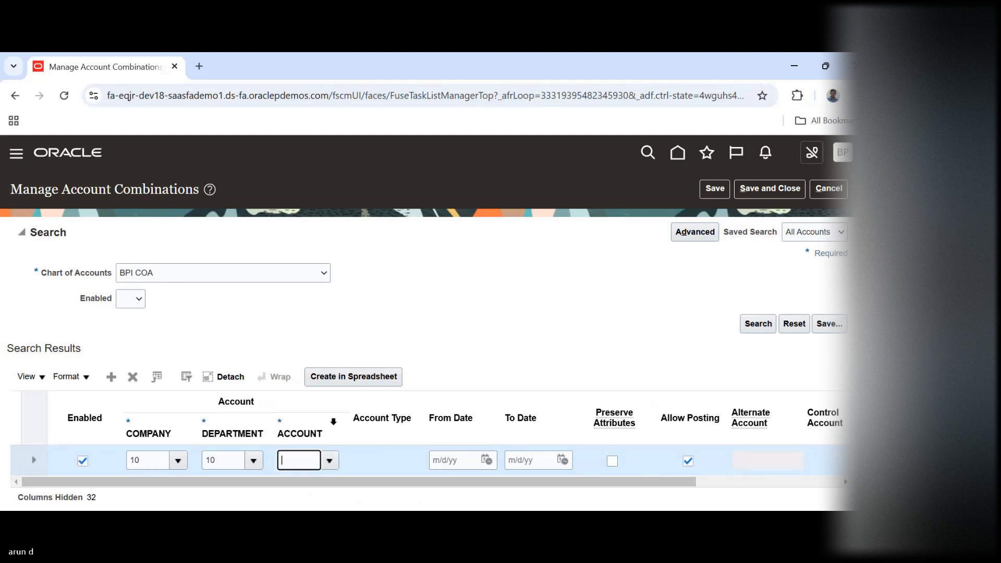
pyautogui.write('3000')
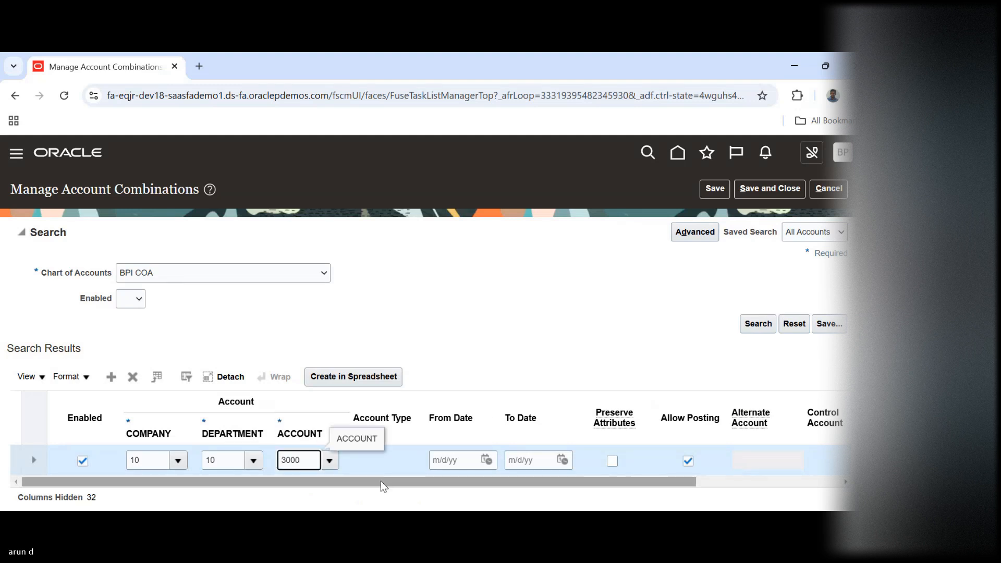
# Save and close the new account combination and open the General Ledger functional area
pyautogui.moveTo(380, 481); pyautogui.dragTo(669, 496)
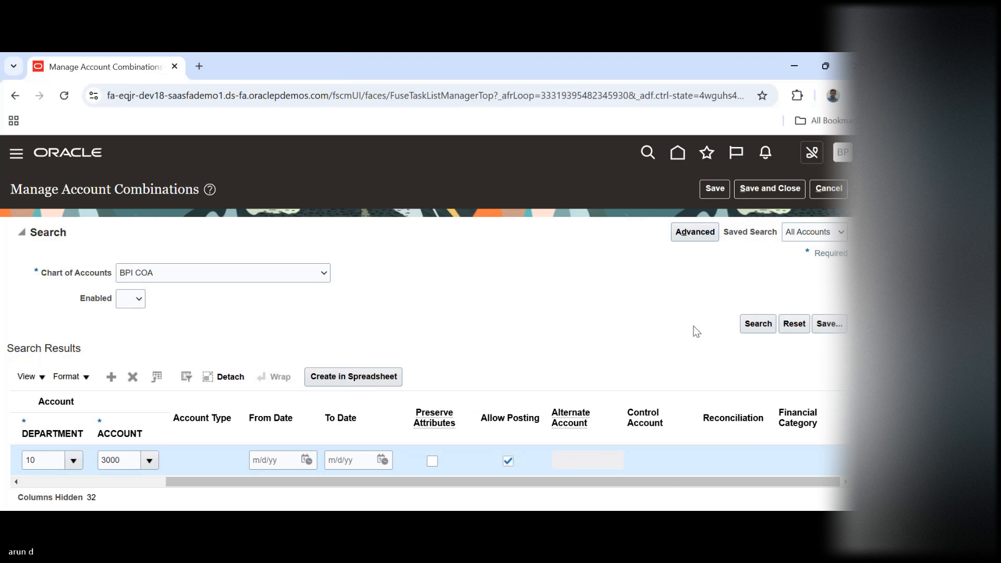
pyautogui.click(713, 192)
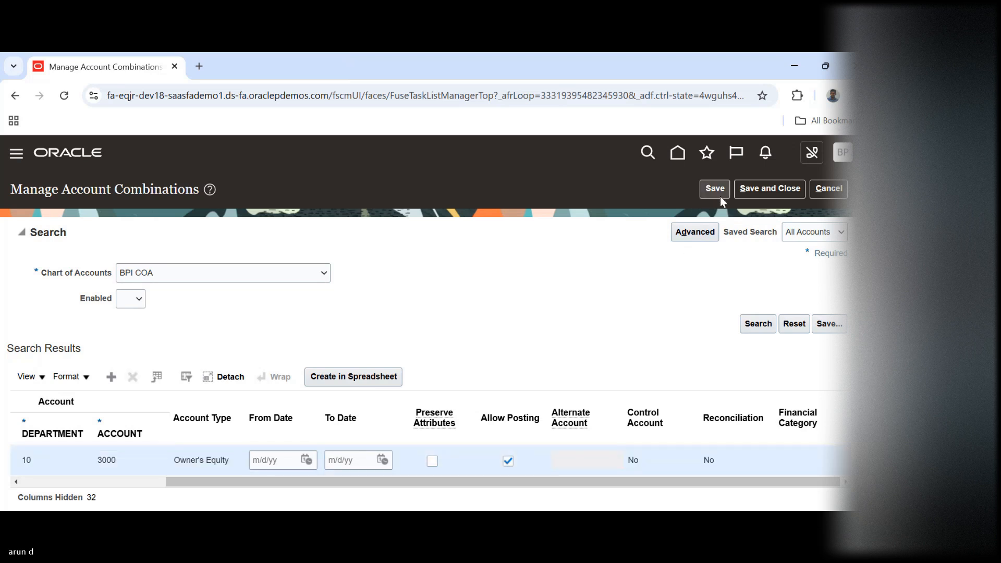
pyautogui.click(776, 191)
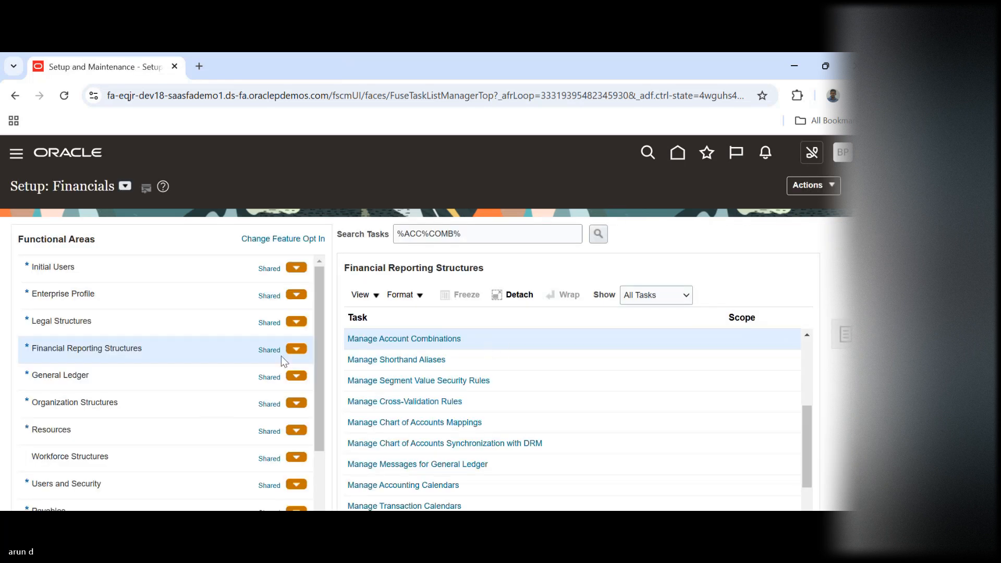
pyautogui.click(154, 381)
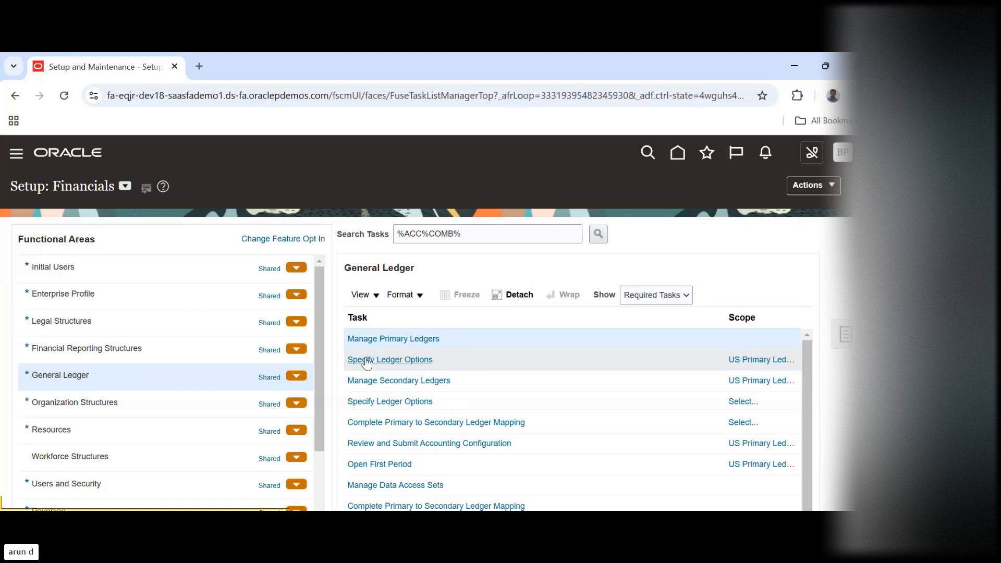
pyautogui.click(367, 360)
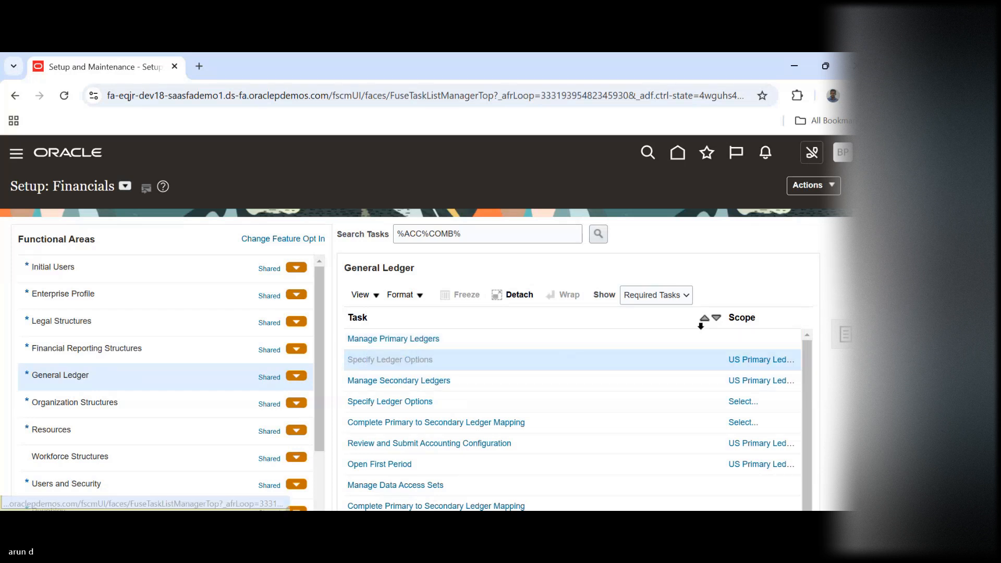
pyautogui.click(763, 362)
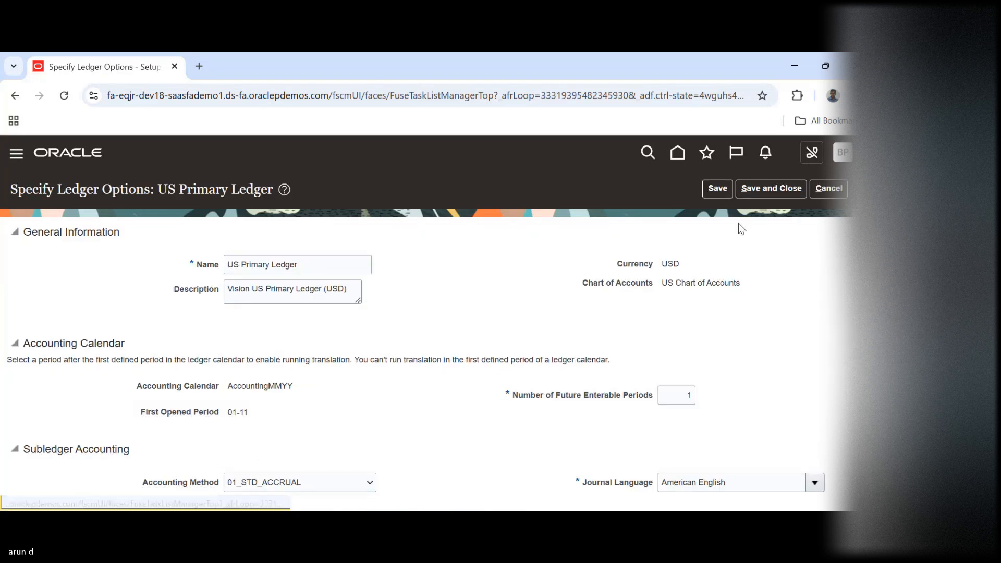
pyautogui.click(834, 189)
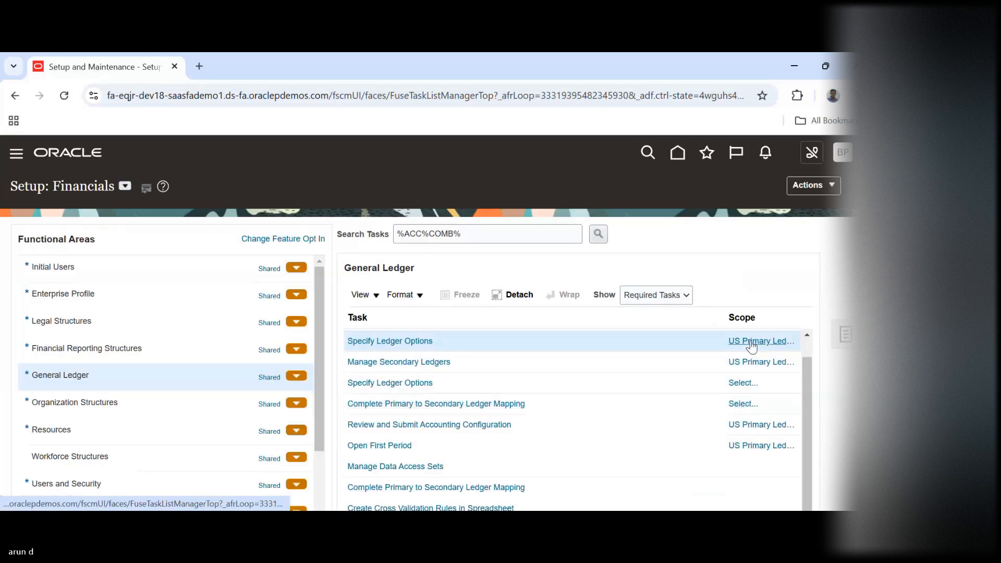
# Change the Specify Ledger Options scope to BPI Primary Ledger and open the task
pyautogui.click(751, 344)
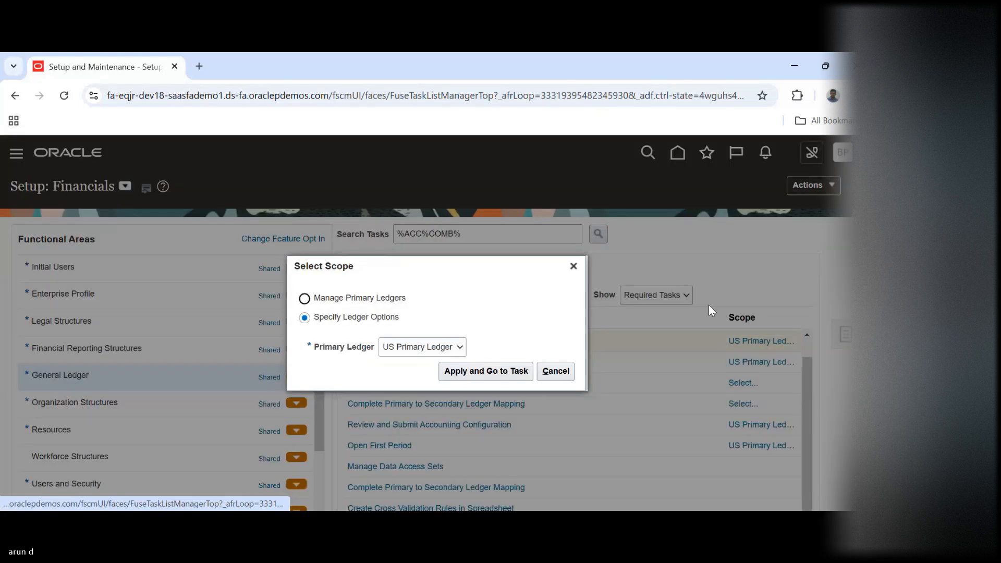
pyautogui.click(404, 361)
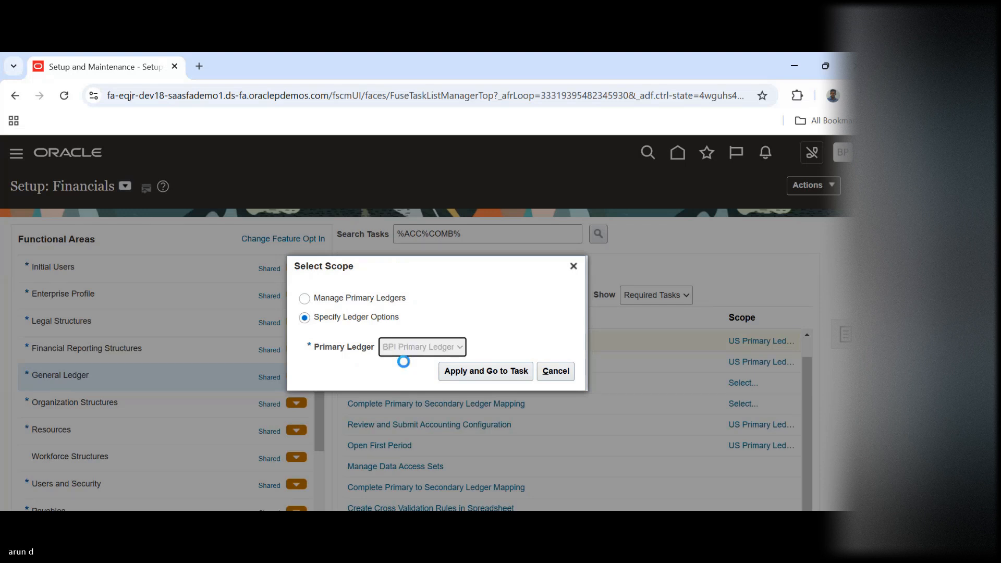
pyautogui.click(467, 373)
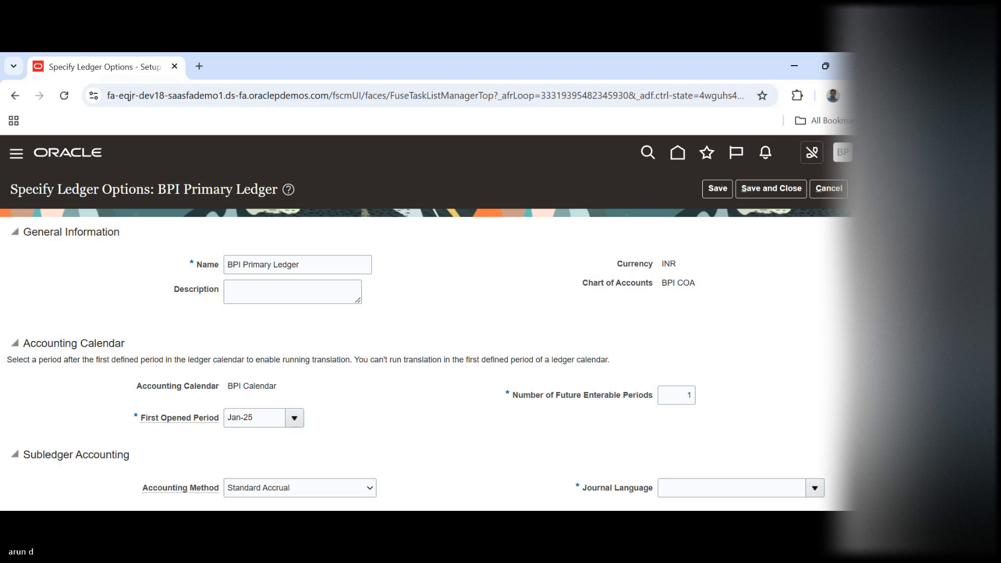
# Set the journal language to American English, try to choose a retained earnings account, and cancel the BPI Primary Ledger options
pyautogui.scroll(-5, 428, 323)
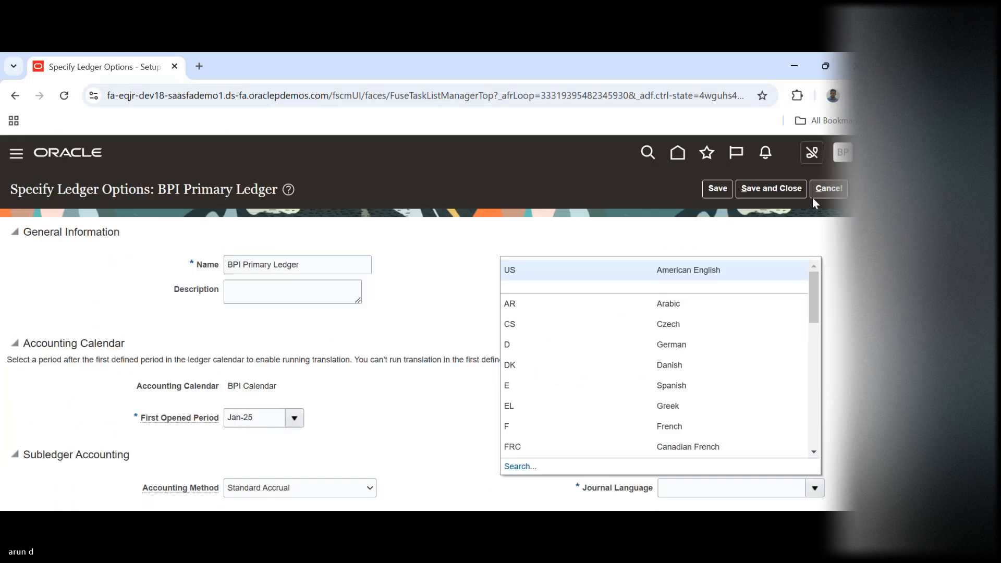
pyautogui.click(684, 268)
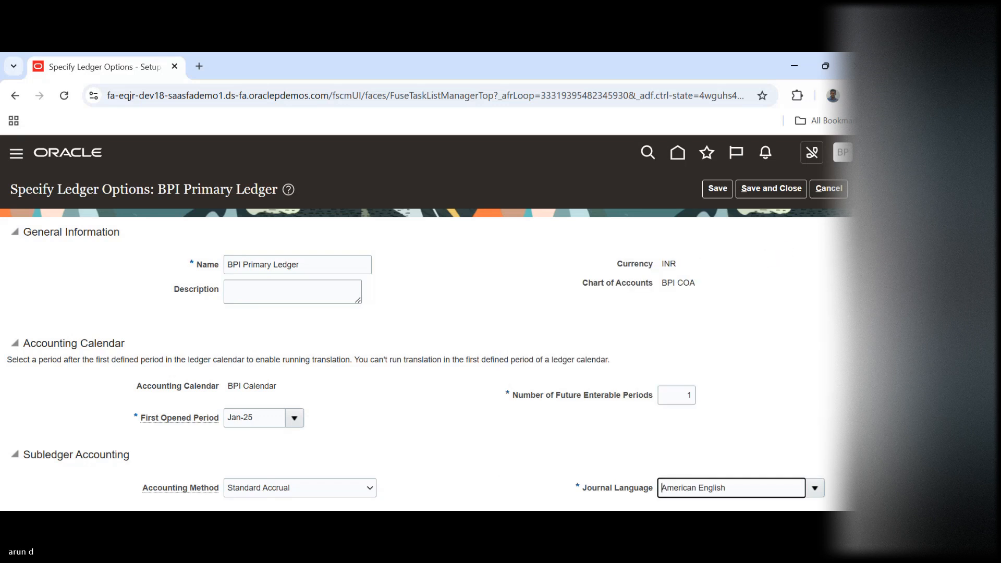
pyautogui.scroll(-1, 428, 323)
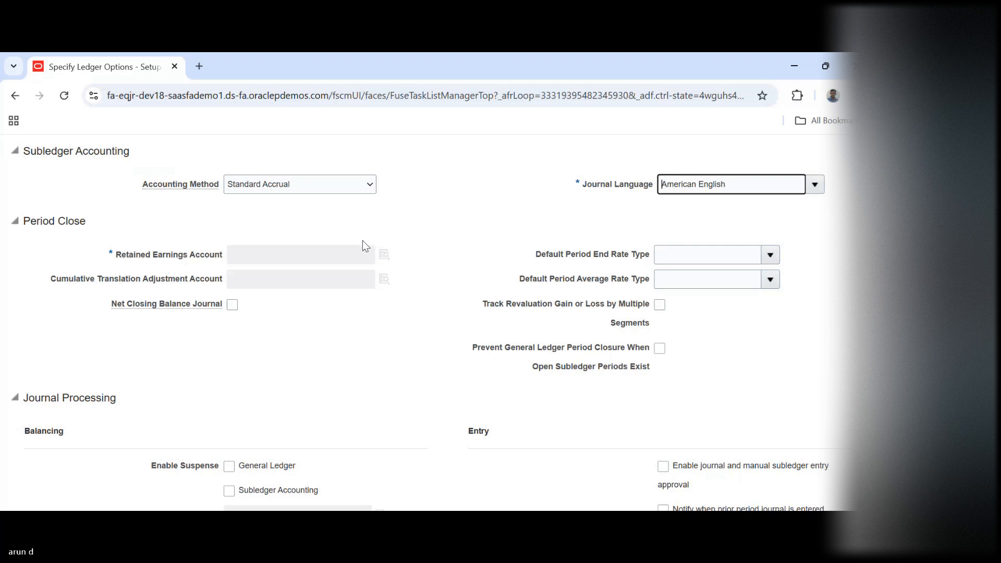
pyautogui.click(386, 255)
pyautogui.hotkey('alt', 'Tab')
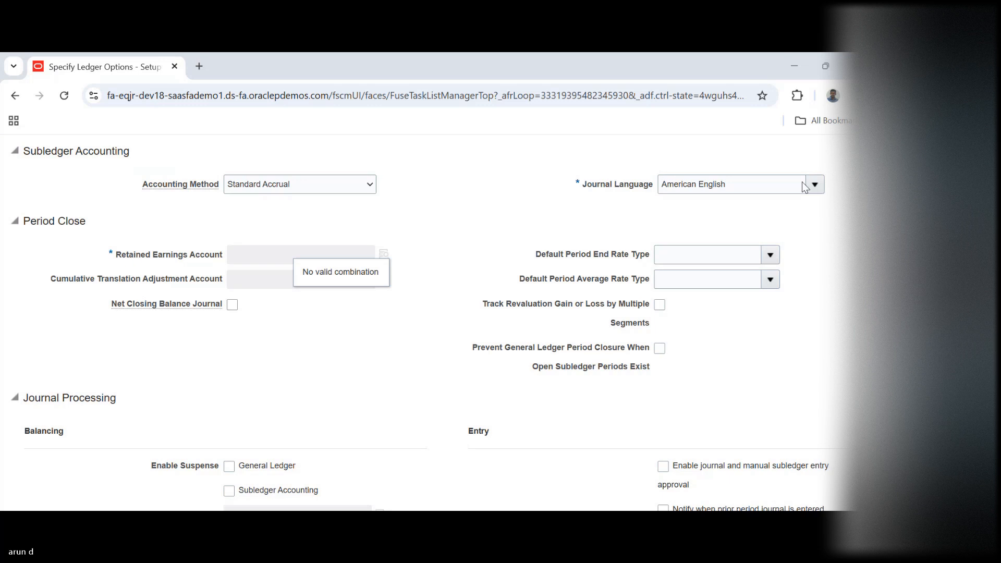
pyautogui.click(781, 74)
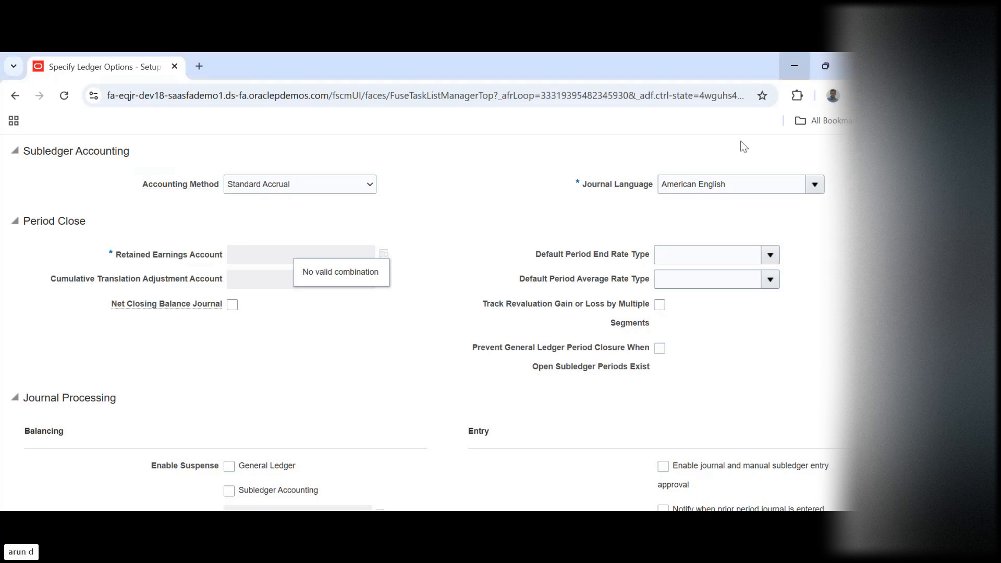
pyautogui.scroll(6, 839, 190)
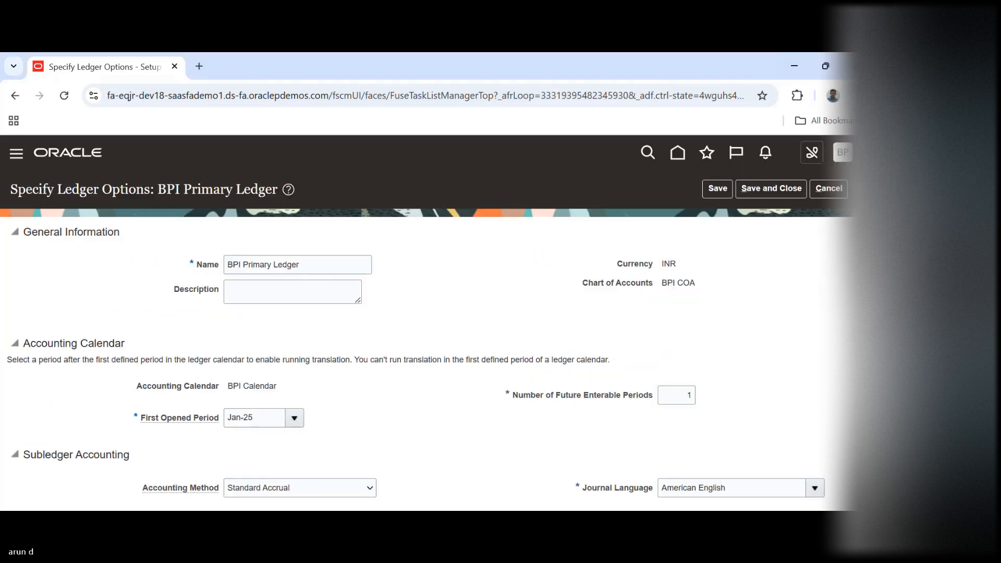
pyautogui.click(829, 189)
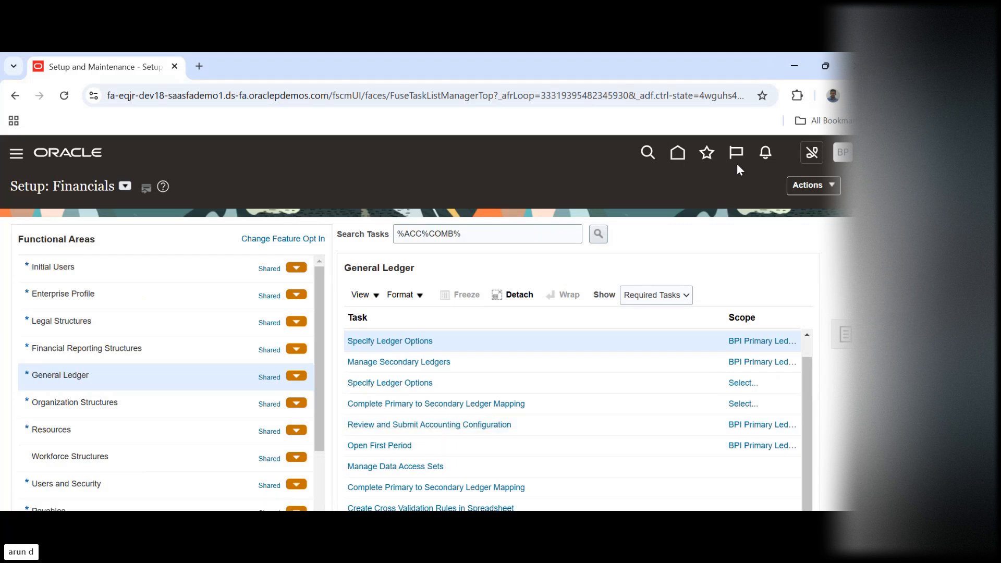
# Open Period Close from the home page and view the General Ledger accounting period statuses for US Primary Ledger
pyautogui.click(678, 152)
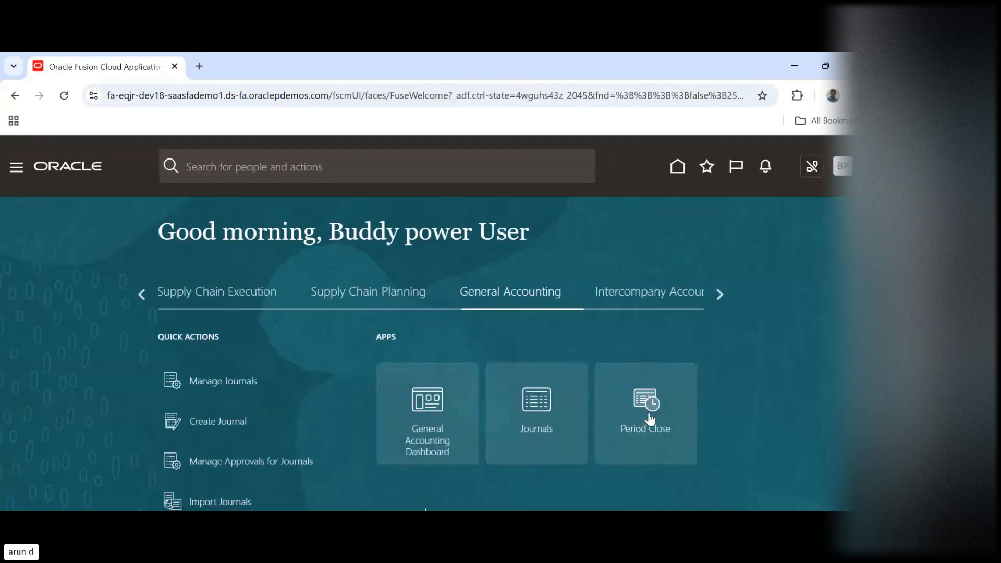
pyautogui.click(653, 405)
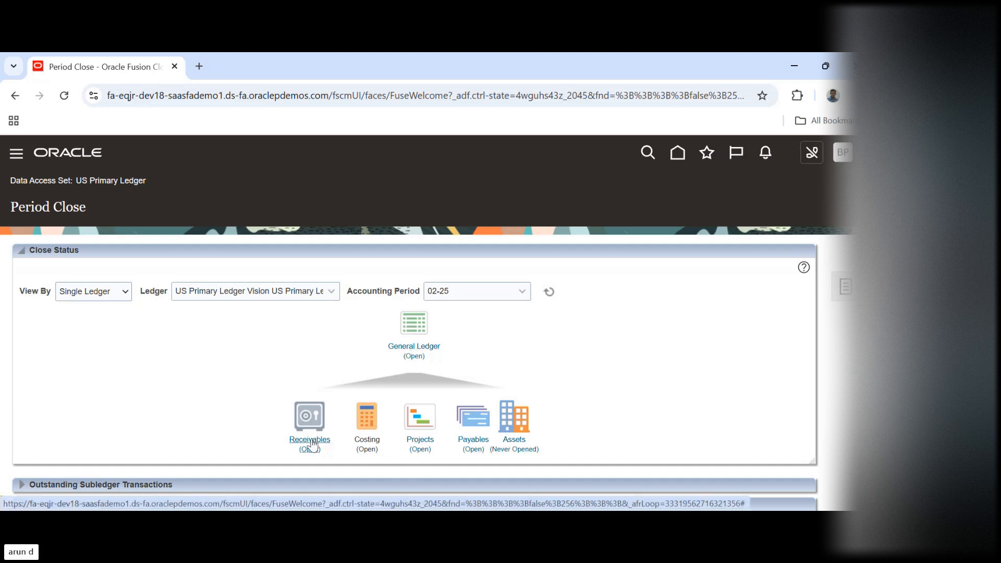
pyautogui.click(479, 437)
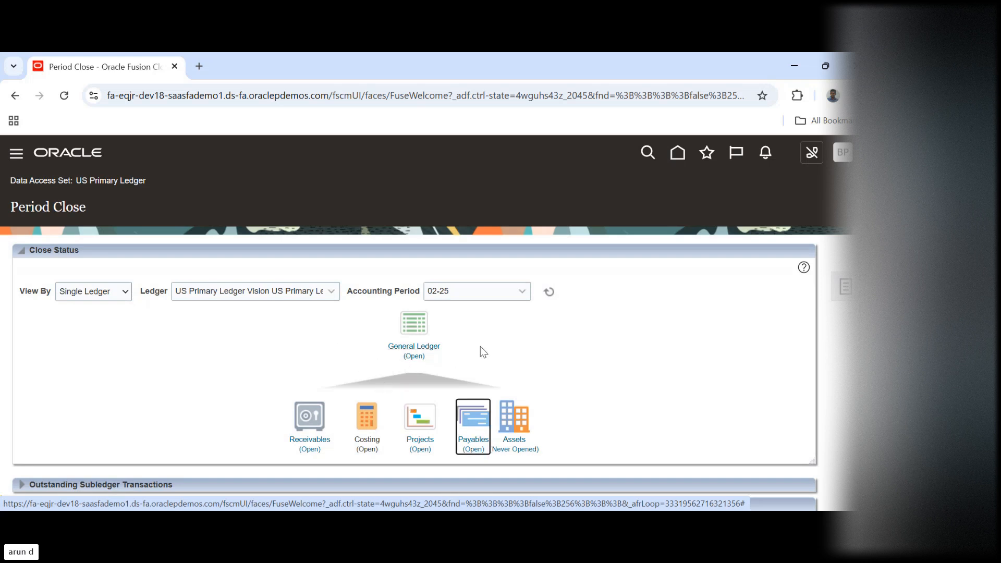
pyautogui.click(501, 340)
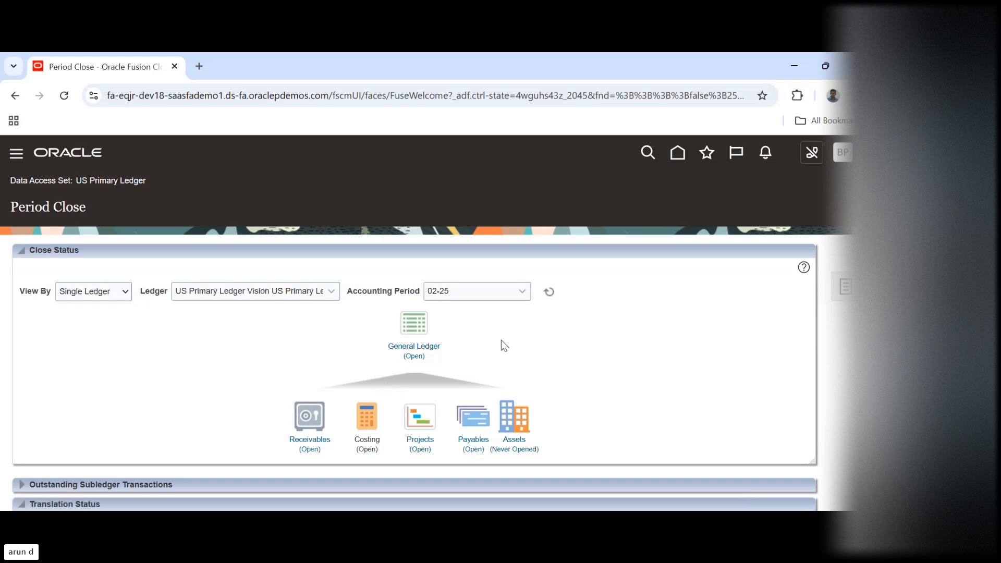
pyautogui.click(406, 355)
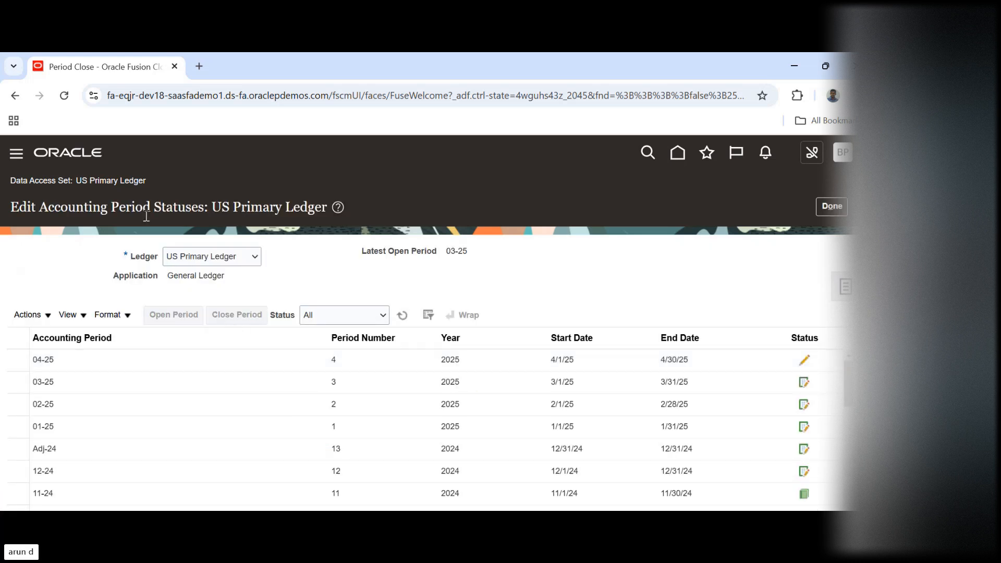
# Open the 04-25 General Ledger accounting period for US Primary Ledger and dismiss the submission message
pyautogui.click(83, 361)
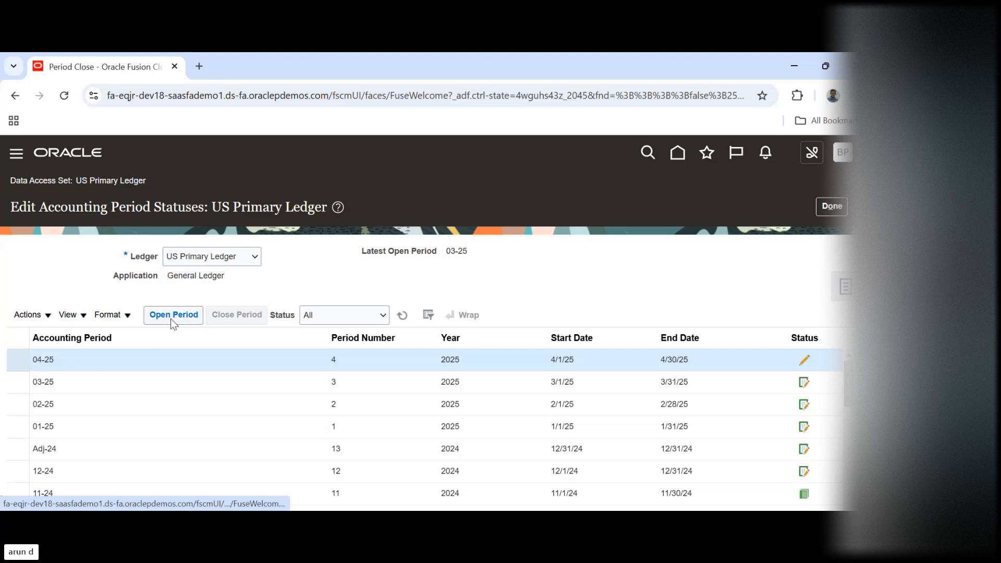
pyautogui.click(170, 316)
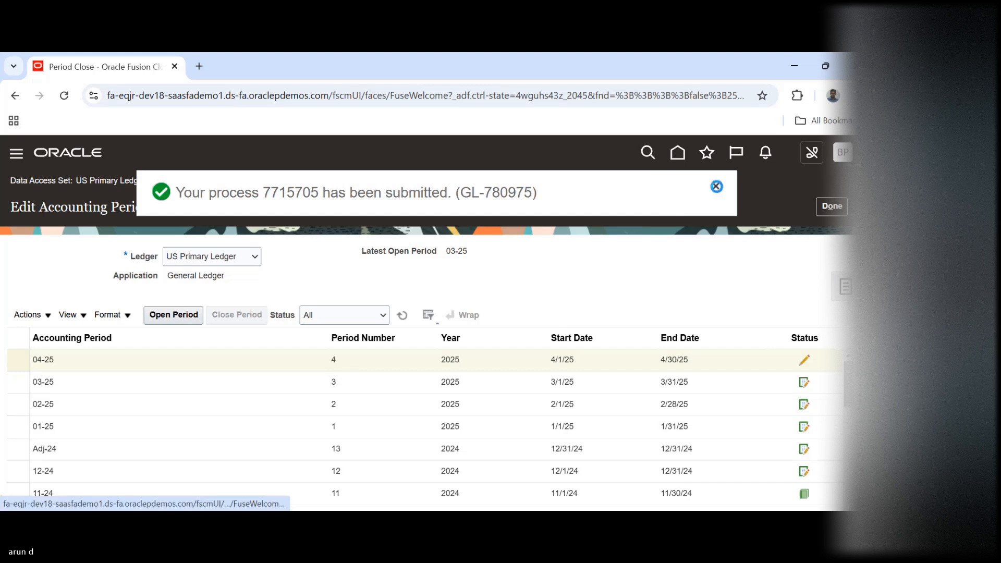
pyautogui.click(716, 186)
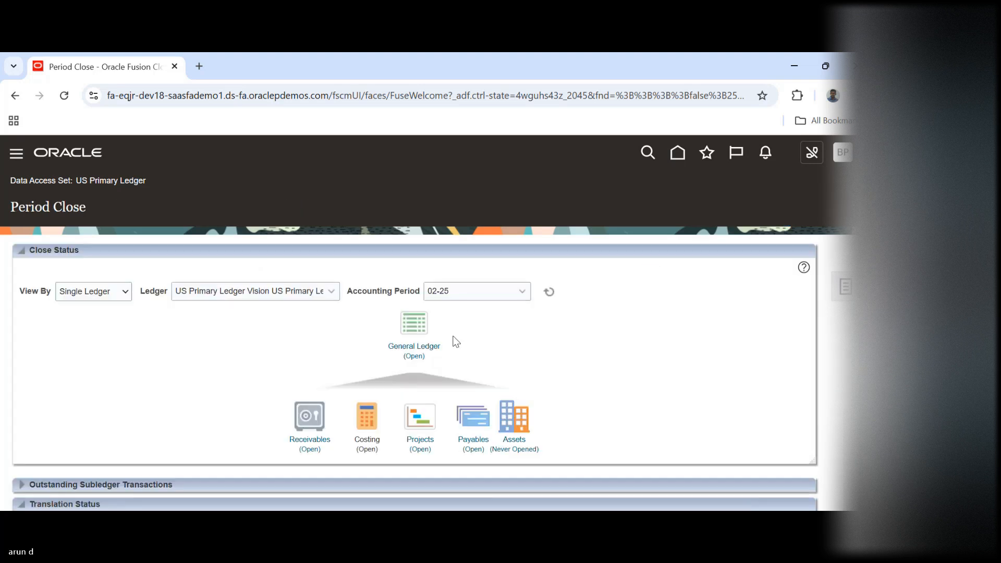
# Reopen the General Ledger period statuses for US Primary Ledger, refresh the list and return to Period Close
pyautogui.click(417, 359)
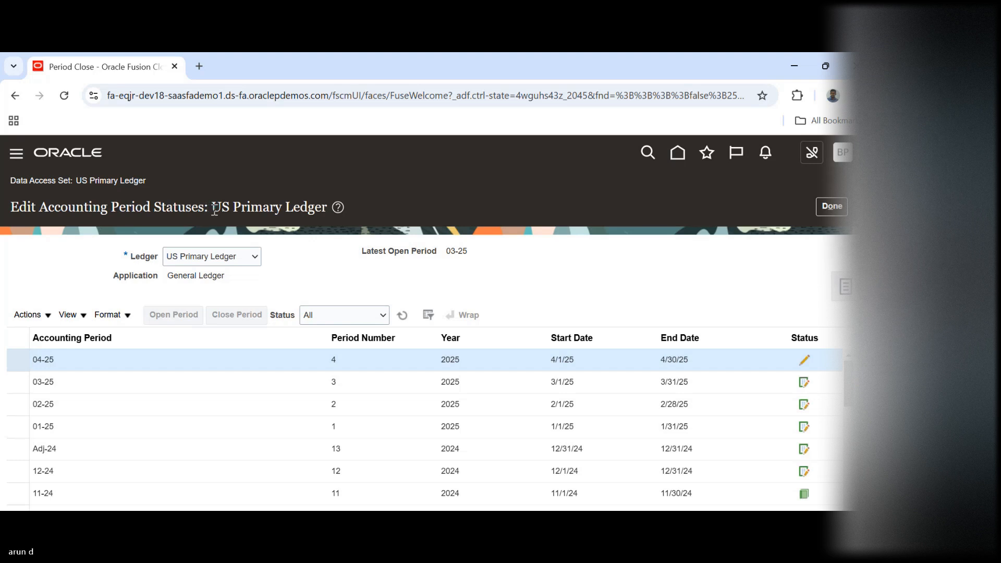
pyautogui.moveTo(214, 208); pyautogui.dragTo(326, 211)
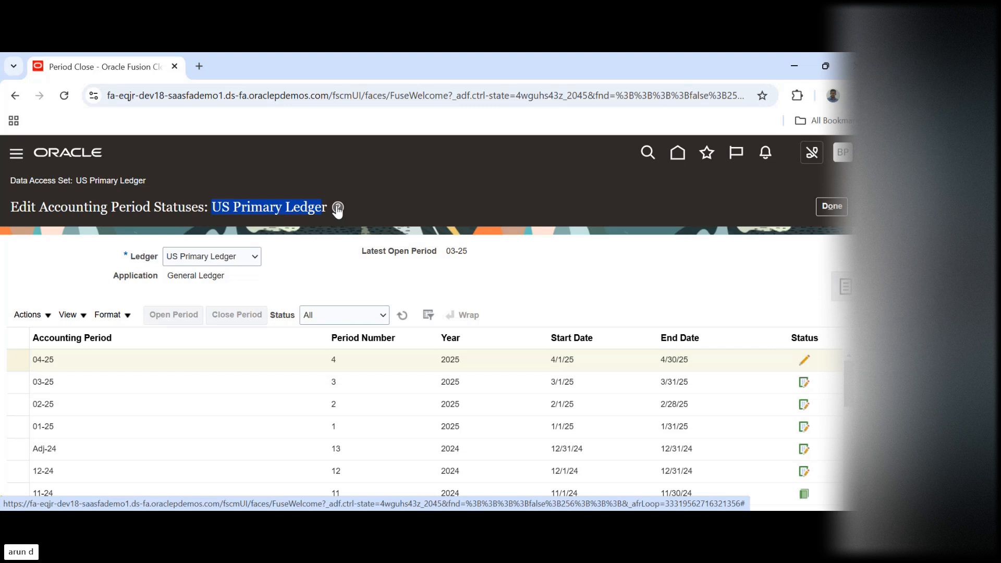
pyautogui.click(733, 265)
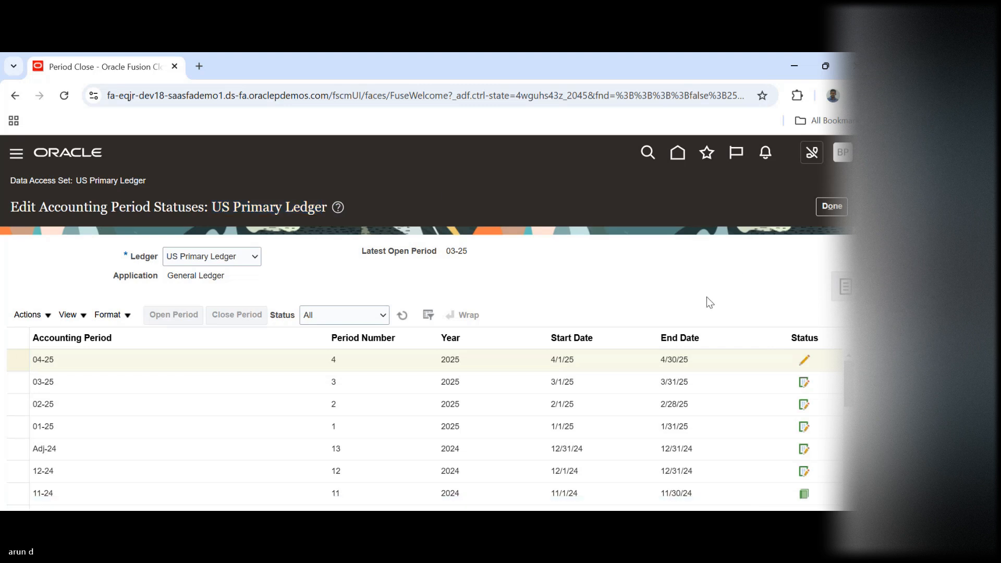
pyautogui.click(404, 315)
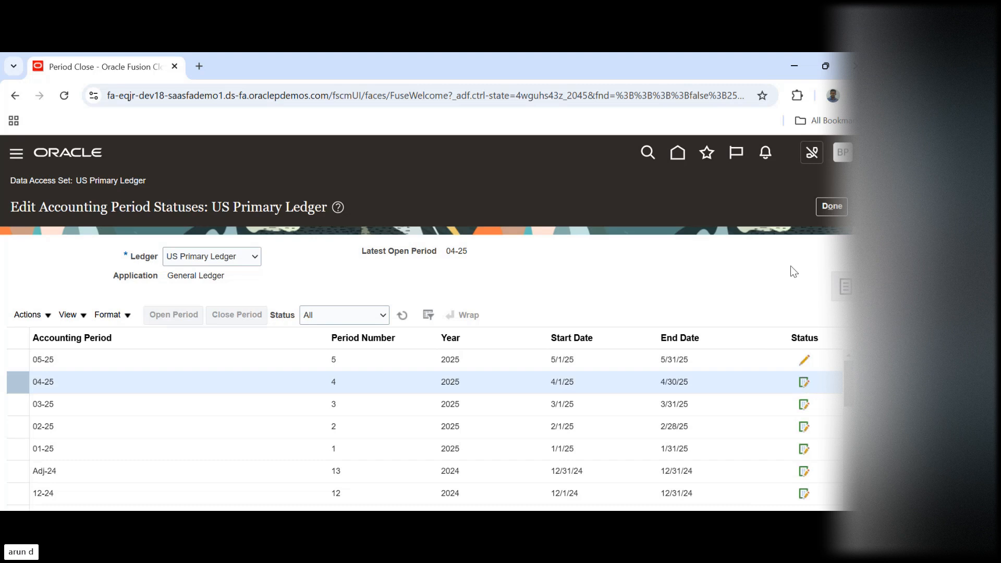
pyautogui.click(830, 208)
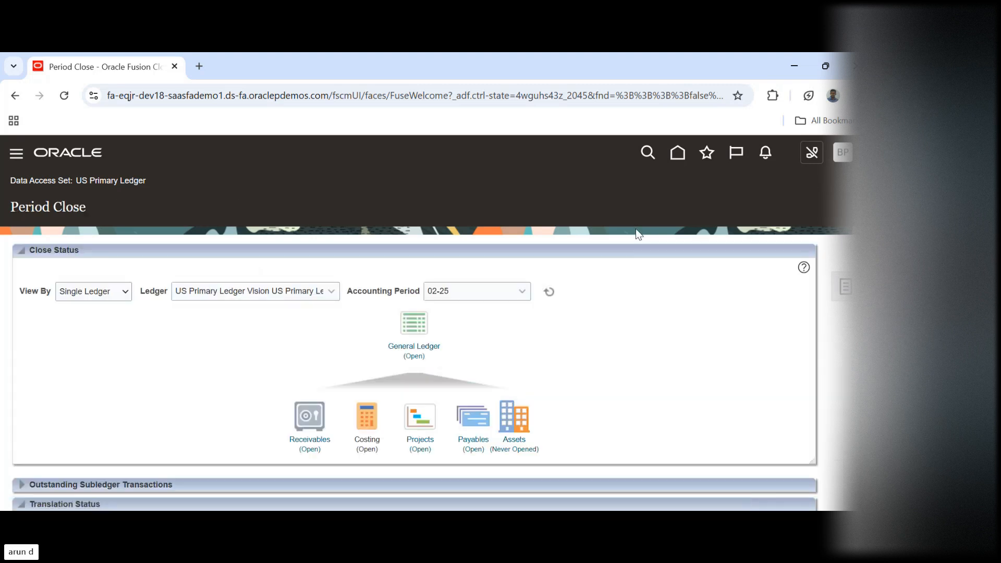
# Go to the Journals work area from the home page and start a new journal
pyautogui.click(676, 154)
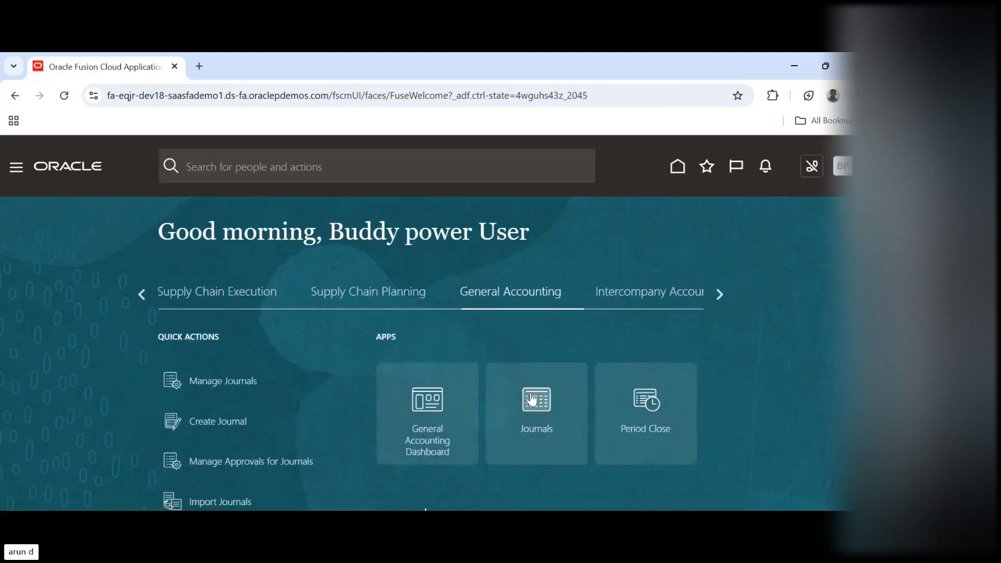
pyautogui.click(532, 399)
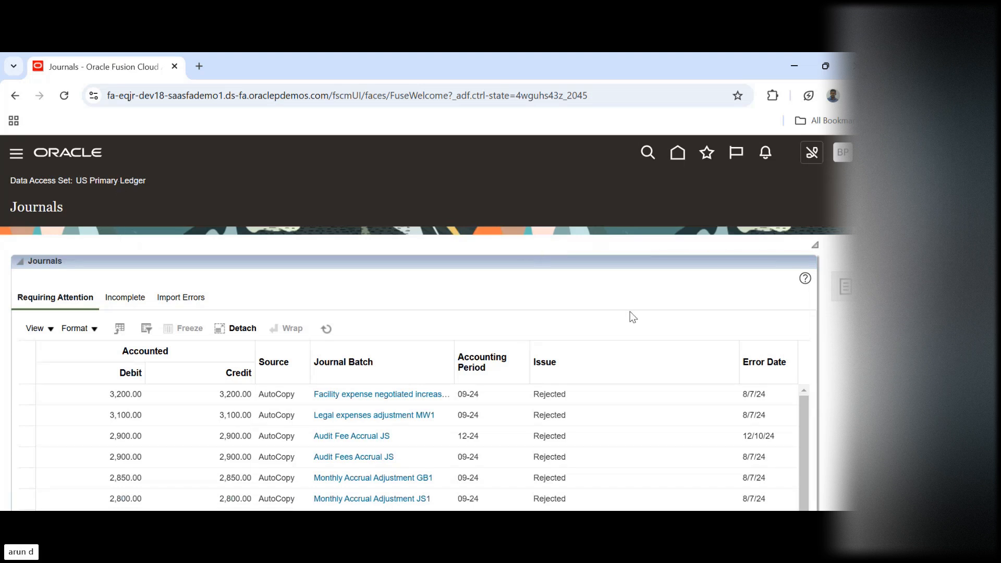
pyautogui.click(844, 289)
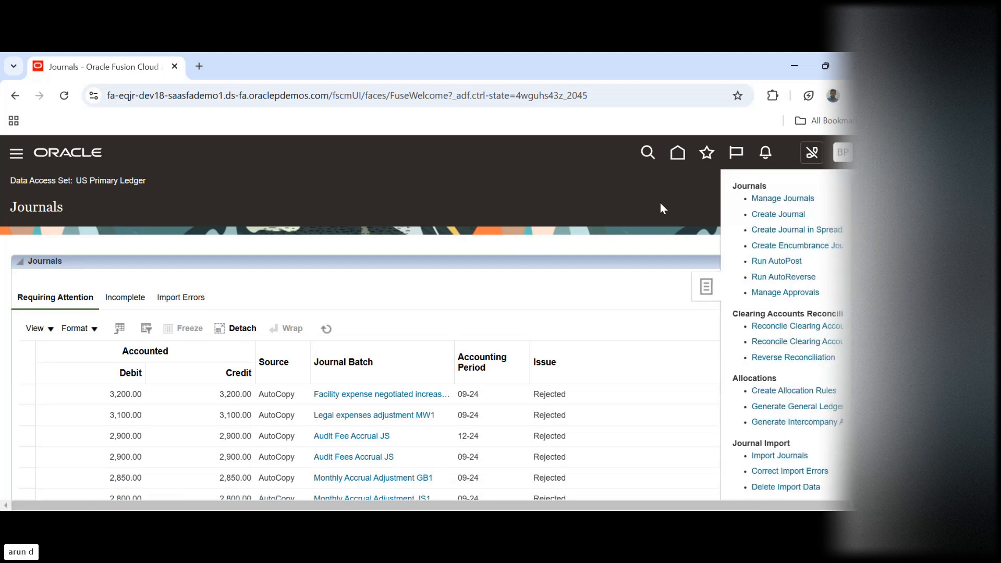
pyautogui.click(769, 214)
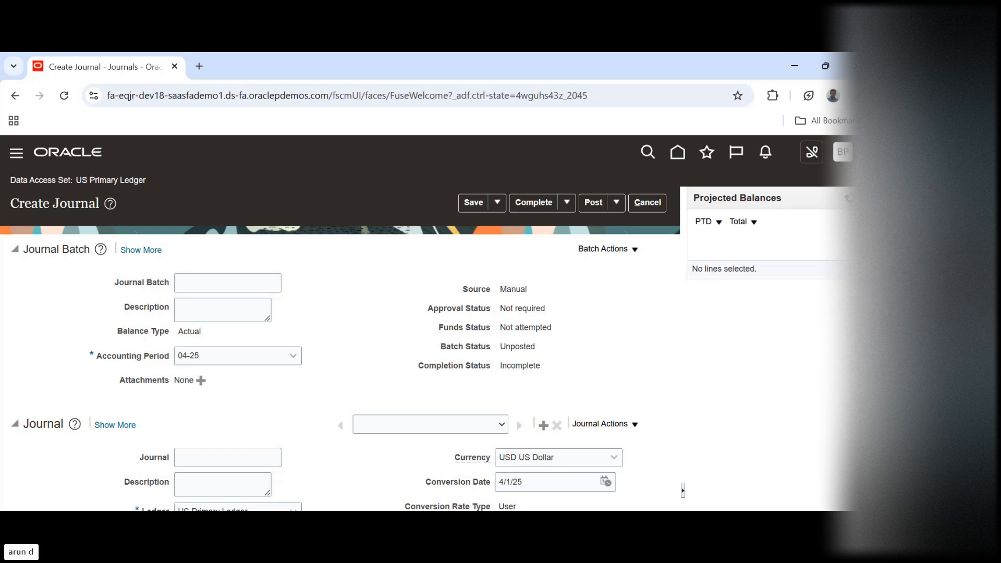
pyautogui.scroll(-5, 822, 460)
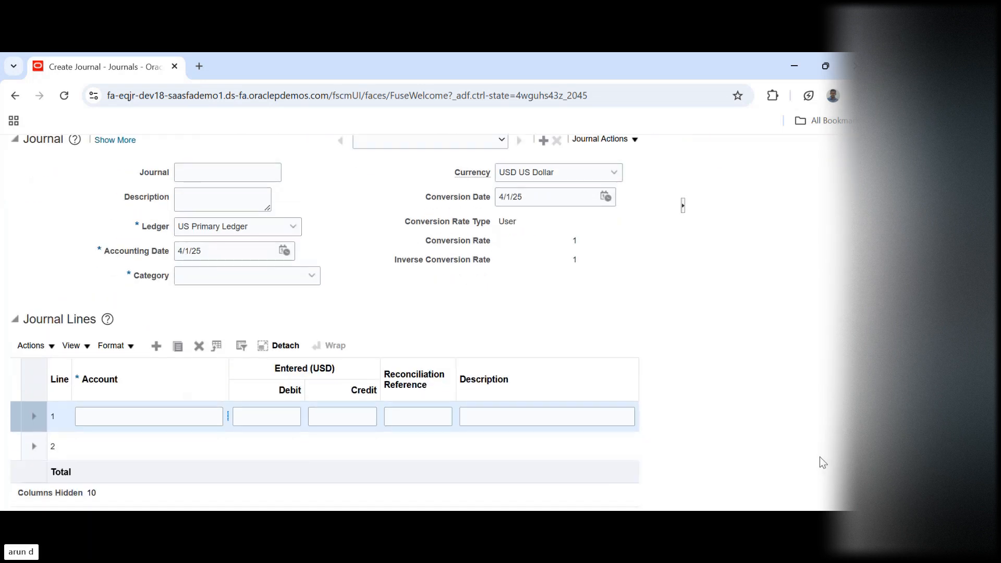
pyautogui.scroll(5, 821, 458)
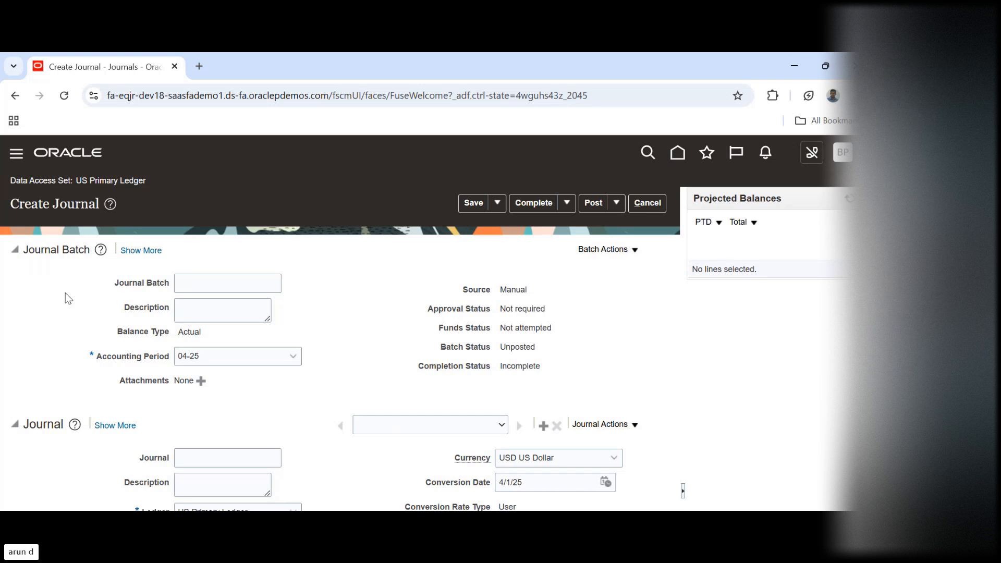
# Set the new journal's category to Adjustment and check the batch's source
pyautogui.click(196, 286)
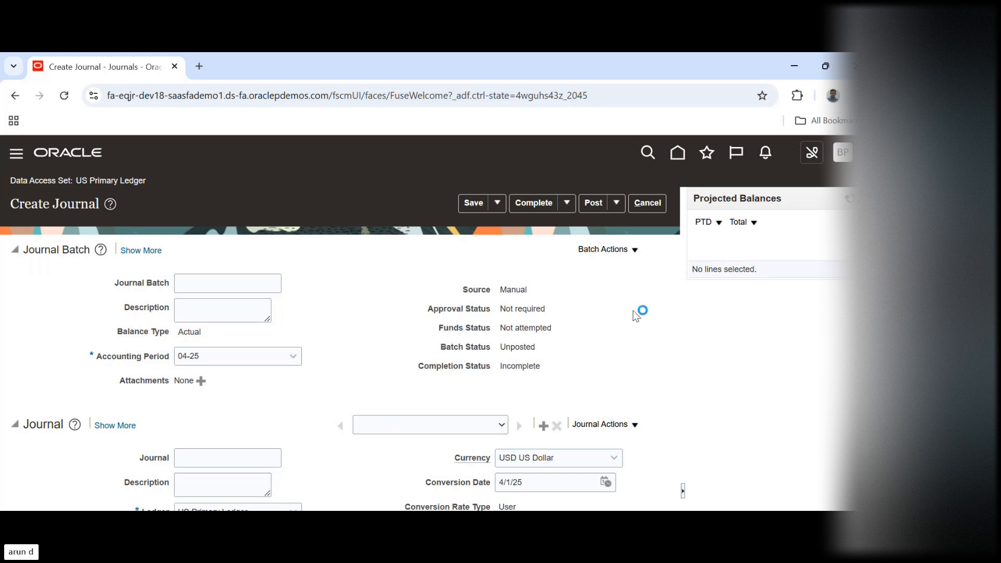
pyautogui.scroll(-3, 120, 223)
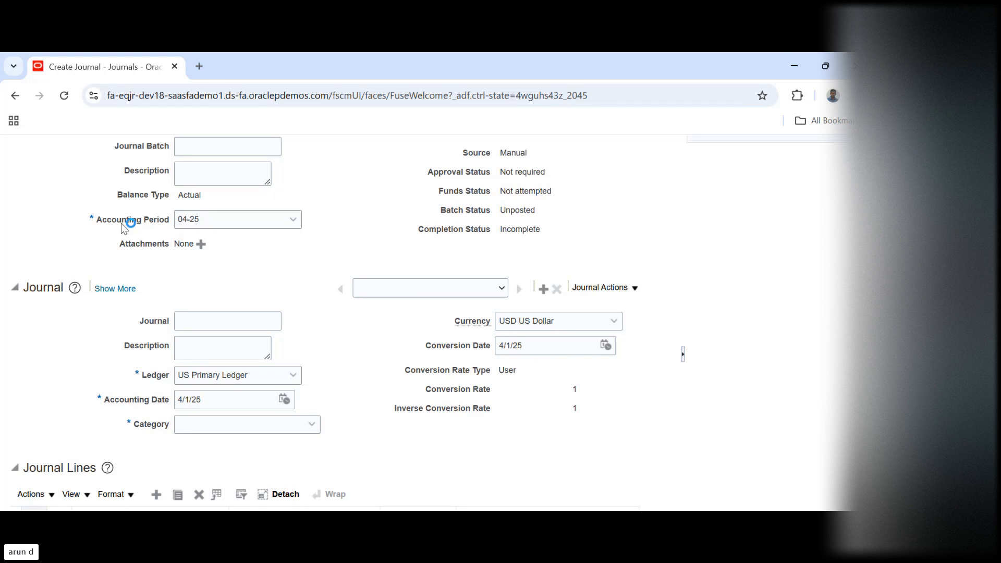
pyautogui.moveTo(164, 227); pyautogui.dragTo(185, 223)
pyautogui.click(192, 279)
pyautogui.click(216, 423)
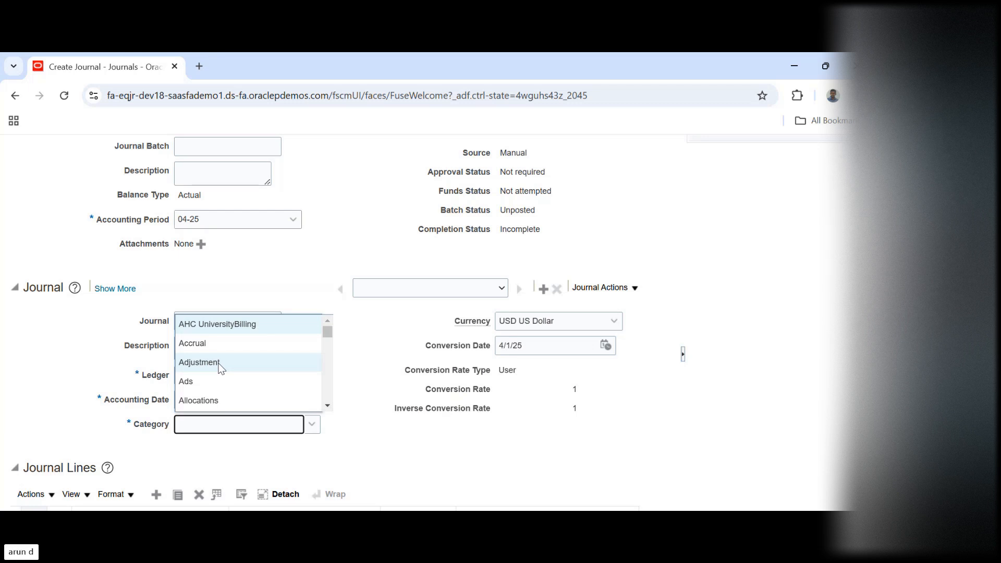
pyautogui.click(219, 367)
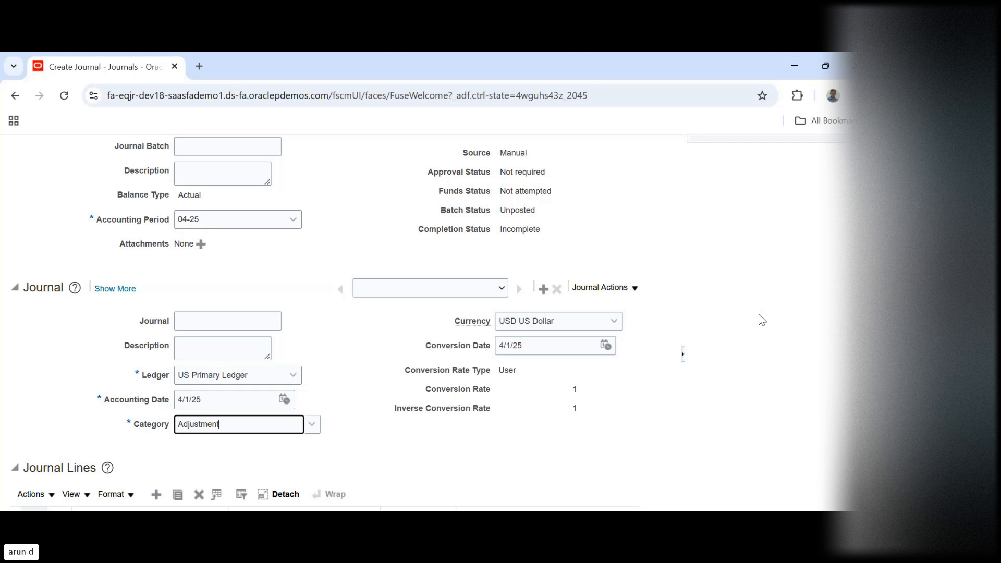
pyautogui.scroll(3, 503, 277)
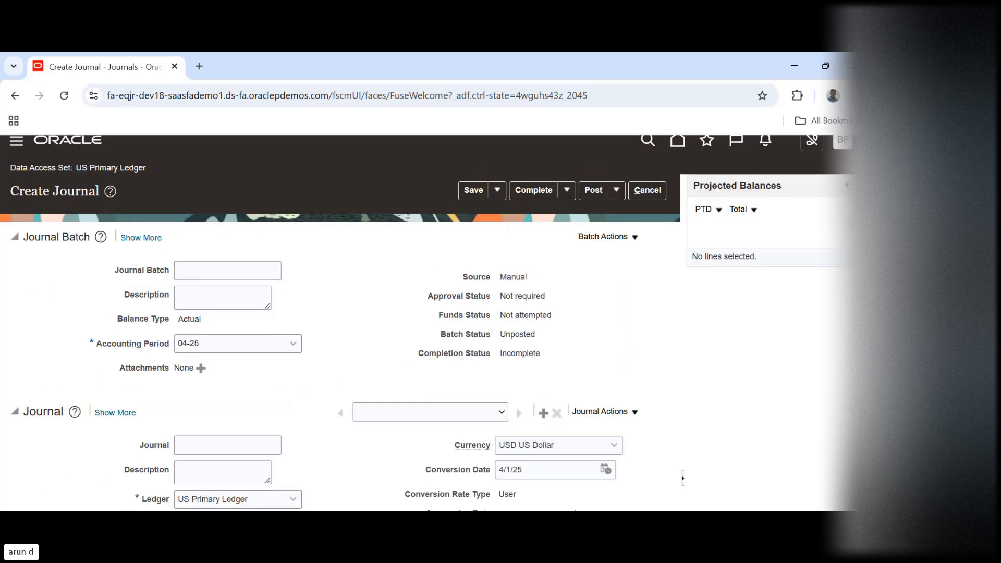
pyautogui.doubleClick(502, 277)
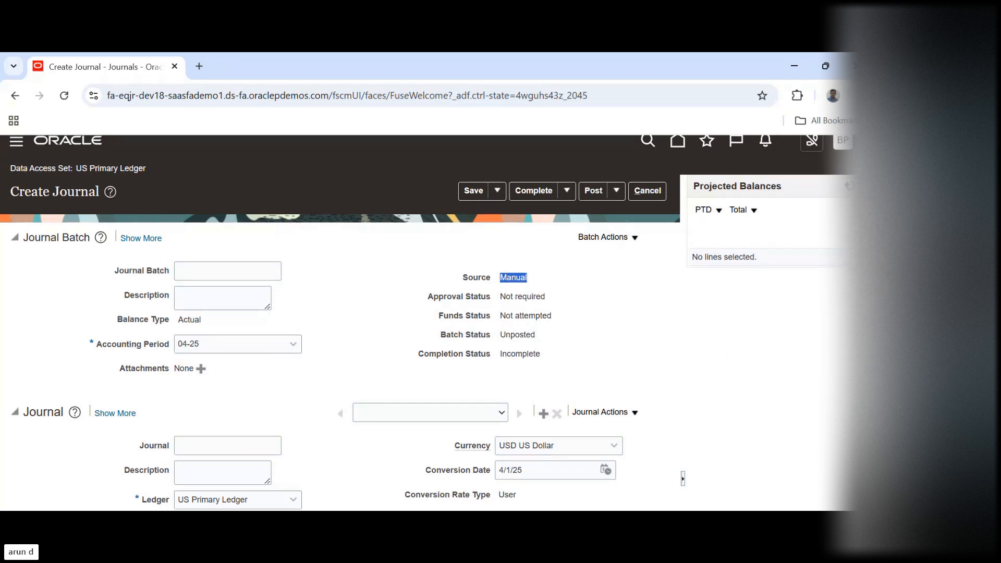
# Assign journal line 1 the account combination with account 11200 Cash, keeping the default values for the other segments
pyautogui.scroll(-5, 841, 403)
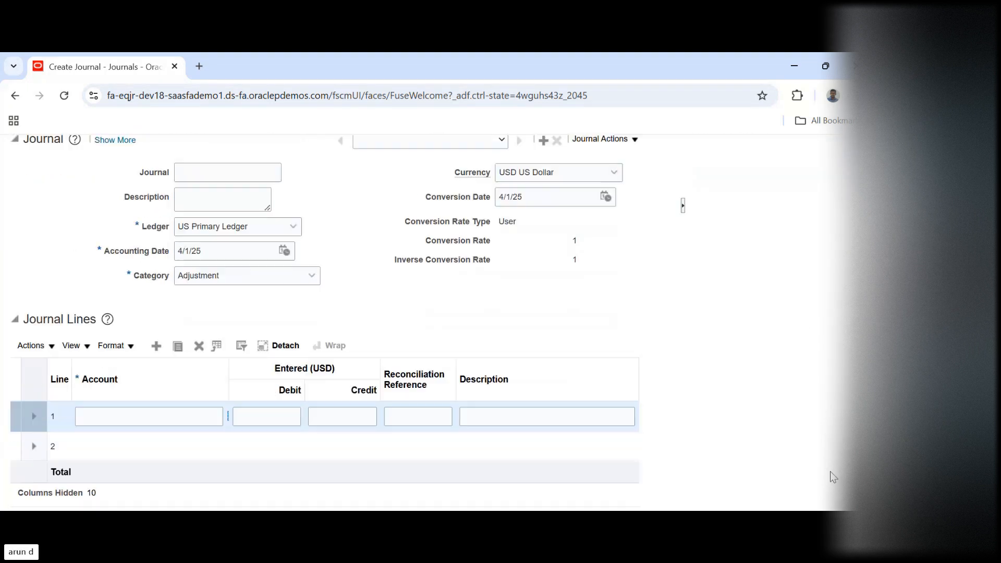
pyautogui.click(156, 425)
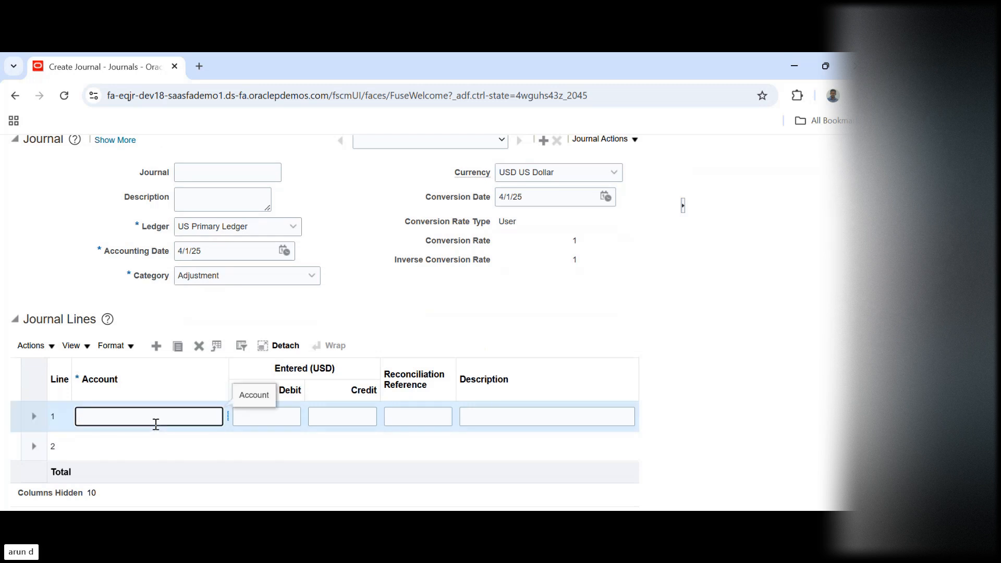
pyautogui.press('Tab')
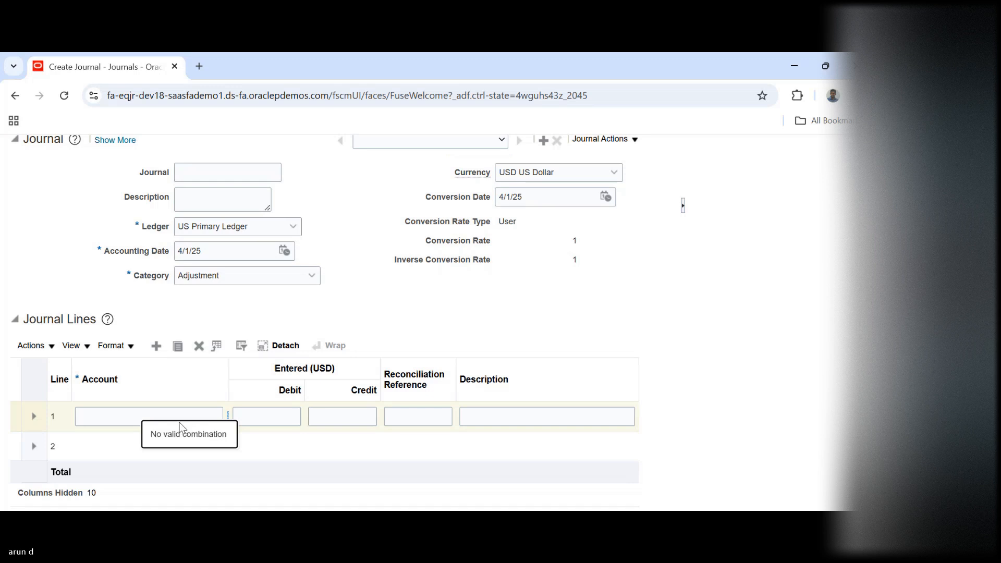
pyautogui.moveTo(227, 389); pyautogui.dragTo(241, 390)
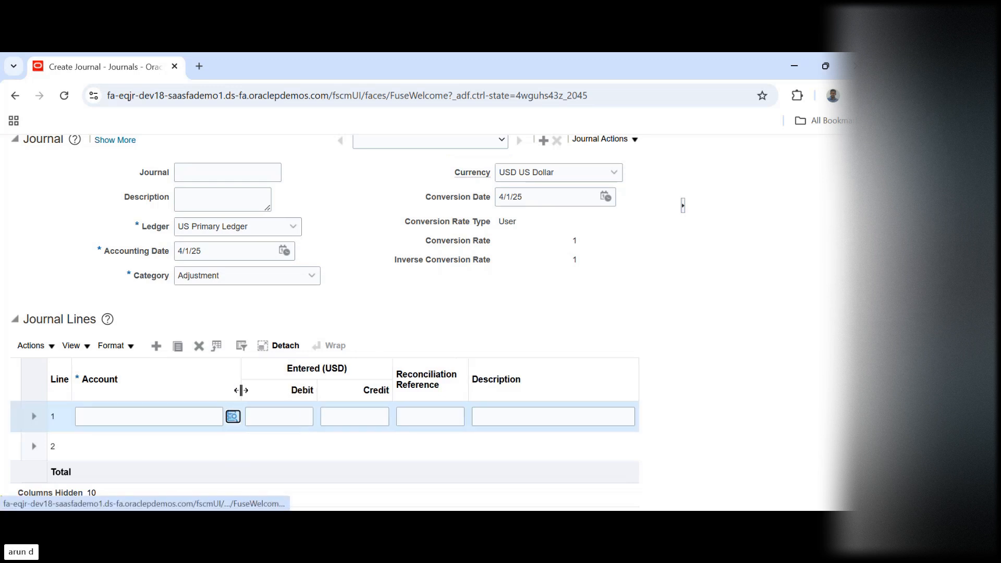
pyautogui.click(232, 419)
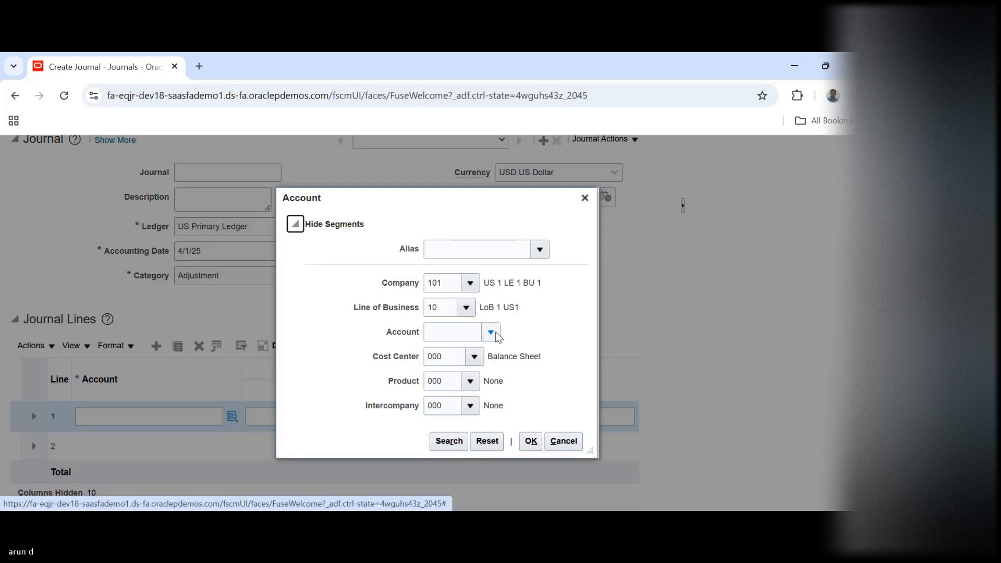
pyautogui.click(494, 333)
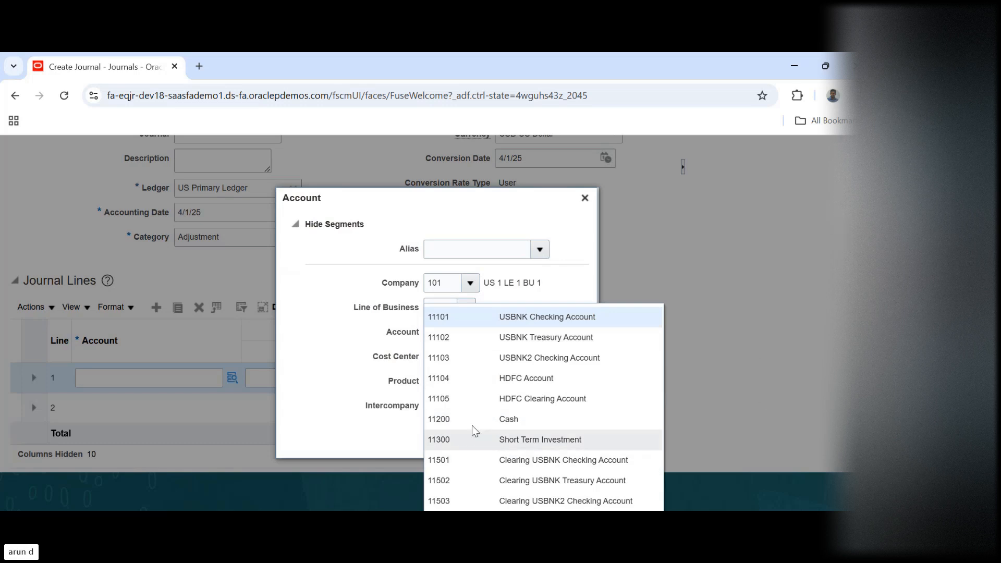
pyautogui.click(465, 422)
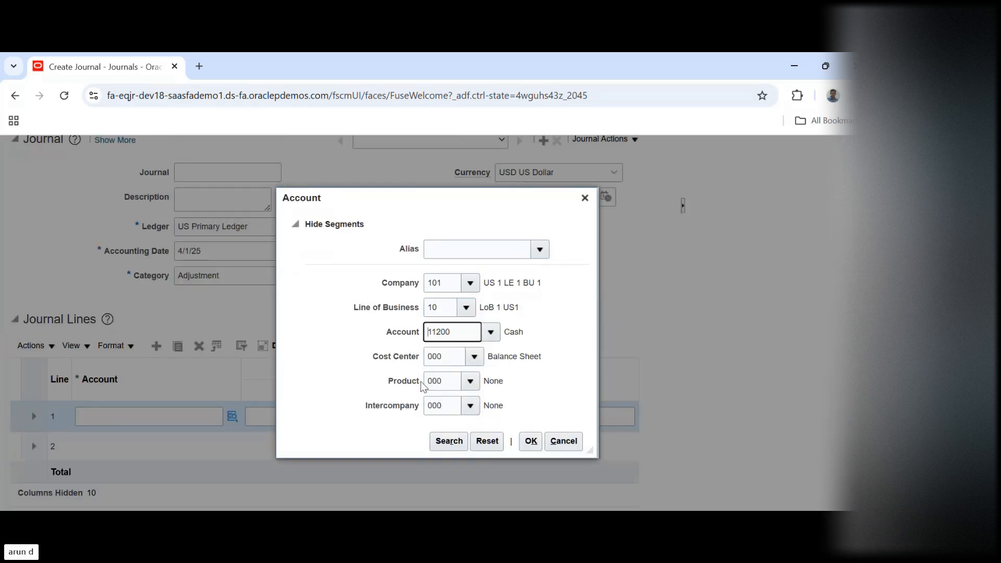
pyautogui.click(530, 440)
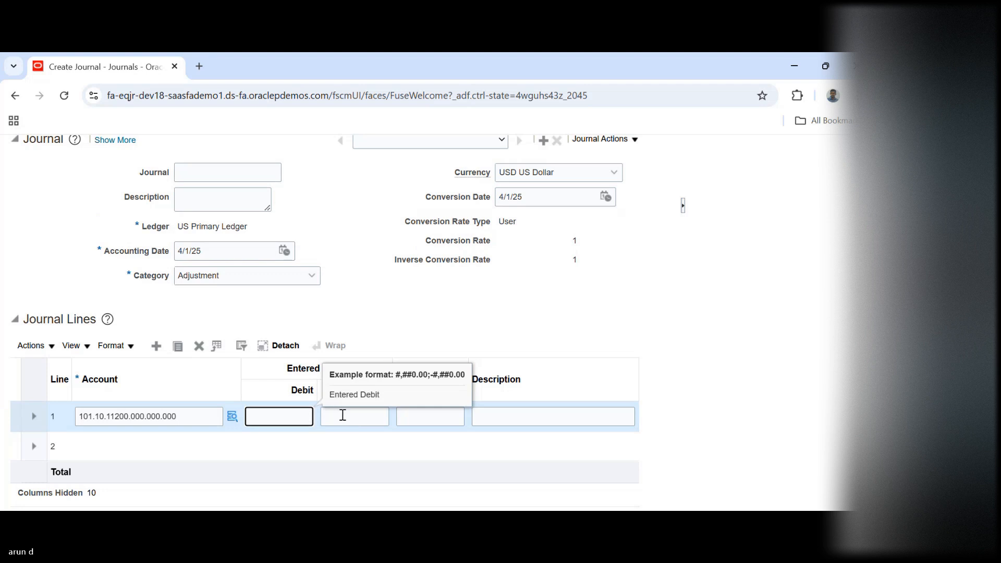
# Enter a credit of 10,000.00 USD on journal line 1
pyautogui.click(343, 415)
pyautogui.write('1')
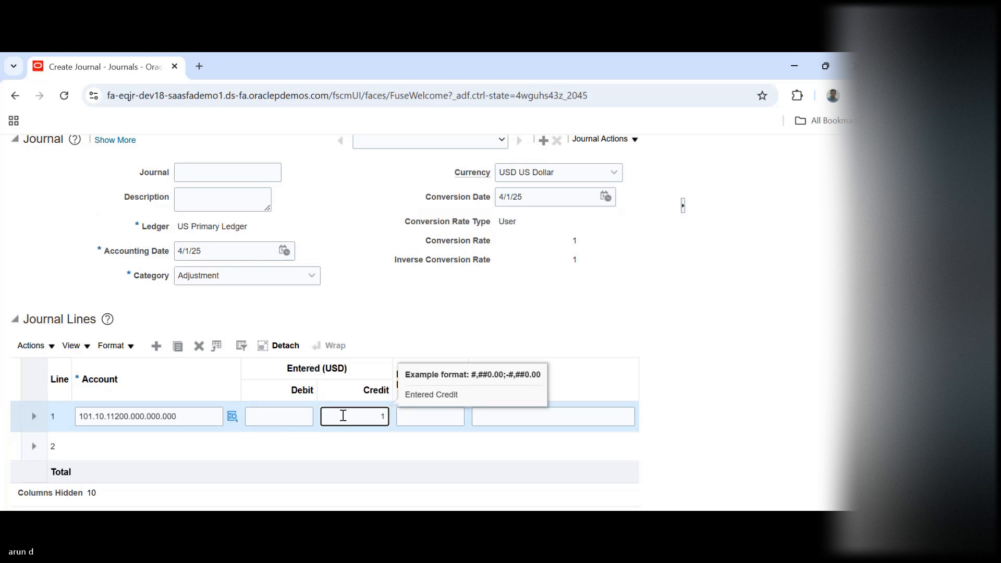
pyautogui.write('0000')
pyautogui.press('Tab')
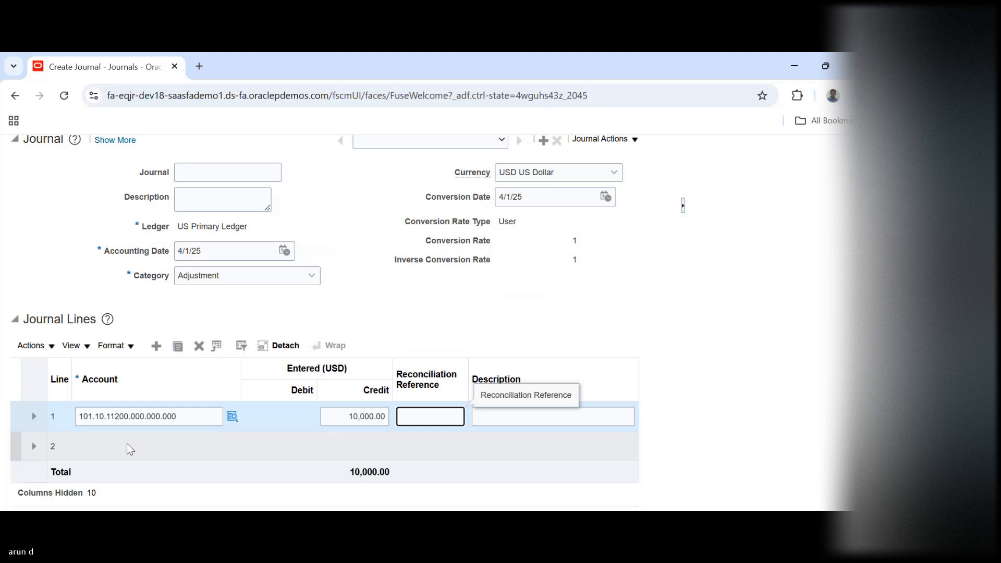
# Assign journal line 2 the account combination with account 52496 Water usage expense, found by searching descriptions for %EXP, keeping the other segment defaults
pyautogui.click(118, 439)
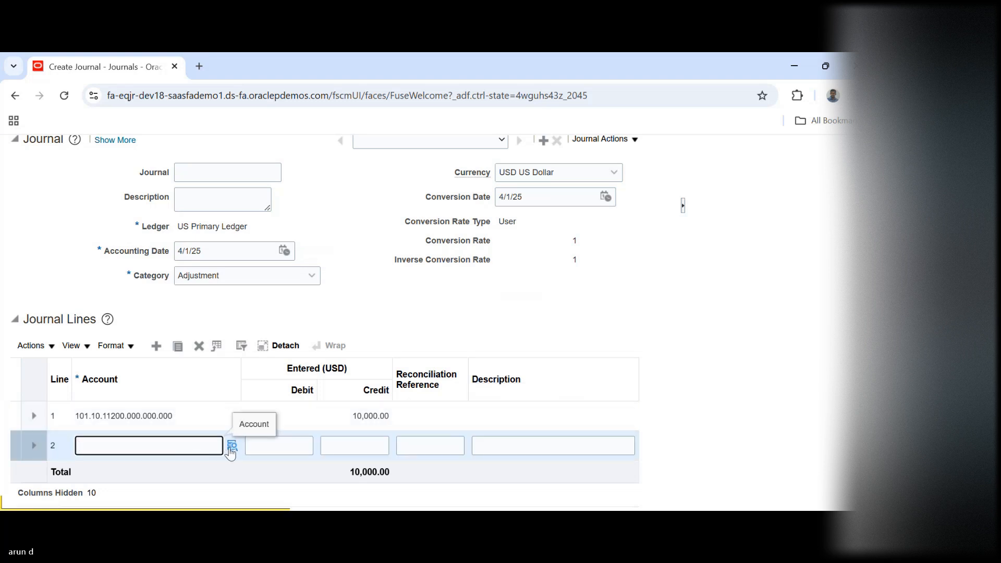
pyautogui.click(231, 446)
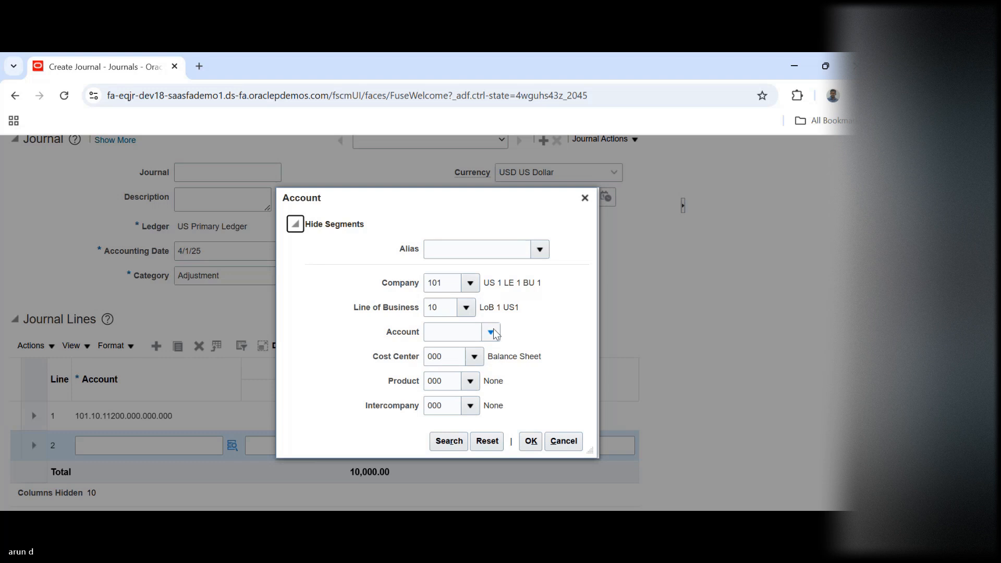
pyautogui.click(495, 334)
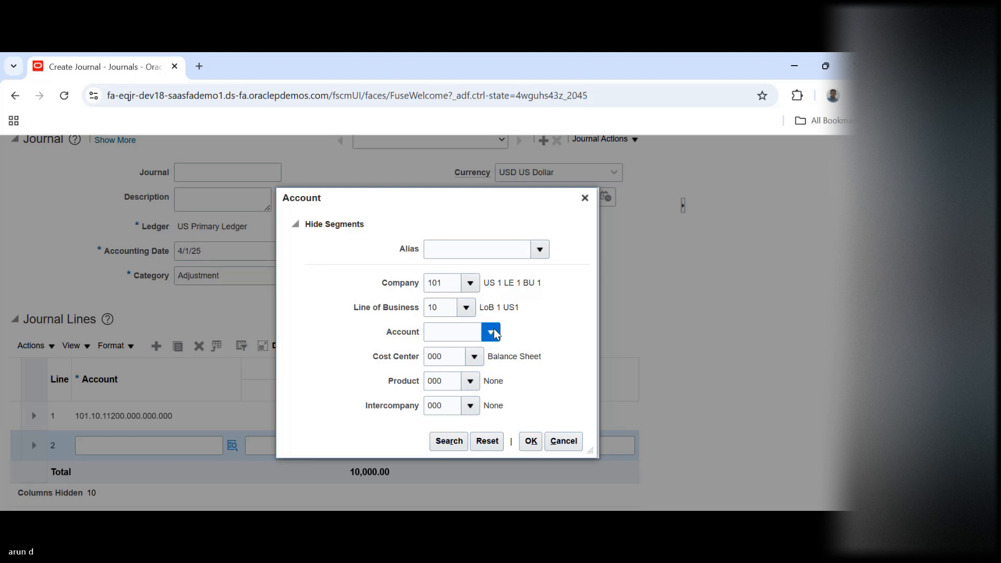
pyautogui.click(495, 334)
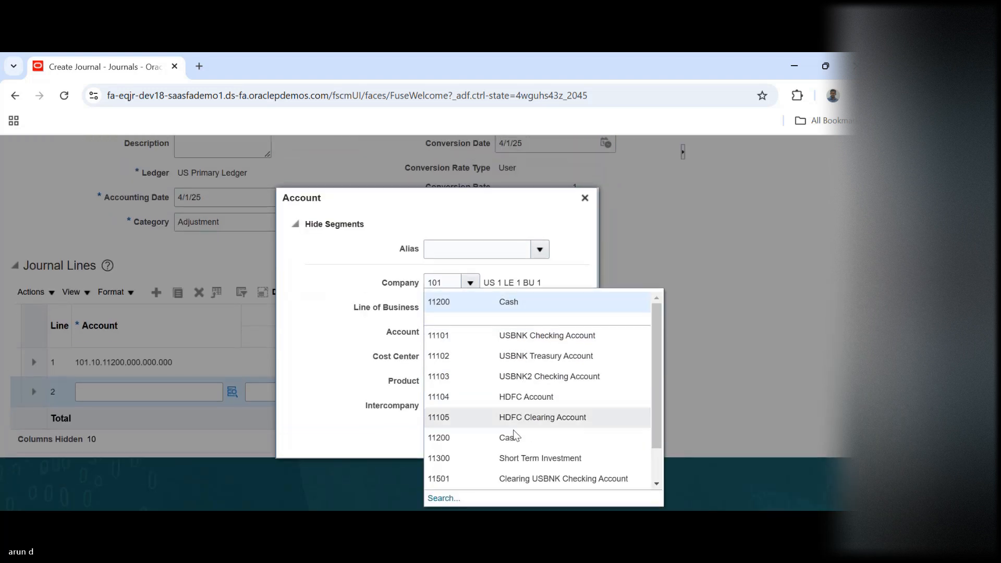
pyautogui.click(440, 498)
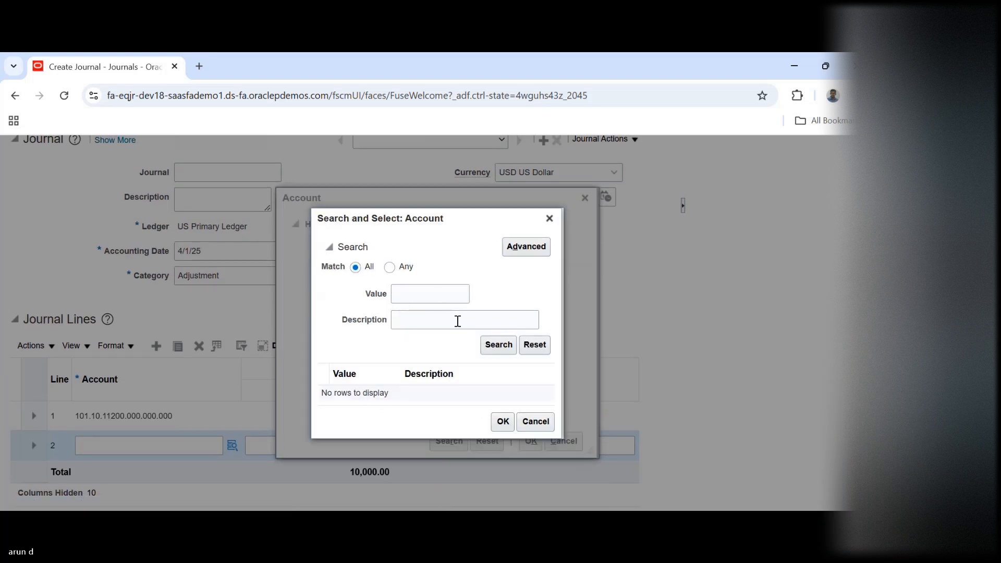
pyautogui.click(458, 321)
pyautogui.write('%EXP')
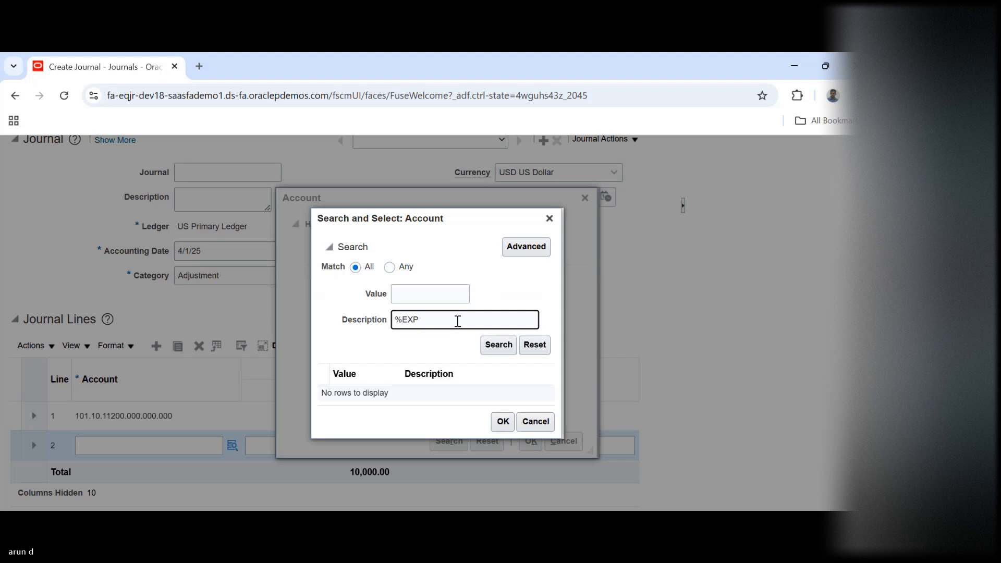
pyautogui.press('Return')
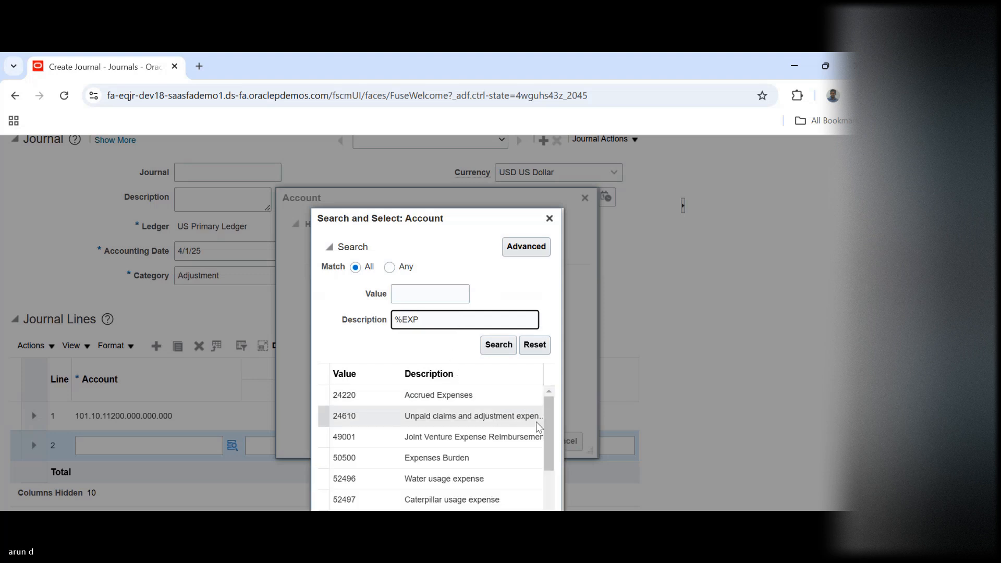
pyautogui.click(451, 479)
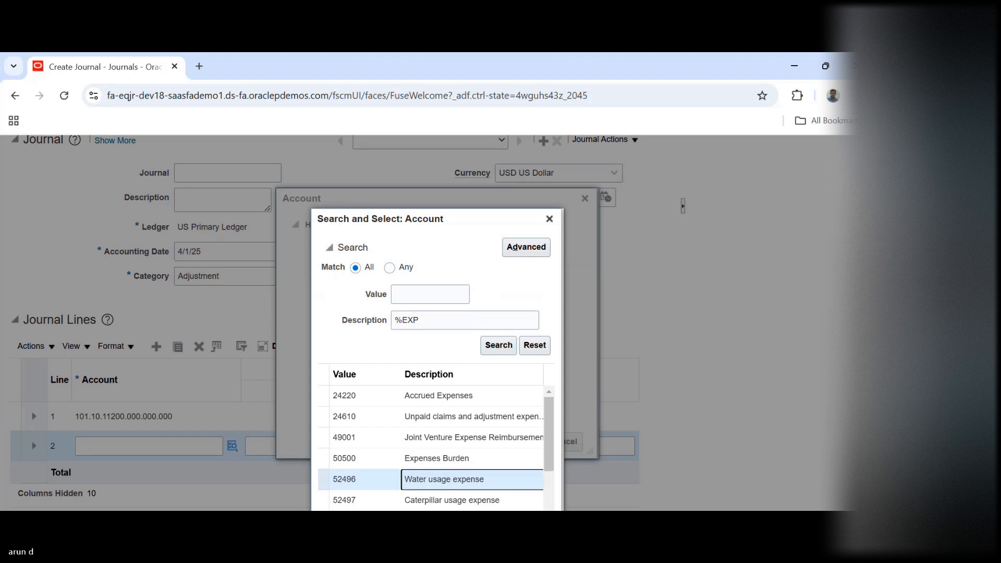
pyautogui.scroll(-3, 845, 400)
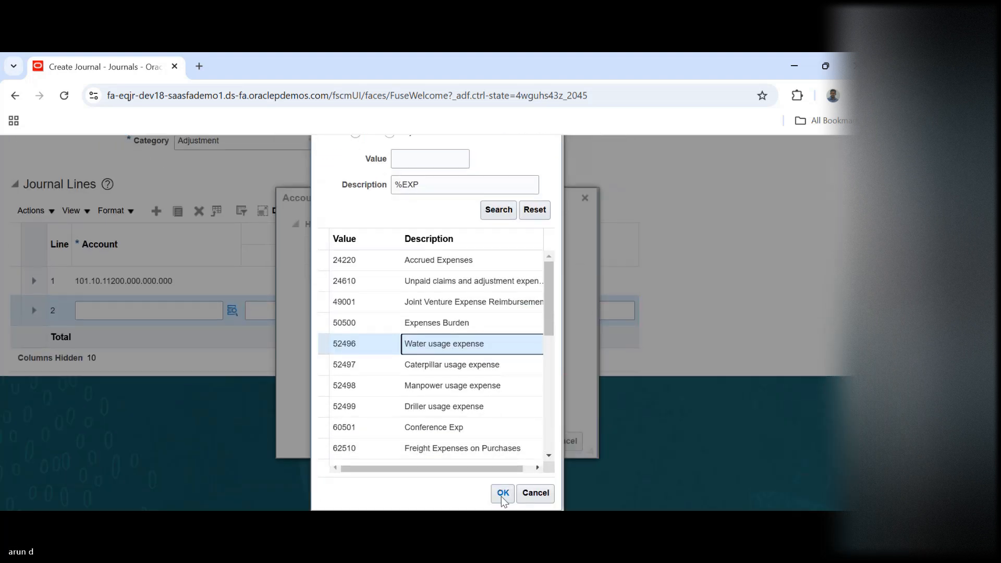
pyautogui.click(501, 496)
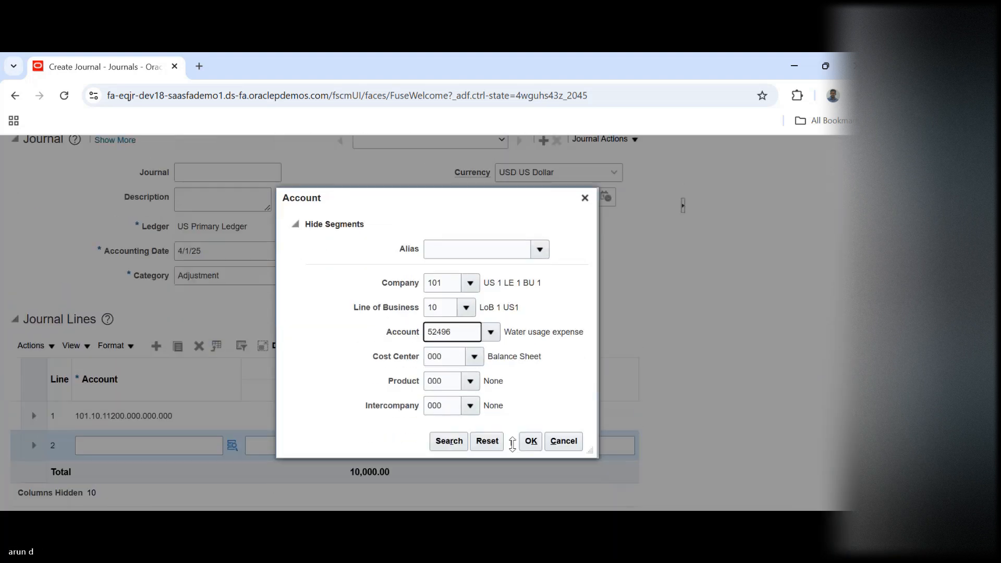
pyautogui.click(530, 441)
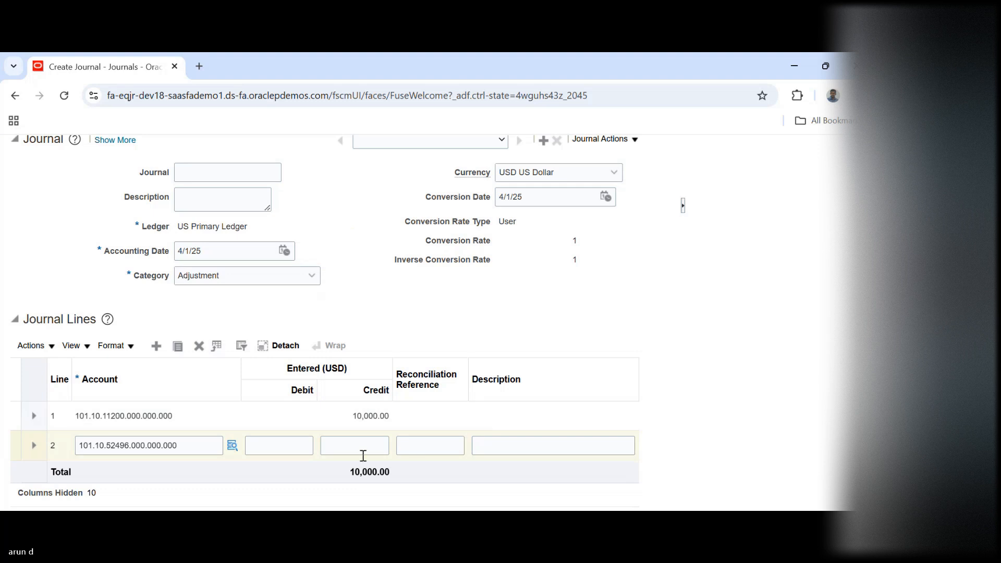
# Enter a debit of 10,000.00 USD on journal line 2
pyautogui.click(284, 443)
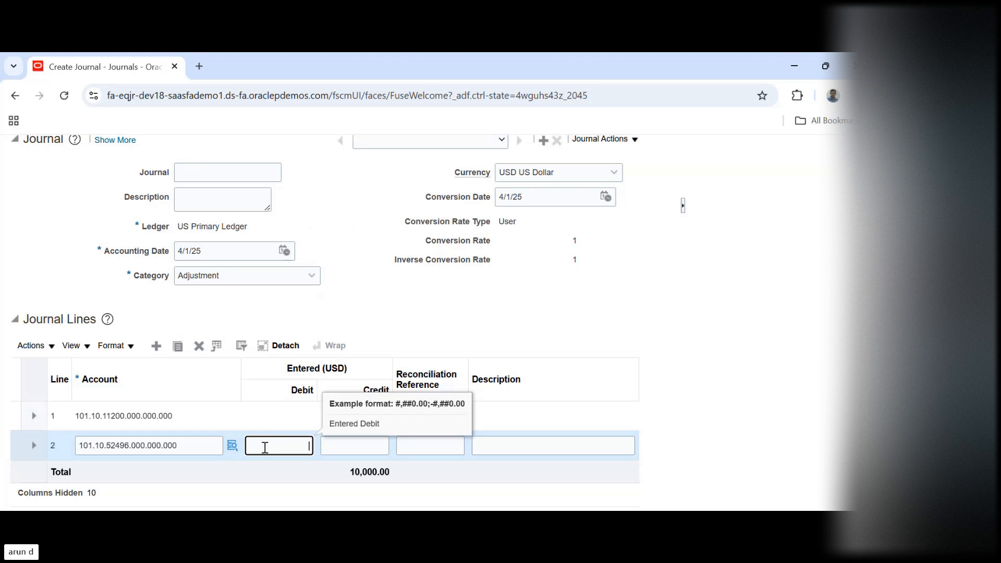
pyautogui.write('10000')
pyautogui.press('Tab')
pyautogui.press('Tab')
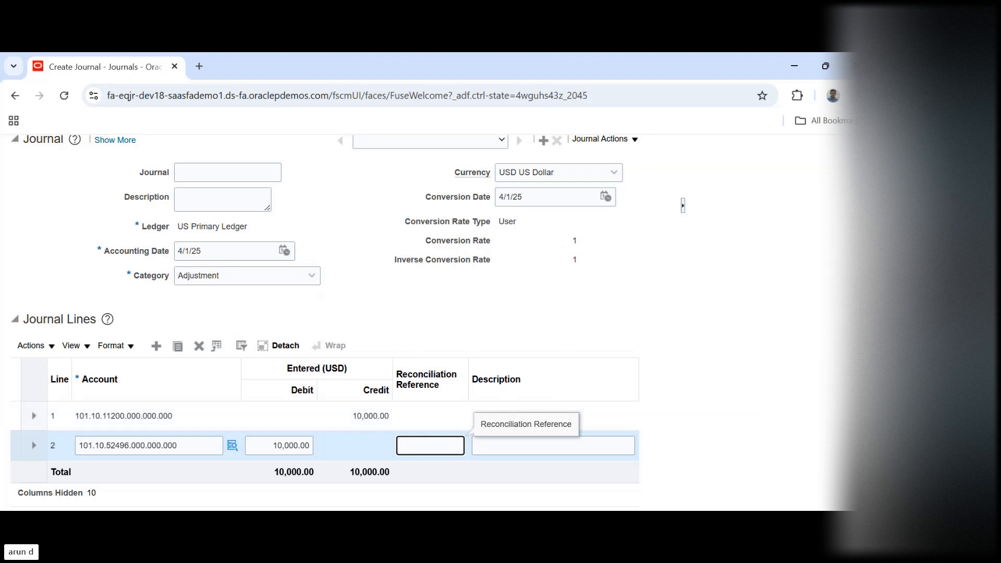
# Check the journal's conversion rate type, post the journal and acknowledge the process submission
pyautogui.scroll(1, 348, 323)
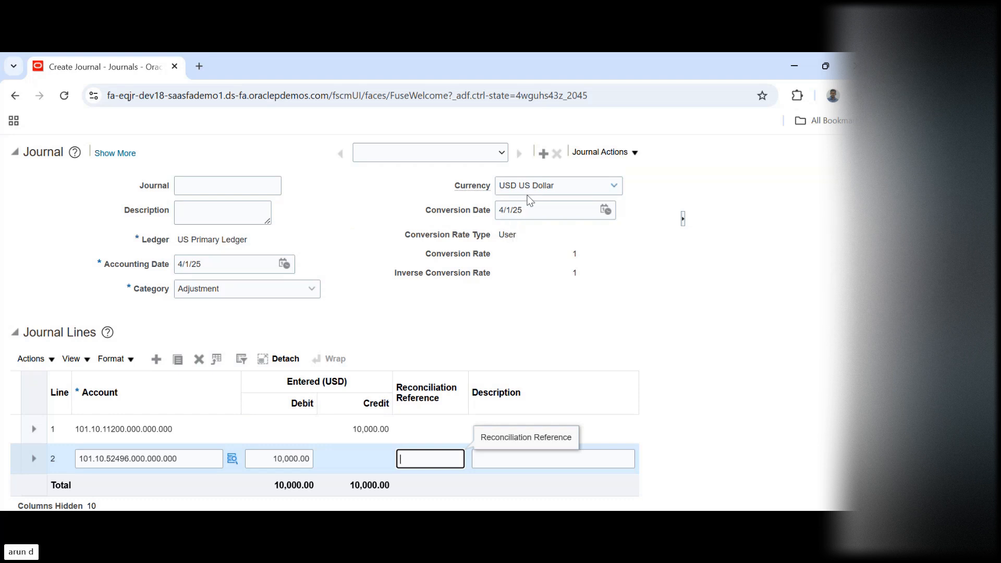
pyautogui.doubleClick(506, 236)
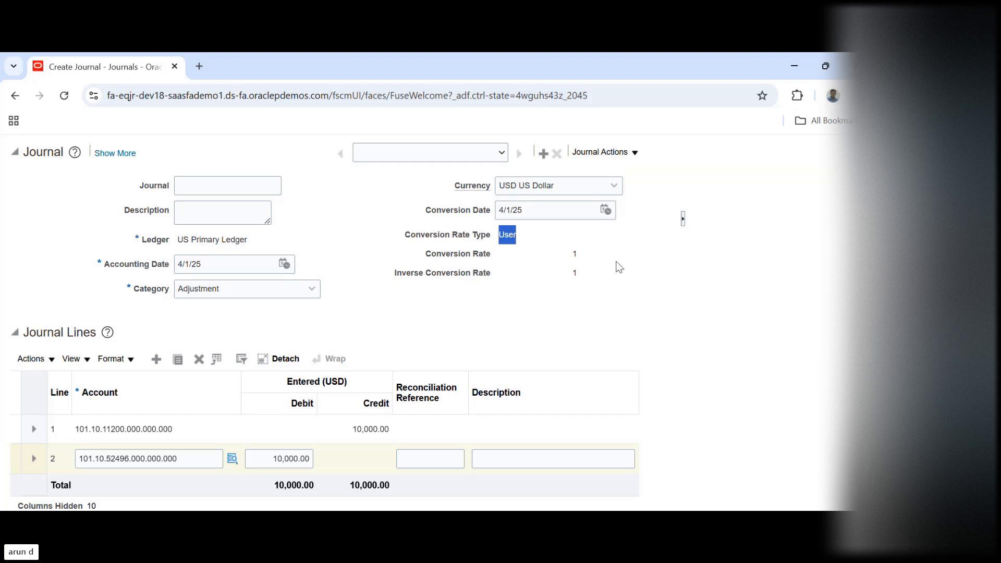
pyautogui.scroll(5, 339, 313)
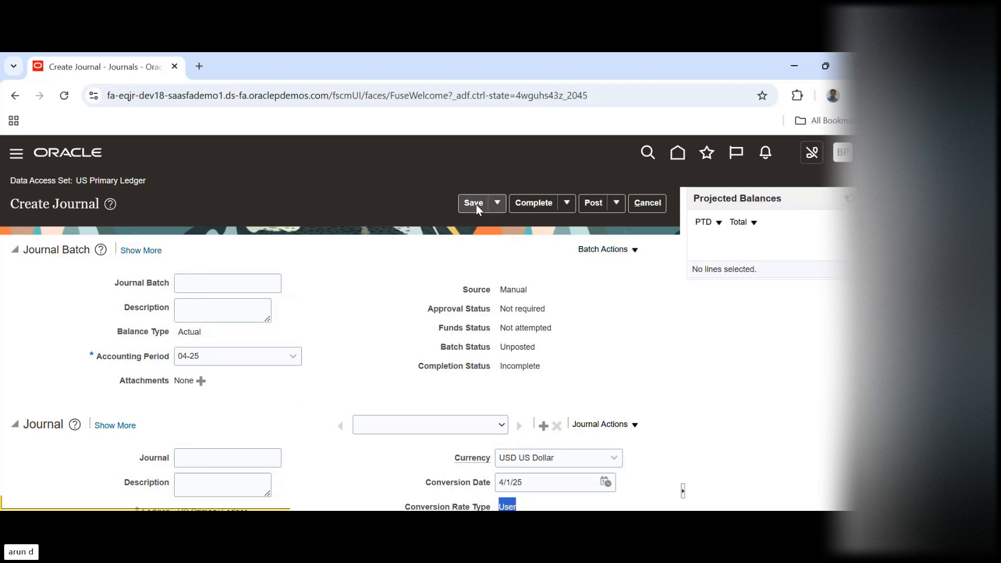
pyautogui.click(593, 206)
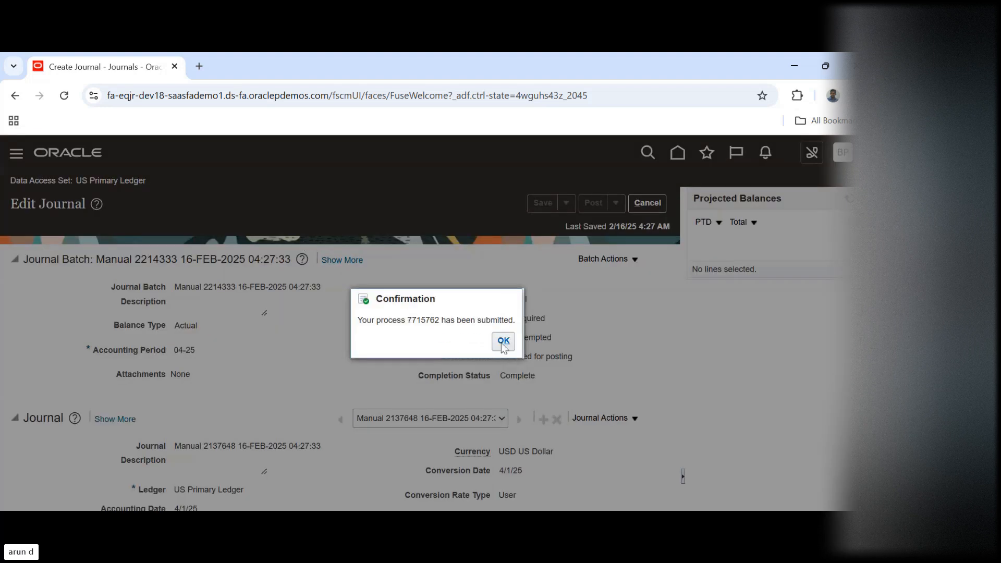
pyautogui.click(503, 340)
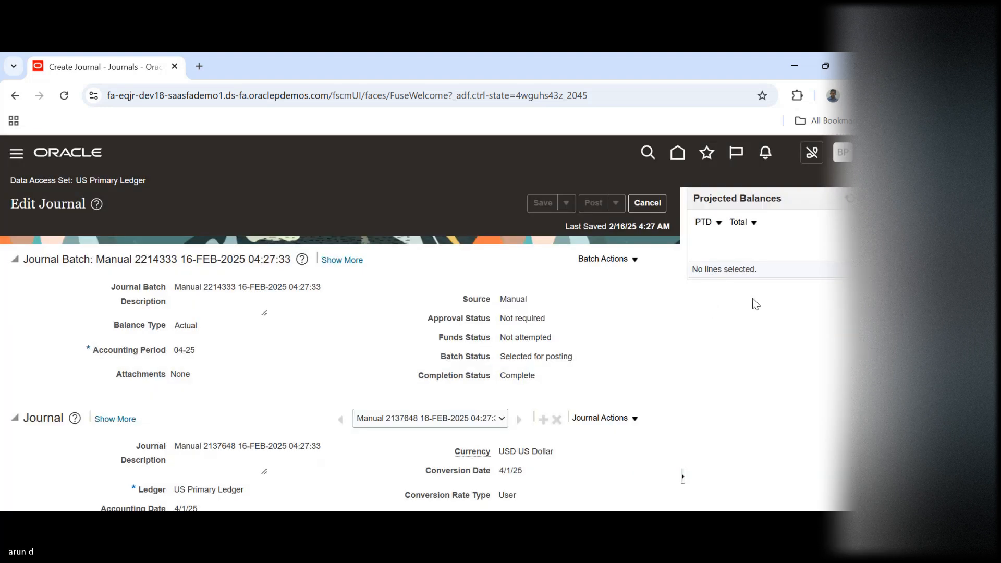
# Check the submitted journal's batch name and leave the journal
pyautogui.scroll(-1, 428, 323)
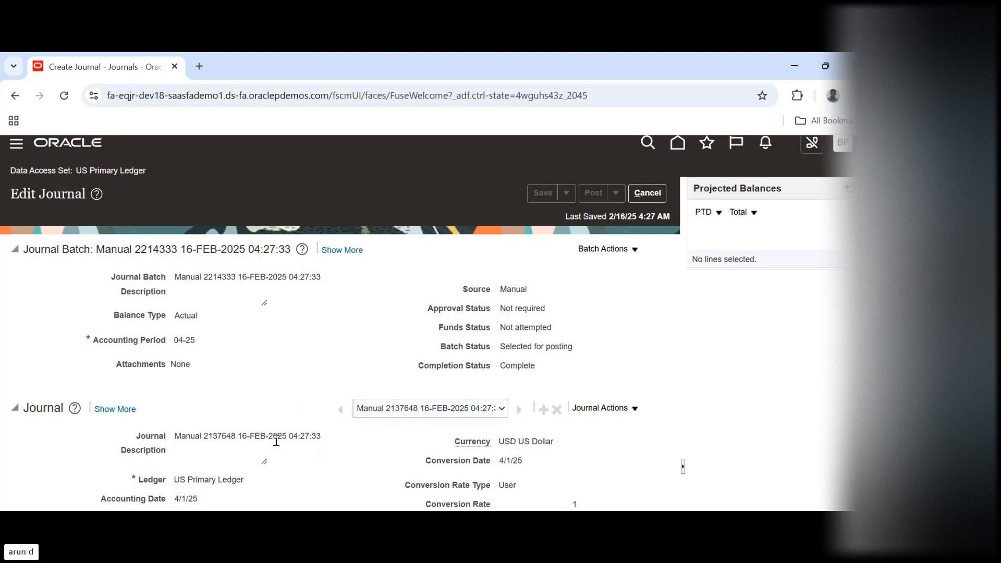
pyautogui.doubleClick(180, 278)
pyautogui.scroll(1, 791, 280)
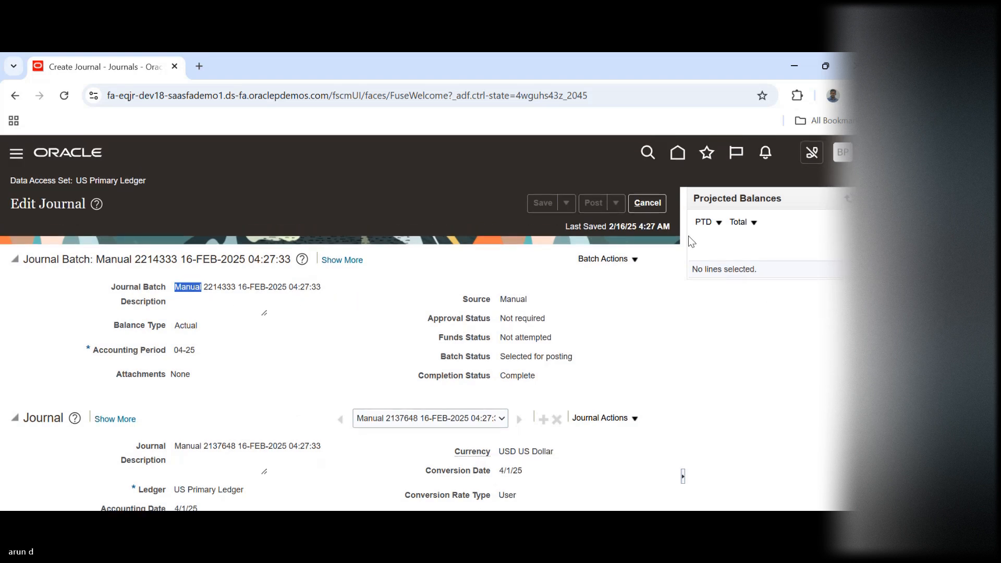
pyautogui.click(645, 203)
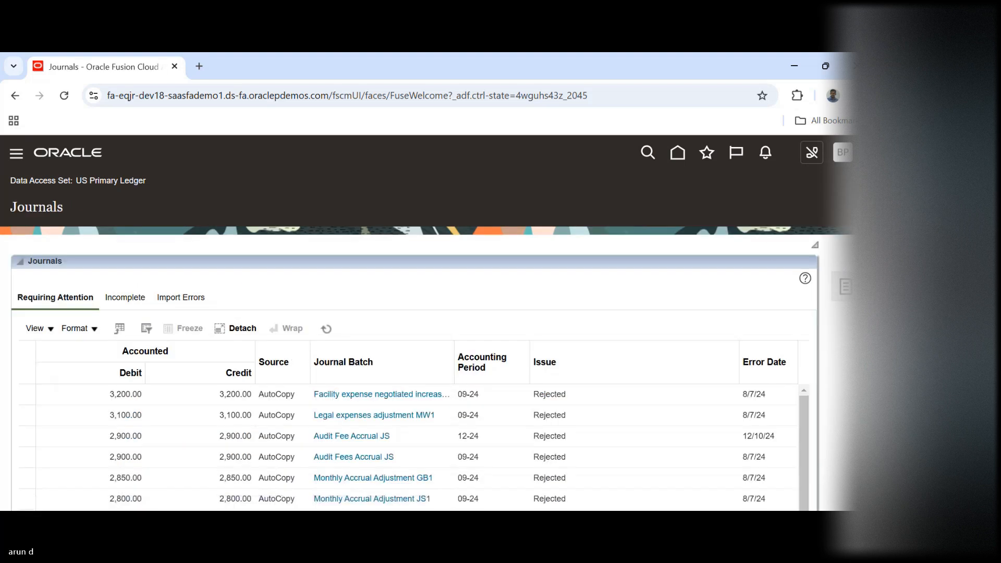
# Go to Manage Journals and search for the journals of accounting period 04-25
pyautogui.click(845, 286)
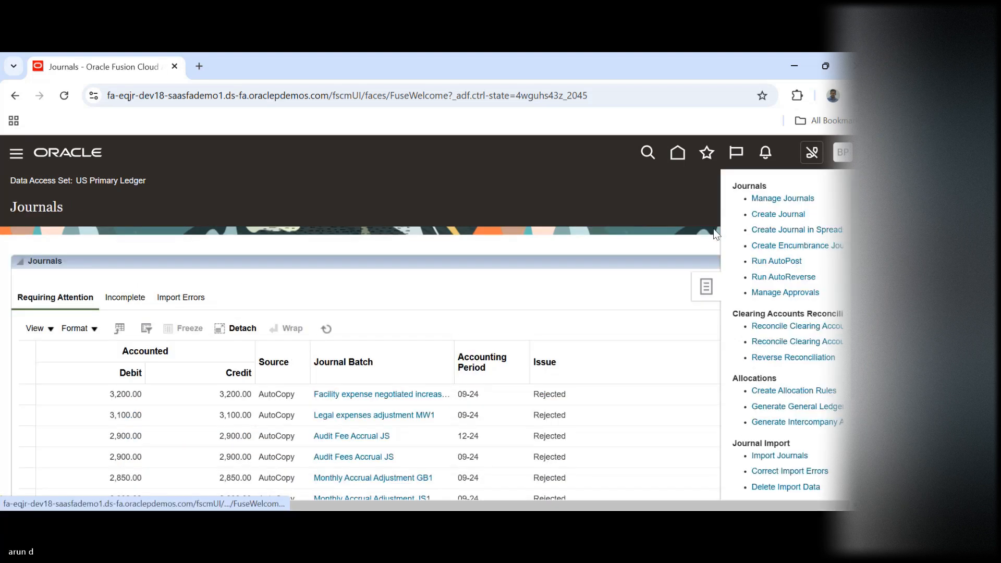
pyautogui.click(764, 199)
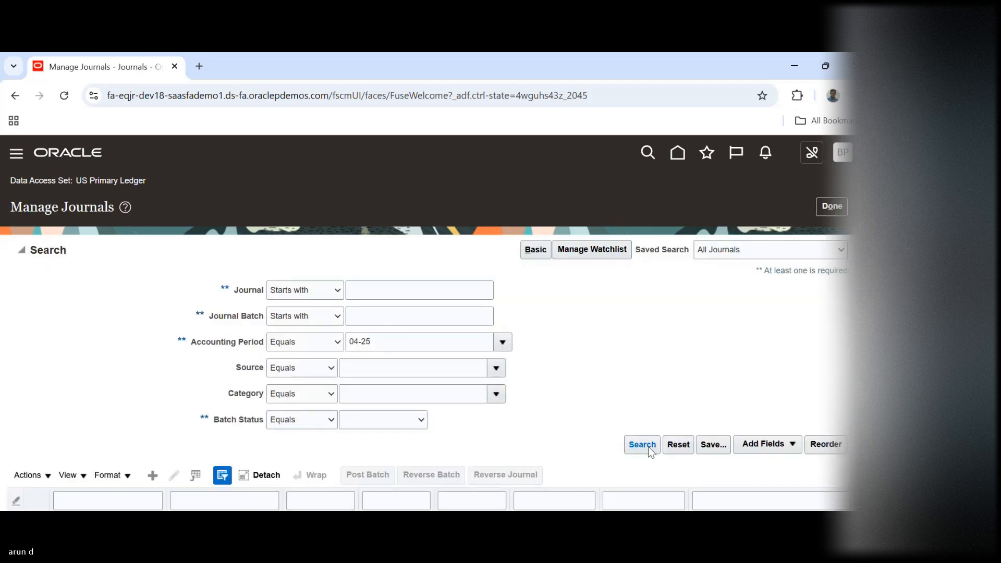
pyautogui.click(651, 452)
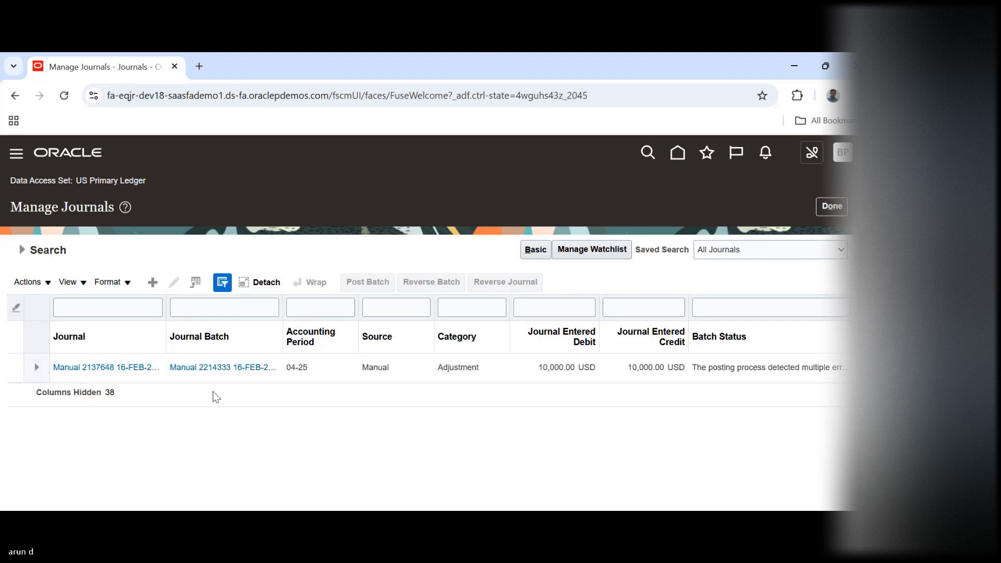
# Open the manual adjustment journal from the search results and review its batch status, header details and lines
pyautogui.click(119, 367)
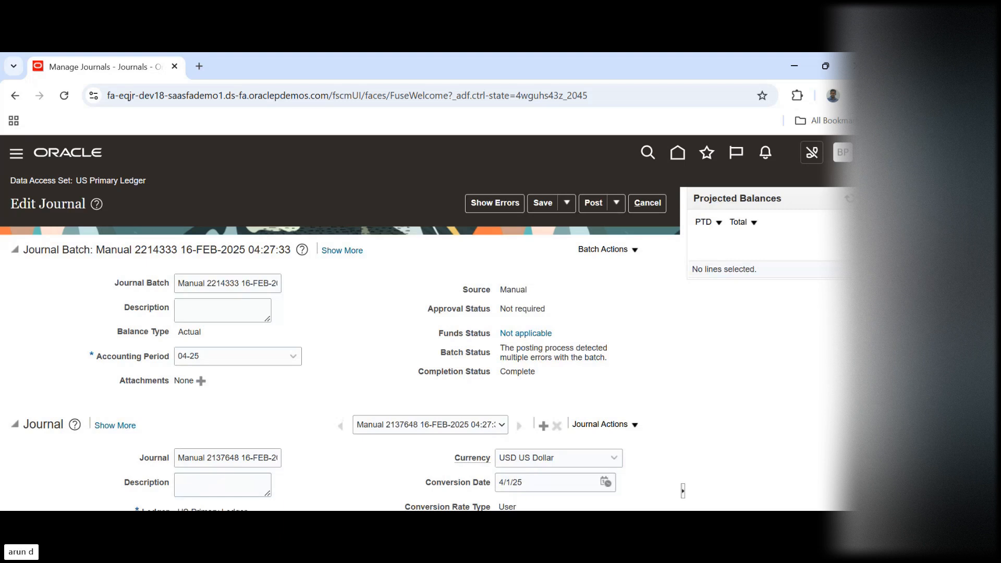
pyautogui.scroll(-3, 151, 386)
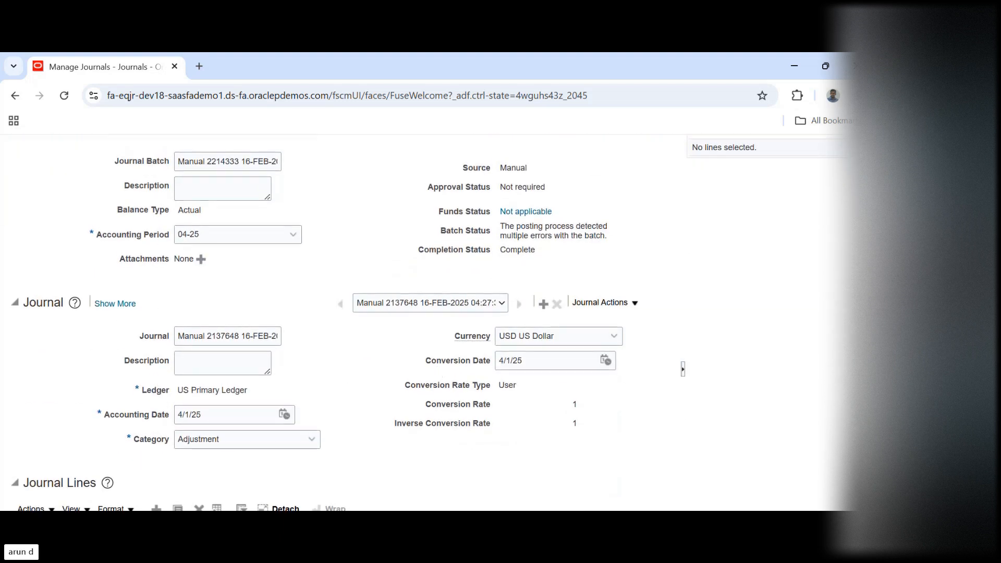
pyautogui.scroll(-3, 840, 412)
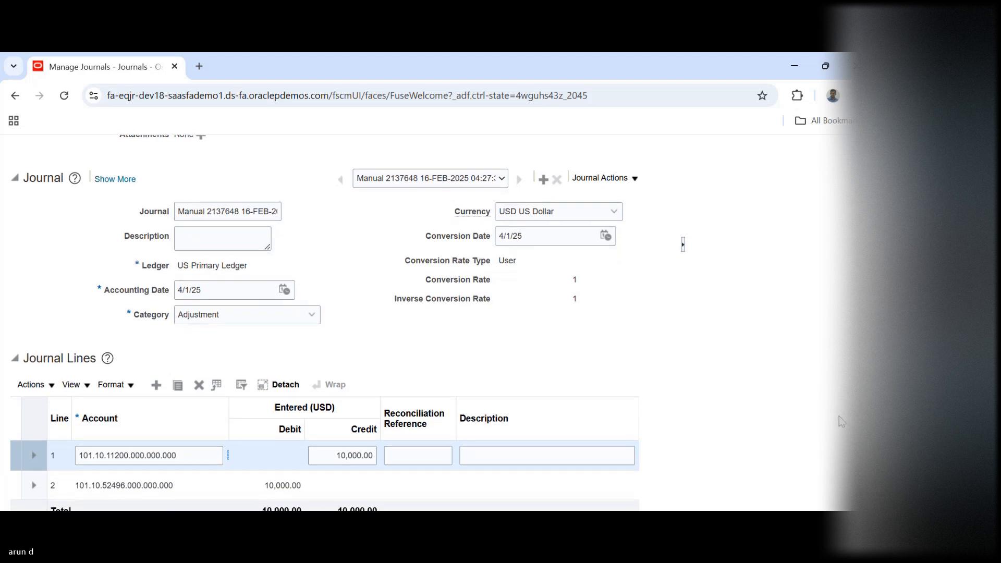
pyautogui.scroll(1, 841, 415)
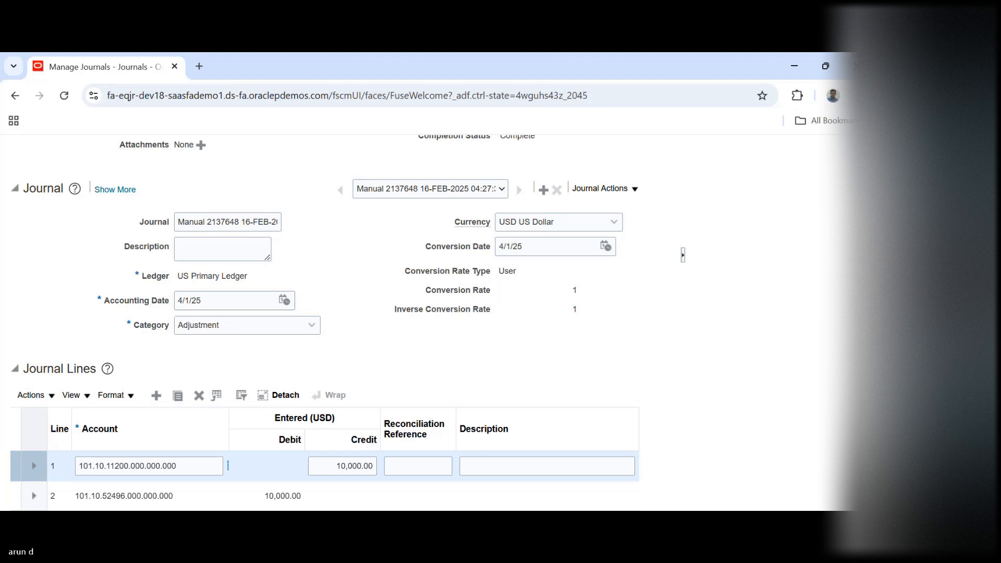
pyautogui.scroll(1, 347, 322)
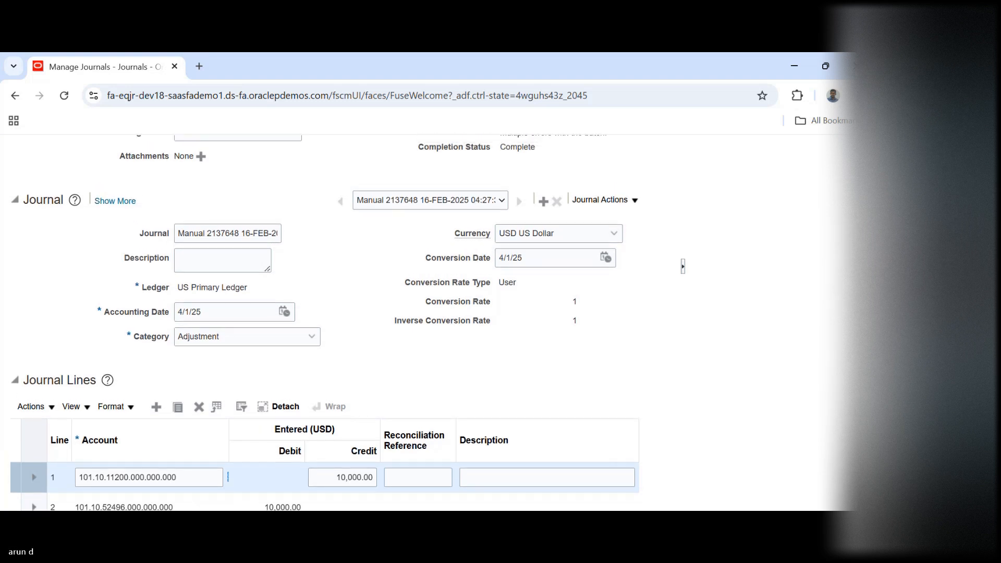
pyautogui.scroll(5, 348, 323)
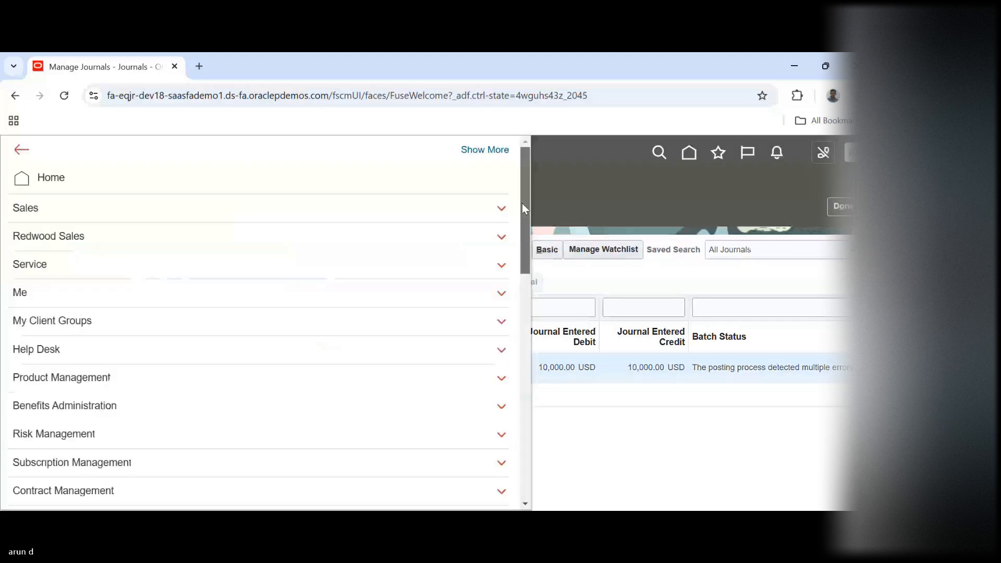
# Go to Scheduled Processes and refresh the list of processes
pyautogui.scroll(-10, 523, 208)
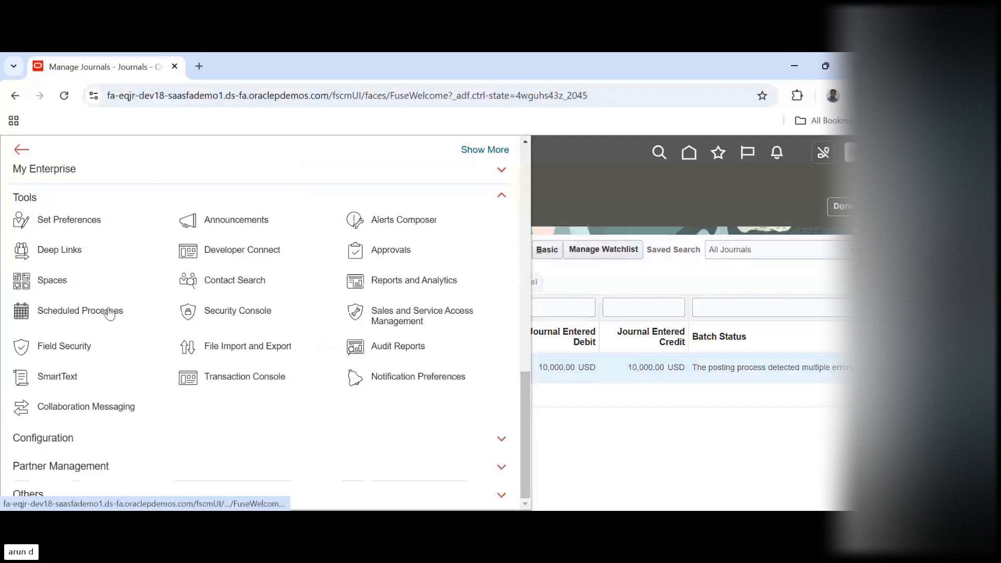
pyautogui.click(109, 309)
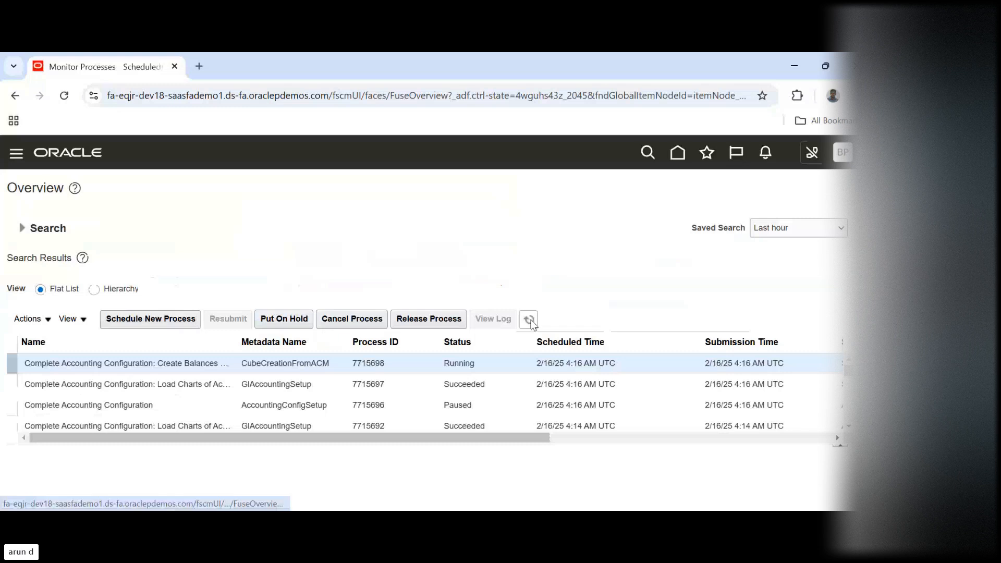
pyautogui.click(531, 320)
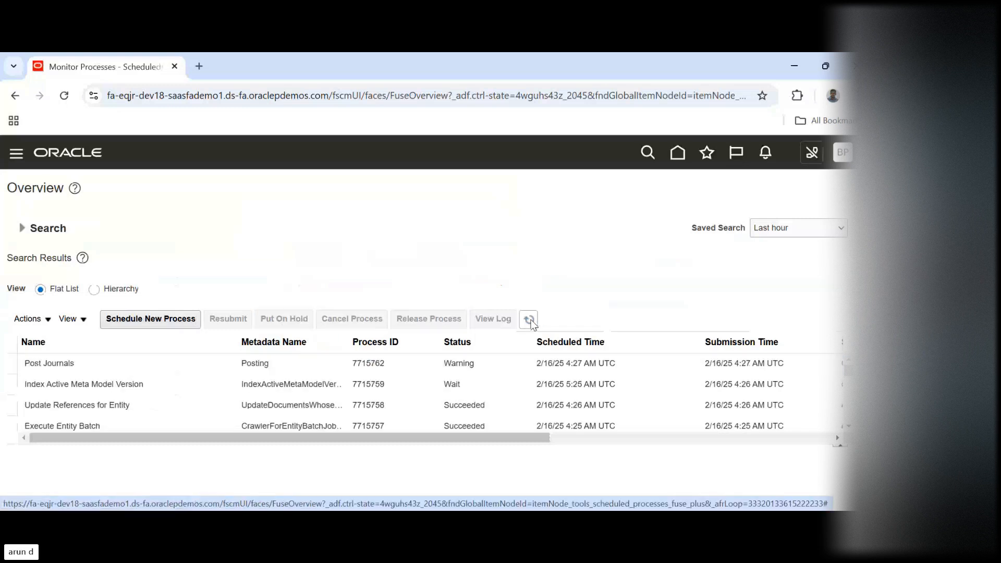
# Select the Post Journals process, download its output text file from the attachments, and close the attachments list
pyautogui.click(451, 365)
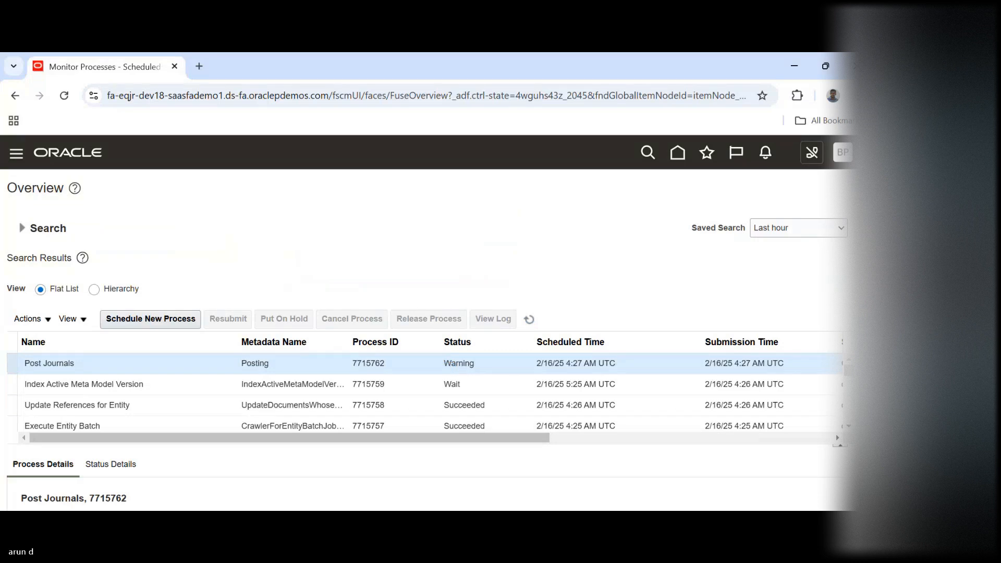
pyautogui.scroll(-3, 417, 323)
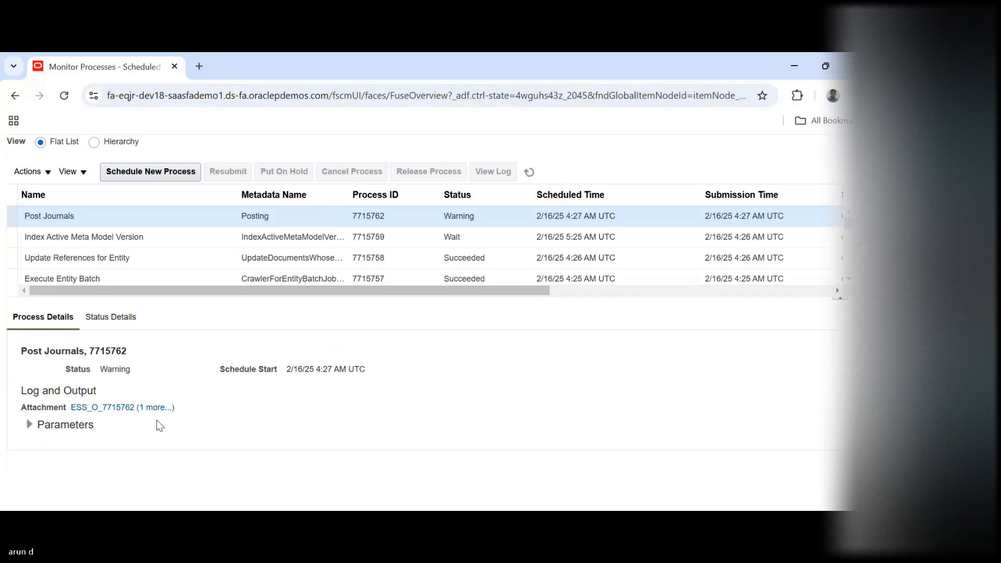
pyautogui.click(156, 407)
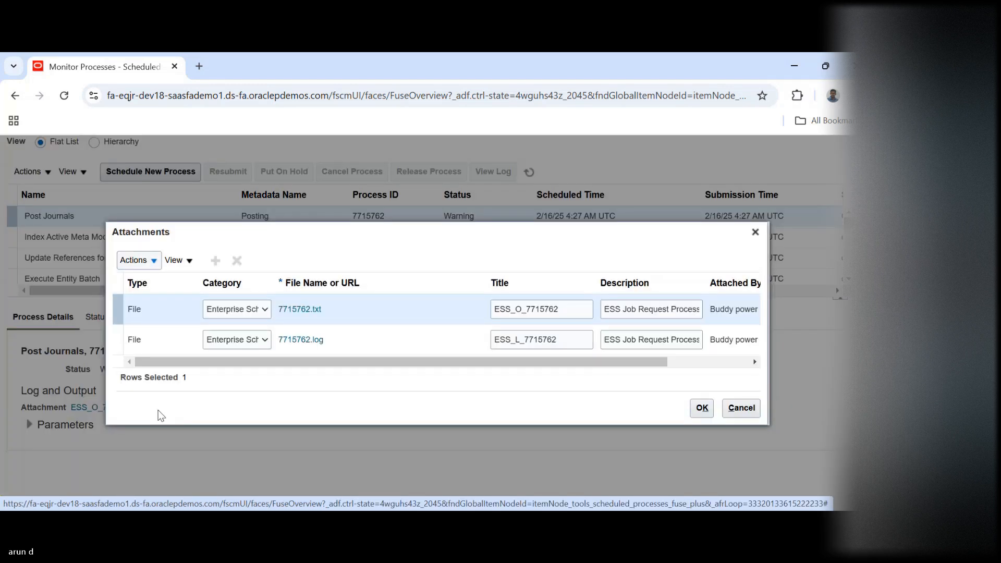
pyautogui.click(307, 310)
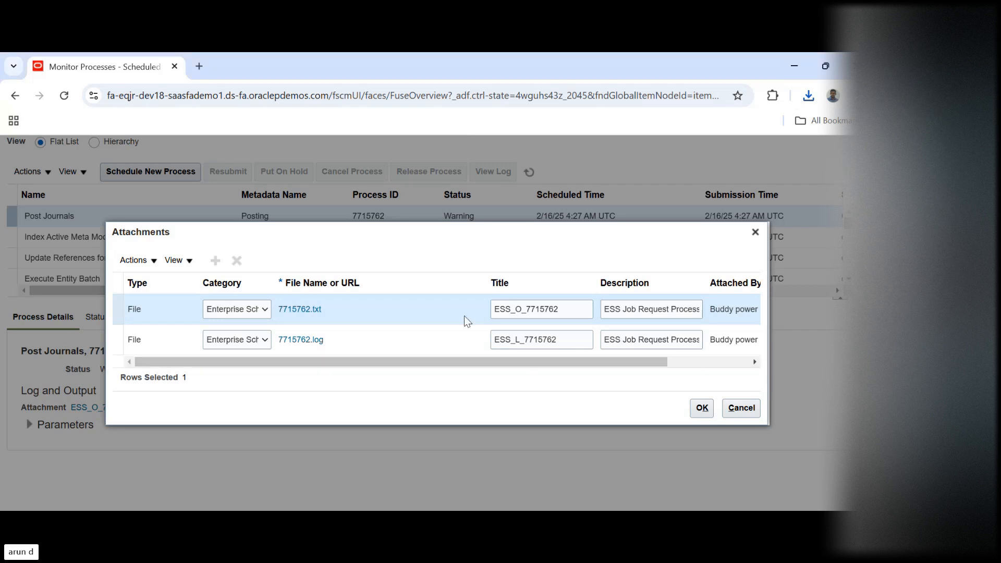
pyautogui.click(755, 232)
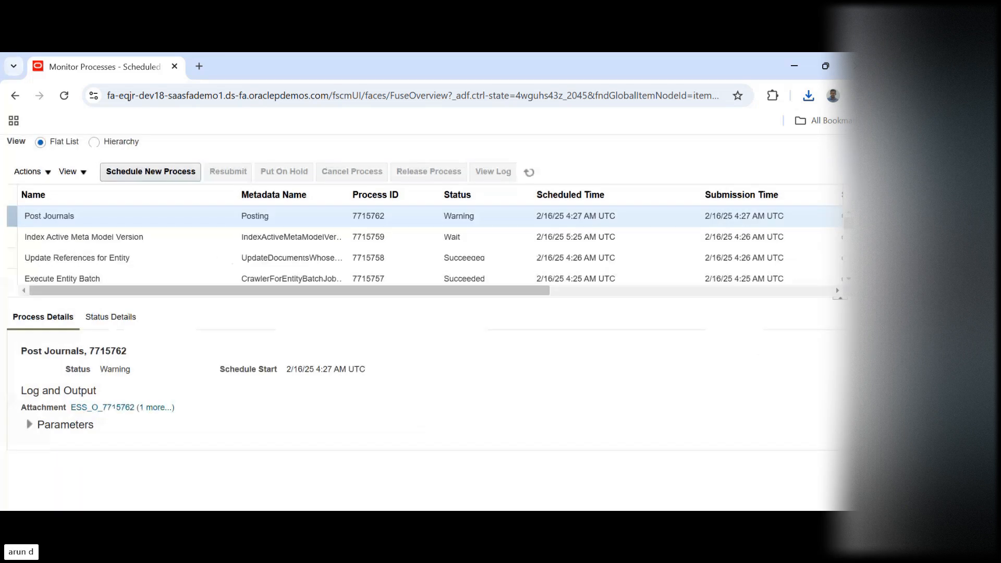
# Go to the Setup and Maintenance work area
pyautogui.click(843, 153)
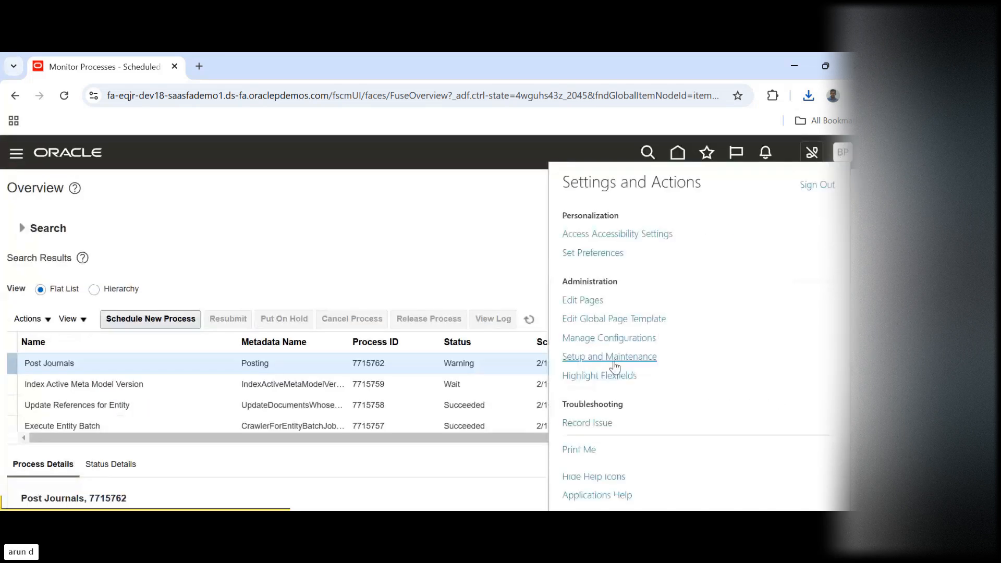
pyautogui.click(615, 359)
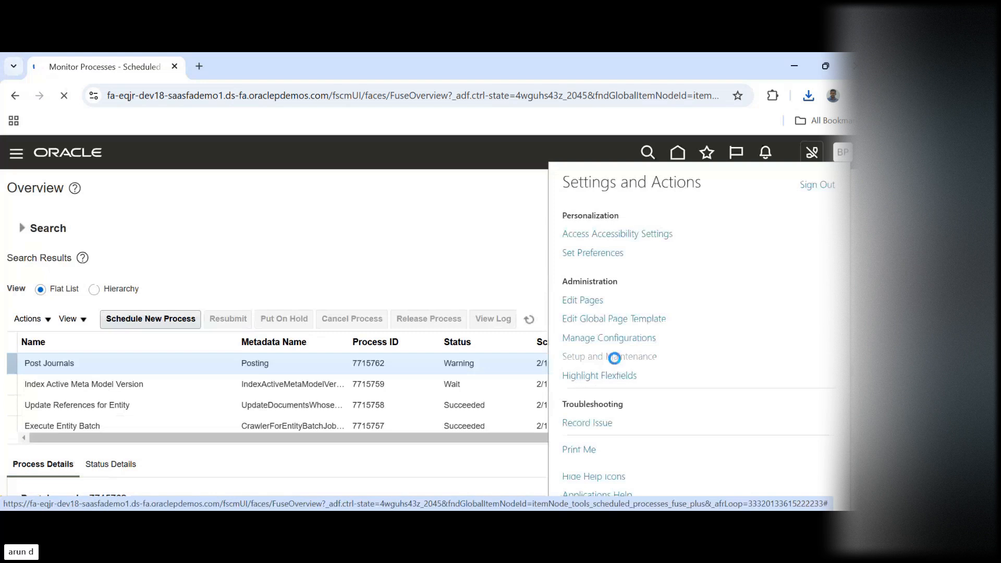
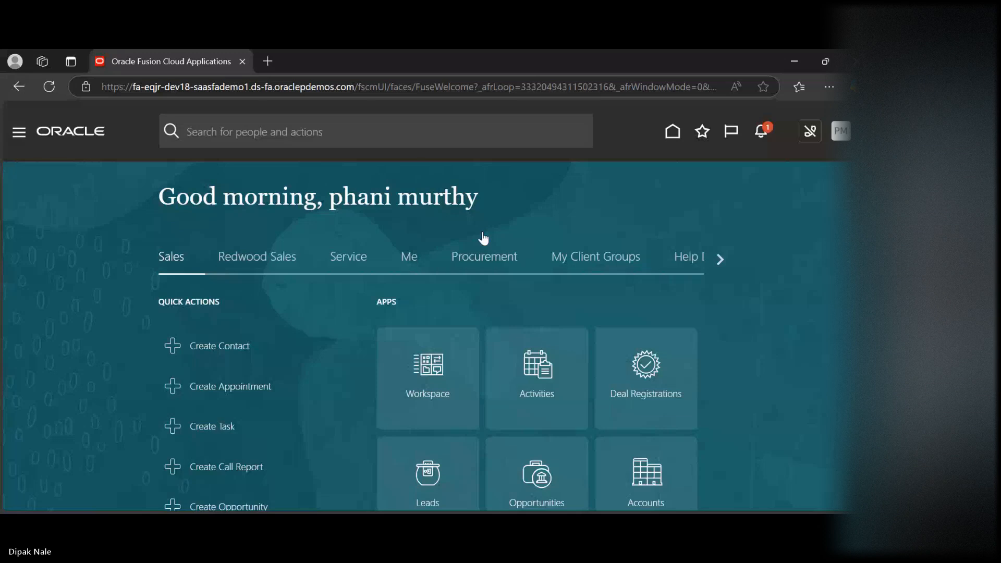
# Open the Setup and Maintenance work area from the home page's settings and actions
pyautogui.moveTo(626, 131); pyautogui.dragTo(527, 197)
pyautogui.click(527, 197)
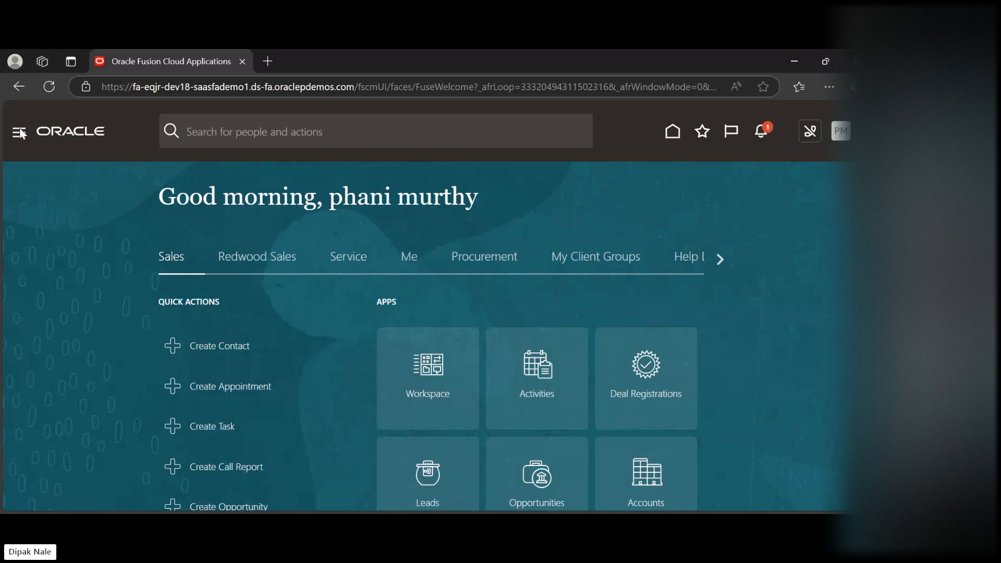
pyautogui.click(840, 133)
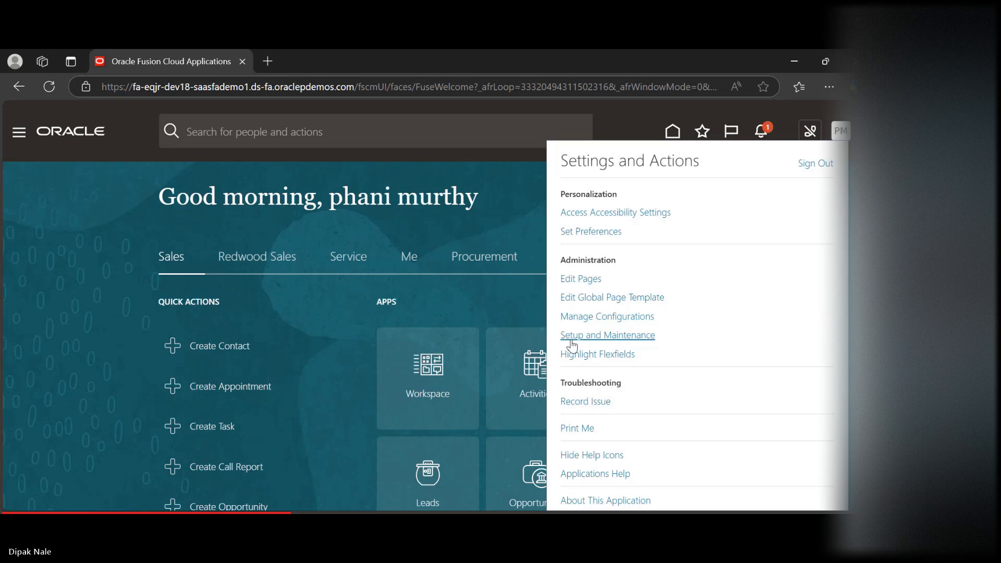
pyautogui.click(572, 341)
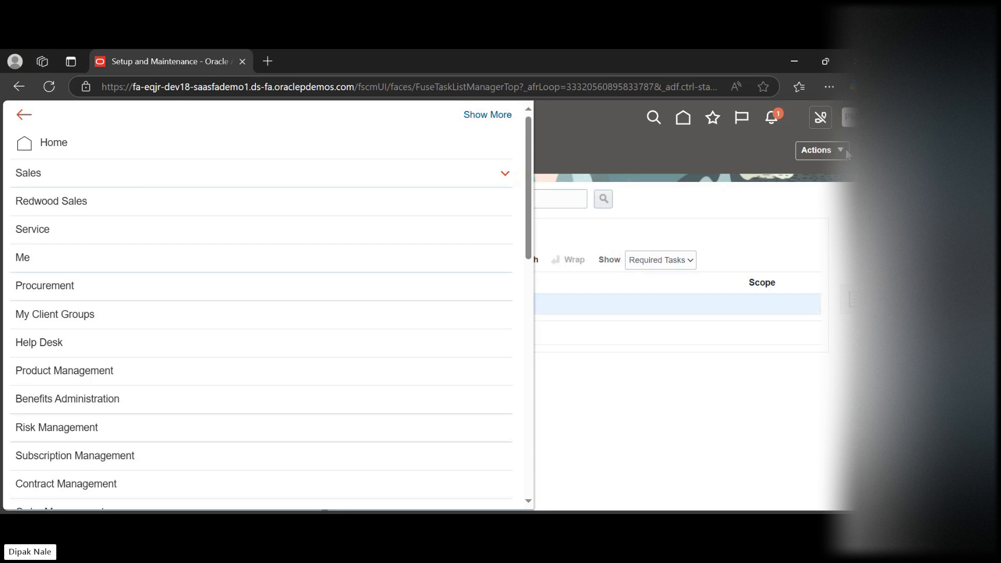
pyautogui.click(845, 149)
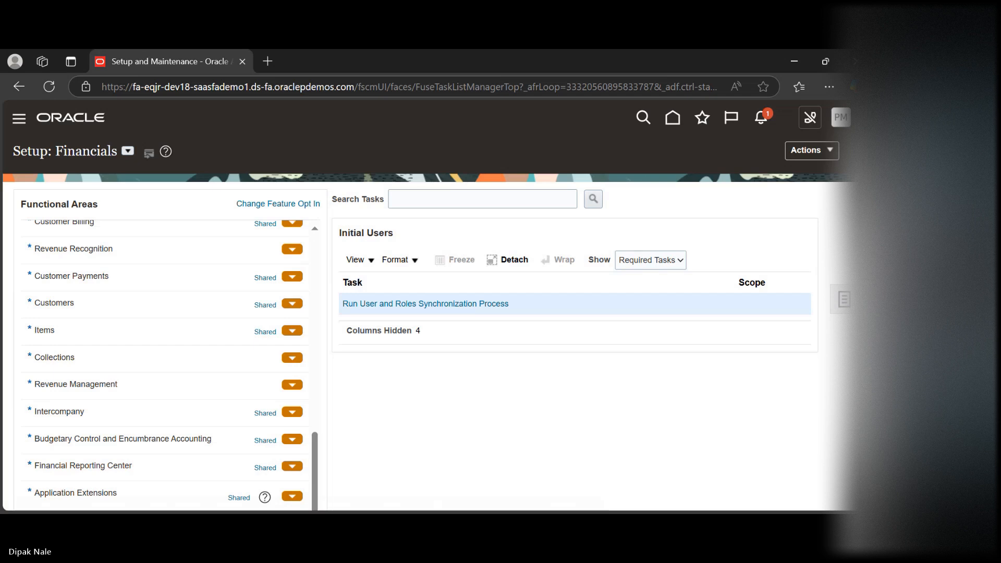
pyautogui.scroll(-3, 417, 313)
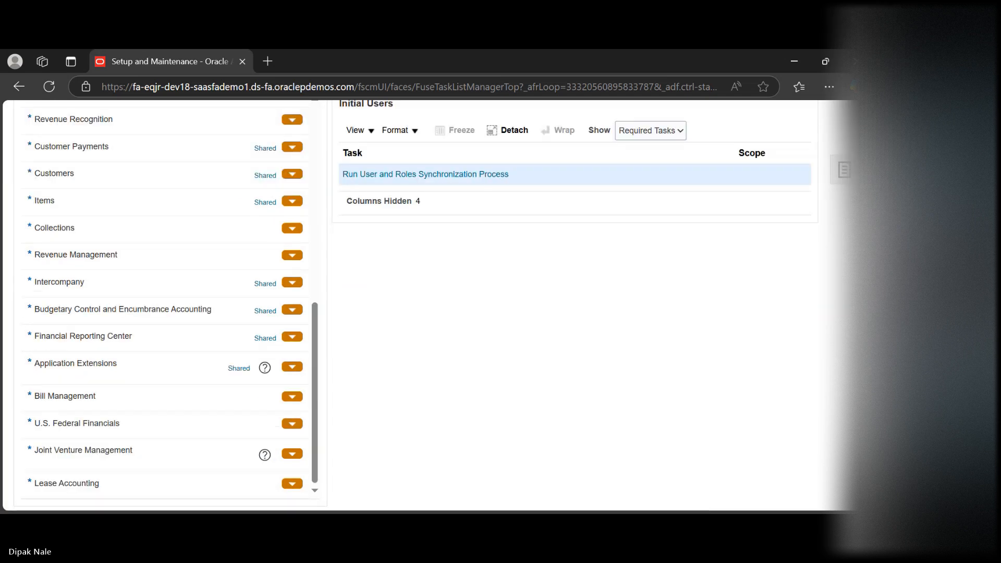
pyautogui.scroll(3, 839, 118)
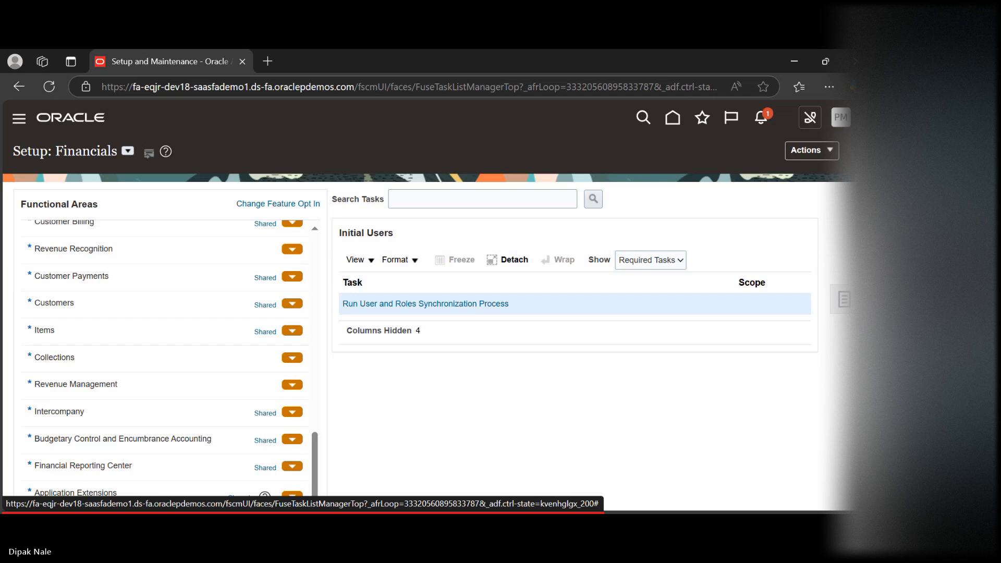
pyautogui.click(841, 117)
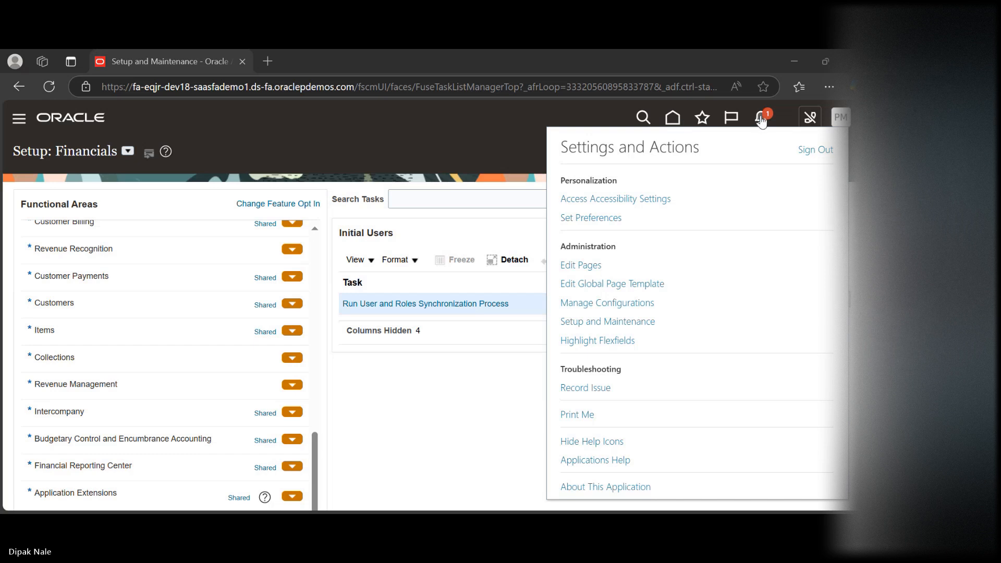
pyautogui.click(788, 110)
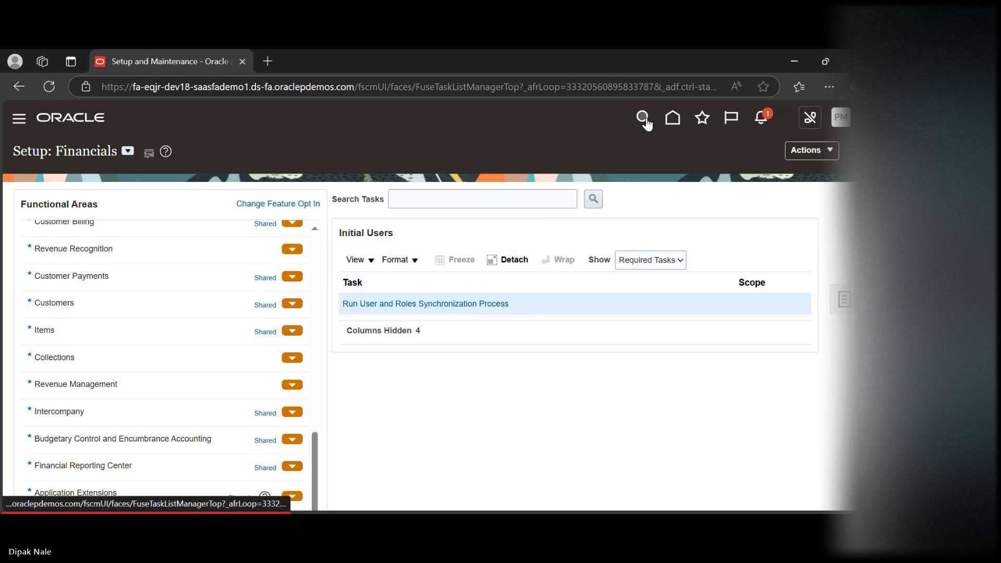
pyautogui.scroll(-3, 429, 313)
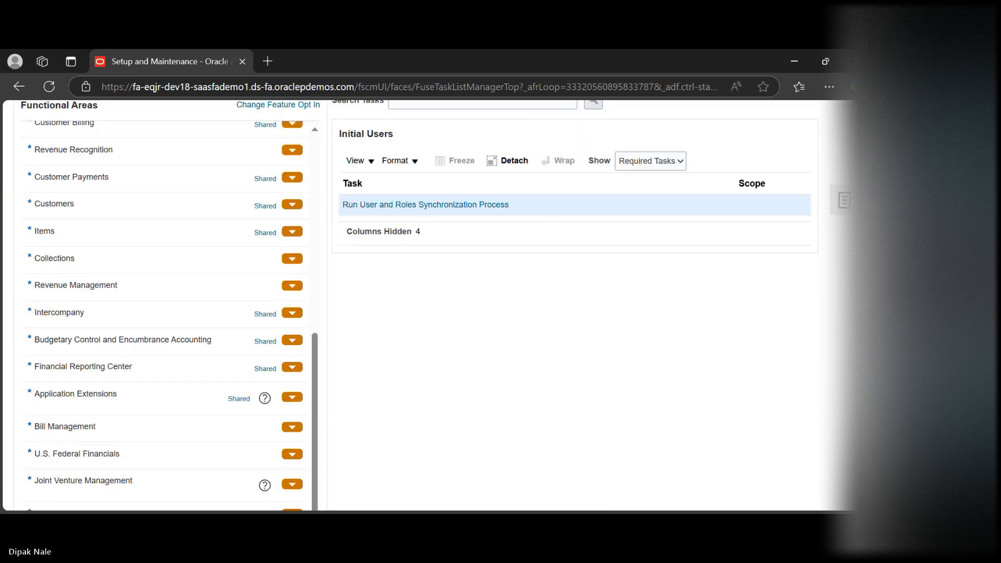
pyautogui.scroll(3, 429, 313)
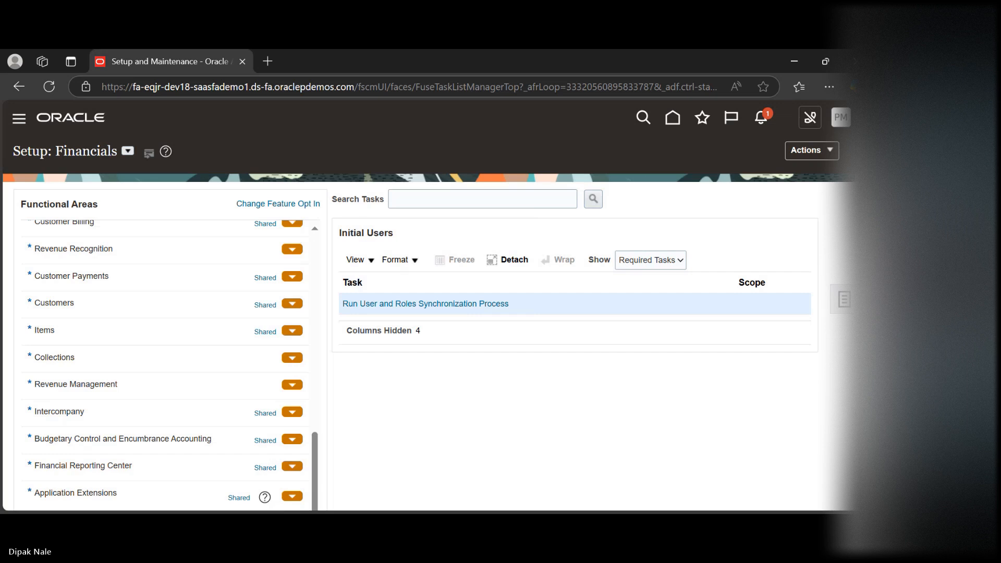
pyautogui.scroll(-3, 429, 313)
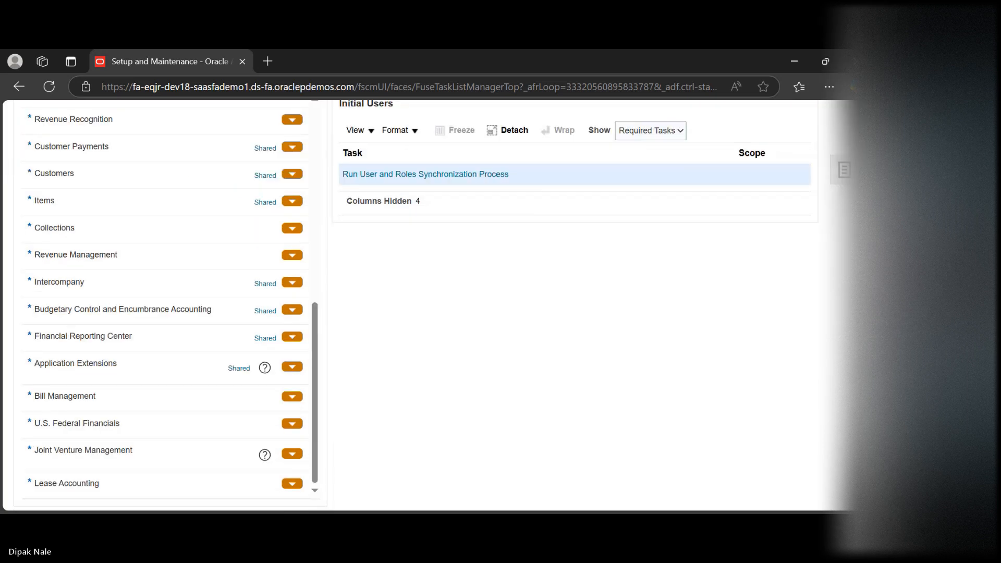
pyautogui.scroll(3, 429, 313)
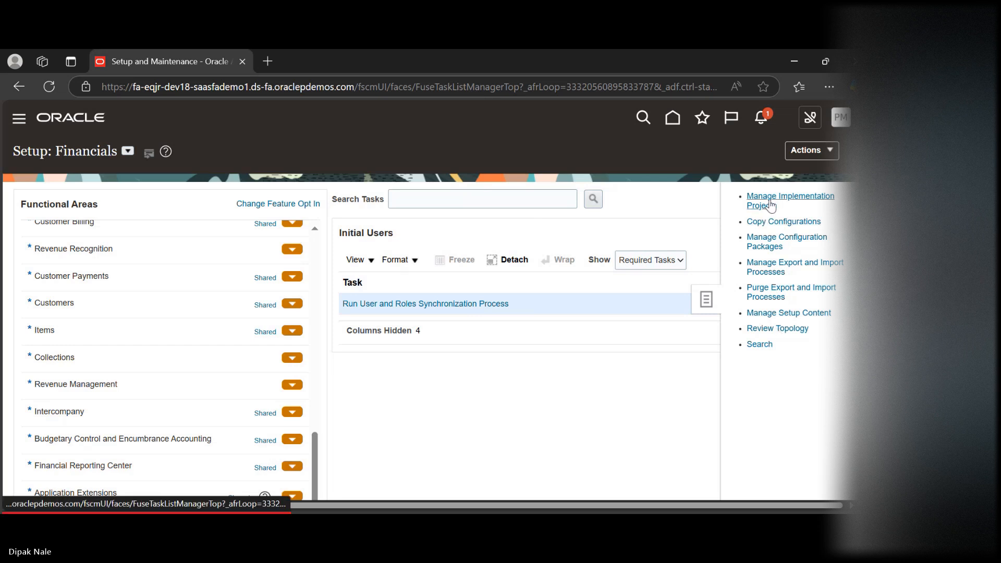
# Search the setup tasks for "manage data access for users" and open the Manage Data Access for Users task
pyautogui.click(750, 347)
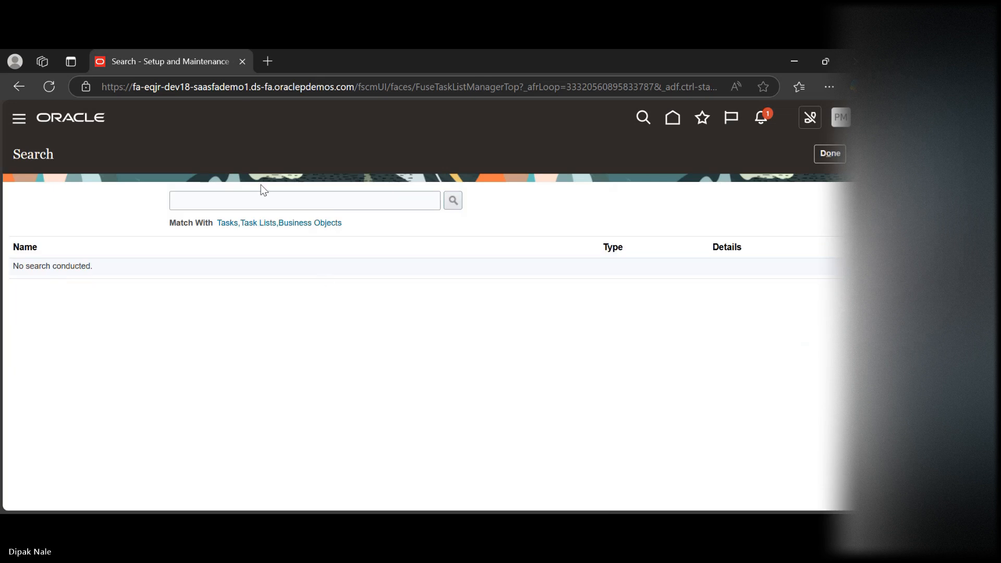
pyautogui.click(215, 205)
pyautogui.write('manage')
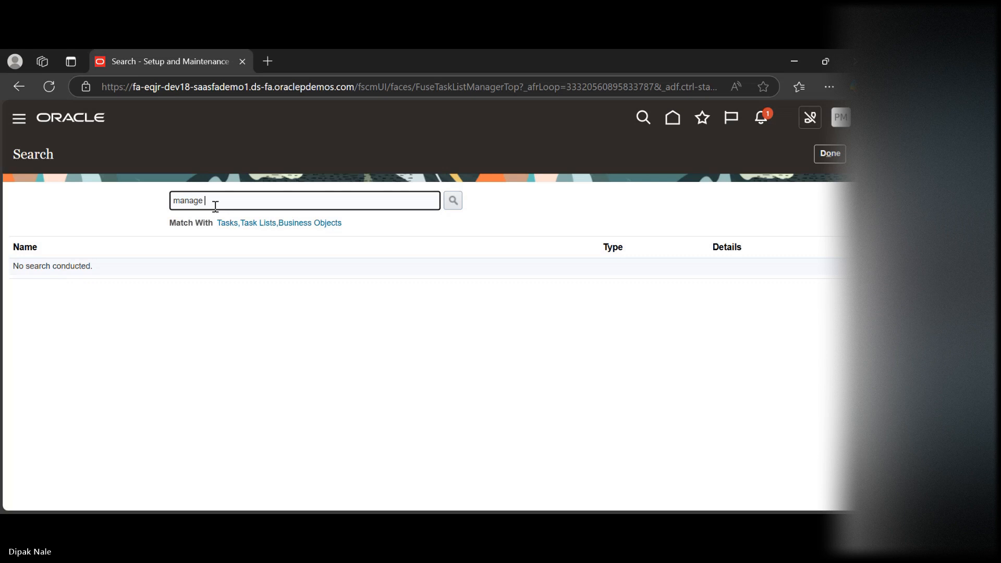
pyautogui.write(' datda')
pyautogui.press('BackSpace')
pyautogui.press('BackSpace')
pyautogui.press('BackSpace')
pyautogui.write('a access for users')
pyautogui.click(453, 201)
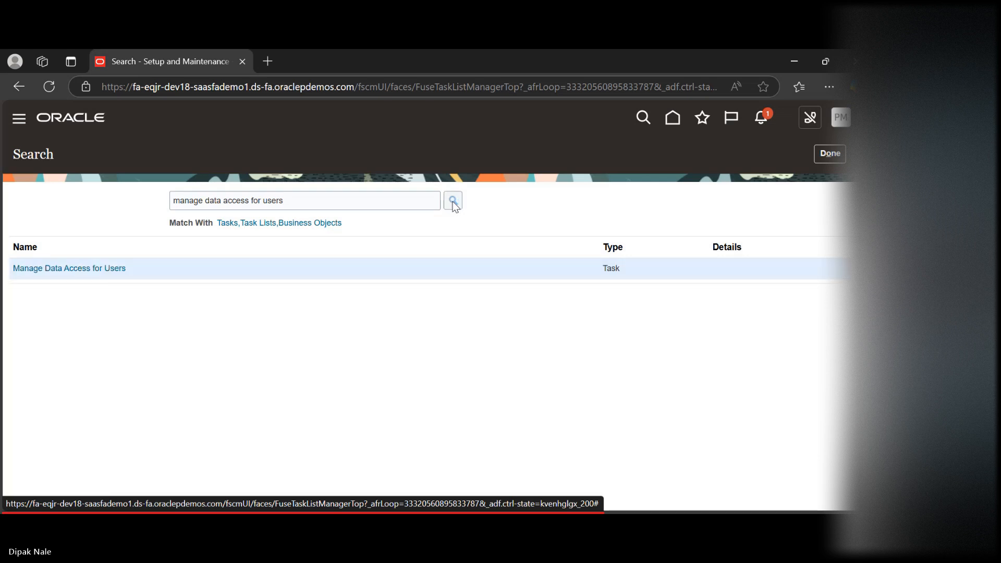
pyautogui.click(36, 269)
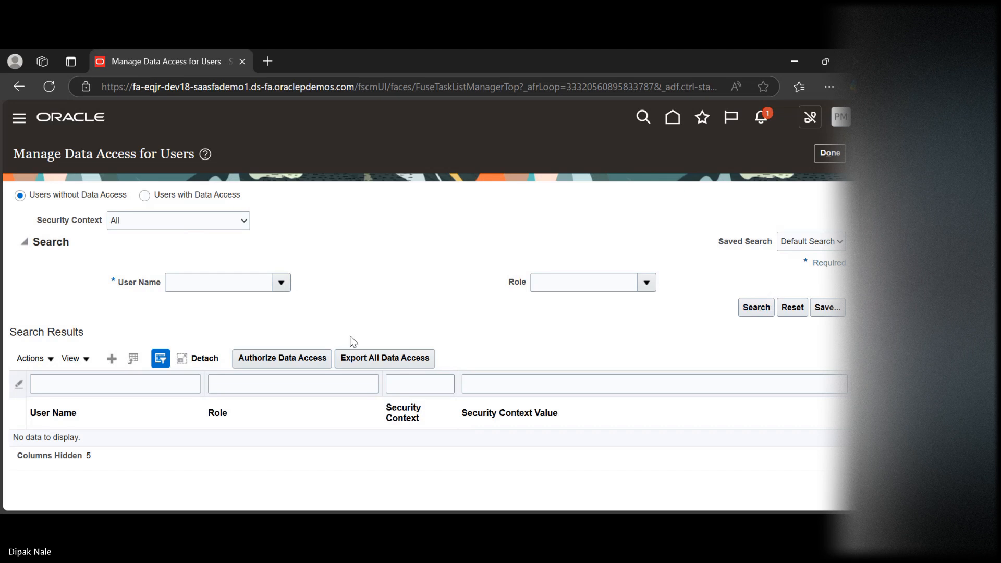
# Start a new data access assignment and set its user name to Buddy power User
pyautogui.click(110, 363)
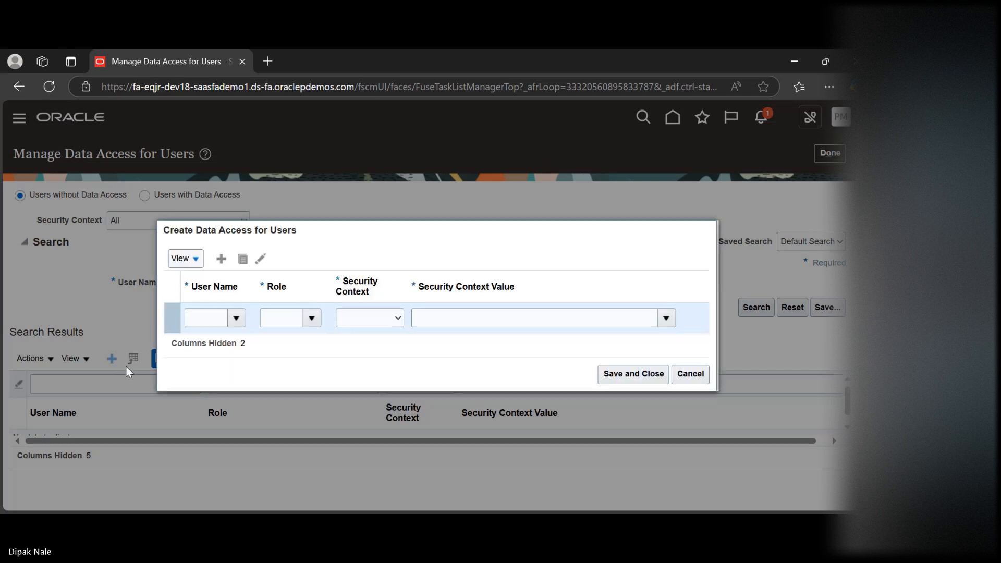
pyautogui.click(199, 324)
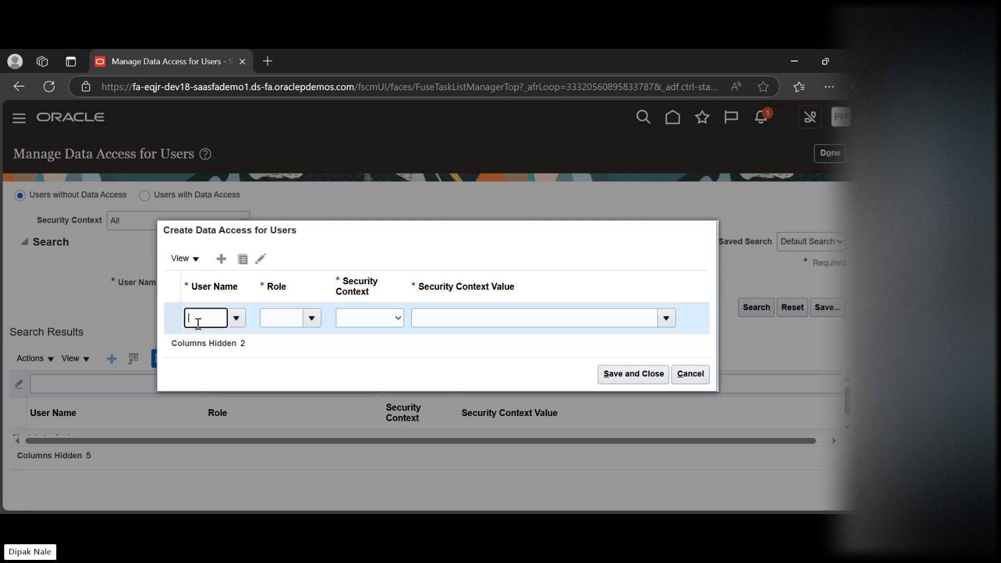
pyautogui.write('B')
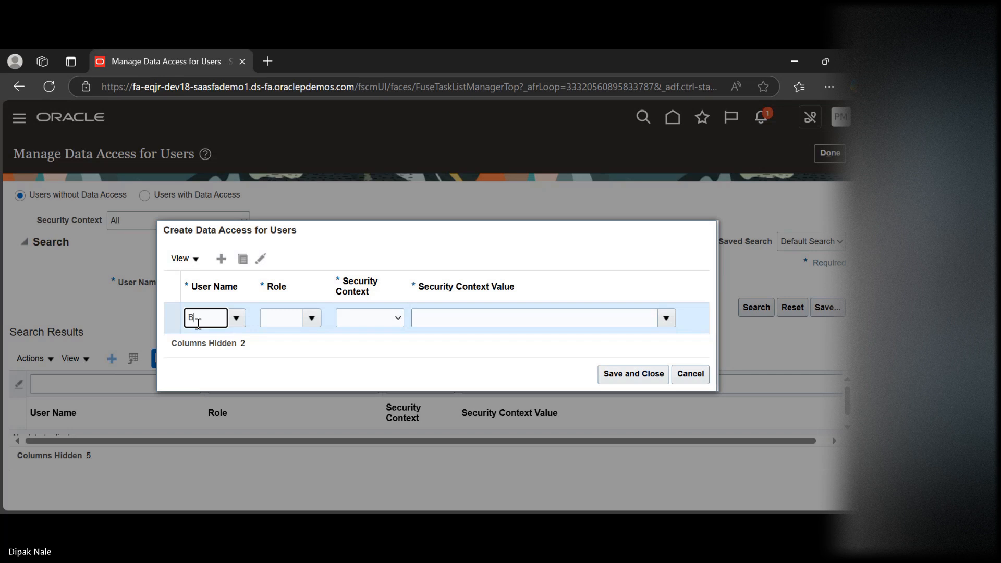
pyautogui.write('PI')
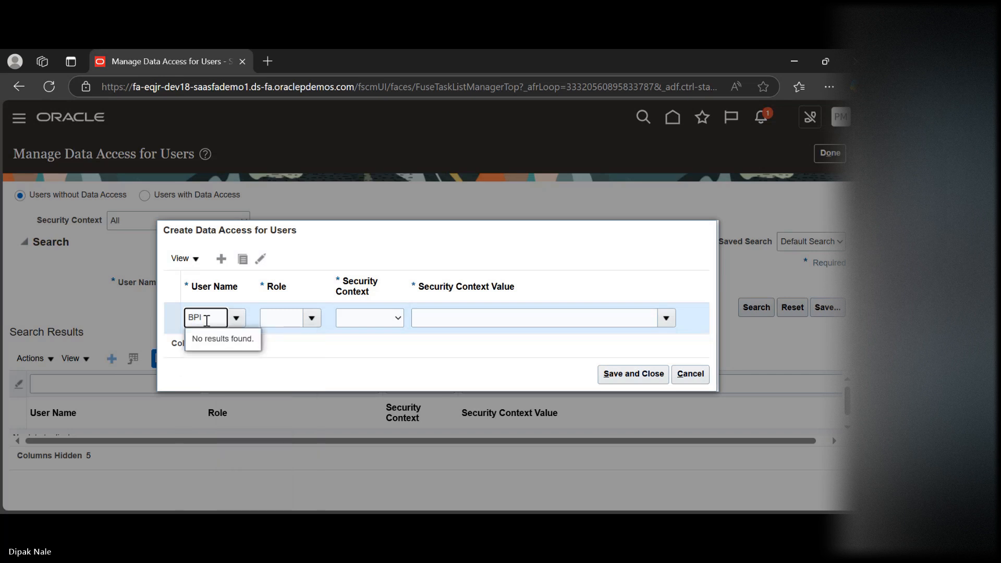
pyautogui.press('BackSpace')
pyautogui.press('BackSpace')
pyautogui.write('uddy')
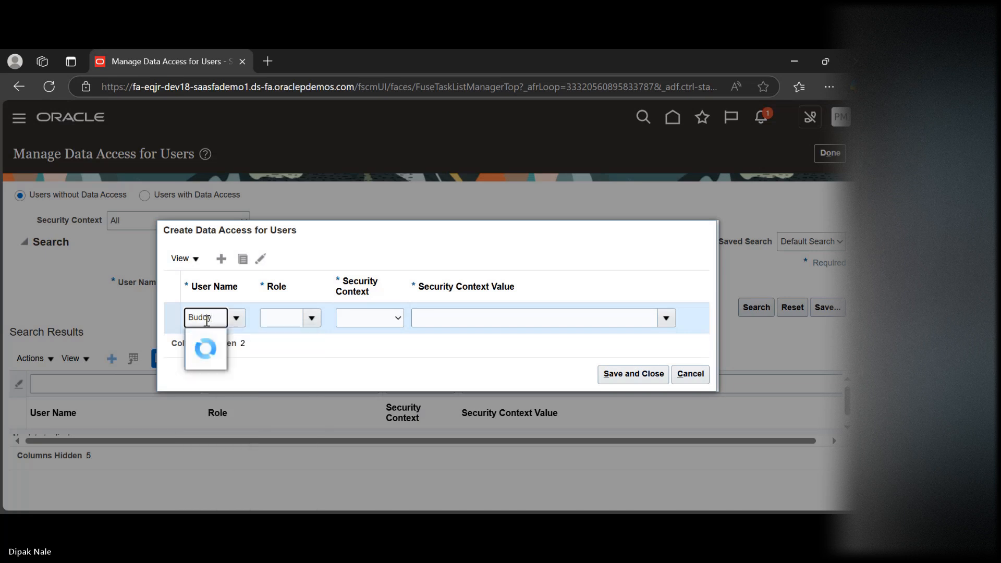
pyautogui.write(' power')
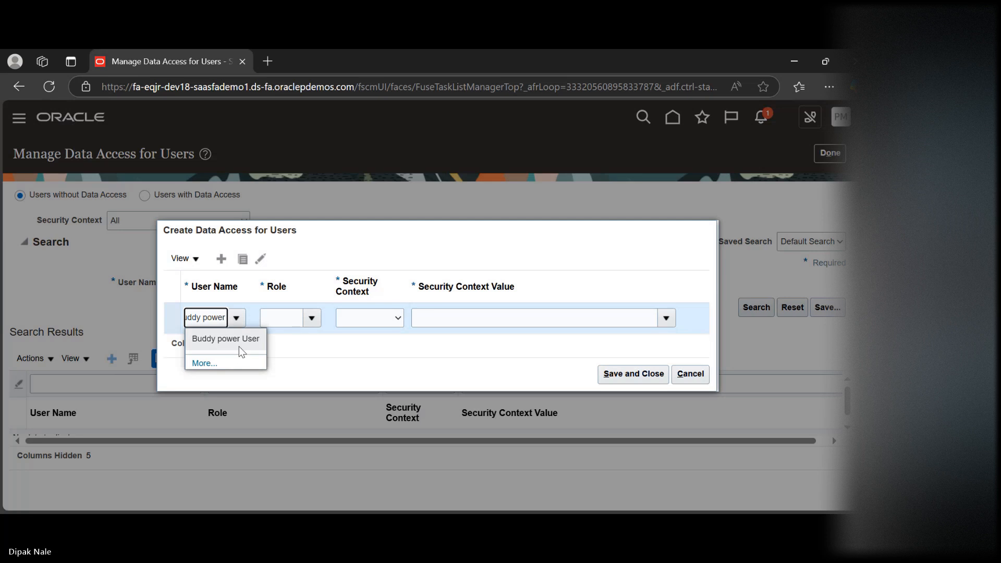
pyautogui.click(240, 346)
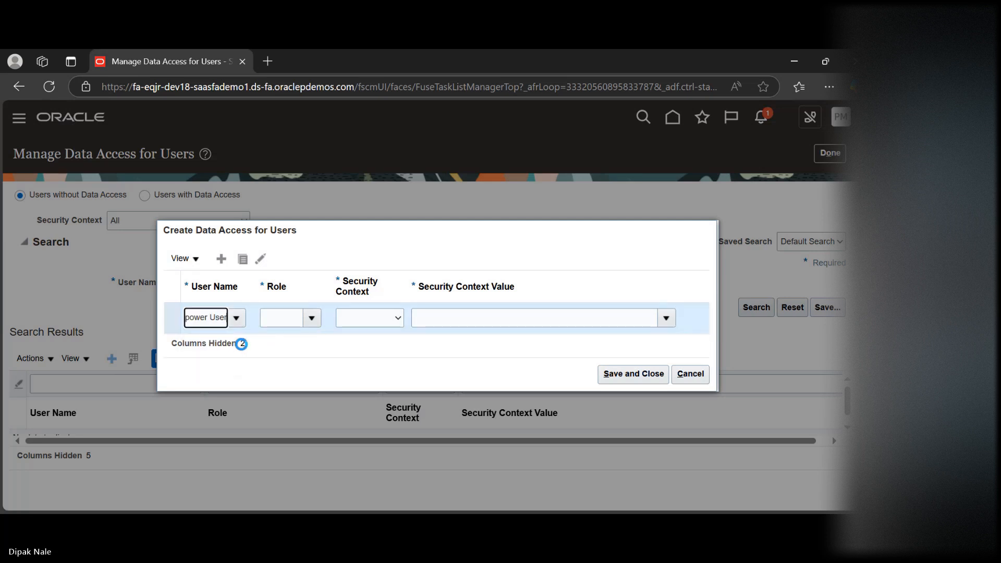
# Assign the General Accounting Manager role in the new data access row
pyautogui.click(279, 320)
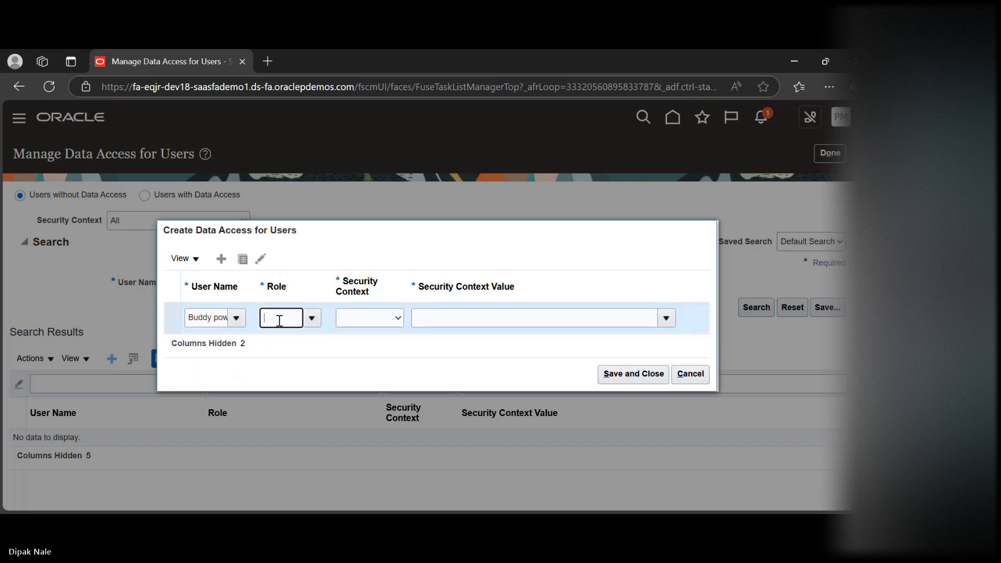
pyautogui.write('gen')
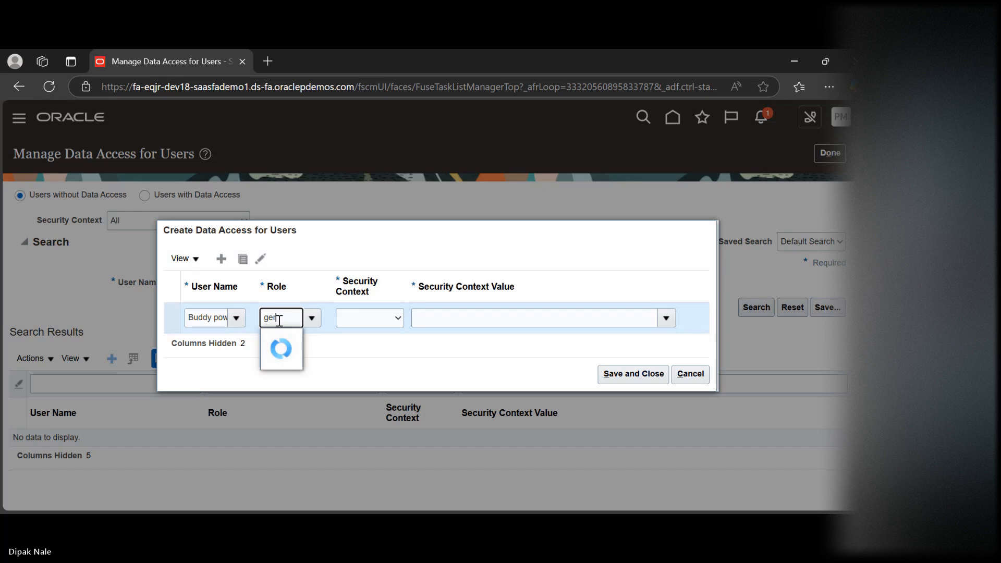
pyautogui.press('BackSpace')
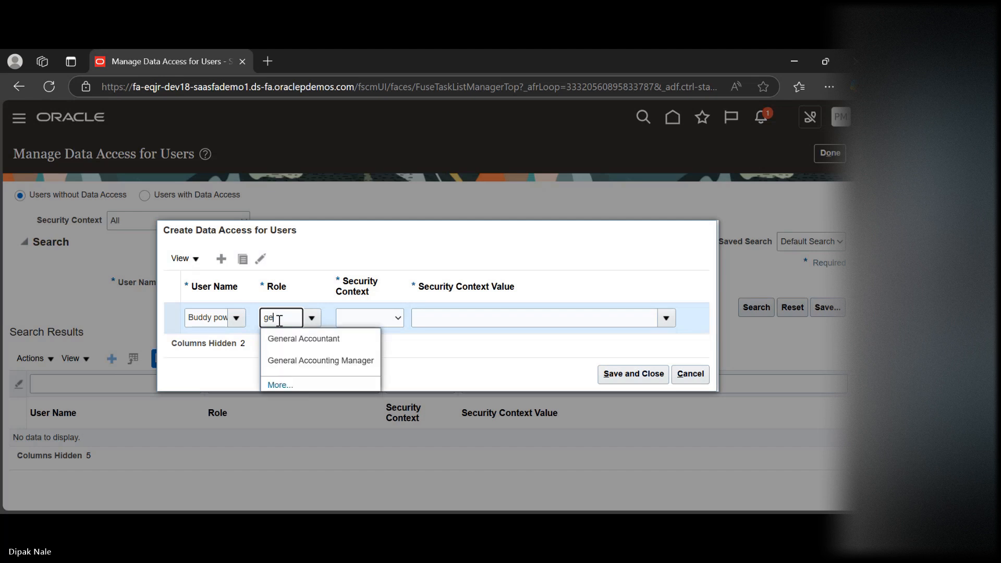
pyautogui.click(299, 365)
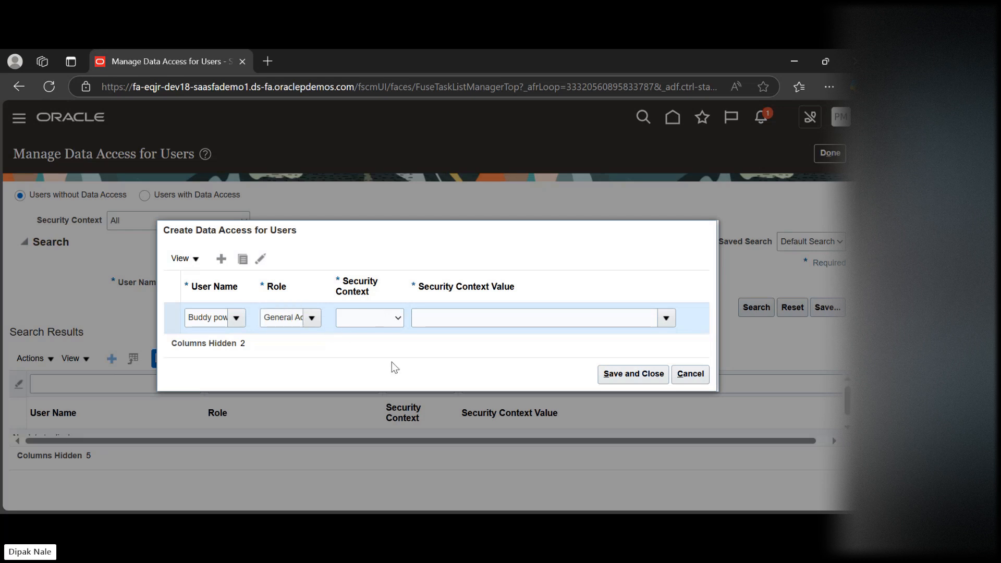
# Set the row's security context to Data access set with the security context value US RC SLA EUR
pyautogui.click(666, 319)
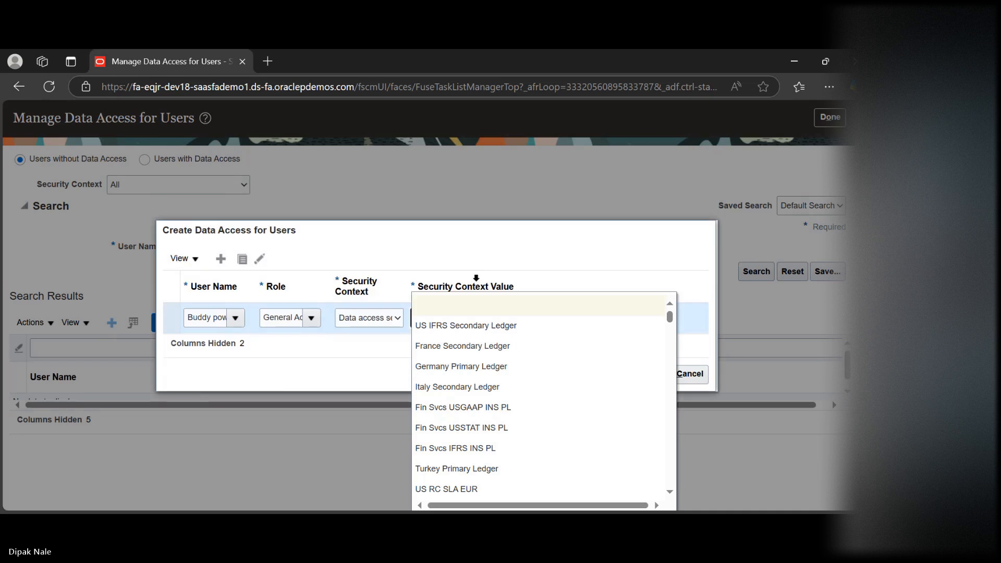
pyautogui.click(594, 260)
pyautogui.click(486, 315)
pyautogui.write('us')
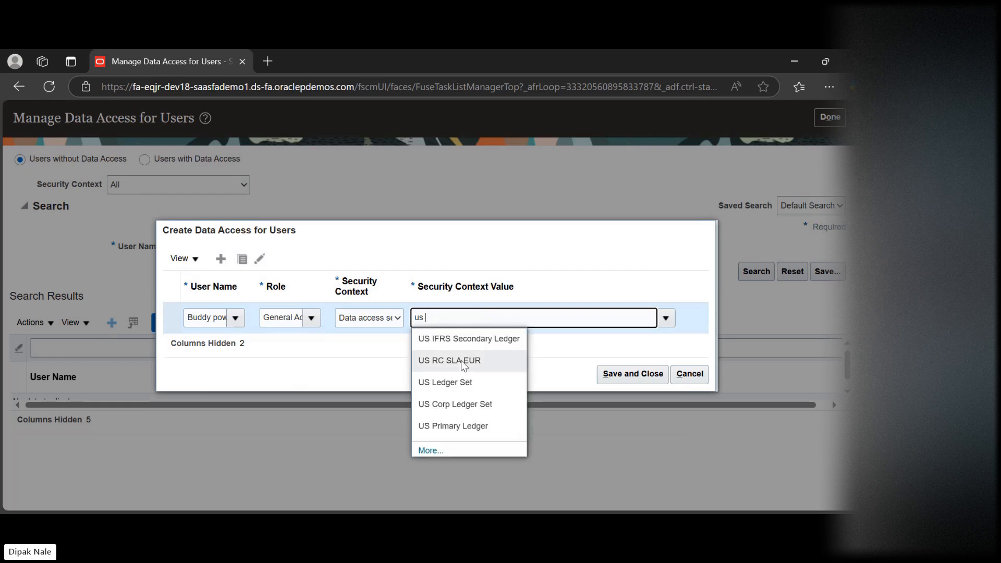
pyautogui.click(463, 361)
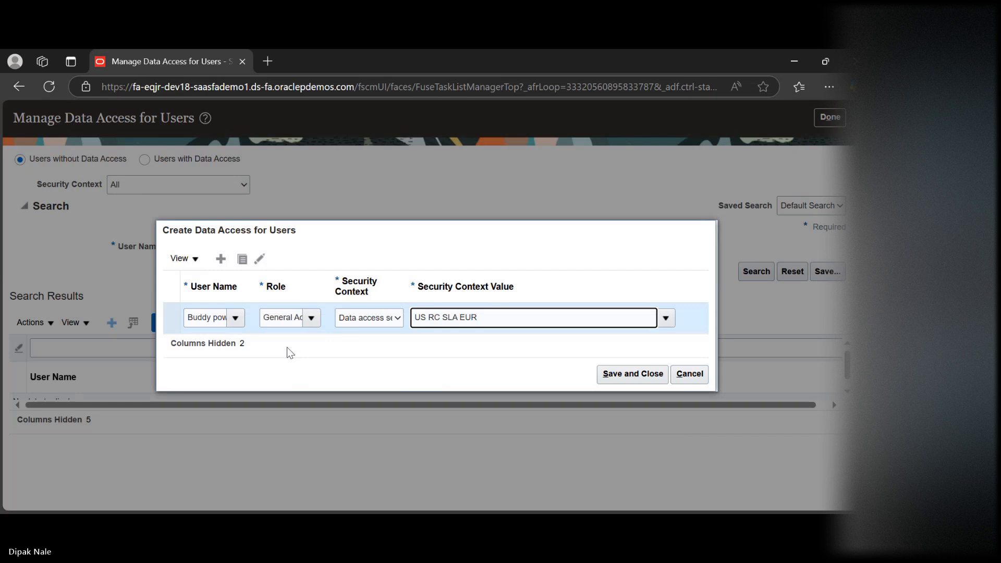
# Add a second data access row for the same power user as in the existing row
pyautogui.click(216, 258)
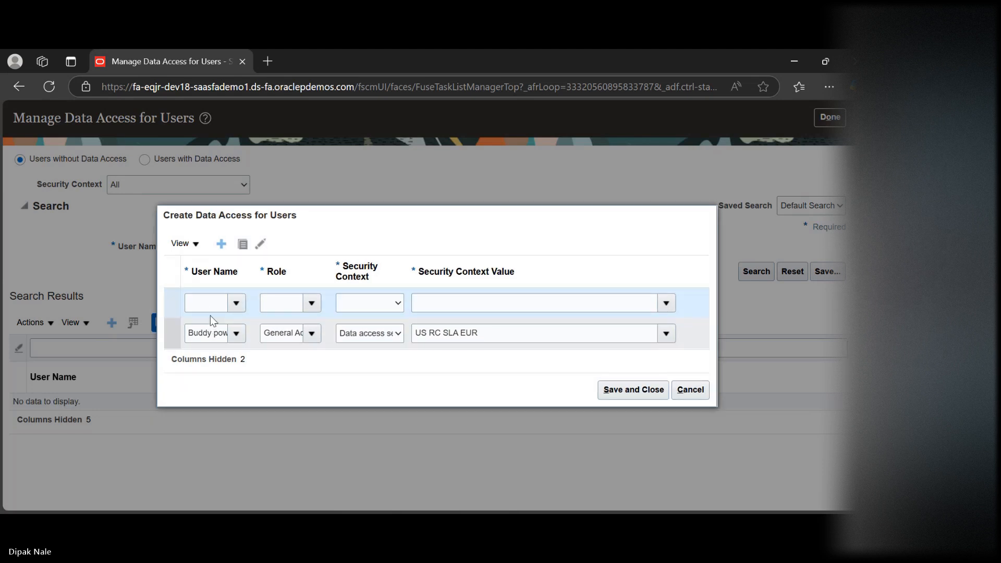
pyautogui.click(213, 302)
pyautogui.write('buddy')
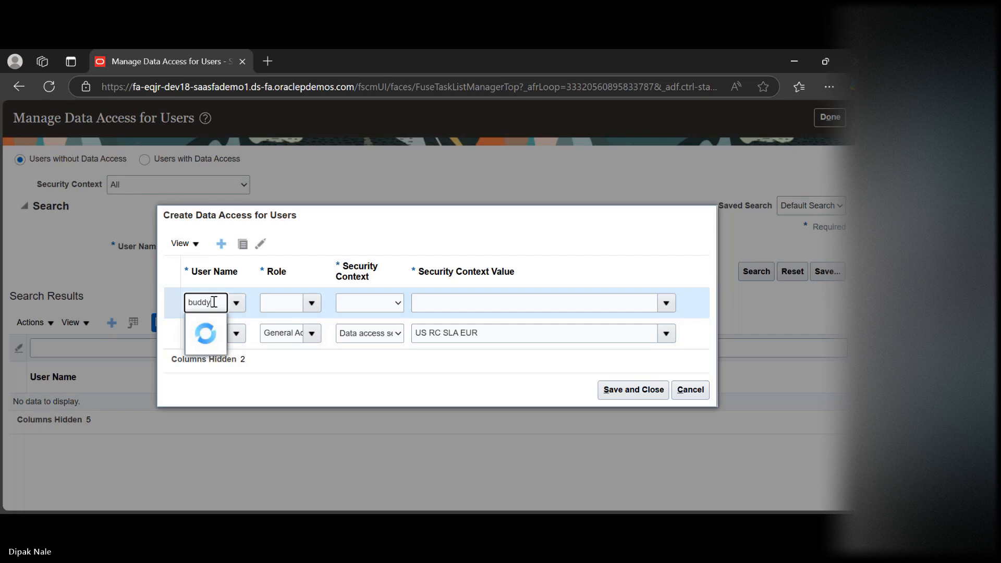
pyautogui.click(223, 325)
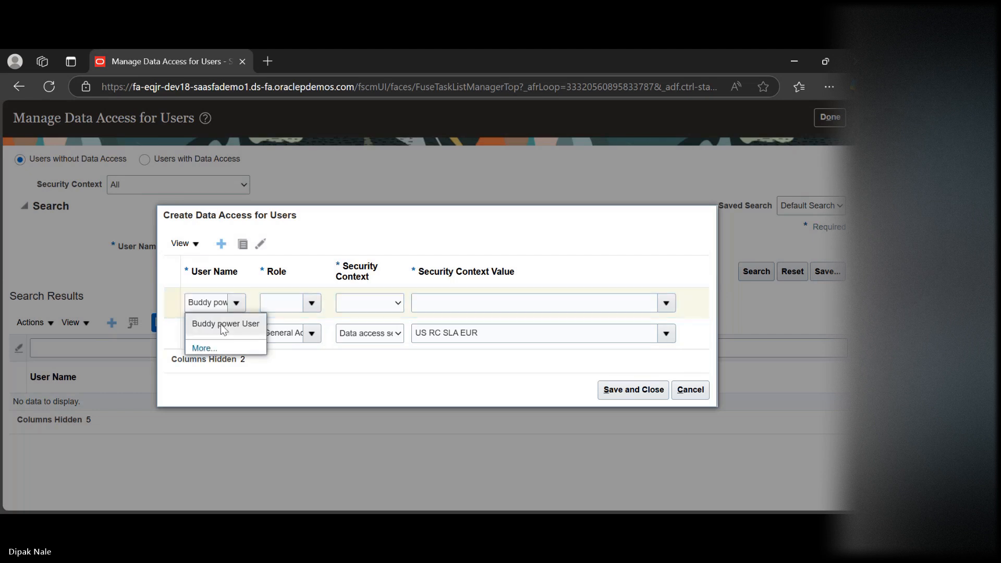
# Assign the General Accountant role in the new row and check it against the existing row's role
pyautogui.click(293, 303)
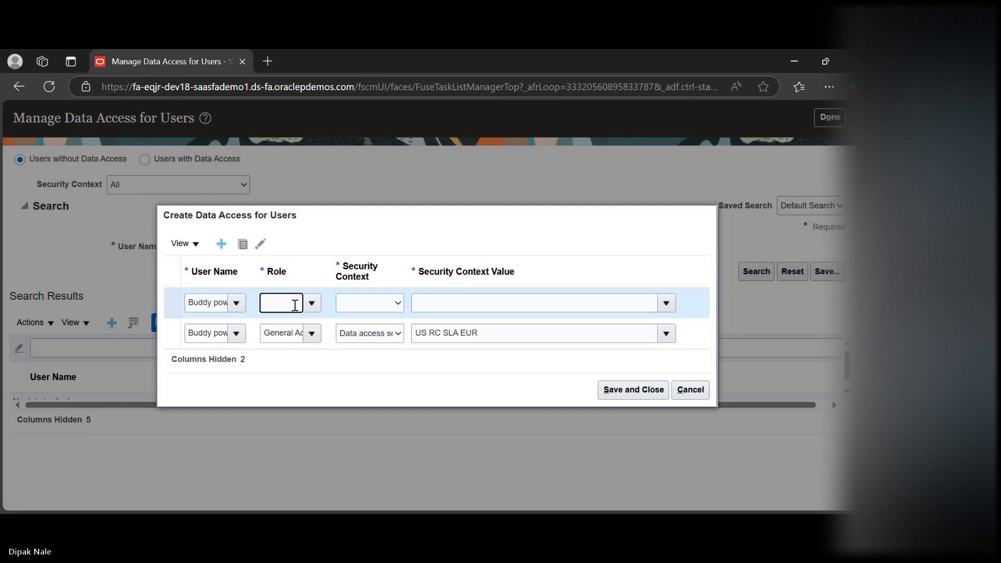
pyautogui.write('gen')
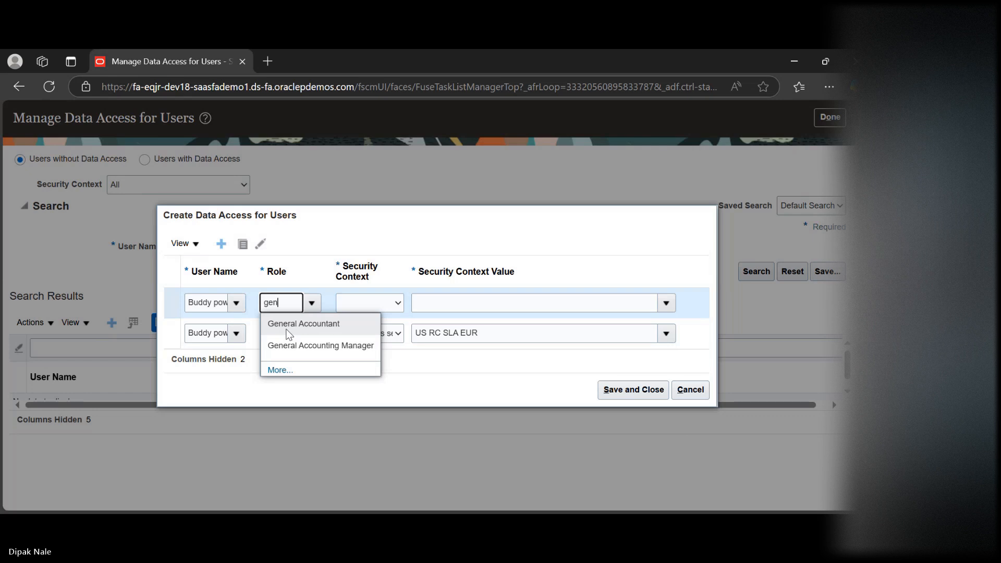
pyautogui.click(289, 326)
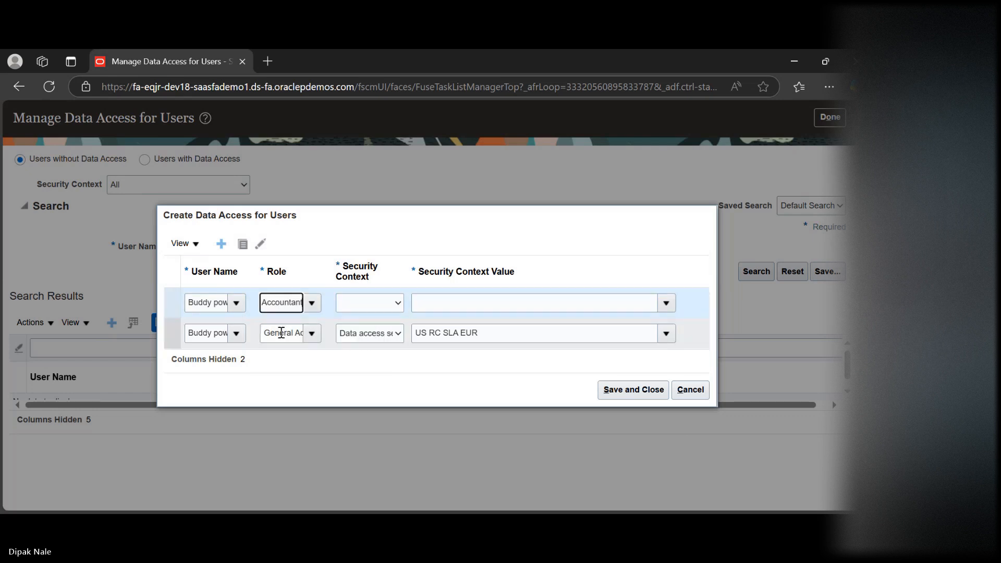
pyautogui.moveTo(281, 332); pyautogui.dragTo(358, 342)
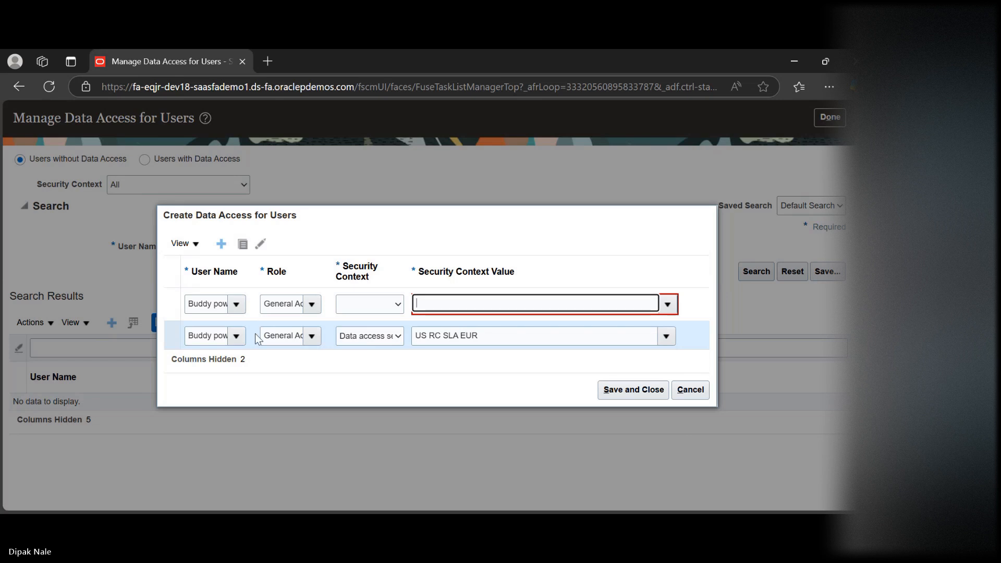
pyautogui.click(278, 335)
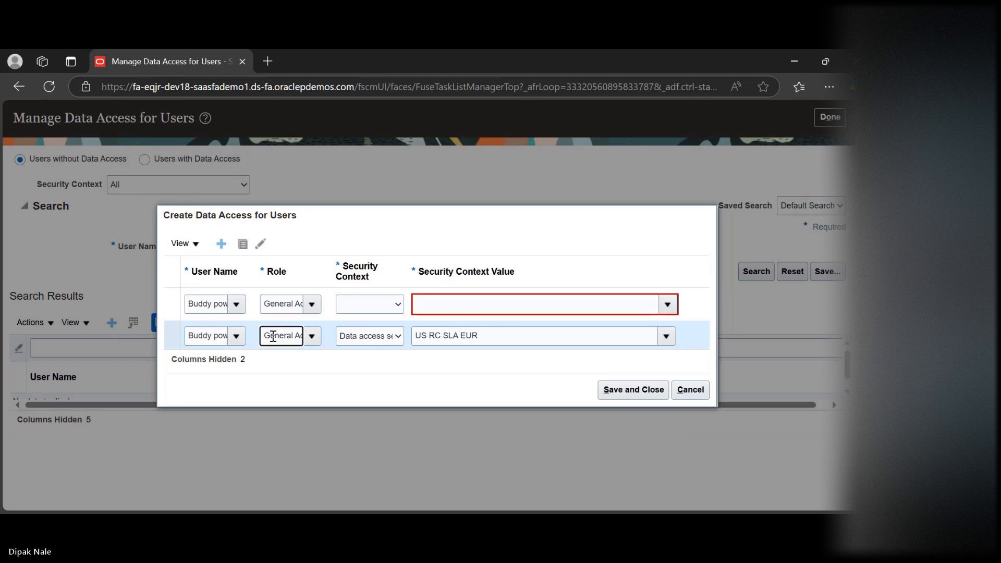
pyautogui.moveTo(278, 335); pyautogui.dragTo(352, 341)
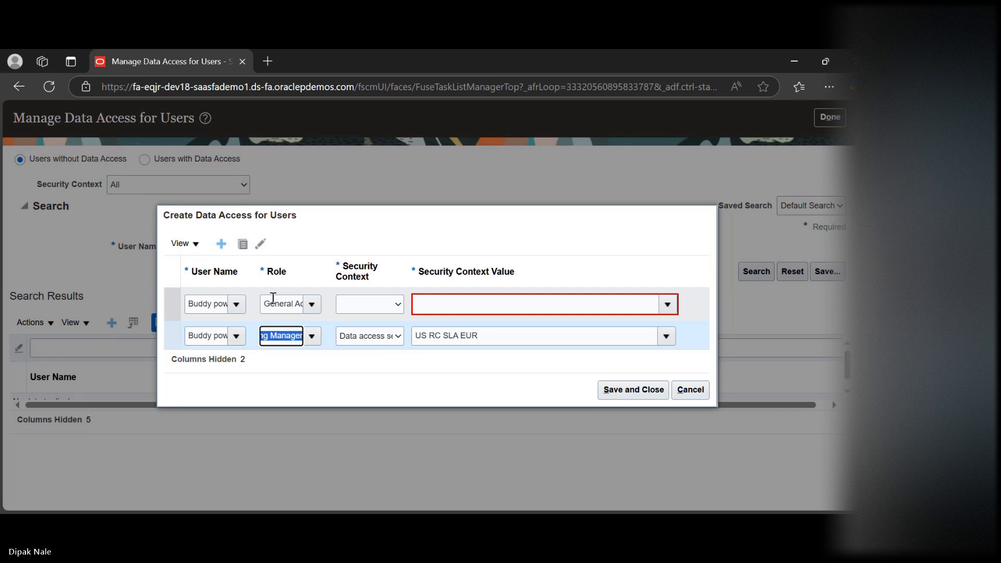
pyautogui.moveTo(270, 303); pyautogui.dragTo(287, 307)
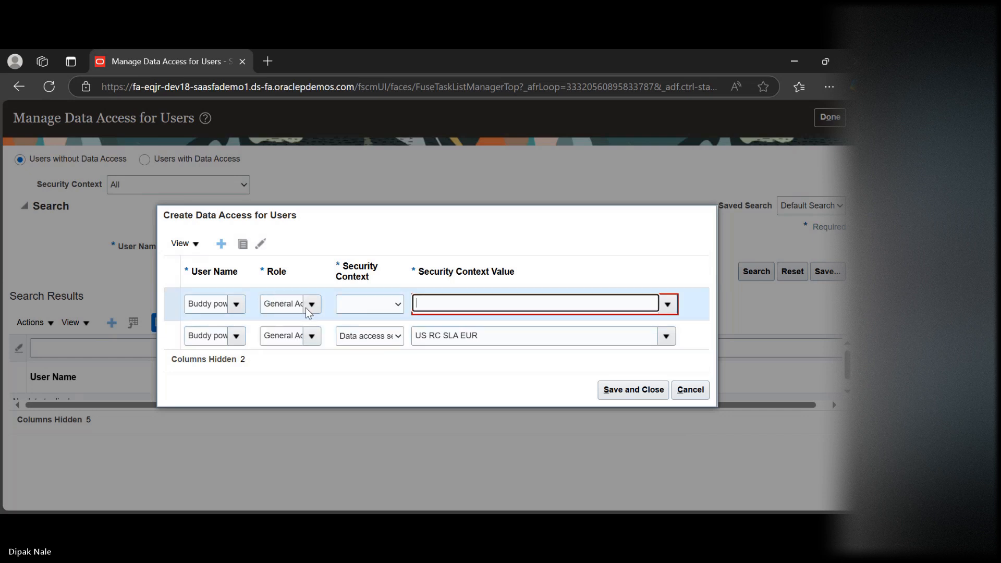
pyautogui.doubleClick(306, 307)
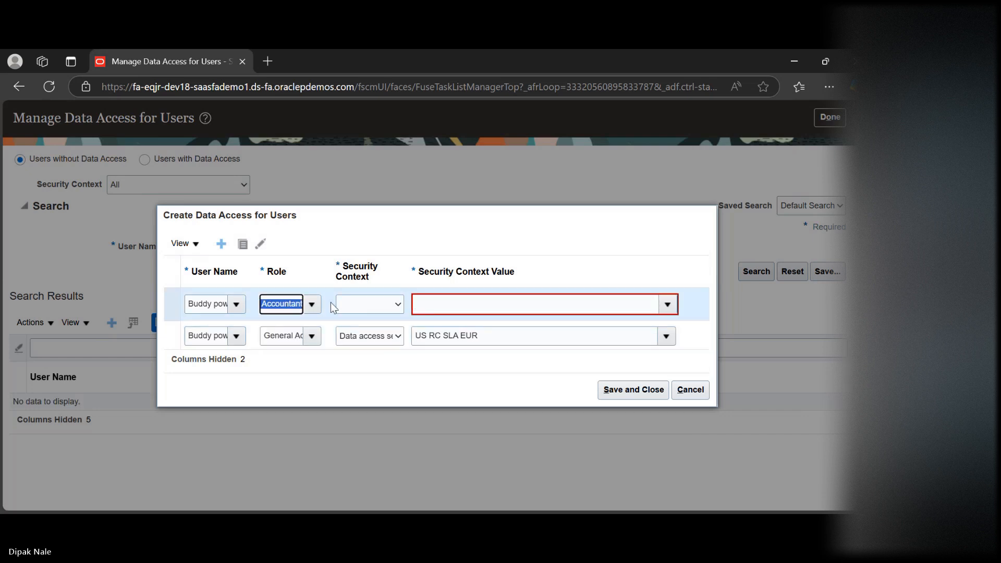
# Set the new row's security context to Data access set with the security context value TATA INR Reporting
pyautogui.click(366, 302)
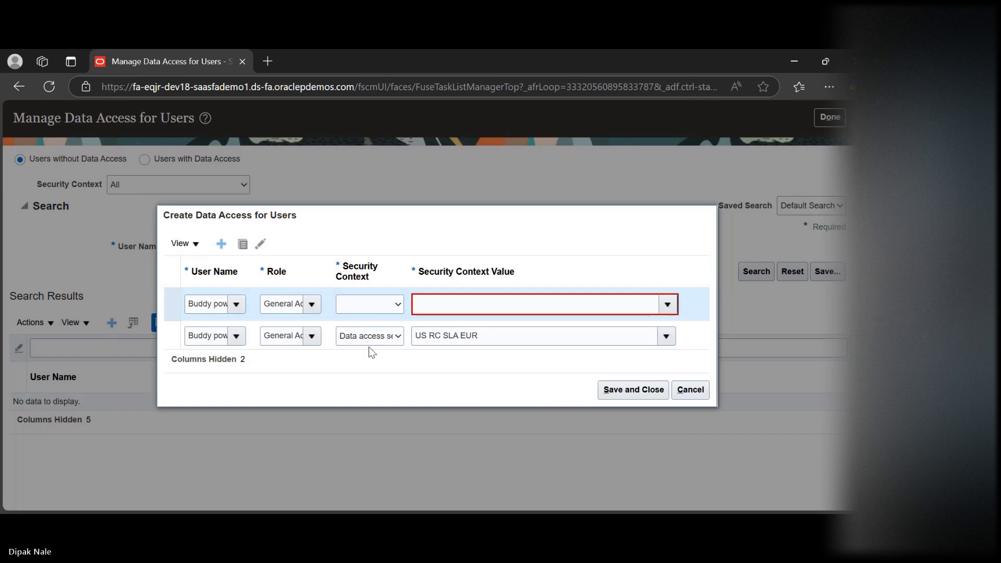
pyautogui.click(454, 308)
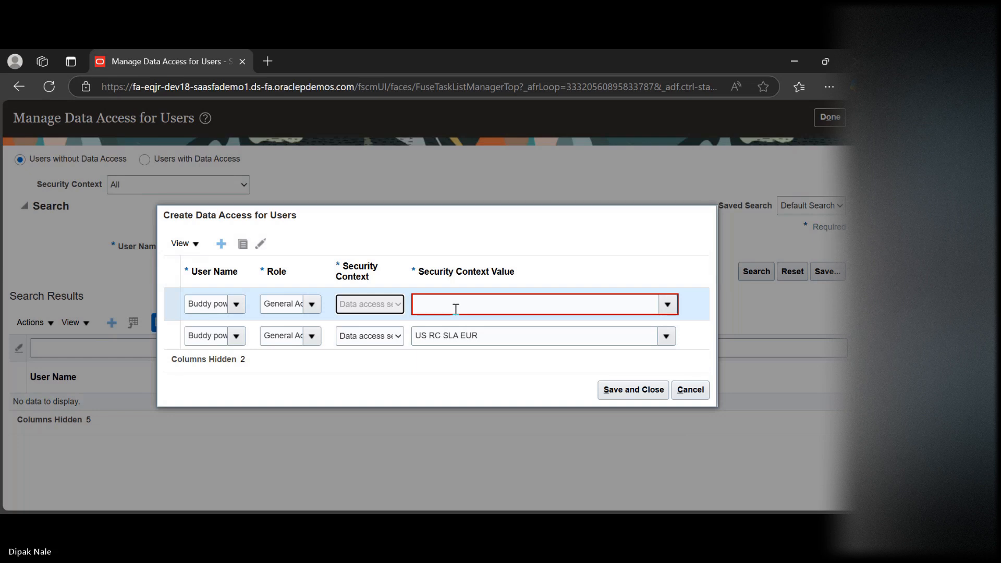
pyautogui.write('tata')
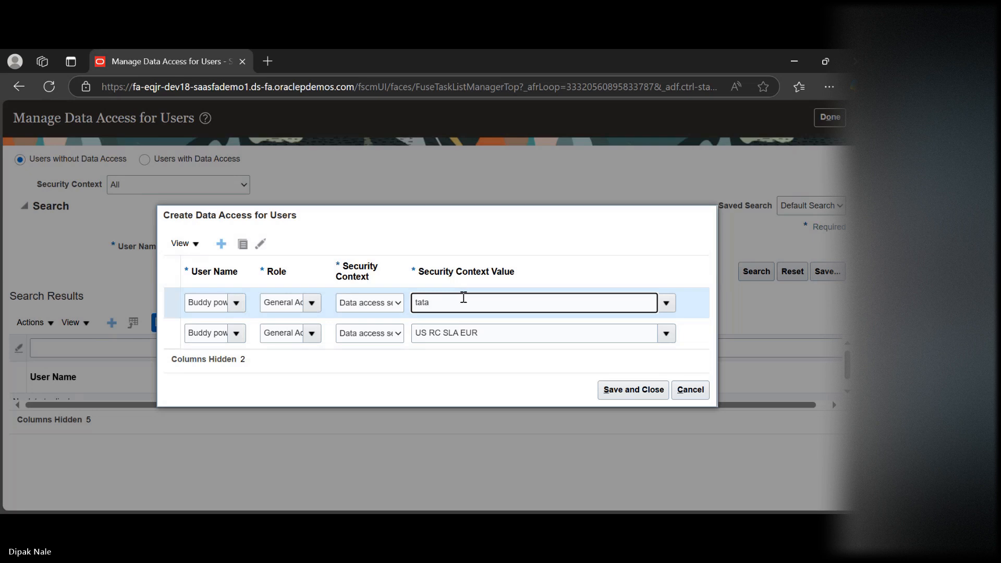
pyautogui.press('BackSpace')
pyautogui.press('BackSpace')
pyautogui.press('BackSpace')
pyautogui.press('BackSpace')
pyautogui.write('tata')
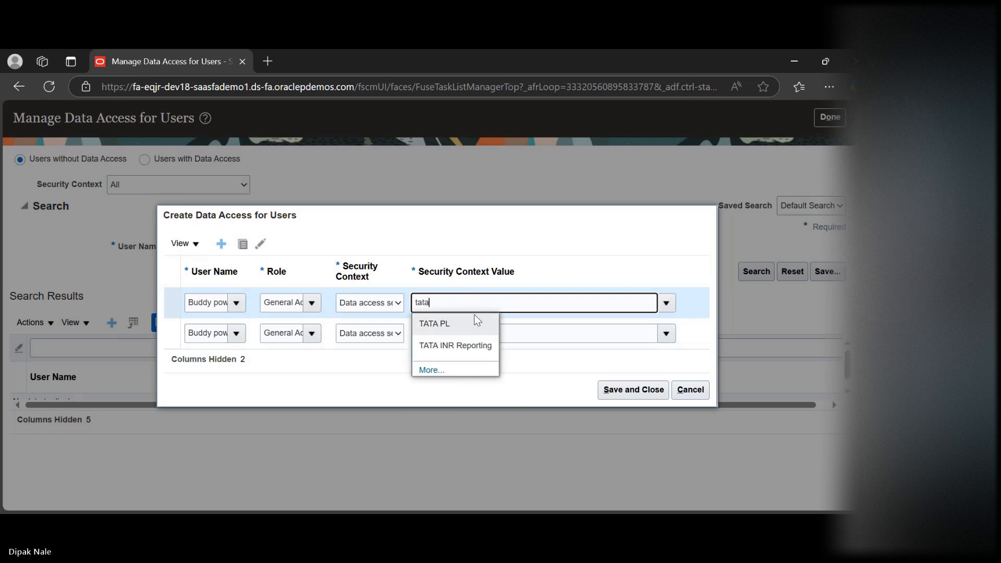
pyautogui.click(464, 347)
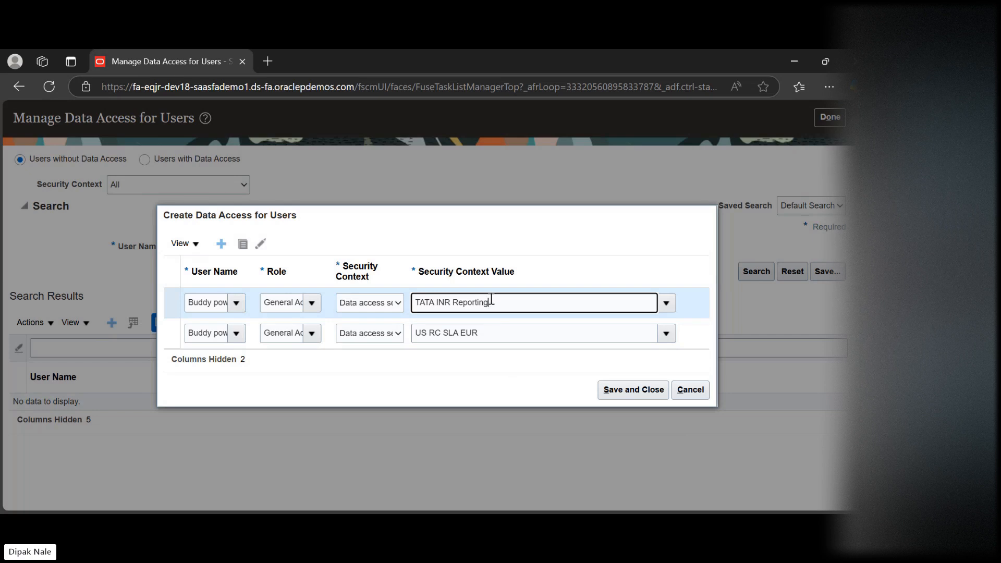
# Review the security context values of both rows and save the data access assignments
pyautogui.moveTo(425, 301); pyautogui.dragTo(482, 321)
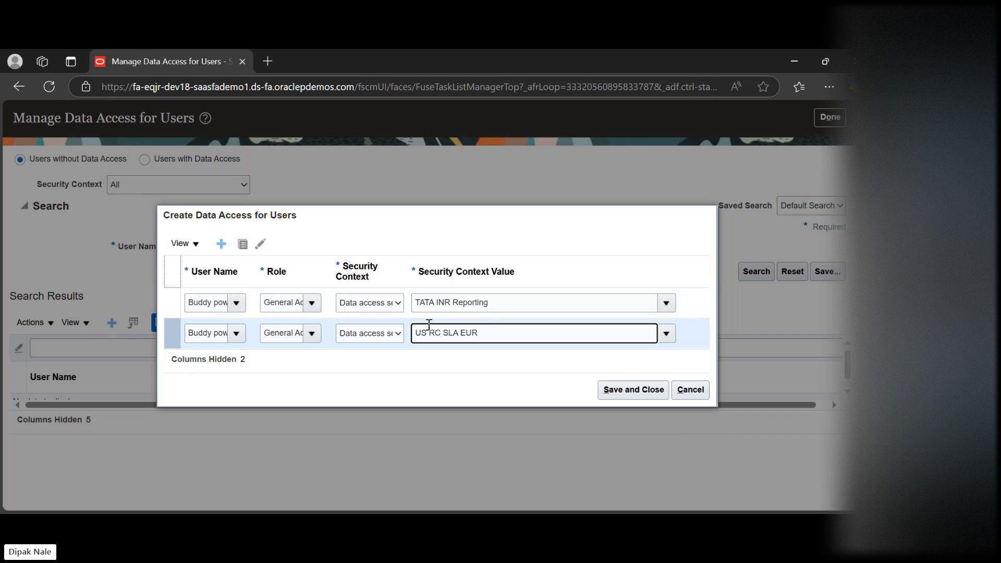
pyautogui.moveTo(429, 332); pyautogui.dragTo(458, 332)
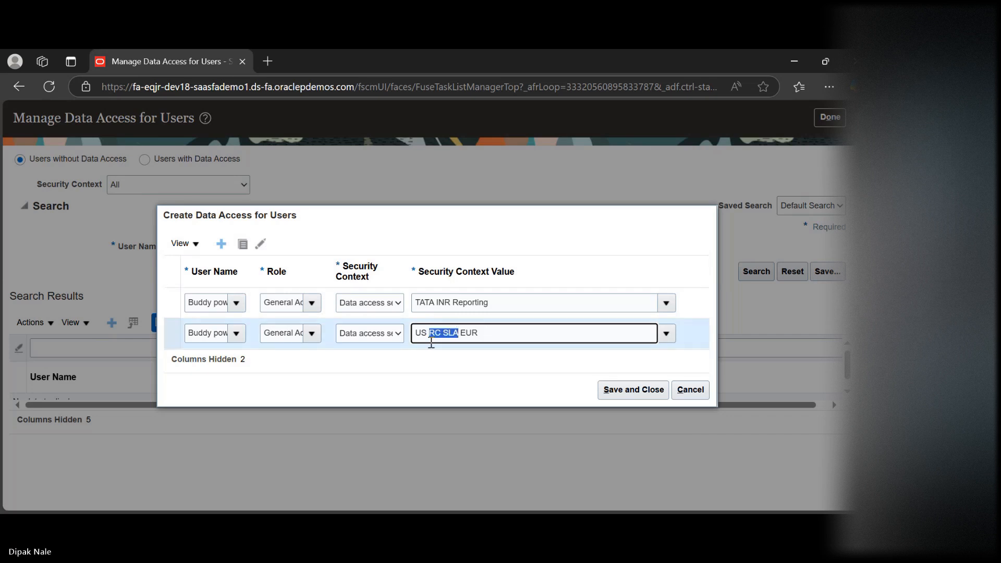
pyautogui.click(527, 333)
pyautogui.click(550, 379)
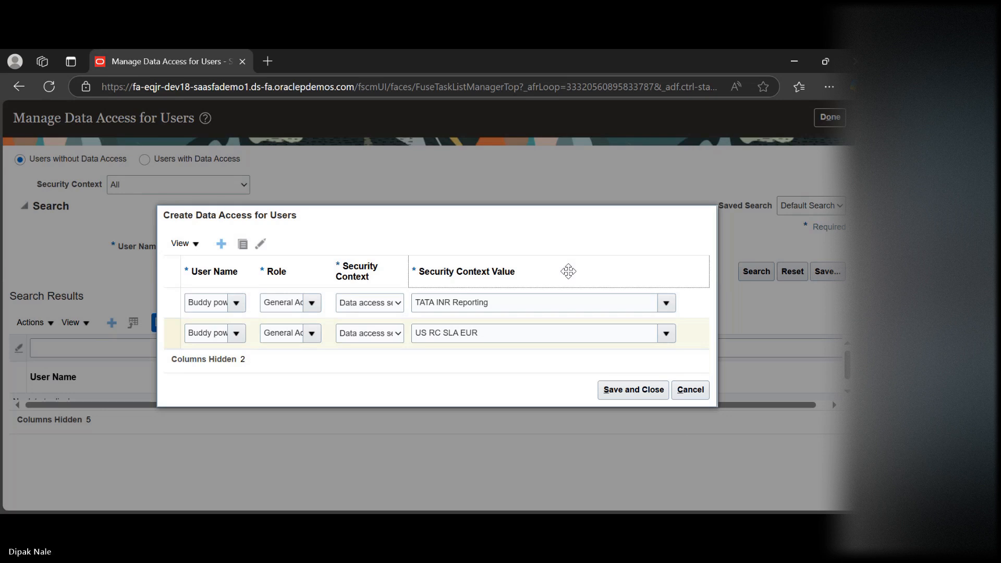
pyautogui.click(622, 392)
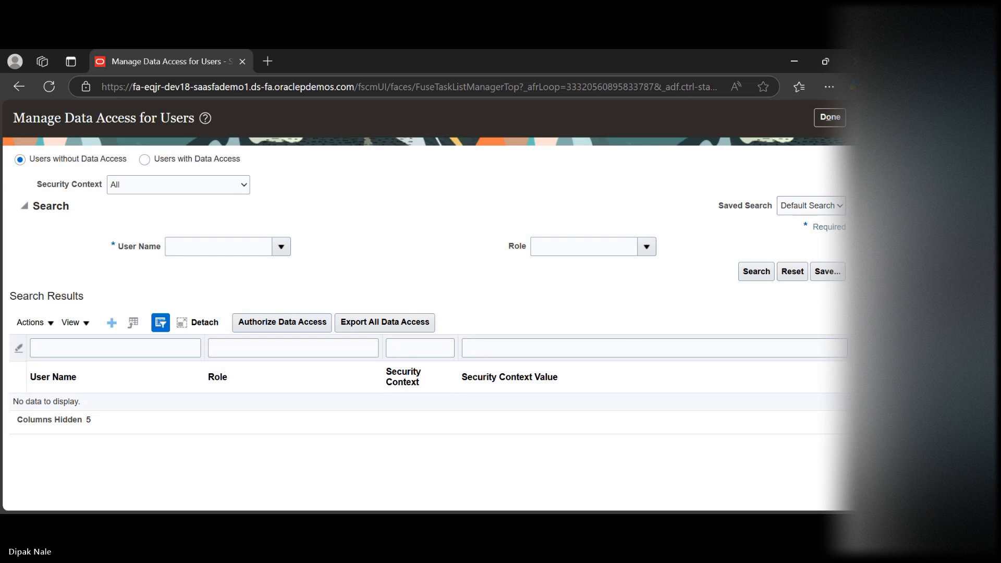
# Finish the Manage Data Access for Users task and return to the Financials setup page
pyautogui.scroll(-2, 425, 302)
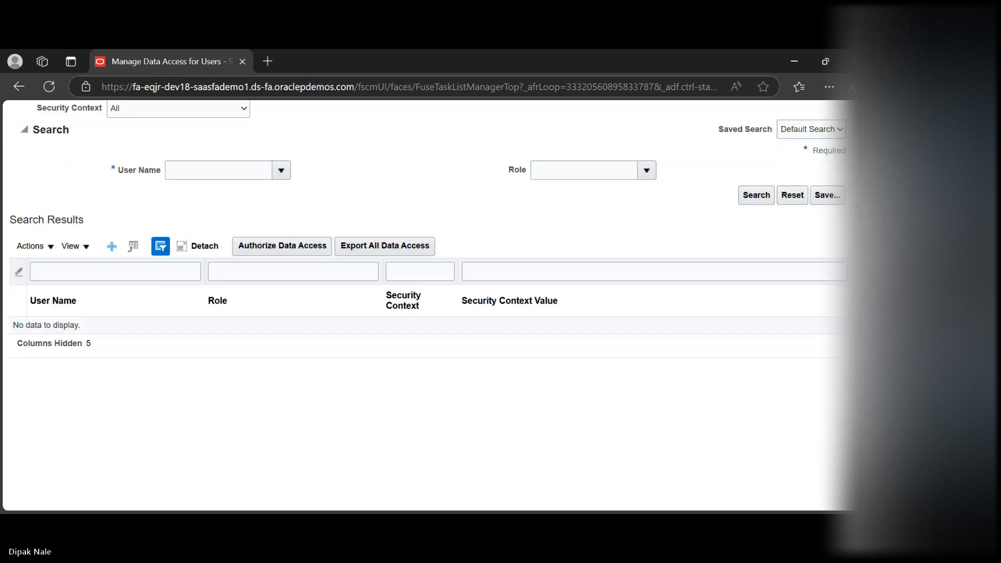
pyautogui.scroll(3, 425, 303)
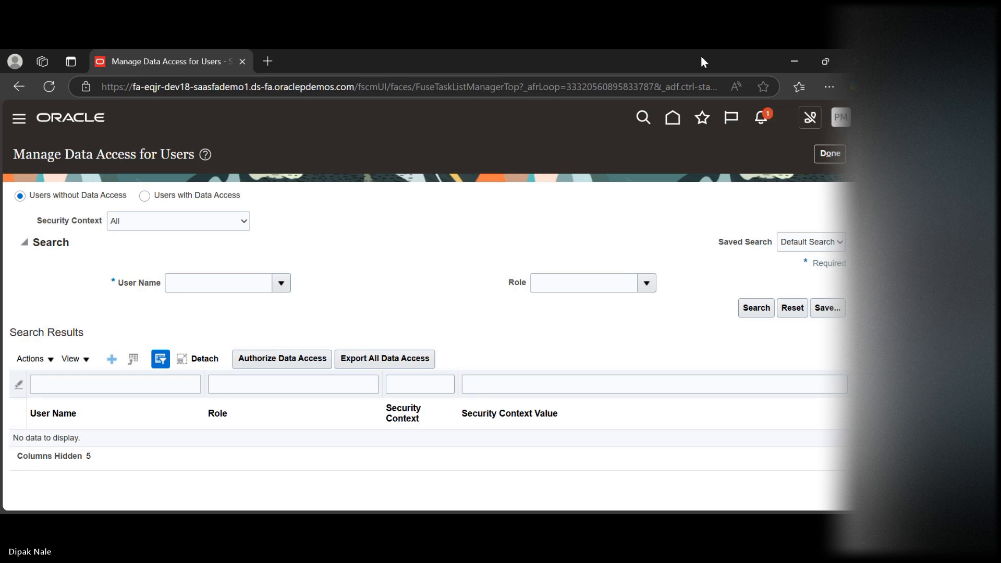
pyautogui.click(825, 148)
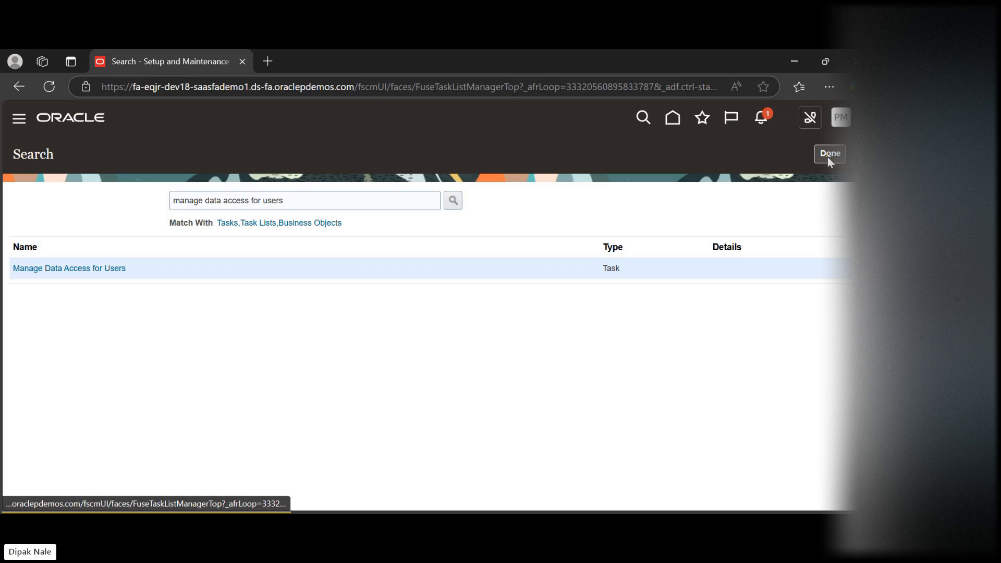
pyautogui.click(829, 157)
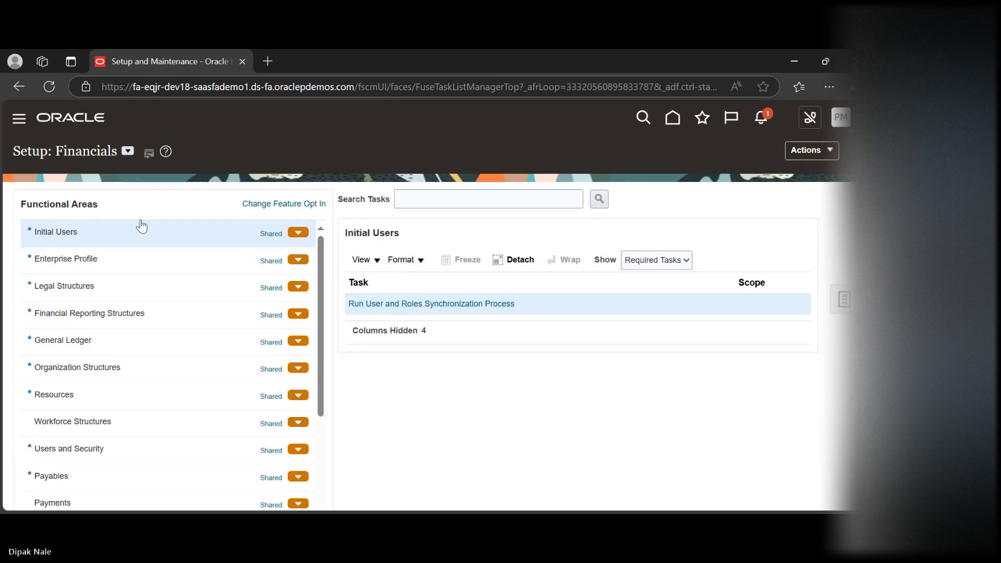
# Leave Setup and Maintenance and return to the home page
pyautogui.click(19, 120)
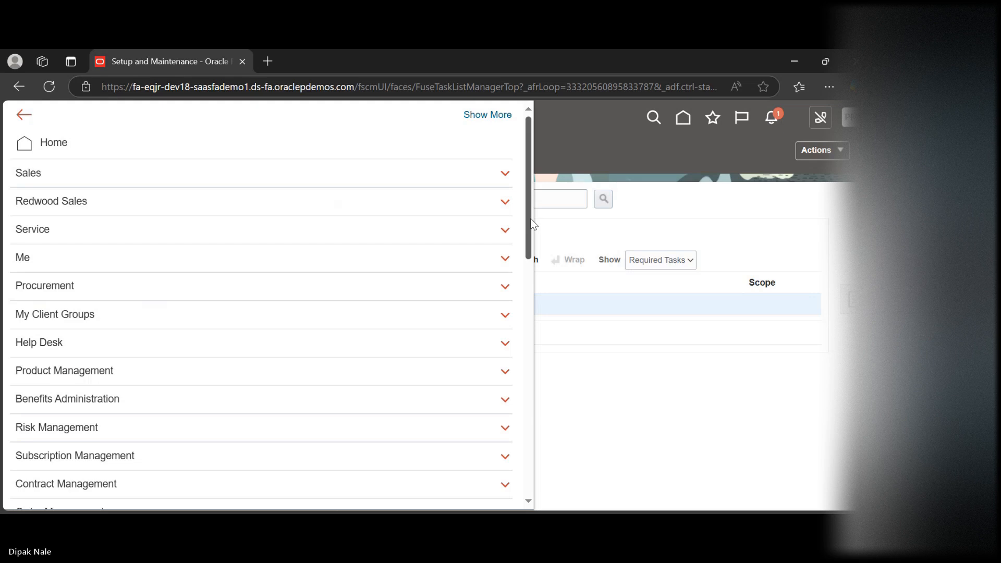
pyautogui.moveTo(533, 225); pyautogui.dragTo(535, 266)
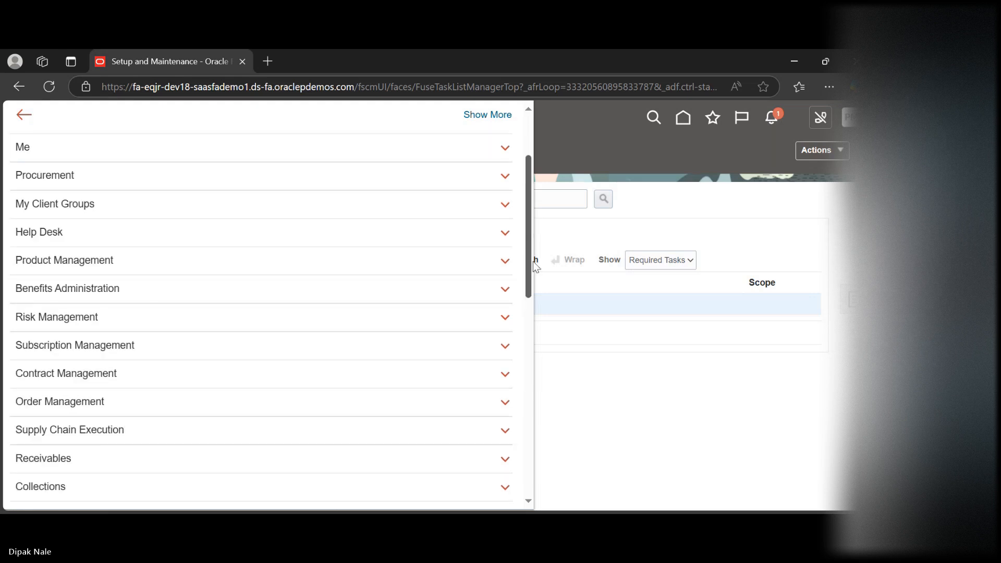
pyautogui.click(684, 125)
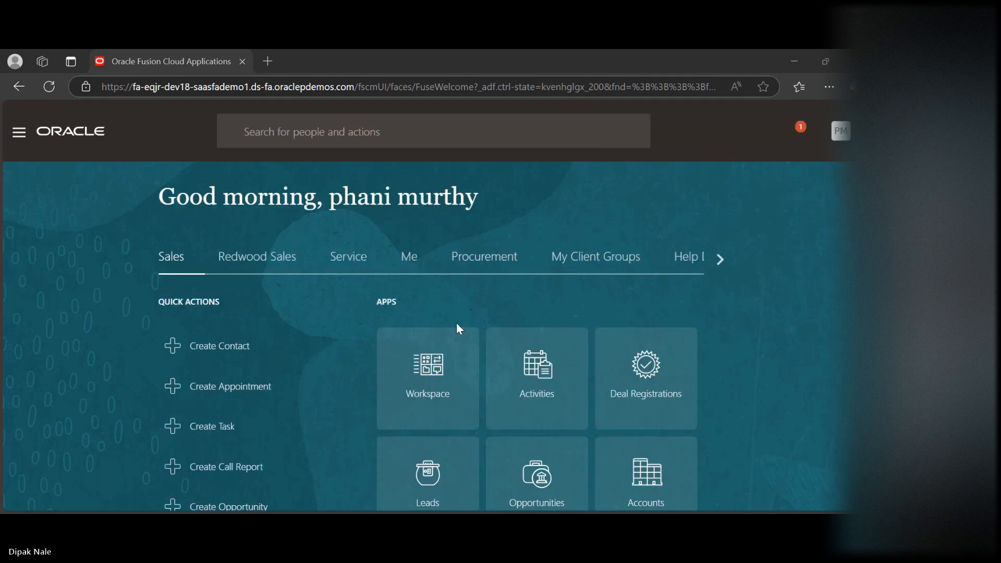
# Find the General Accounting group on the home page and open its Period Close app
pyautogui.click(720, 259)
pyautogui.click(720, 259)
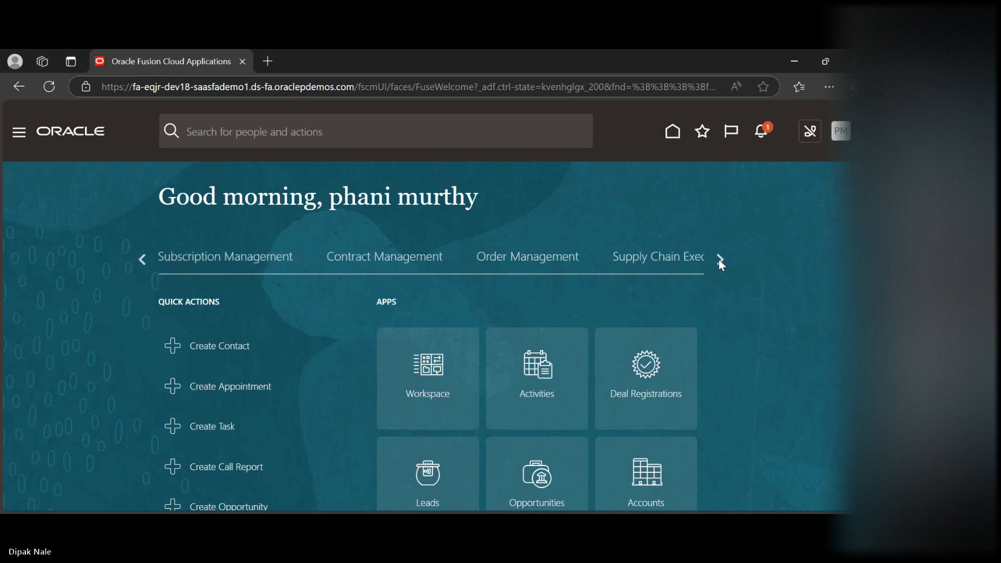
pyautogui.click(720, 259)
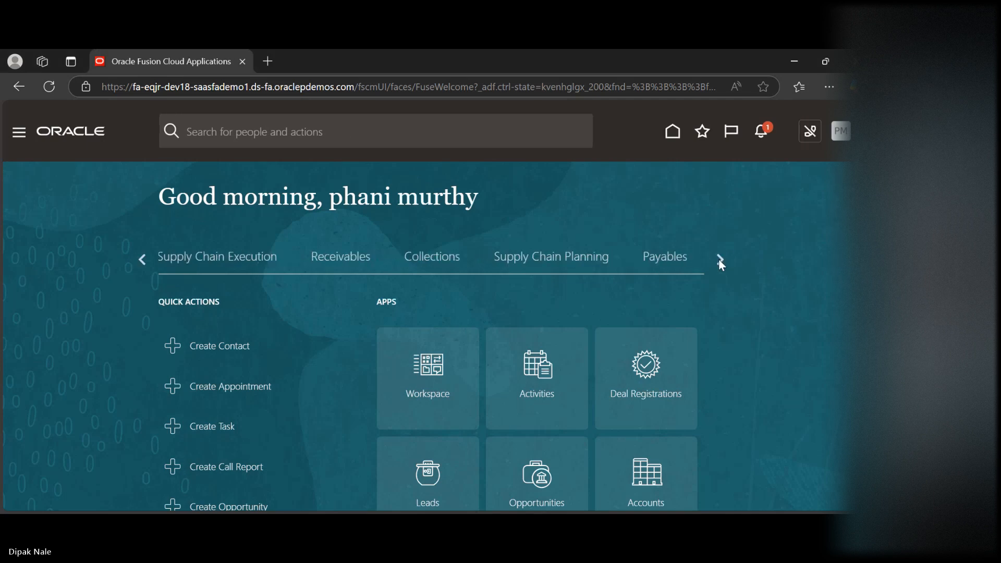
pyautogui.click(720, 259)
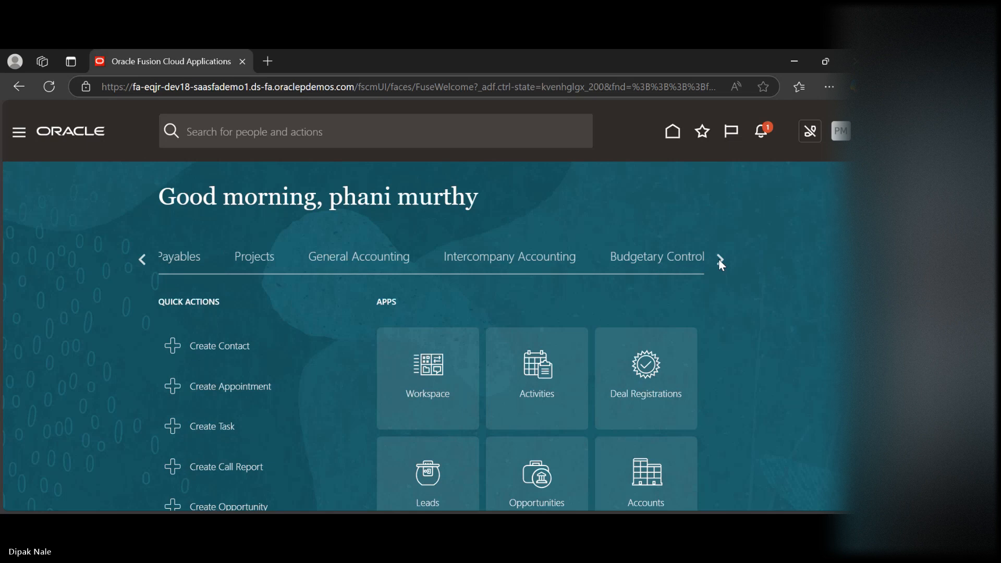
pyautogui.click(720, 259)
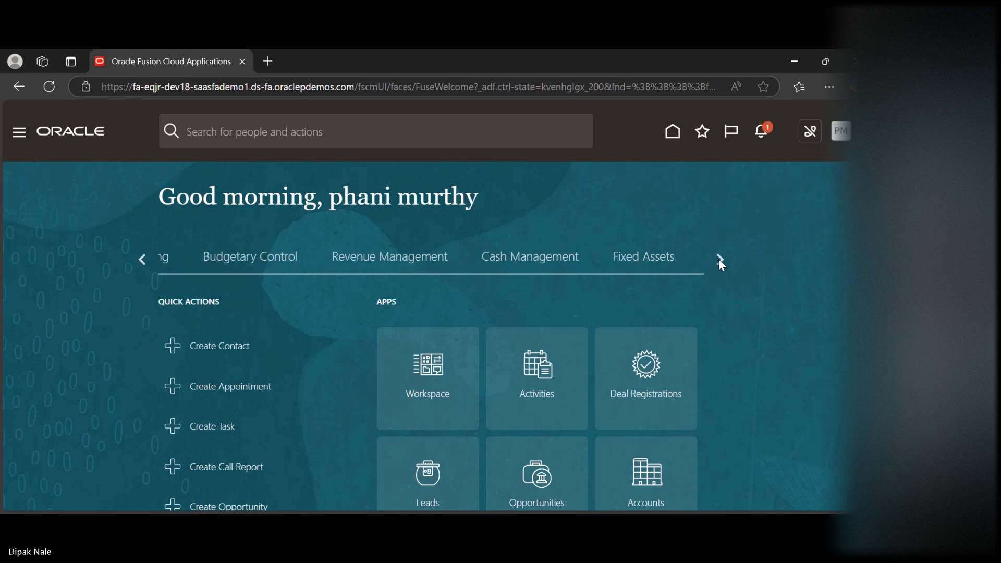
pyautogui.click(141, 260)
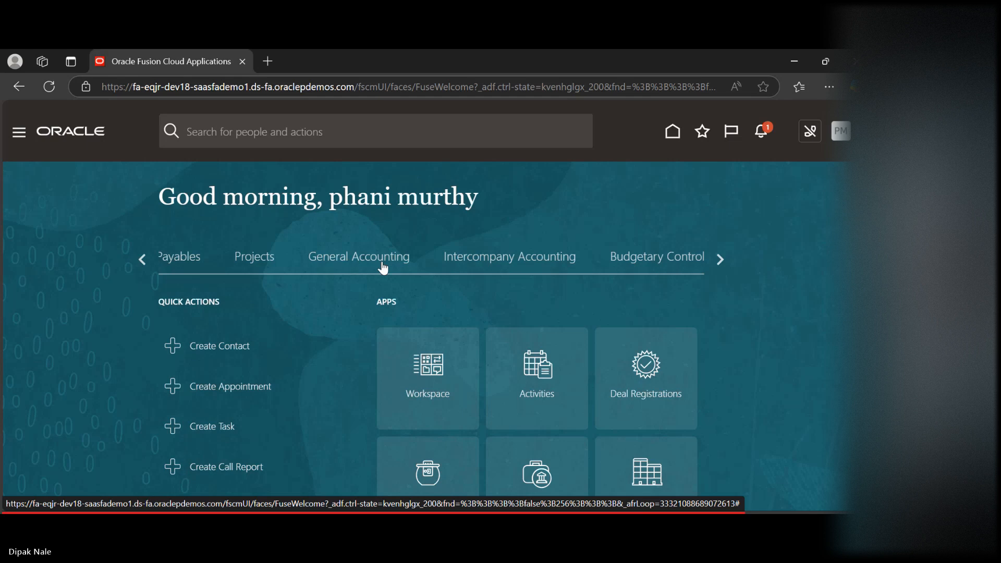
pyautogui.click(383, 268)
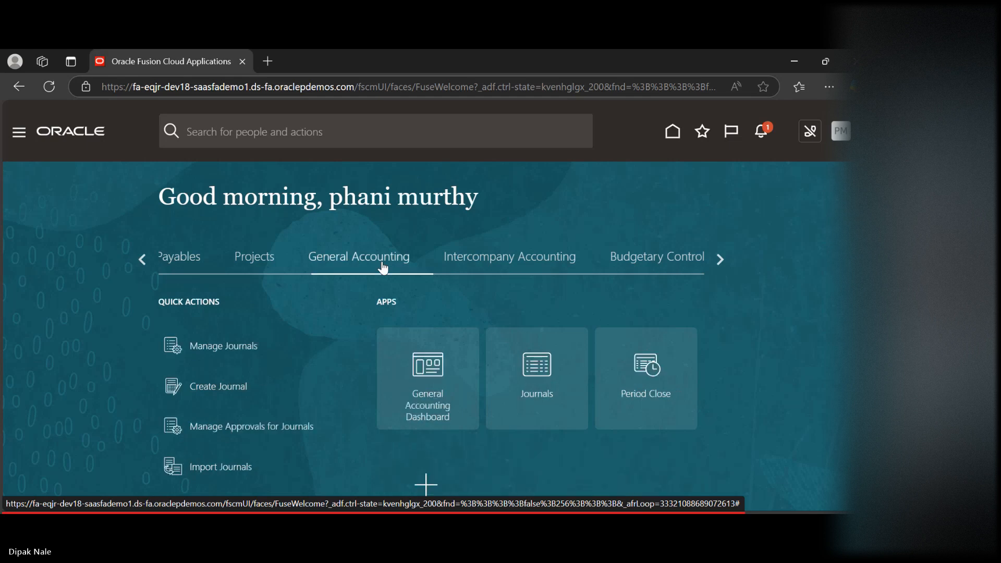
pyautogui.click(658, 376)
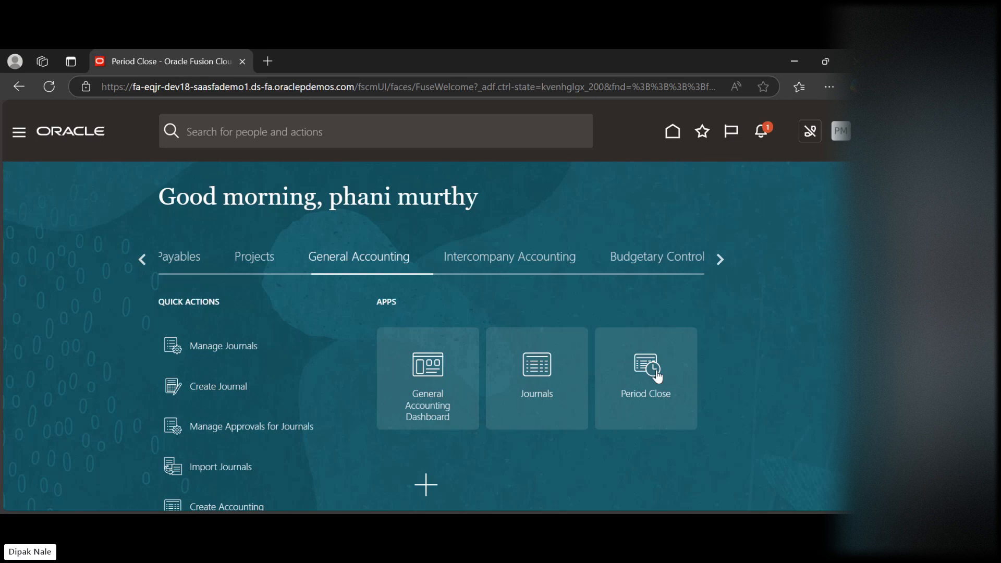
pyautogui.click(626, 372)
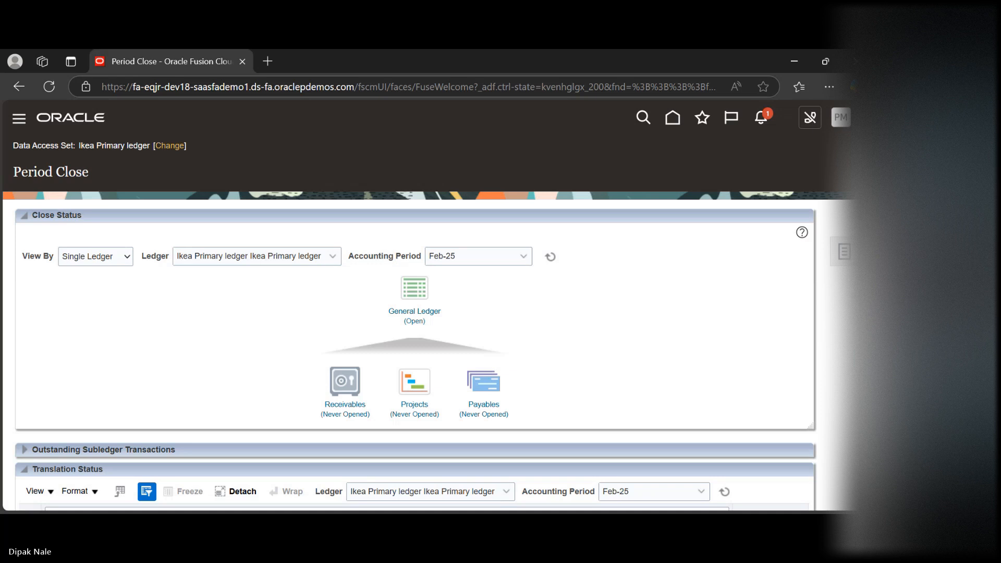
# Change the Period Close data access set to US Primary Ledger
pyautogui.click(163, 148)
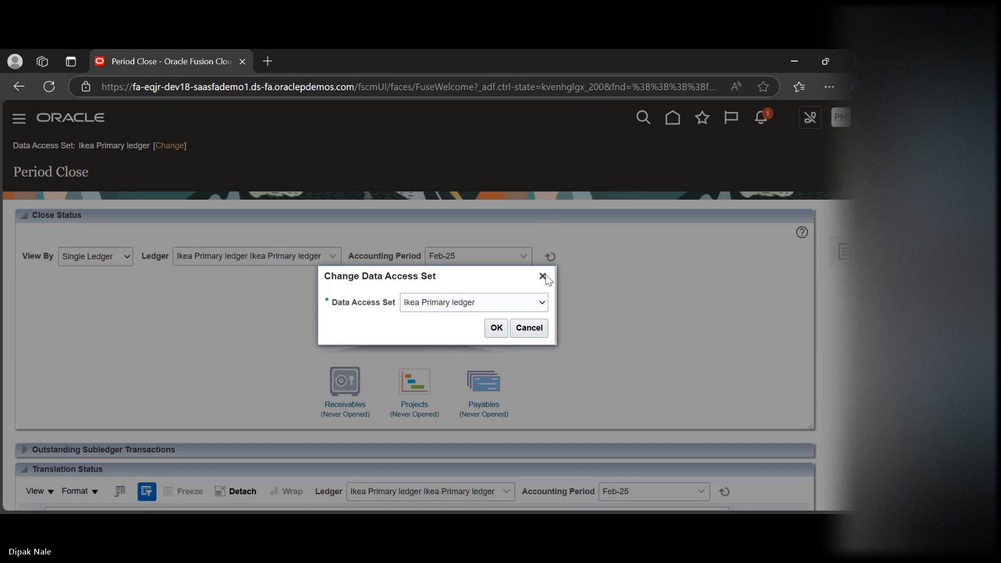
pyautogui.click(461, 221)
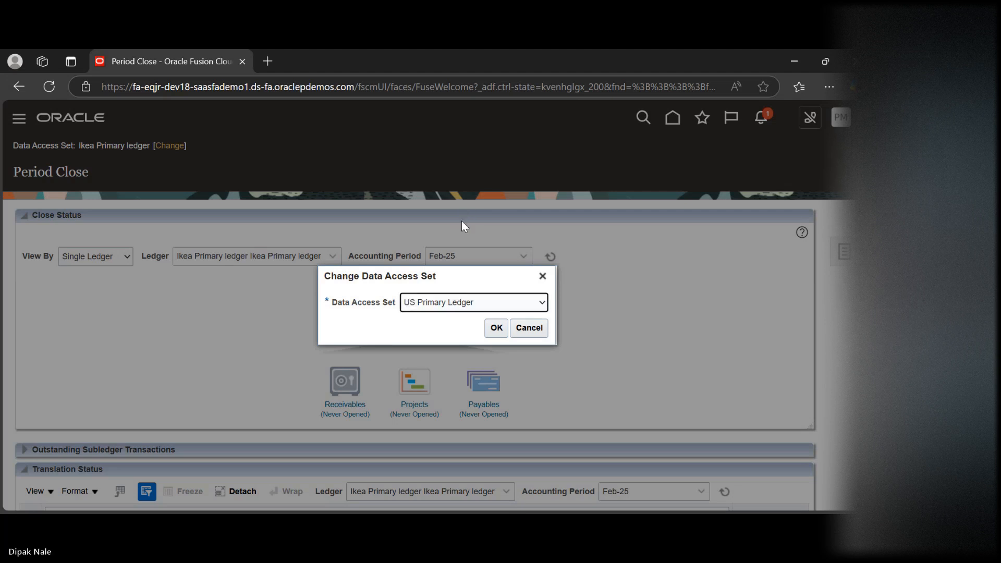
pyautogui.click(503, 329)
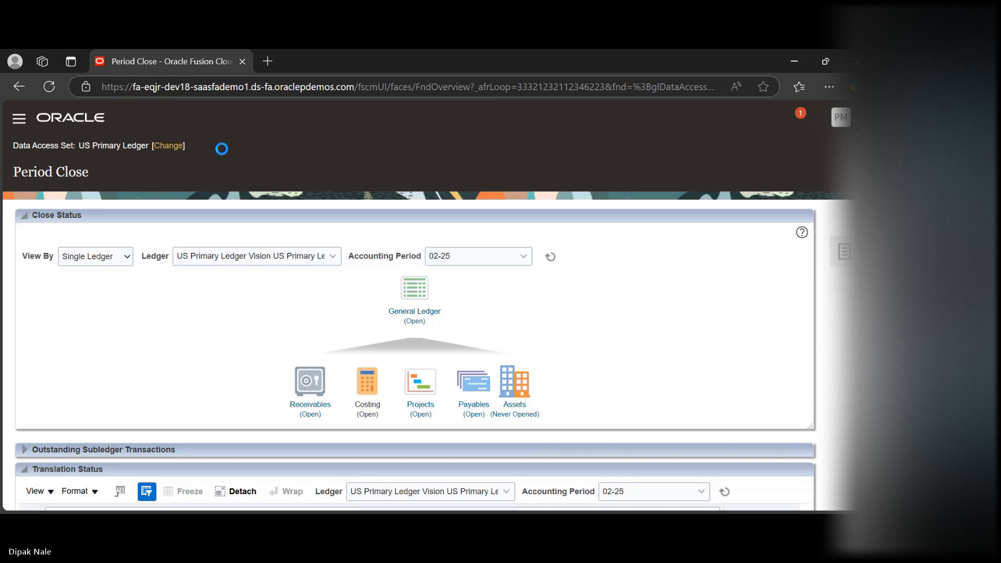
# Change the Period Close data access set to US RC SLA EUR
pyautogui.click(172, 152)
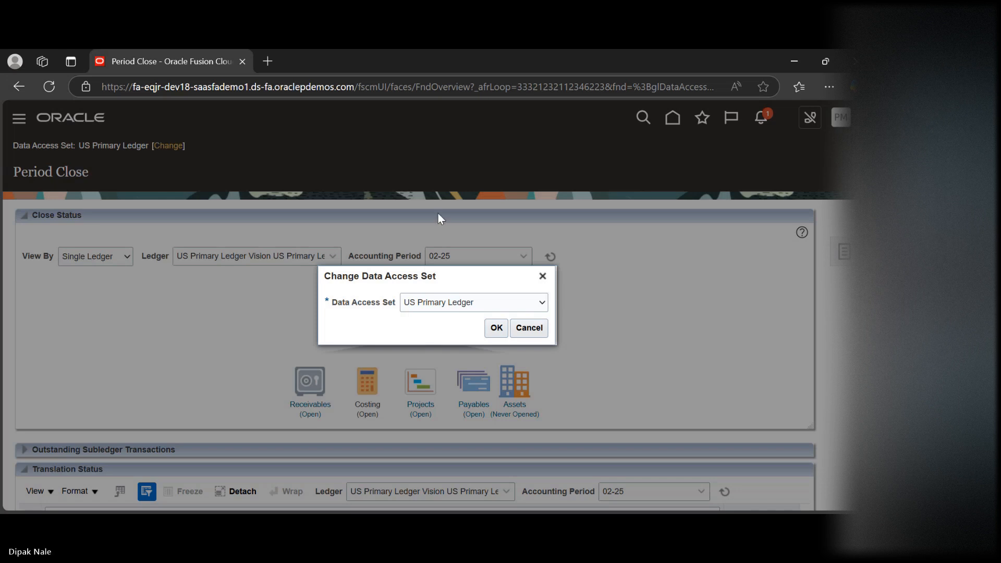
pyautogui.click(464, 215)
pyautogui.click(498, 327)
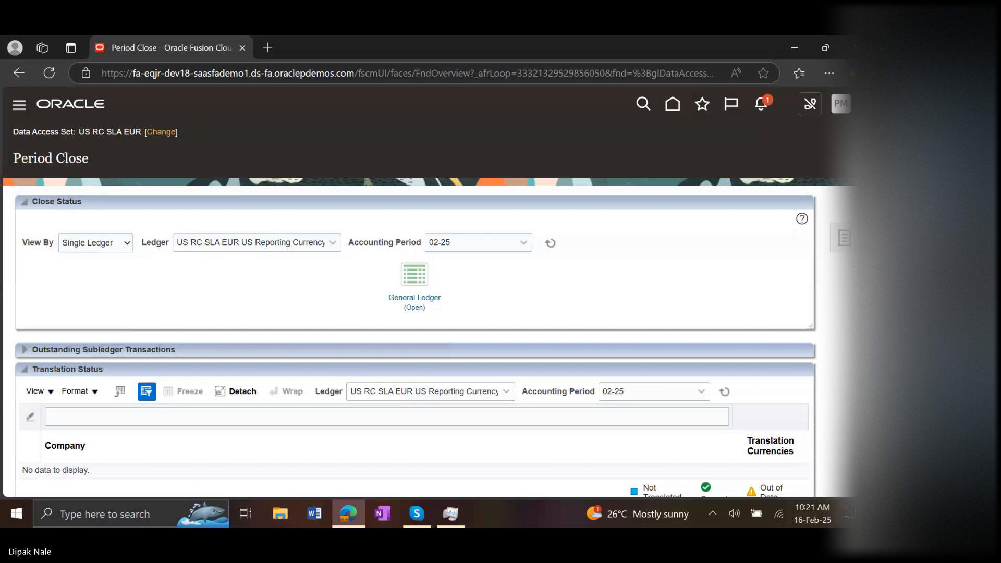
# Check the View By options in Close Status and open the General Ledger accounting period statuses for US RC SLA EUR
pyautogui.click(124, 248)
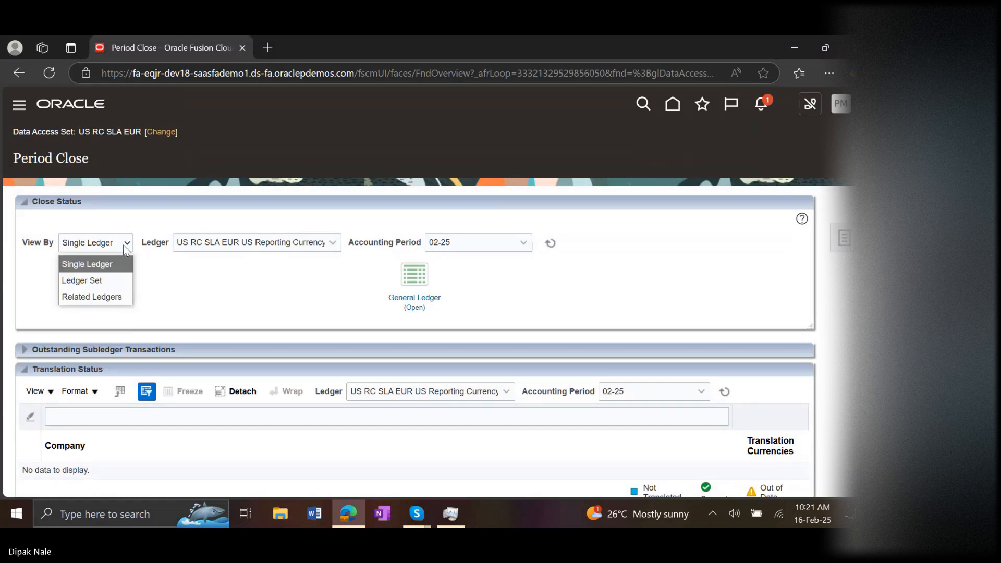
pyautogui.click(233, 298)
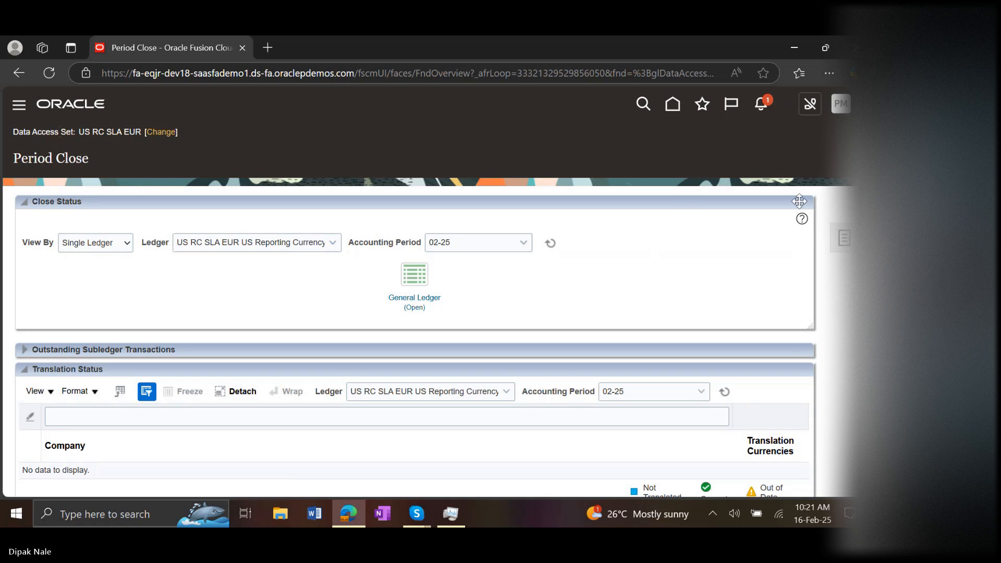
pyautogui.scroll(-1, 451, 286)
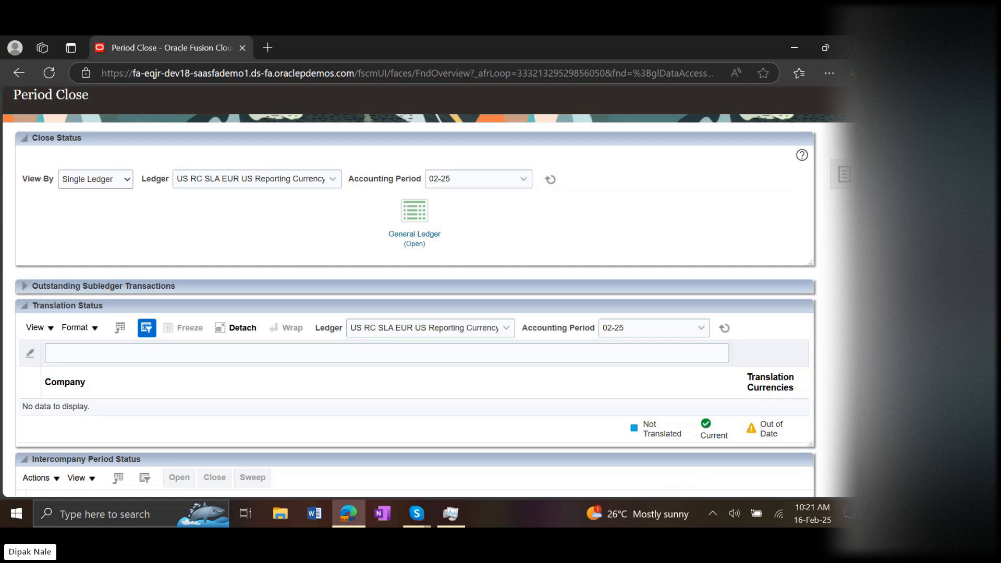
pyautogui.click(416, 236)
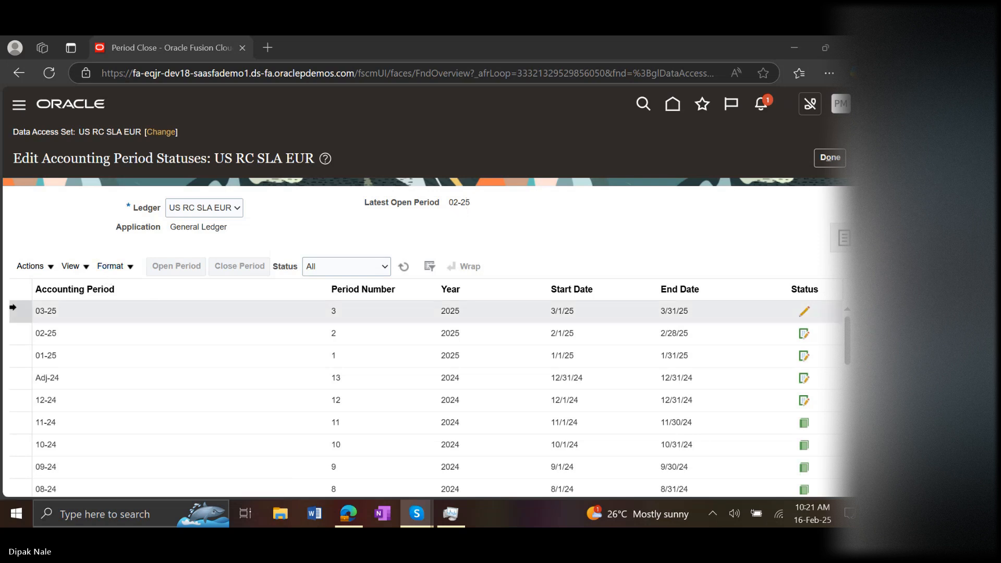
# Open accounting period 03-25 for the US RC SLA EUR ledger and refresh the period statuses
pyautogui.click(10, 306)
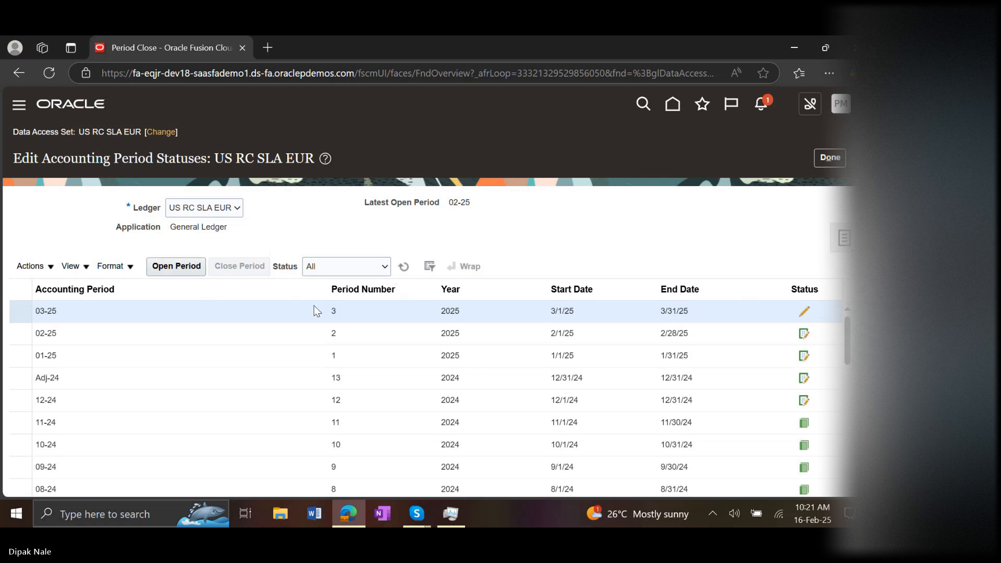
pyautogui.click(192, 276)
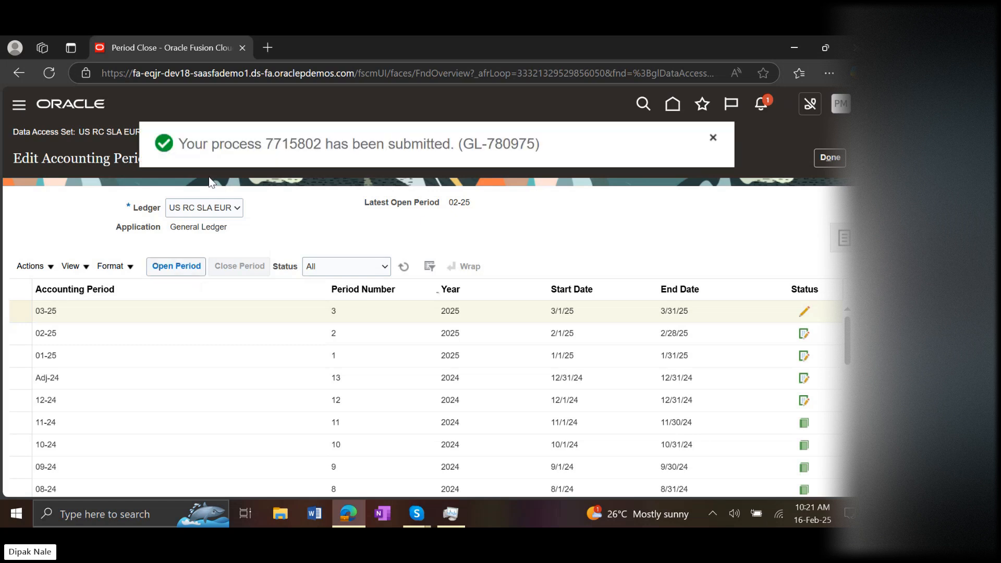
pyautogui.click(448, 51)
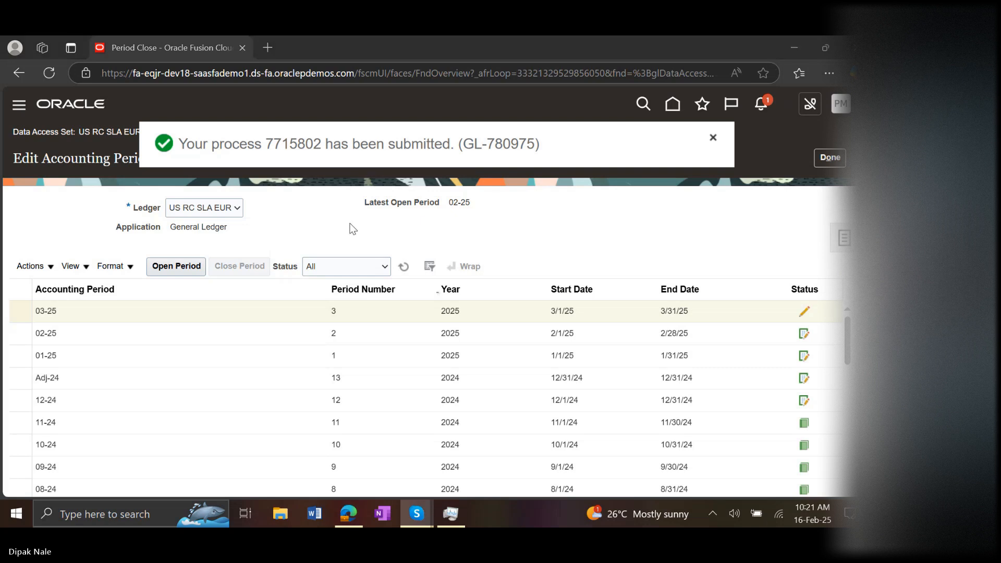
pyautogui.click(49, 73)
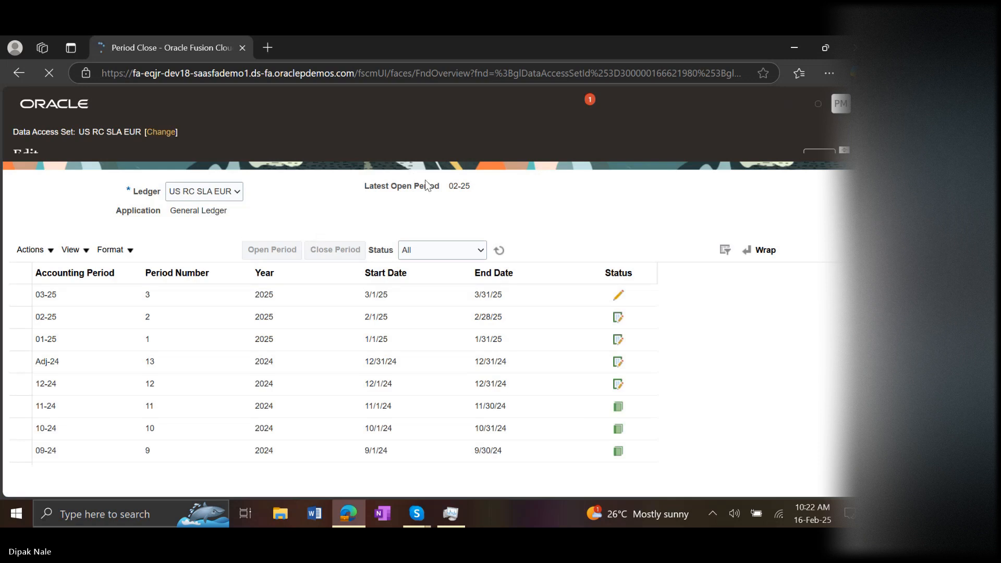
pyautogui.click(500, 251)
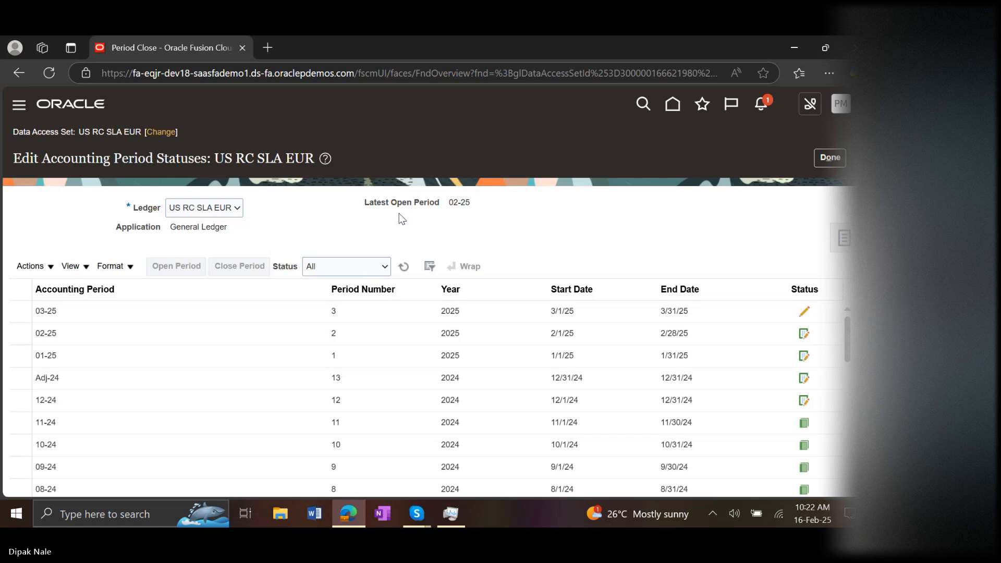
pyautogui.click(402, 267)
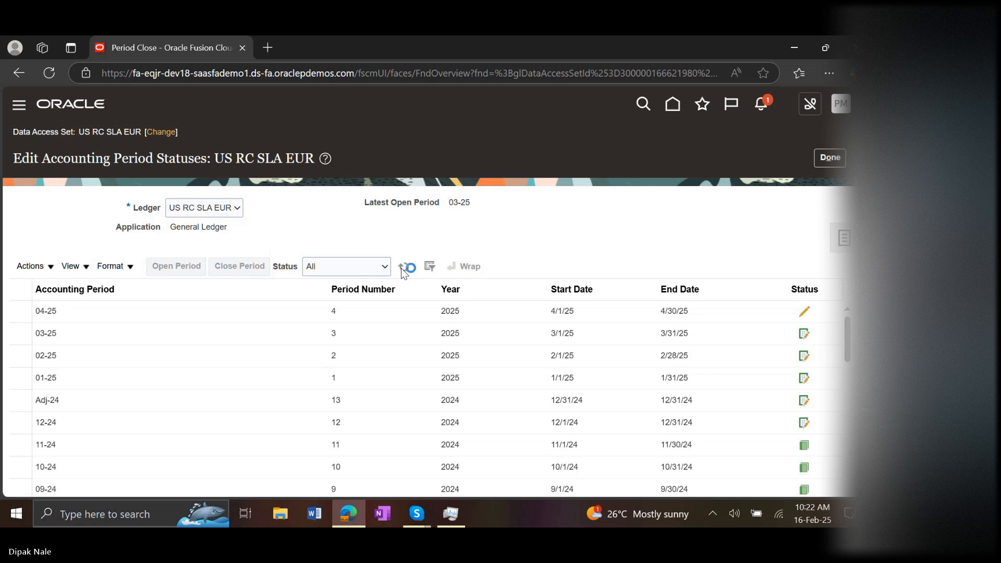
# Open accounting period 04-25 for US RC SLA EUR, refresh the period statuses until updated, and check the status of 05-25
pyautogui.click(159, 327)
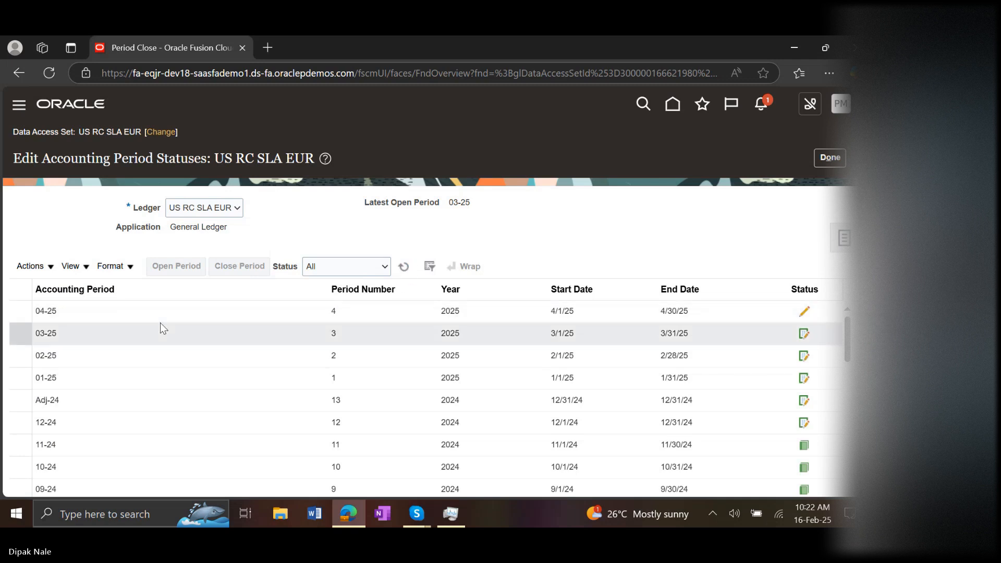
pyautogui.click(150, 312)
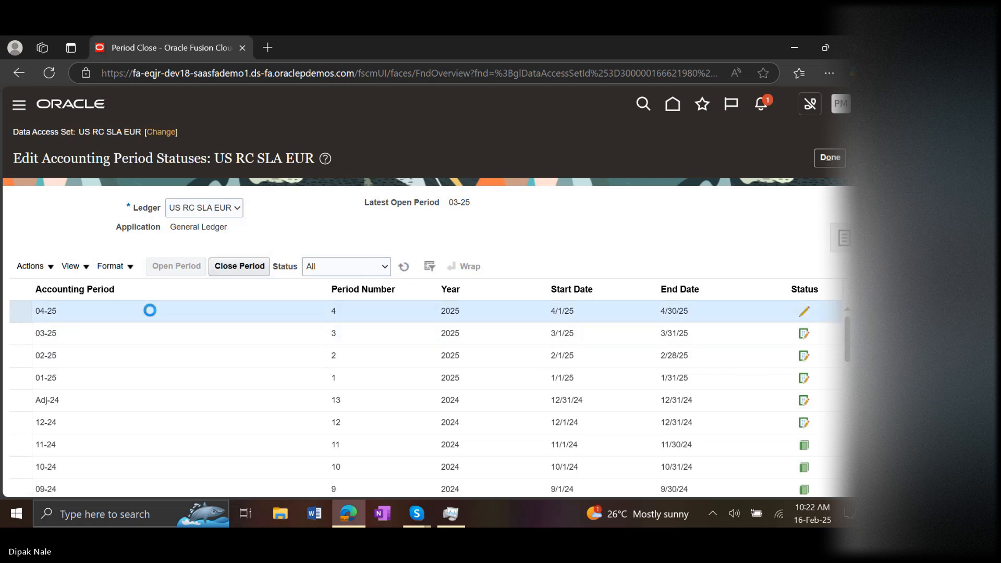
pyautogui.click(175, 267)
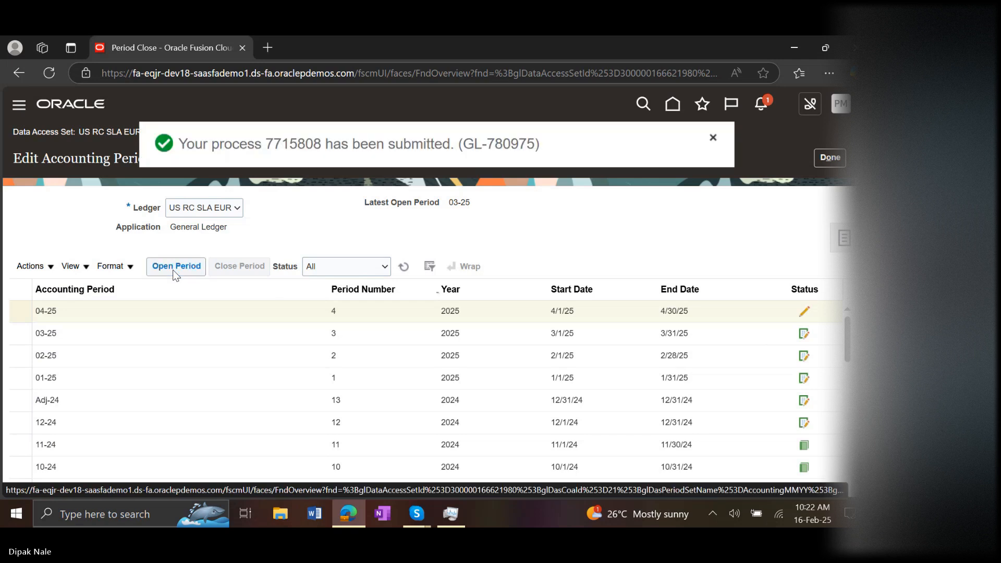
pyautogui.click(406, 267)
pyautogui.click(404, 266)
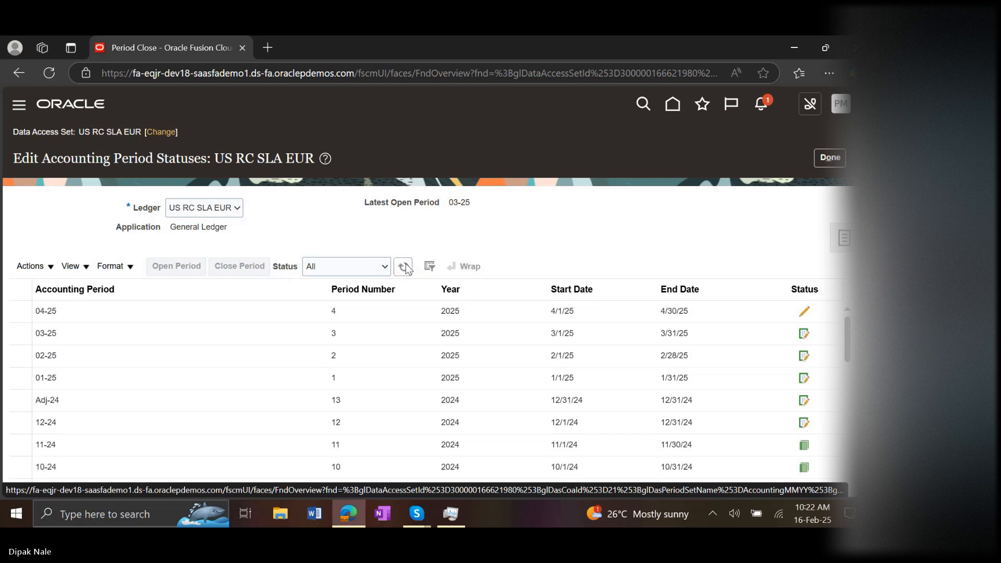
pyautogui.click(404, 267)
pyautogui.click(404, 266)
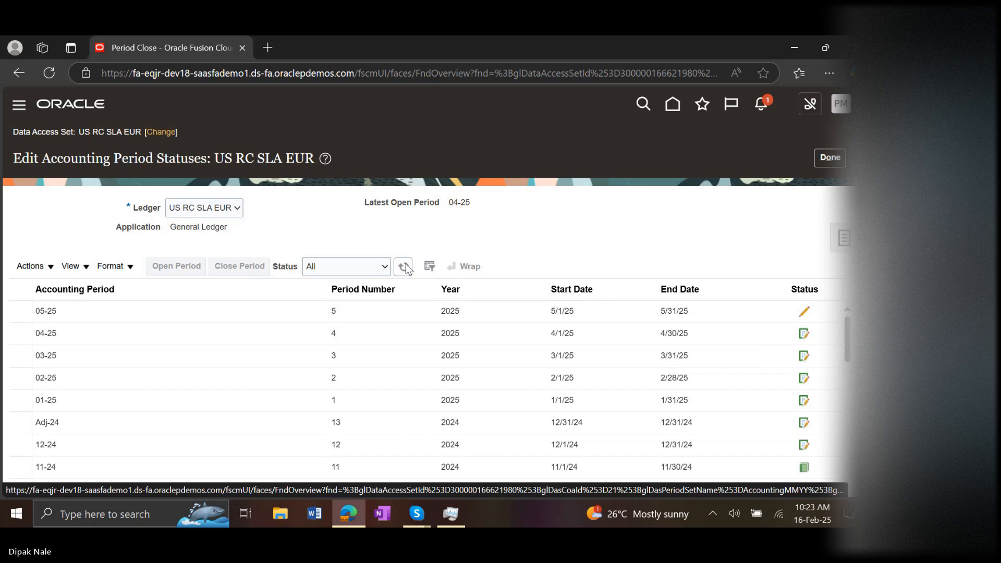
pyautogui.click(407, 267)
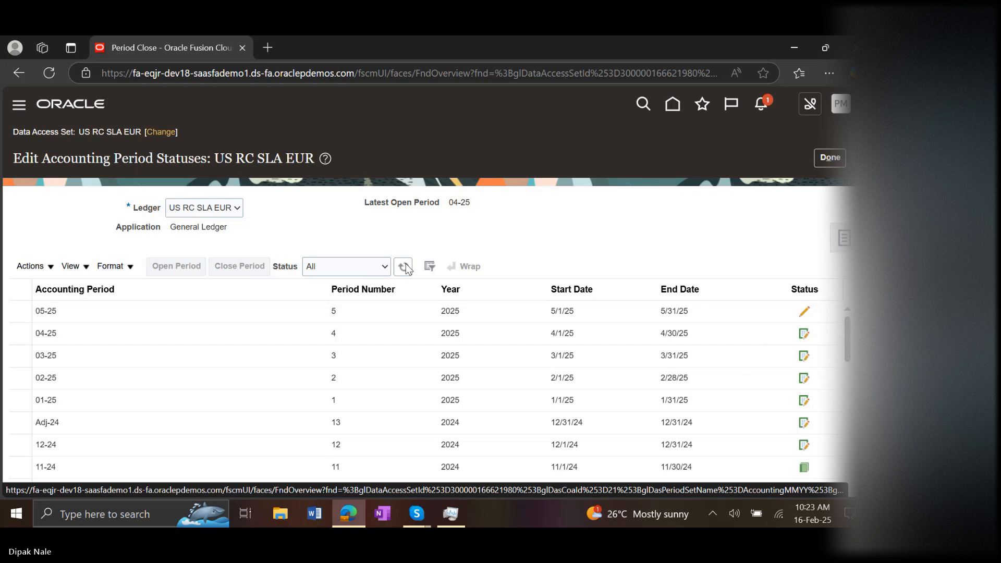
pyautogui.click(406, 267)
pyautogui.click(406, 267)
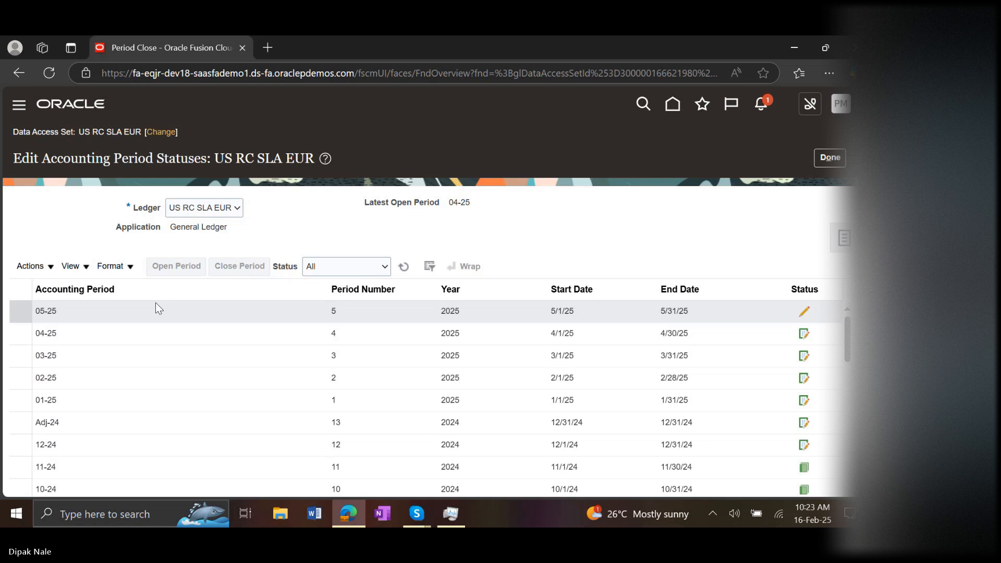
pyautogui.click(72, 312)
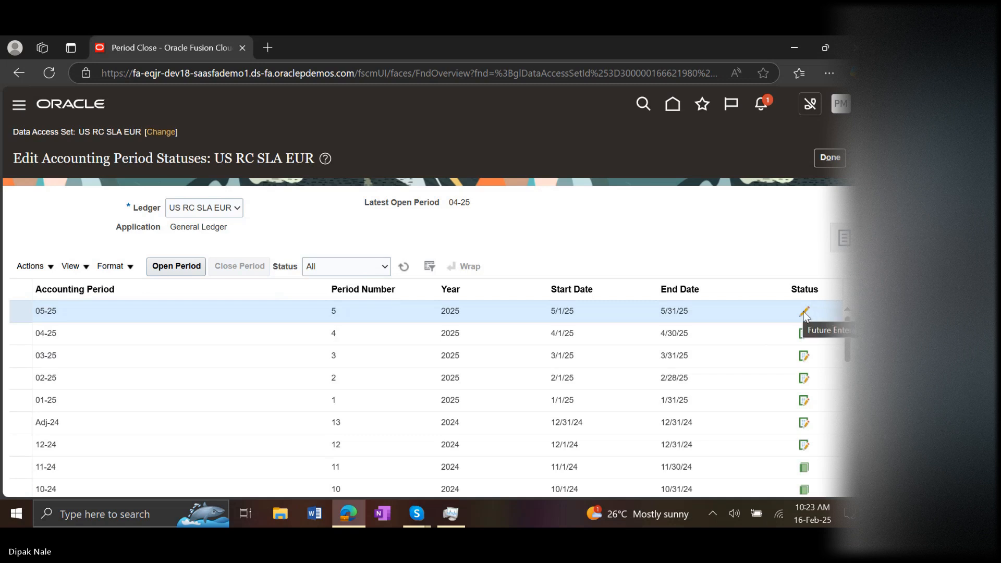
# Change the data access set from the accounting period statuses page to TATA INR Reporting
pyautogui.click(156, 131)
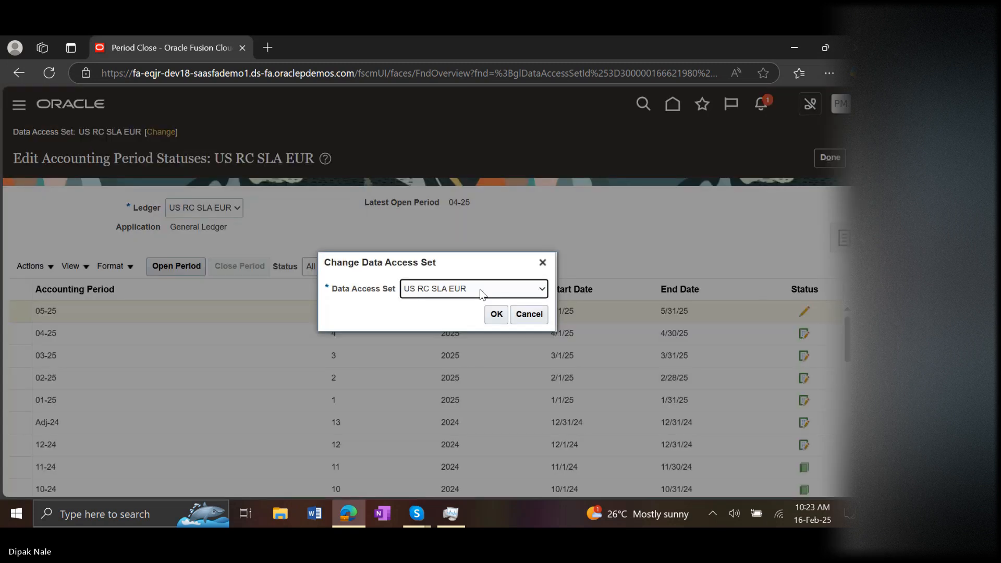
pyautogui.click(498, 288)
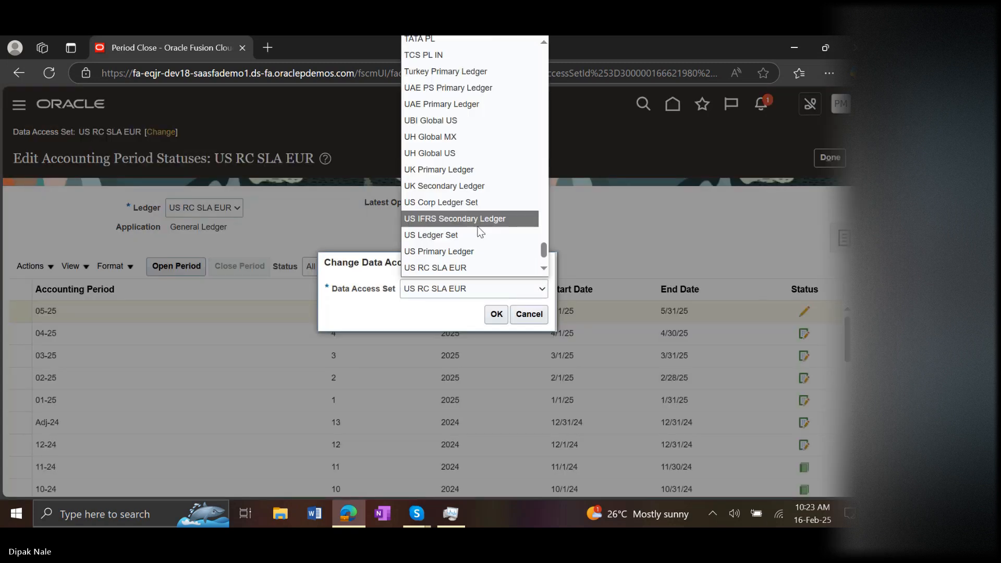
pyautogui.press('t')
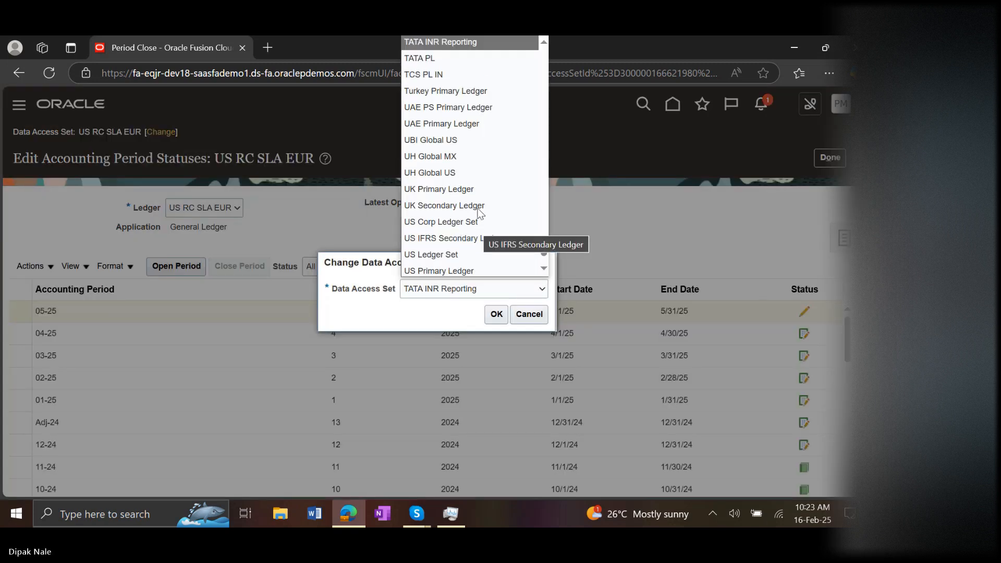
pyautogui.click(468, 48)
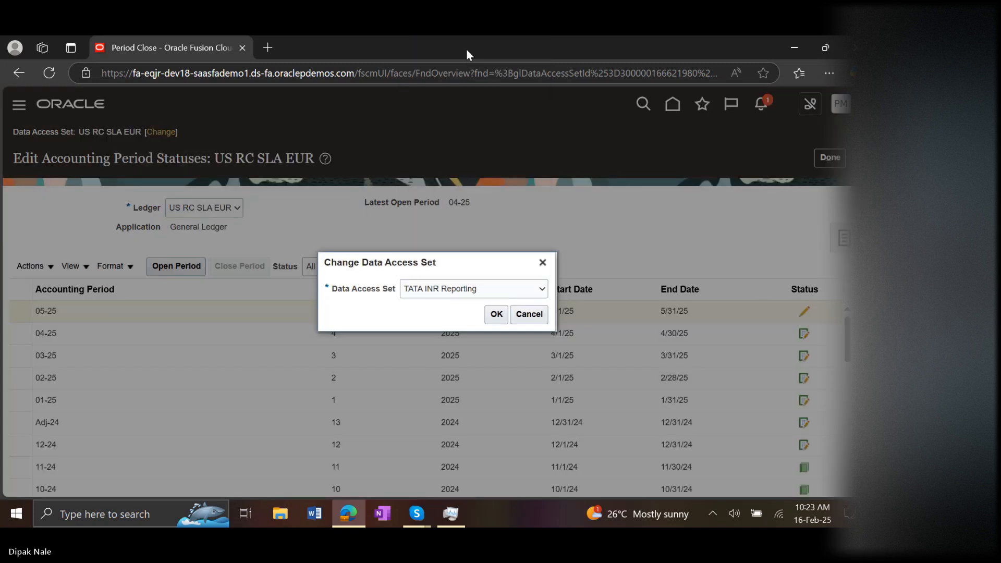
pyautogui.click(493, 315)
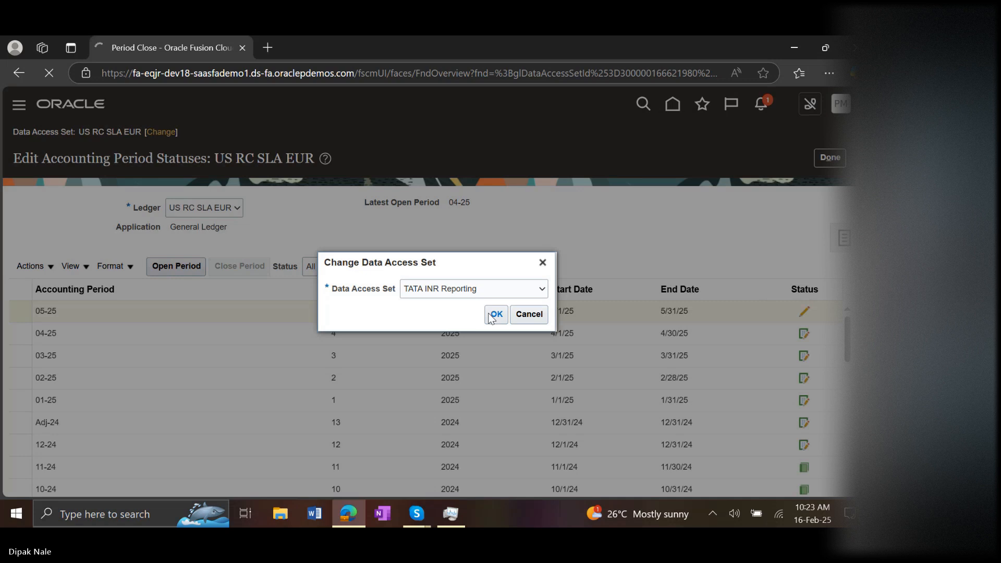
pyautogui.click(494, 314)
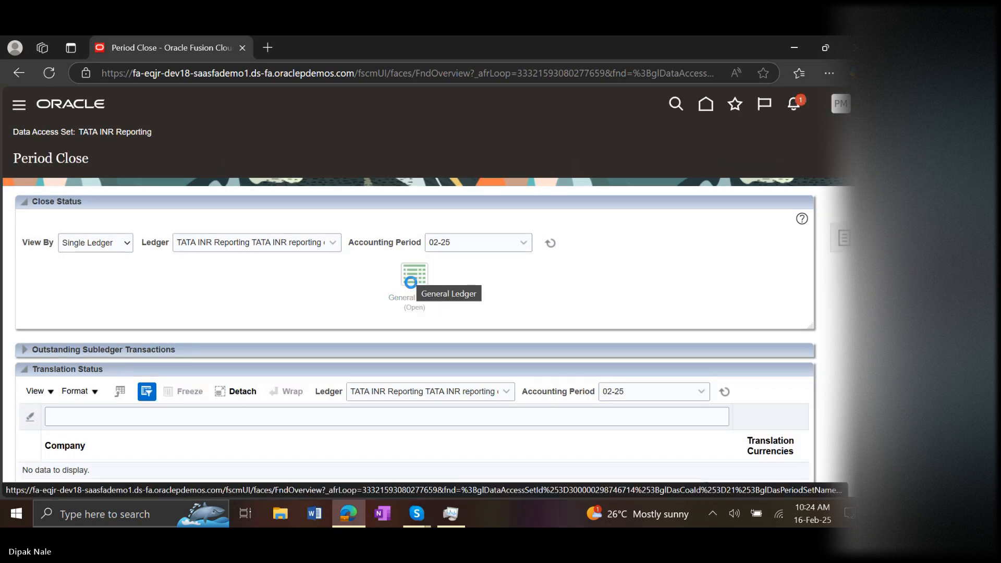
# Open General Ledger accounting period 03-25 for the TATA INR Reporting ledger and refresh the period statuses
pyautogui.click(410, 282)
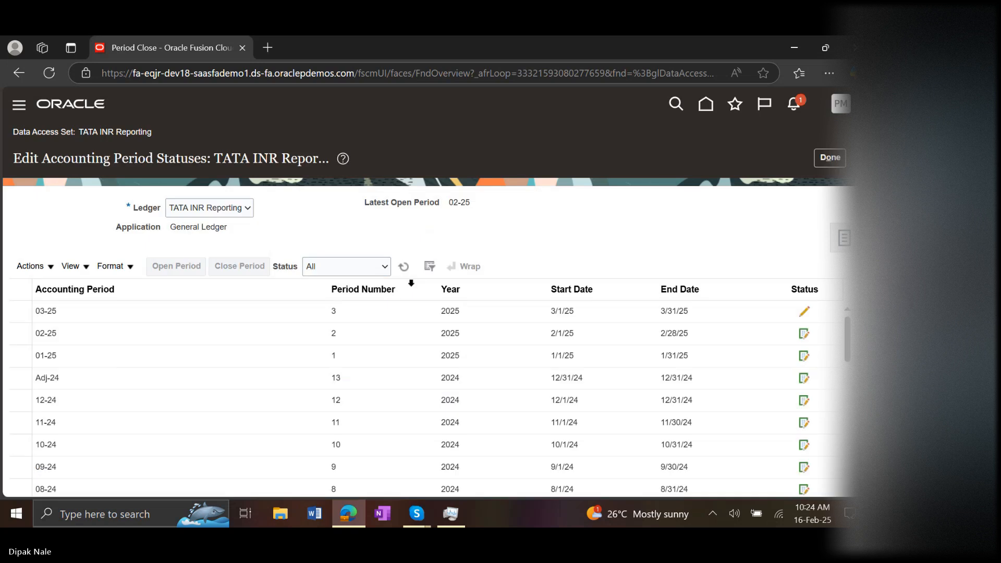
pyautogui.click(178, 306)
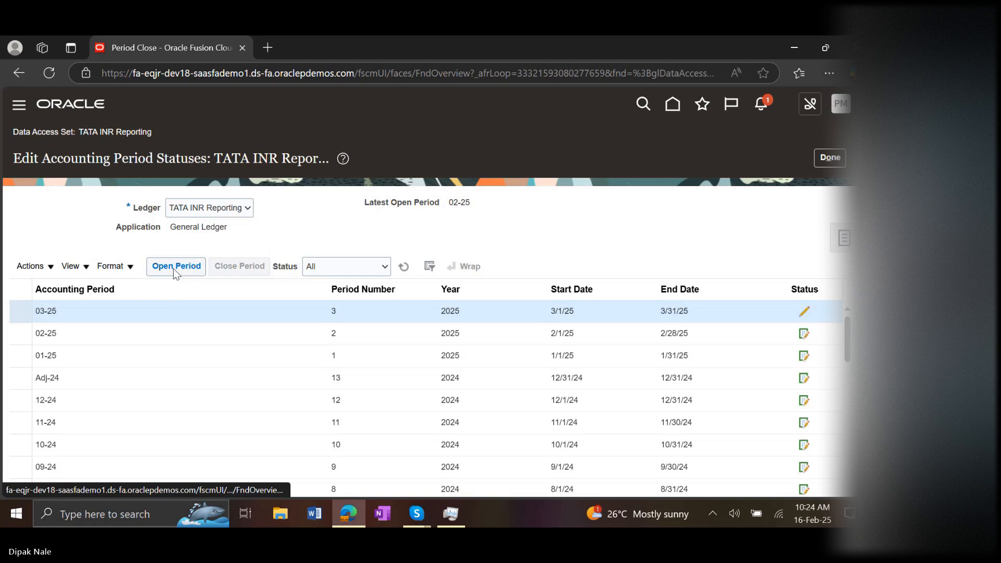
pyautogui.click(174, 266)
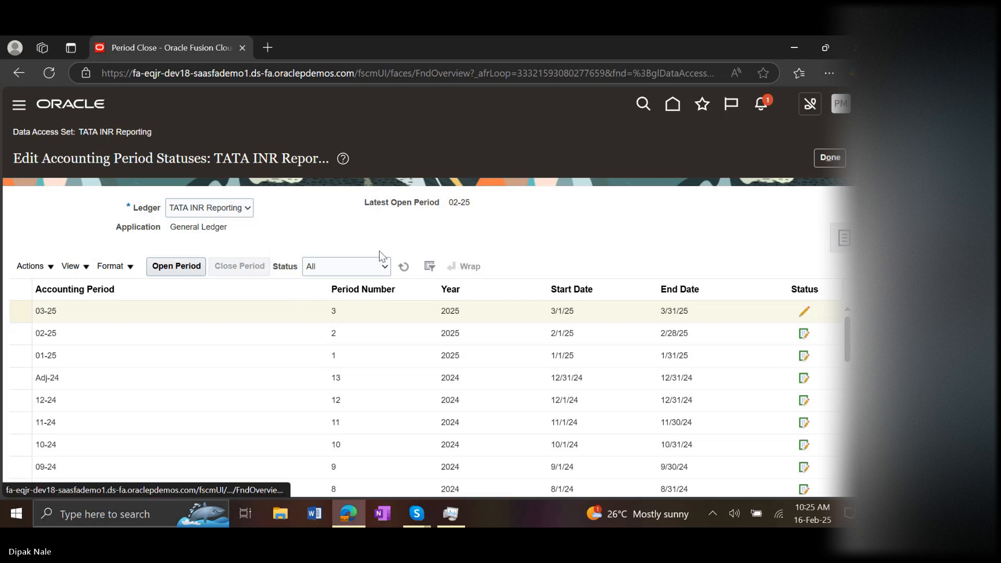
pyautogui.click(402, 266)
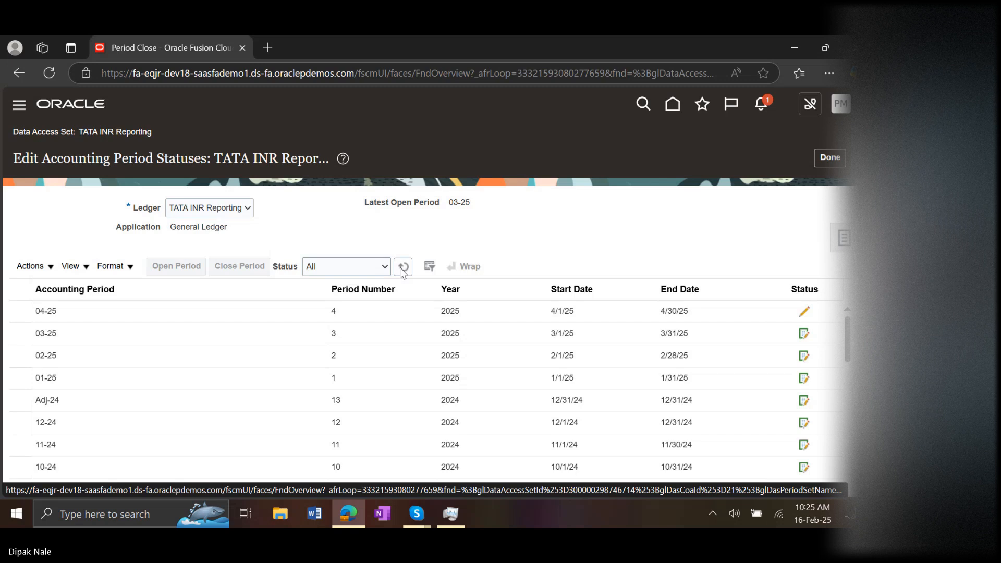
# Select accounting period 04-25 in the TATA INR Reporting list and highlight its month number
pyautogui.click(208, 315)
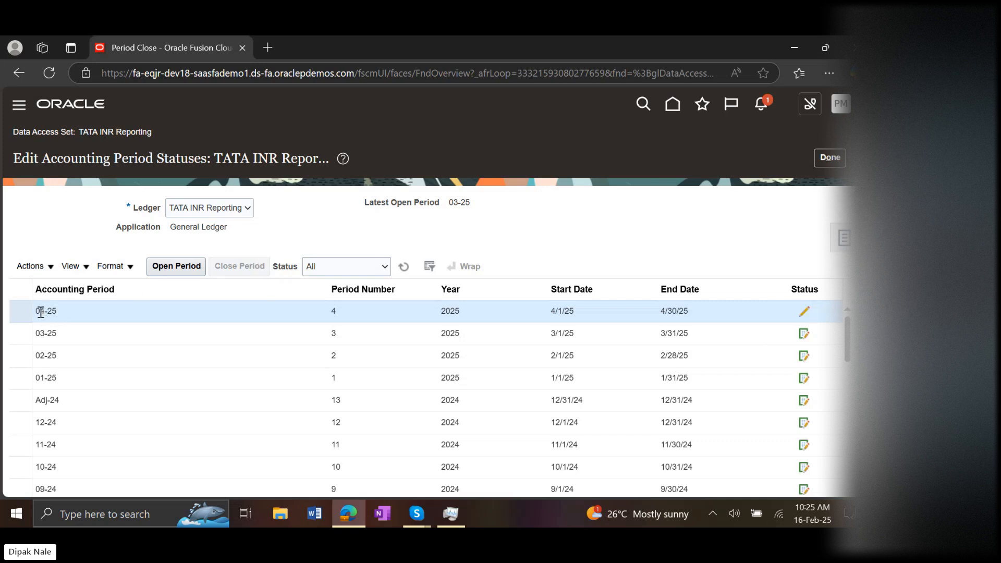
pyautogui.moveTo(41, 311); pyautogui.dragTo(45, 313)
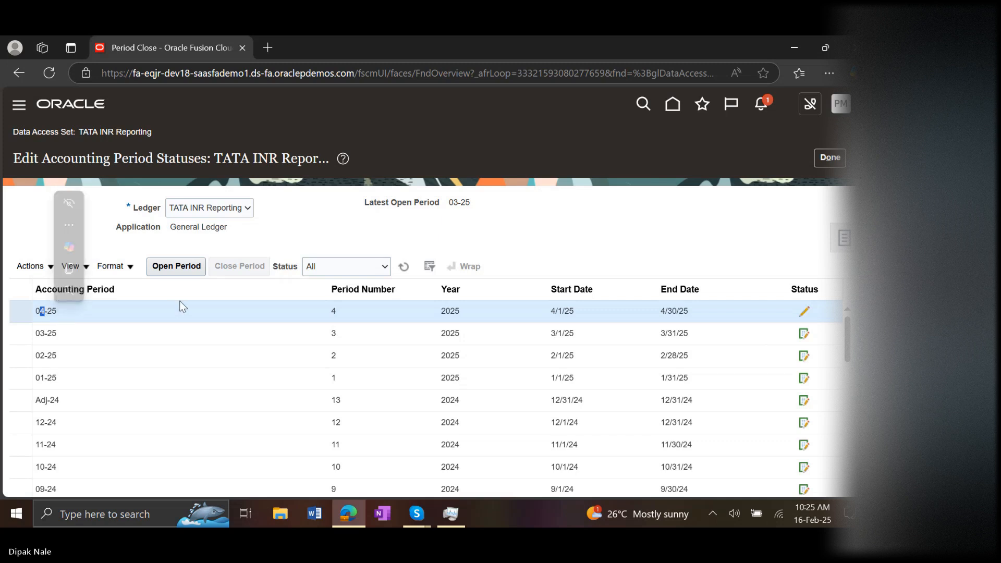
# Open General Ledger accounting period 04-25 for TATA INR Reporting and refresh the period statuses until updated
pyautogui.click(335, 312)
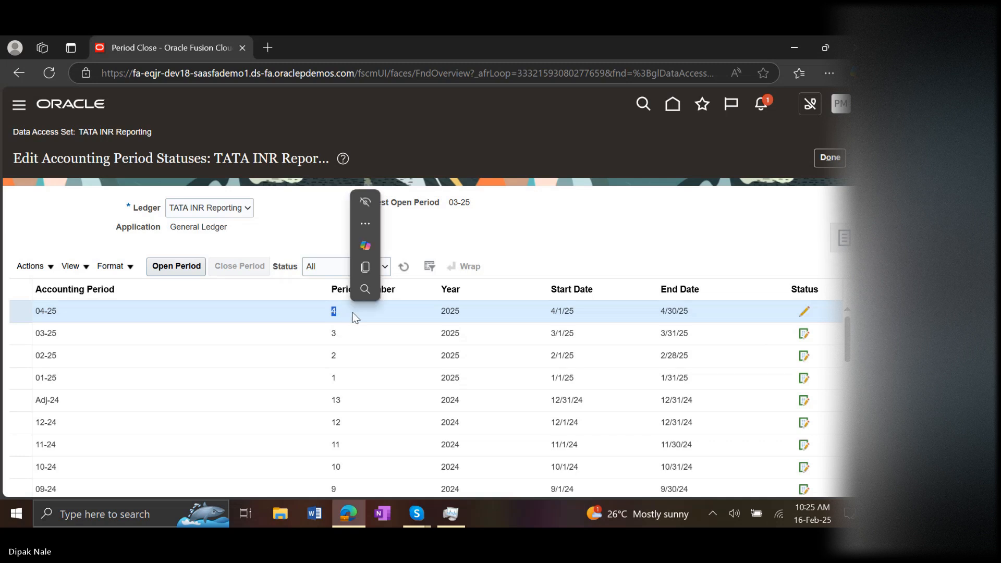
pyautogui.click(262, 312)
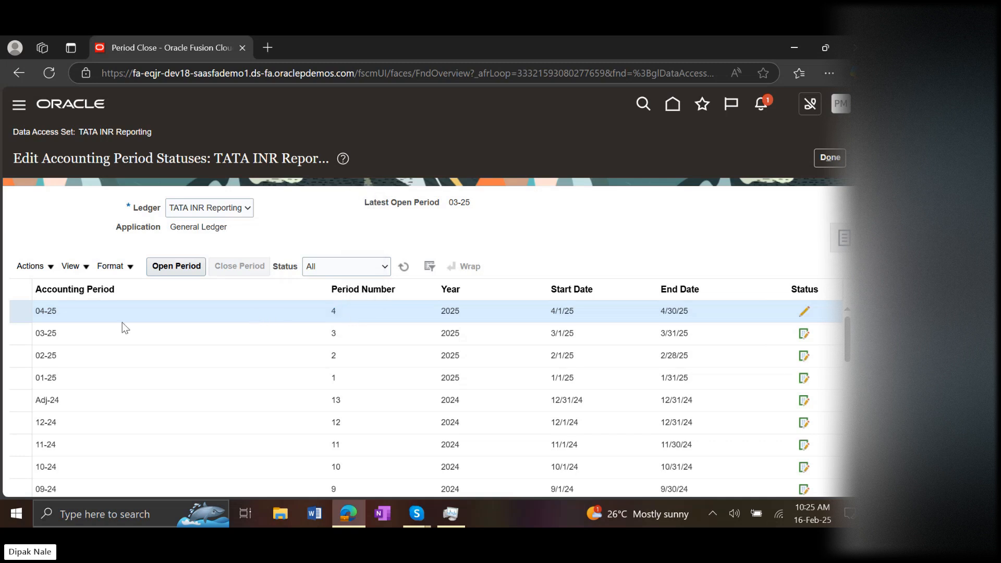
pyautogui.click(166, 272)
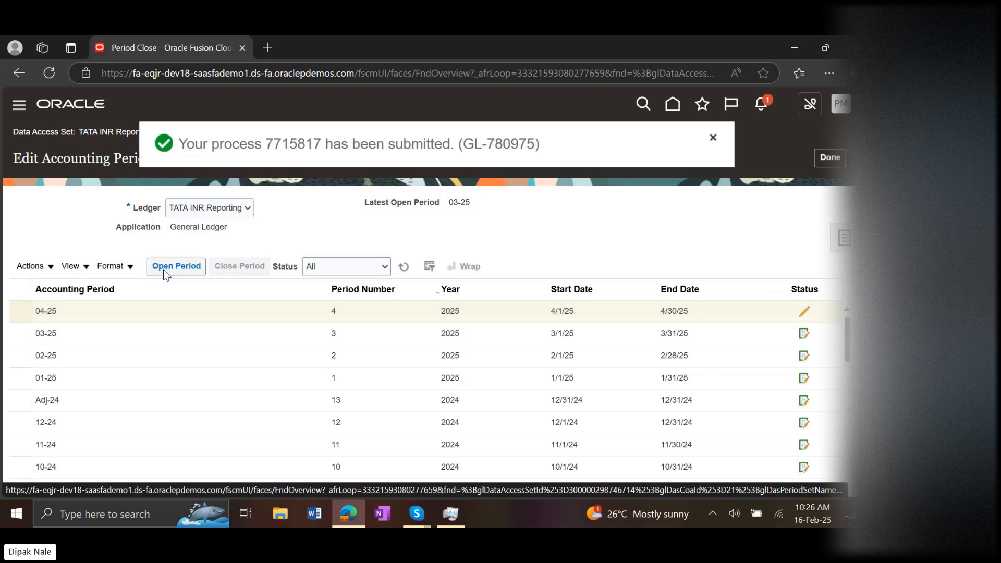
pyautogui.click(403, 267)
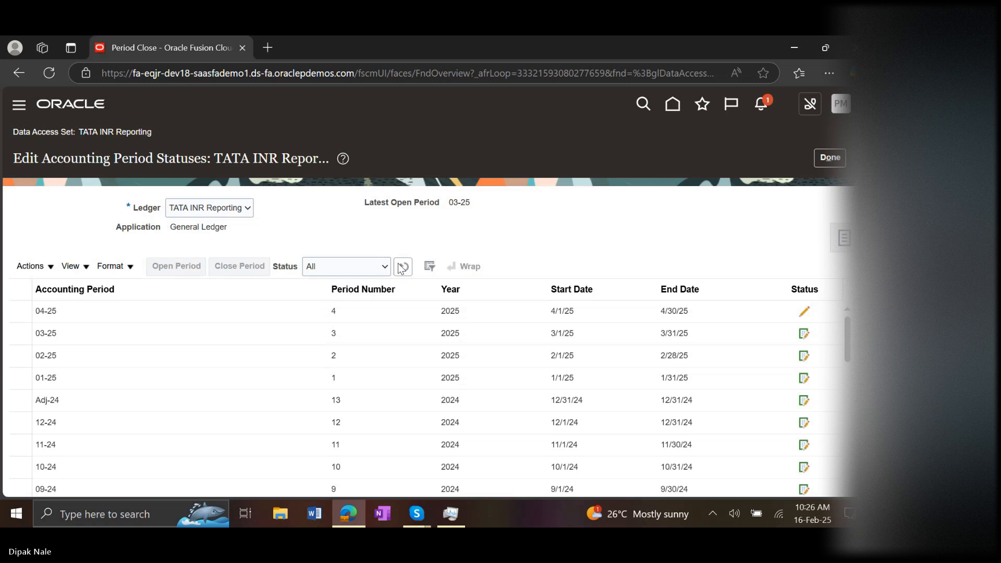
pyautogui.click(403, 267)
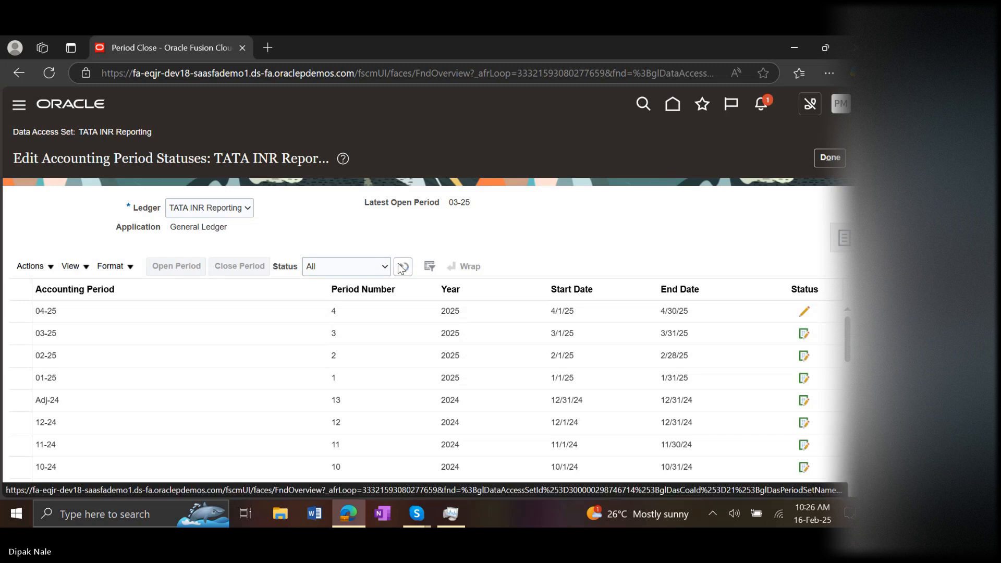
pyautogui.click(402, 267)
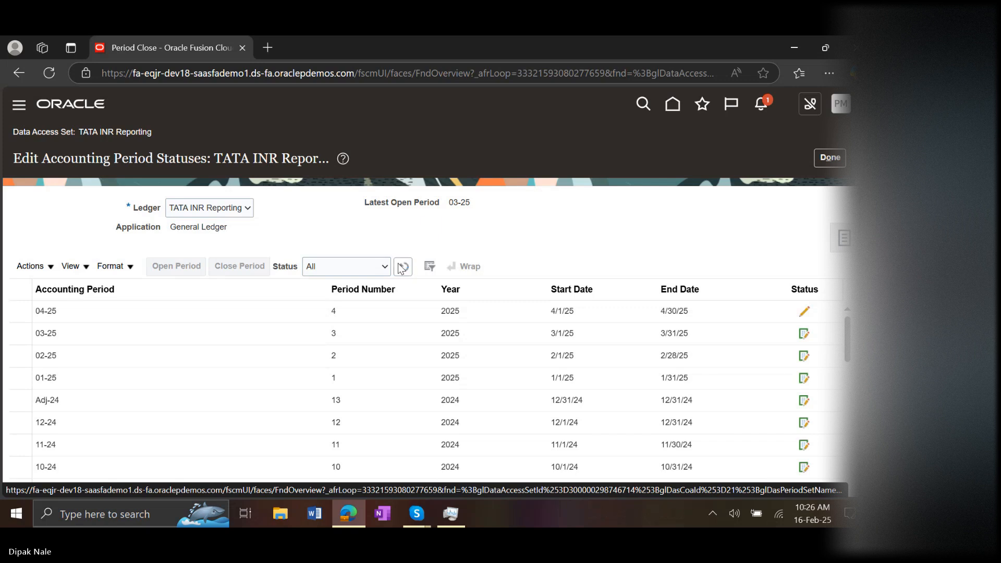
pyautogui.click(401, 266)
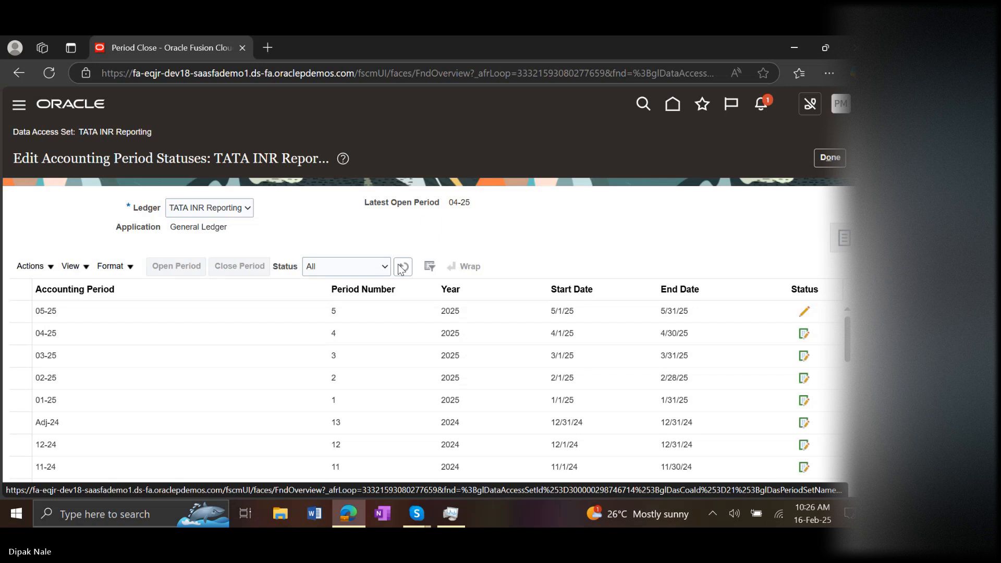
pyautogui.click(400, 267)
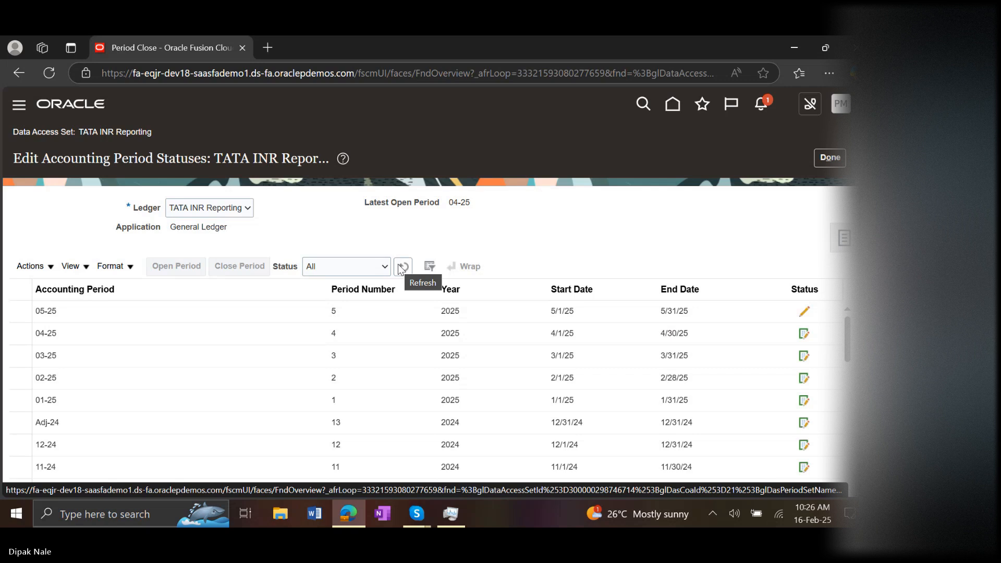
pyautogui.click(402, 267)
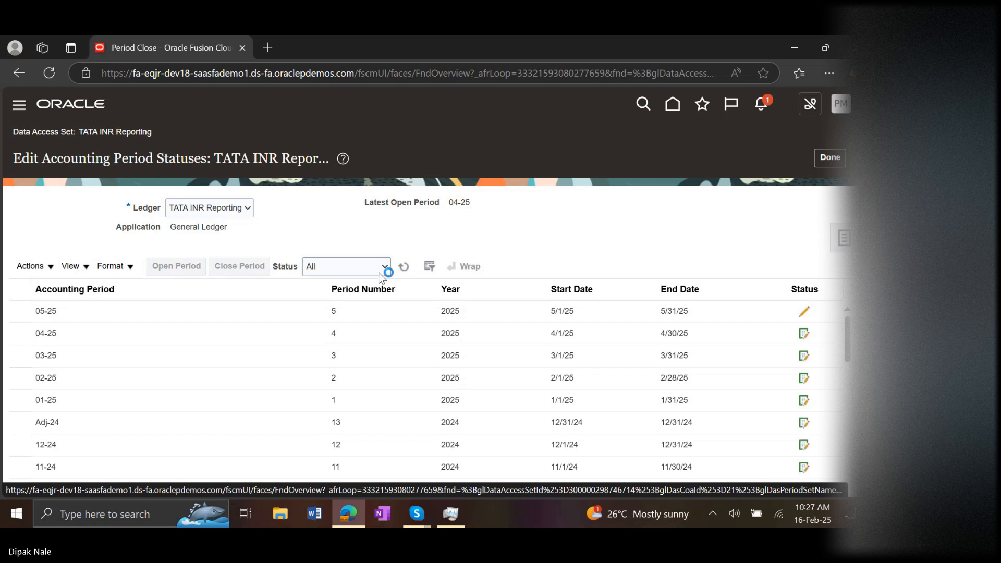
# Close the TATA INR Reporting period statuses and open the Journals work area under General Accounting
pyautogui.click(178, 306)
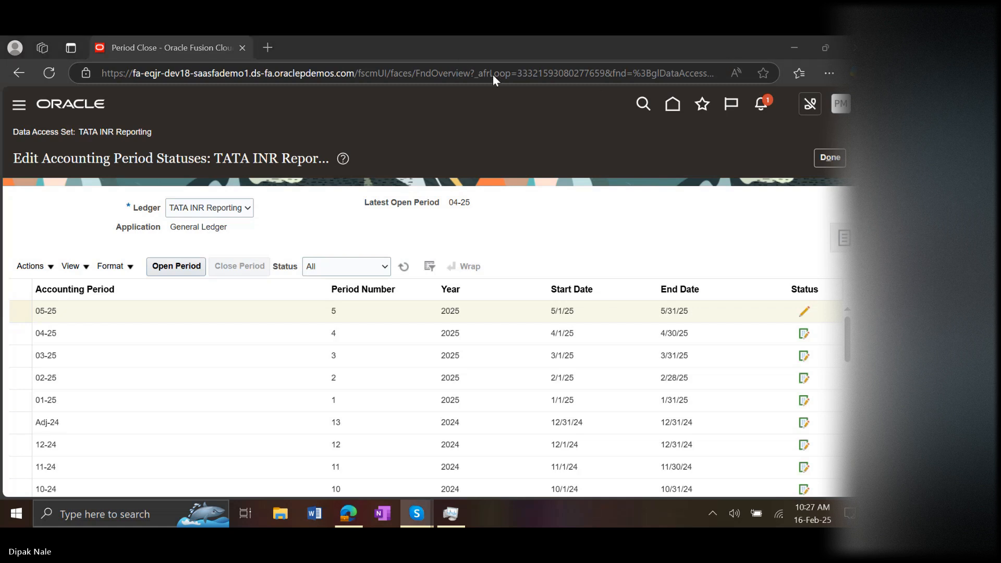
pyautogui.click(819, 162)
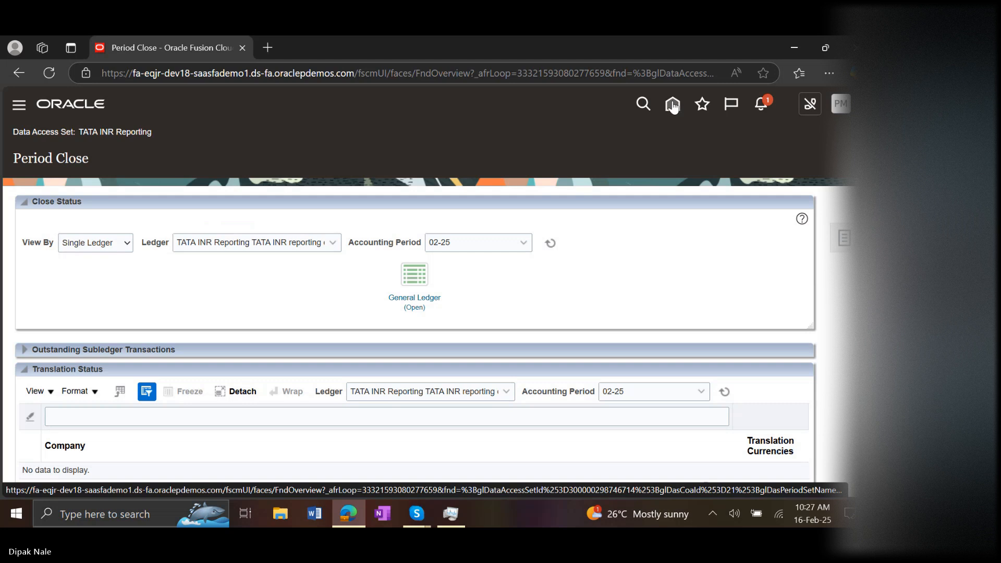
pyautogui.click(673, 106)
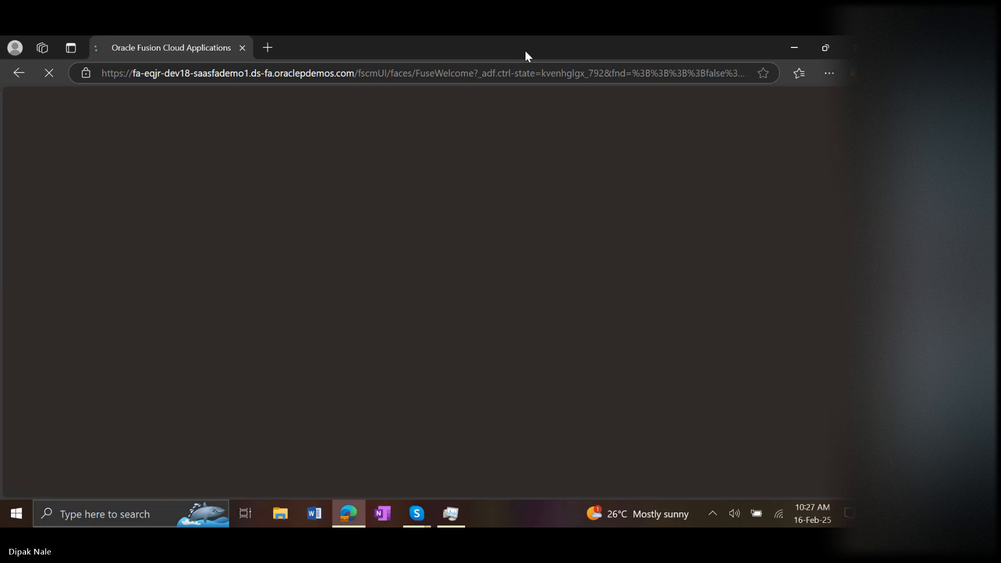
pyautogui.click(525, 51)
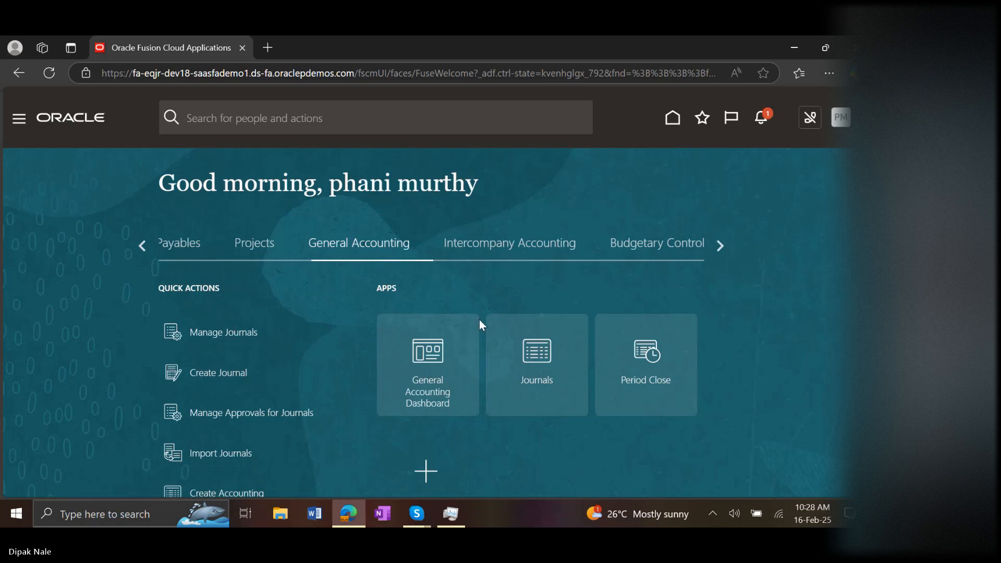
pyautogui.click(539, 375)
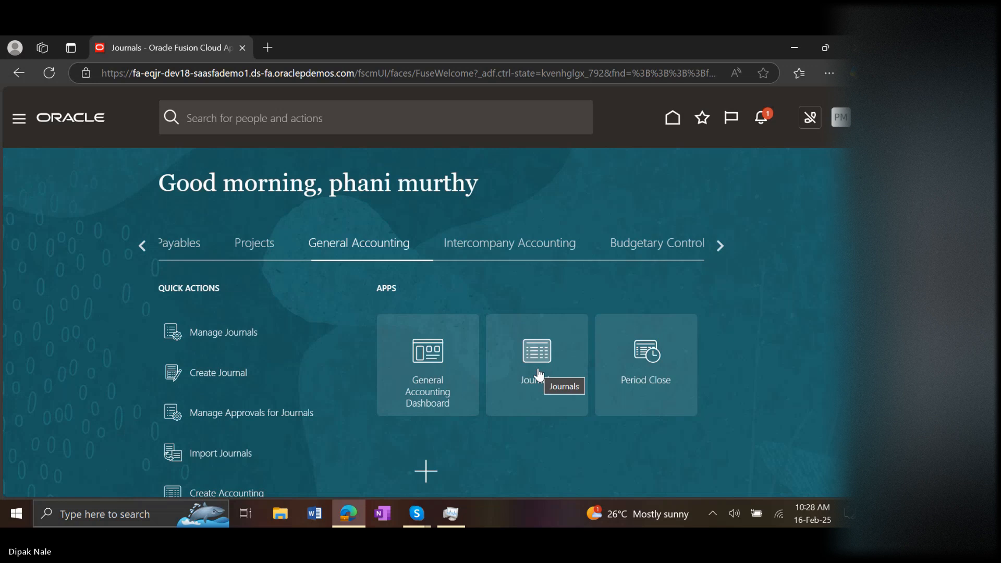
pyautogui.click(539, 374)
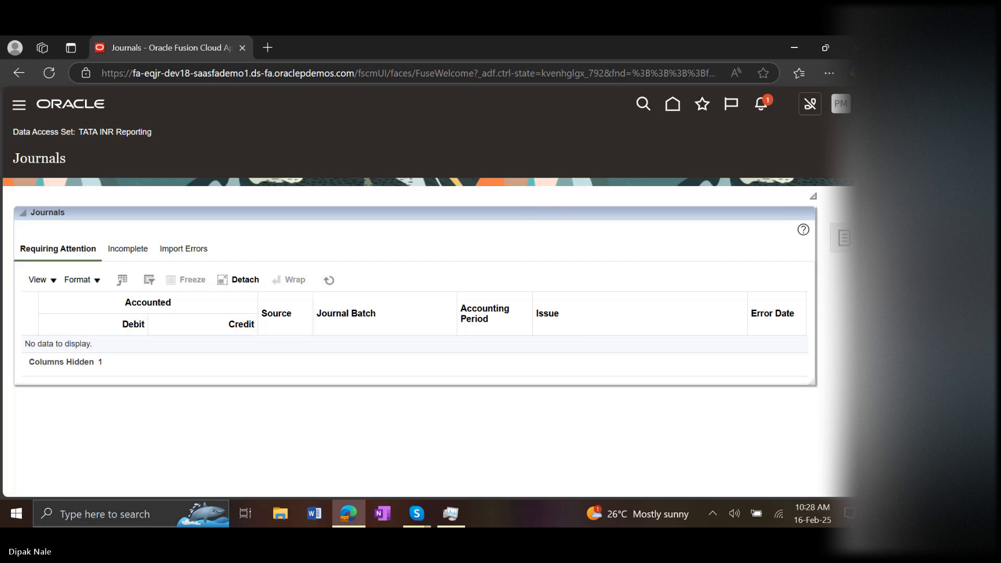
pyautogui.scroll(-1, 432, 290)
pyautogui.scroll(1, 782, 150)
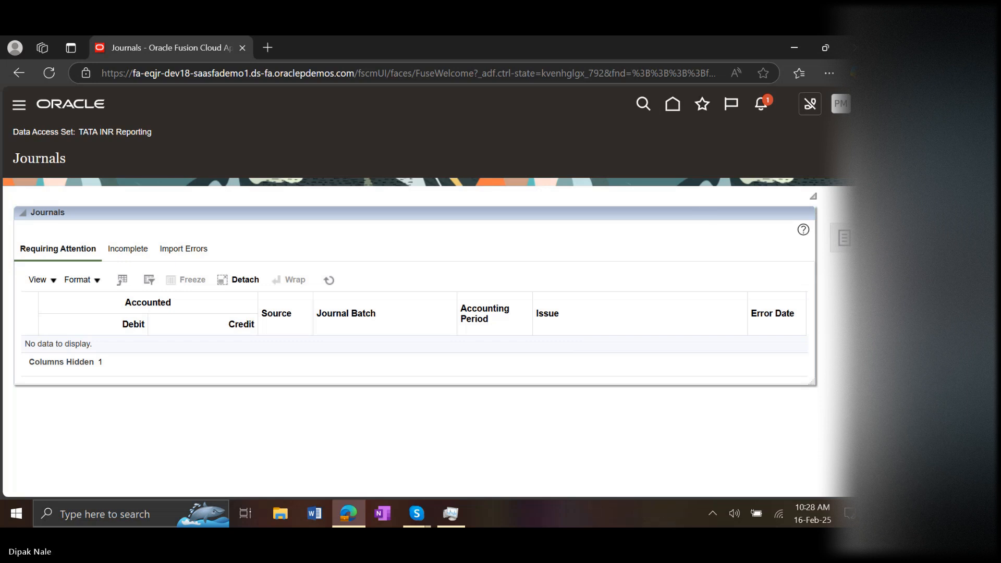
pyautogui.scroll(-1, 139, 217)
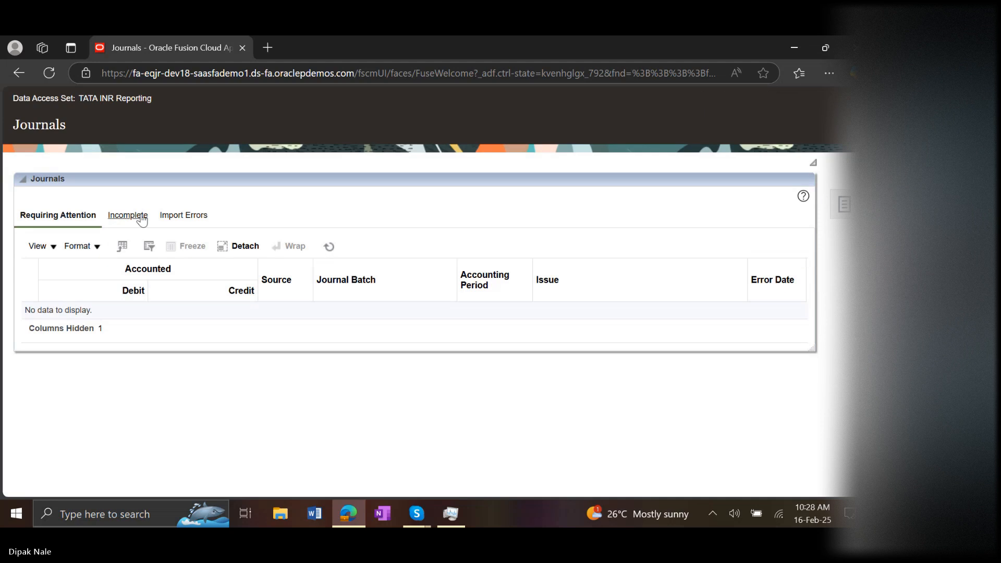
pyautogui.scroll(1, 683, 192)
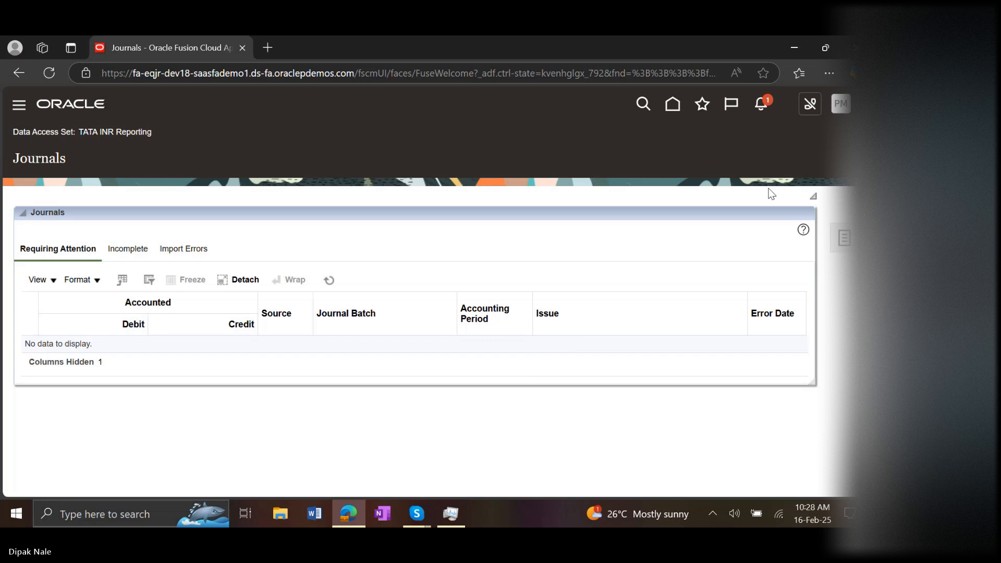
pyautogui.click(841, 104)
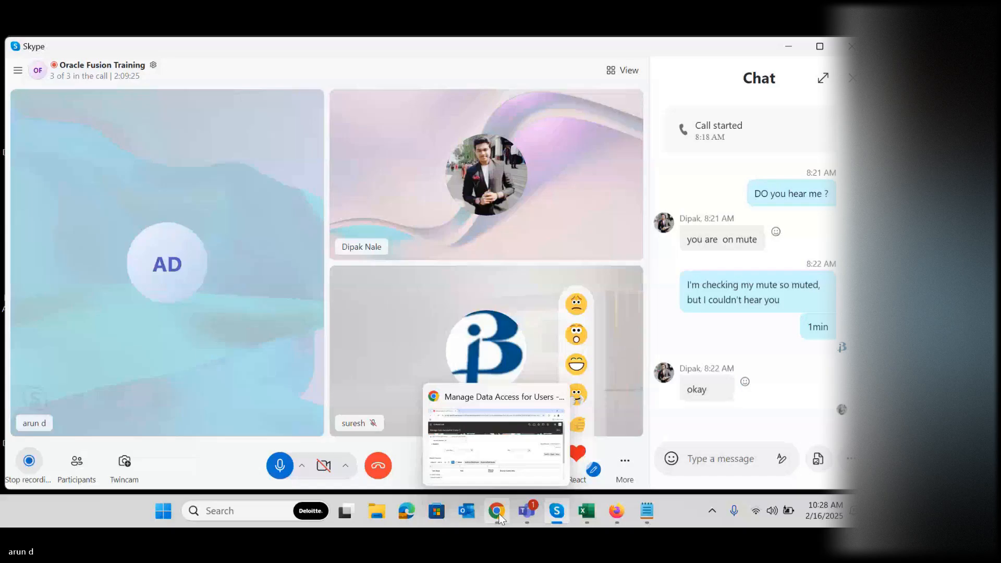
pyautogui.click(498, 513)
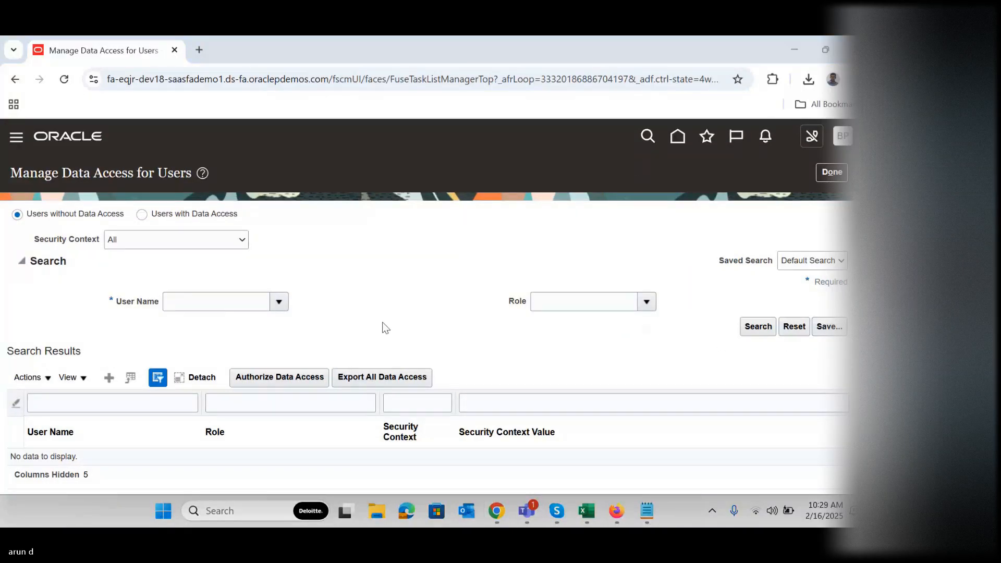
# Leave the user data access setup and search Manage Journals for US Primary Ledger journals in accounting period 04-25
pyautogui.click(836, 171)
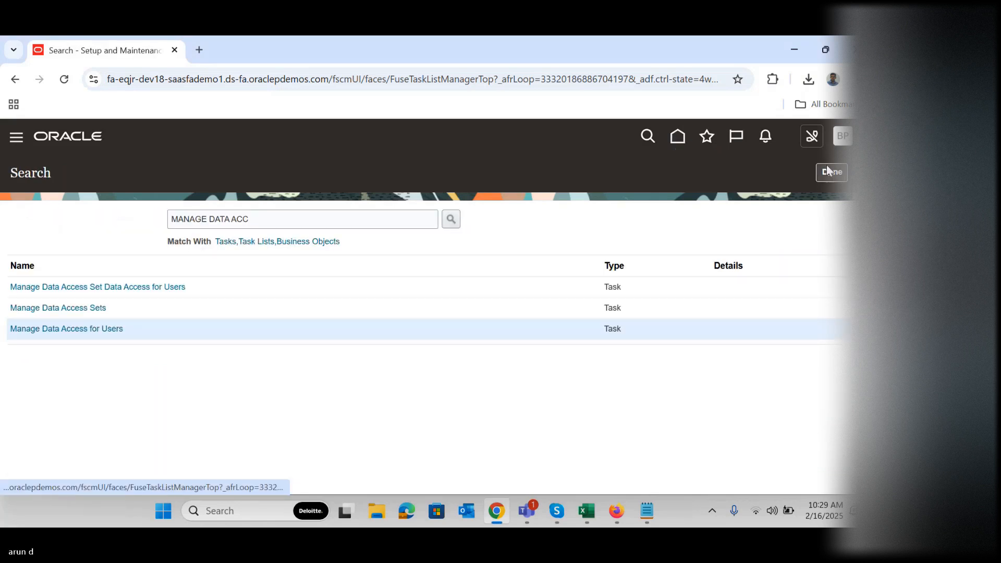
pyautogui.click(829, 171)
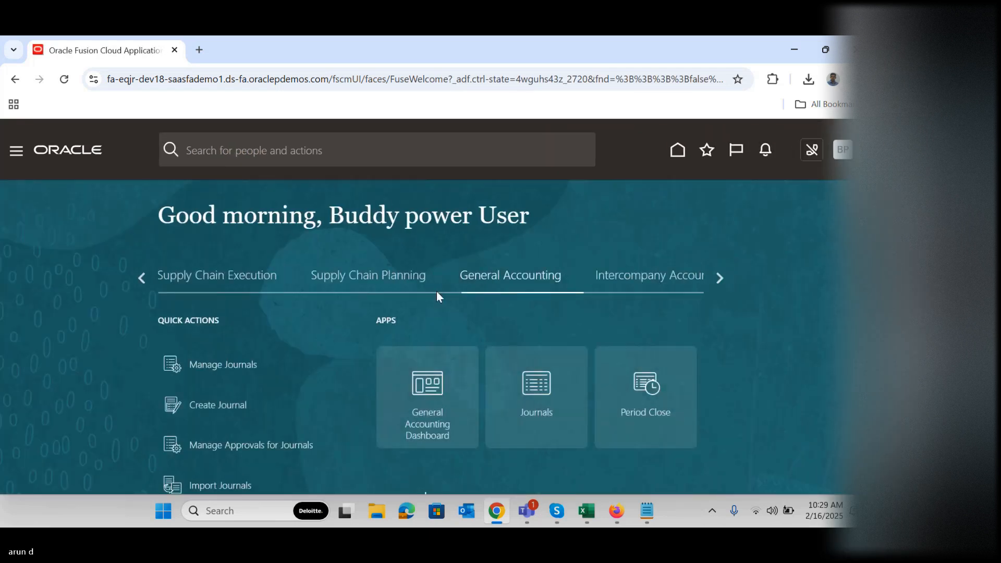
pyautogui.click(535, 388)
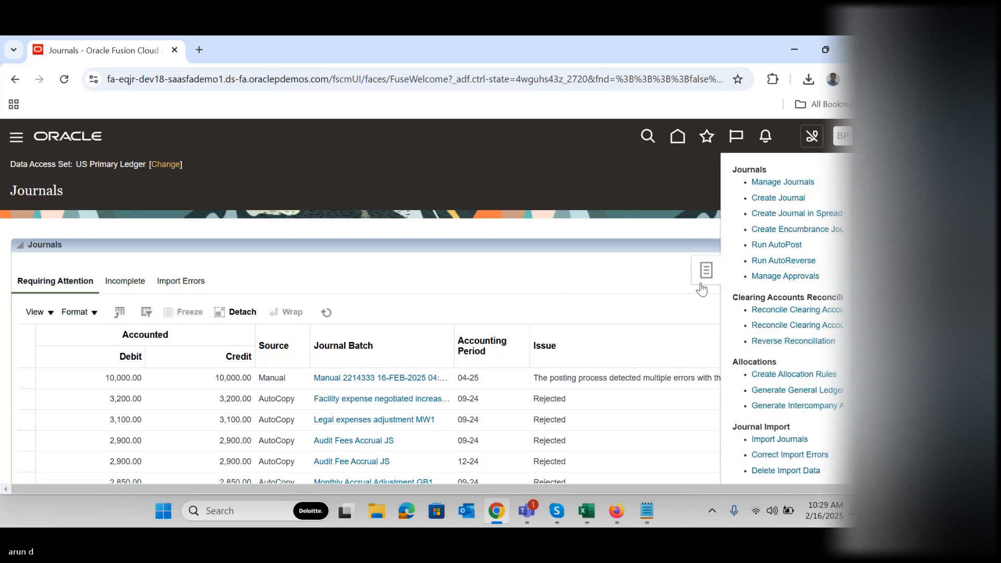
pyautogui.click(772, 182)
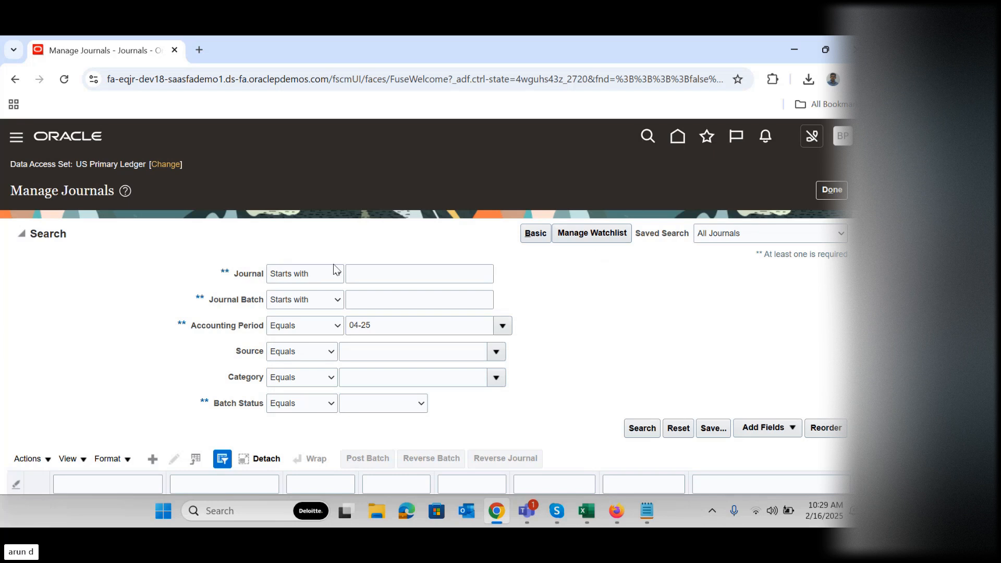
pyautogui.click(634, 432)
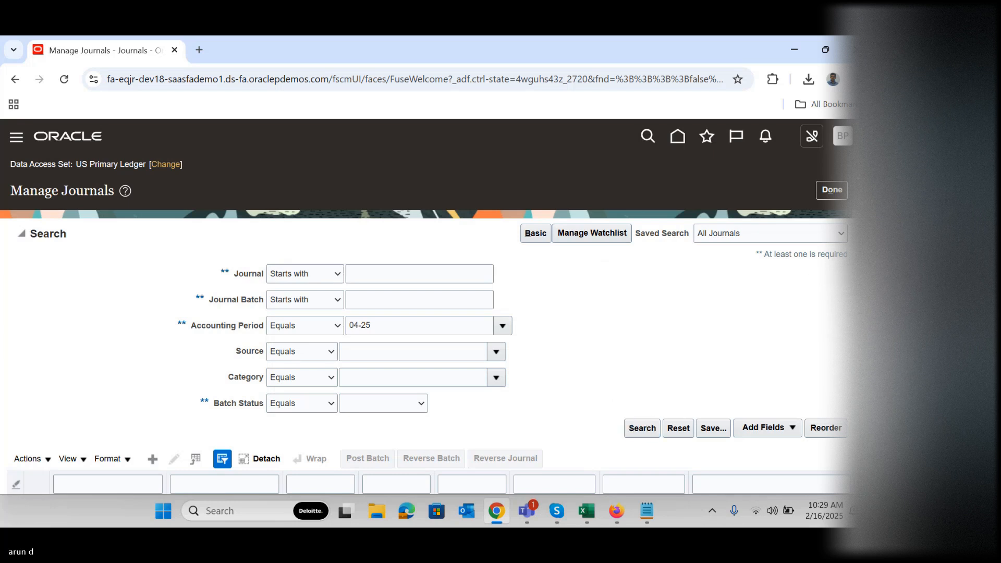
# Open the manual 10,000.00 USD adjustment journal for 04-25, submit it for posting again, and recheck its batch status
pyautogui.click(322, 350)
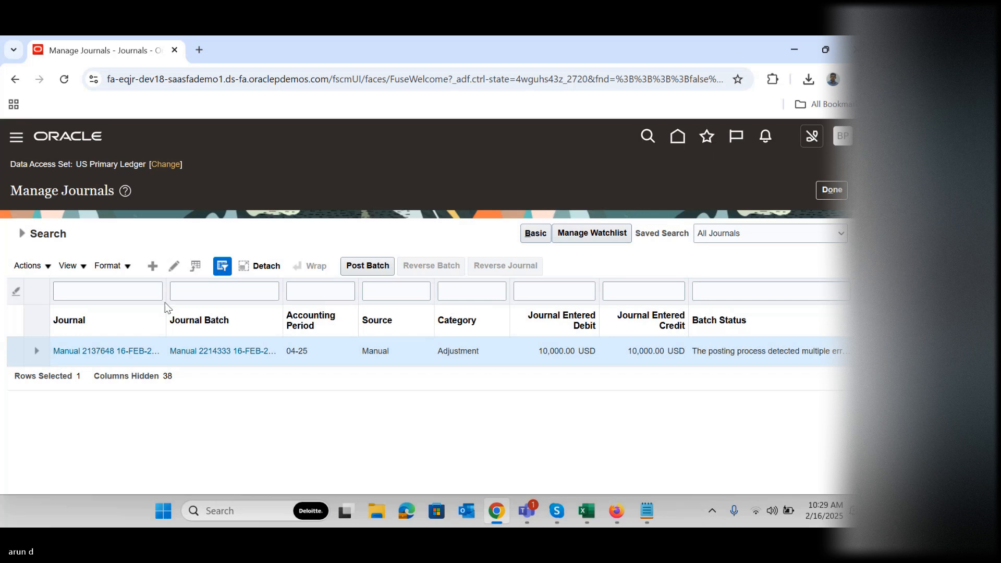
pyautogui.click(129, 353)
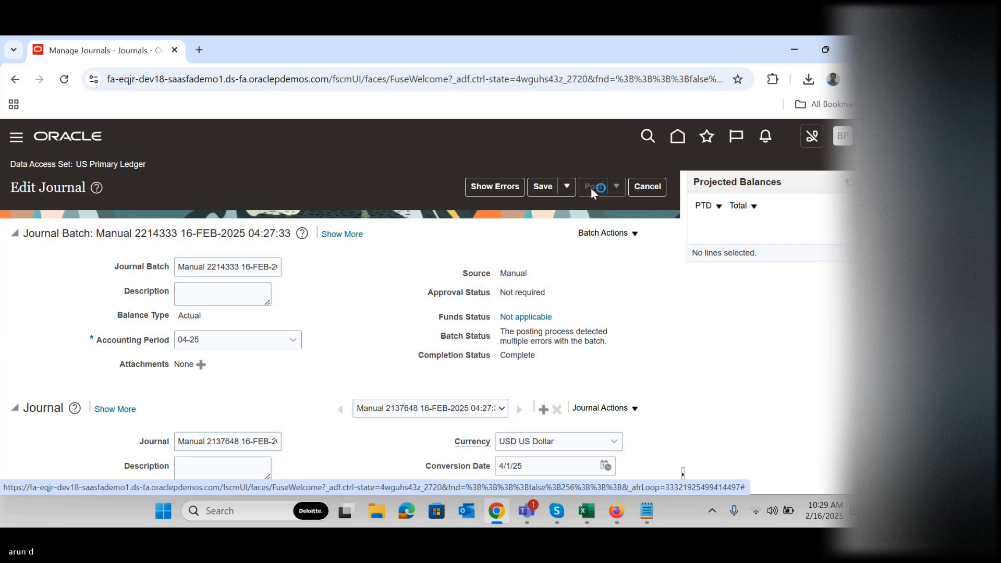
pyautogui.click(592, 187)
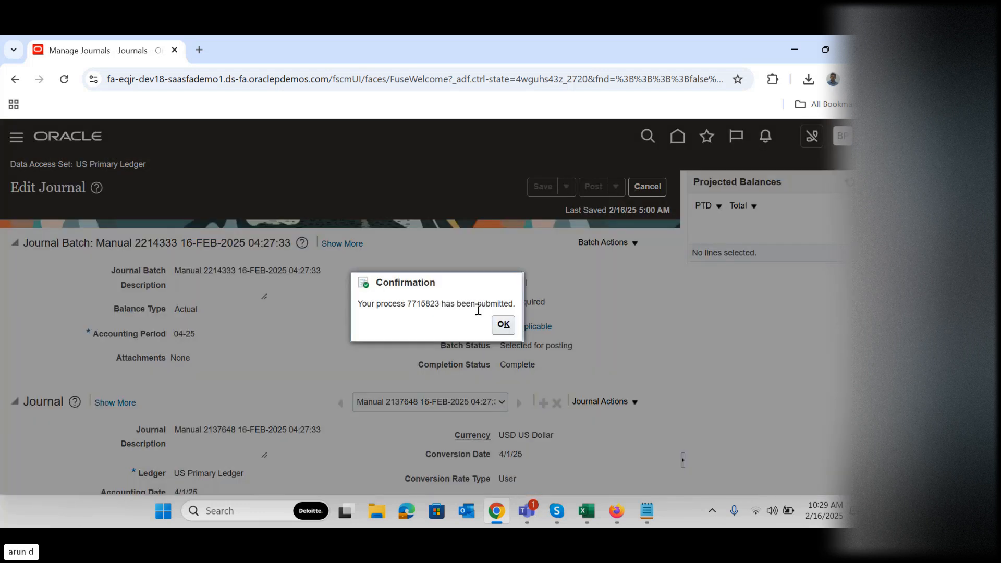
pyautogui.click(503, 327)
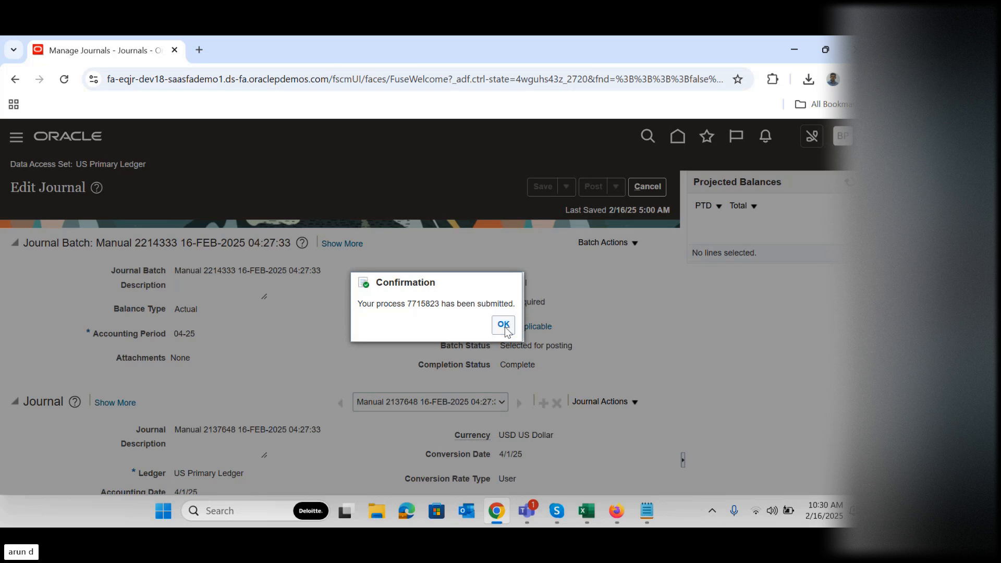
pyautogui.click(503, 325)
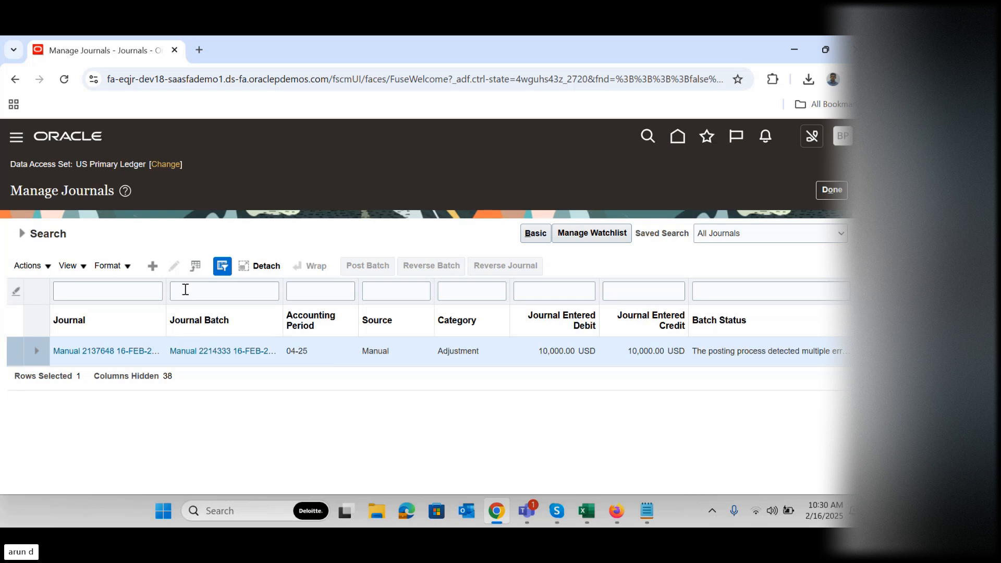
pyautogui.click(24, 236)
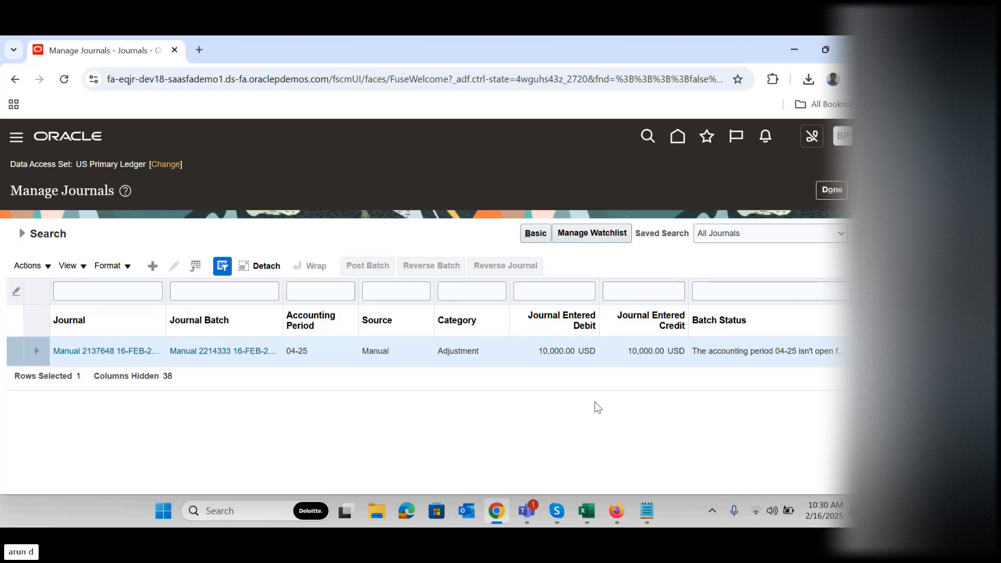
# Go to Scheduled Processes and refresh the process list to check the journal posting run
pyautogui.click(18, 140)
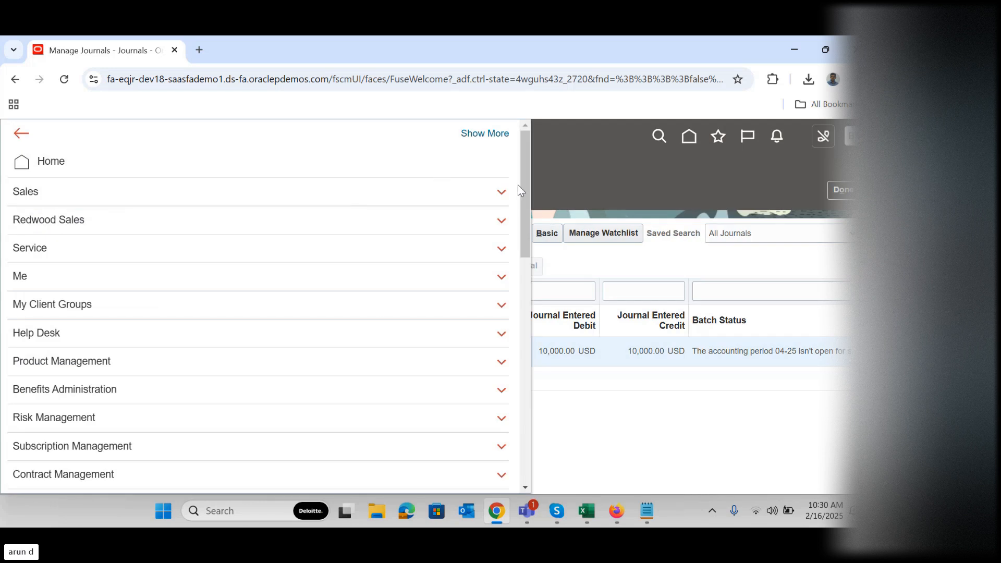
pyautogui.scroll(-4, 514, 292)
pyautogui.scroll(-10, 514, 292)
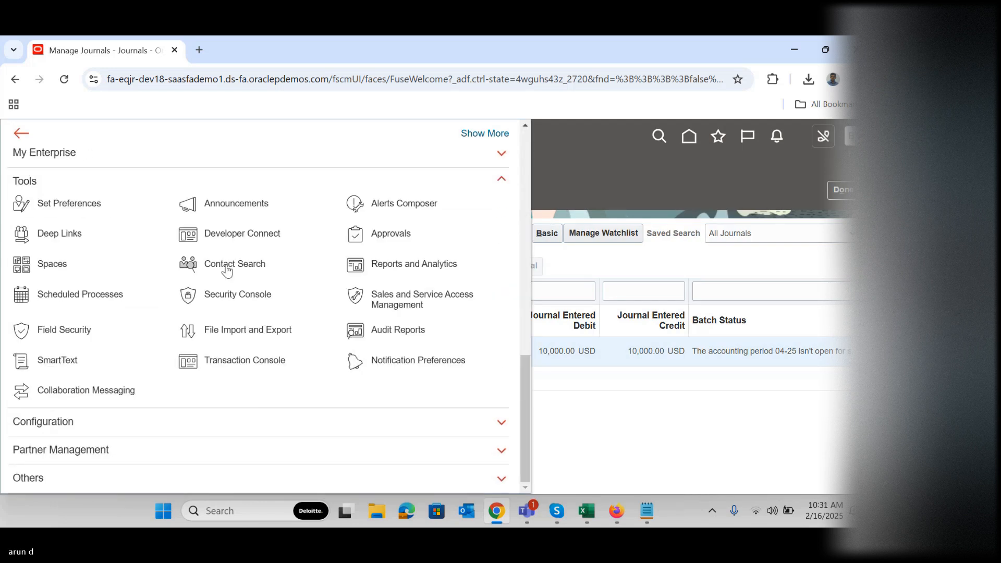
pyautogui.click(85, 296)
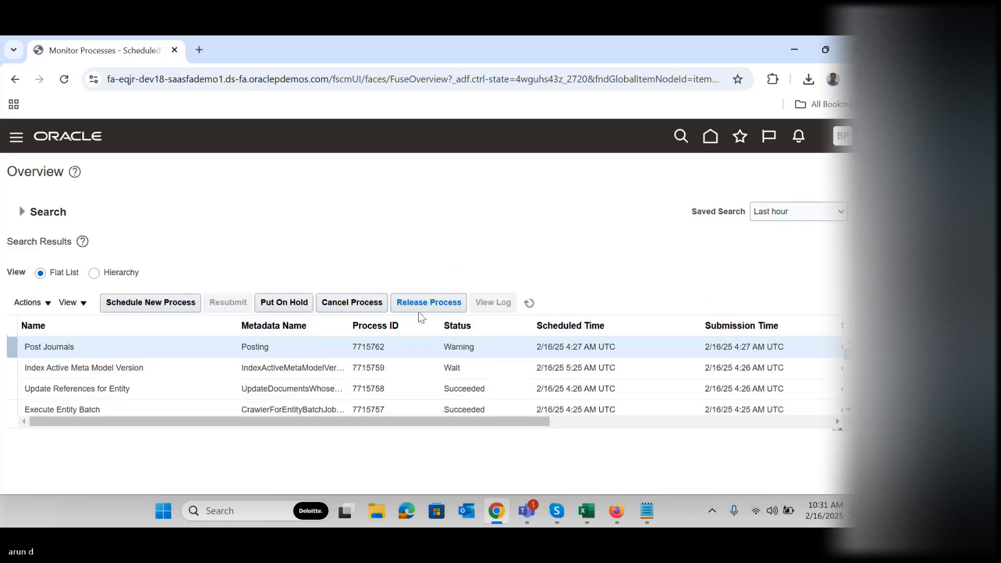
pyautogui.click(529, 303)
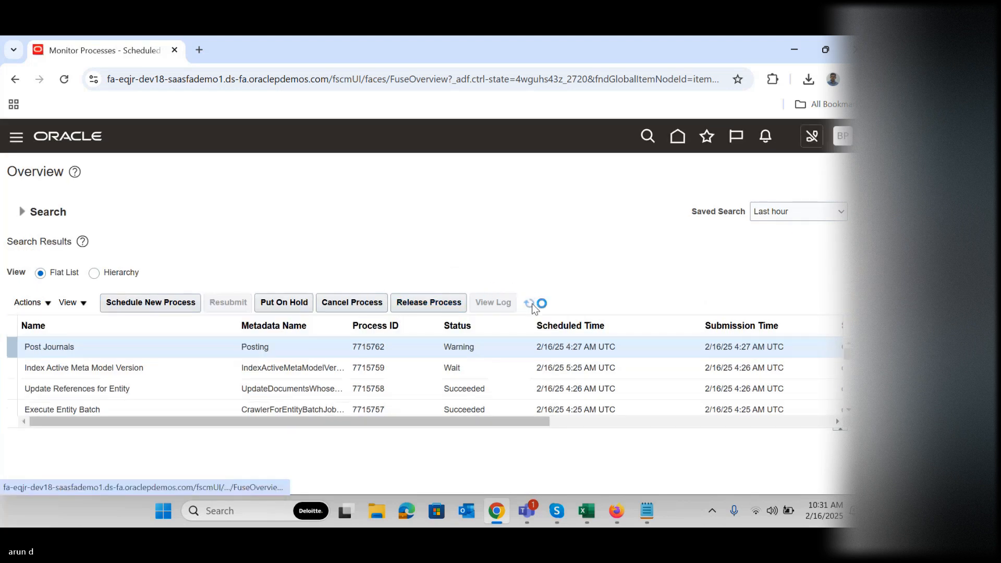
# Refresh the scheduled process list and download the output file 7715823.txt from the latest Post Journals run's attachments
pyautogui.click(533, 307)
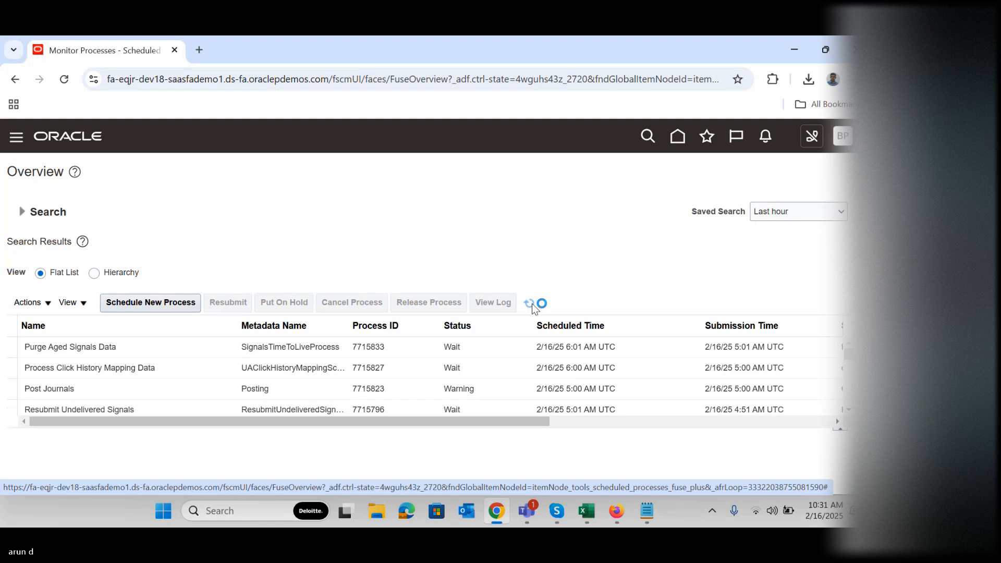
pyautogui.click(316, 389)
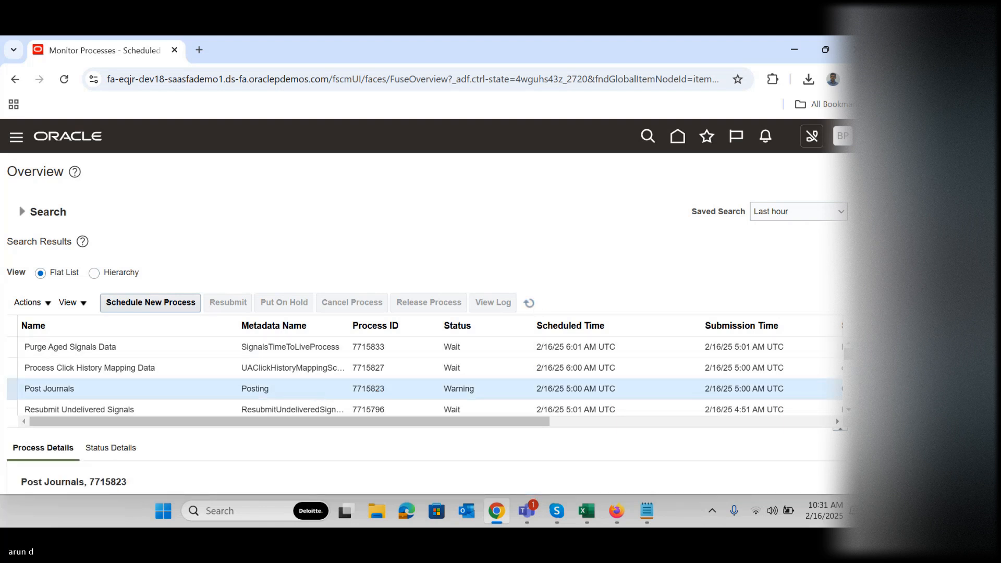
pyautogui.scroll(-3, 840, 423)
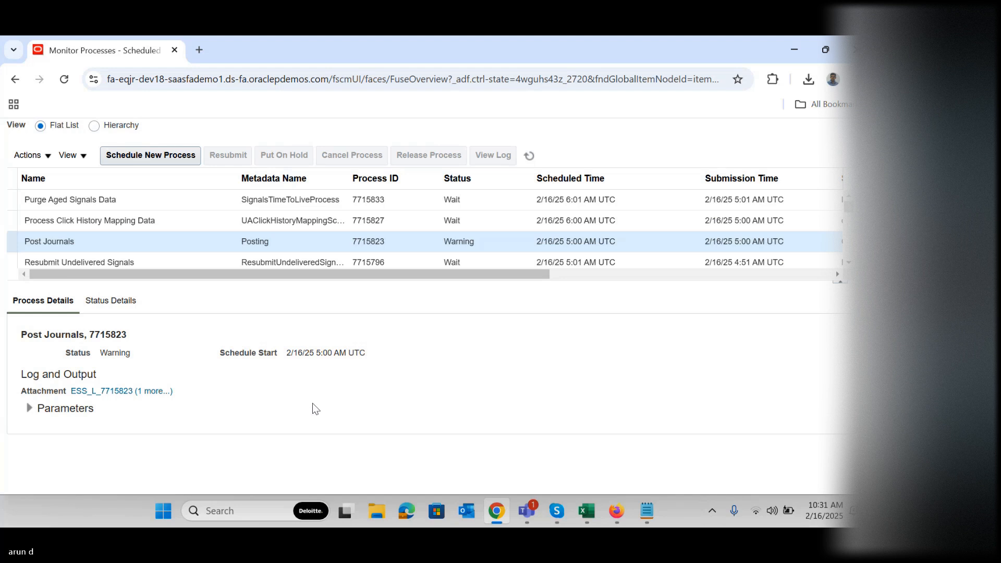
pyautogui.click(154, 391)
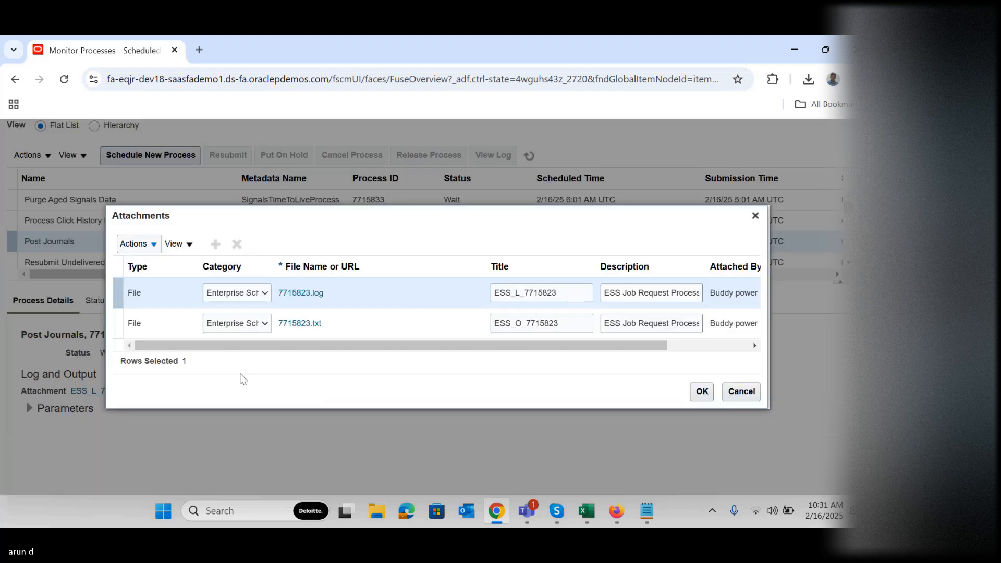
pyautogui.click(307, 331)
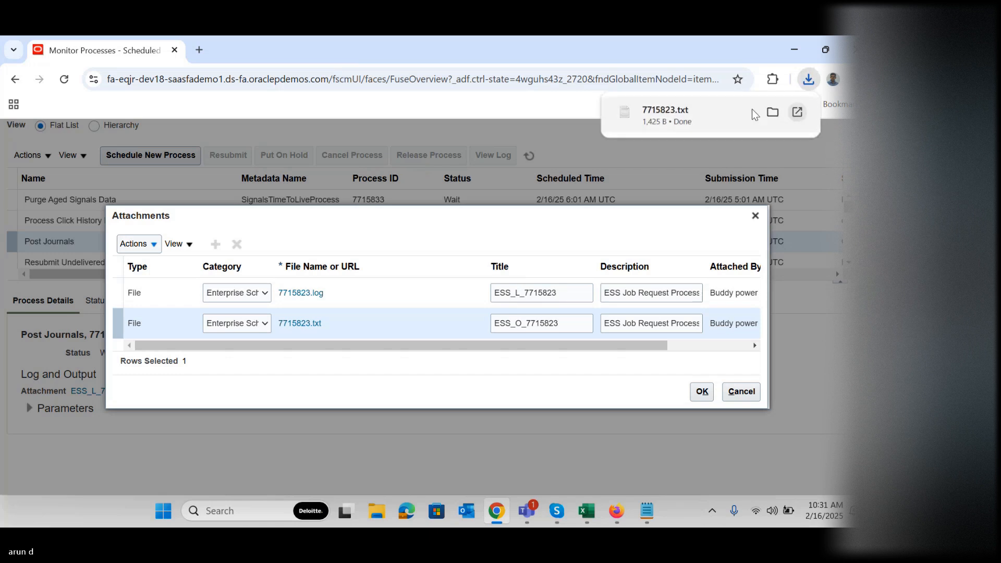
# Open the downloaded Posting Validation Report in Notepad, examine the ledger named in the error, and return to the browser to close the attachments
pyautogui.click(672, 113)
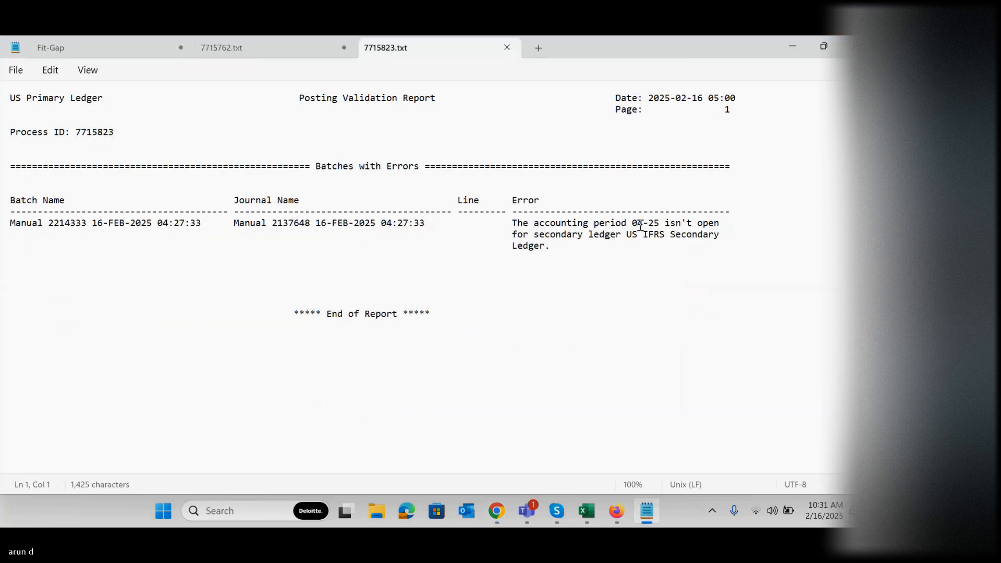
pyautogui.moveTo(544, 234); pyautogui.dragTo(648, 236)
pyautogui.click(675, 234)
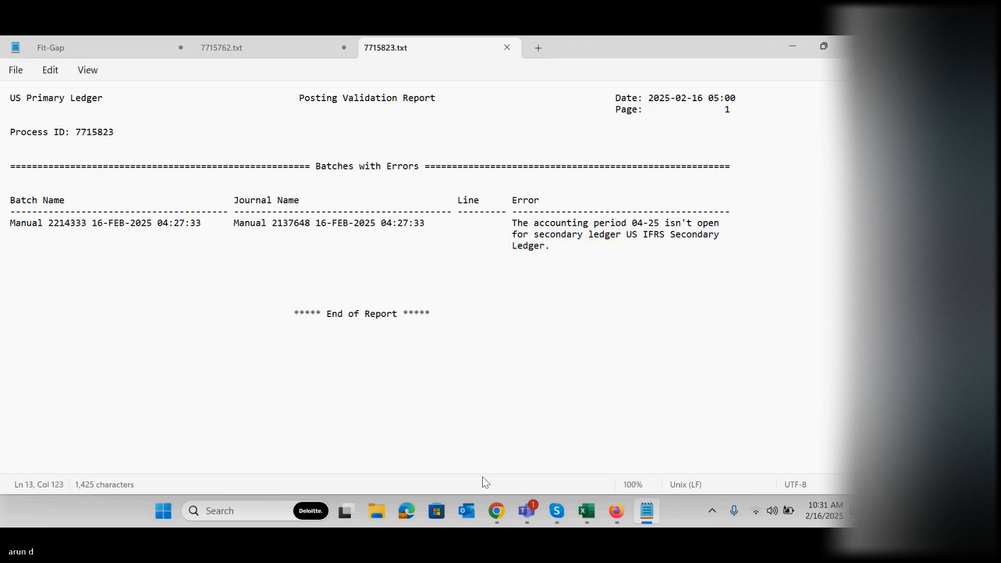
pyautogui.click(500, 515)
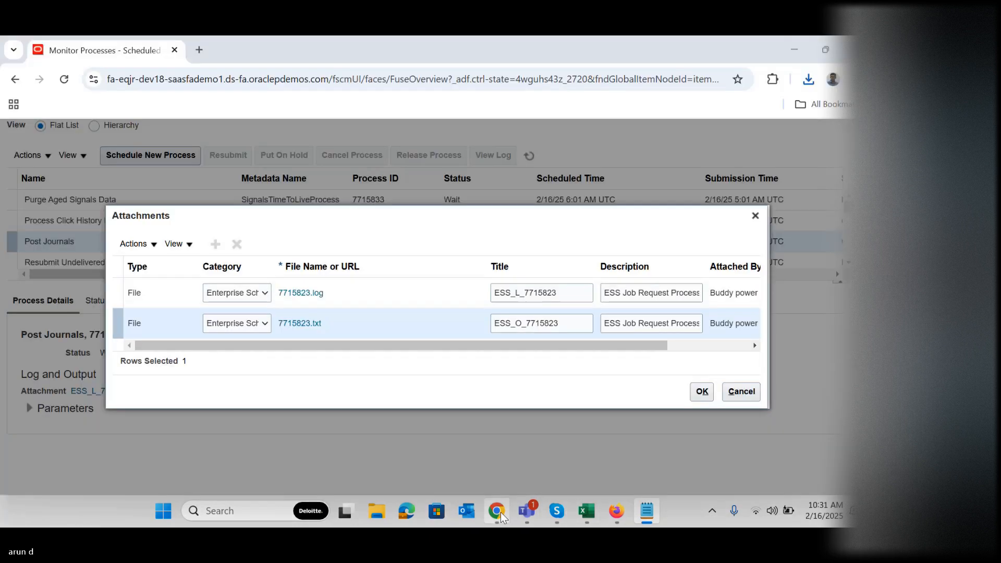
pyautogui.click(755, 216)
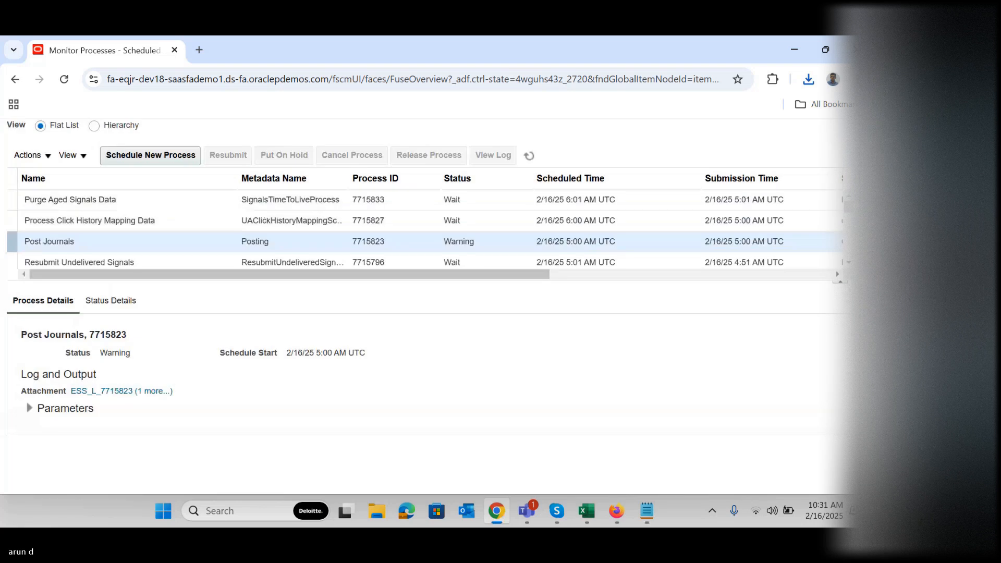
# Go to Setup and Maintenance, search for "Manage data acc", and open the Manage Data Access Set Data Access for Users task
pyautogui.scroll(3, 793, 177)
pyautogui.click(823, 137)
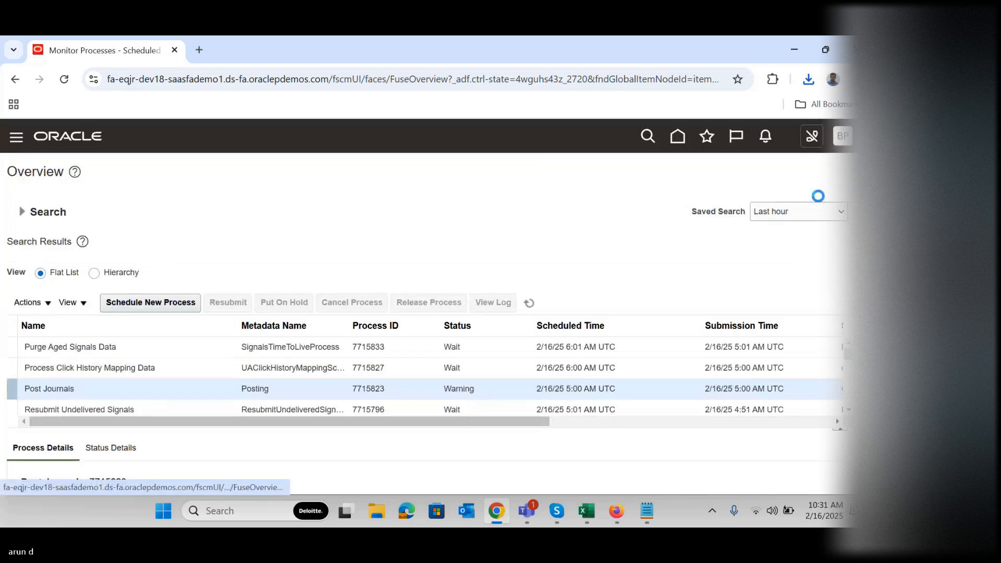
pyautogui.click(625, 340)
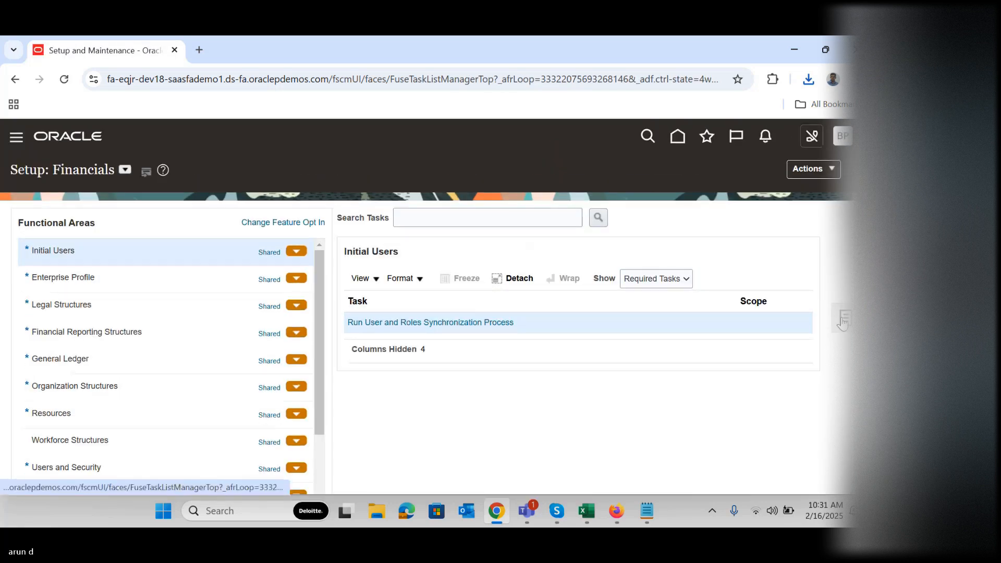
pyautogui.click(844, 318)
pyautogui.click(767, 363)
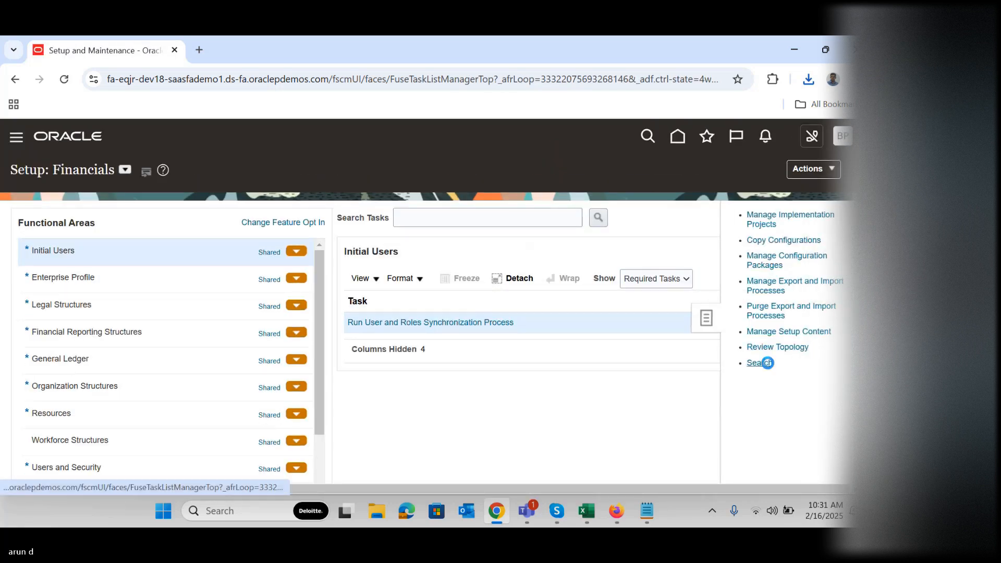
pyautogui.click(383, 218)
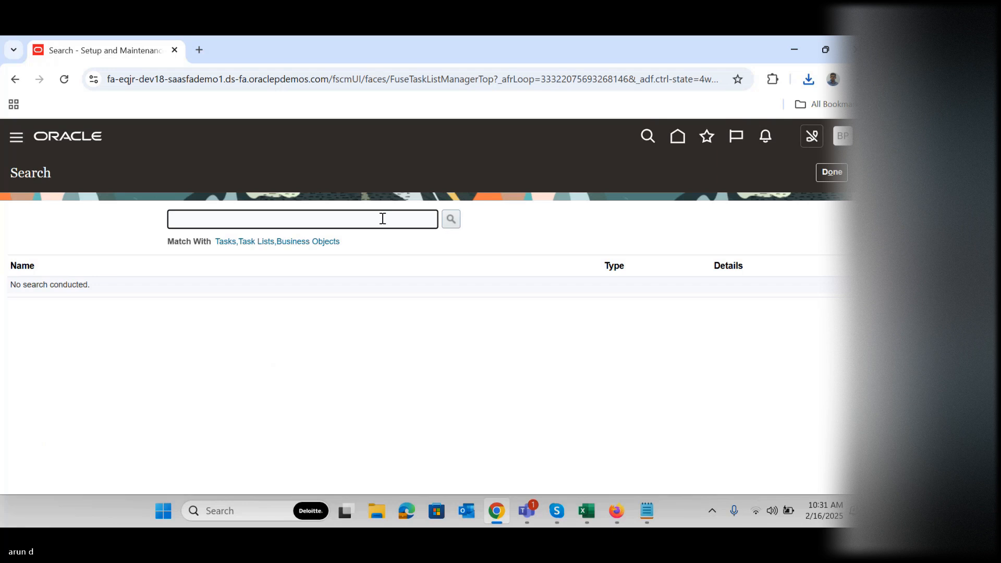
pyautogui.write('Manage data acc')
pyautogui.press('Return')
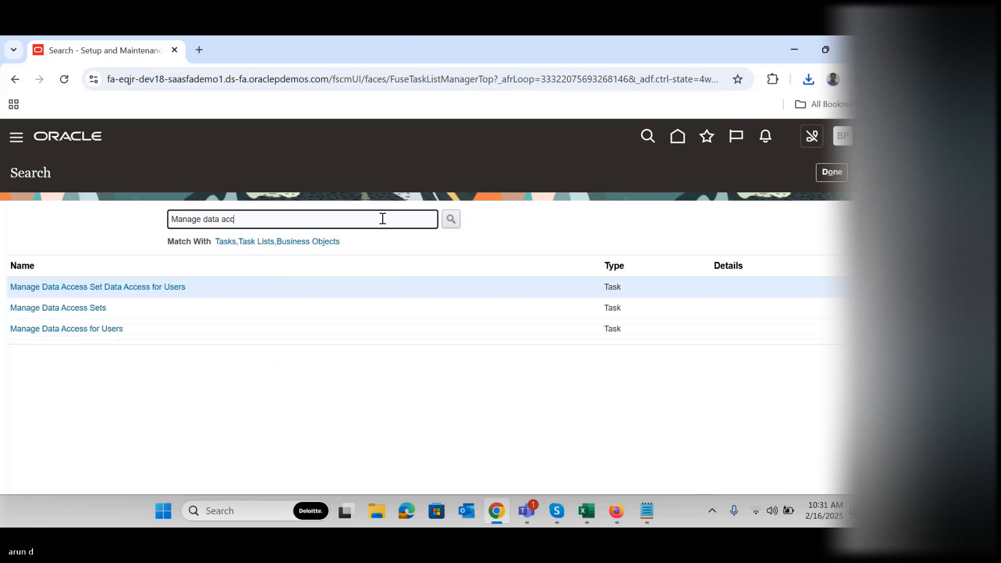
pyautogui.click(95, 287)
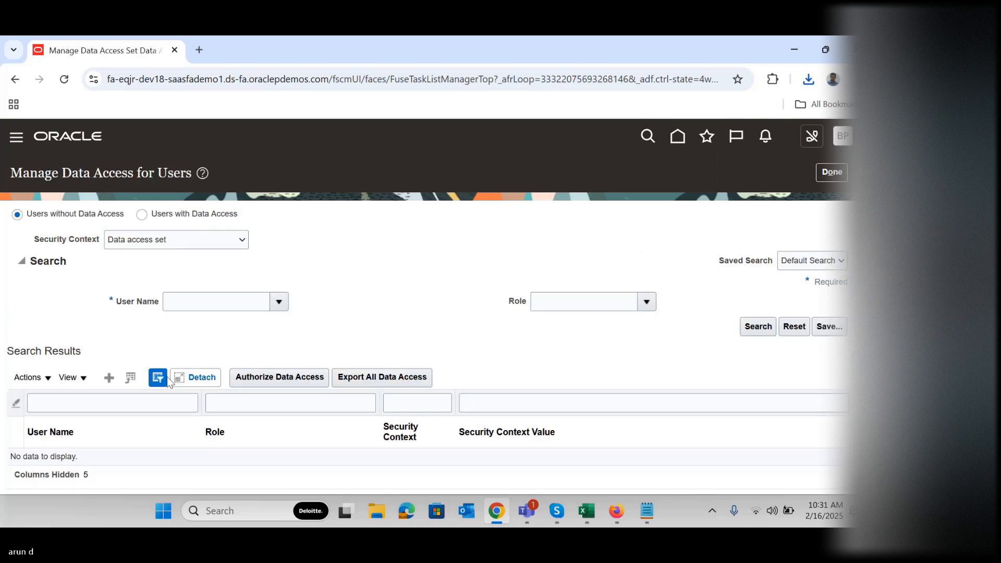
# Add a data access assignment for the power user with the General Accounting Manager role and Data access set as security context
pyautogui.click(111, 378)
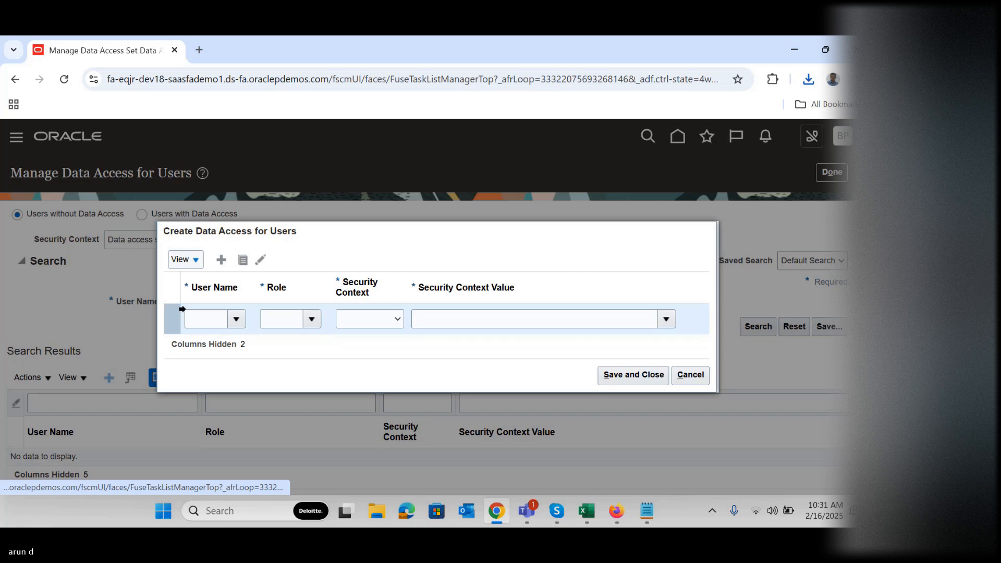
pyautogui.click(203, 321)
pyautogui.write('buddy')
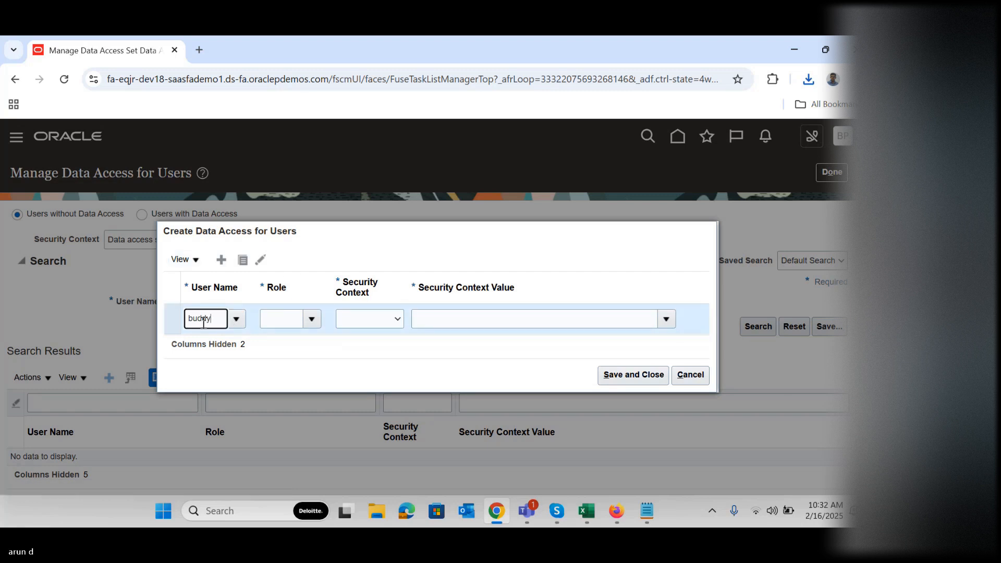
pyautogui.write(' p')
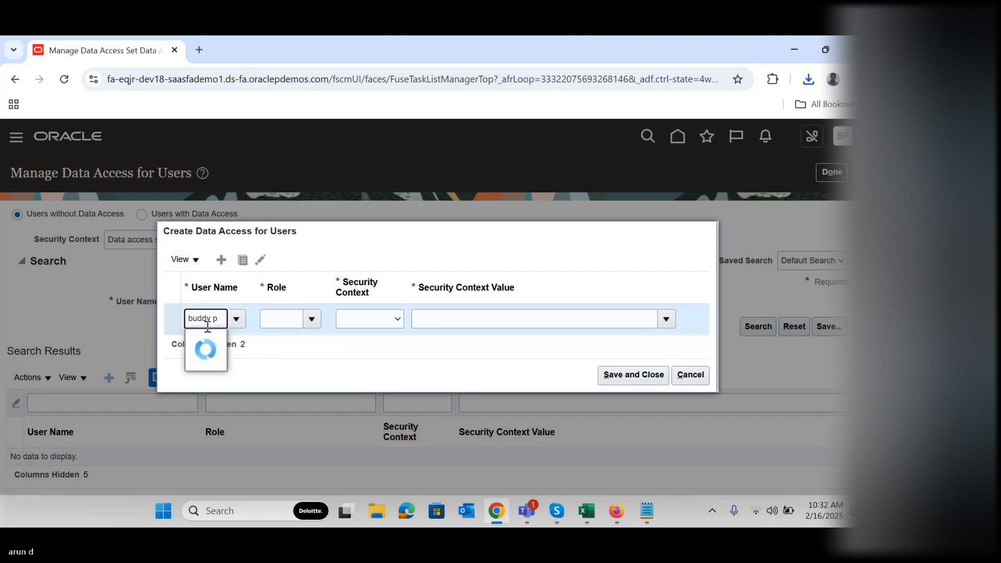
pyautogui.click(219, 338)
pyautogui.click(295, 322)
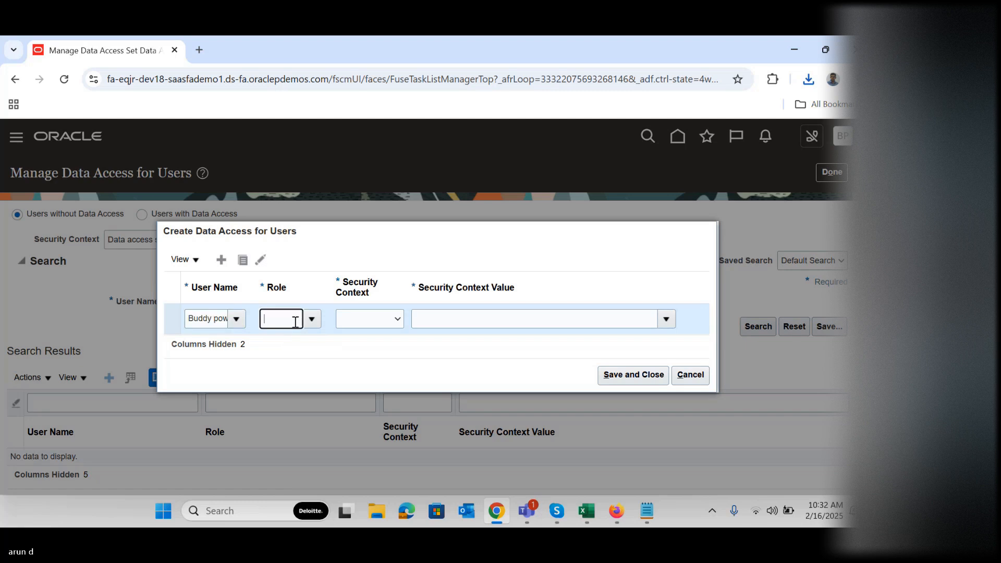
pyautogui.click(308, 322)
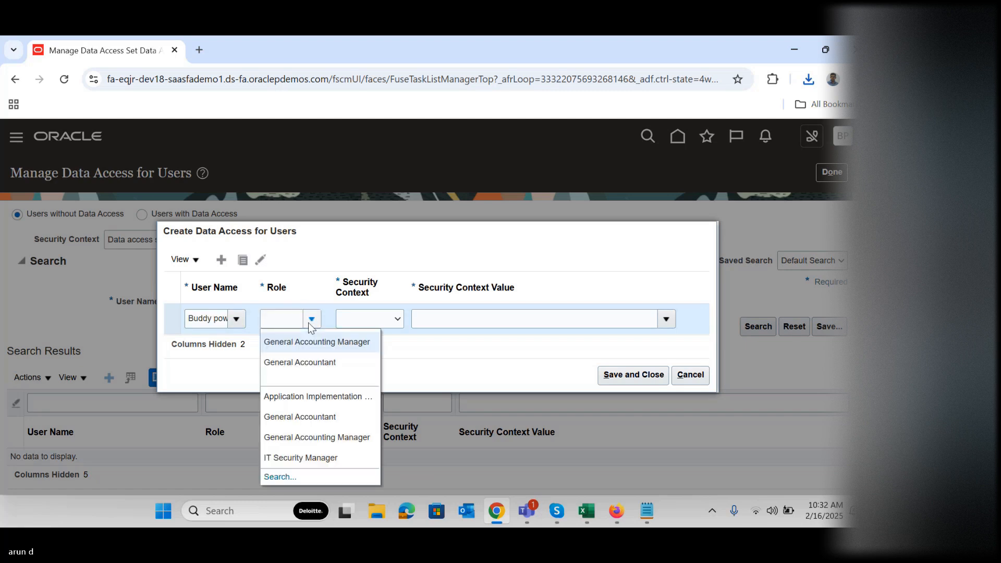
pyautogui.click(297, 342)
pyautogui.click(377, 320)
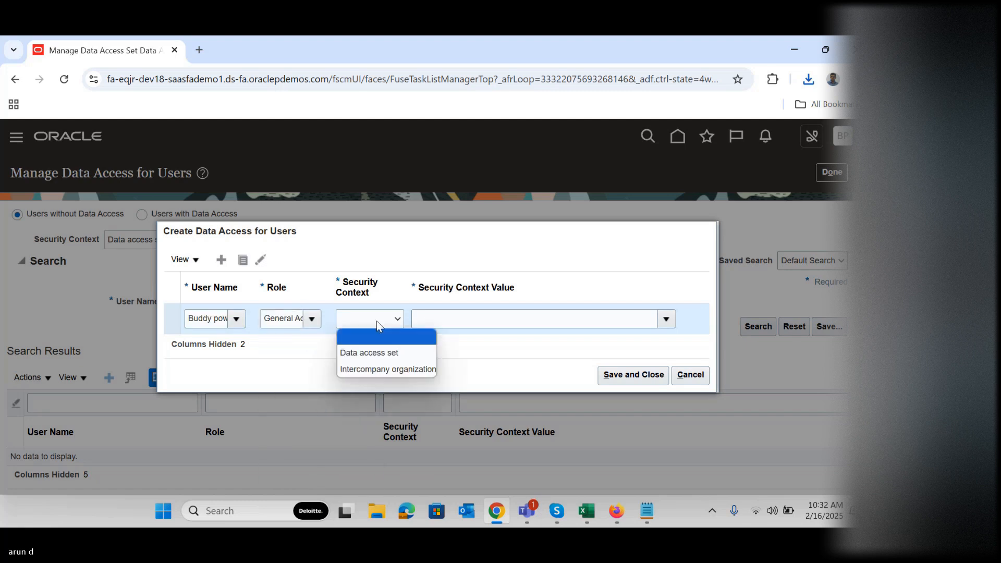
pyautogui.click(379, 352)
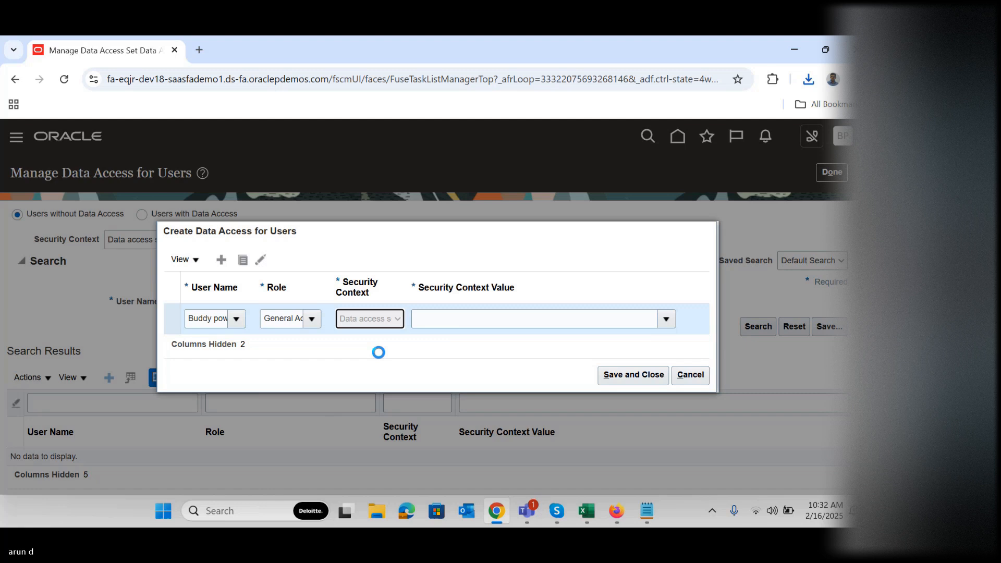
# Copy the secondary ledger's name from the posting error report and set the security context value to US IFRS Secondary Ledger
pyautogui.click(546, 320)
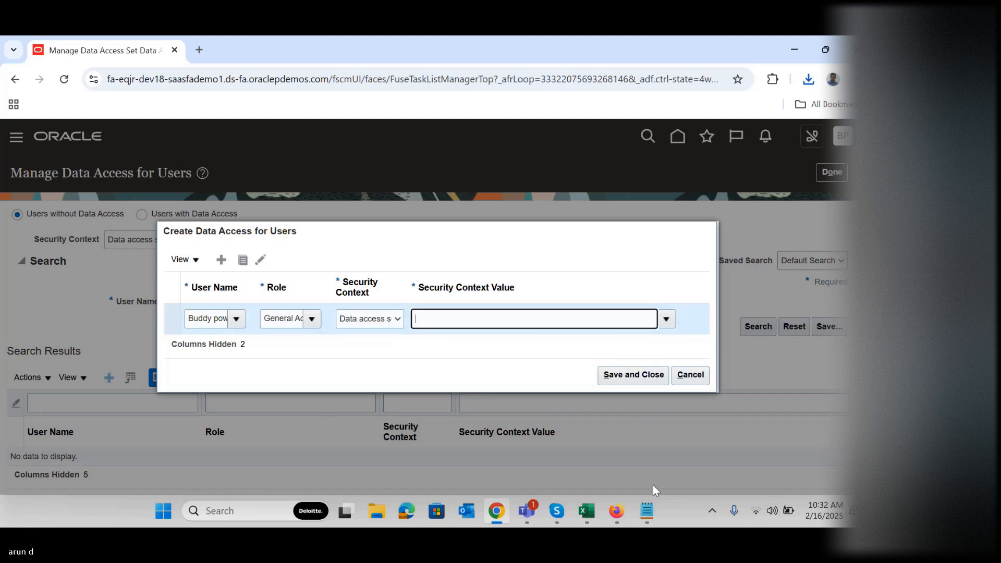
pyautogui.click(648, 509)
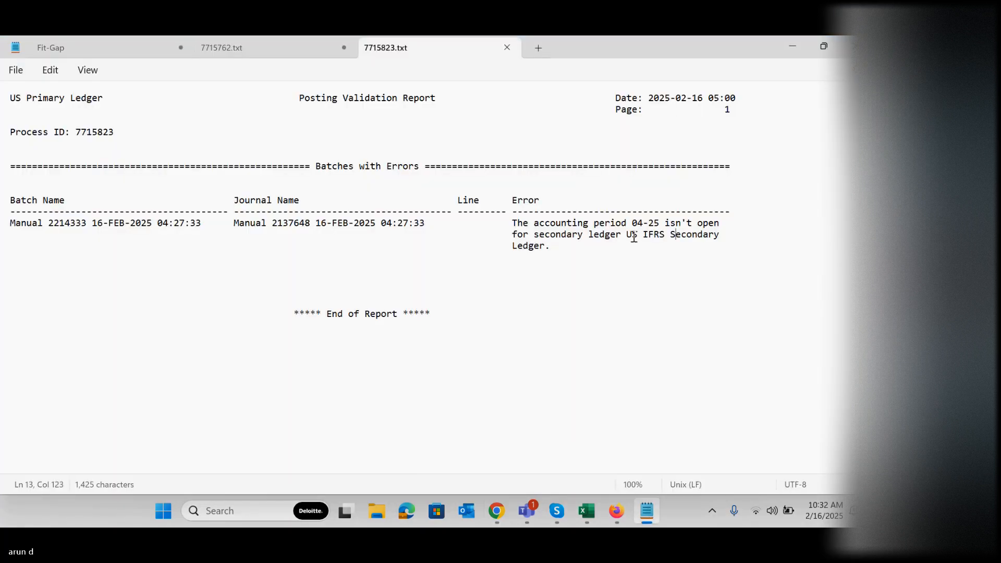
pyautogui.moveTo(627, 235); pyautogui.dragTo(661, 234)
pyautogui.hotkey('ctrl', 'c')
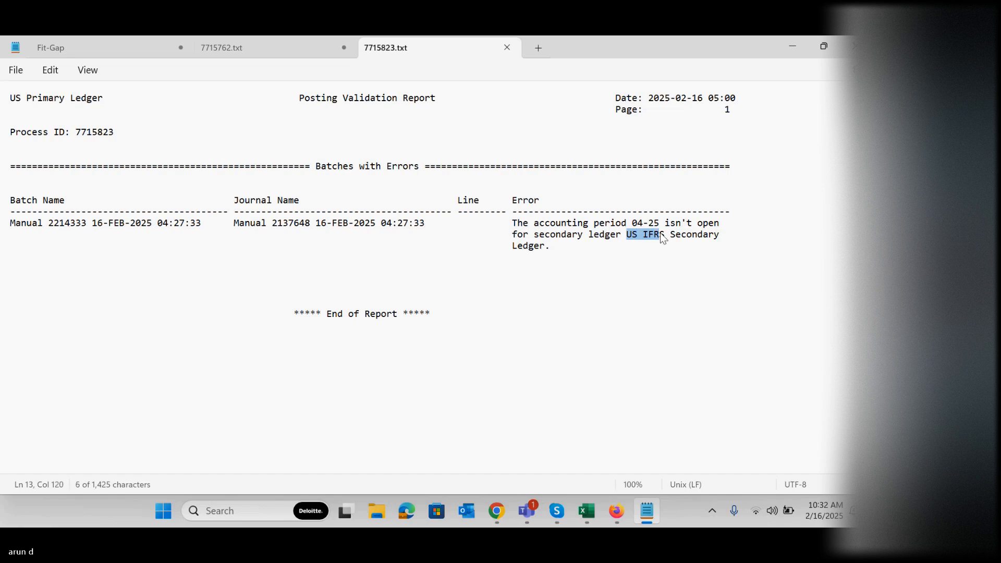
pyautogui.click(651, 505)
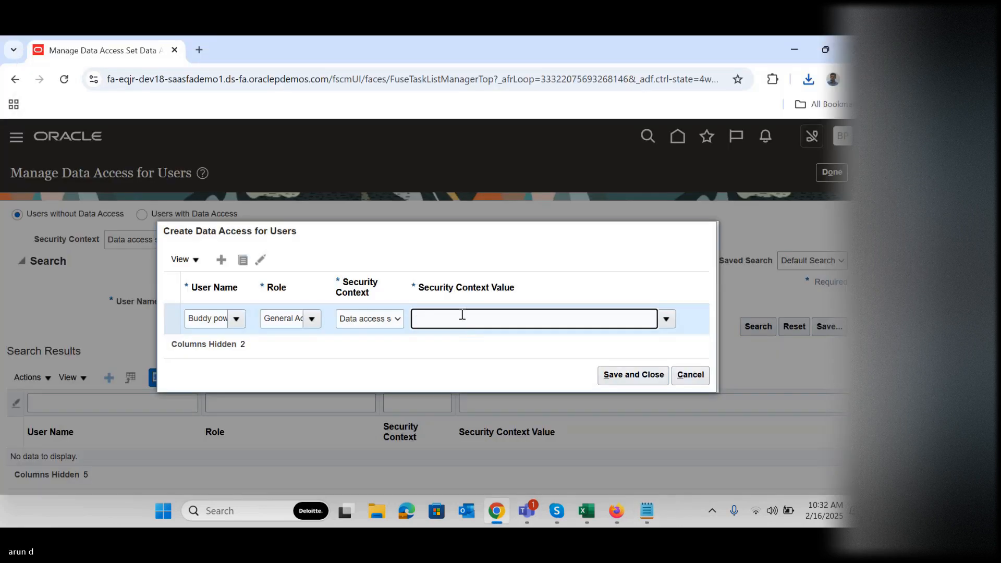
pyautogui.hotkey('ctrl', 'v')
pyautogui.click(458, 343)
# Add a second data access row for the power user with the General Accountant role and Data access set as security context
pyautogui.click(221, 260)
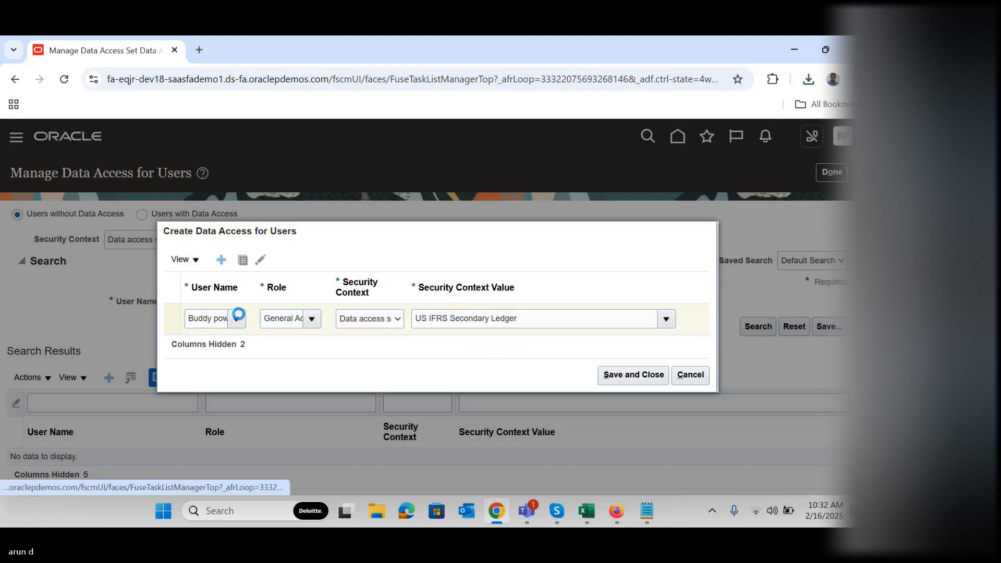
pyautogui.click(203, 300)
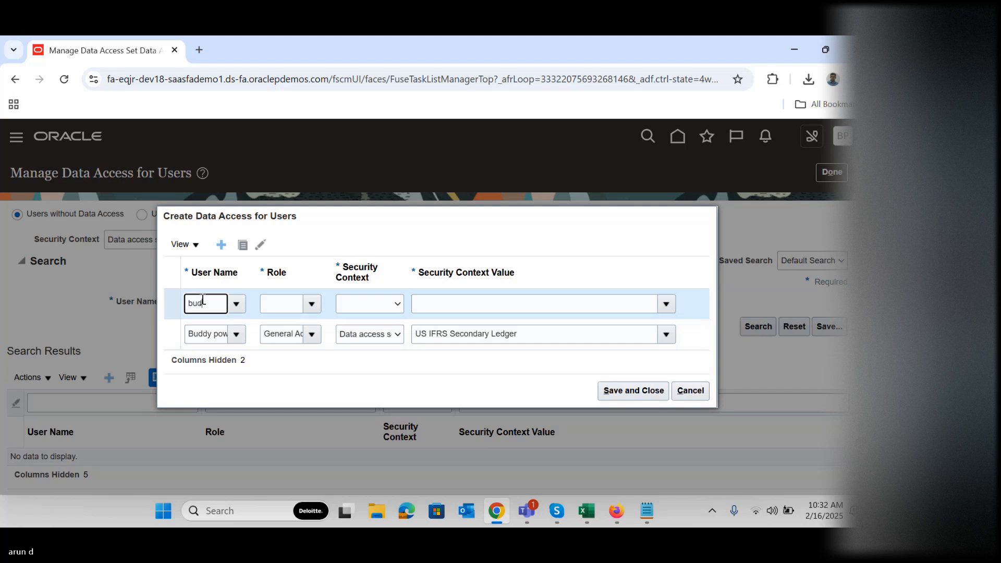
pyautogui.write('buddy p')
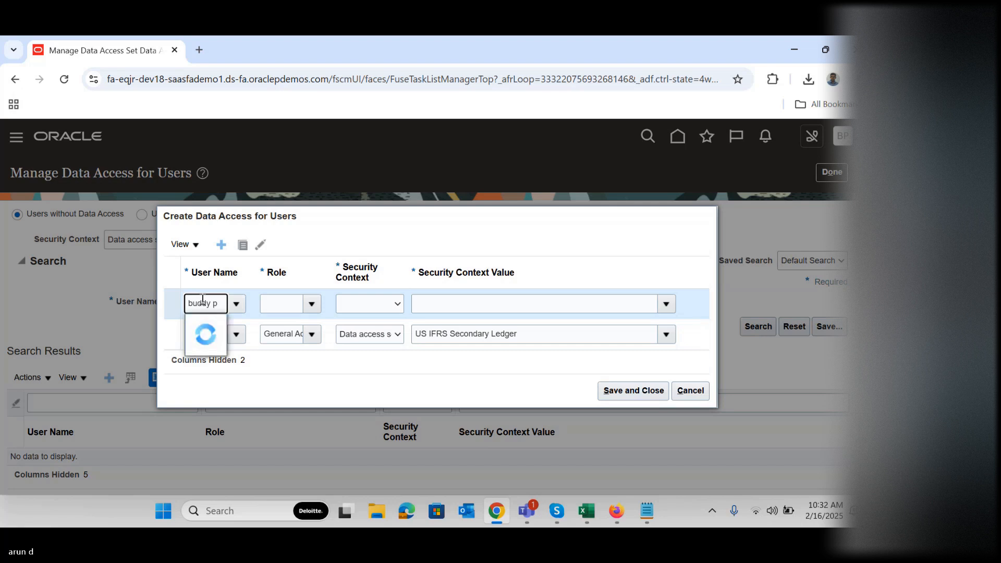
pyautogui.click(224, 323)
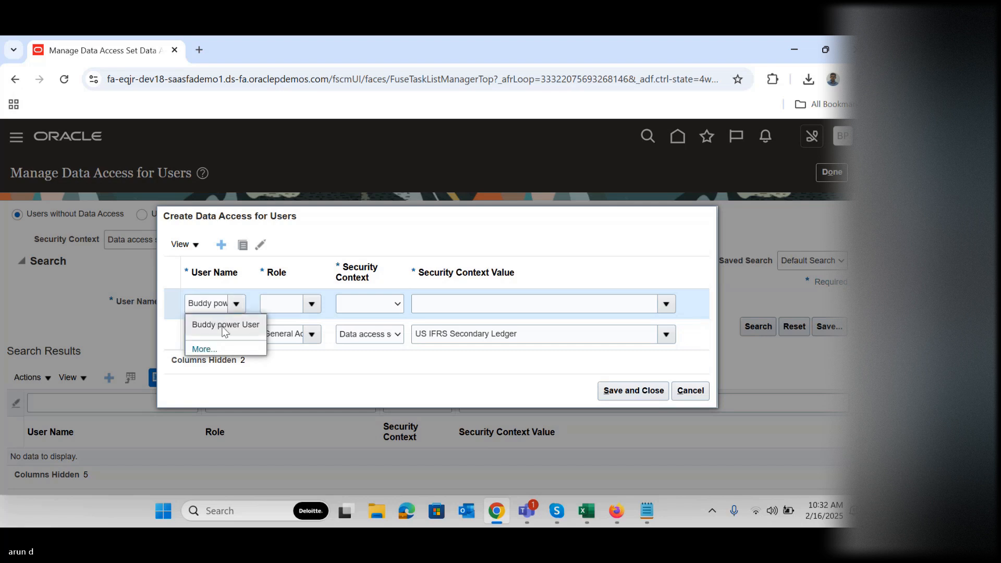
pyautogui.click(290, 303)
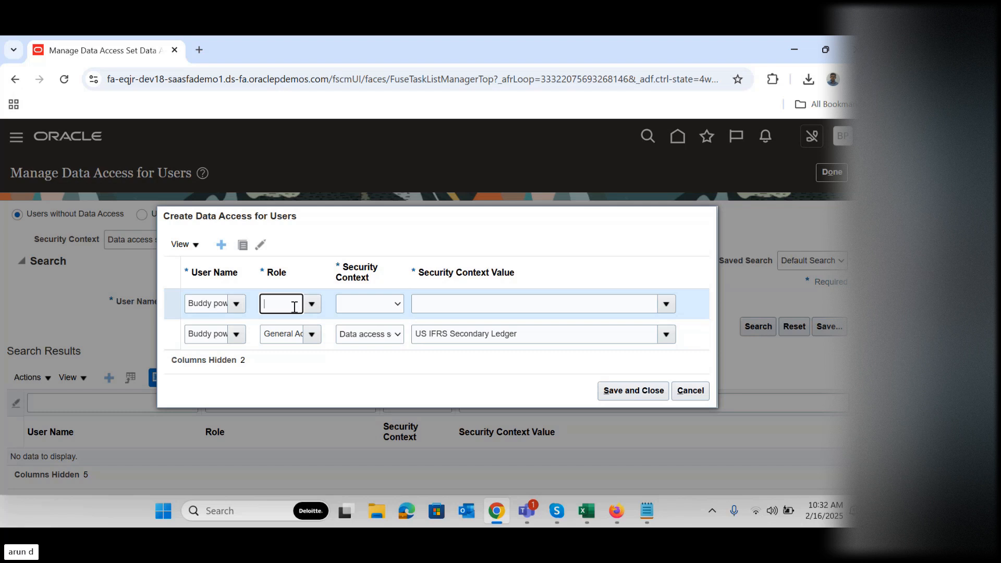
pyautogui.write('gen')
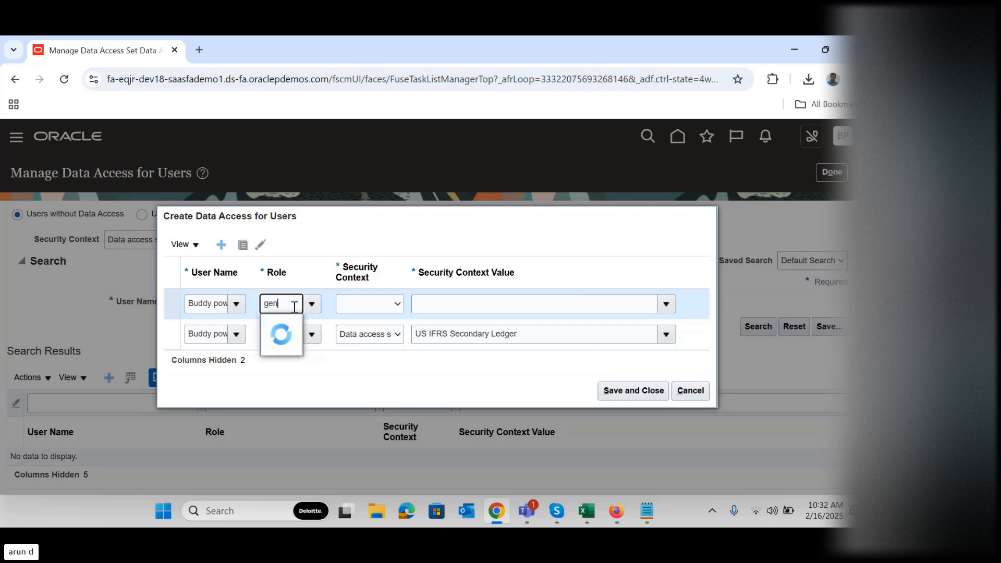
pyautogui.click(303, 325)
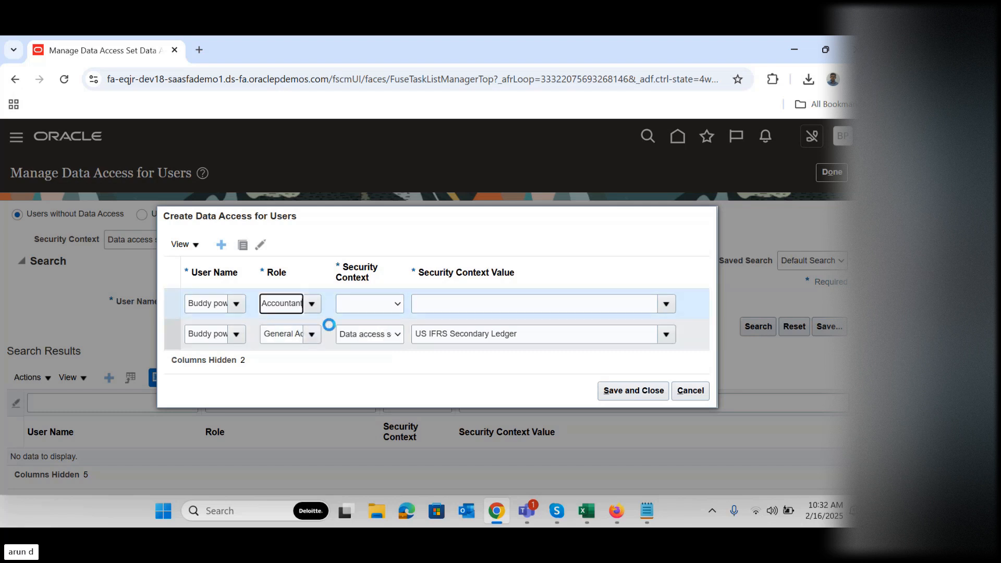
pyautogui.click(365, 308)
pyautogui.click(369, 337)
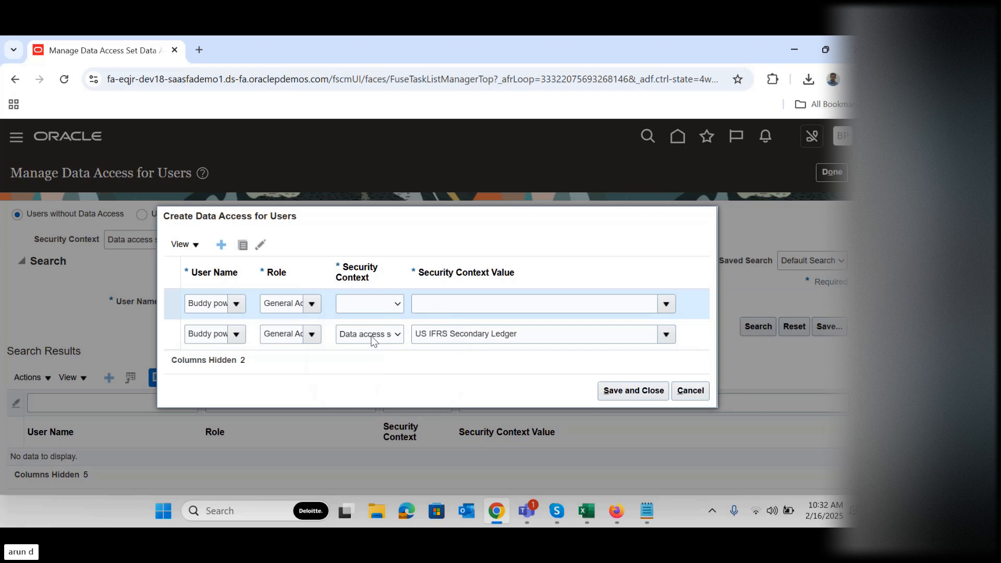
# Set the new row's security context value to US IFRS Secondary Ledger, save both assignments and leave the setup task
pyautogui.click(483, 306)
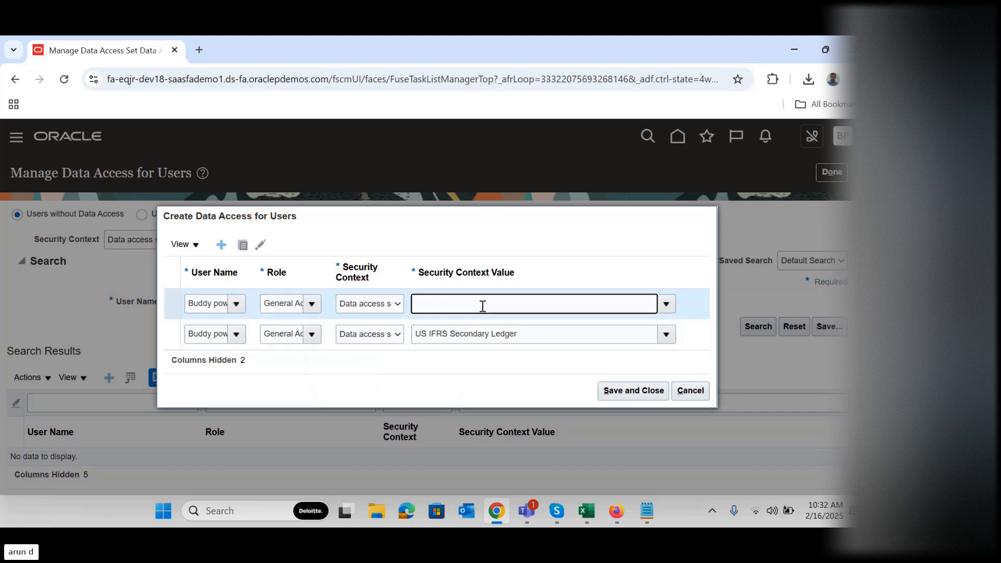
pyautogui.write('us ifr')
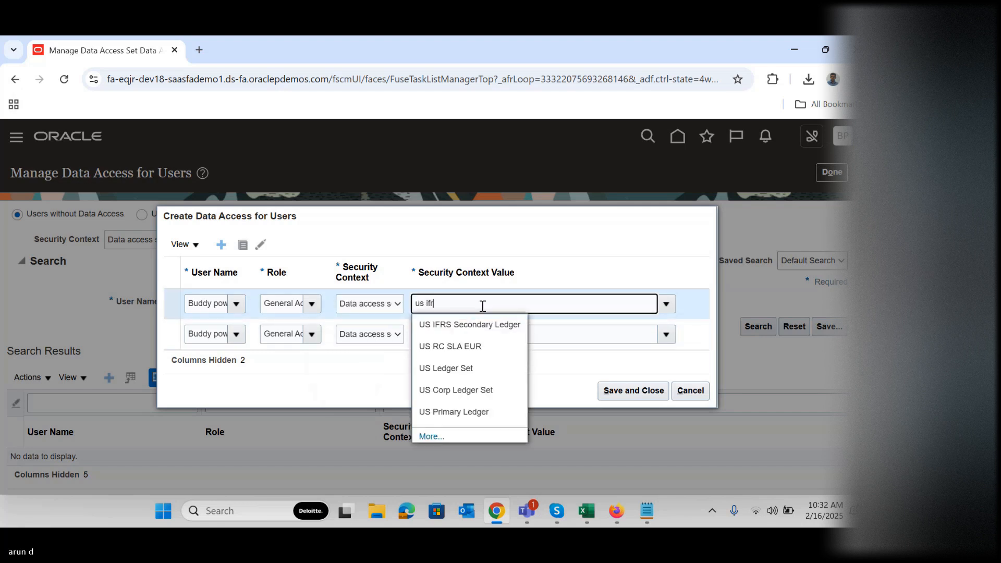
pyautogui.write('s')
pyautogui.click(469, 324)
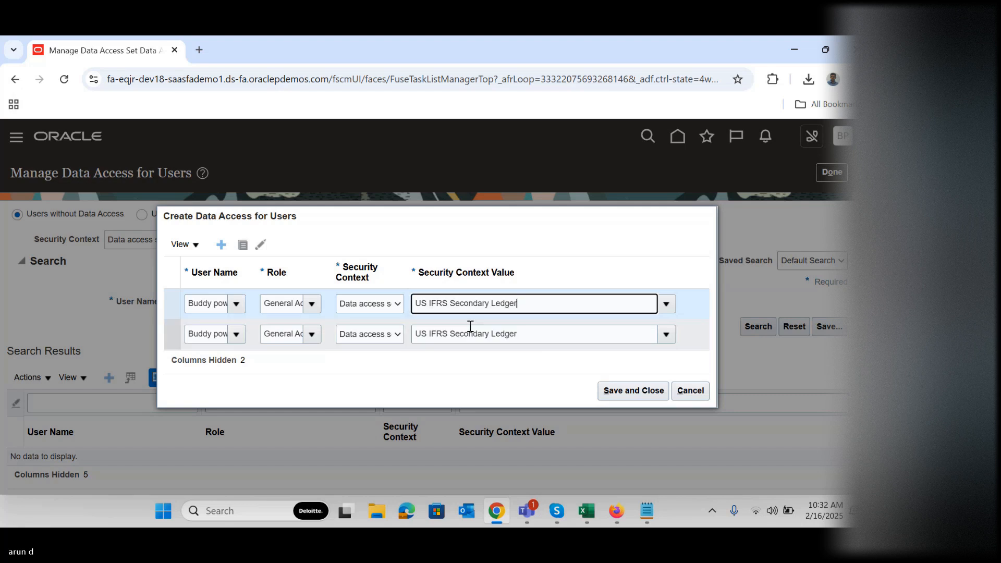
pyautogui.click(614, 388)
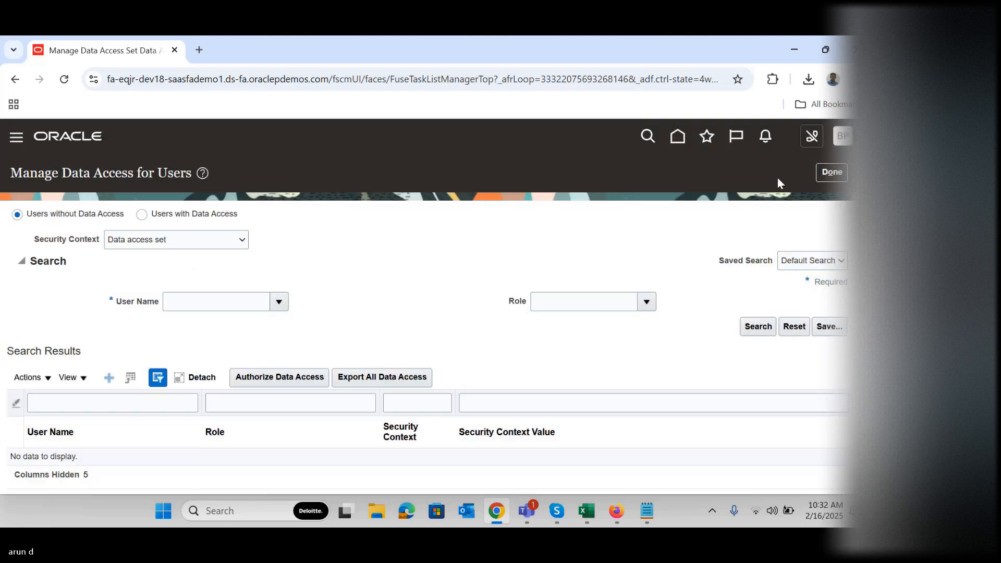
pyautogui.click(832, 172)
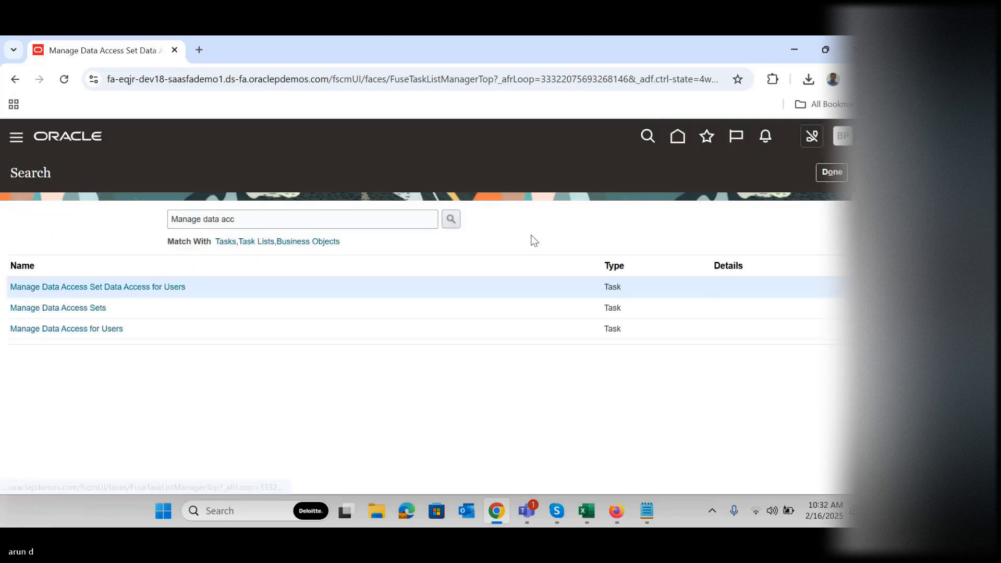
pyautogui.click(831, 172)
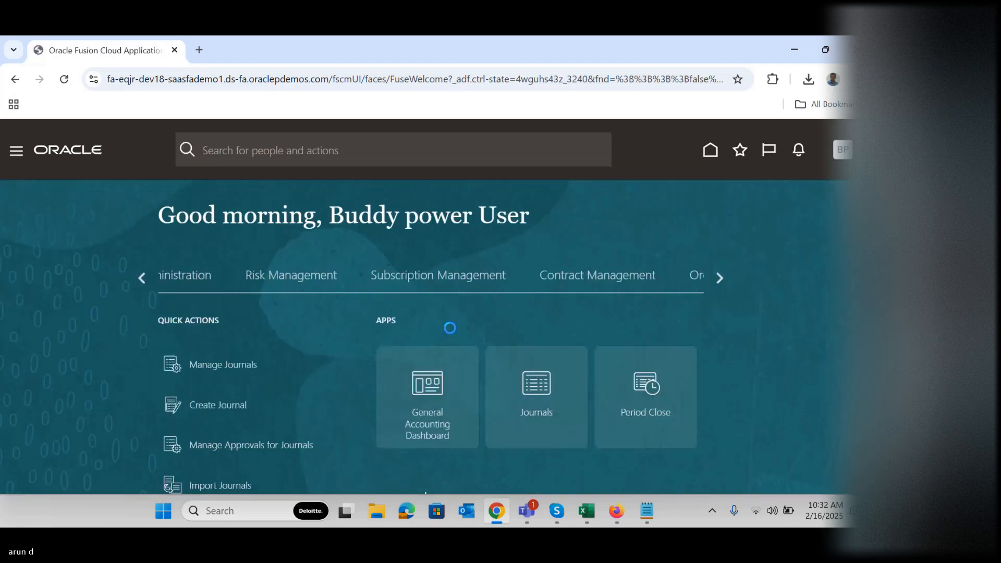
# Open Manage Journals from the Journals work area and search for journals in accounting period 04-25
pyautogui.click(541, 395)
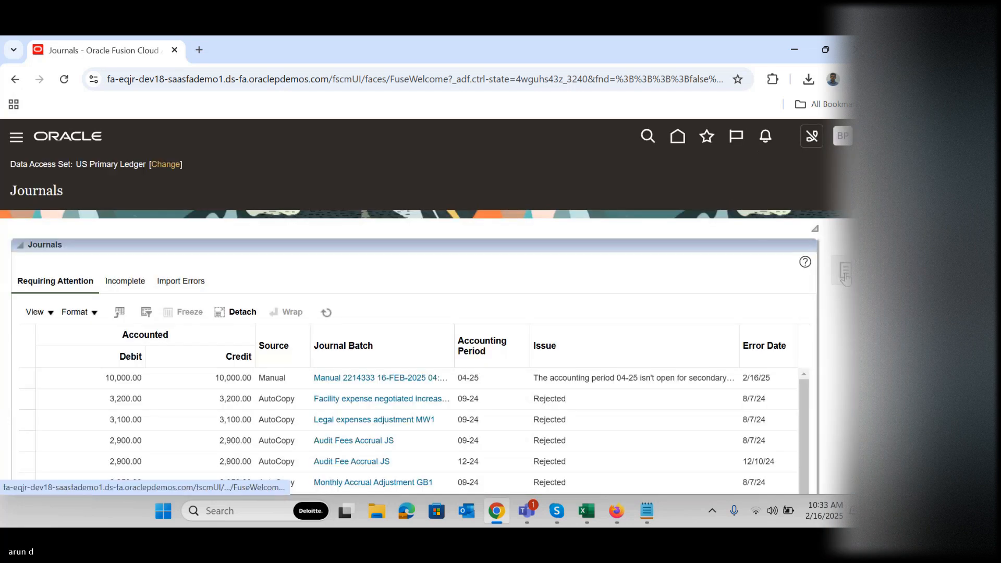
pyautogui.click(845, 271)
pyautogui.click(793, 181)
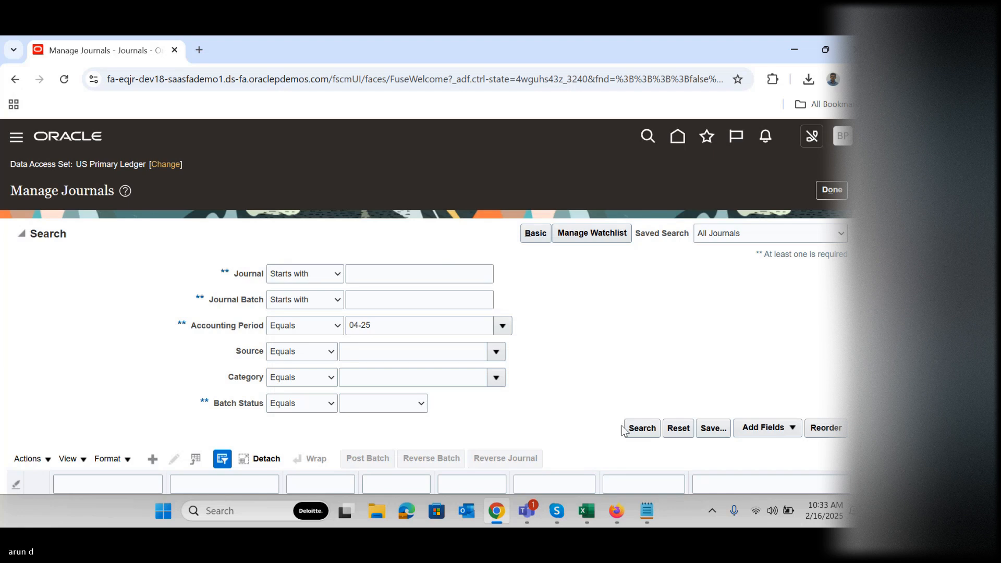
pyautogui.click(634, 429)
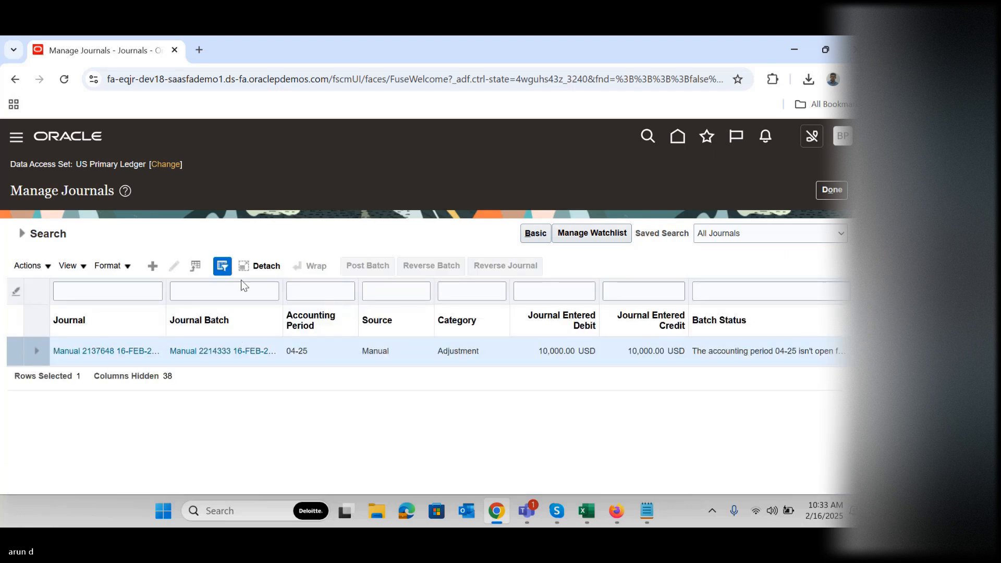
# Open the manual 10,000 USD adjustment journal, post its batch again and close the journal
pyautogui.click(129, 357)
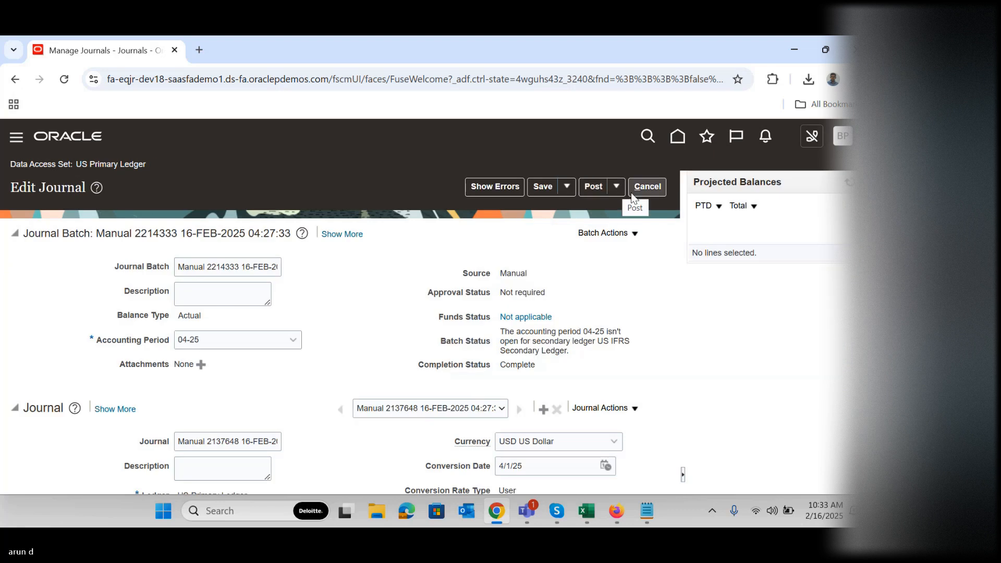
pyautogui.click(593, 187)
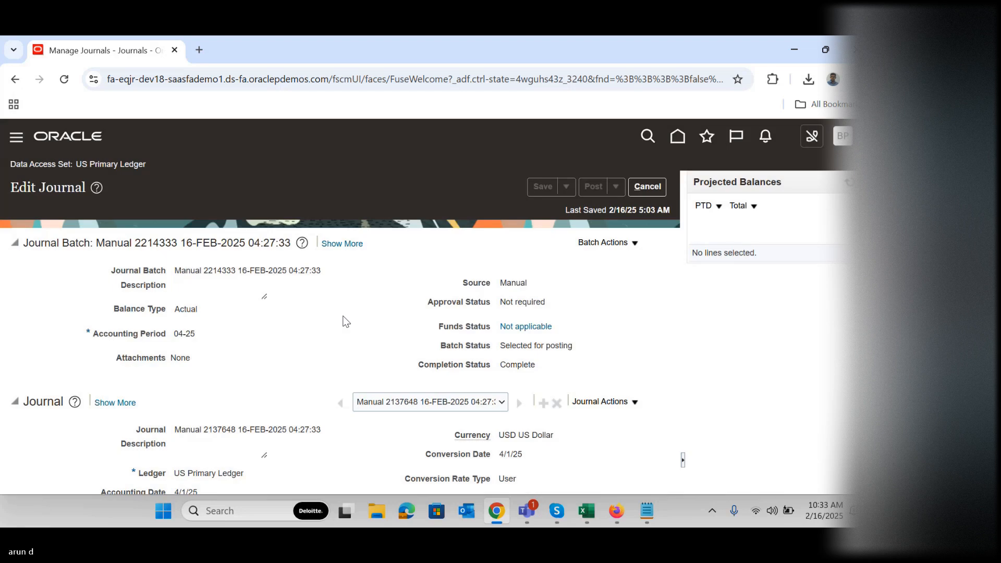
pyautogui.click(654, 185)
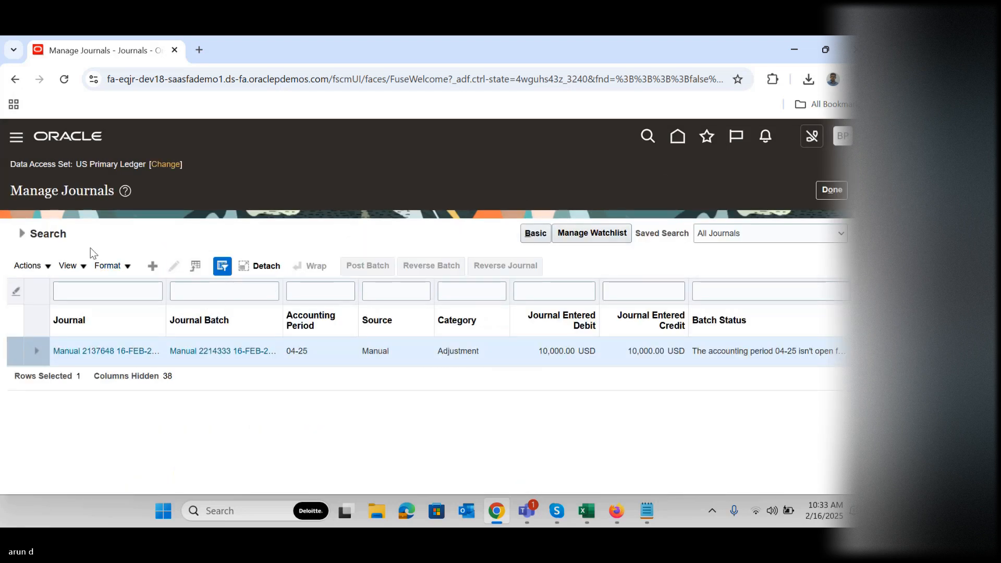
# Repeat the search for accounting period 04-25 journals twice to check the batch's posting status
pyautogui.click(20, 237)
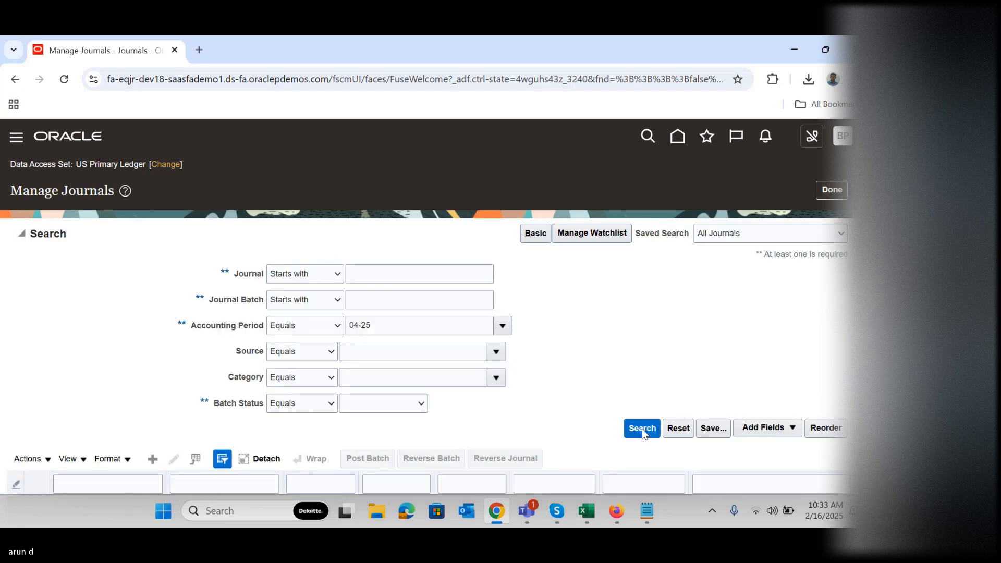
pyautogui.click(643, 428)
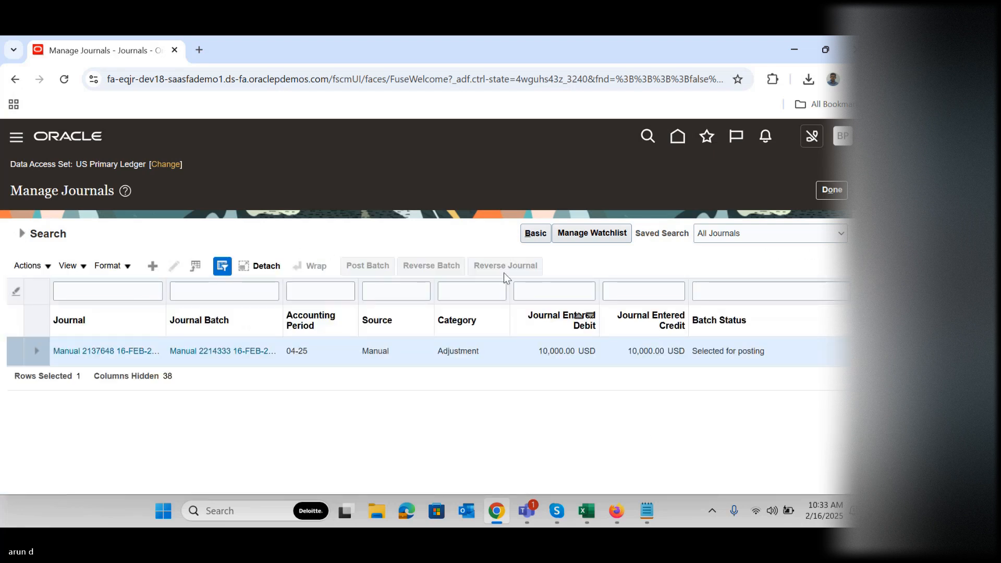
pyautogui.click(24, 235)
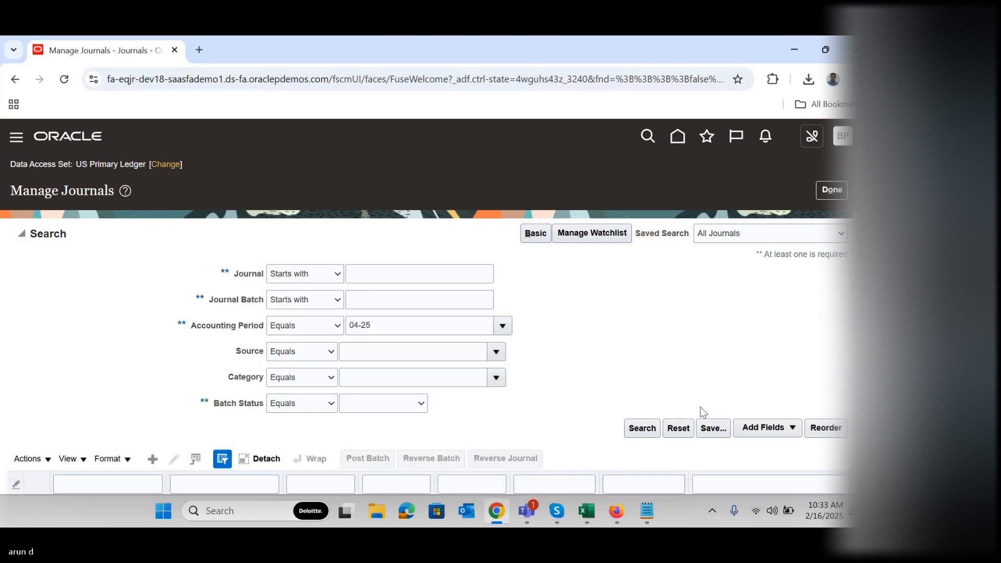
pyautogui.click(641, 433)
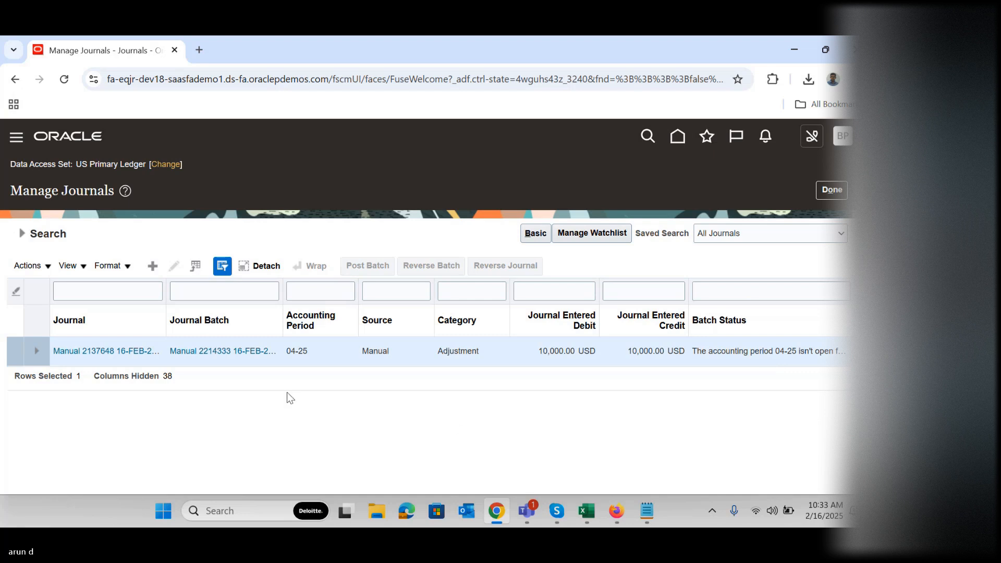
# Open Scheduled Processes and refresh the process list to find the newest Post Journals run
pyautogui.click(16, 139)
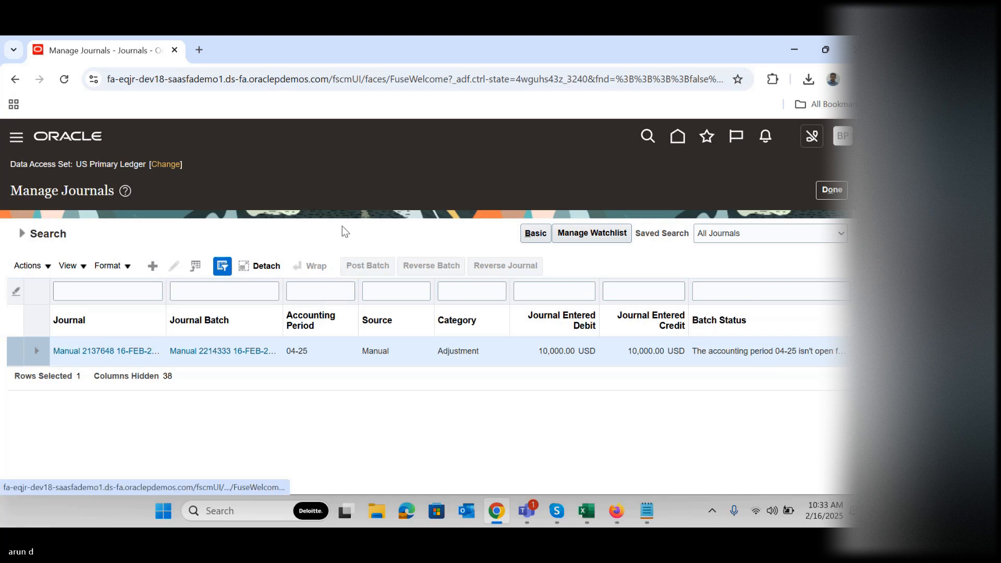
pyautogui.moveTo(525, 205); pyautogui.dragTo(525, 428)
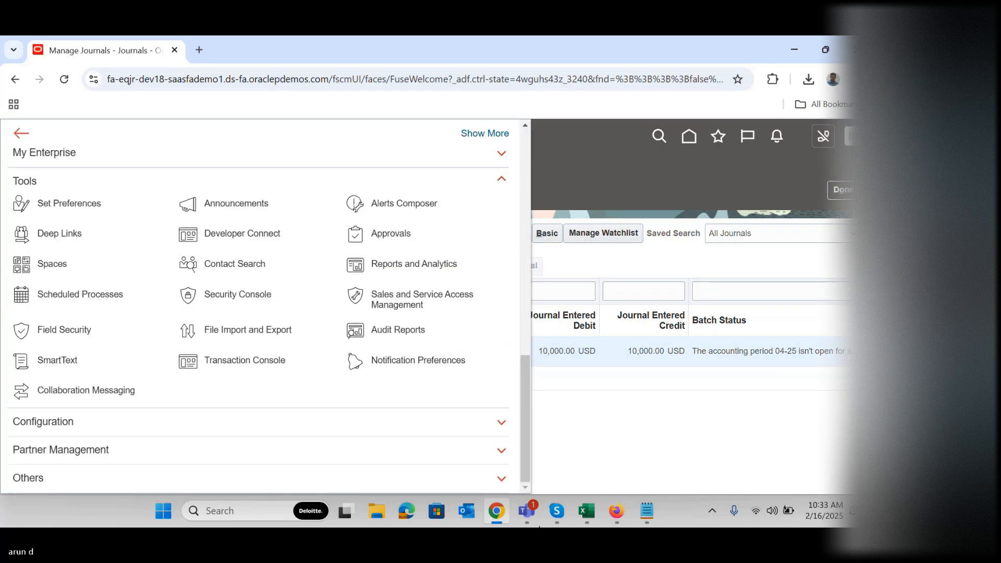
pyautogui.click(111, 293)
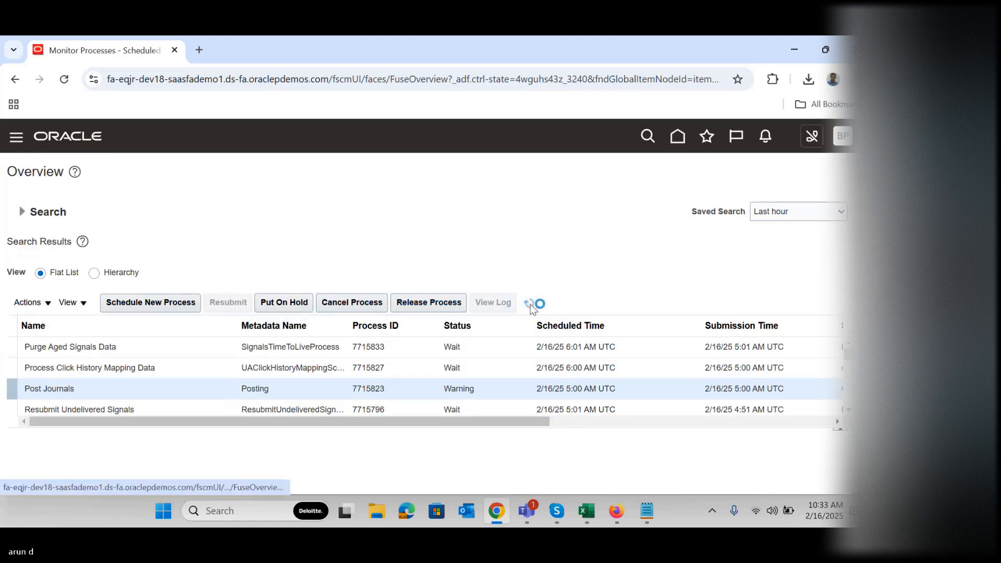
pyautogui.click(530, 304)
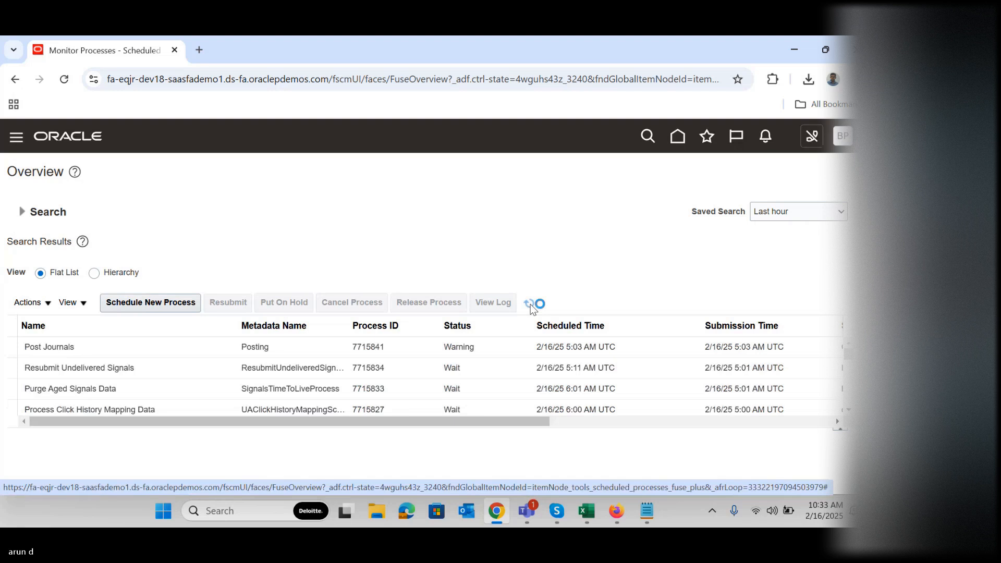
# Examine the newest Post Journals process and its log and output attachments, close them and return to the home page
pyautogui.click(432, 347)
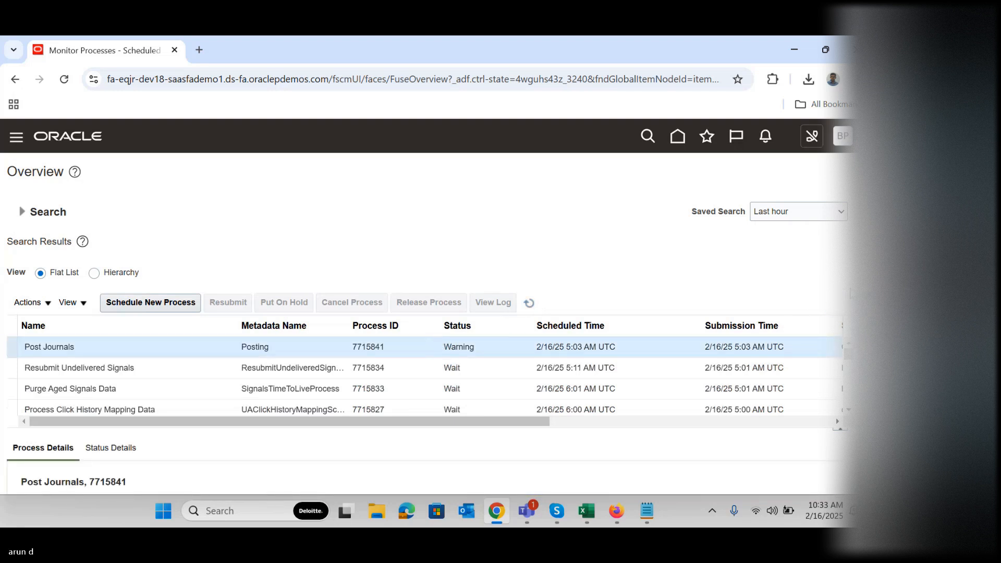
pyautogui.scroll(-3, 425, 312)
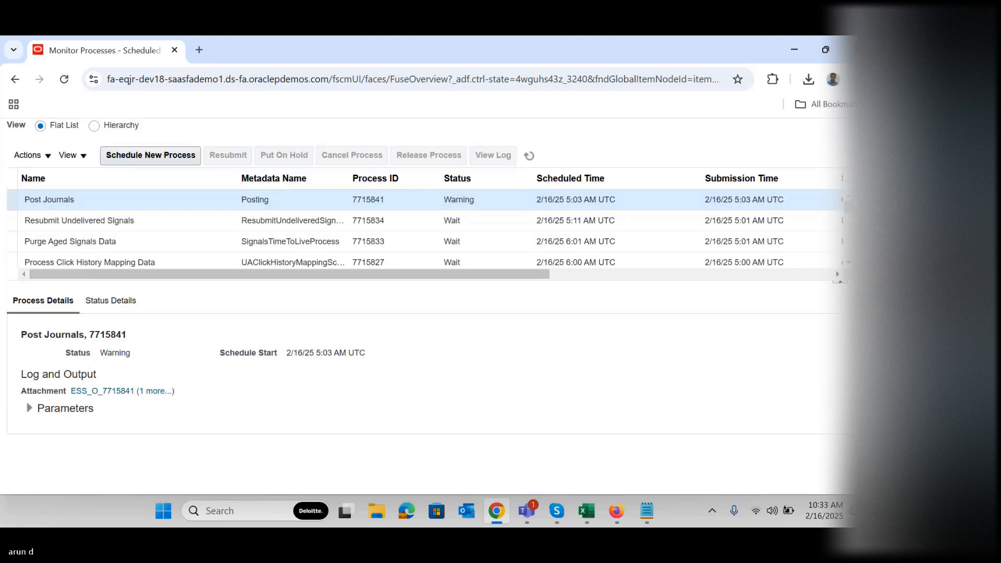
pyautogui.click(163, 392)
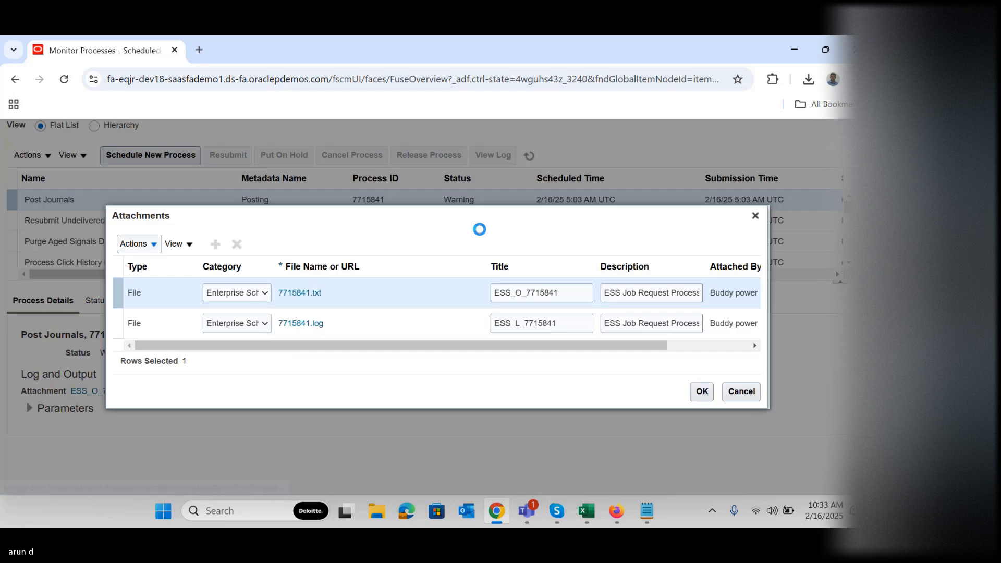
pyautogui.click(750, 216)
pyautogui.scroll(3, 768, 190)
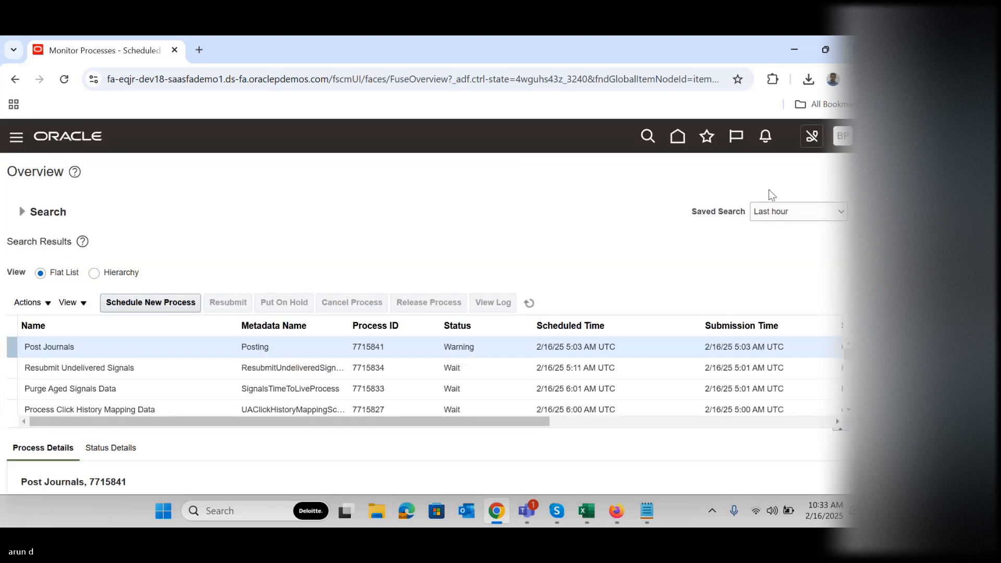
pyautogui.click(675, 139)
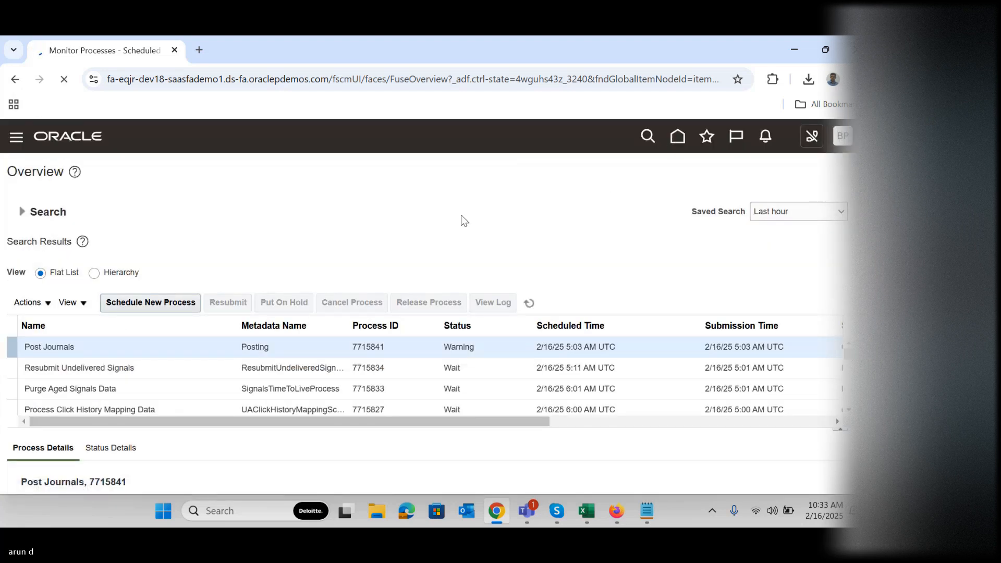
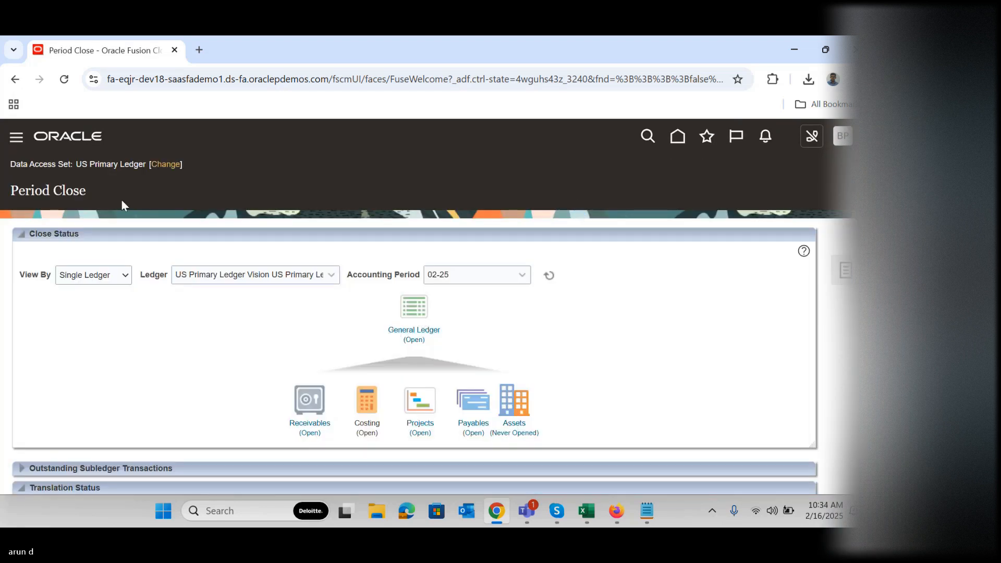
# Change the data access set to US IFRS Secondary Ledger
pyautogui.click(166, 166)
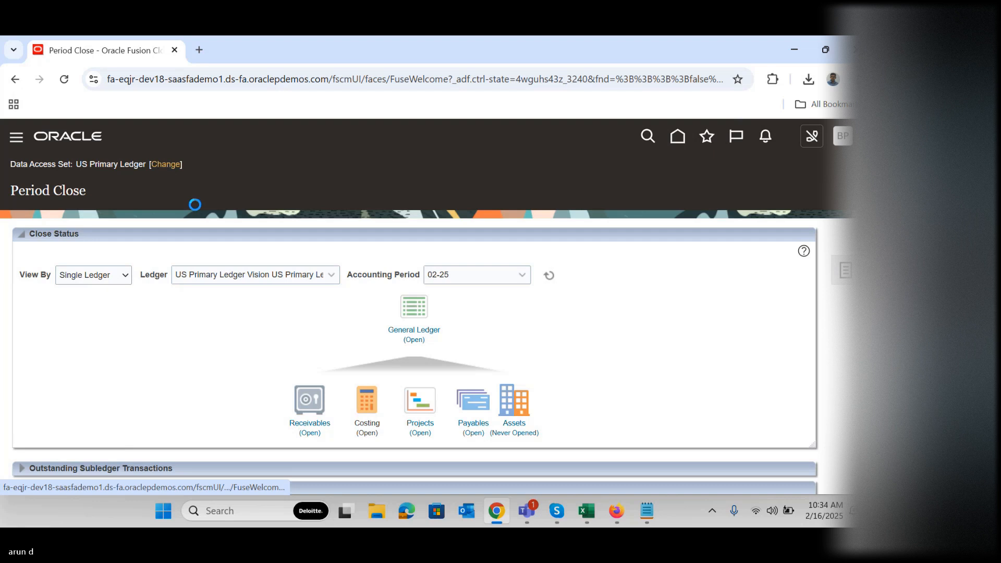
pyautogui.click(431, 310)
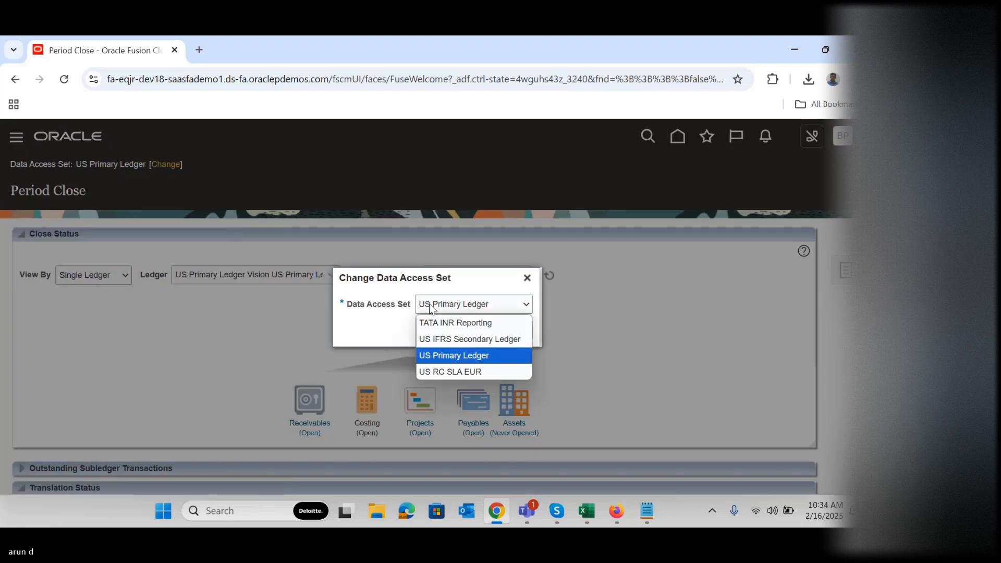
pyautogui.press('Down')
pyautogui.press('Up')
pyautogui.press('Up')
pyautogui.press('Return')
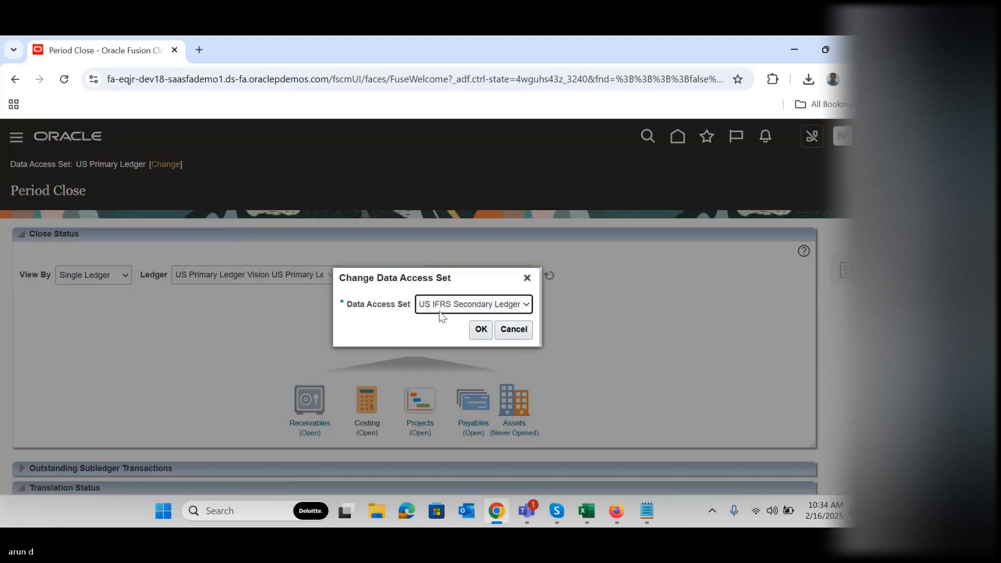
pyautogui.click(480, 329)
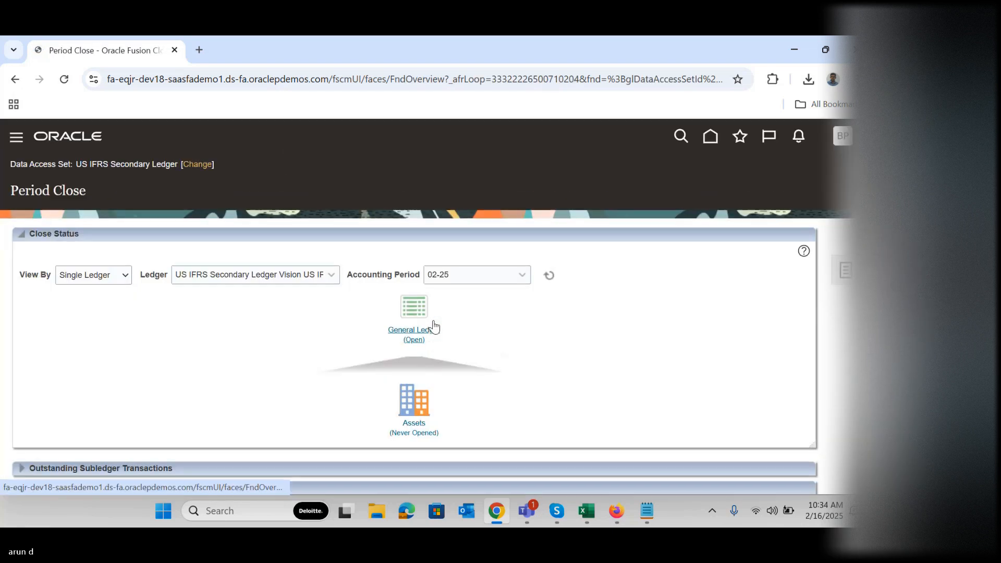
# Open accounting period 03-25 in the General Ledger period statuses of the US IFRS Secondary Ledger and refresh the period list
pyautogui.click(416, 340)
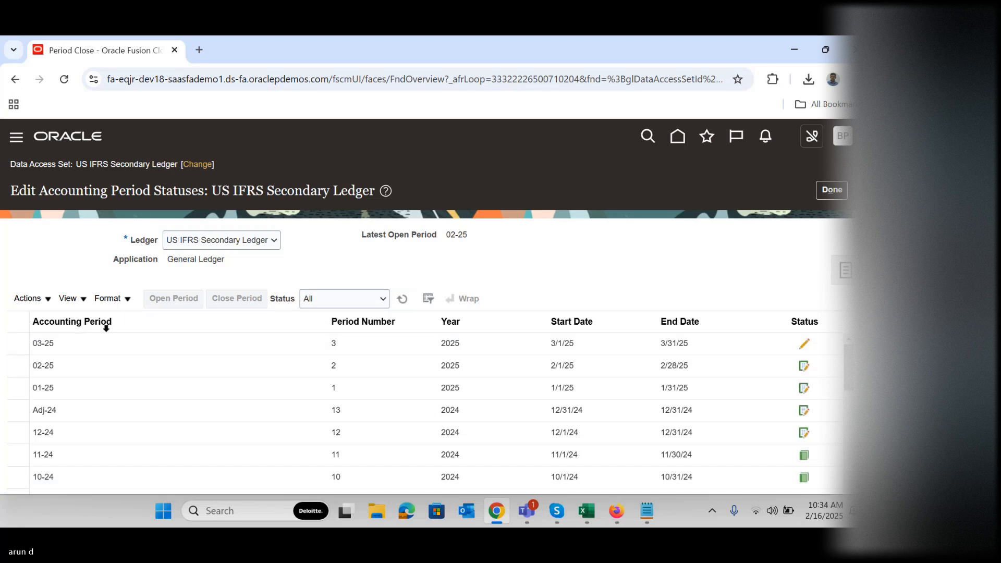
pyautogui.click(174, 298)
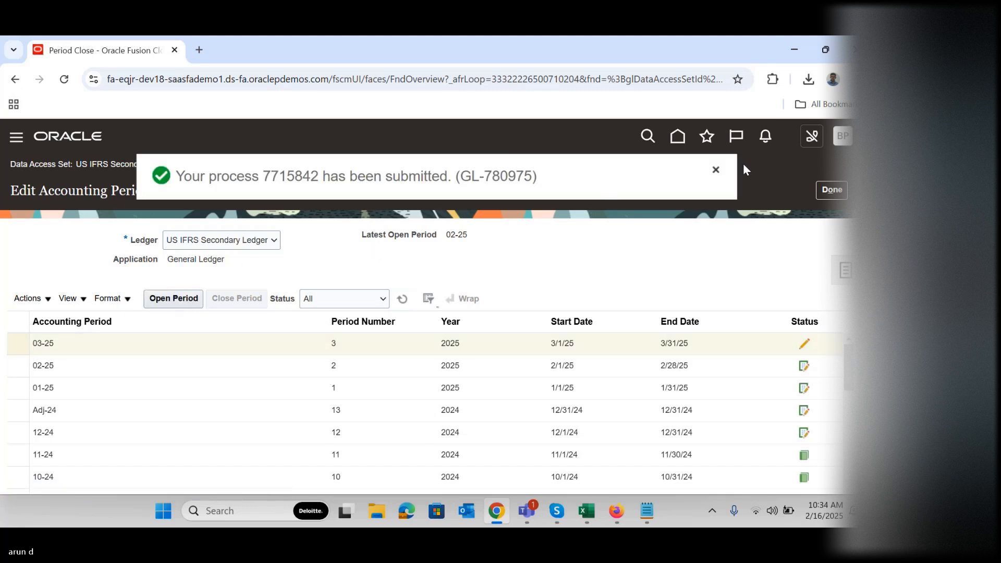
pyautogui.click(716, 169)
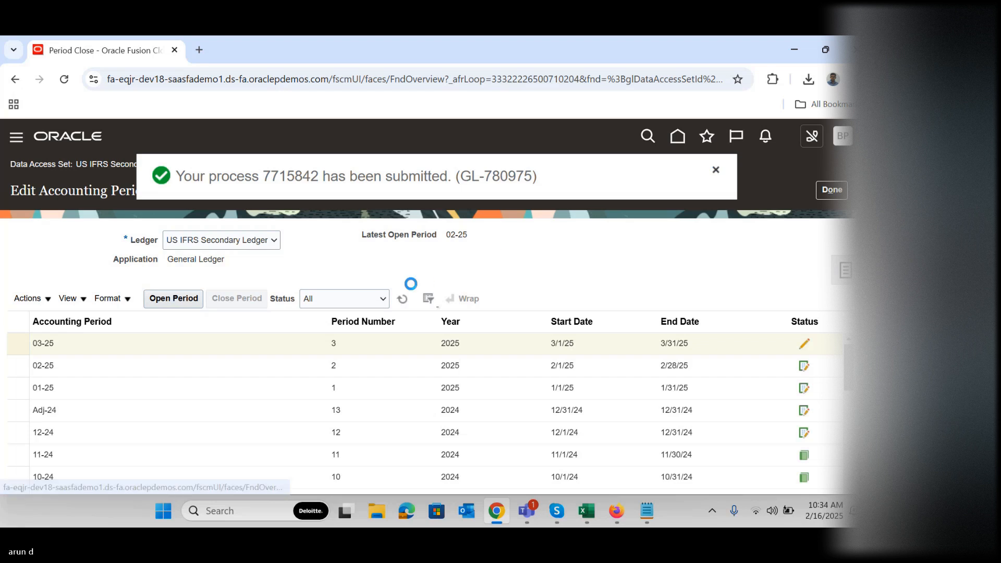
pyautogui.click(400, 303)
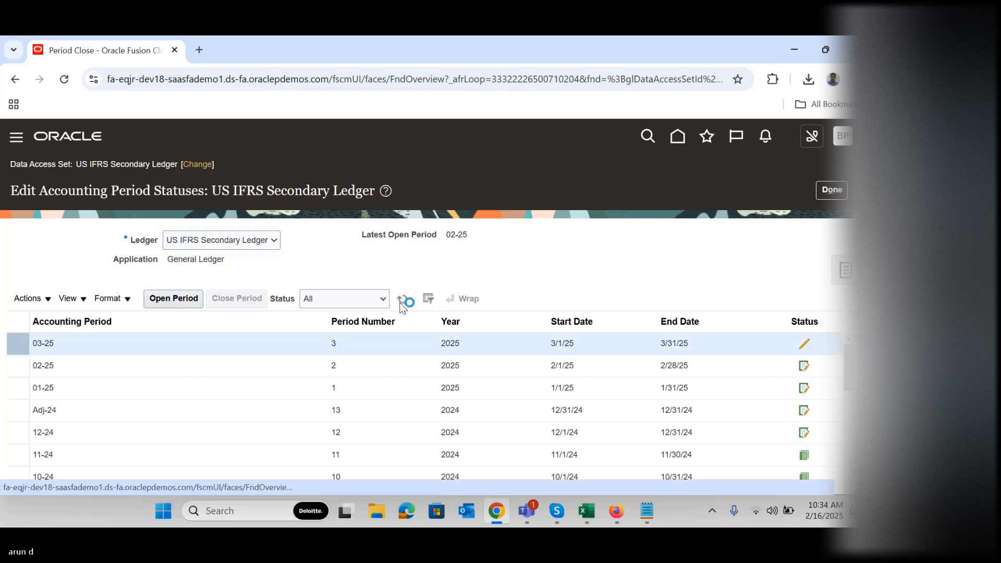
pyautogui.click(400, 303)
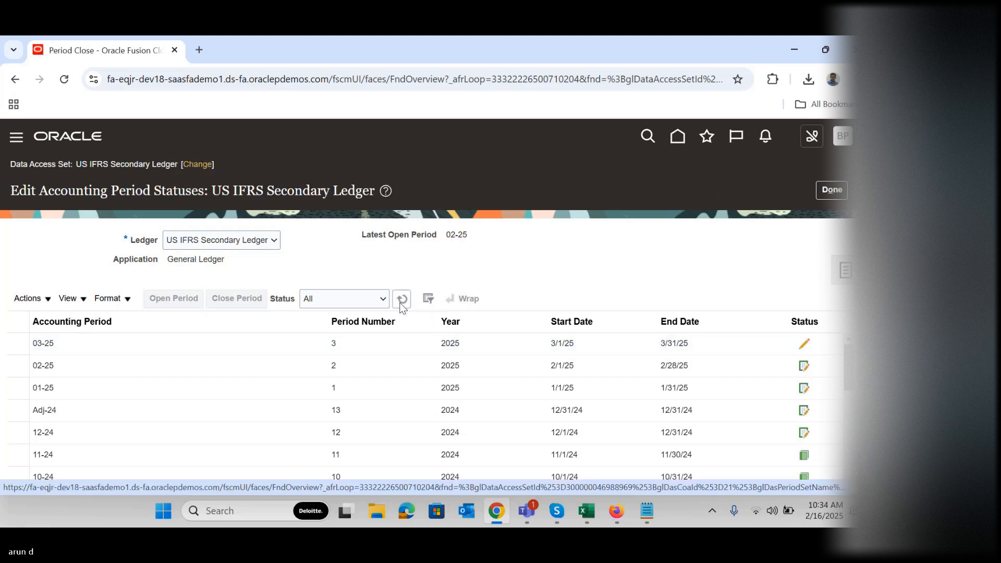
pyautogui.click(401, 303)
pyautogui.click(401, 303)
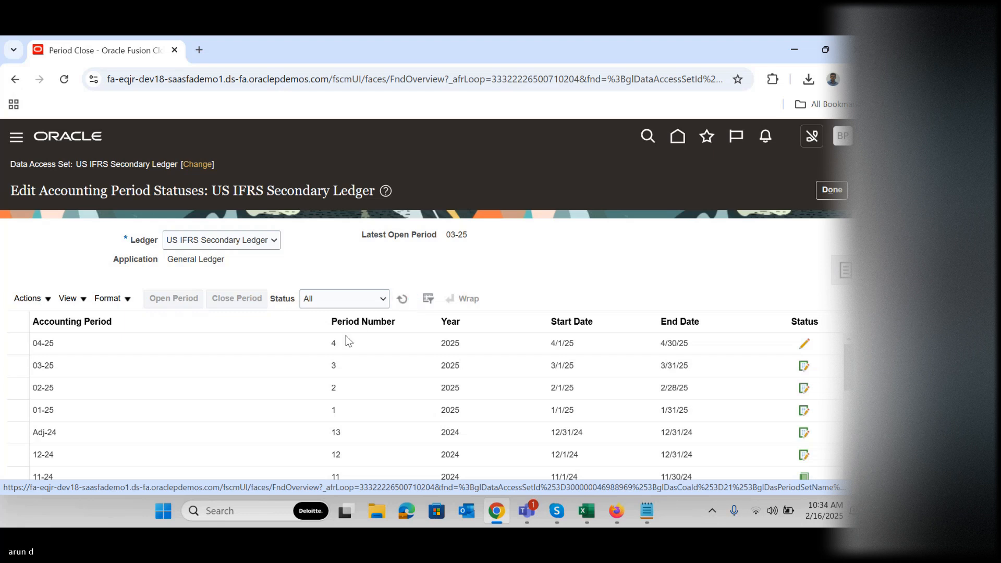
# Open accounting period 04-25 for the US IFRS Secondary Ledger and refresh the period list
pyautogui.click(340, 348)
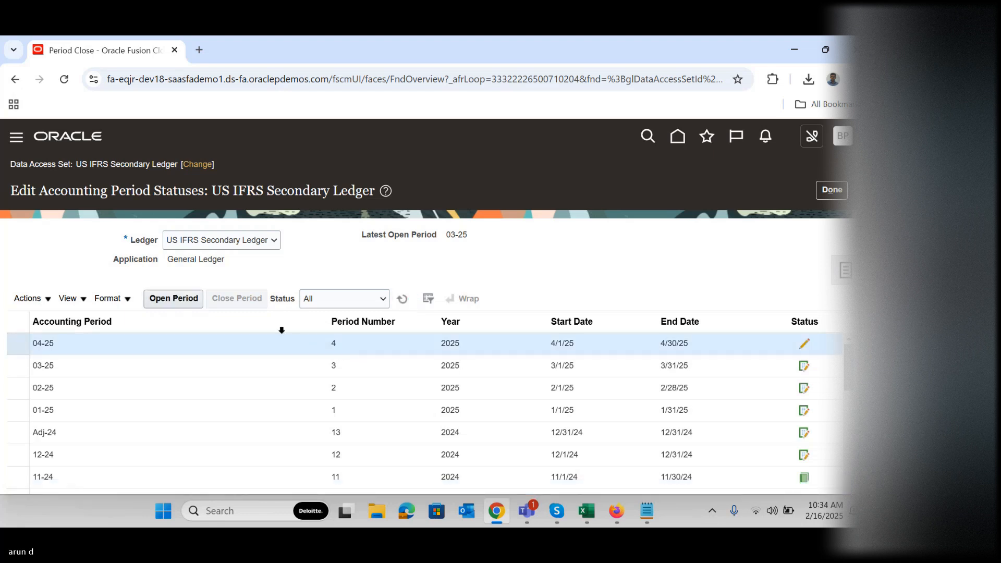
pyautogui.click(180, 299)
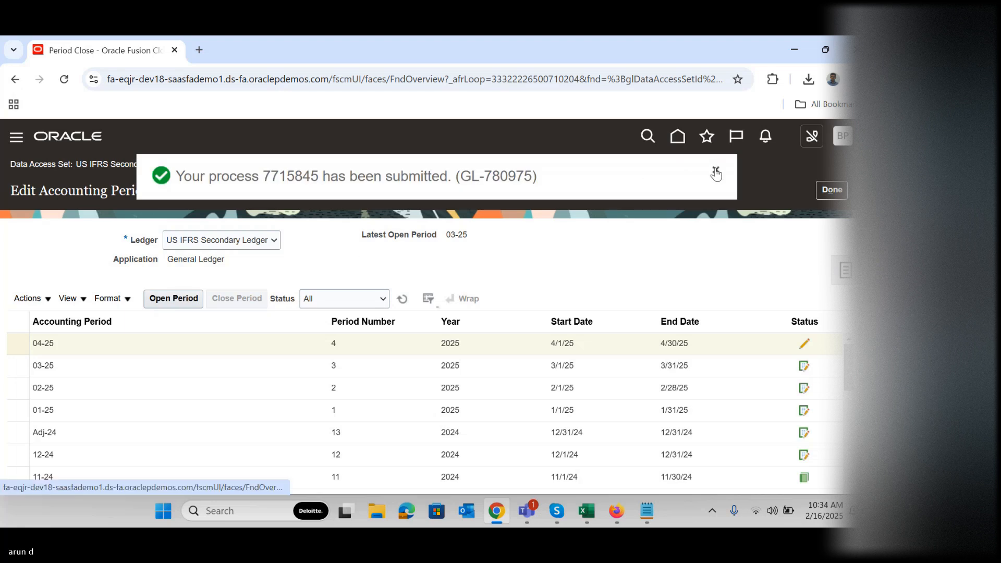
pyautogui.click(402, 300)
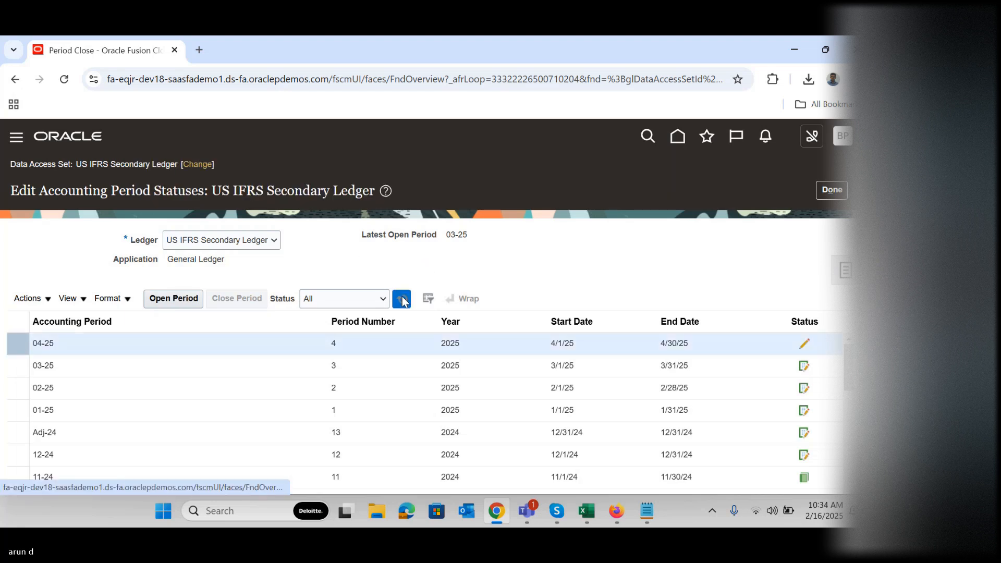
pyautogui.click(402, 300)
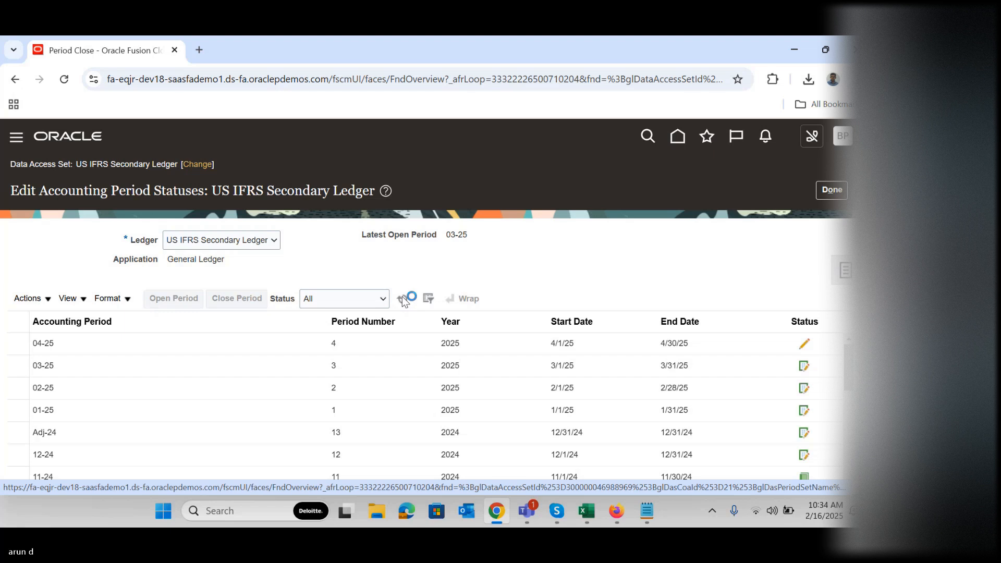
pyautogui.click(402, 299)
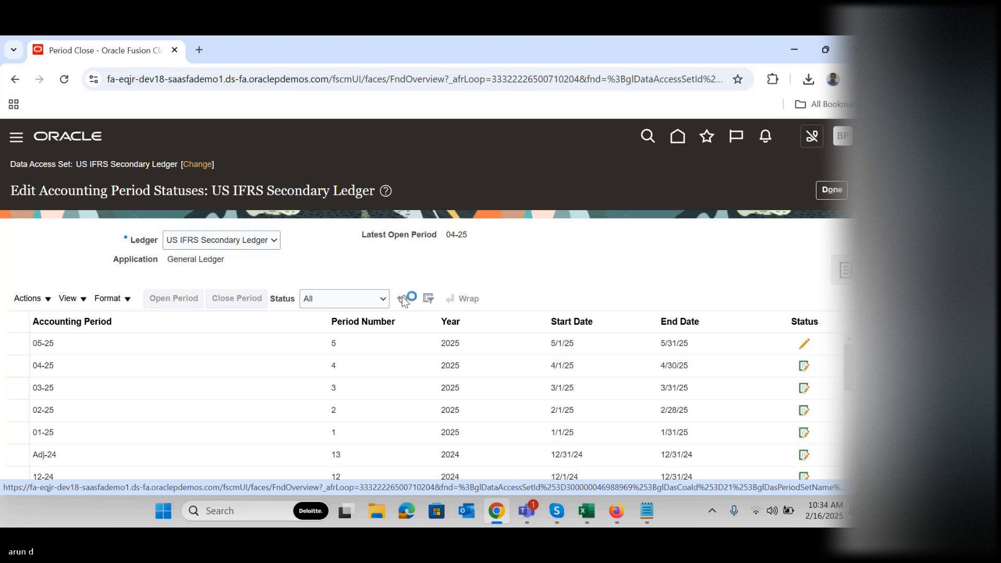
# Go to Manage Journals in the Journals work area and search for journals in accounting period 04-25
pyautogui.click(684, 142)
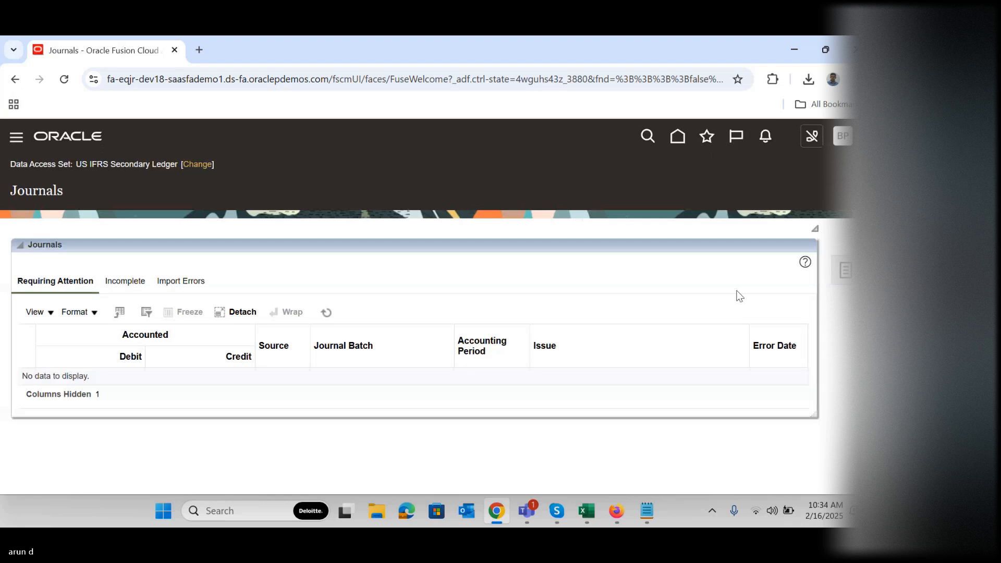
pyautogui.click(845, 271)
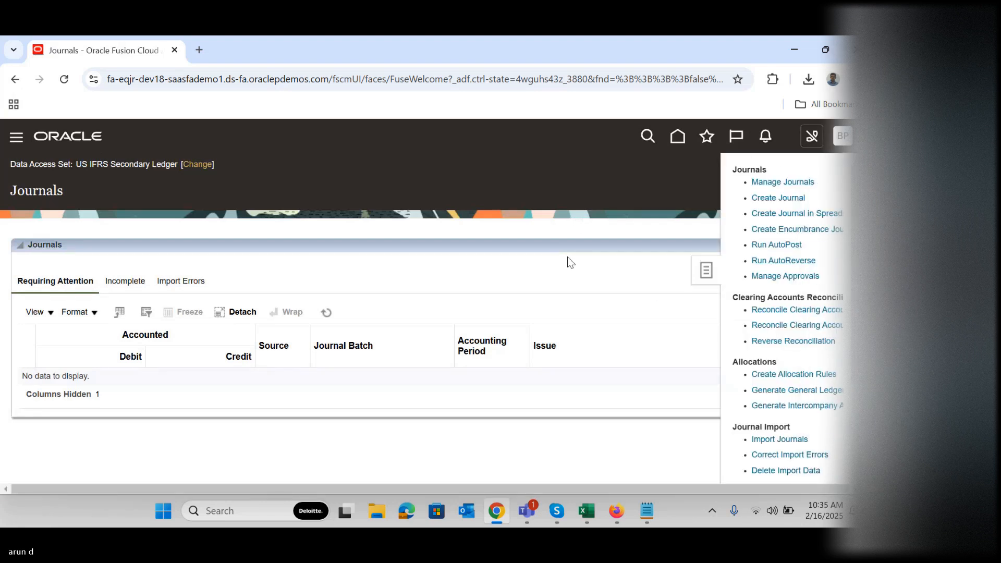
pyautogui.click(785, 183)
pyautogui.click(642, 427)
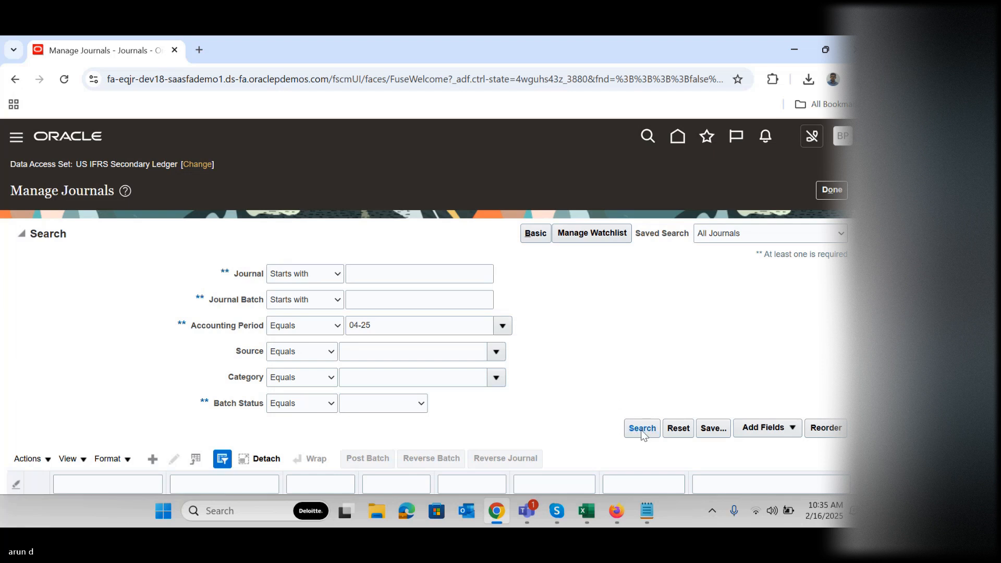
pyautogui.click(641, 429)
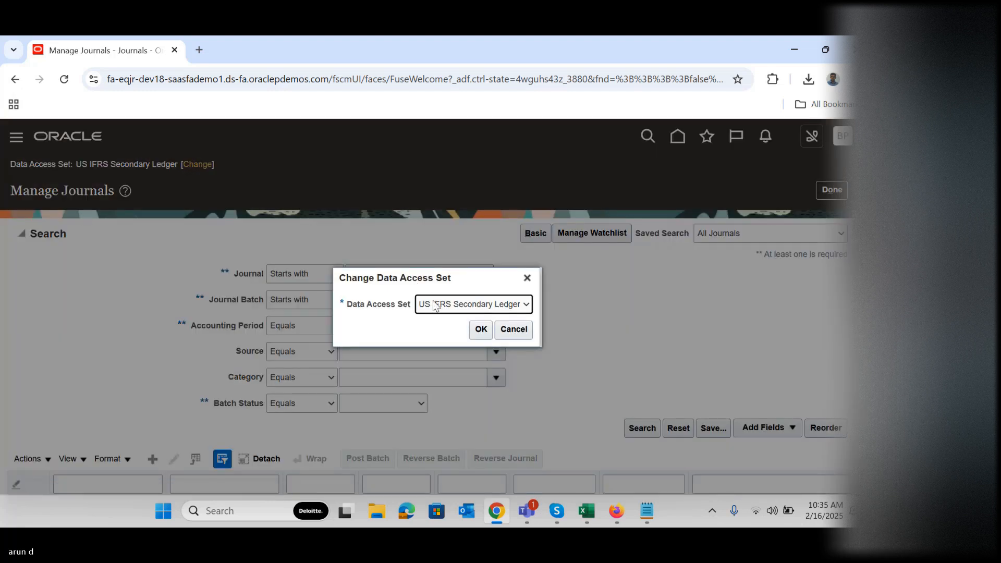
# Switch the data access set to US Primary Ledger on the Manage Journals page
pyautogui.click(435, 306)
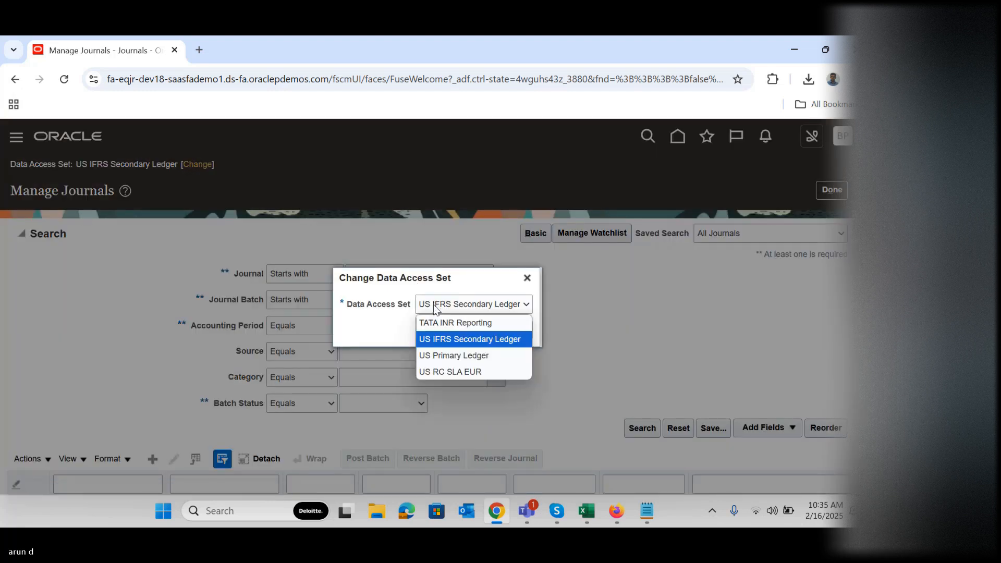
pyautogui.click(441, 353)
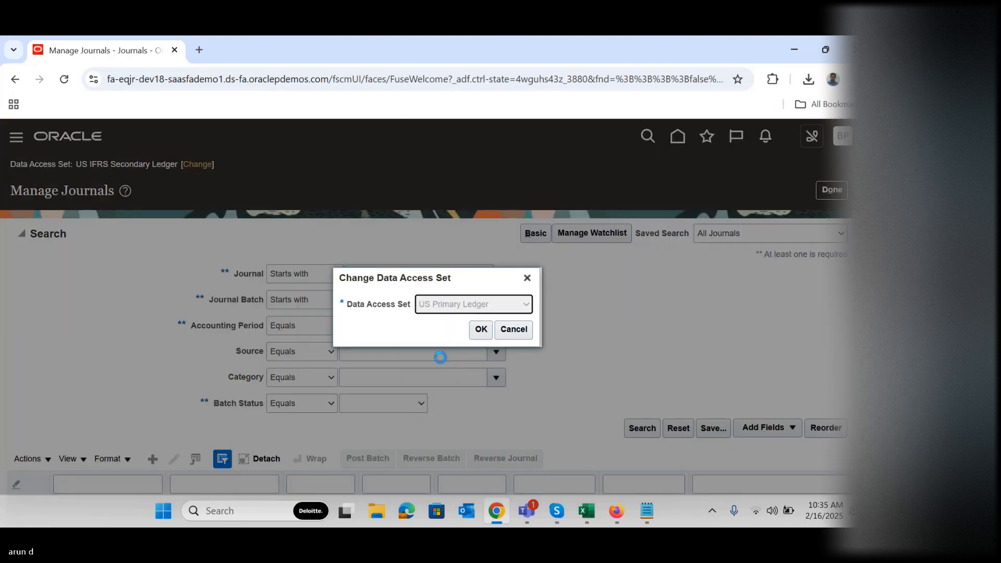
pyautogui.click(480, 329)
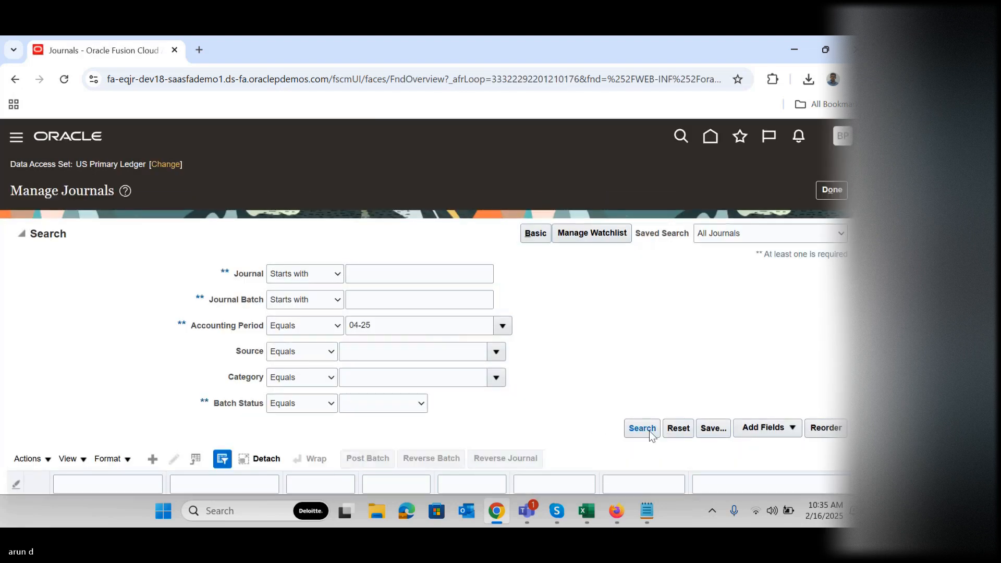
# Search for journals in accounting period 04-25 and post the manual adjustment batch
pyautogui.click(646, 431)
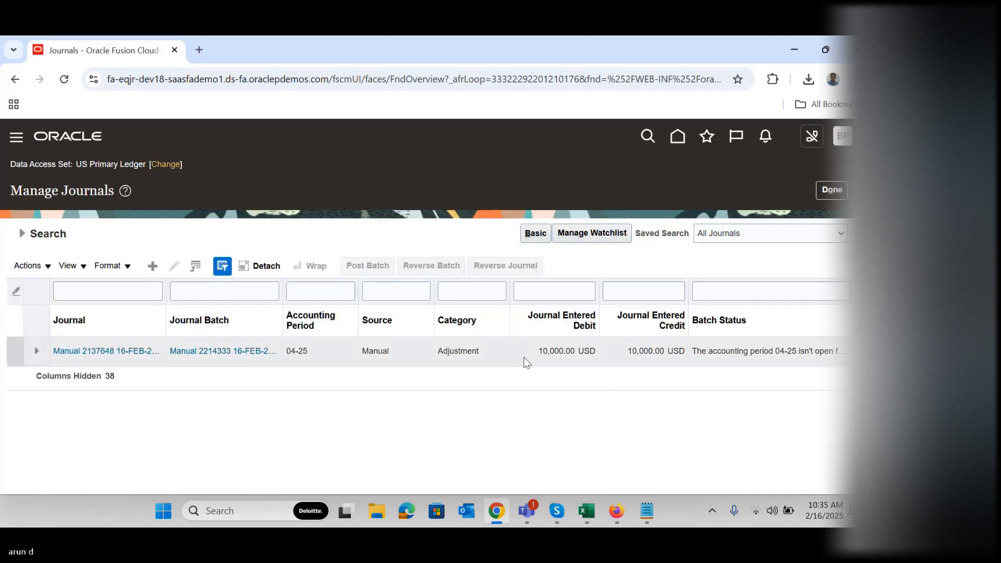
pyautogui.click(519, 346)
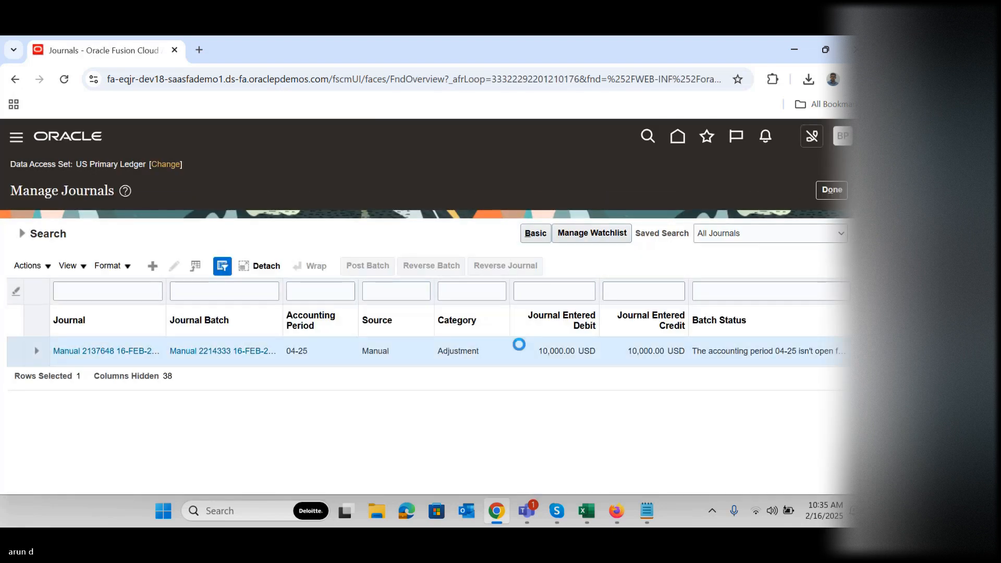
pyautogui.click(359, 267)
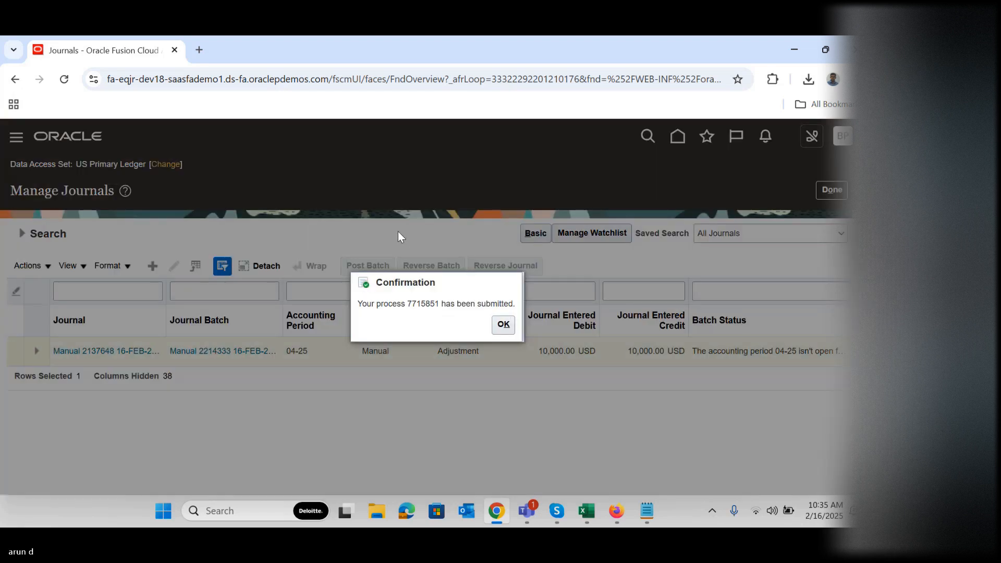
pyautogui.click(502, 326)
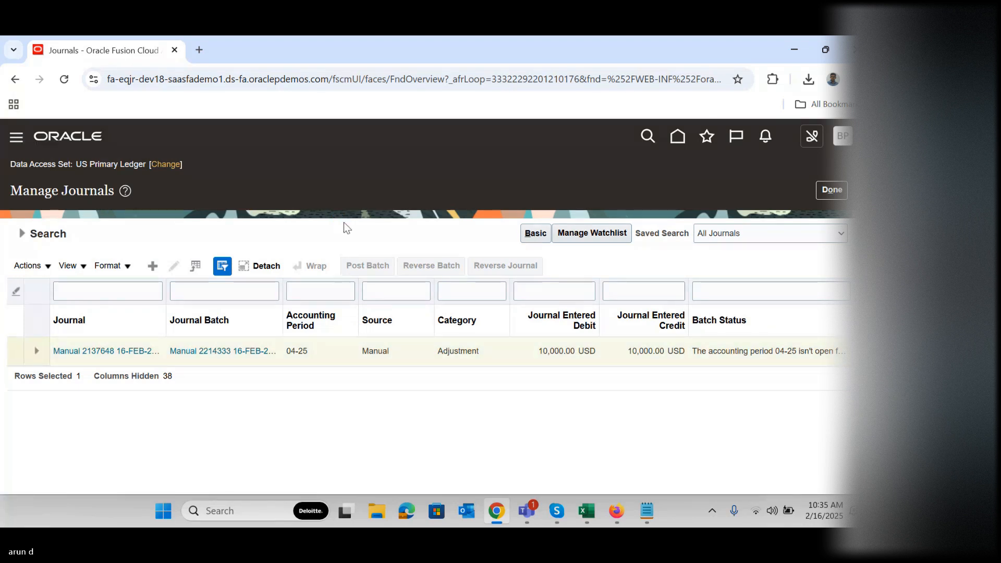
# Open Scheduled Processes to check the status of the Post Journals process
pyautogui.moveTo(524, 176); pyautogui.dragTo(496, 440)
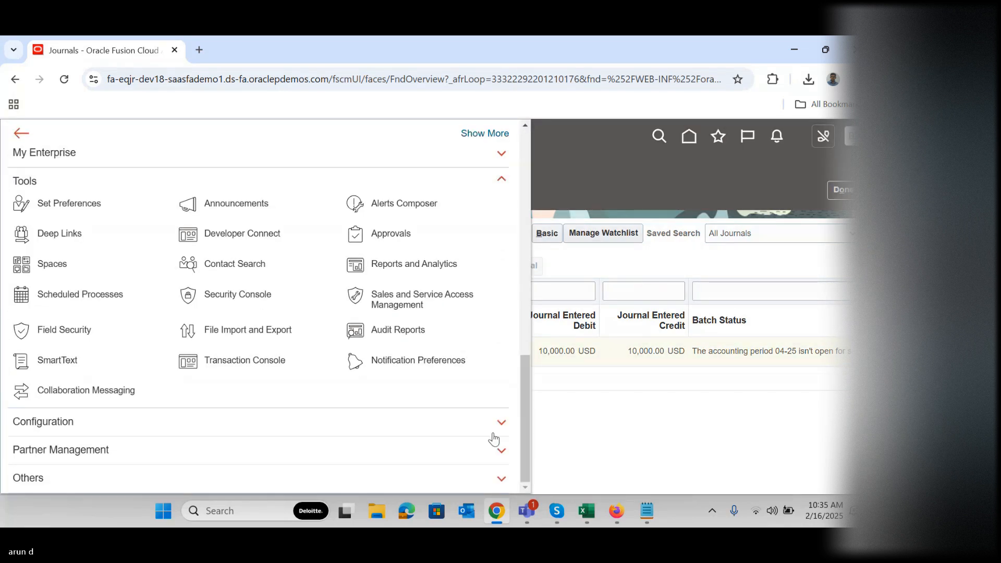
pyautogui.click(105, 293)
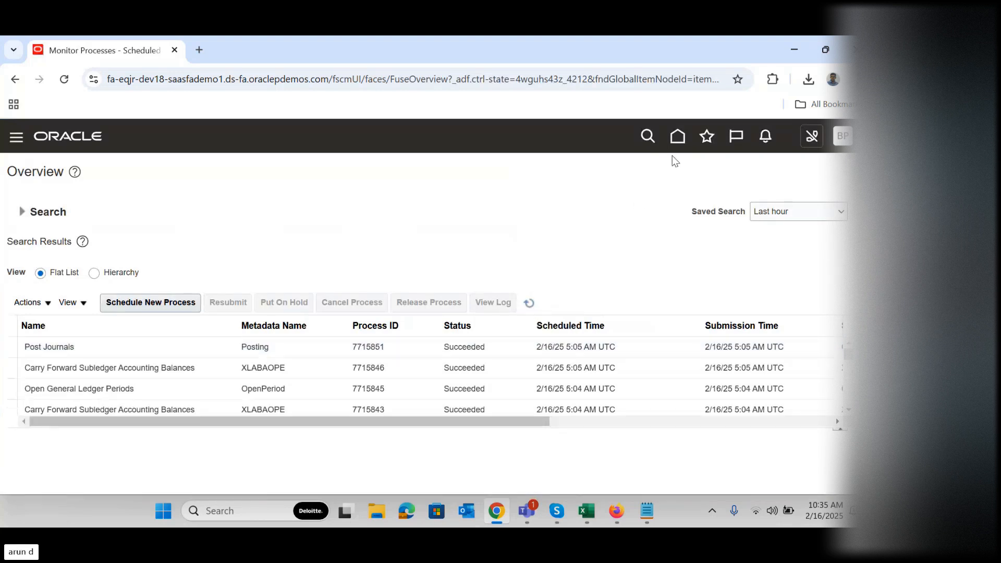
# Return to Manage Journals and search again for the US Primary Ledger journals in period 04-25
pyautogui.click(678, 136)
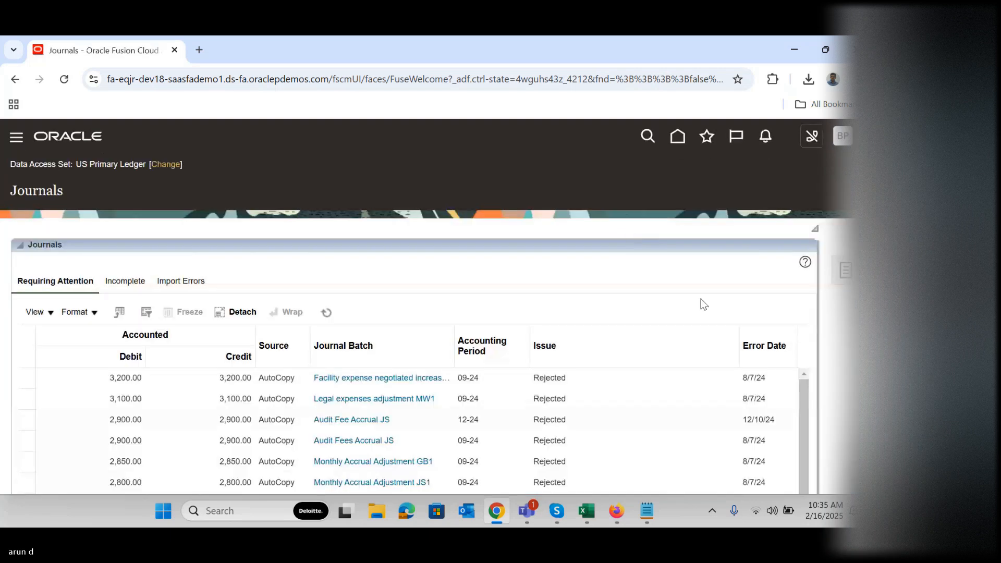
pyautogui.click(844, 270)
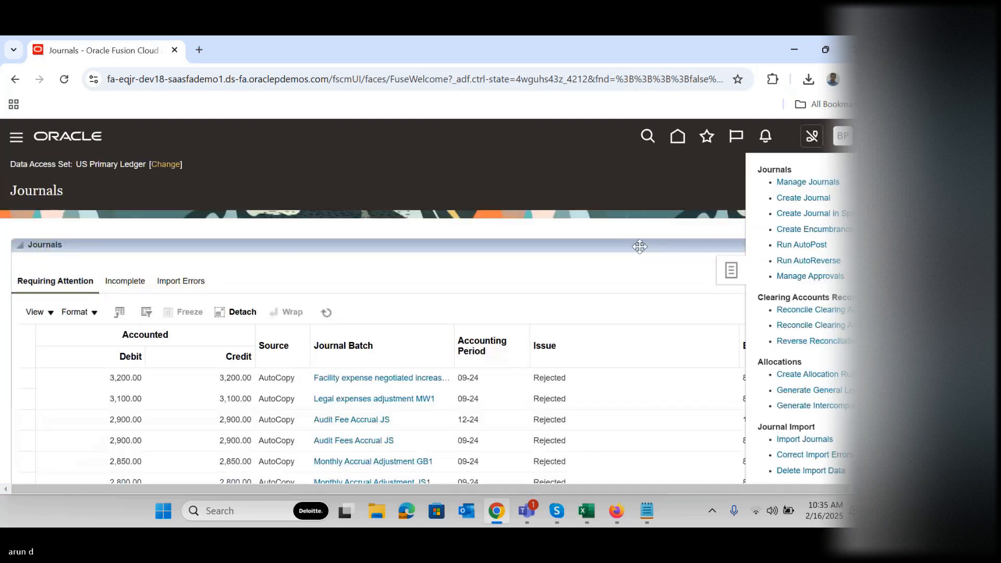
pyautogui.click(791, 183)
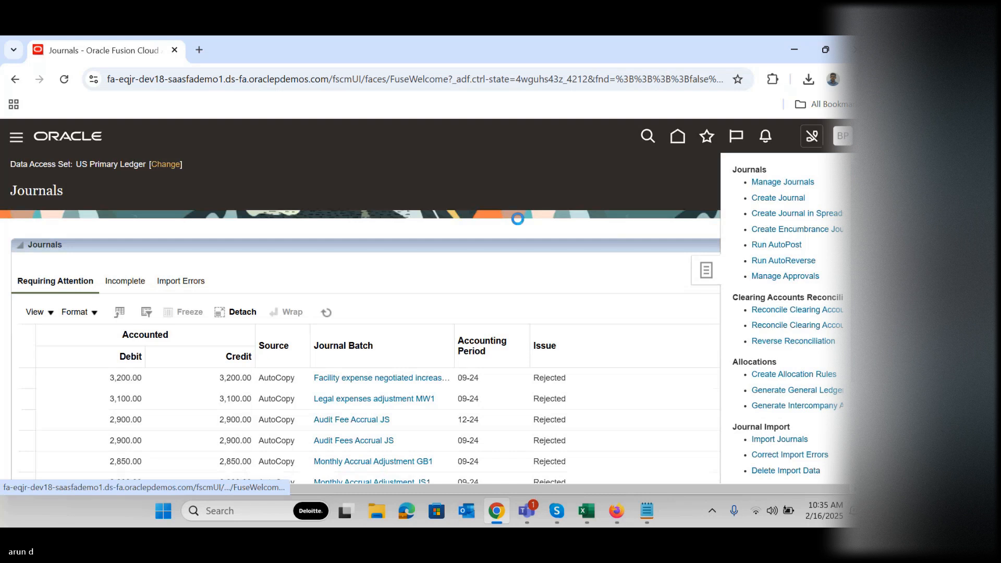
pyautogui.click(643, 428)
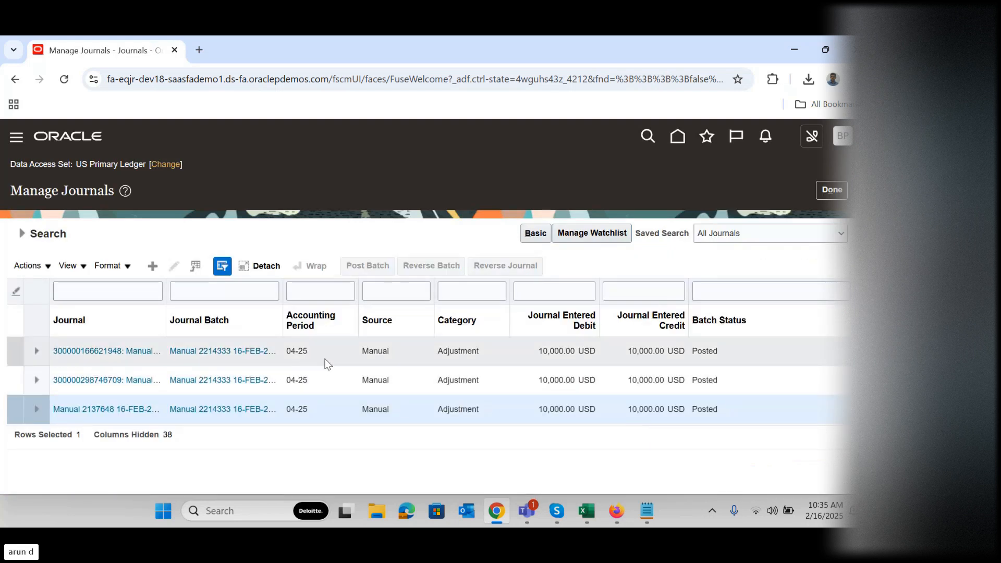
# Review the batch's journals, opening the second one to examine its ledger and conversion details, and return to the journal list
pyautogui.click(341, 360)
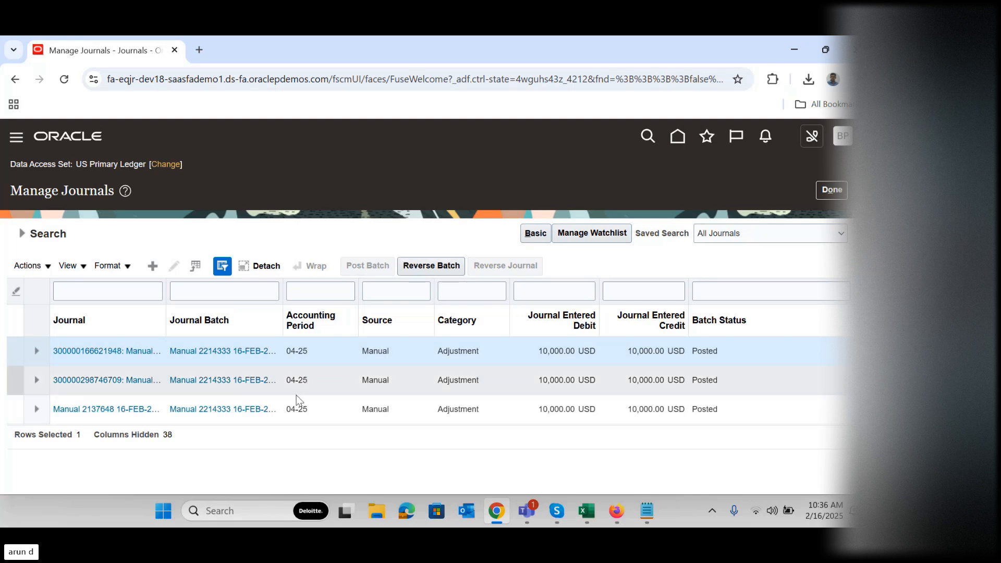
pyautogui.click(330, 409)
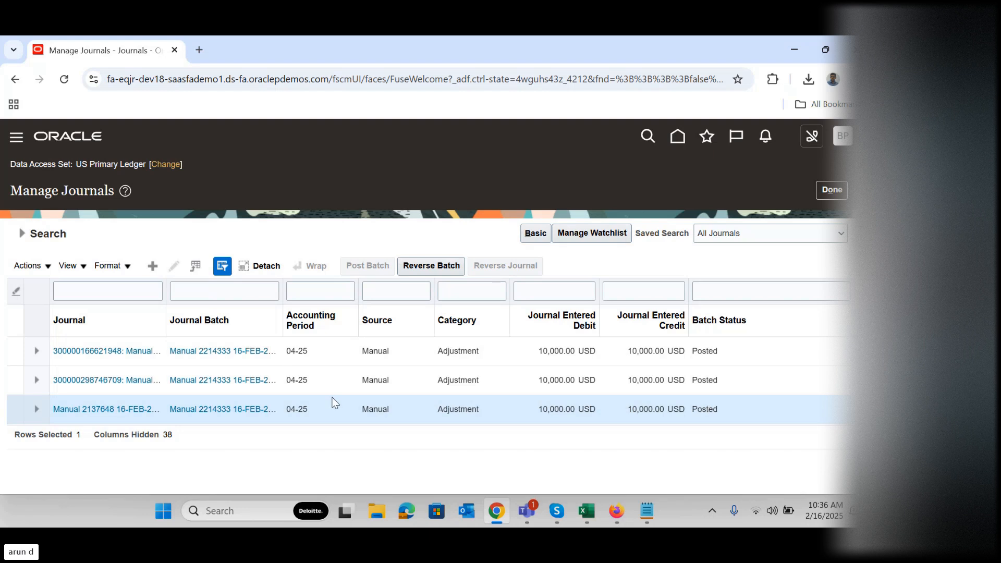
pyautogui.click(111, 381)
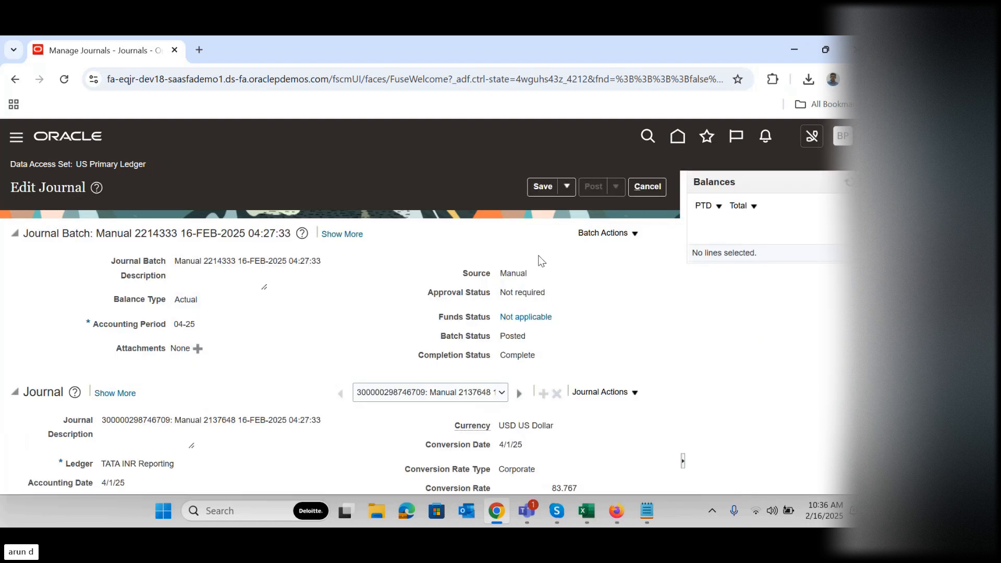
pyautogui.click(662, 187)
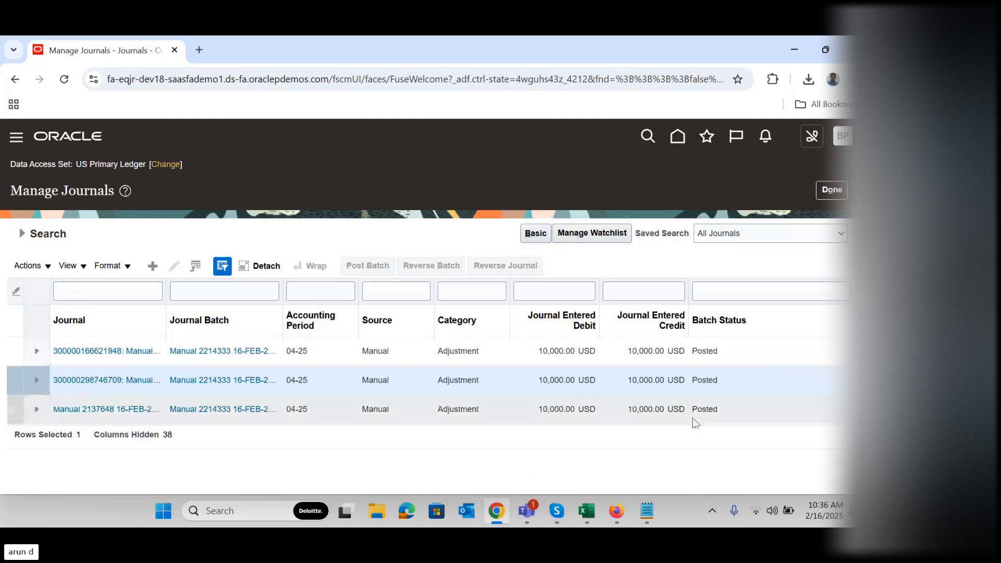
pyautogui.click(417, 418)
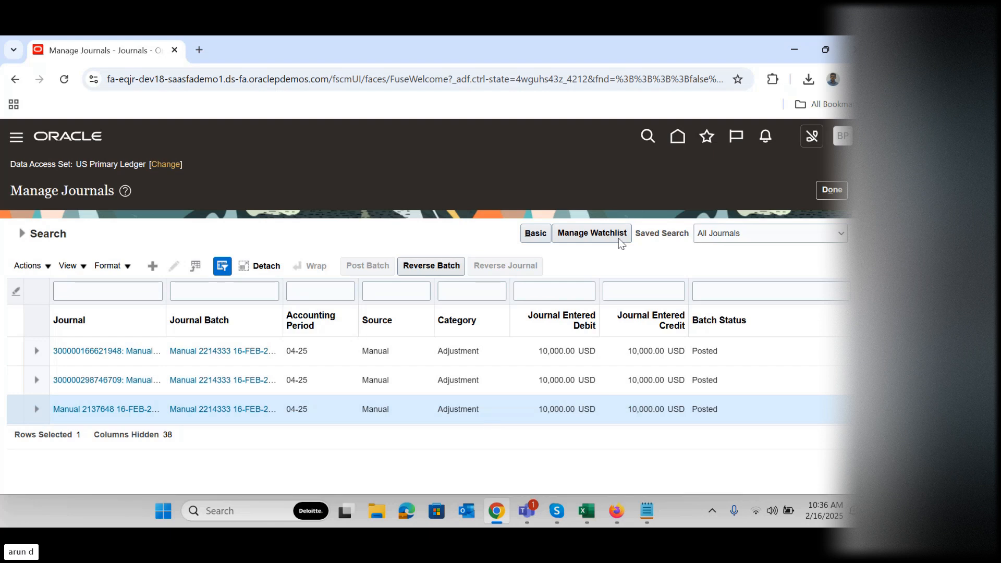
# Leave Manage Journals for the home page and switch to Skype
pyautogui.click(832, 191)
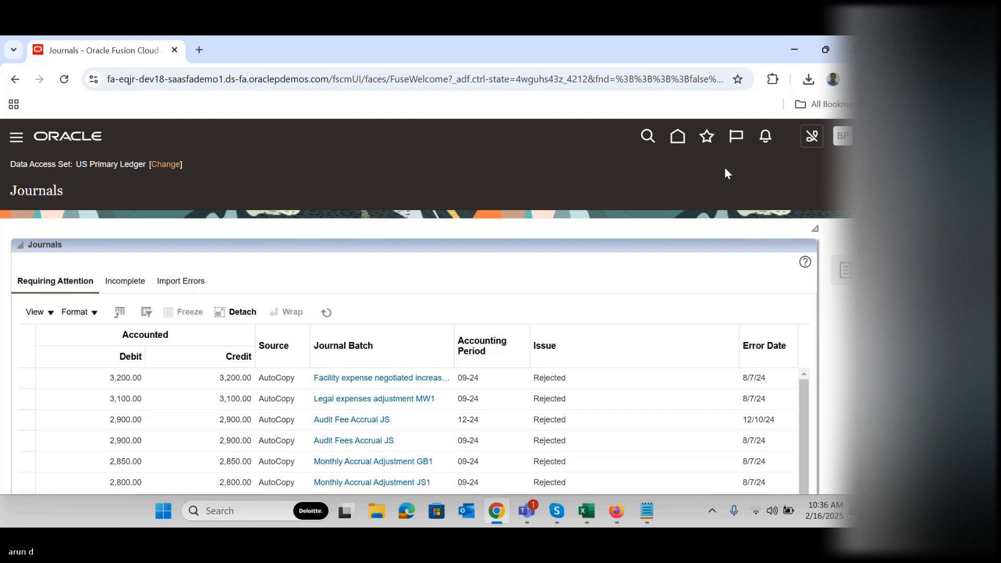
pyautogui.click(683, 139)
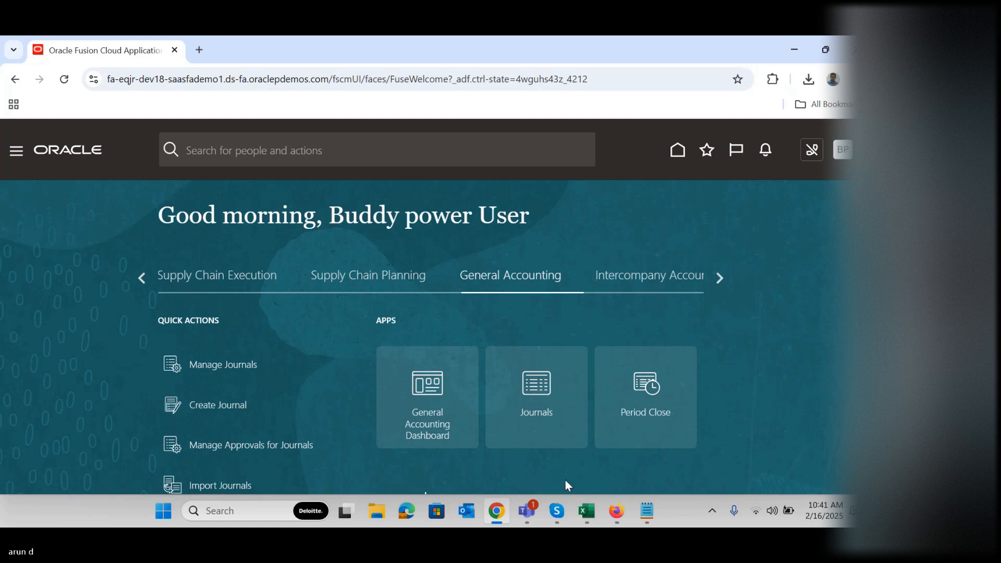
pyautogui.click(557, 513)
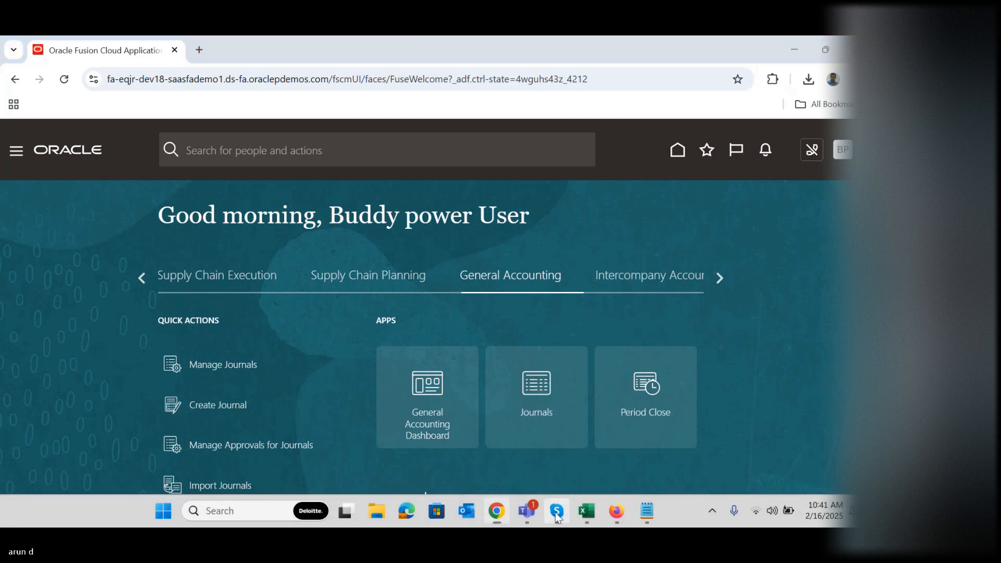